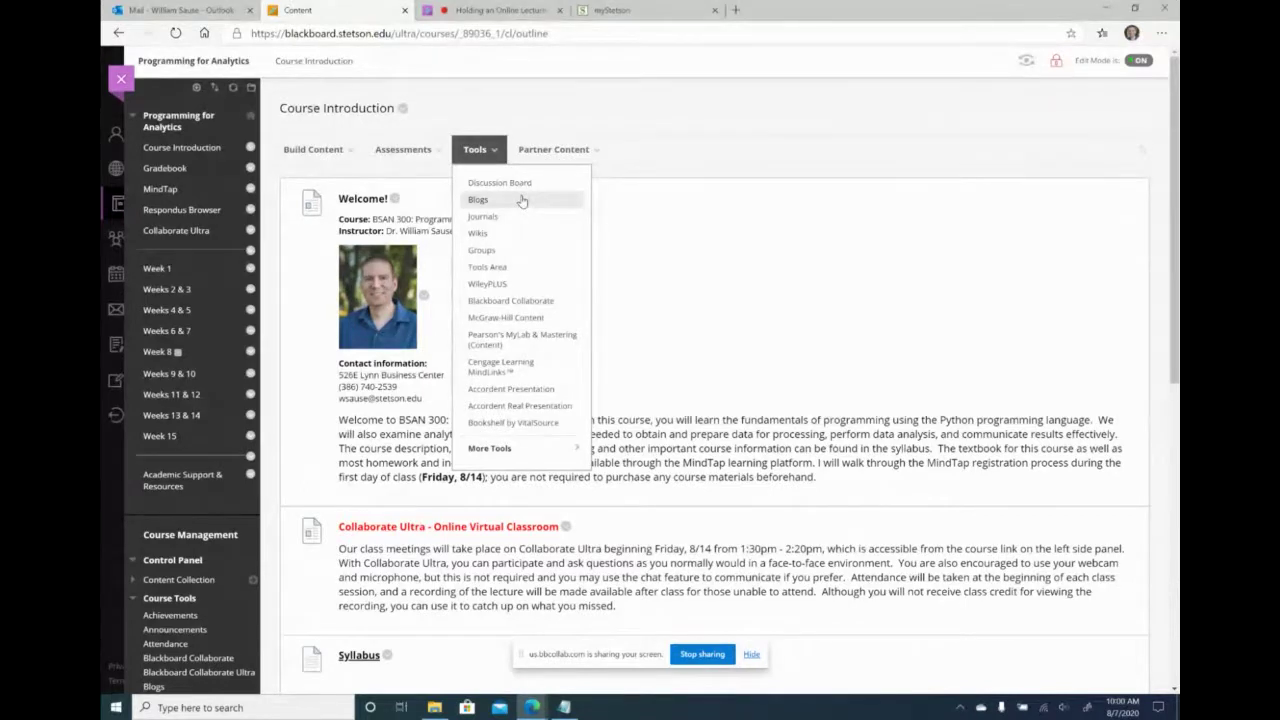
Step: Review the welcome, virtual classroom and syllabus entries on the Course Introduction page and open the MindTap page
left_click(631, 210)
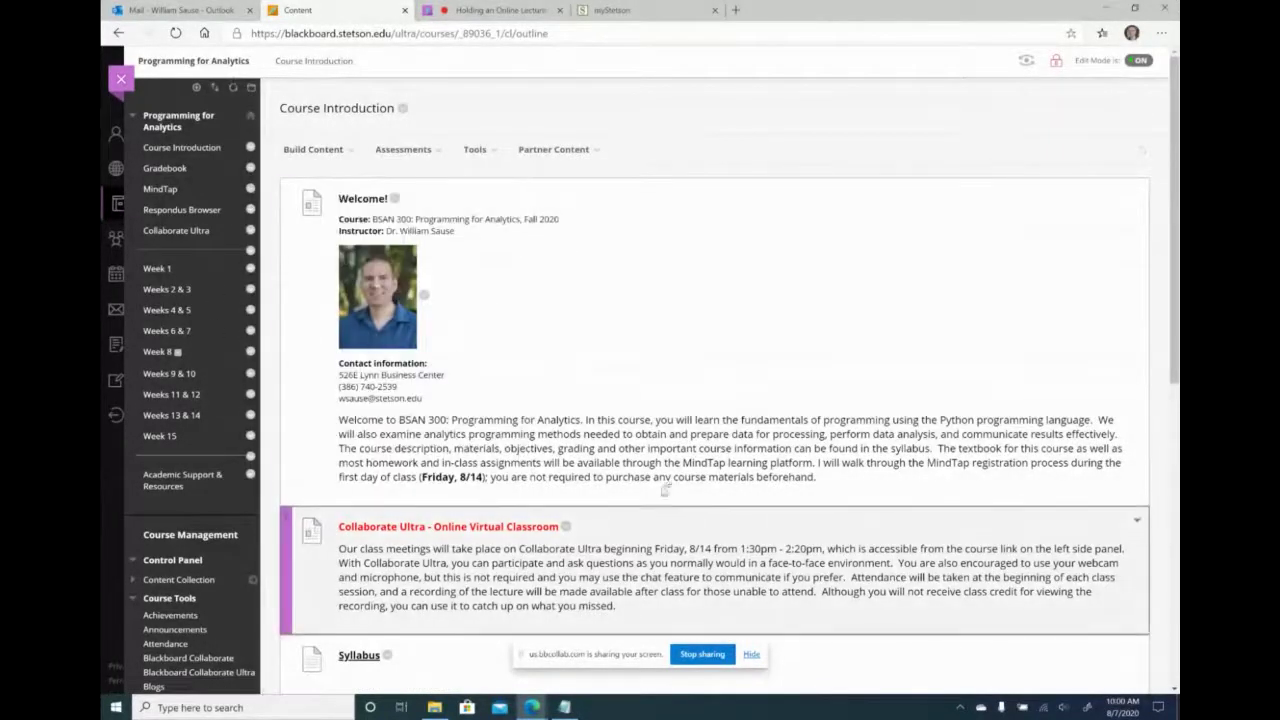
scroll(621, 427, "down", 1)
scroll(621, 427, "down", 1)
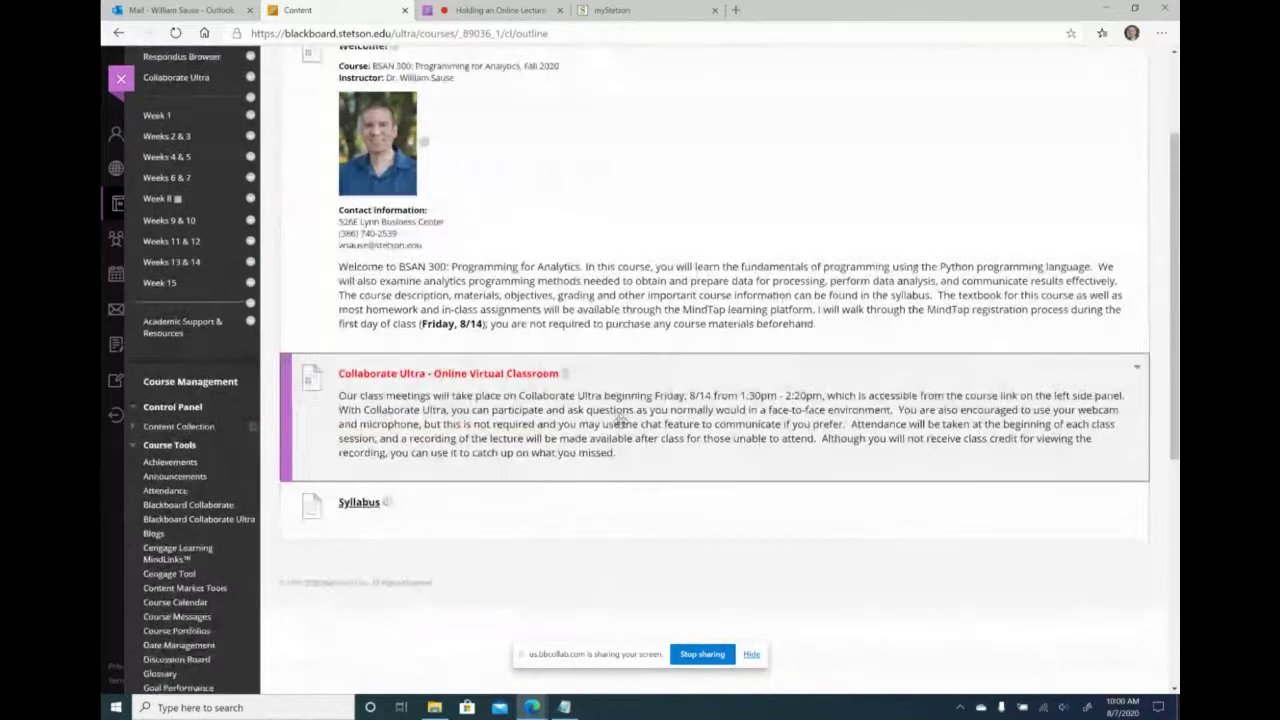
scroll(621, 422, "up", 2)
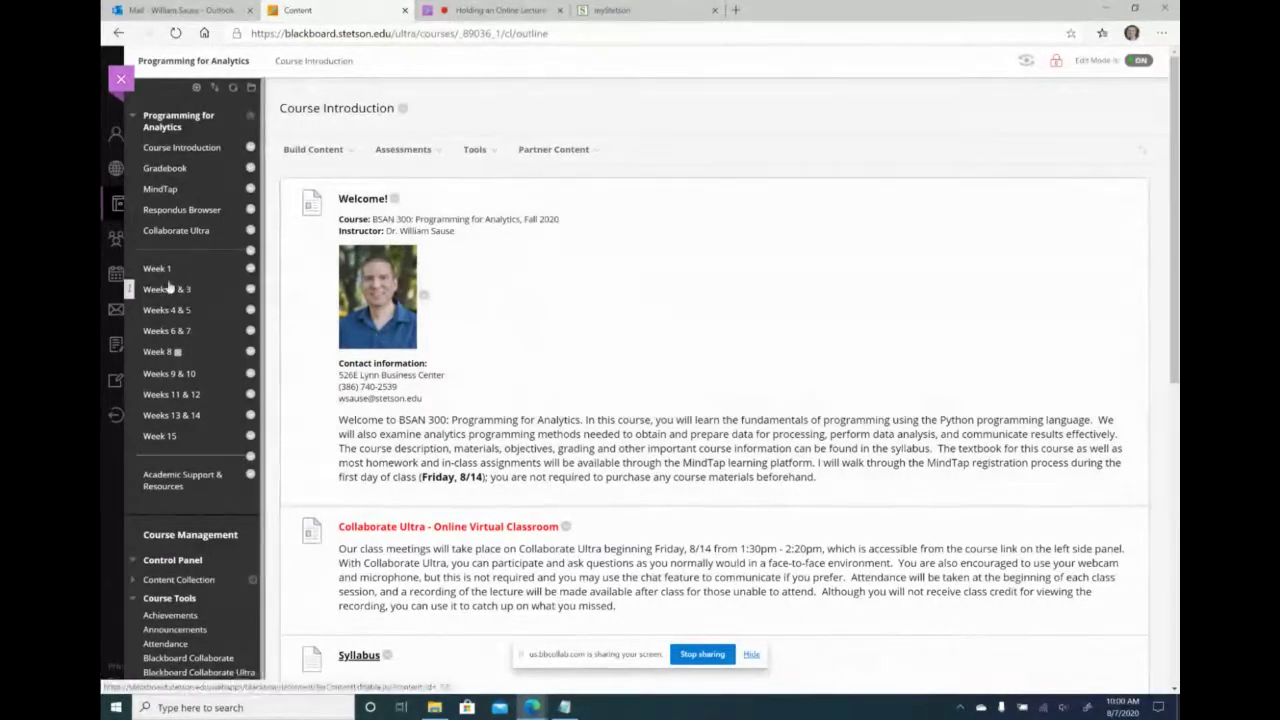
left_click(161, 191)
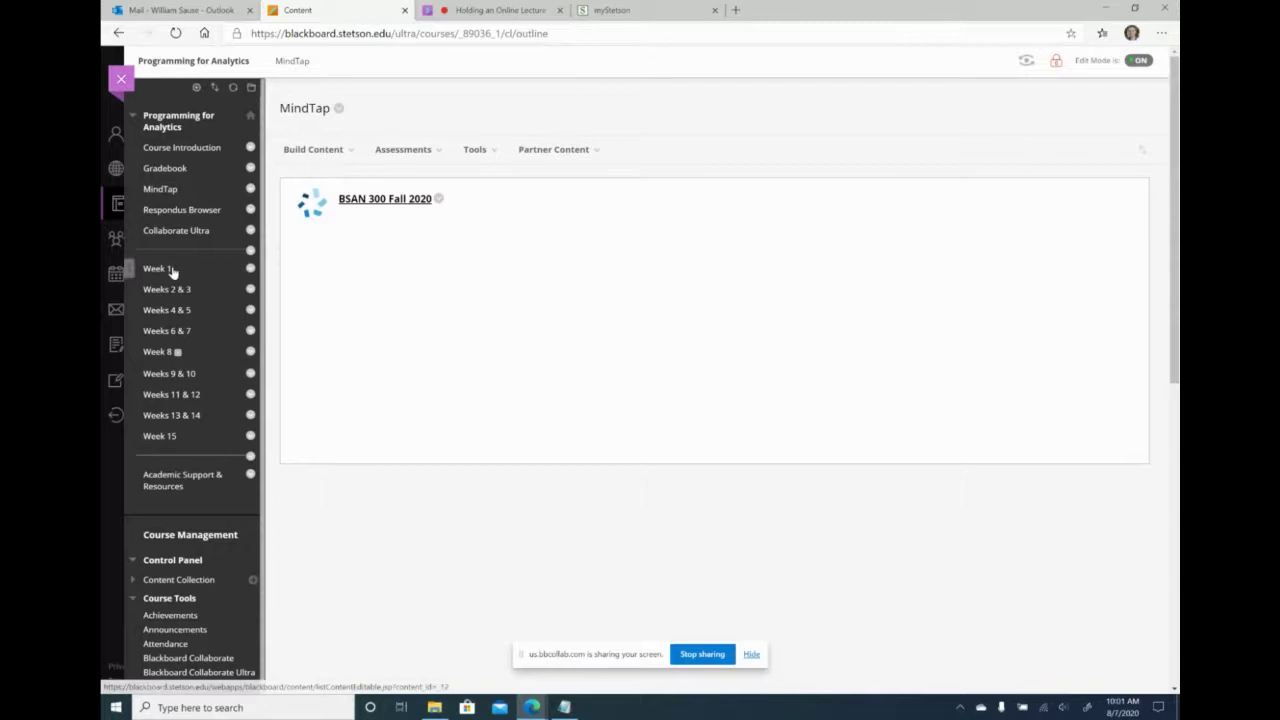
Step: View the Readings folder of Weeks 2 & 3 and the tools available for adding content to it
left_click(160, 292)
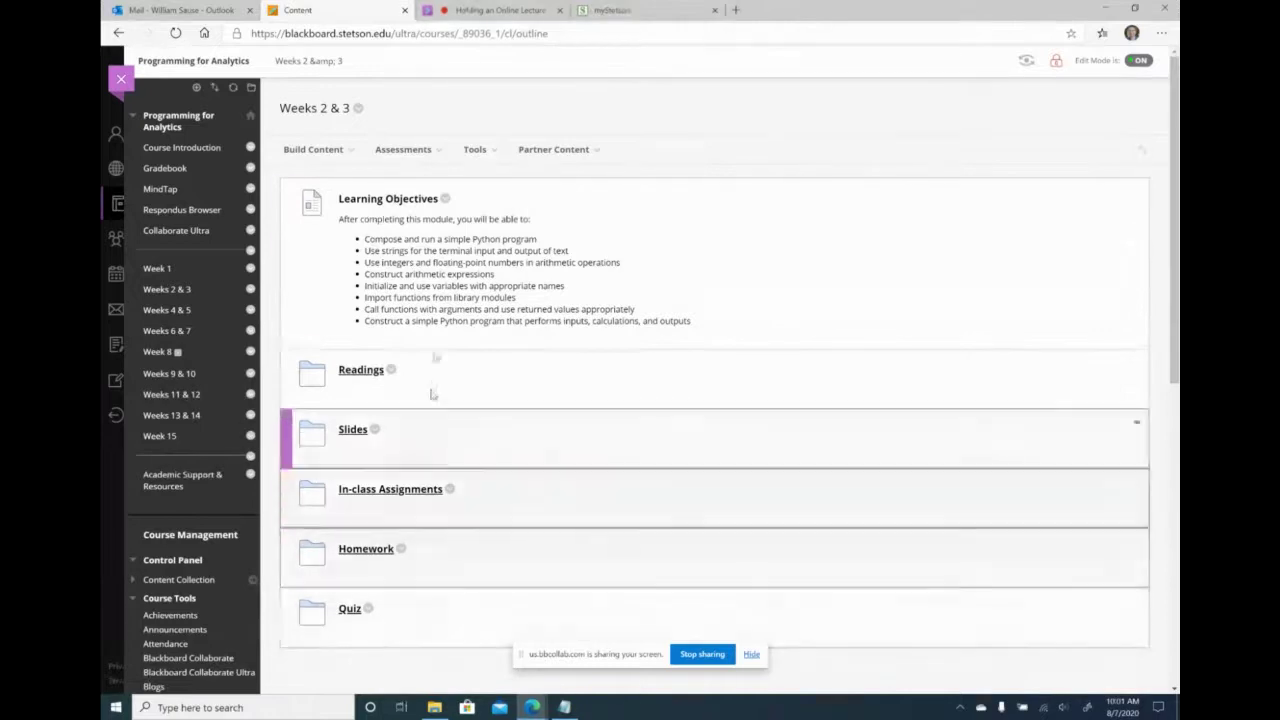
left_click(372, 368)
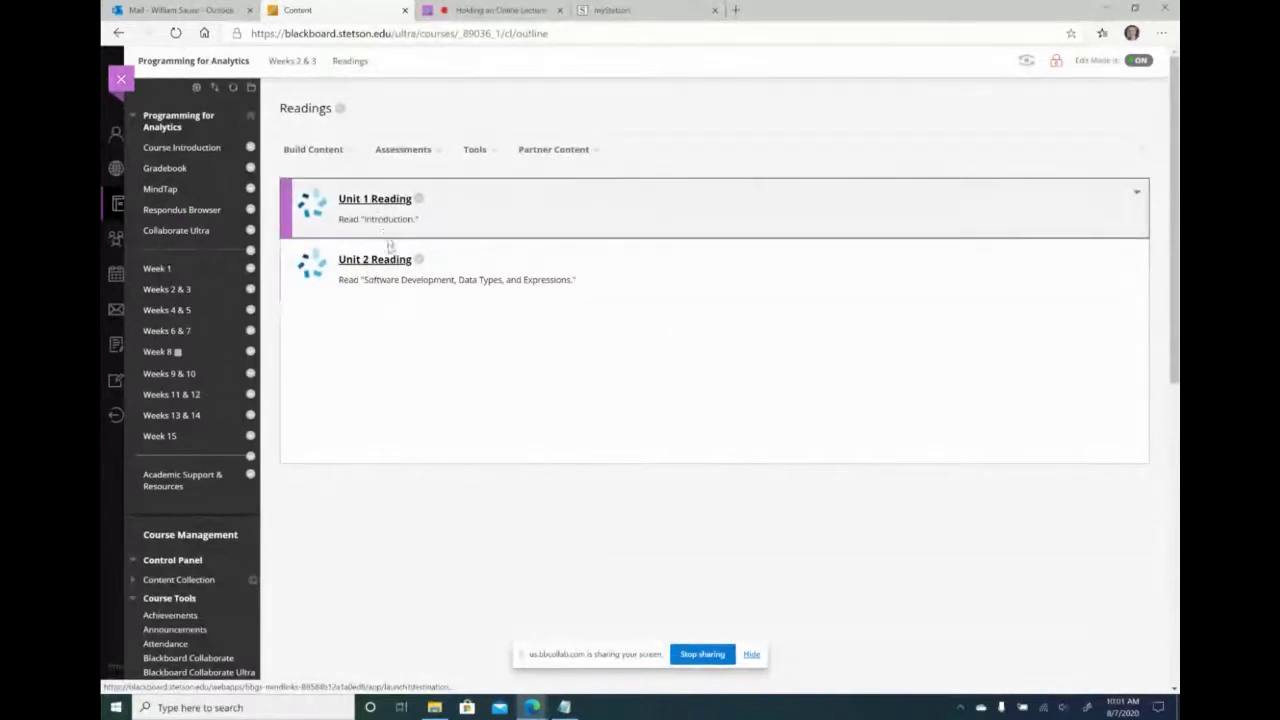
left_click(476, 160)
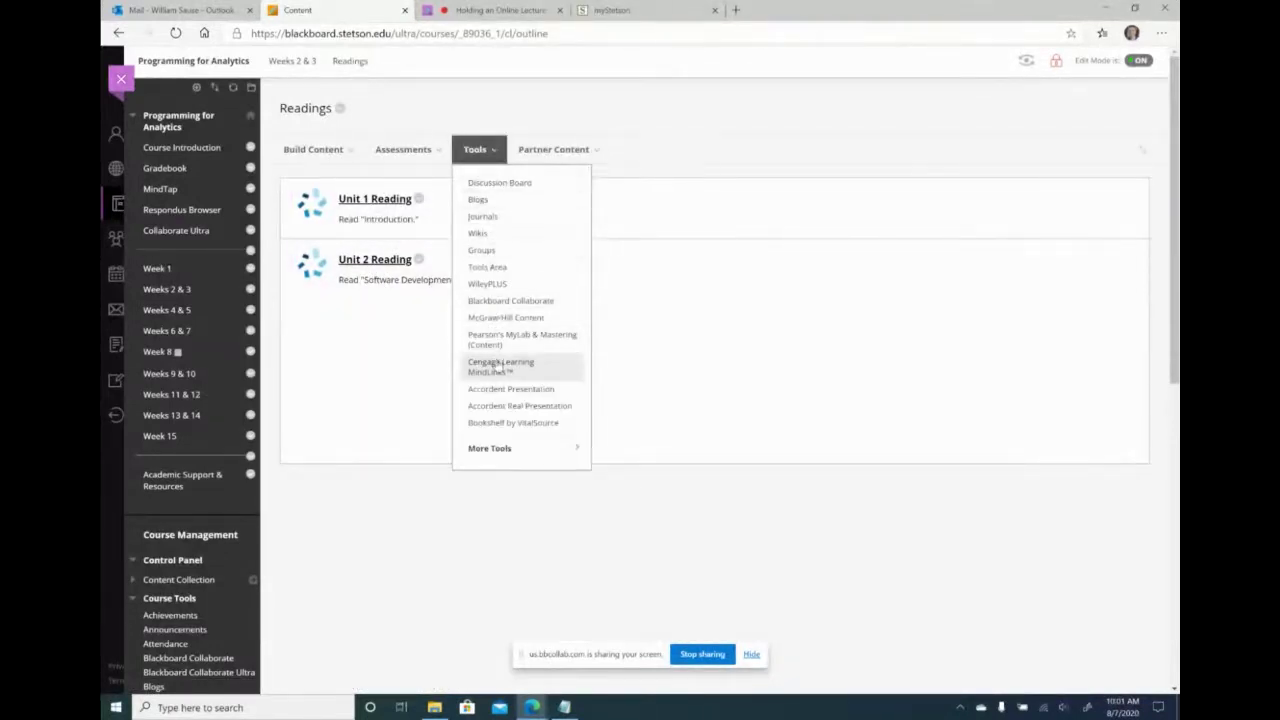
left_click(400, 370)
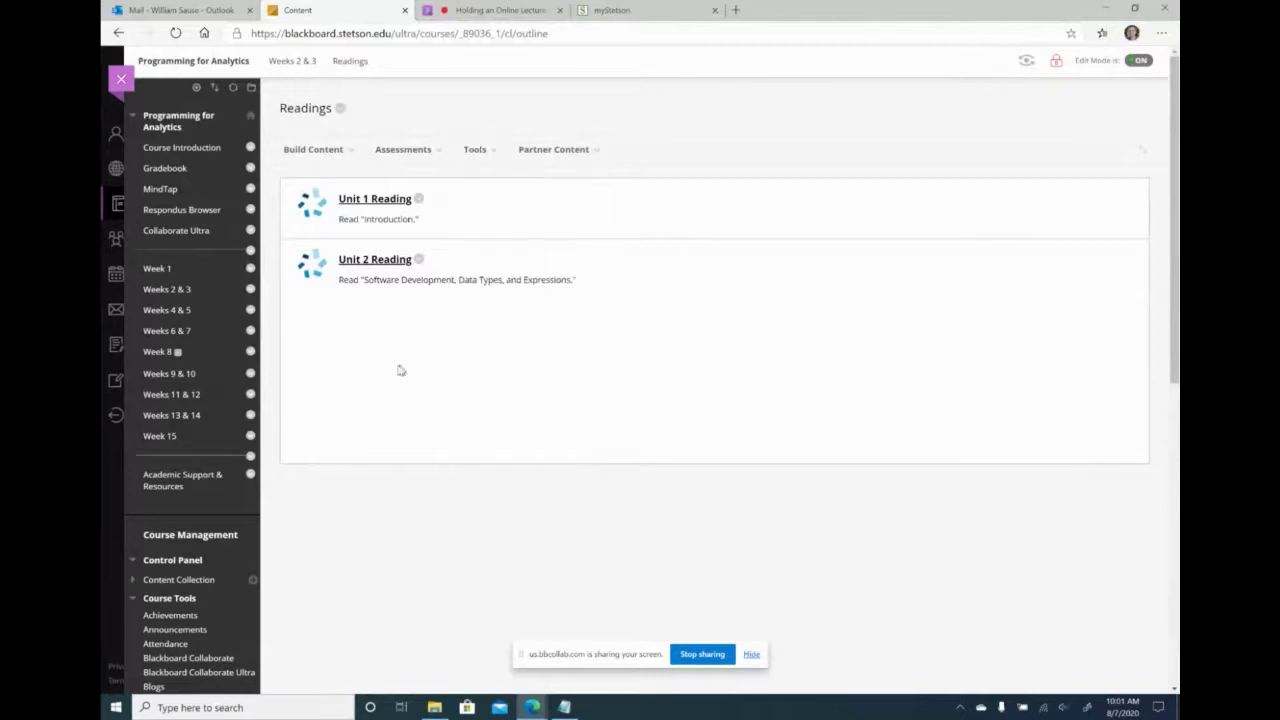
Step: Review the In-class Assignments of Weeks 2 & 3, including the programming exercises in the Exercises folder
left_click(165, 290)
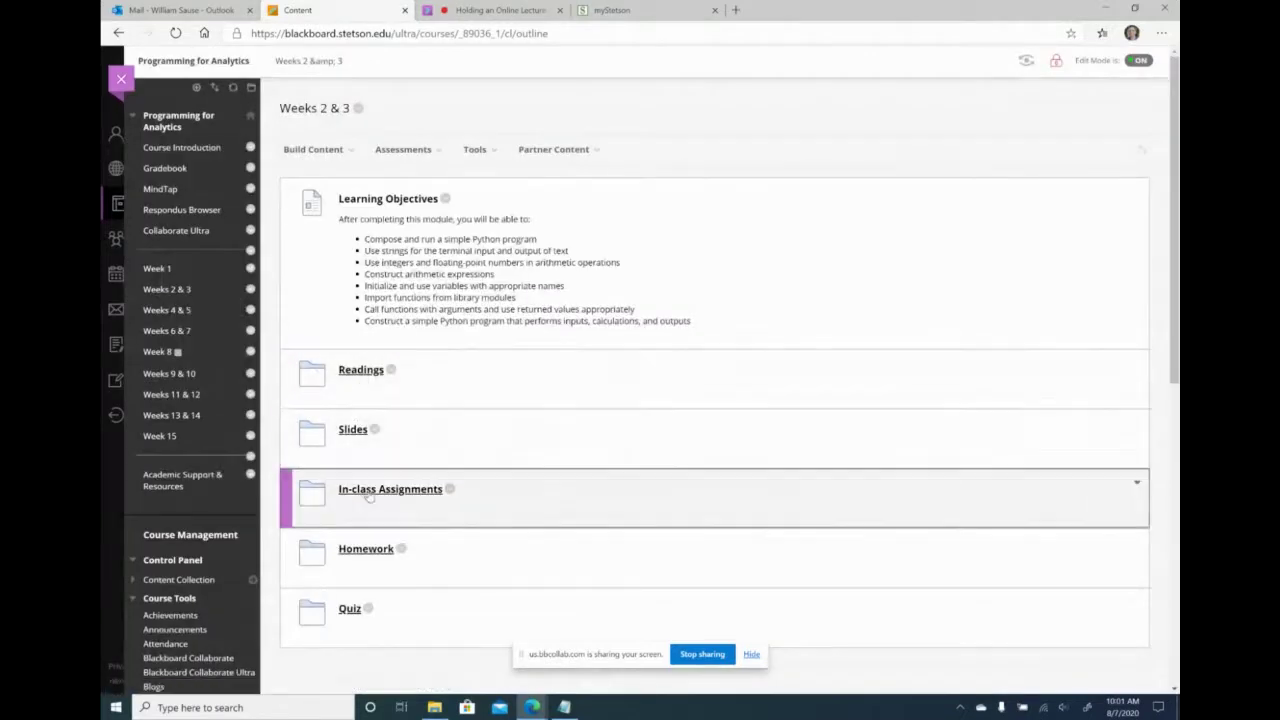
left_click(372, 490)
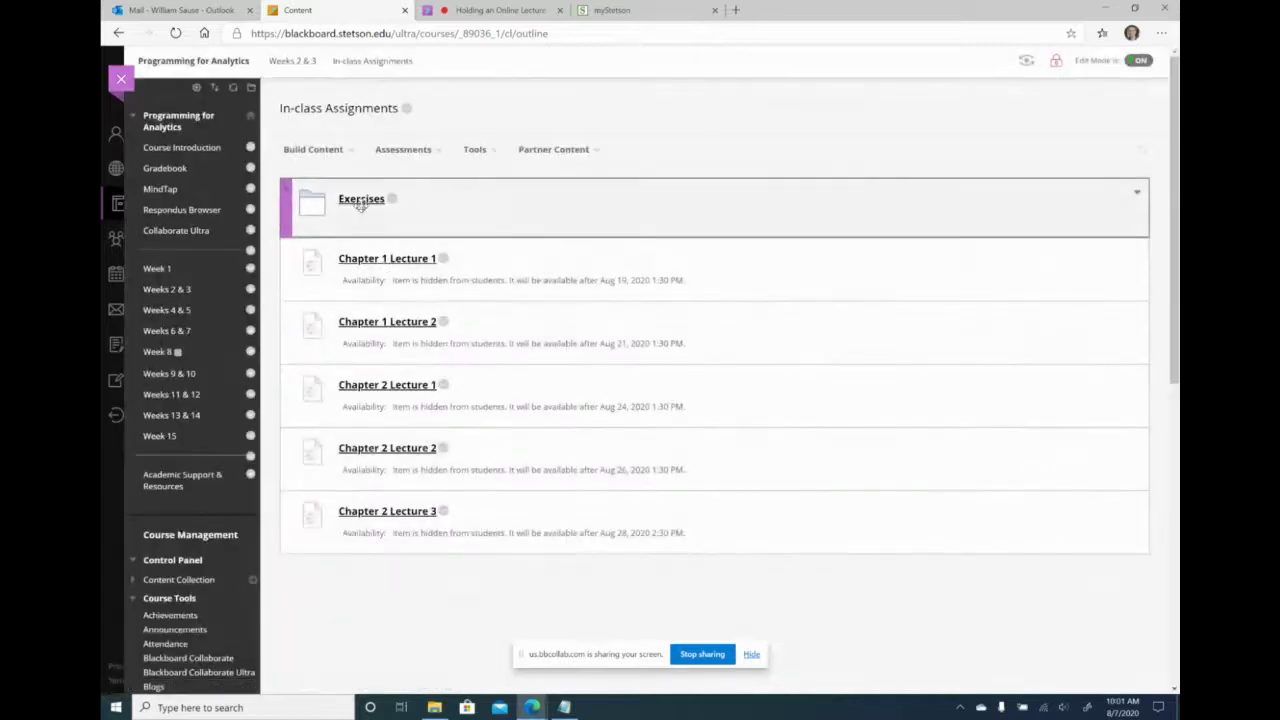
left_click(364, 200)
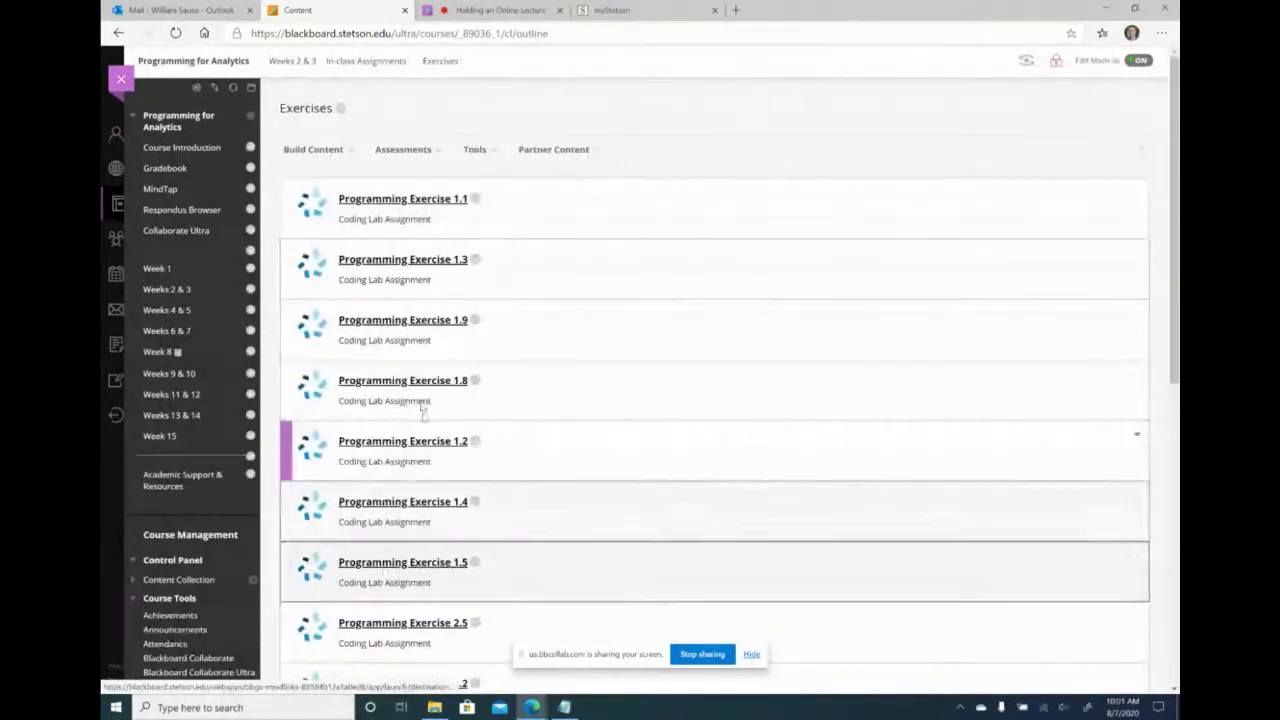
left_click(184, 290)
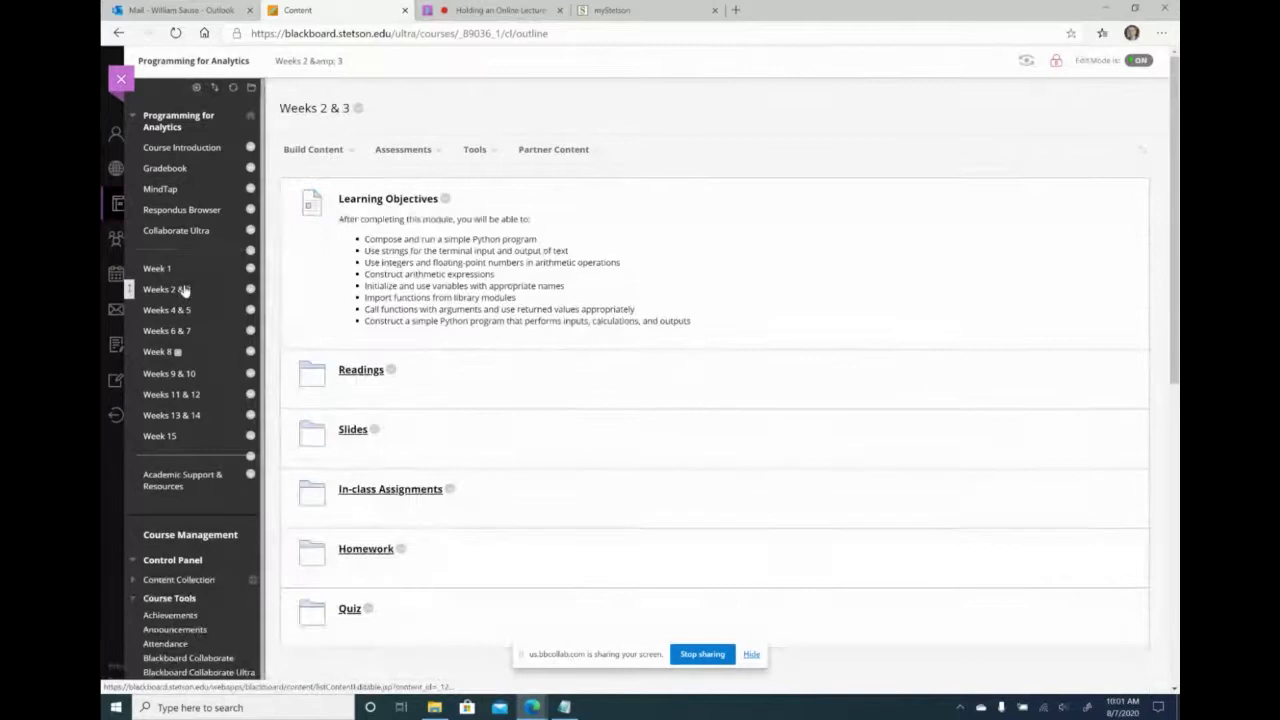
left_click(392, 490)
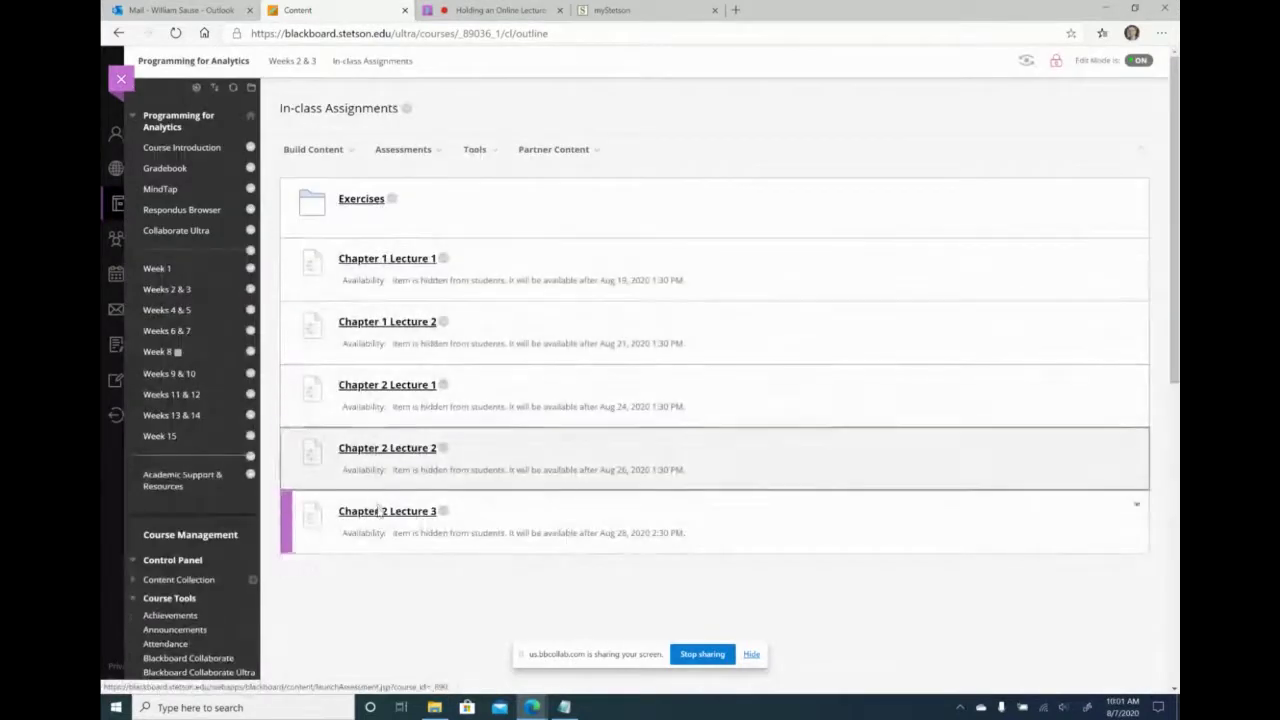
Step: Return to the Weeks 2 & 3 module and view its Quiz folder
left_click(180, 290)
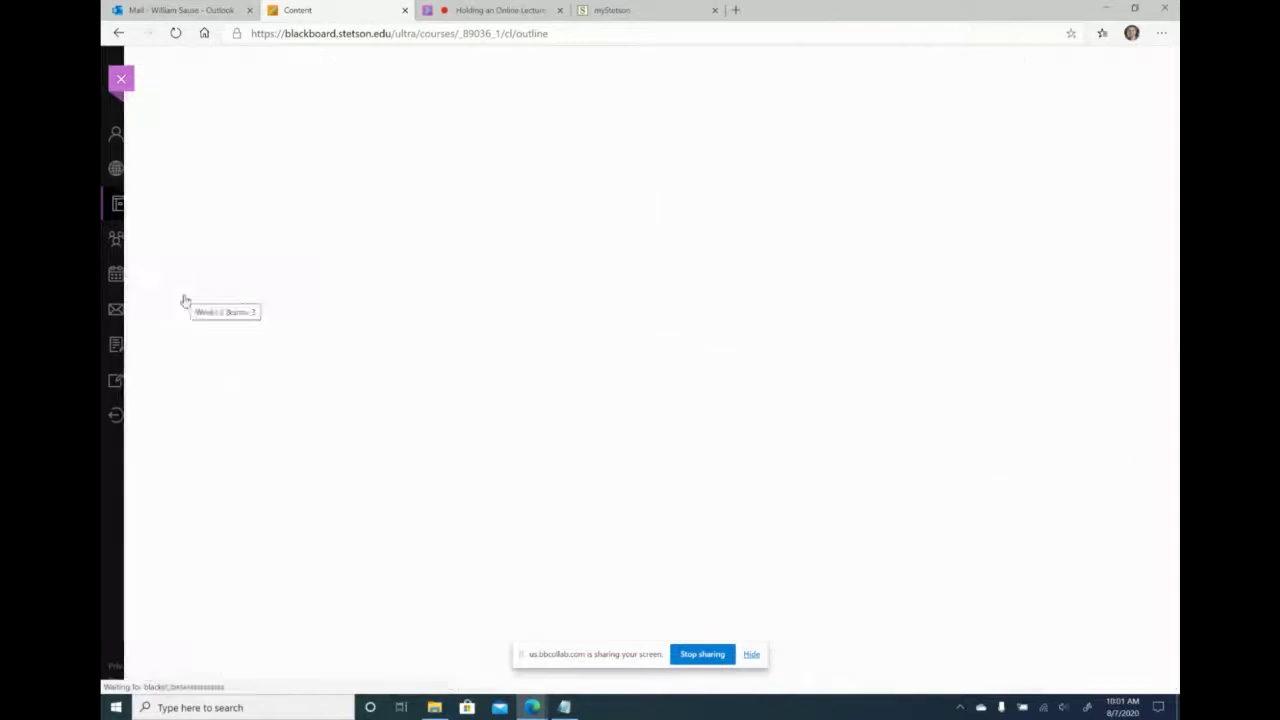
scroll(395, 465, "down", 1)
left_click(352, 512)
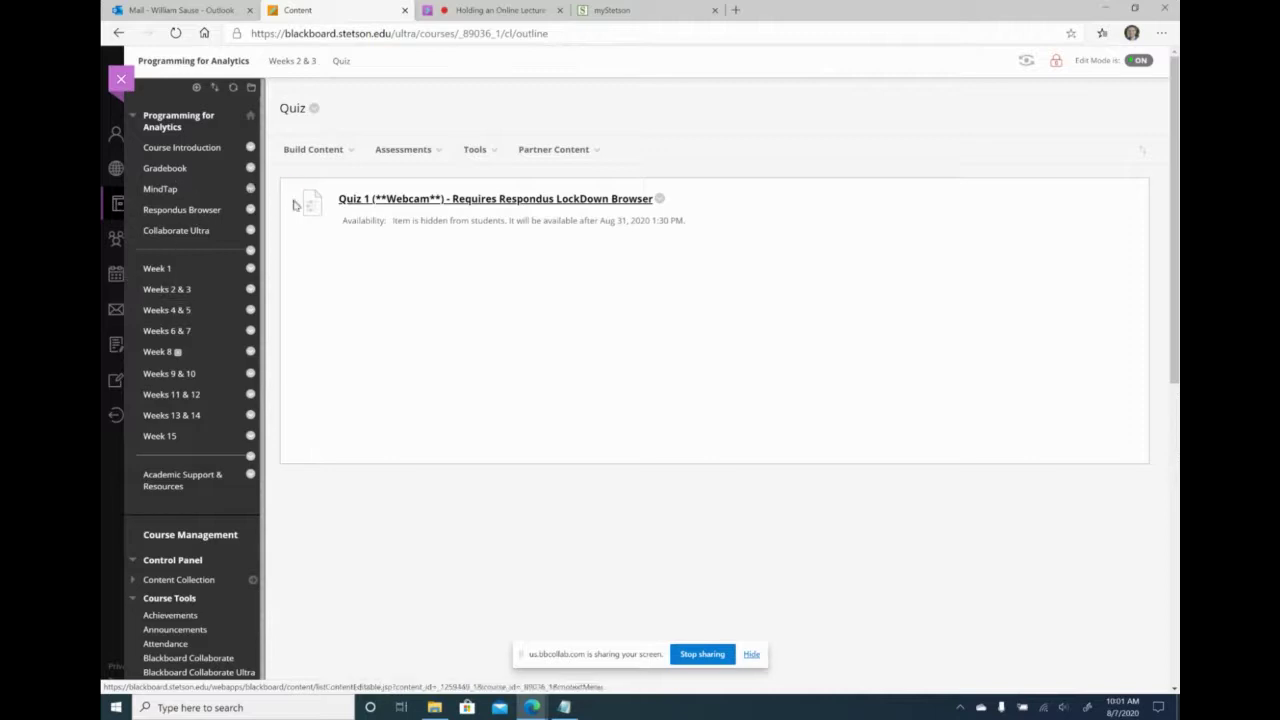
Step: Open the Week 1 module and view the test options of the Lockdown Browser Test, leaving them without saving
left_click(153, 270)
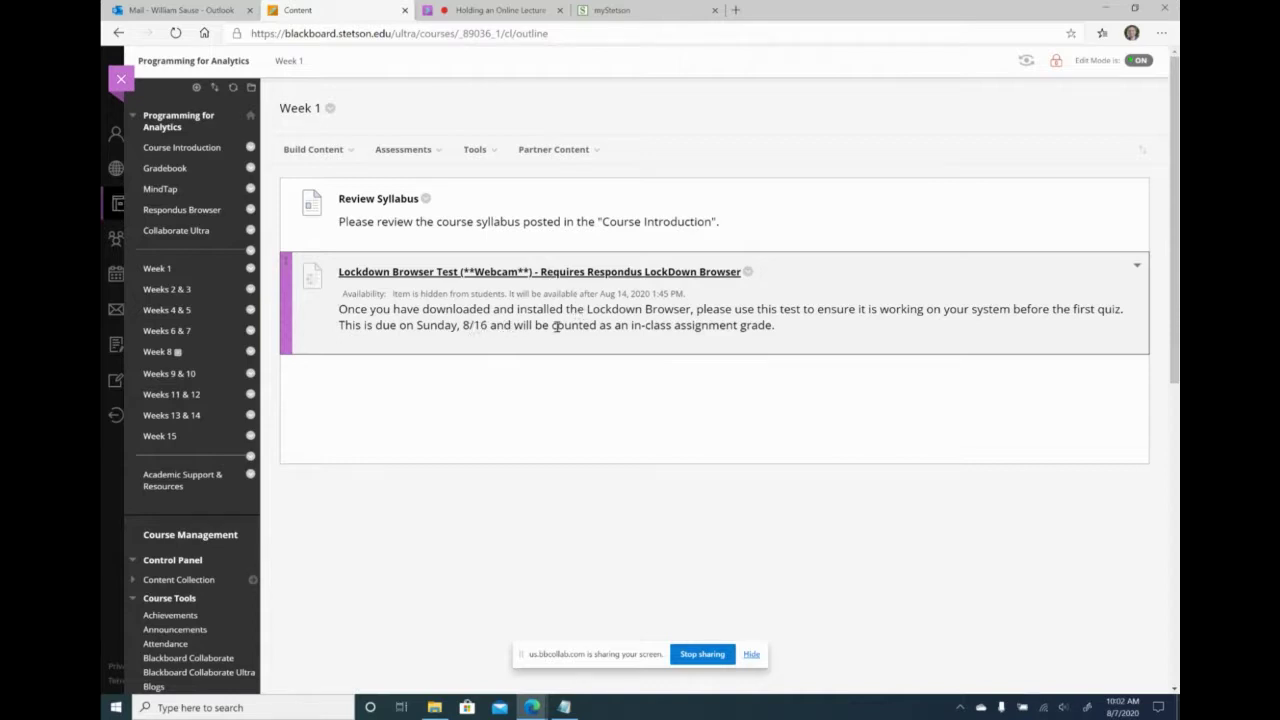
left_click(747, 272)
left_click(783, 333)
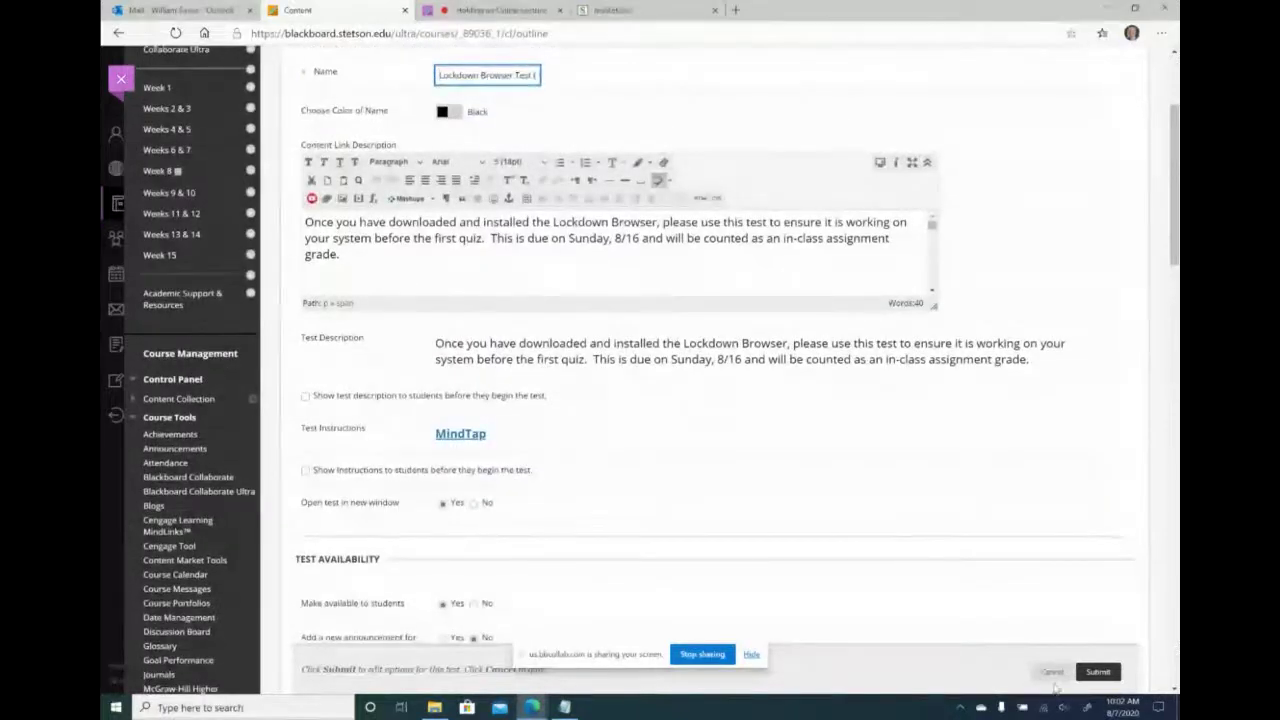
left_click(1051, 671)
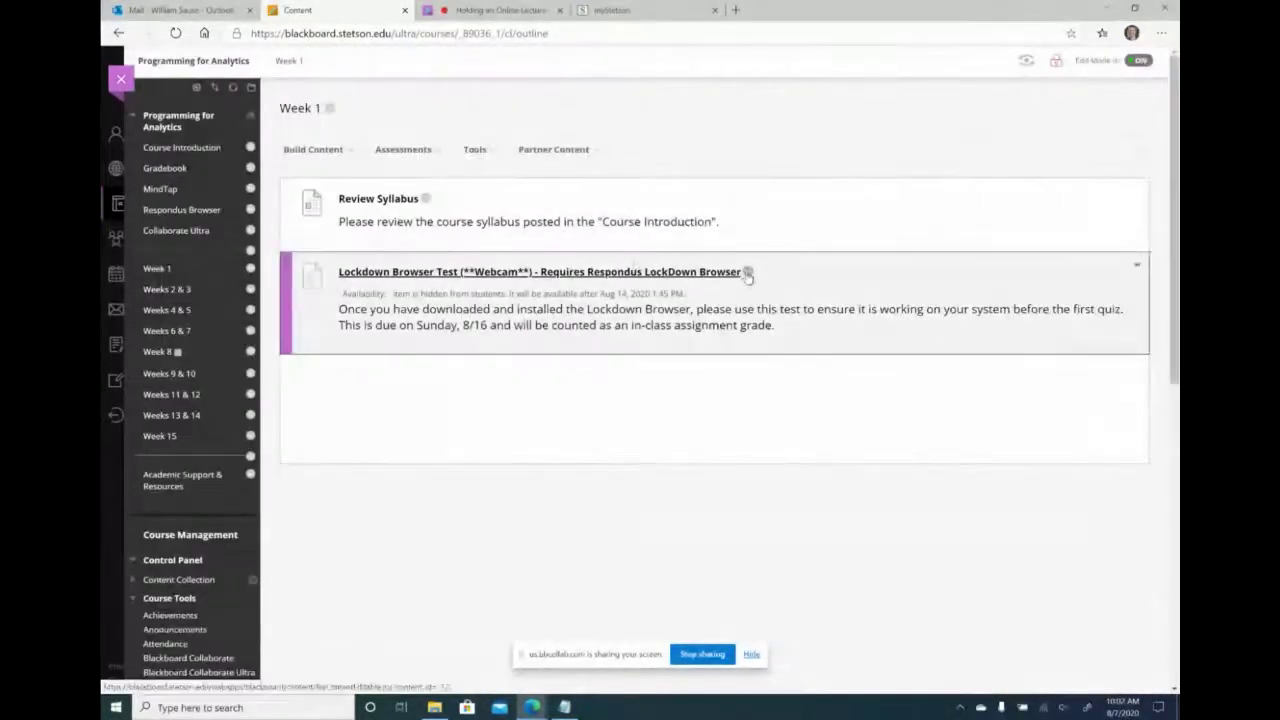
Step: Open the Lockdown Browser Test for editing, review its instructions and question, and return to the Week 1 page
left_click(746, 273)
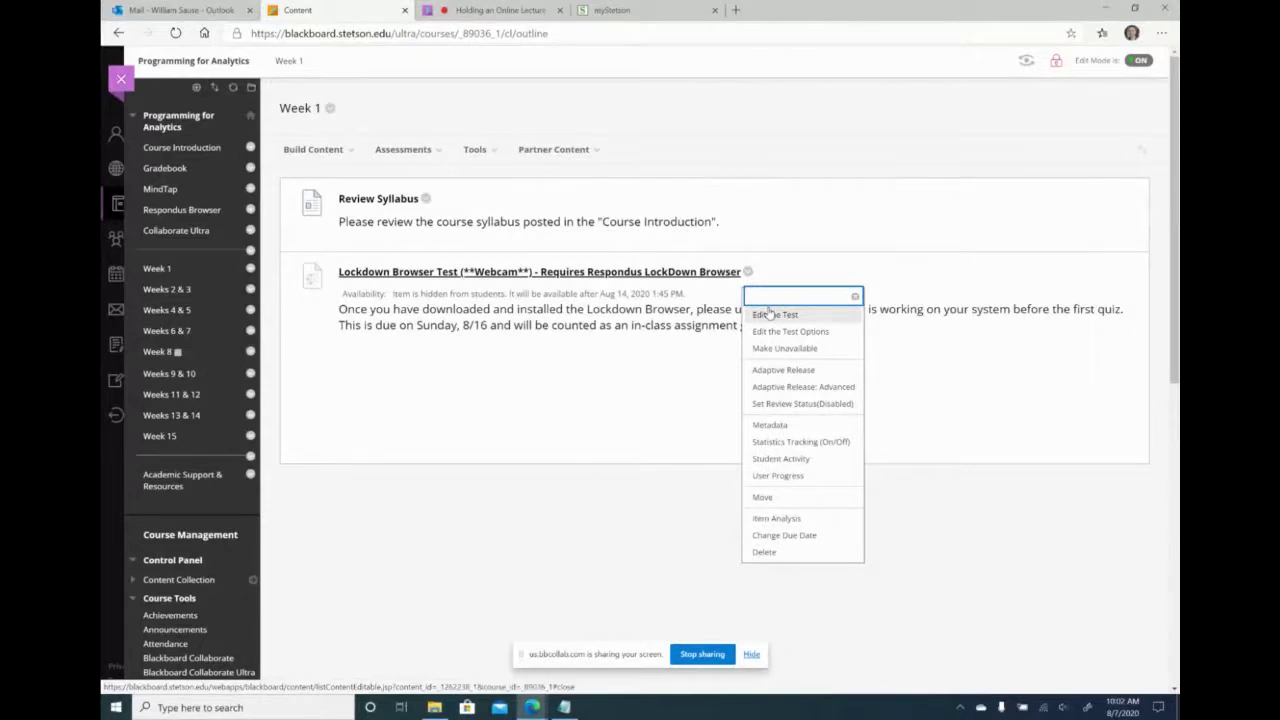
left_click(768, 314)
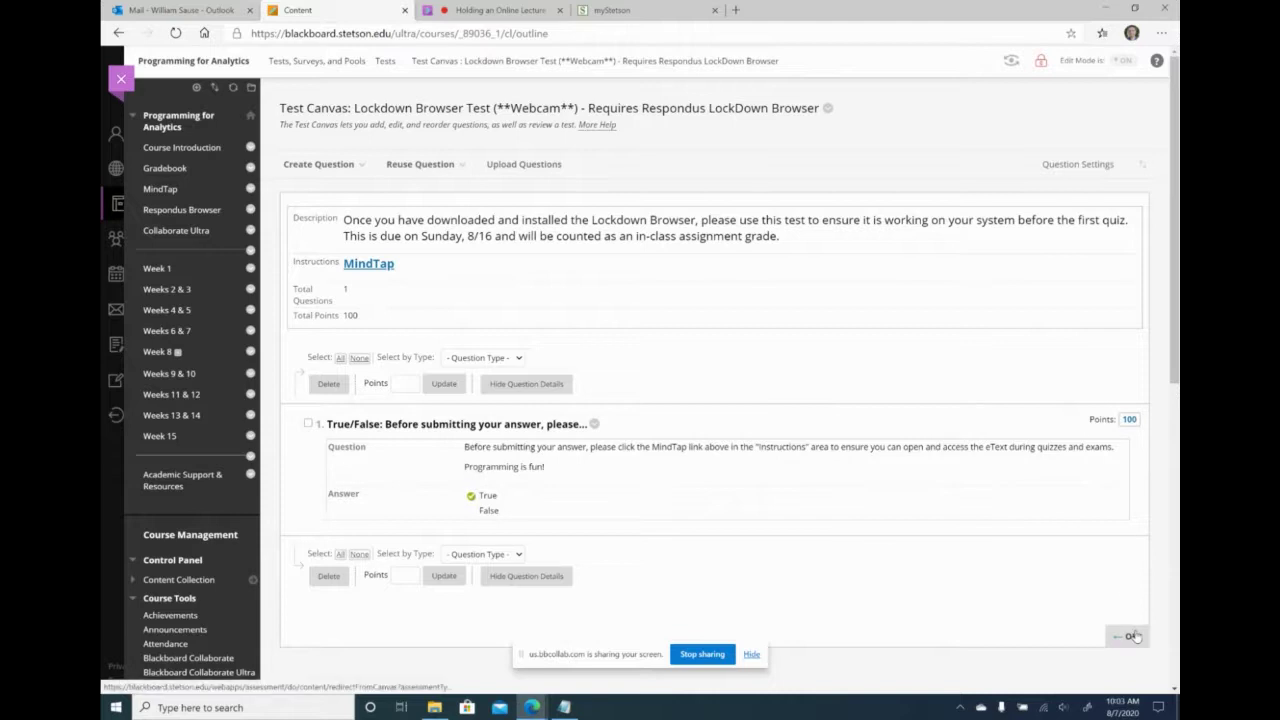
left_click(1131, 636)
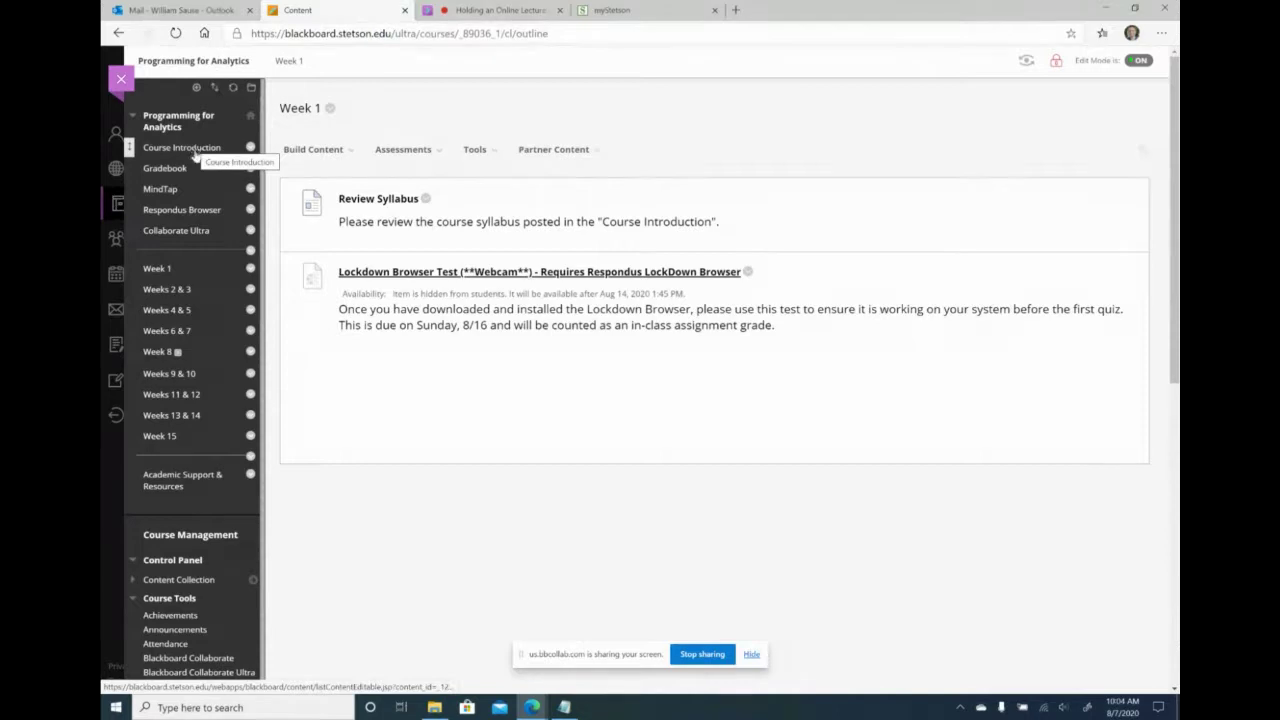
Step: Add a Blackboard Collaborate Ultra tool link named "Class Meetings" to the course menu and place it directly below Collaborate Ultra
mouse_move(285, 296)
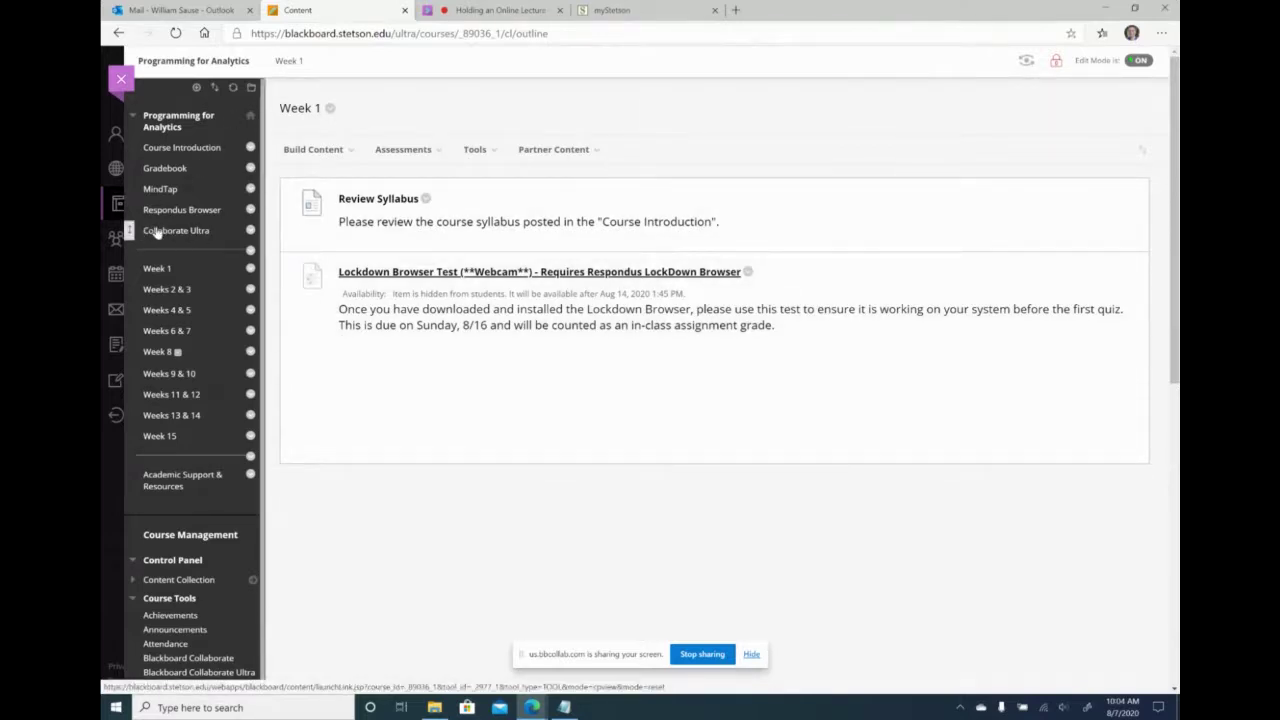
left_click(196, 88)
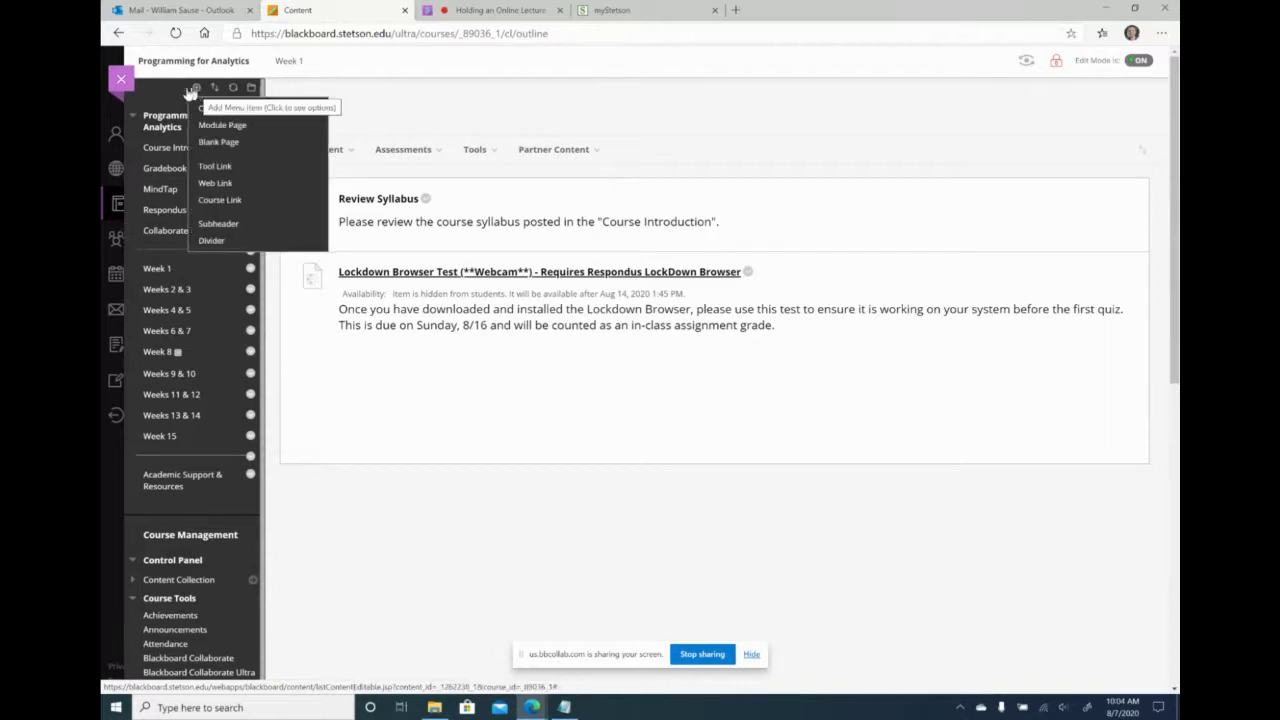
left_click(196, 89)
left_click(196, 89)
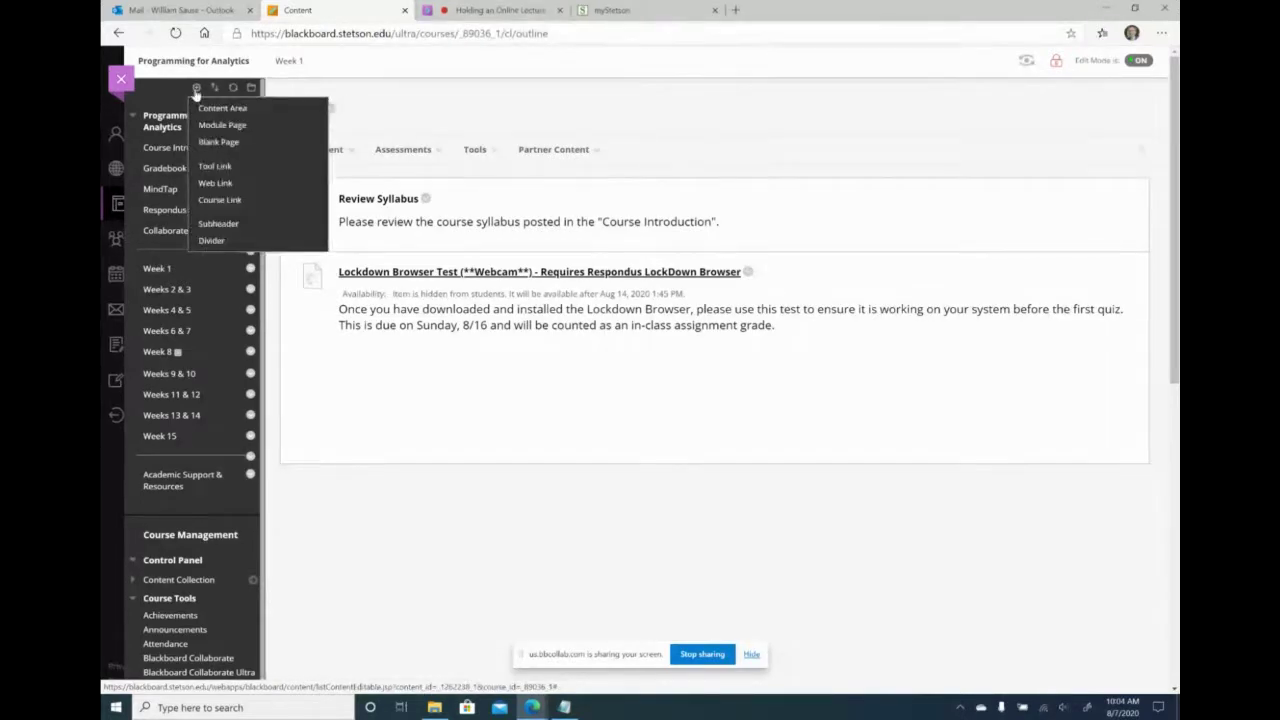
left_click(214, 165)
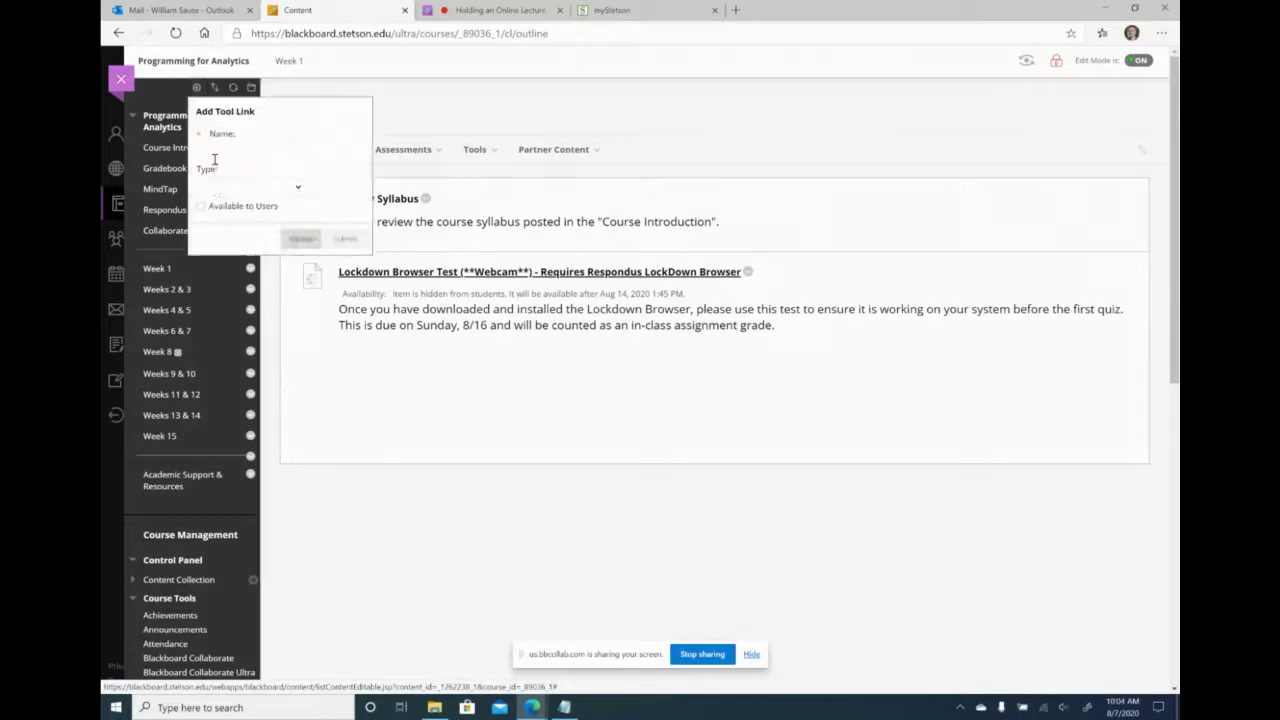
left_click(318, 137)
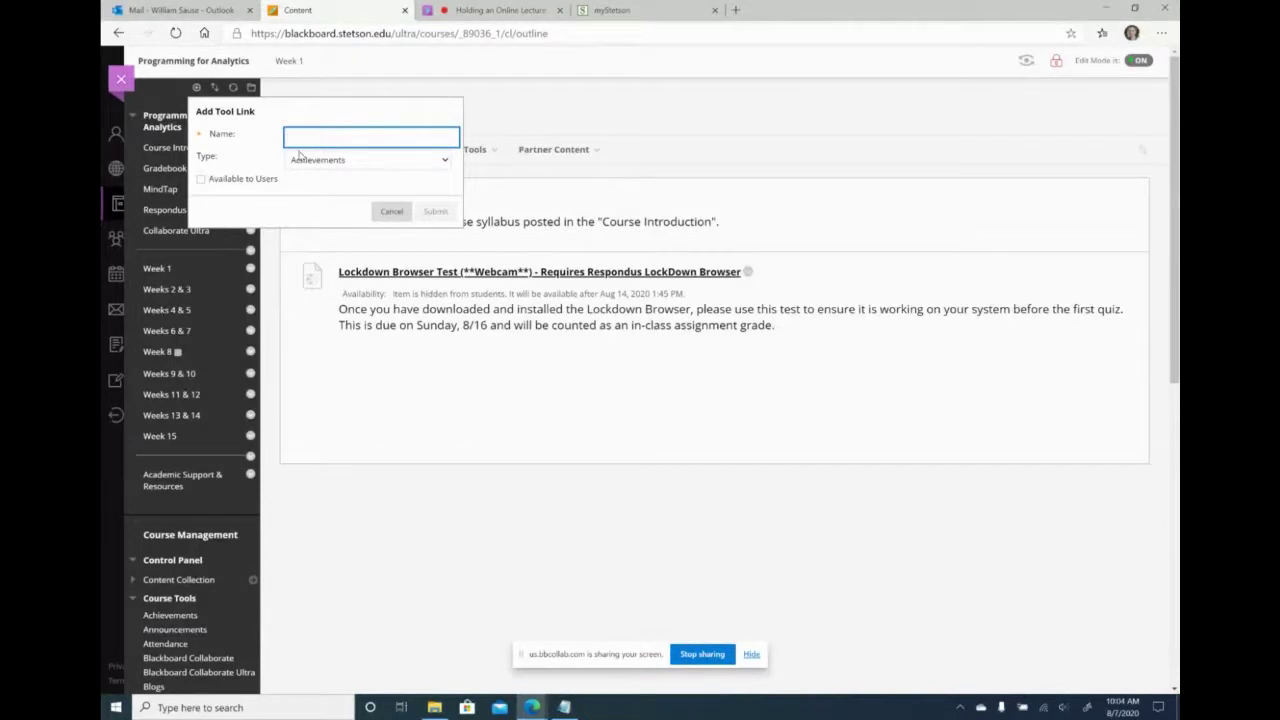
type("Class Meeting")
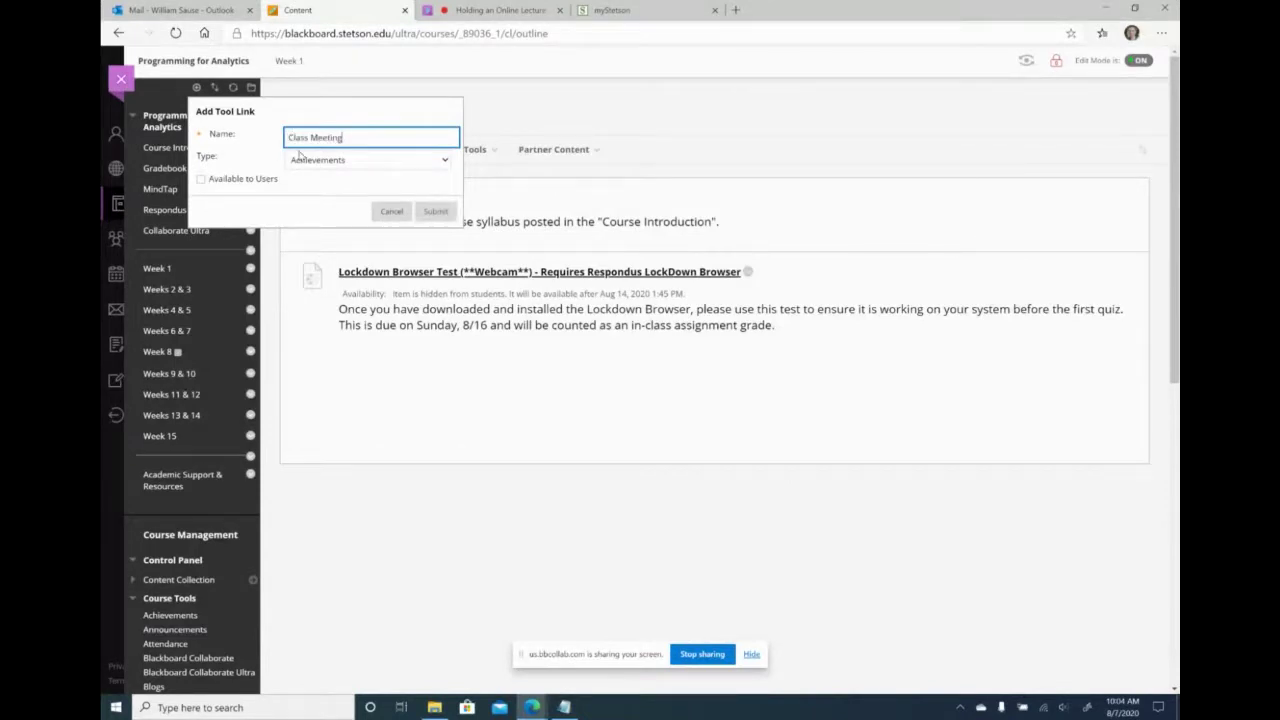
type("s")
left_click(446, 161)
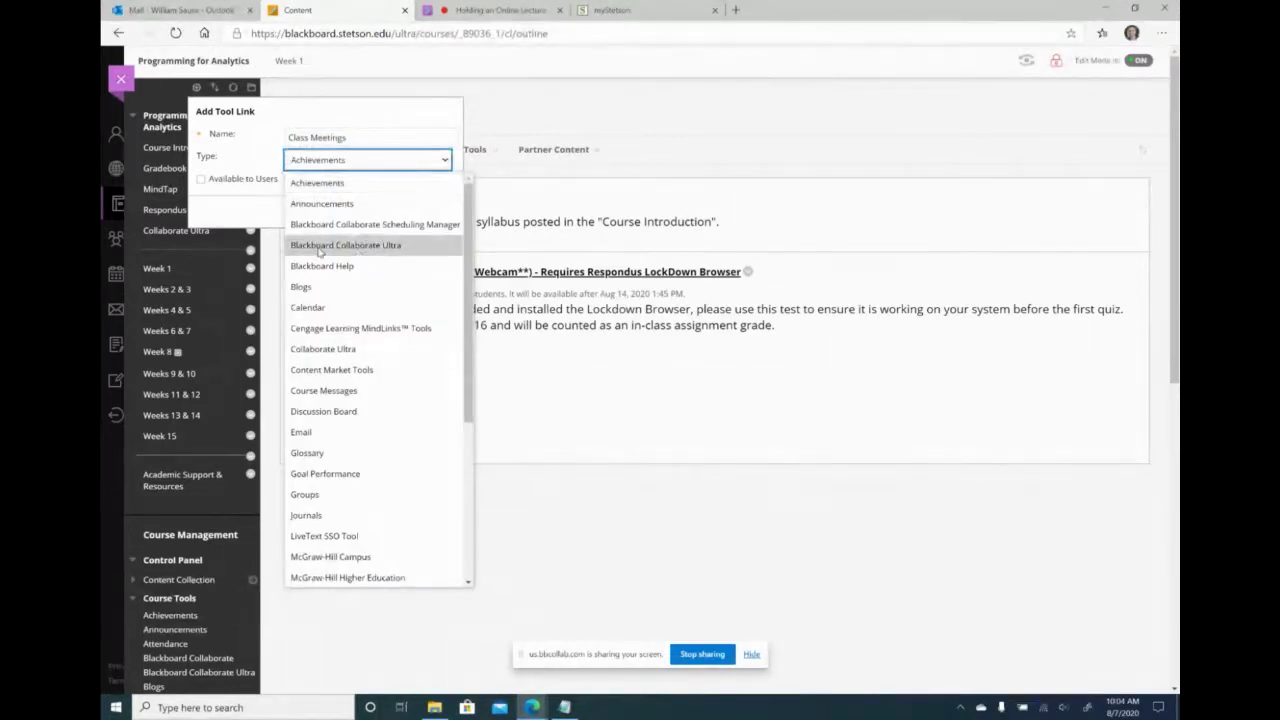
left_click(369, 249)
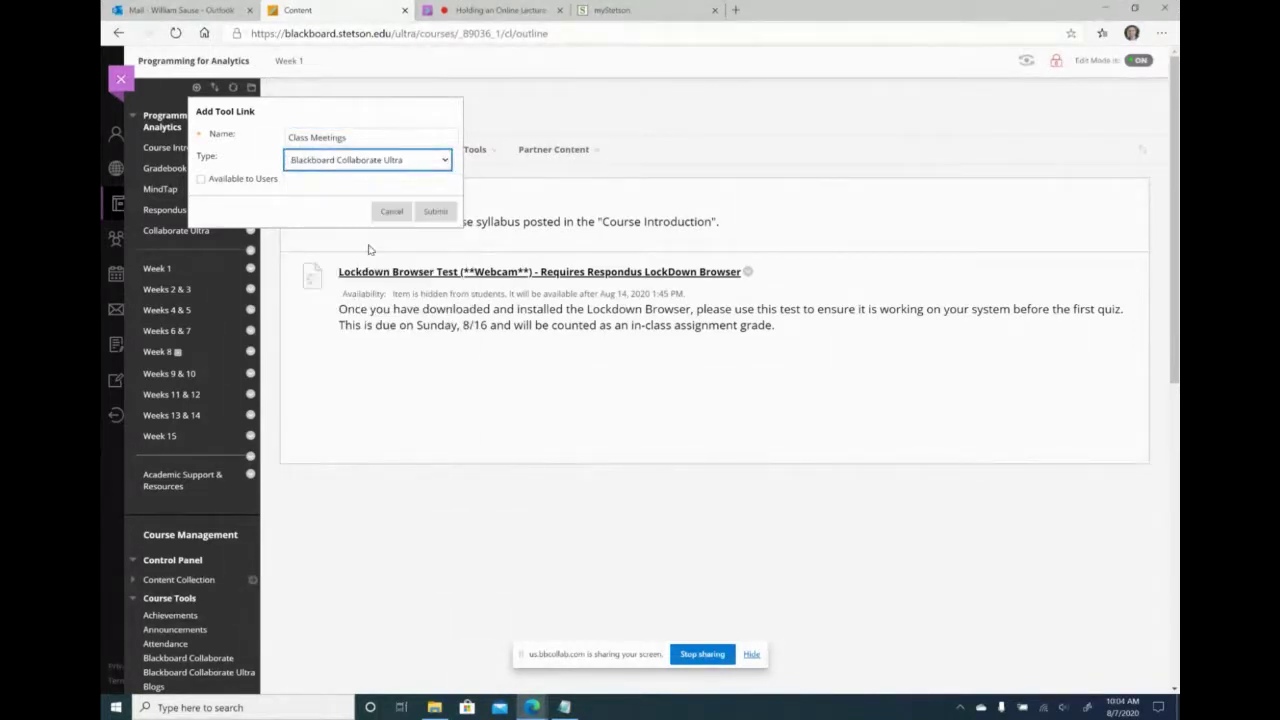
left_click(435, 212)
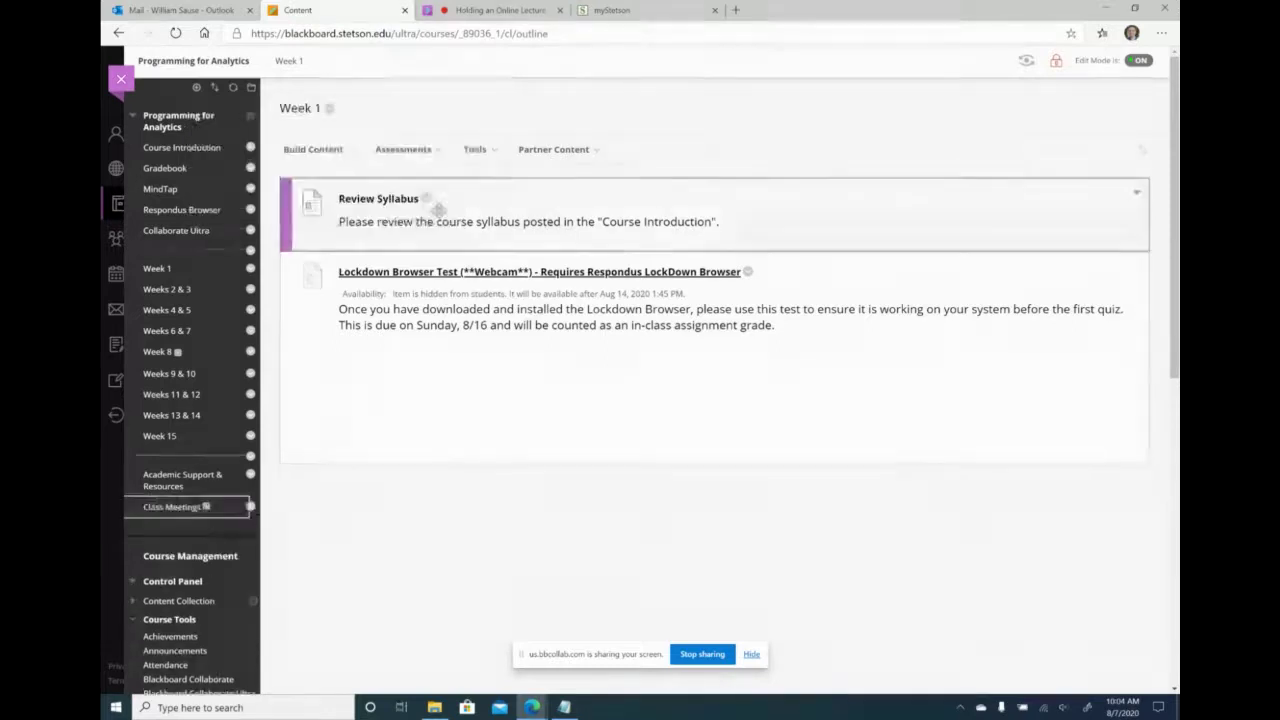
left_click_drag(124, 507, 130, 251)
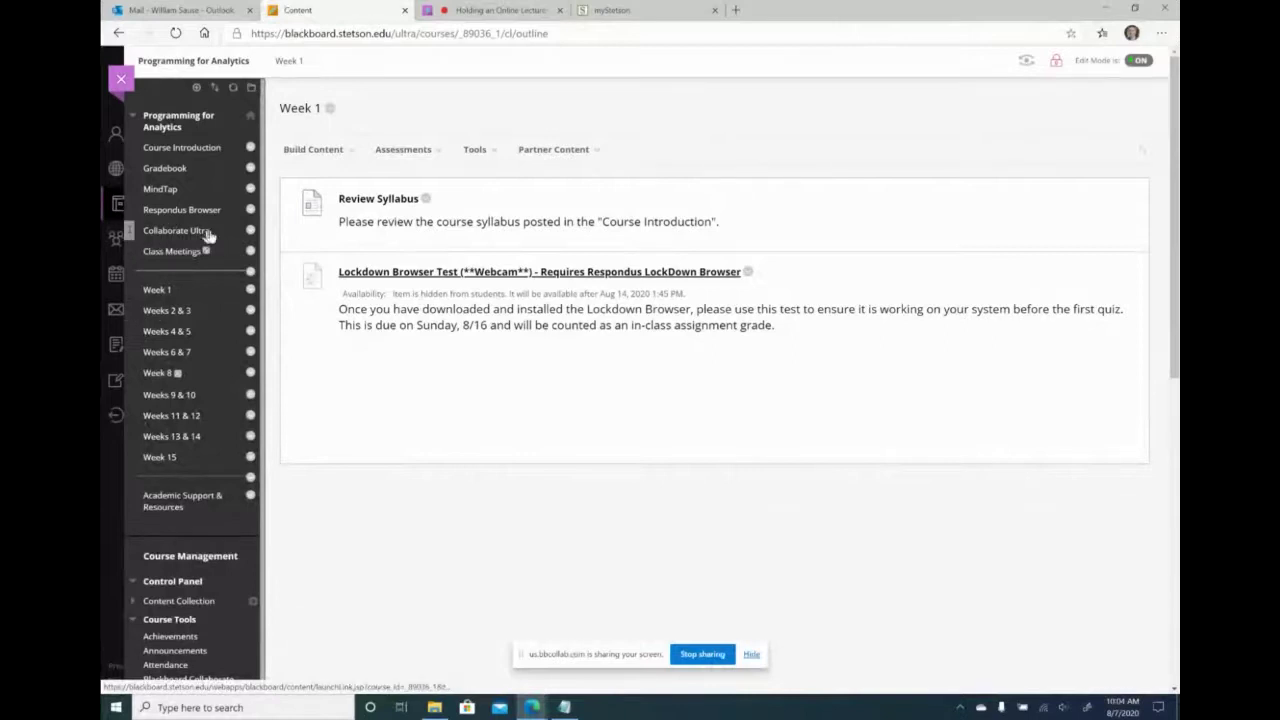
Step: Delete the Class Meetings link from the course menu and confirm the removal
left_click(244, 252)
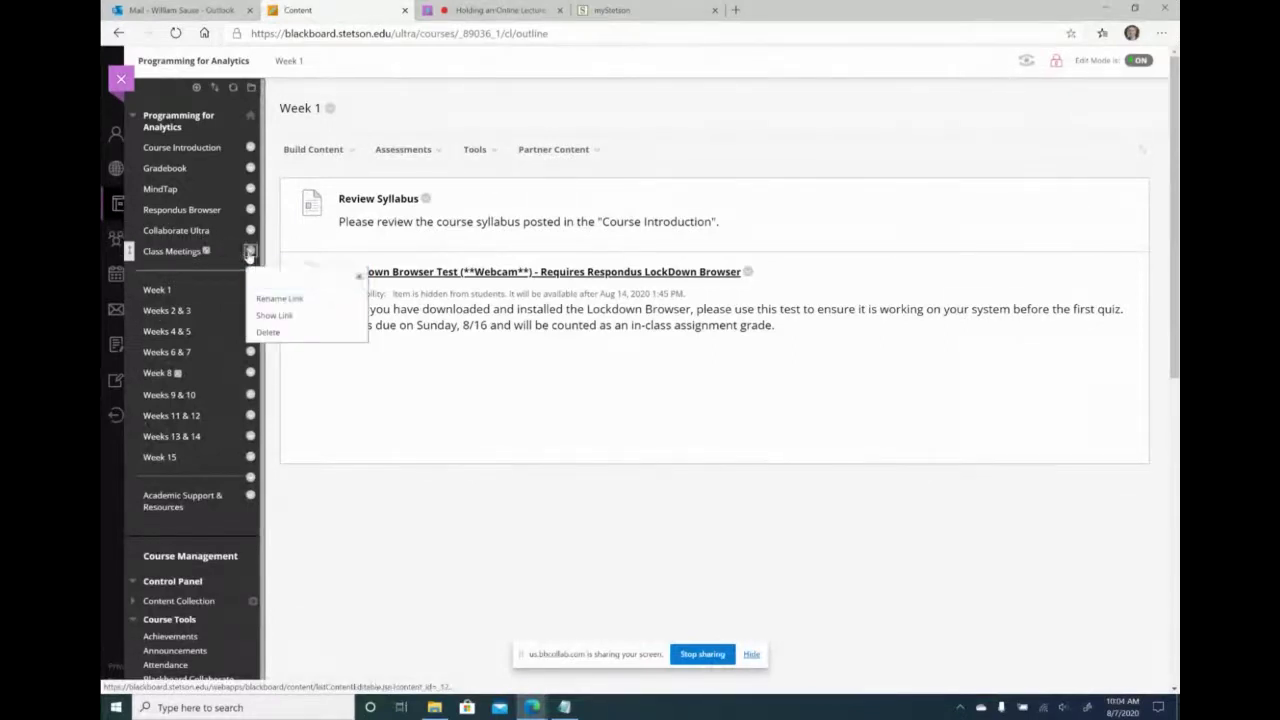
left_click(269, 332)
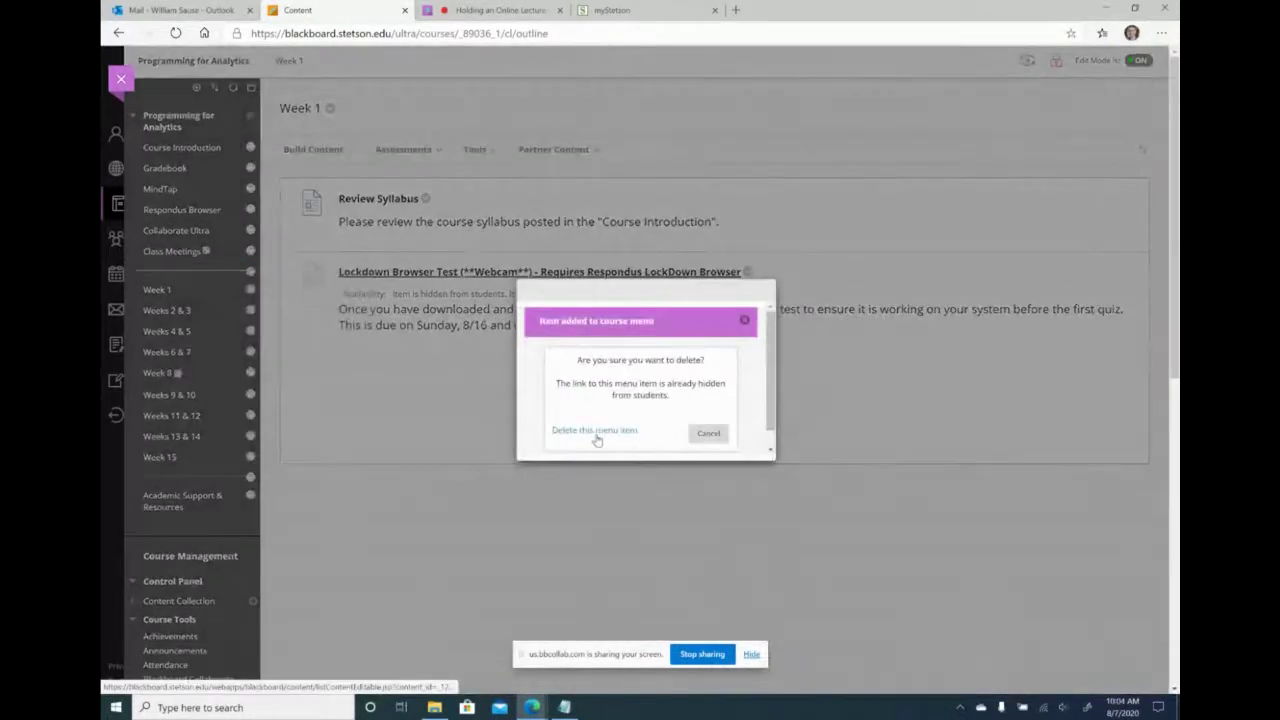
left_click(598, 432)
left_click(720, 378)
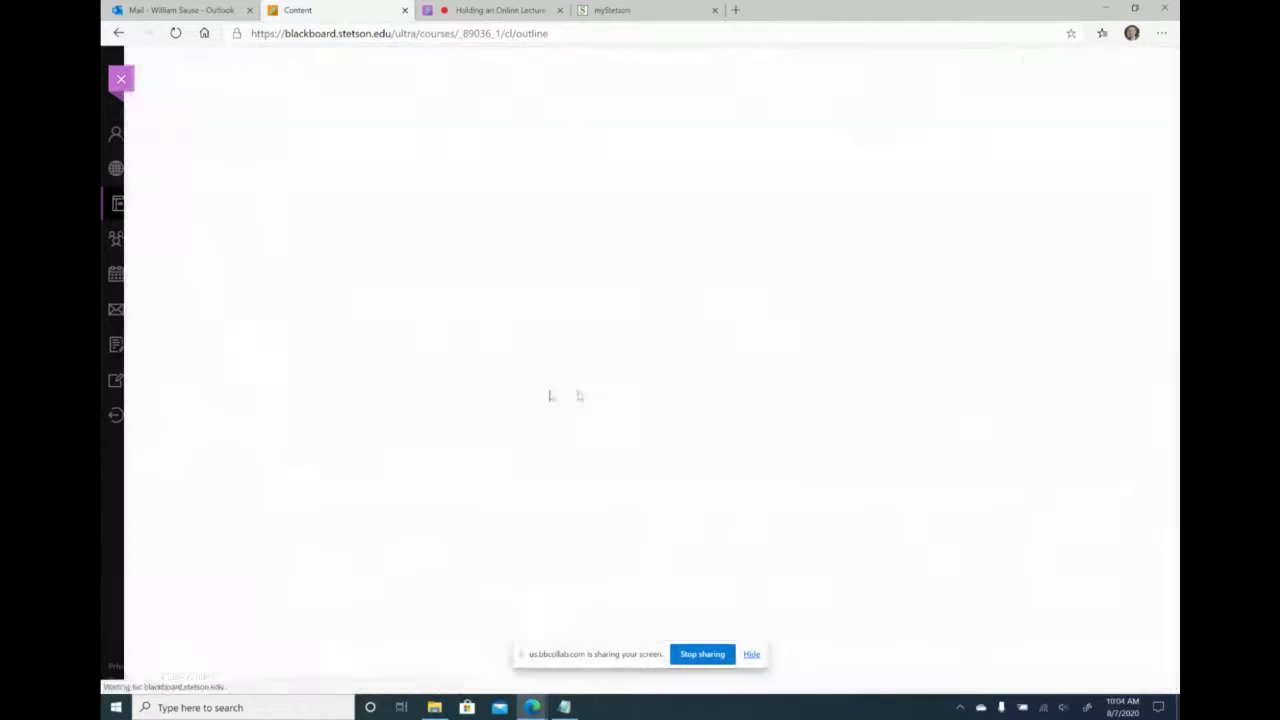
Step: Open the course's Collaborate Ultra page to view its course room and upcoming sessions
left_click(190, 230)
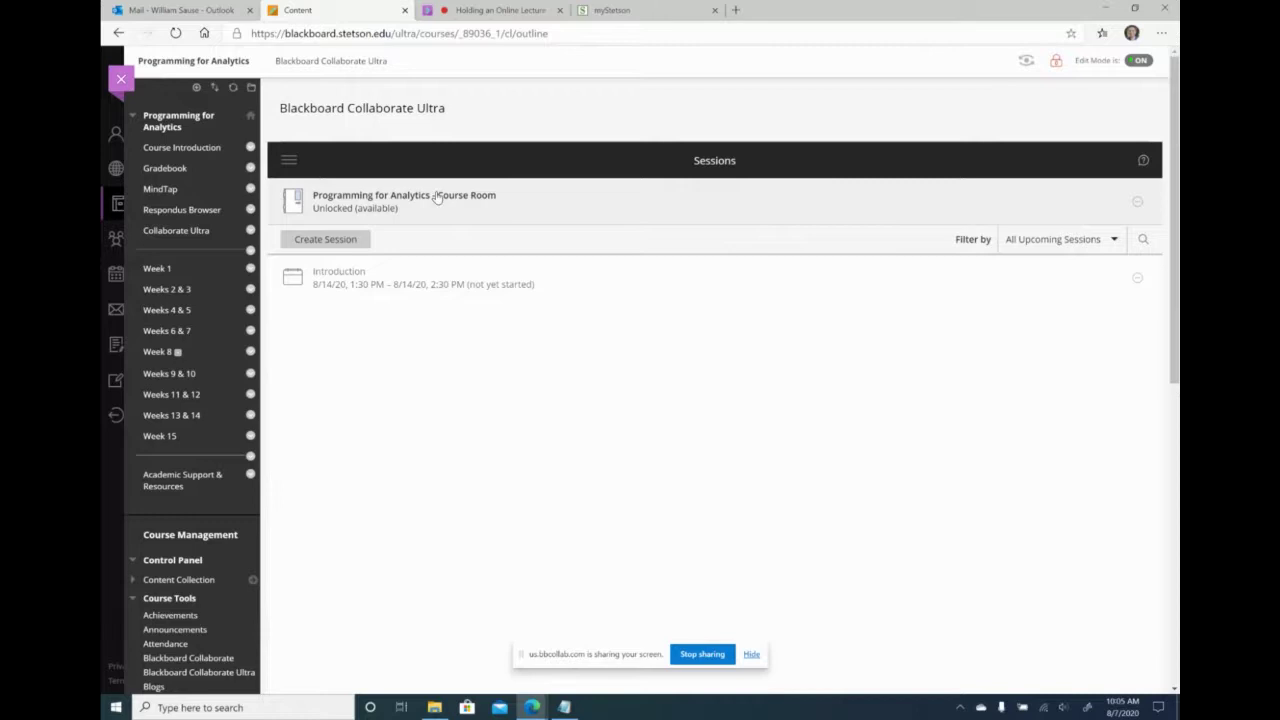
Step: Switch to the live Holding an Online Lecture session, view the recording option in its session menu, and return to the Blackboard course
left_click(495, 10)
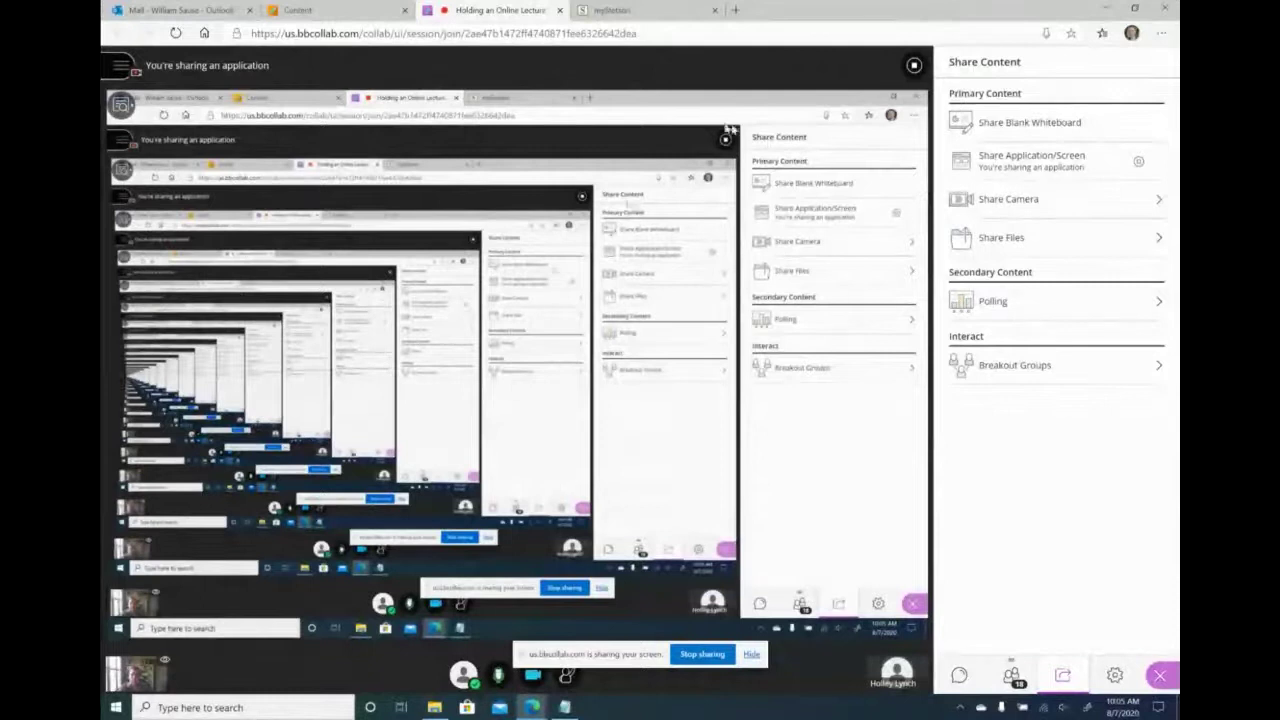
left_click(120, 65)
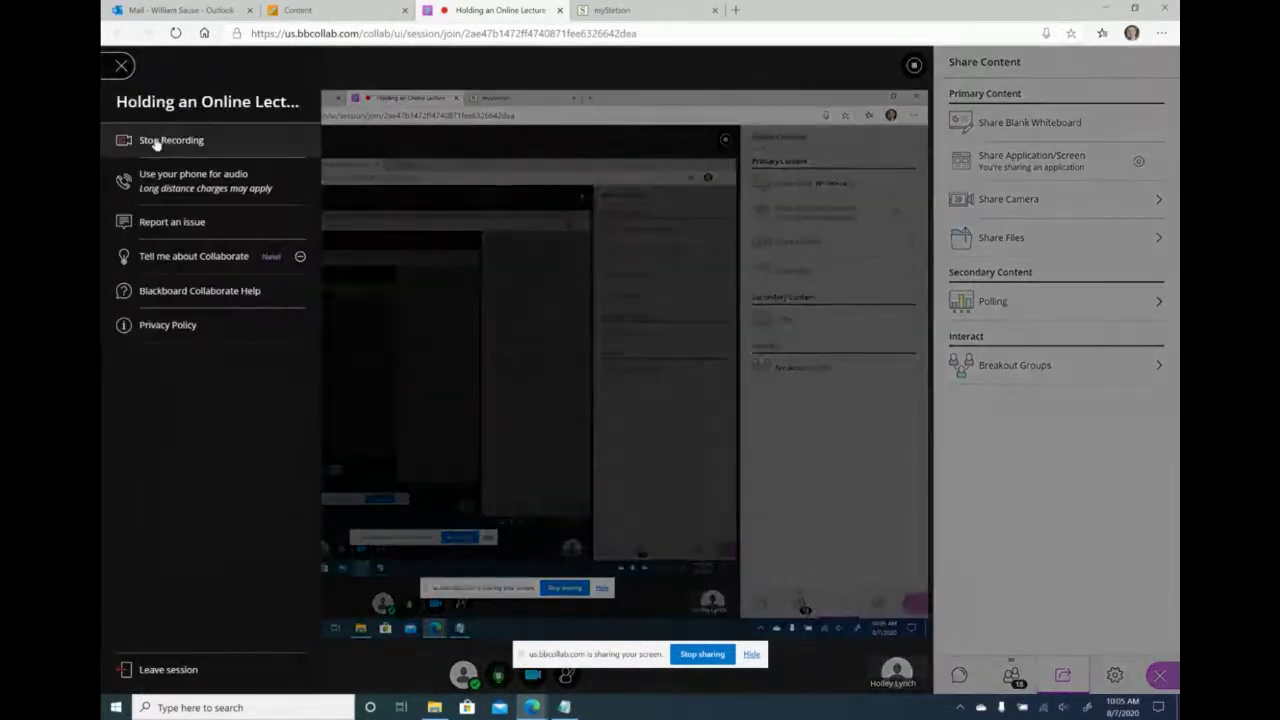
left_click(120, 65)
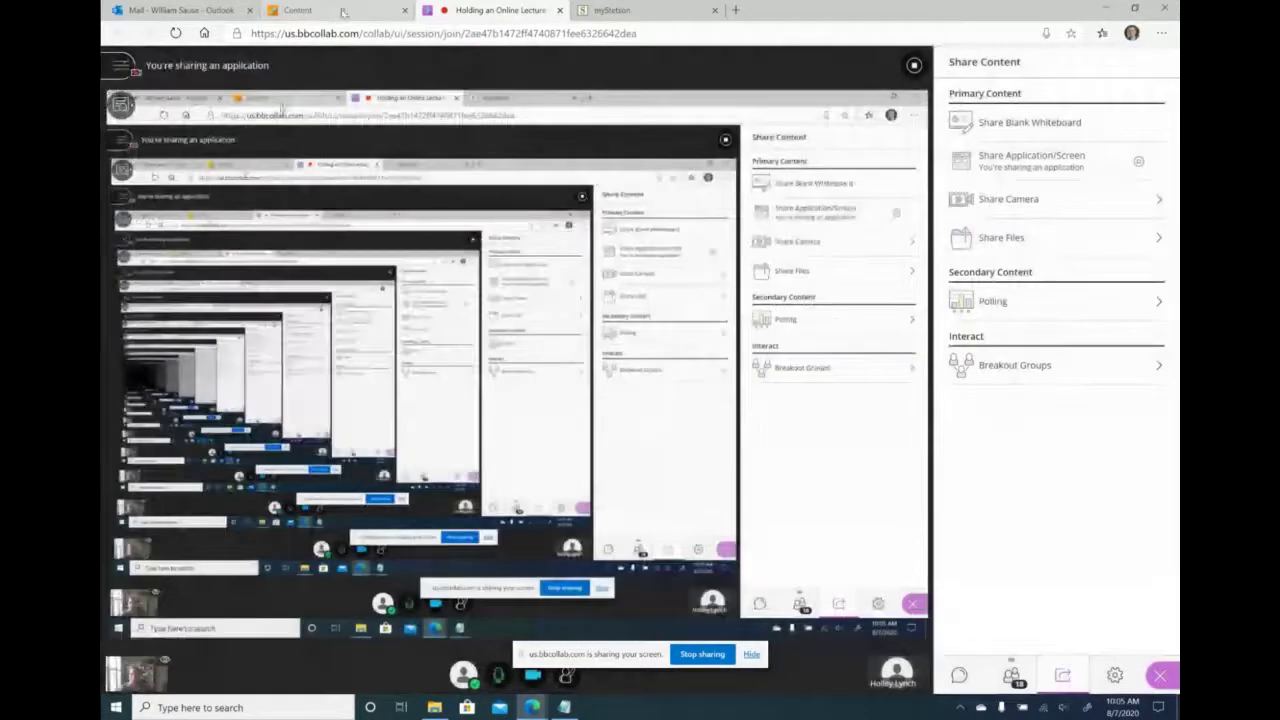
left_click(300, 10)
Step: View the Recordings list in the course's Collaborate Ultra area and return to Sessions
left_click(289, 160)
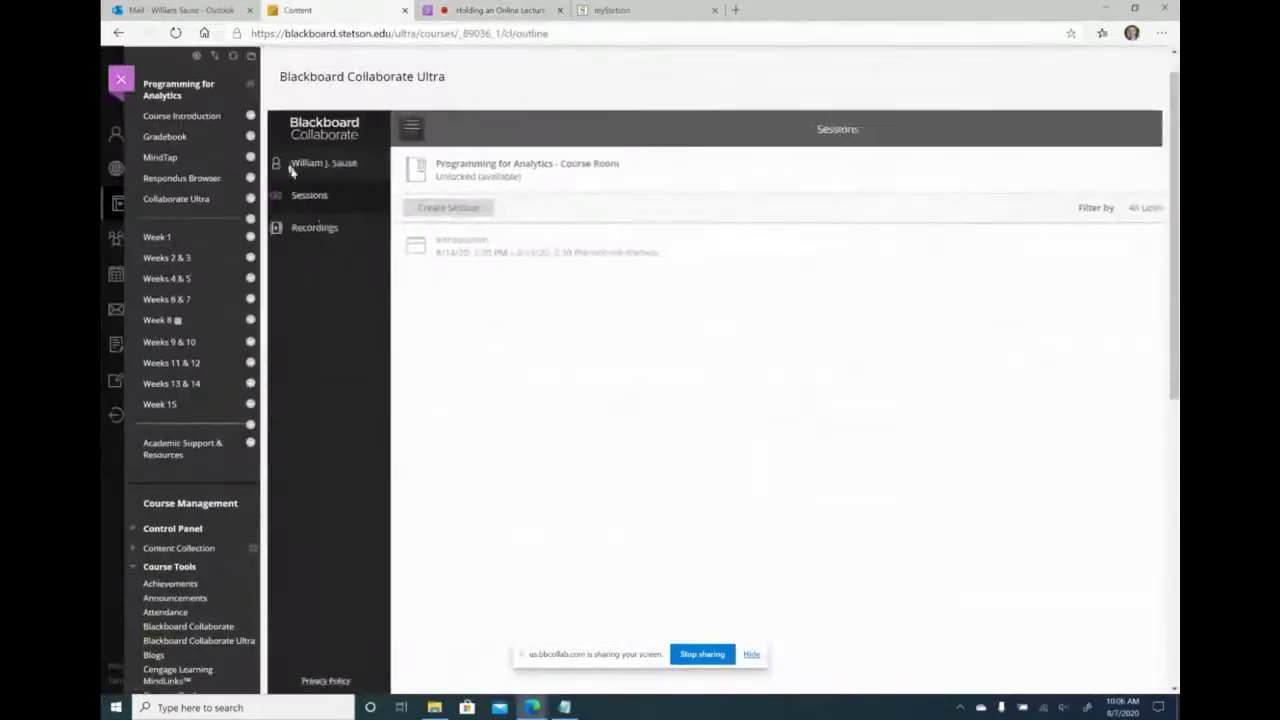
left_click(350, 195)
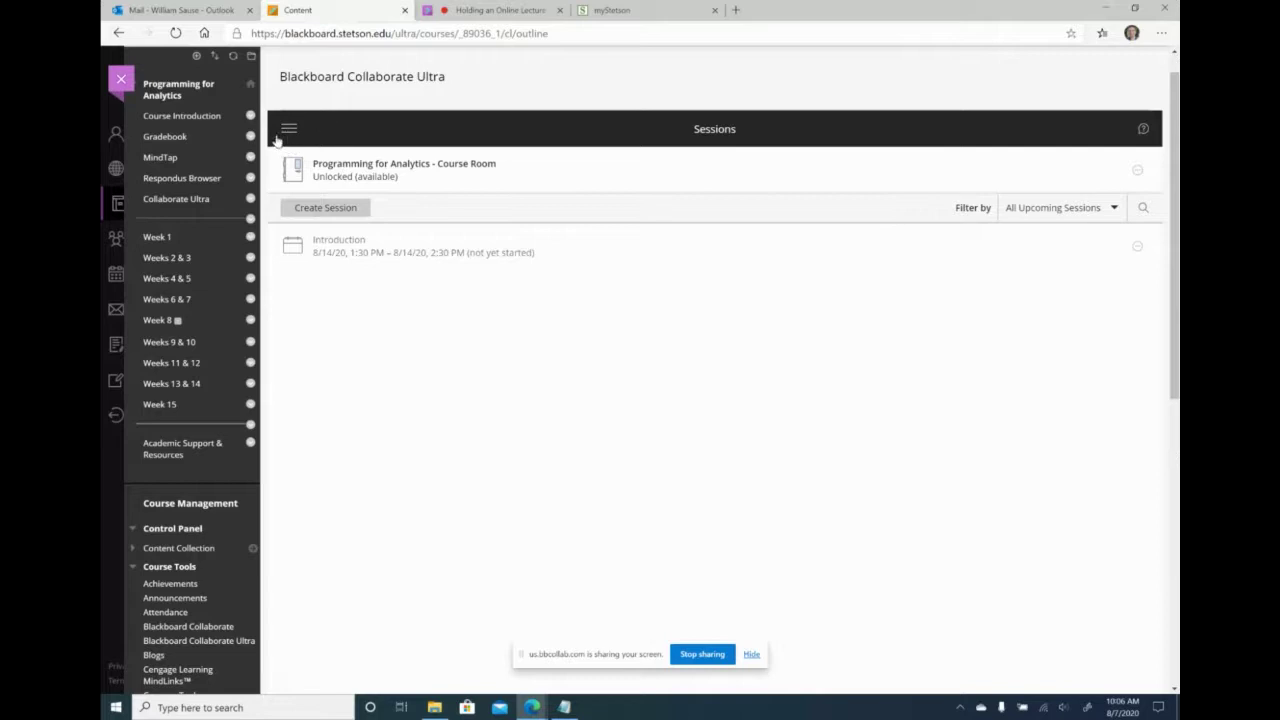
left_click(288, 131)
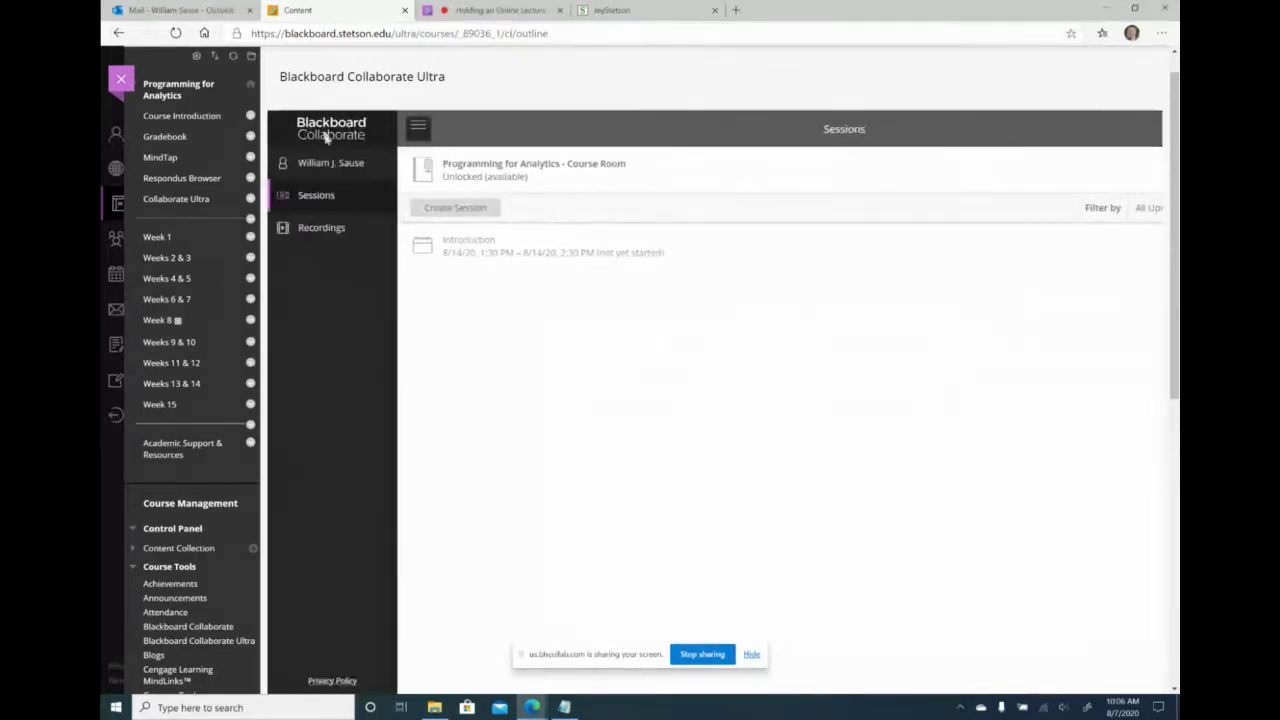
left_click(313, 230)
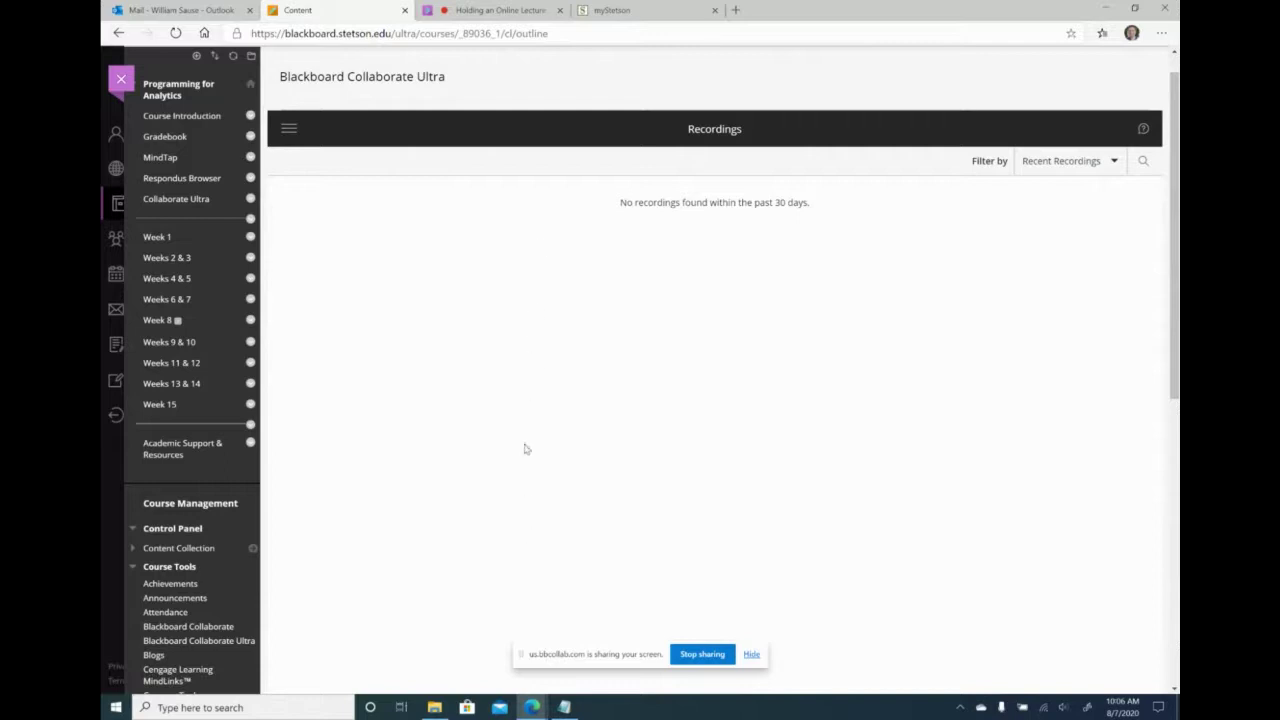
left_click(288, 130)
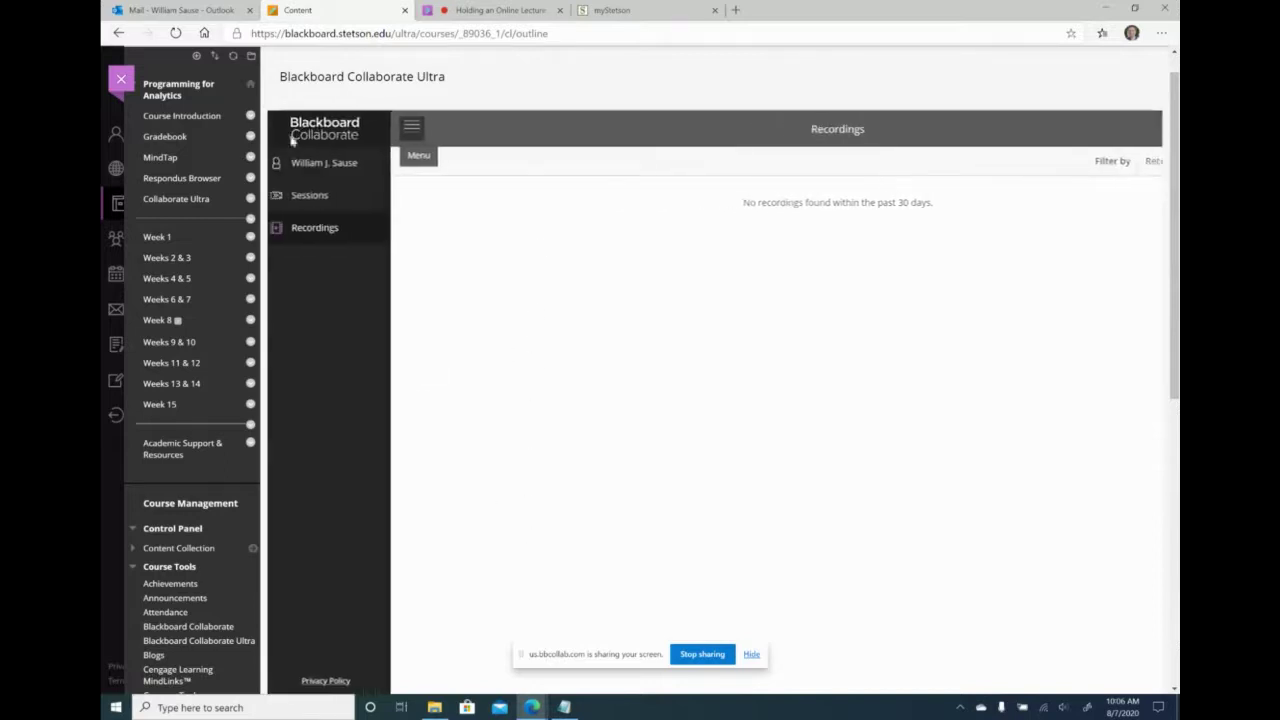
left_click(306, 194)
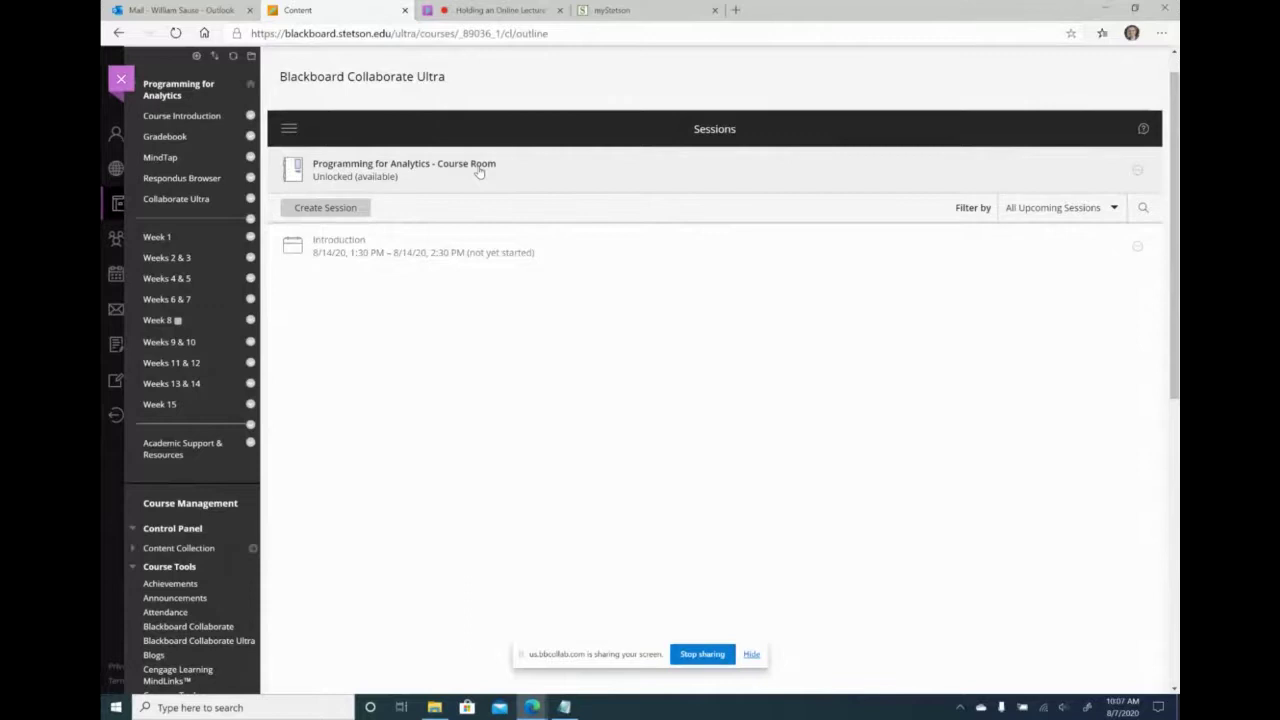
Step: Switch to myStetson and open the Ensemble media library from the Resources page
left_click(614, 14)
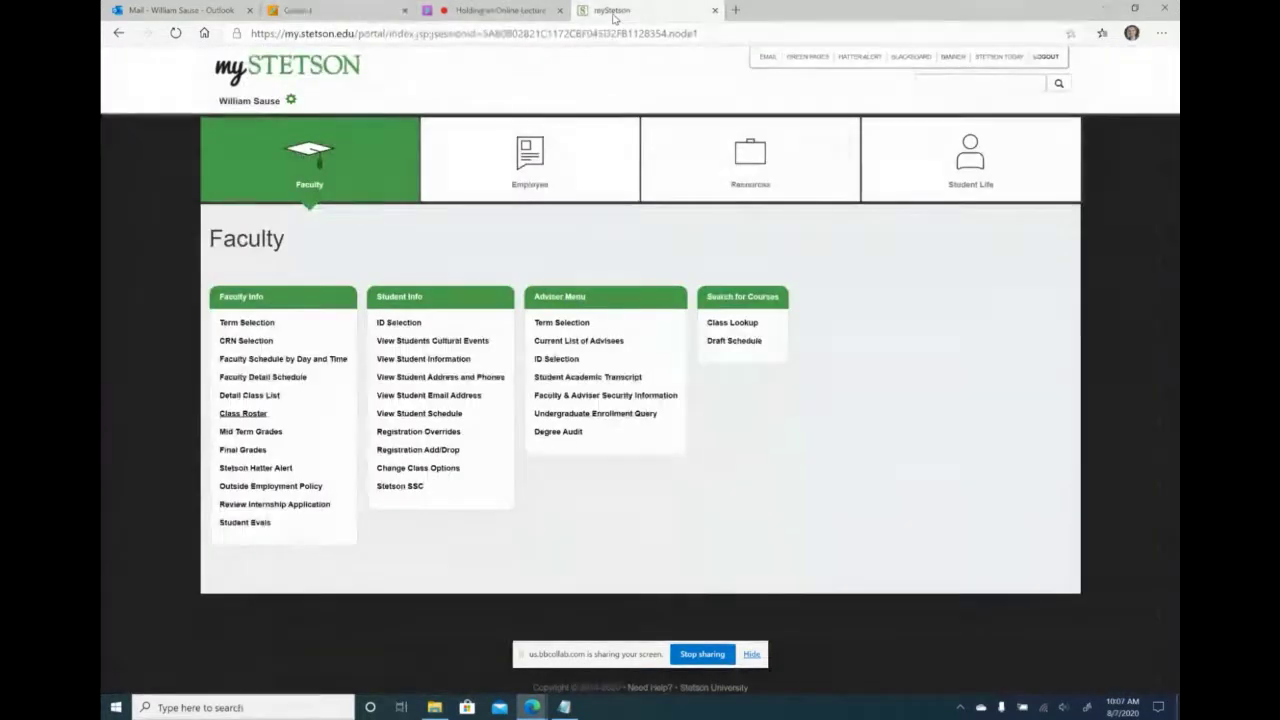
left_click(682, 162)
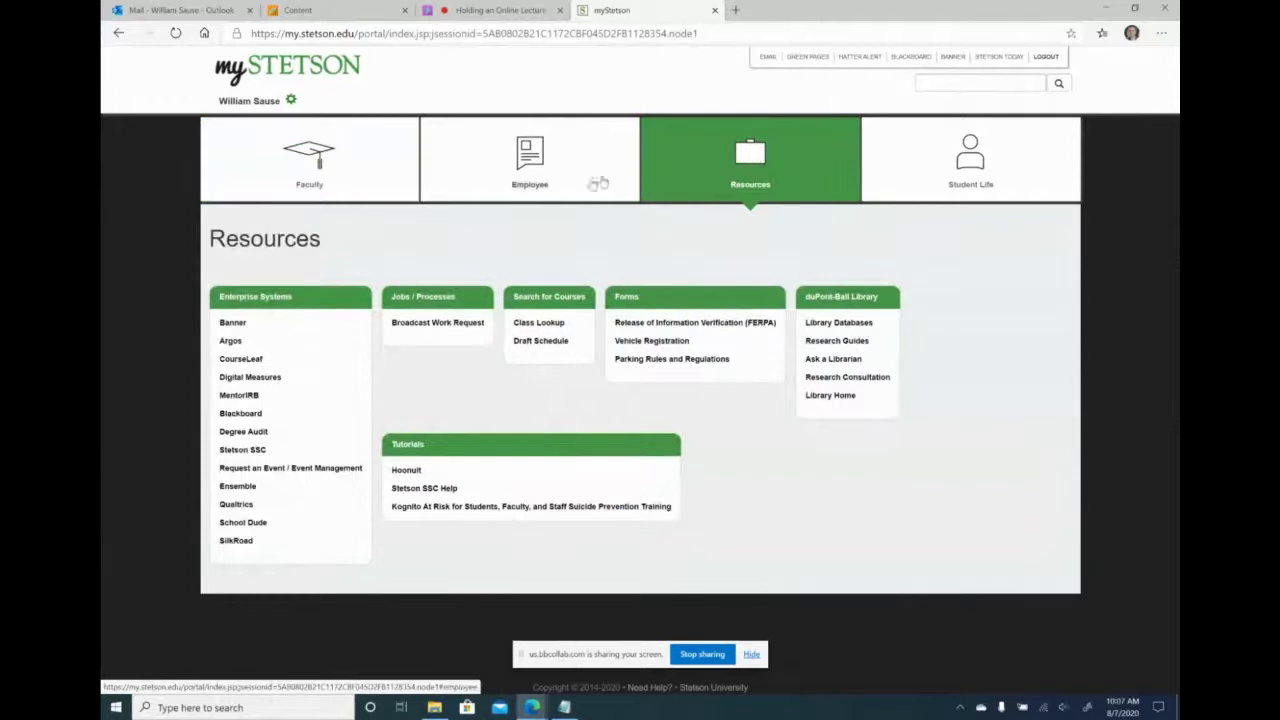
left_click(238, 487)
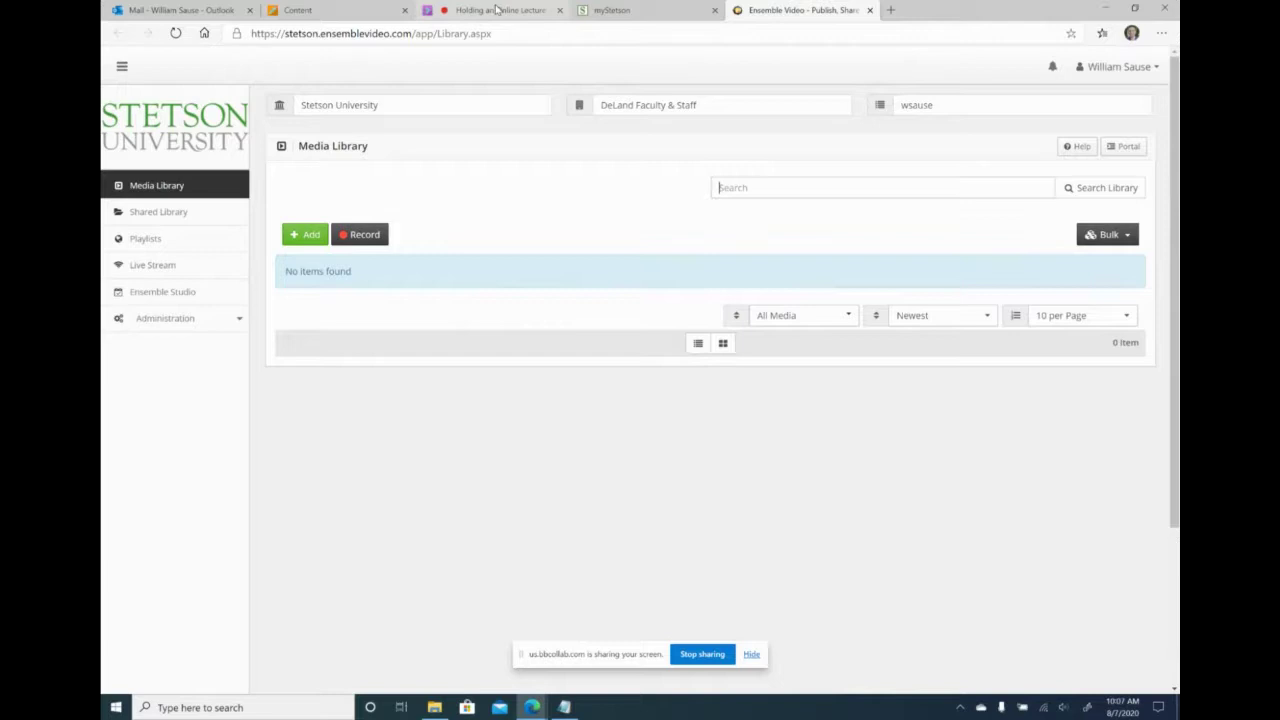
Step: Open the Ensemble Video mashup from the Weeks 2 & 3 content in Blackboard, review its media selection page, and return to the module
left_click(343, 10)
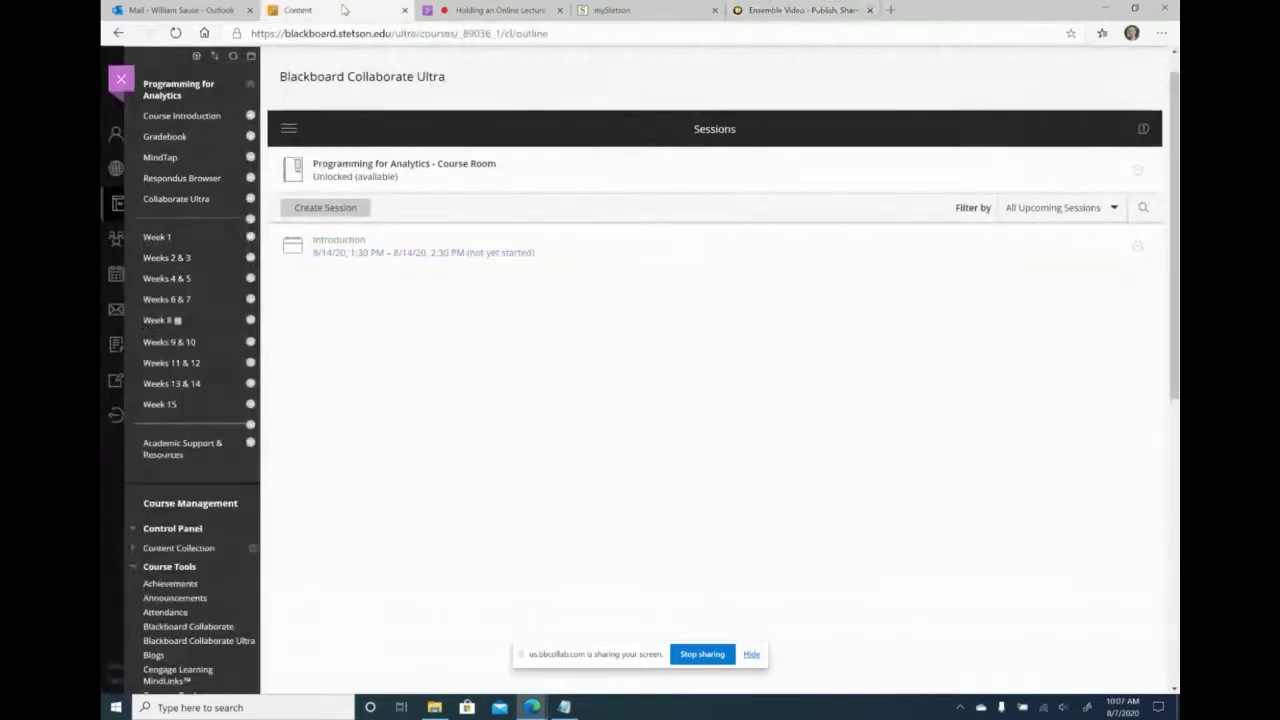
left_click(178, 259)
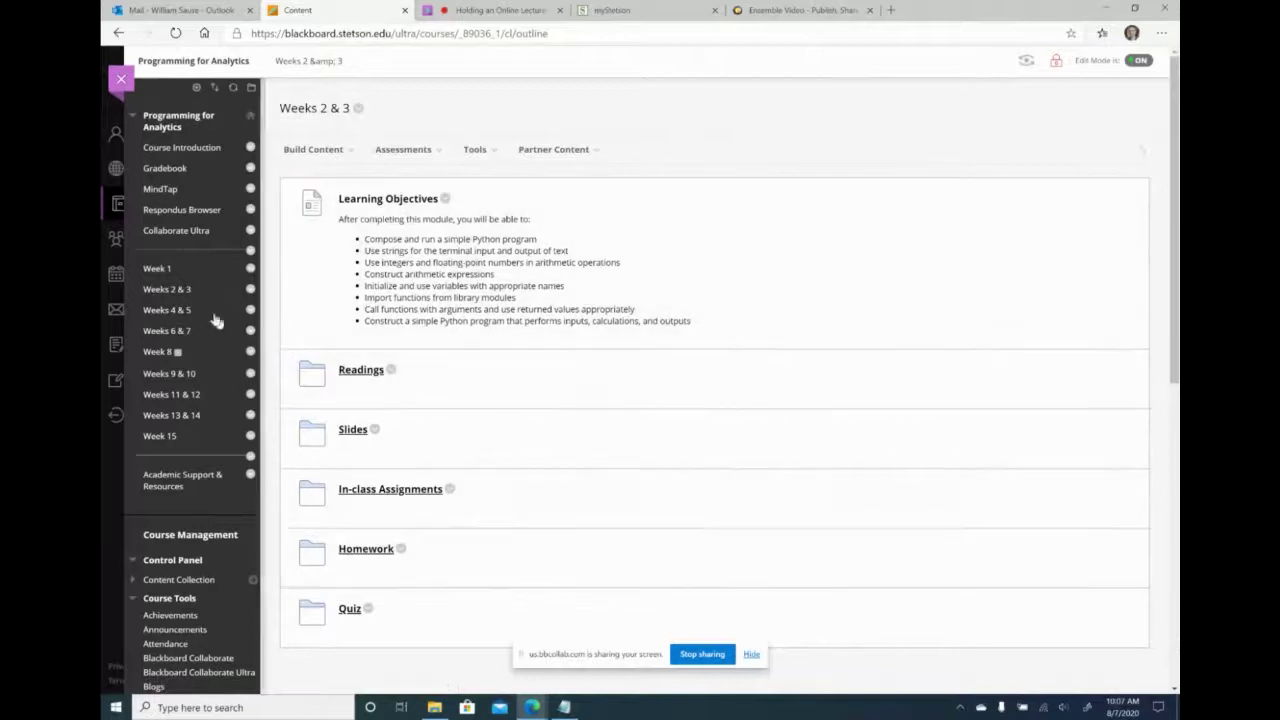
left_click(475, 151)
left_click(322, 151)
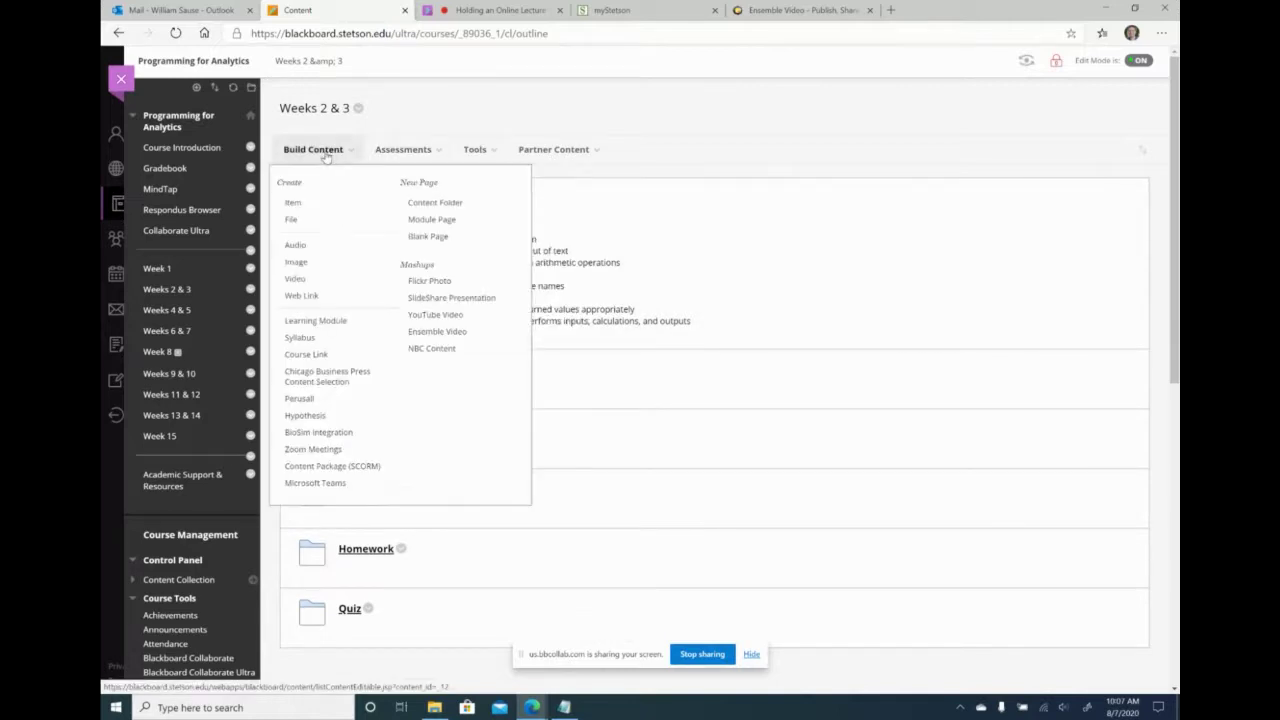
left_click(457, 332)
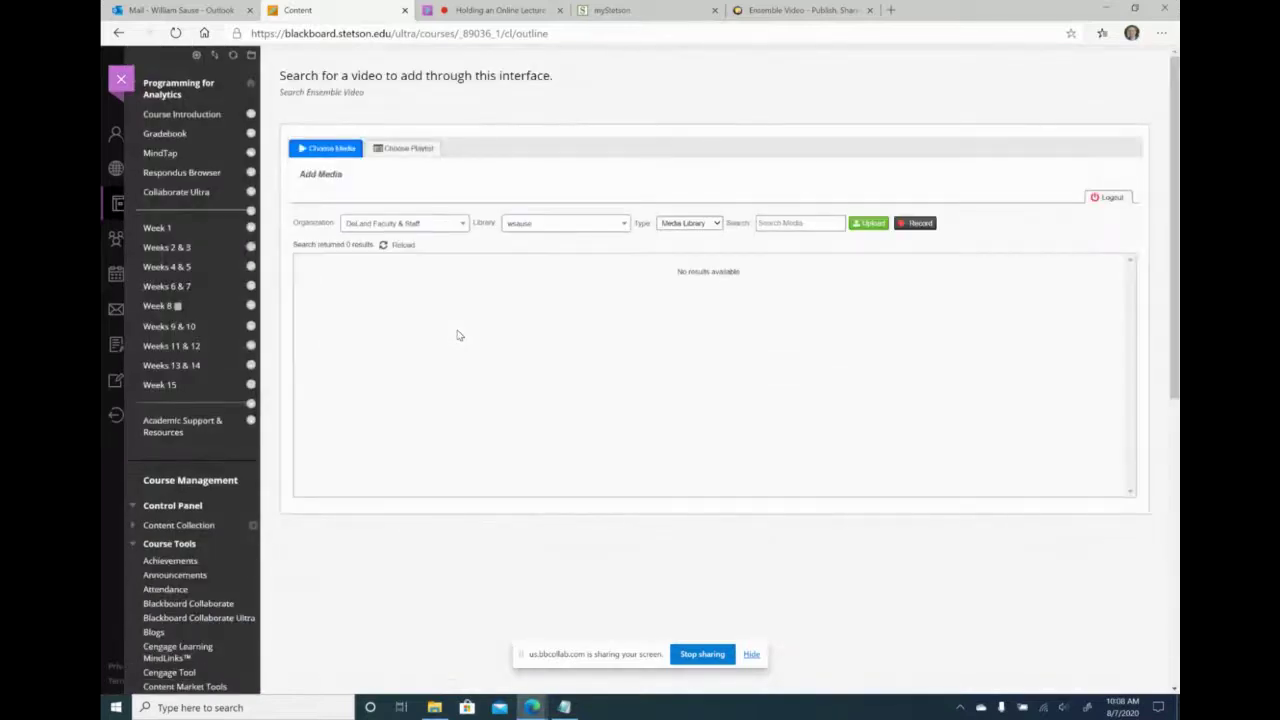
scroll(894, 523, "down", 10)
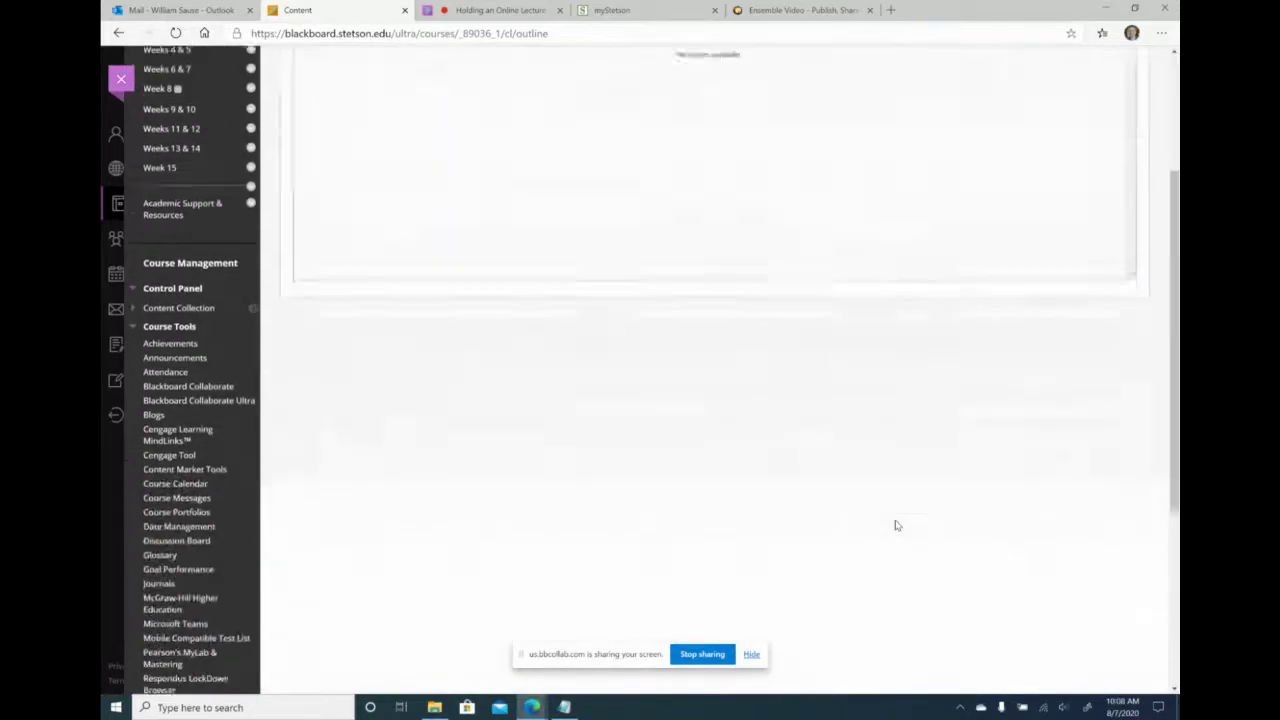
scroll(894, 523, "up", 10)
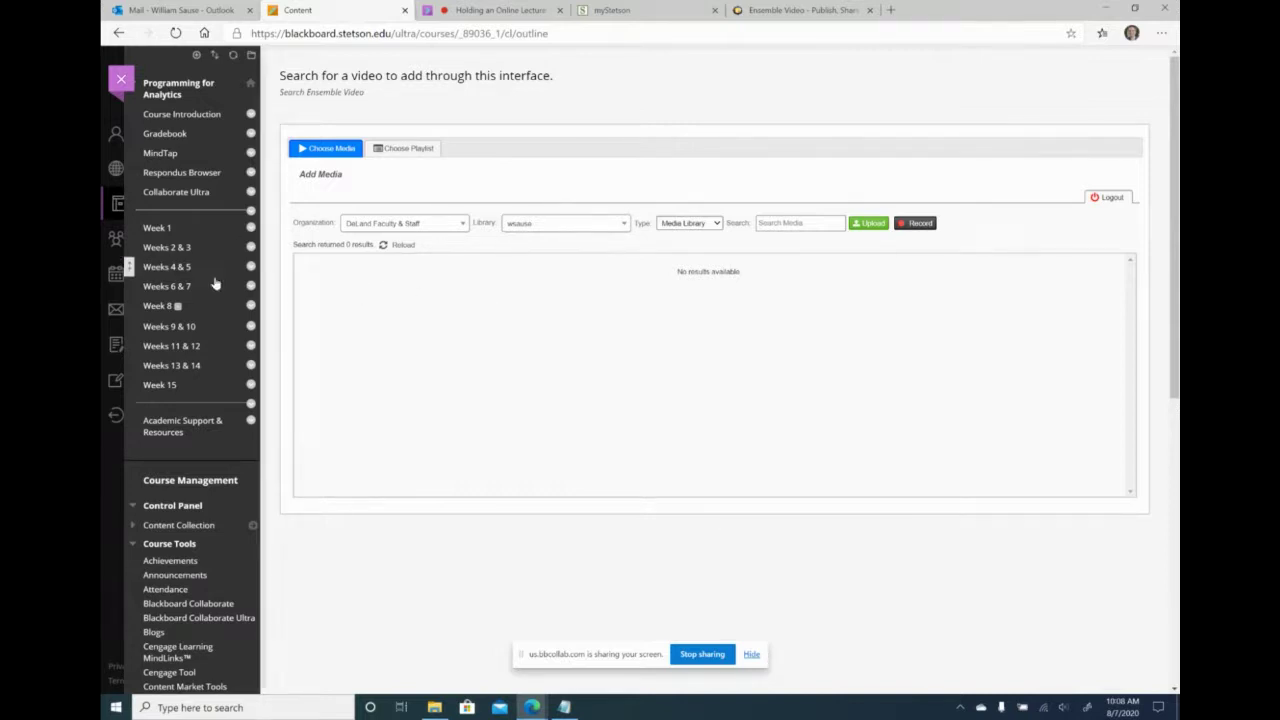
left_click(178, 247)
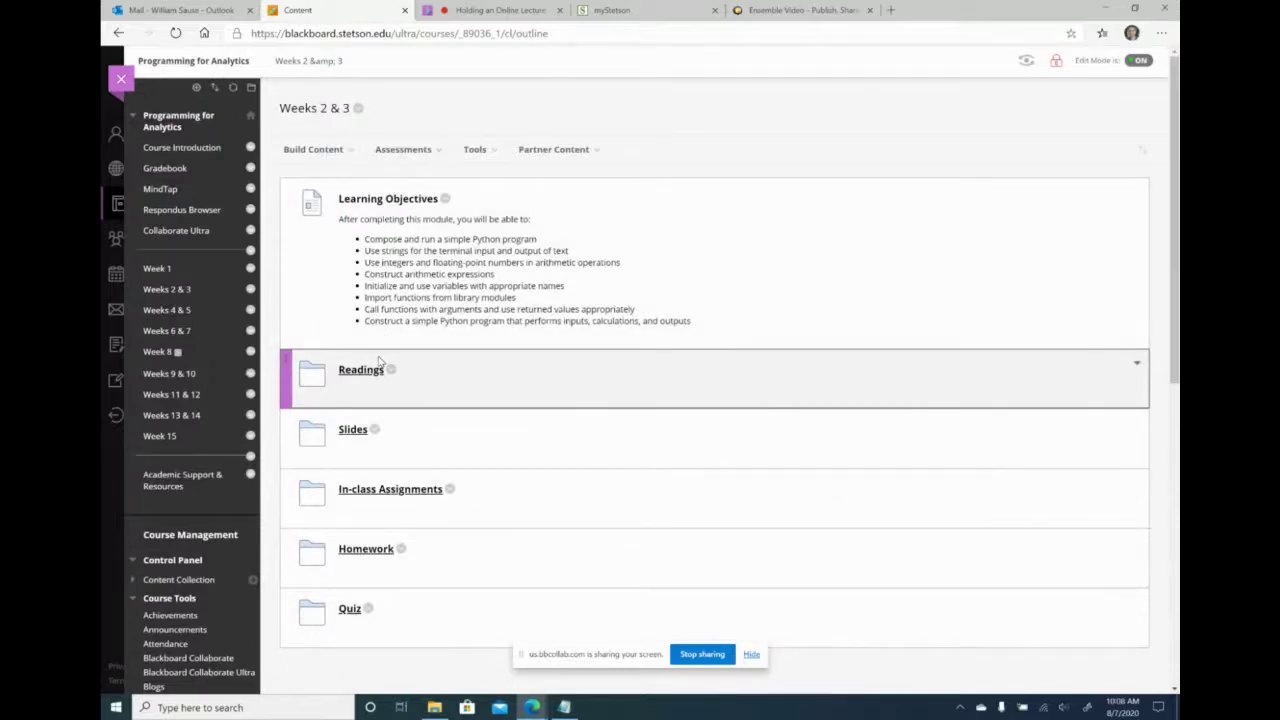
left_click(318, 150)
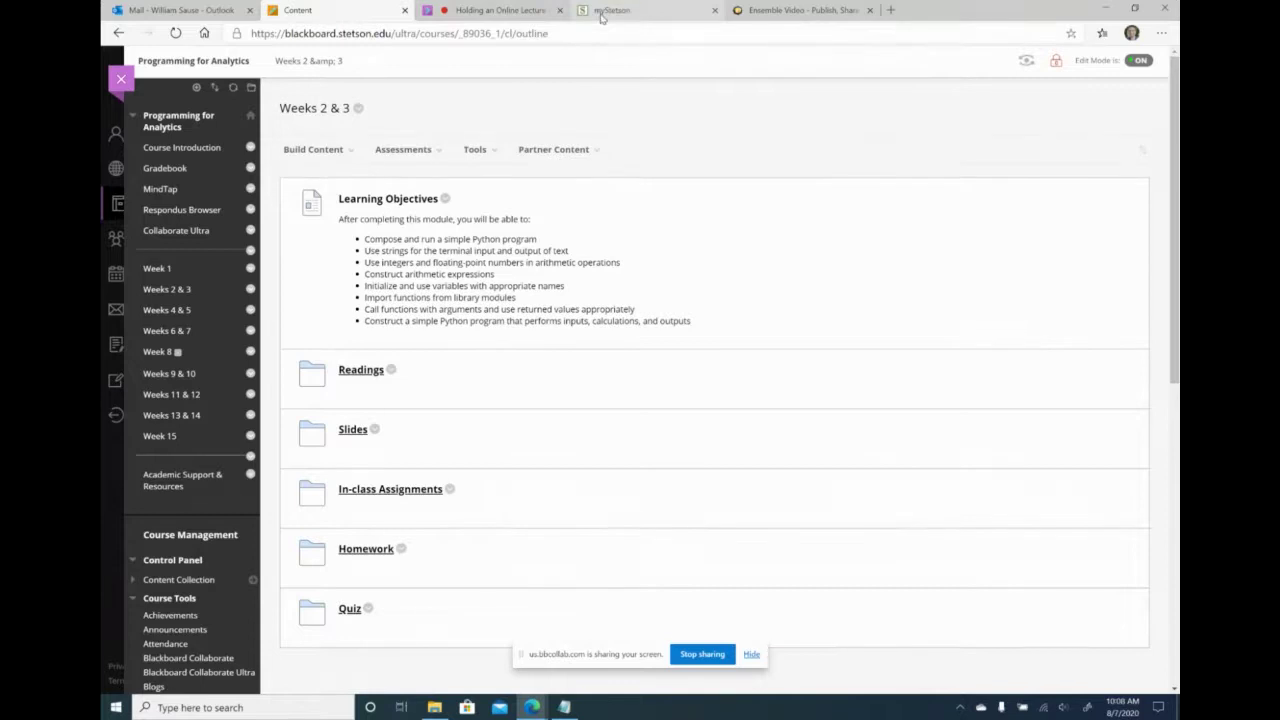
Step: Glance at the live lecture session, return to the Blackboard course, and open its Collaborate Ultra page
left_click(505, 11)
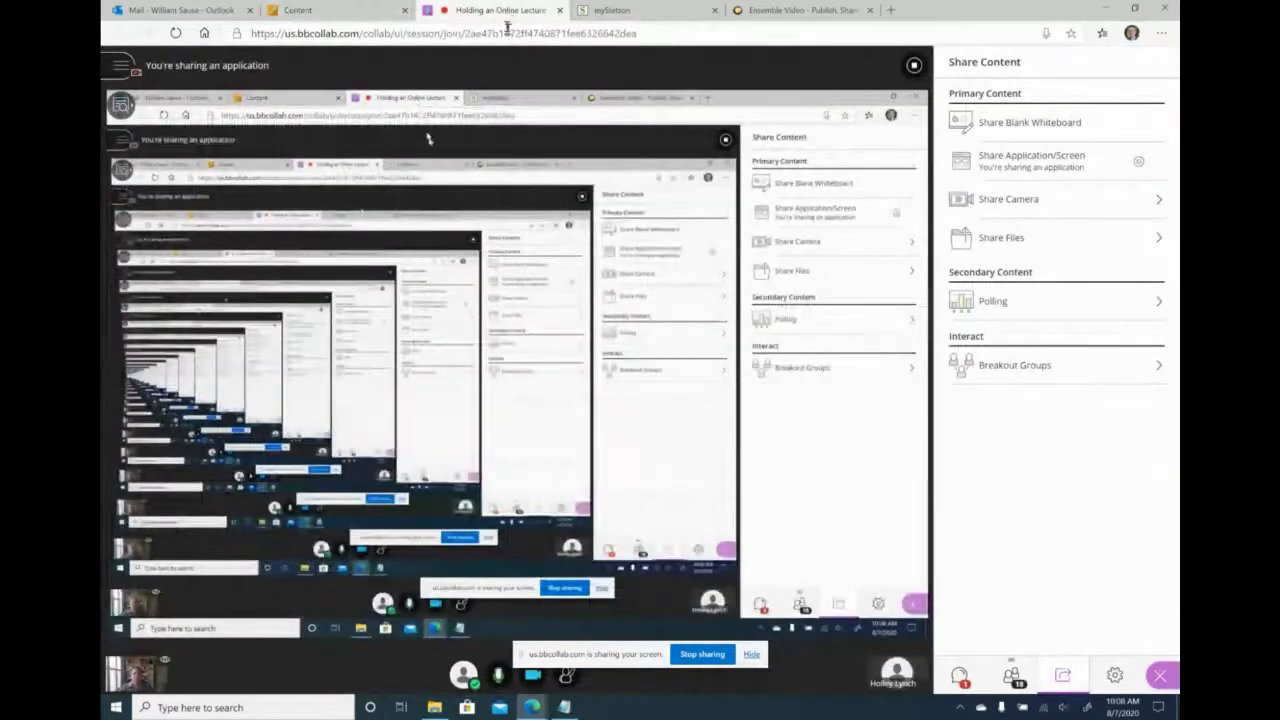
left_click(378, 12)
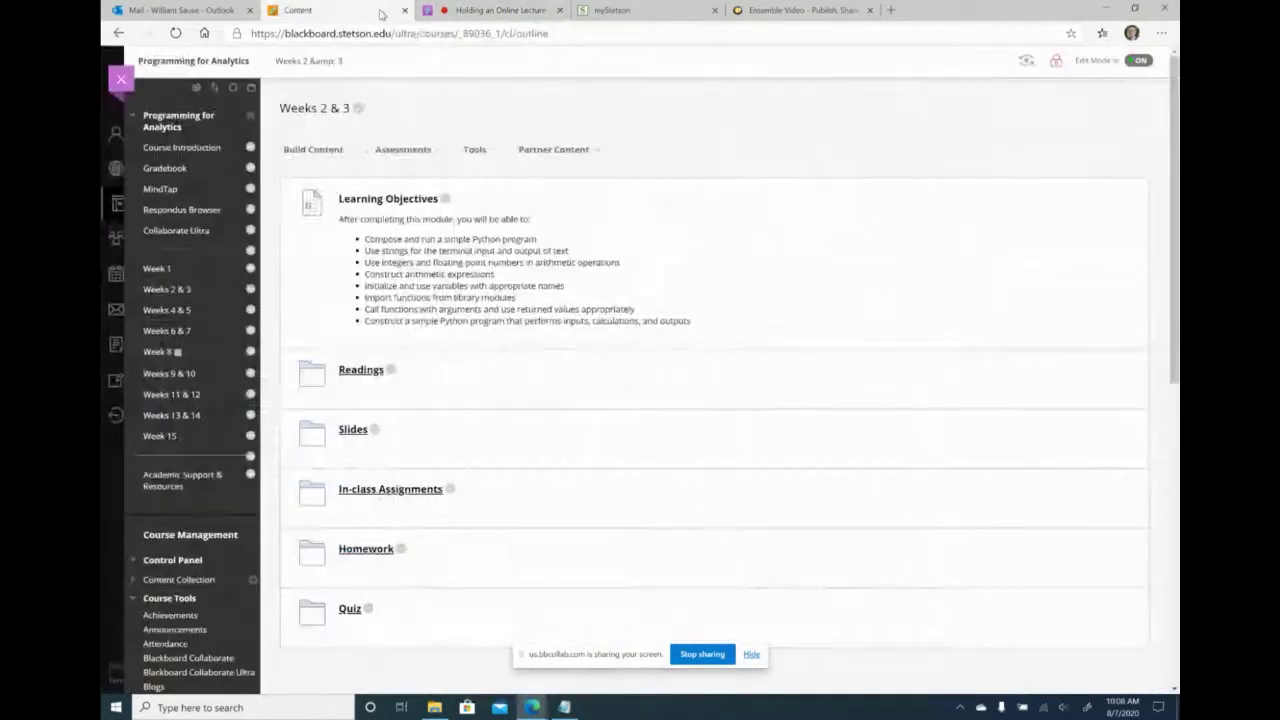
left_click(200, 231)
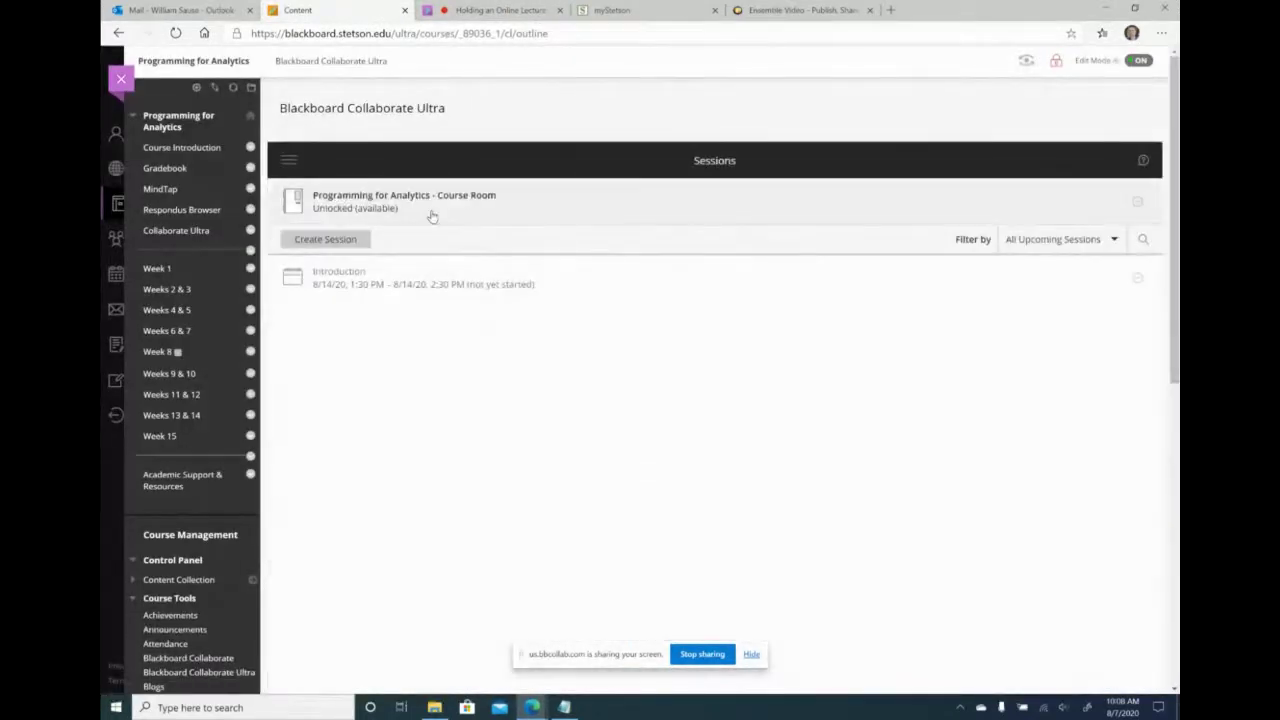
Step: Review the live session's Stop Recording option once more and go back to the course's Collaborate Ultra page
left_click(490, 11)
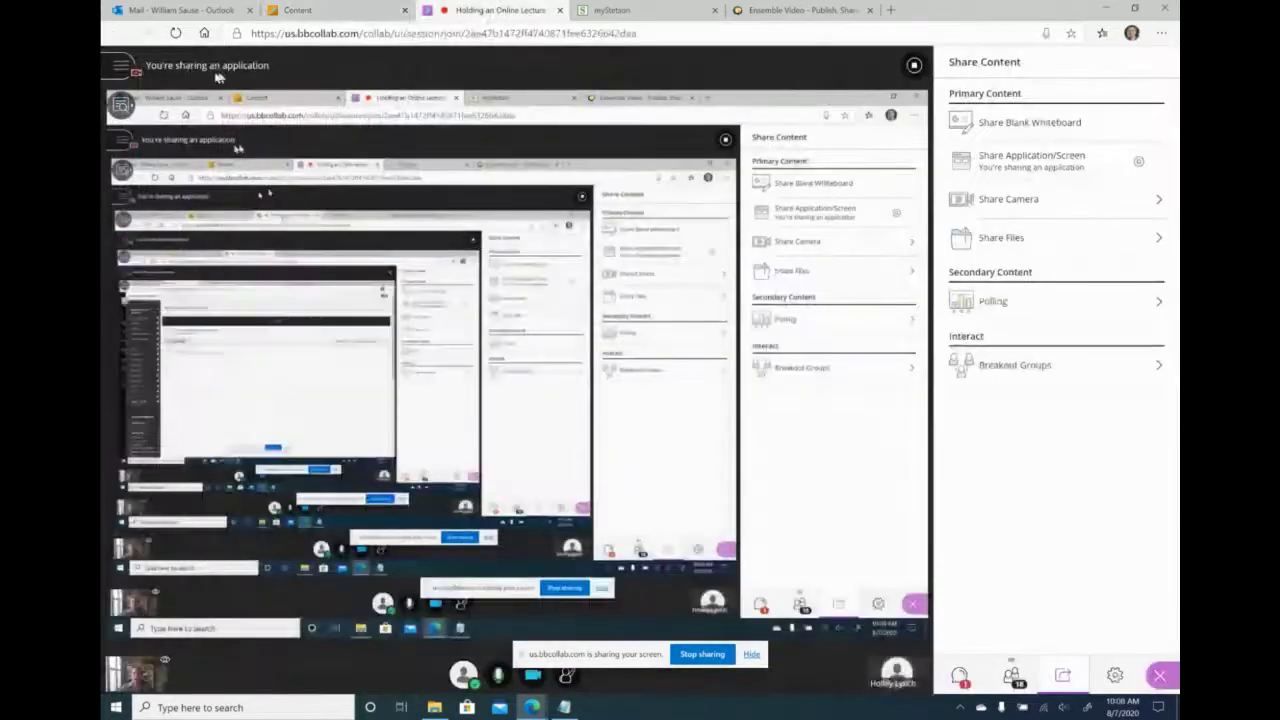
left_click(119, 67)
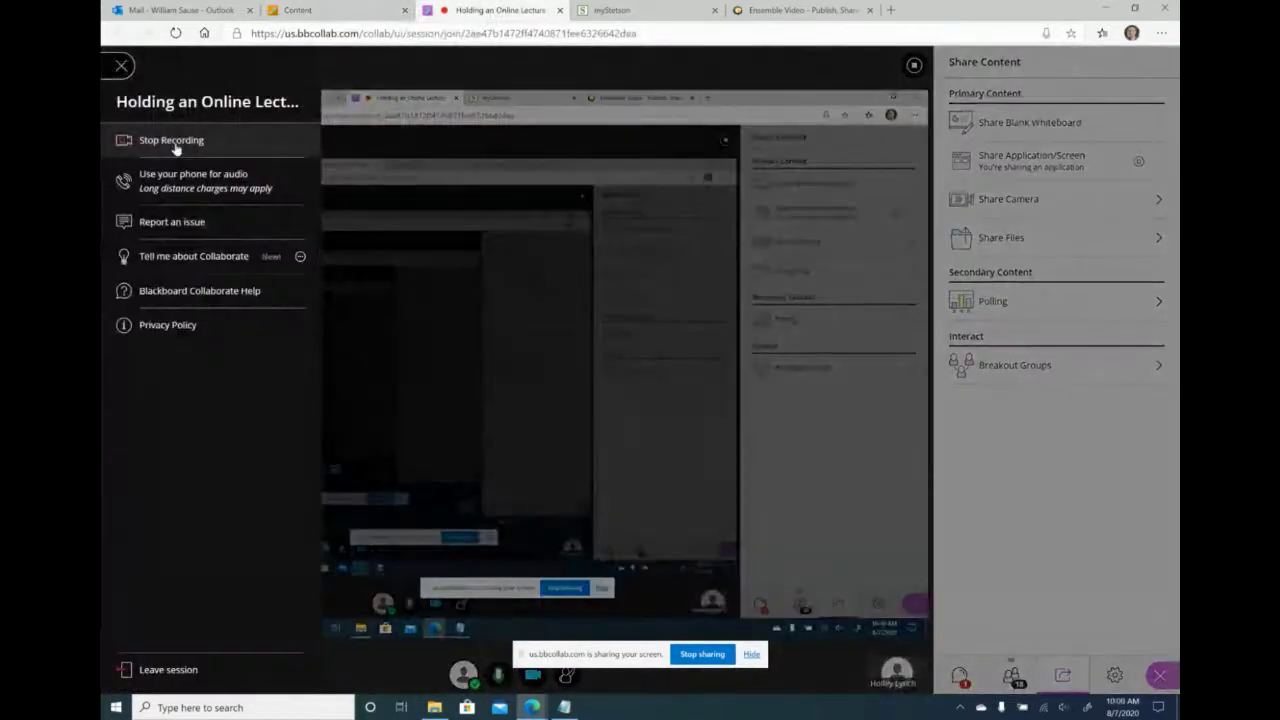
left_click(121, 68)
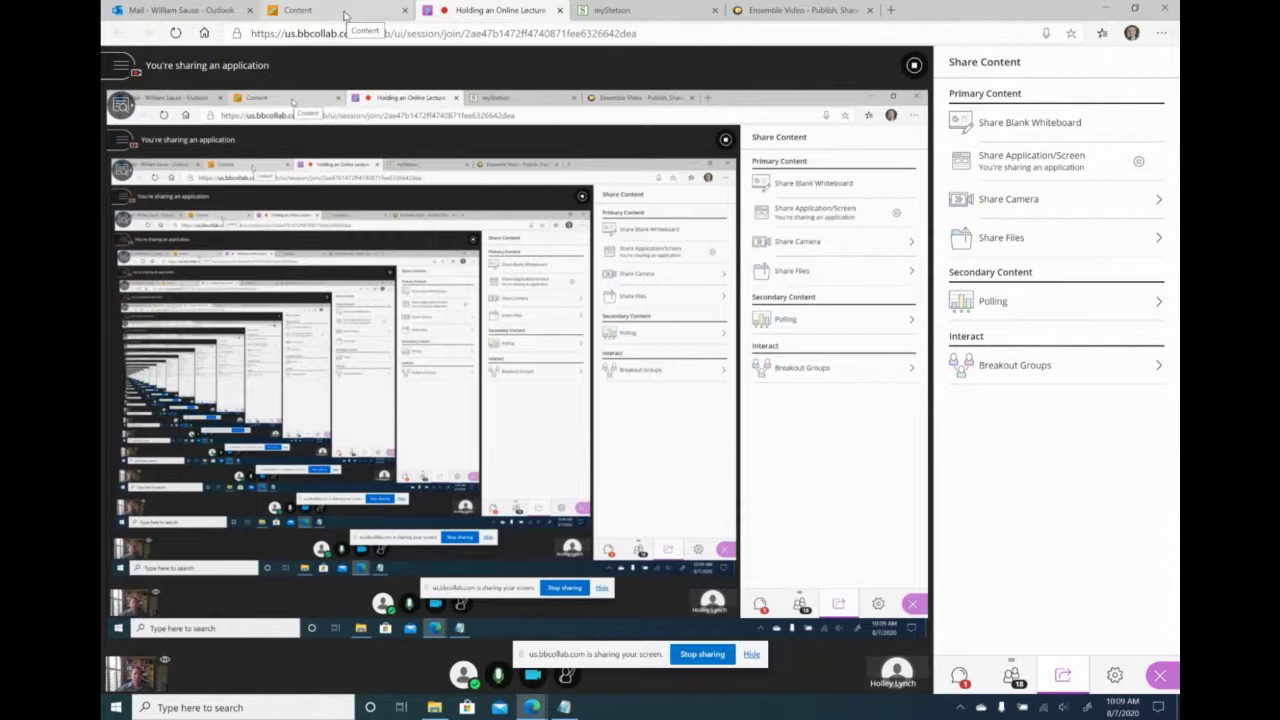
left_click(344, 12)
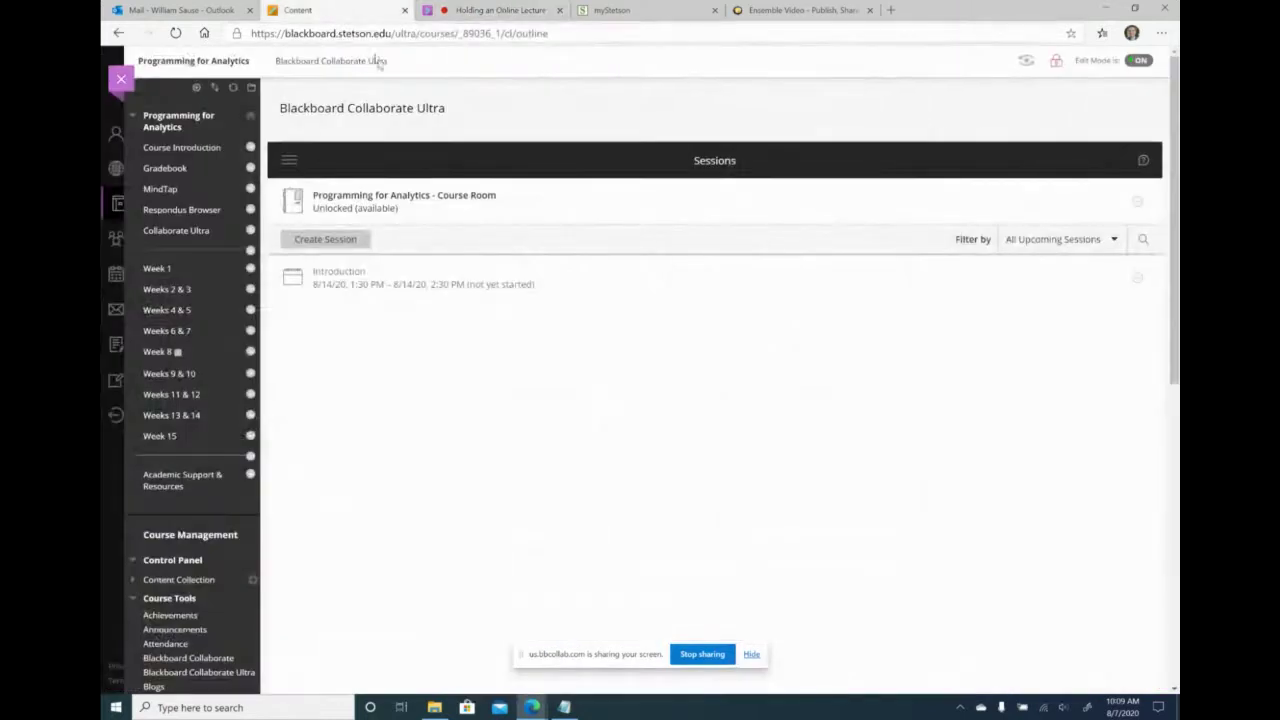
Step: Show where Collaborate Ultra recordings are listed for the course, and return to the Sessions list
left_click(289, 163)
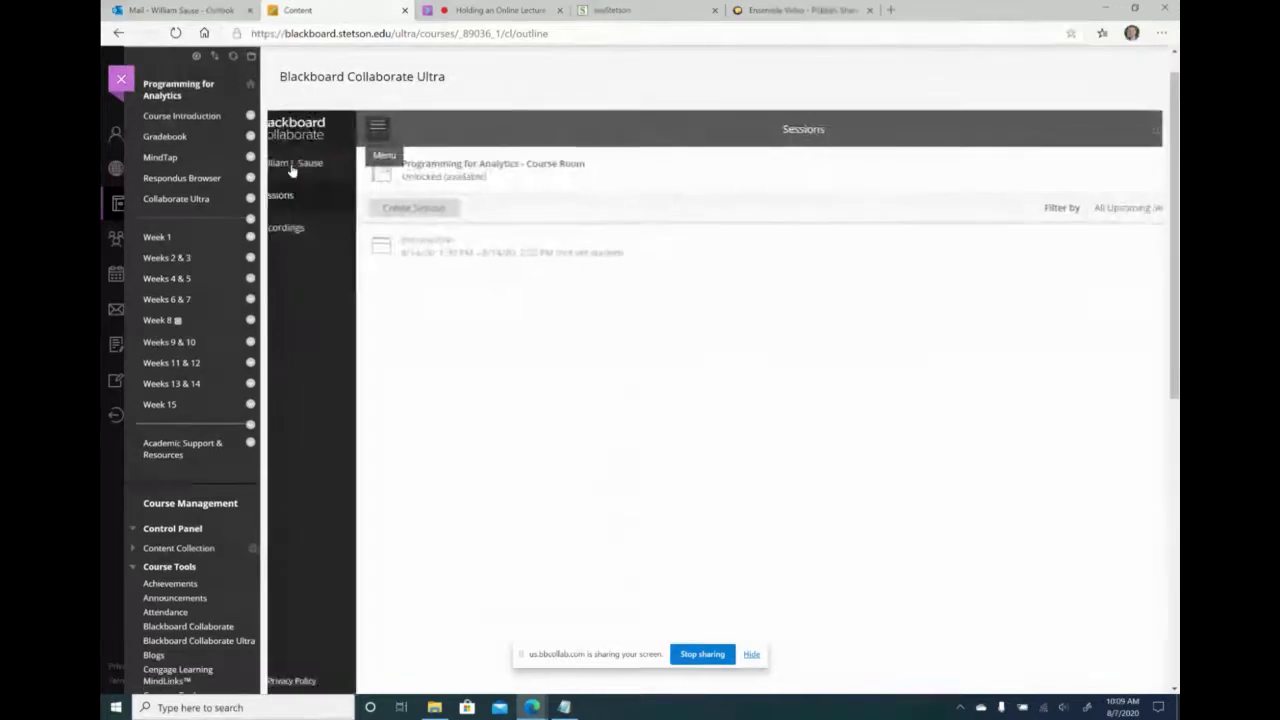
left_click(329, 234)
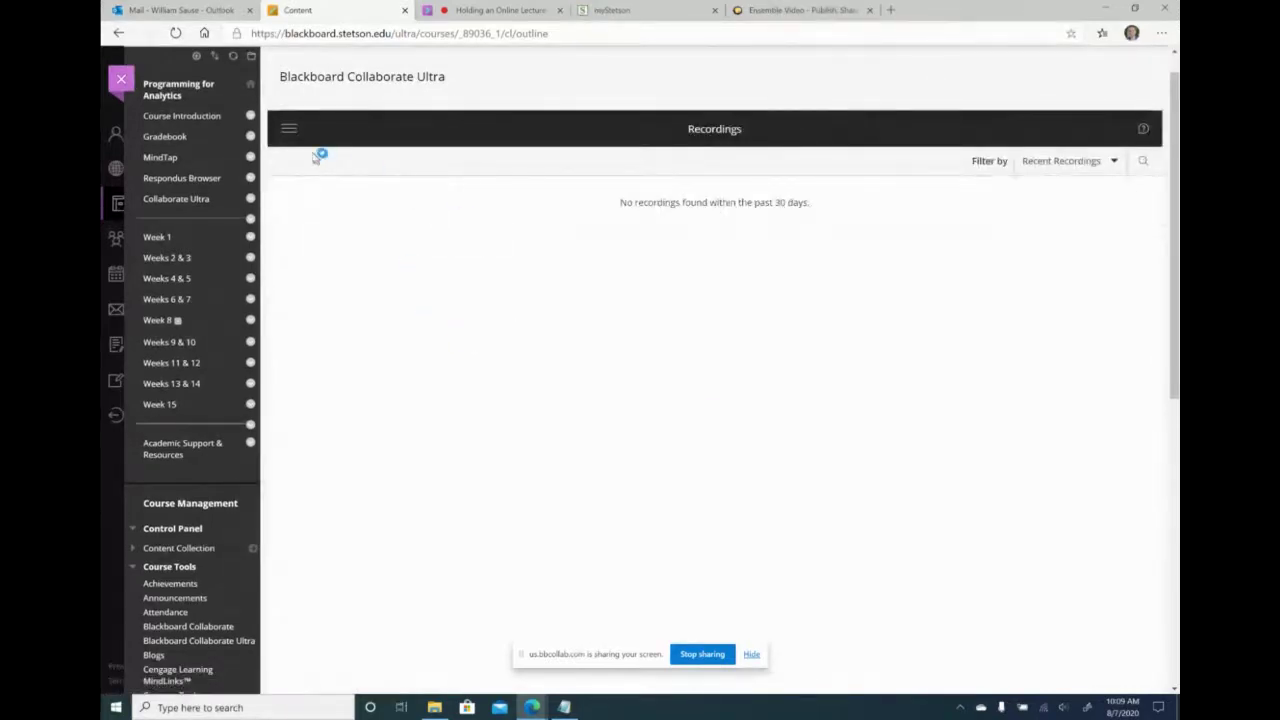
left_click(289, 130)
left_click(312, 195)
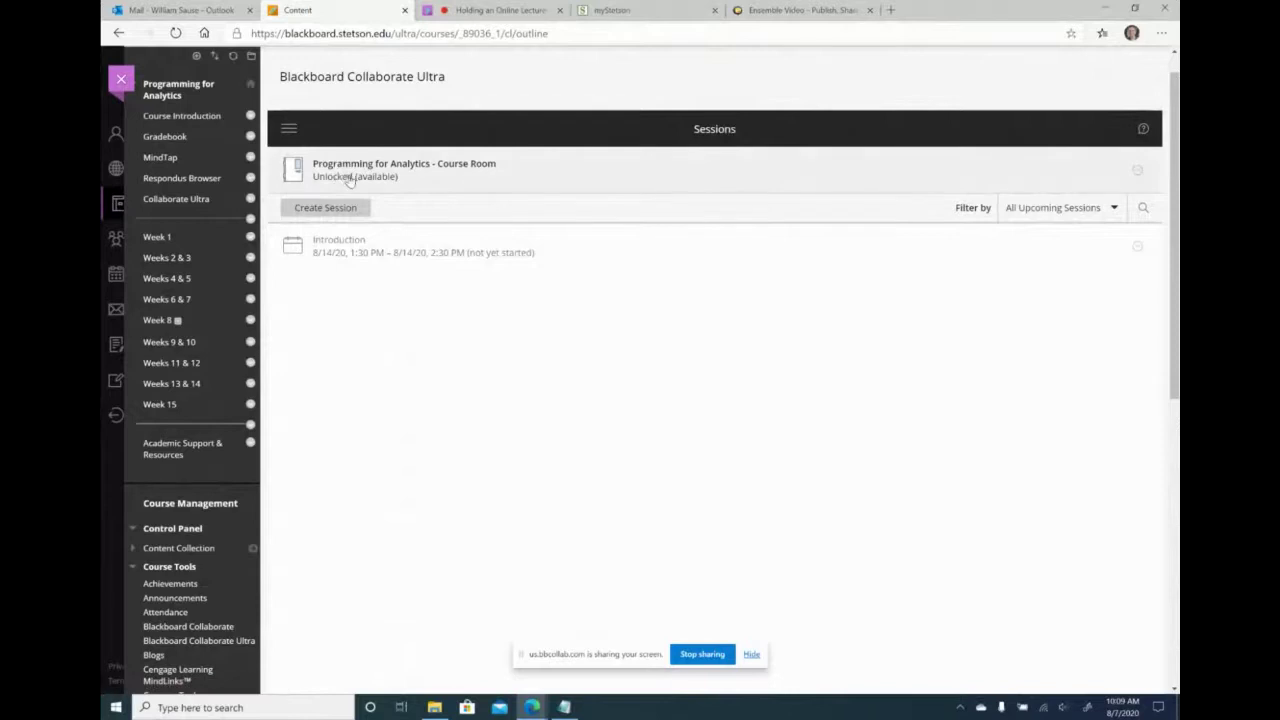
Step: Lock the Programming for Analytics course room in Collaborate Ultra
left_click(1137, 171)
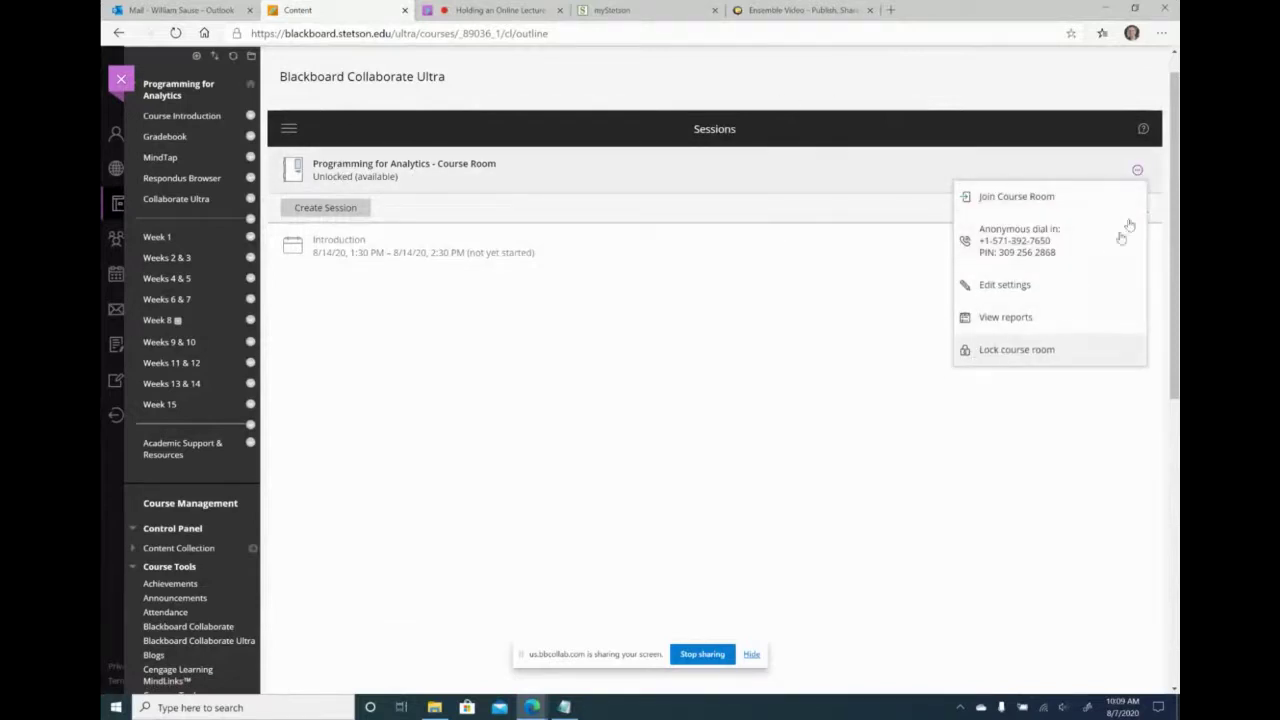
left_click(1137, 171)
left_click(1137, 171)
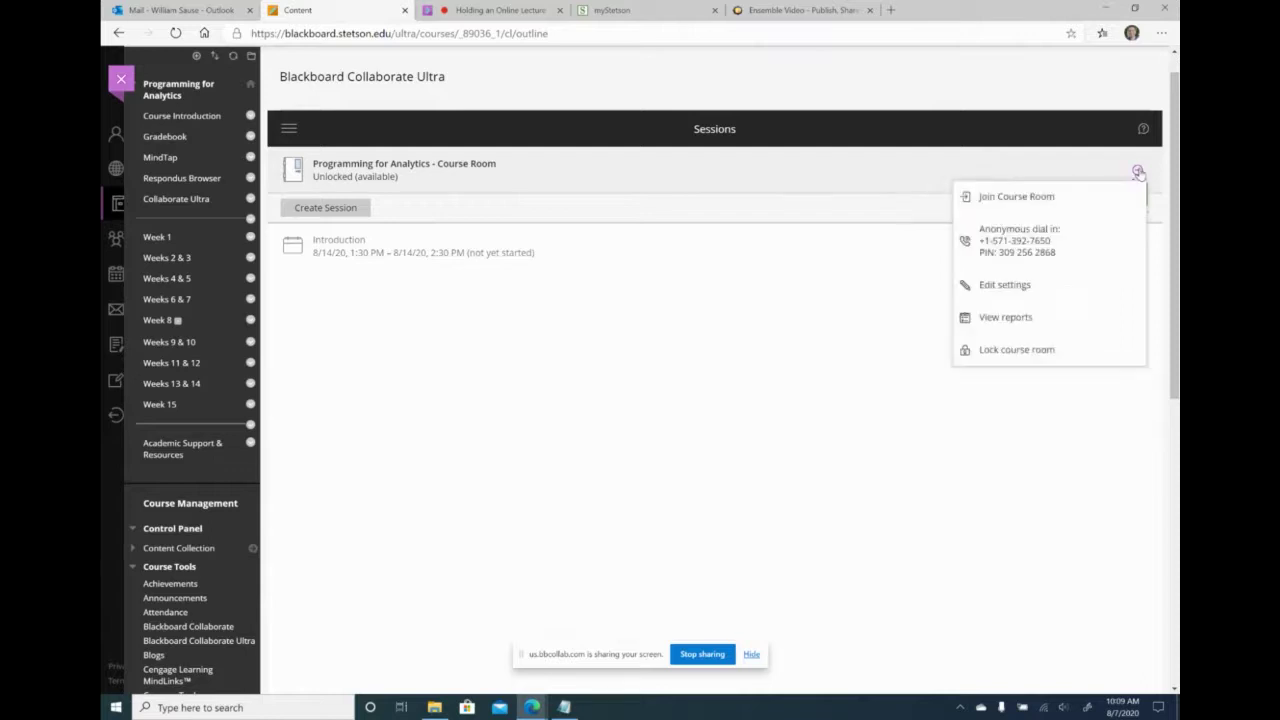
left_click(1019, 350)
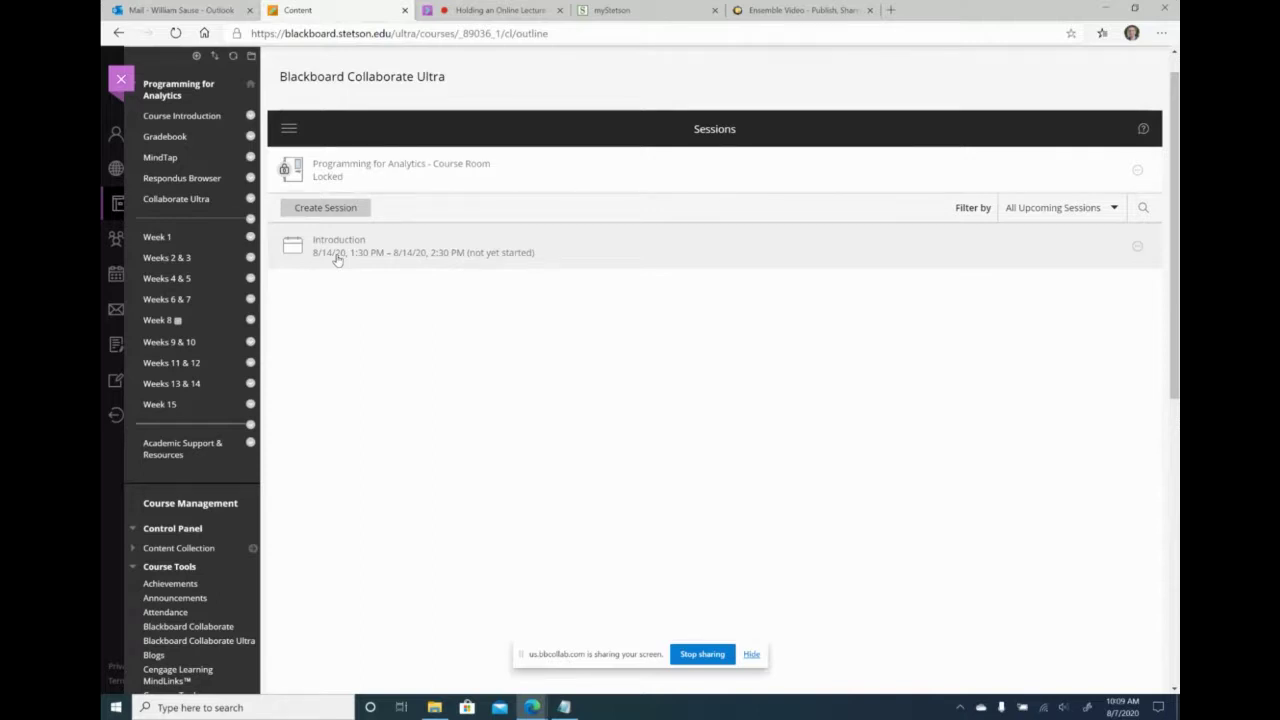
Step: Start a new Collaborate Ultra session and name it Chapter 1 Lecture 1
left_click(334, 210)
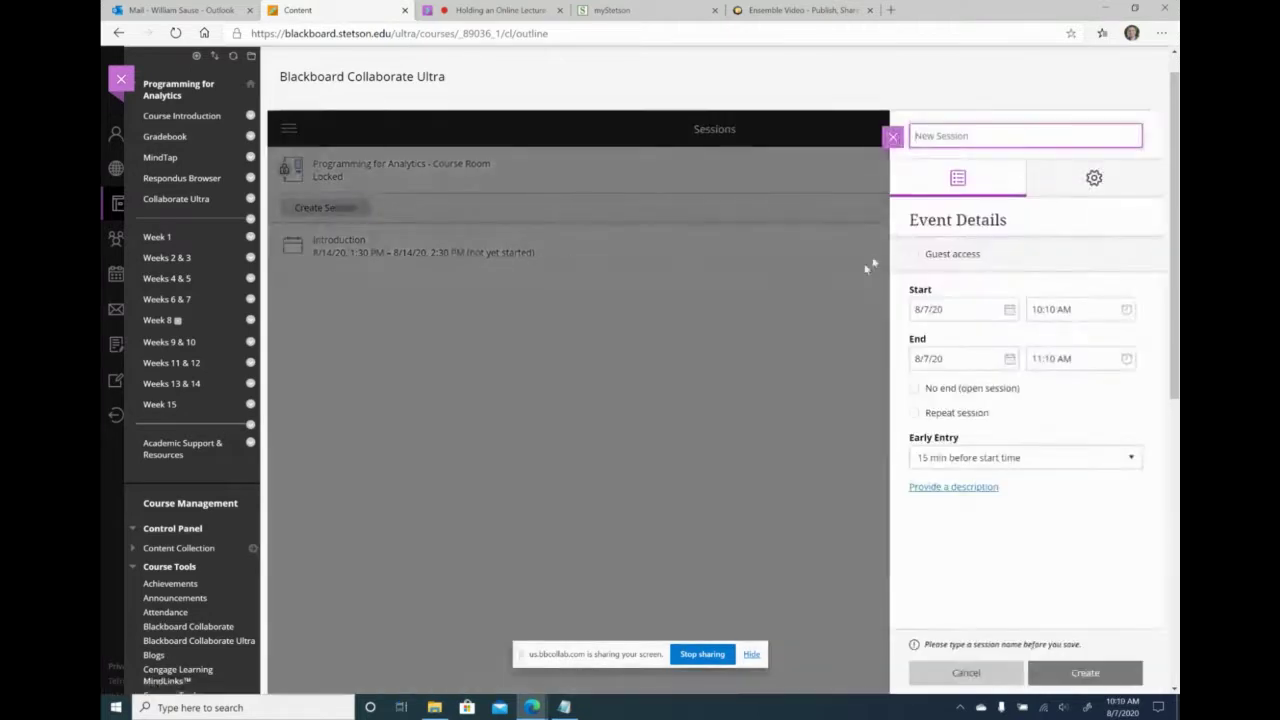
type("C")
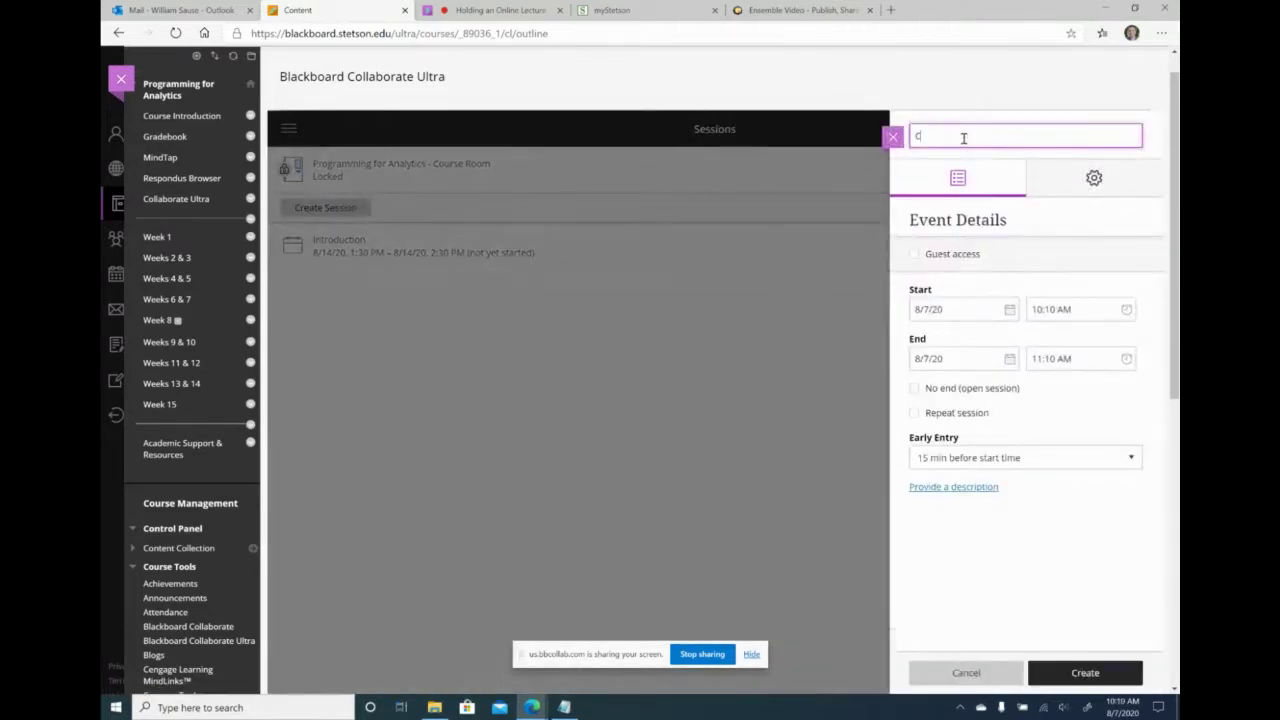
type("hapter 1 Lecture 1")
Step: Set the Chapter 1 Lecture 1 session to start on 8/17/20 at 1:30 PM
left_click(1010, 310)
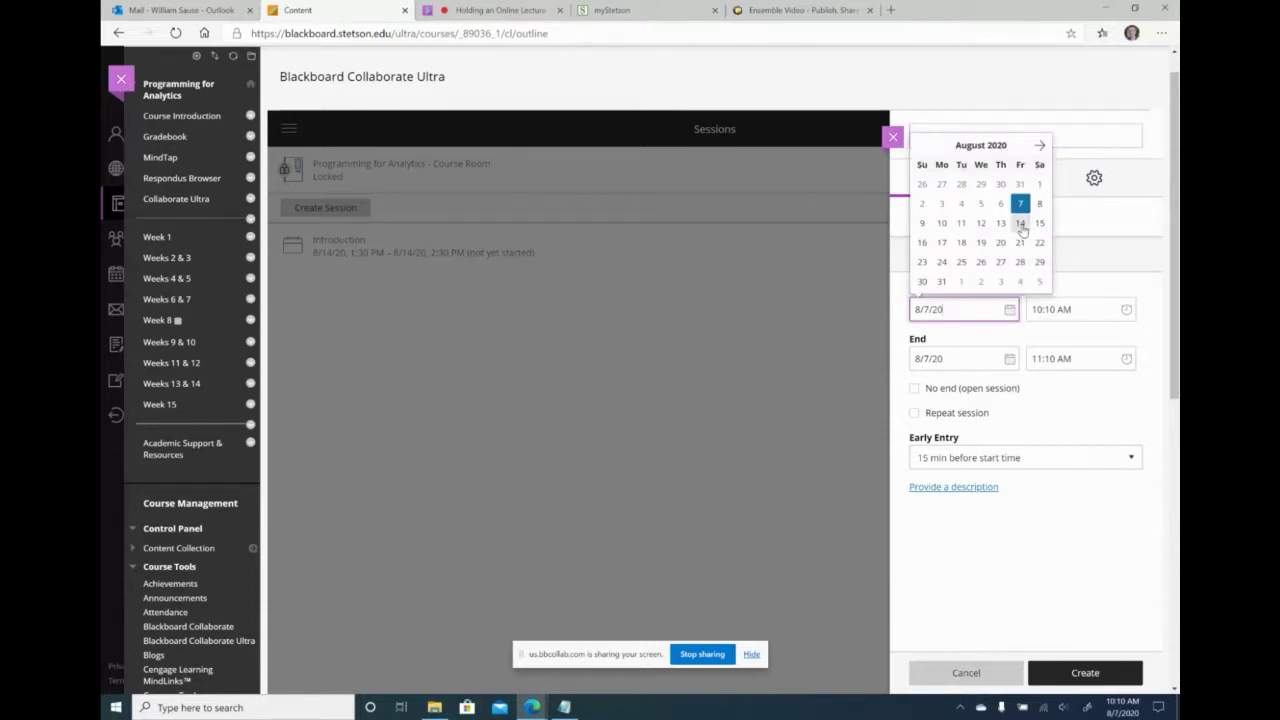
left_click(1125, 310)
left_click(1050, 359)
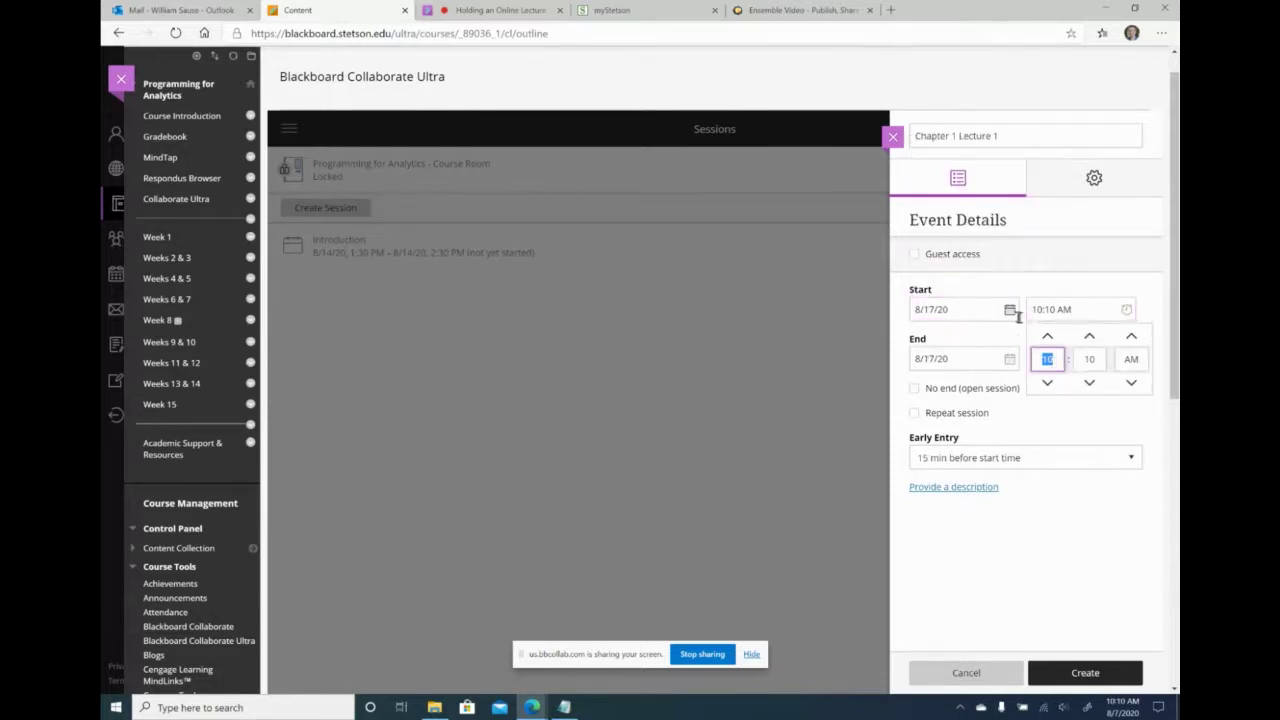
type("1")
left_click(1090, 359)
type("30")
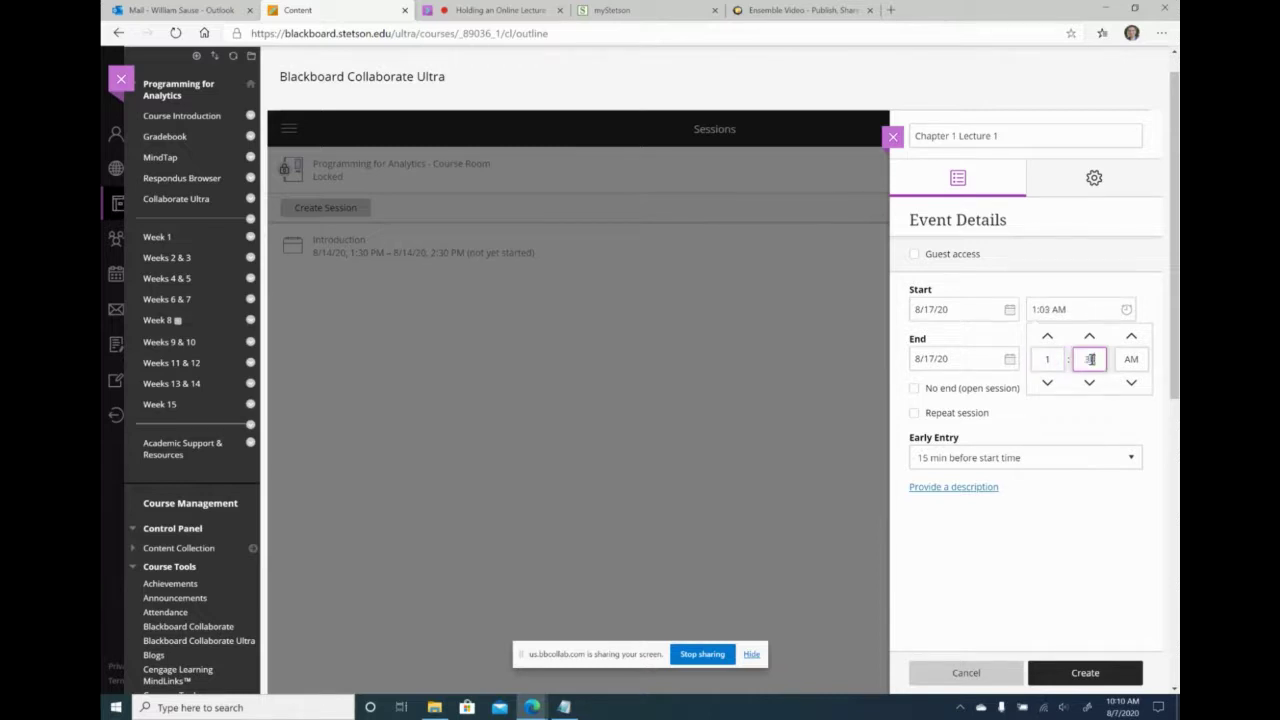
left_click(1131, 382)
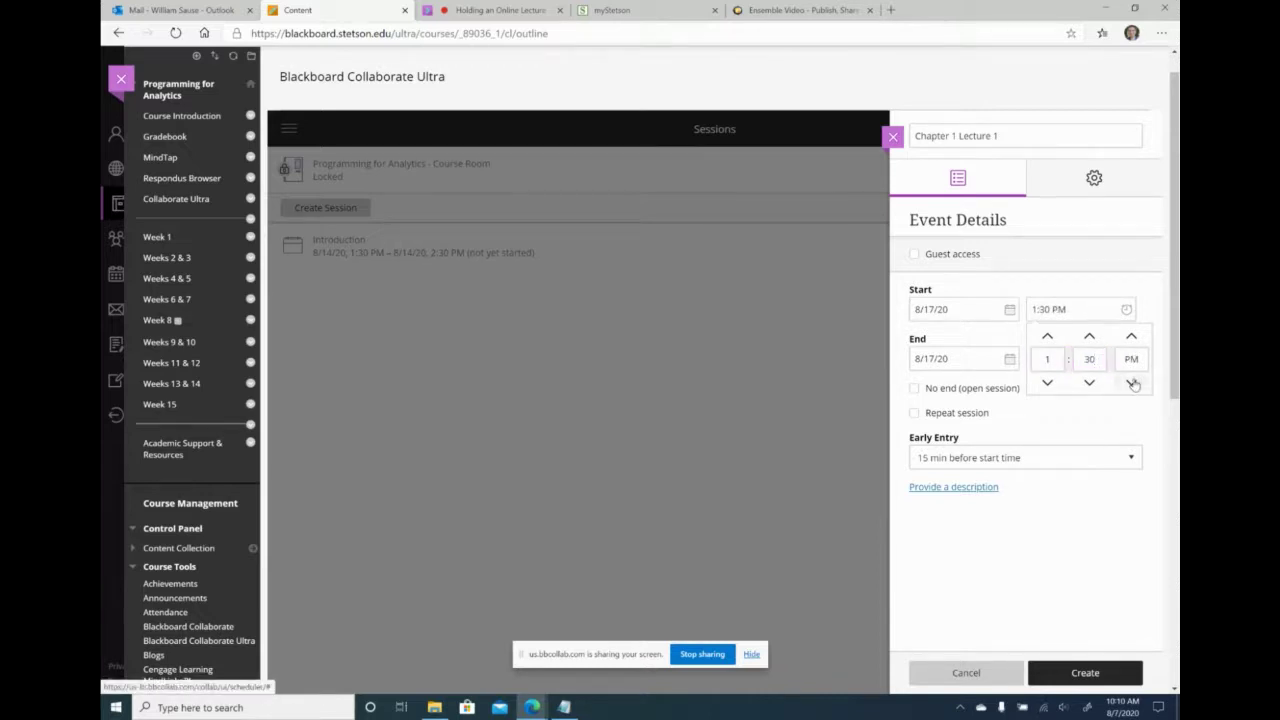
left_click(1145, 316)
Step: Set the Chapter 1 Lecture 1 session to end on 8/17/20 at 2:30 PM
left_click(1010, 359)
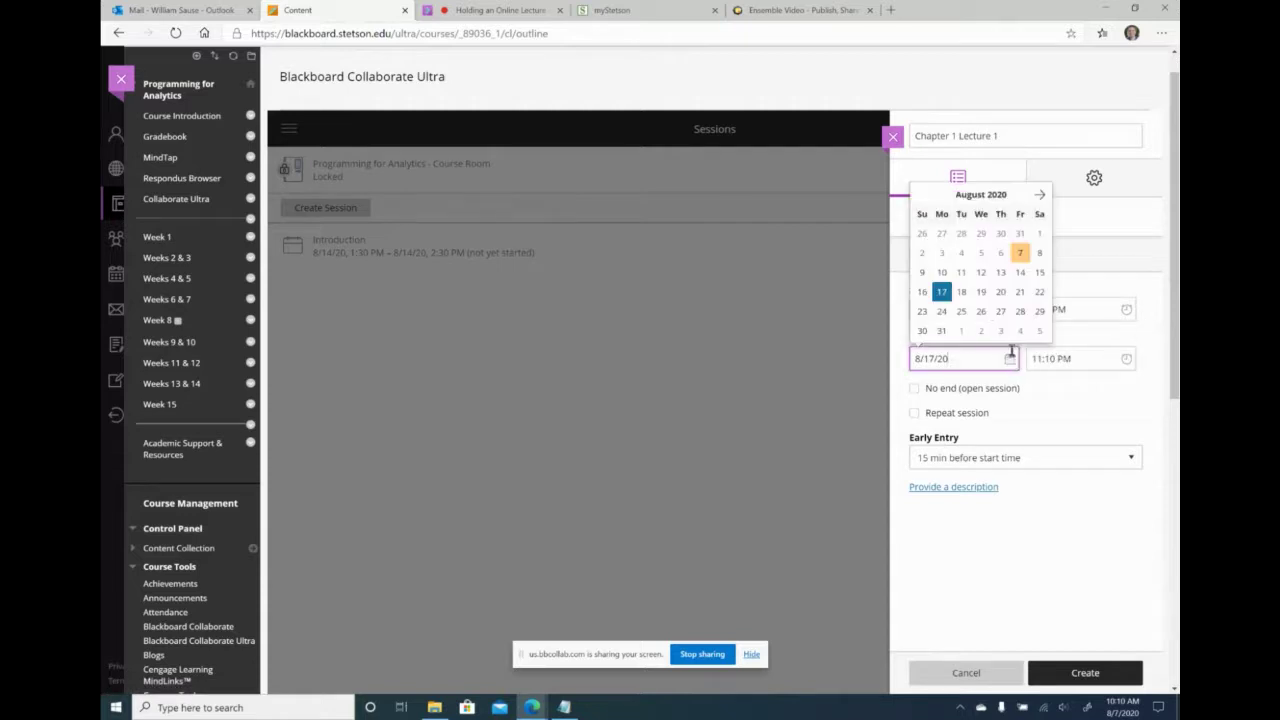
left_click(943, 290)
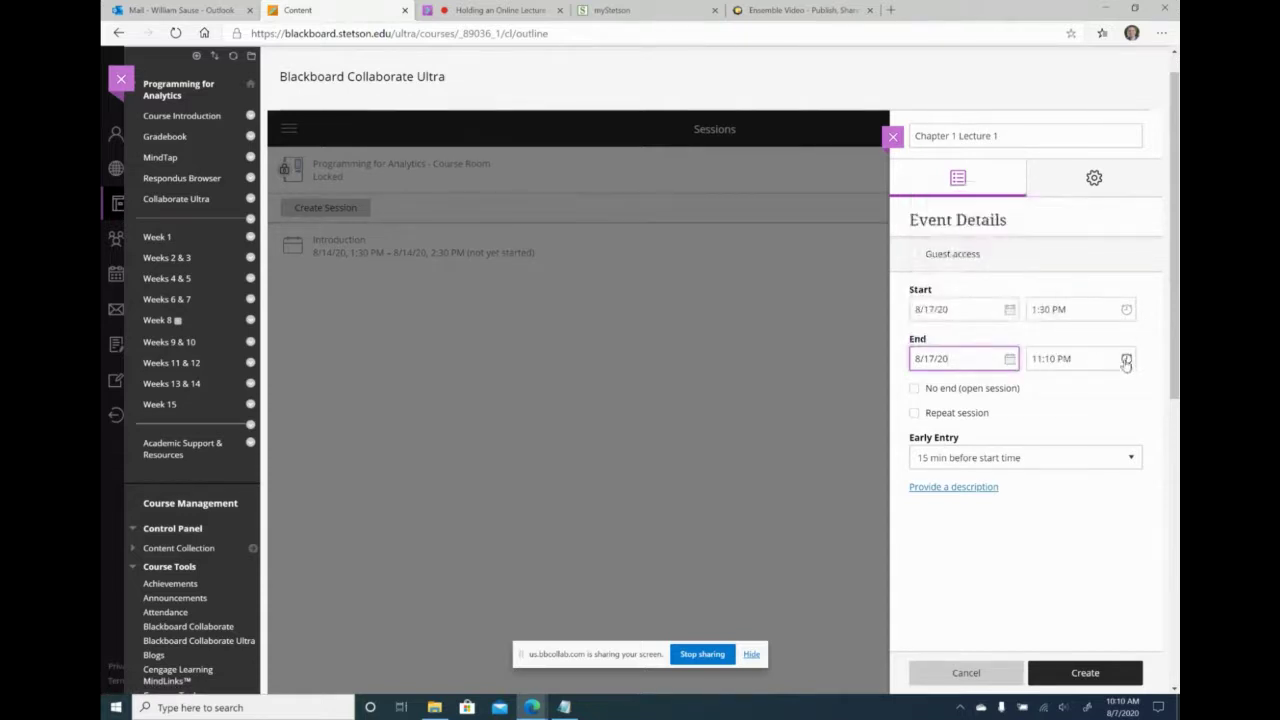
left_click(1126, 361)
left_click(1057, 410)
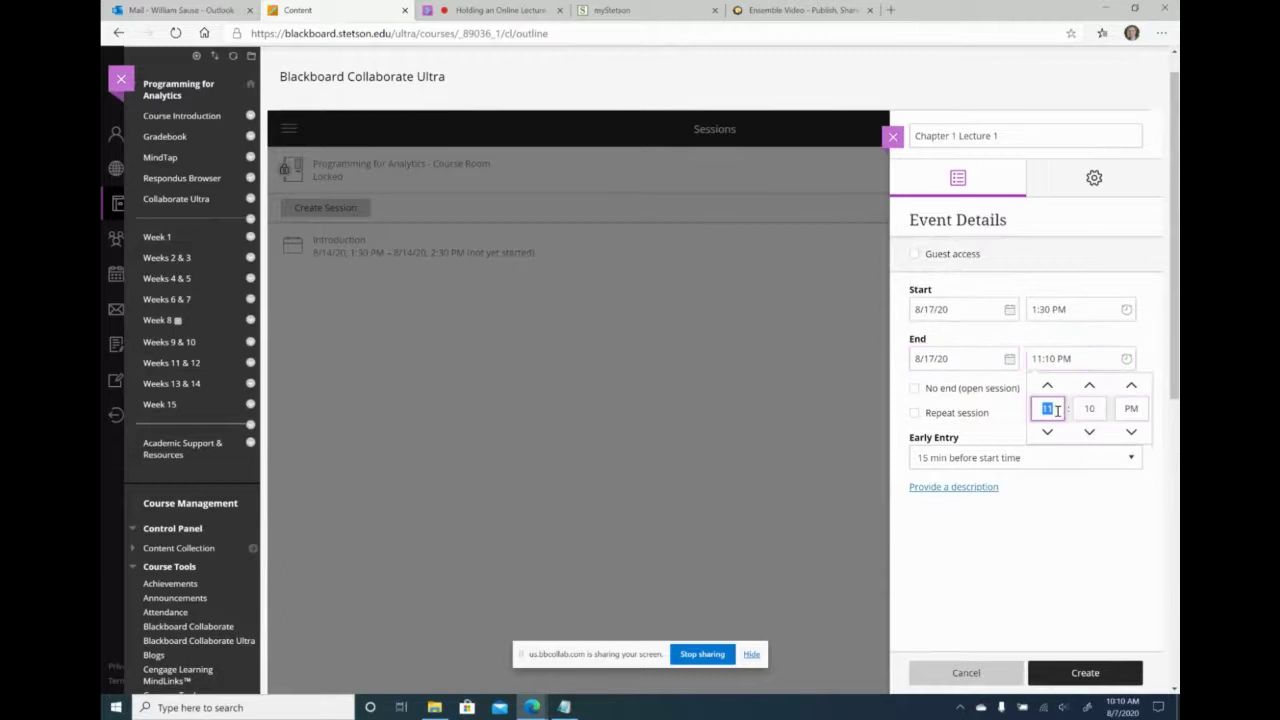
type("2")
left_click(1097, 408)
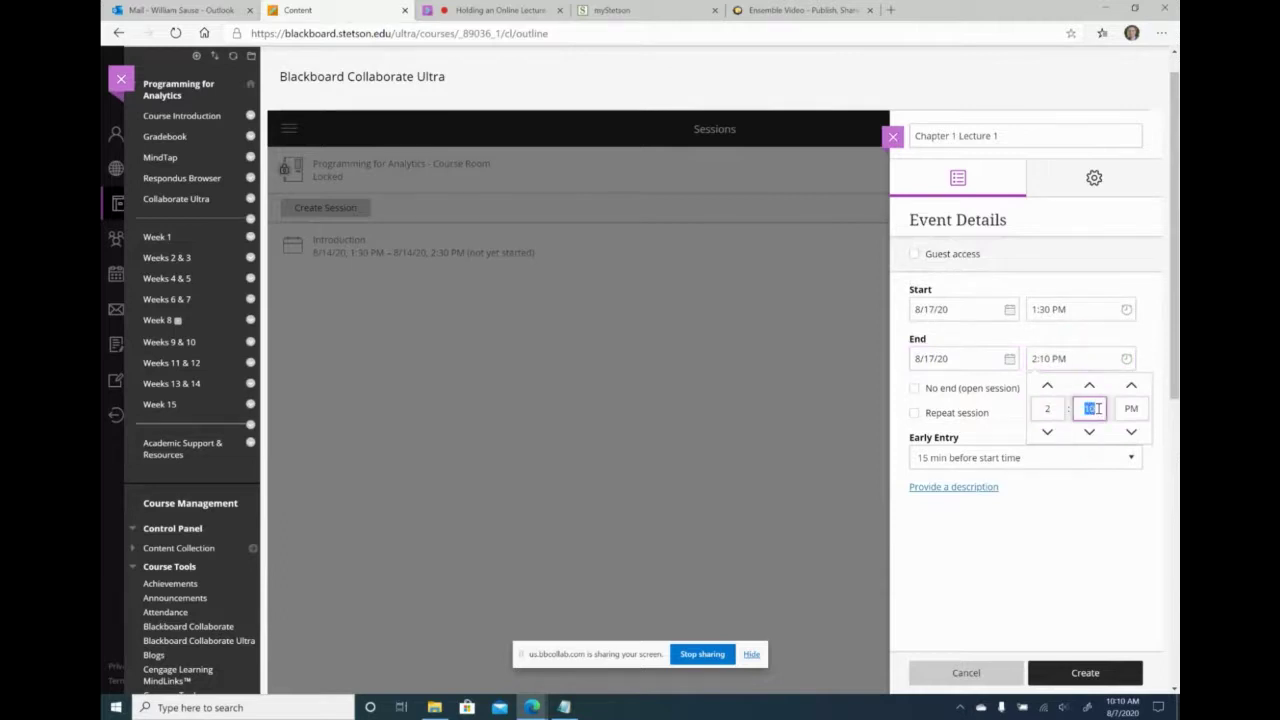
type("30")
left_click(1146, 360)
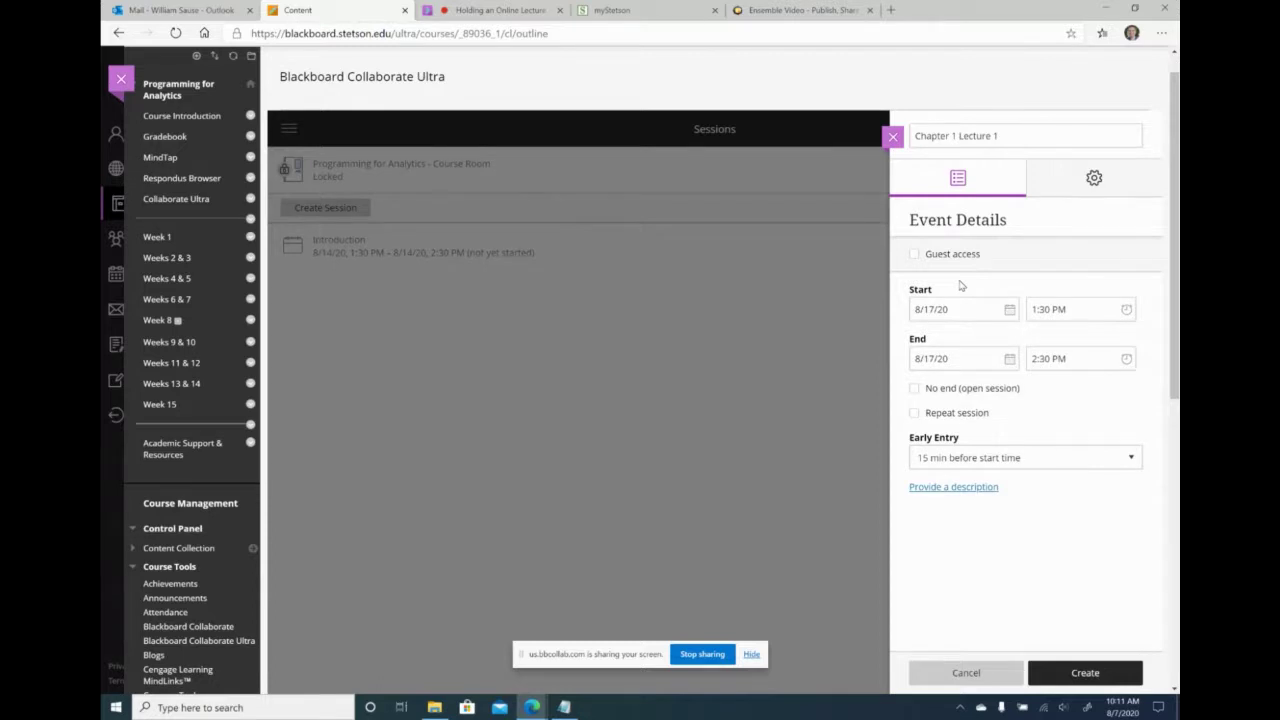
Step: In the session settings, keep Participant as the default attendee role and disable attendees joining the session by telephone
left_click(1086, 180)
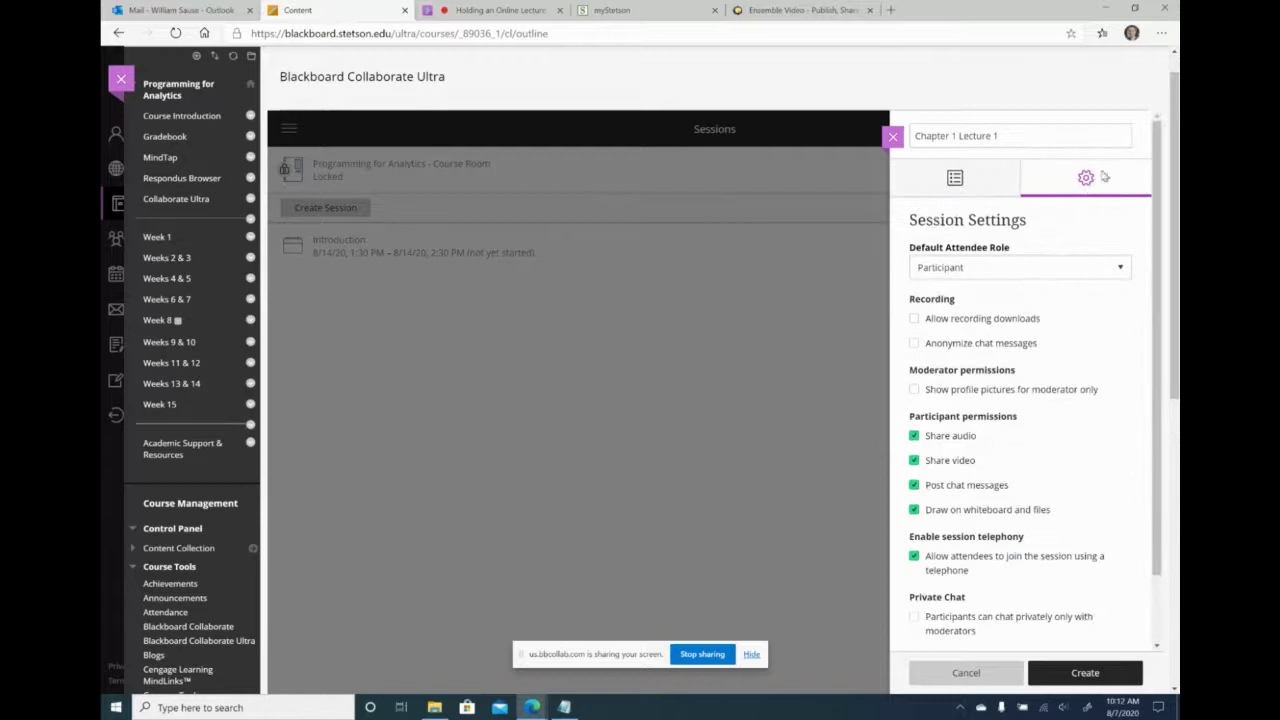
left_click(1016, 267)
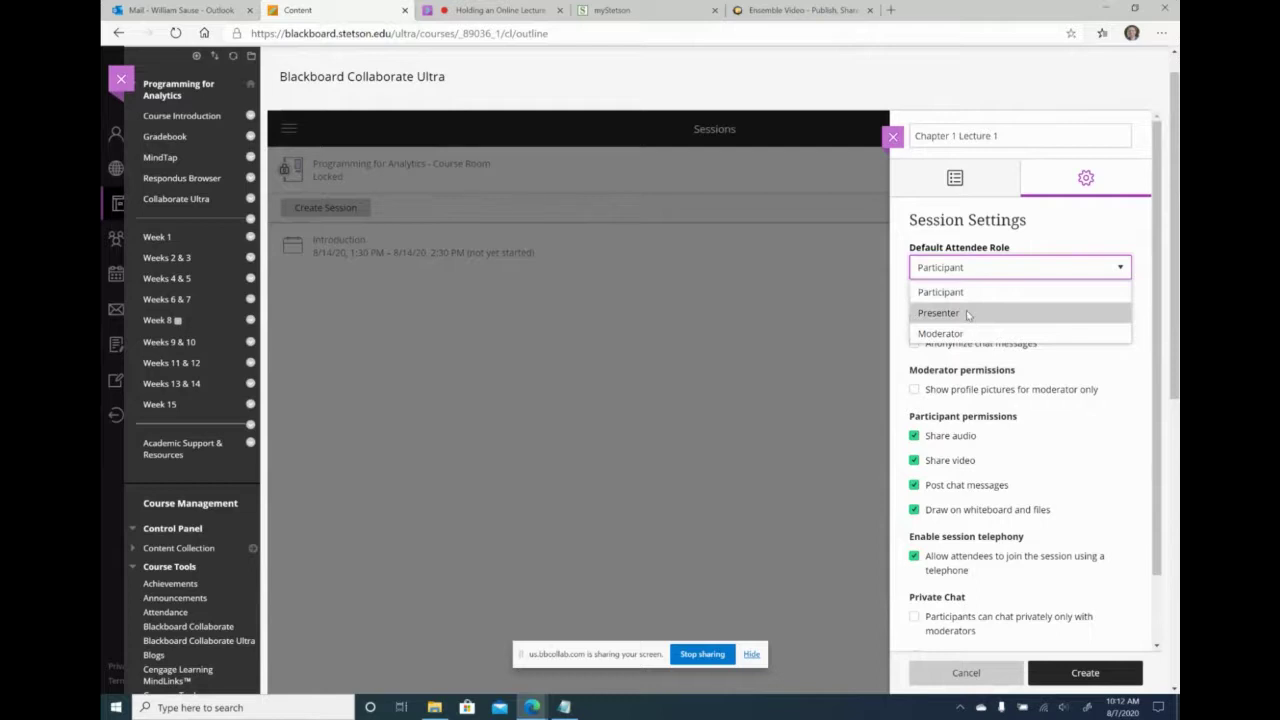
left_click(995, 268)
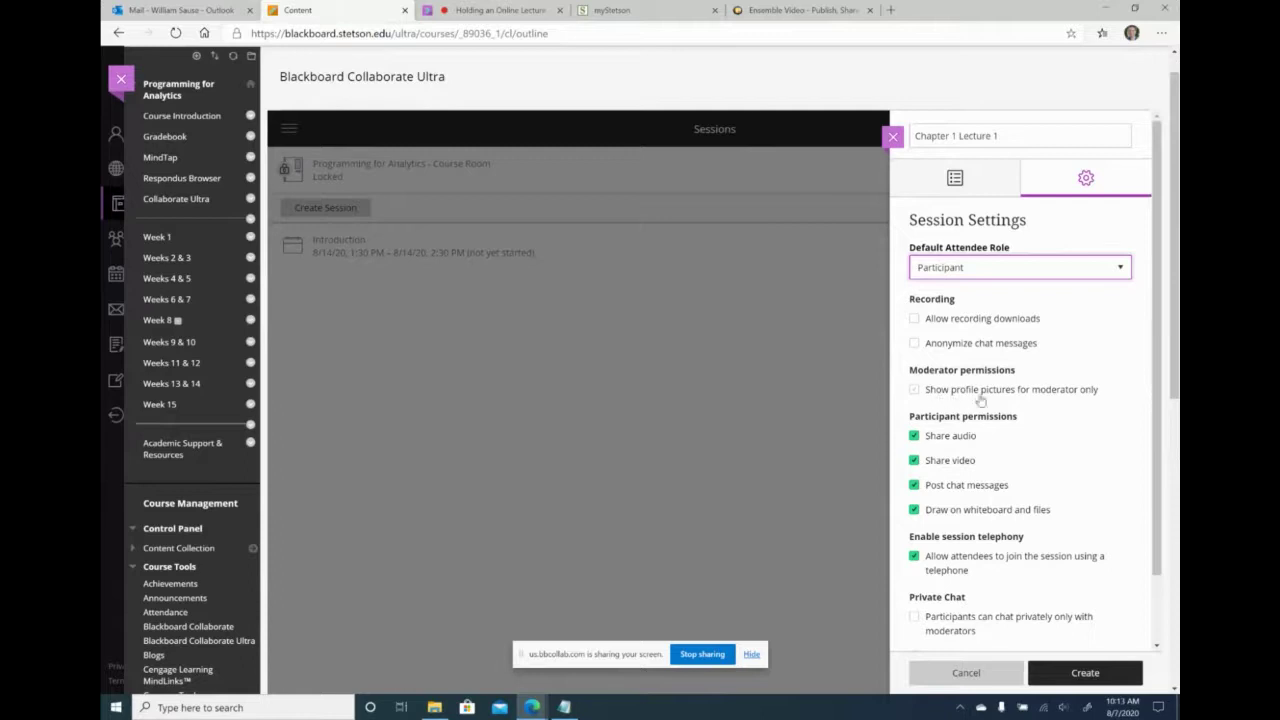
scroll(1090, 420, "down", 3)
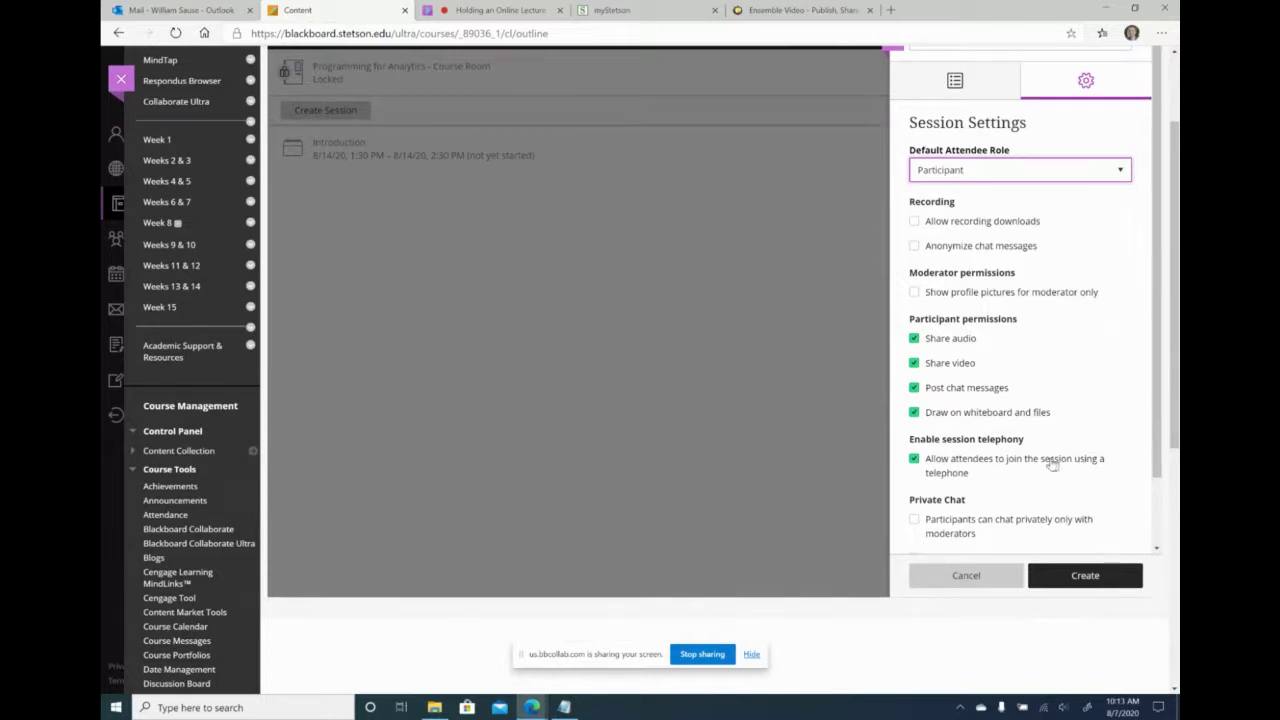
left_click(914, 459)
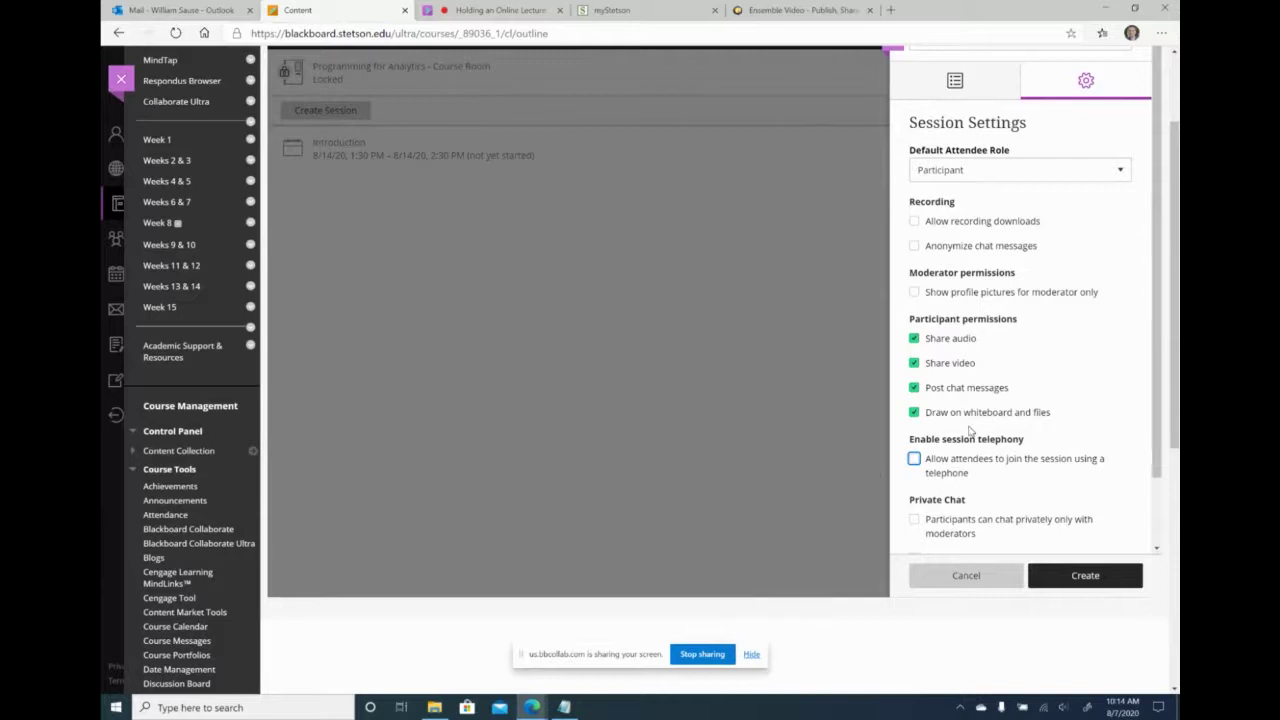
Step: Review the remaining session settings, create the Chapter 1 Lecture 1 session, and return to the Sessions list
scroll(972, 432, "down", 2)
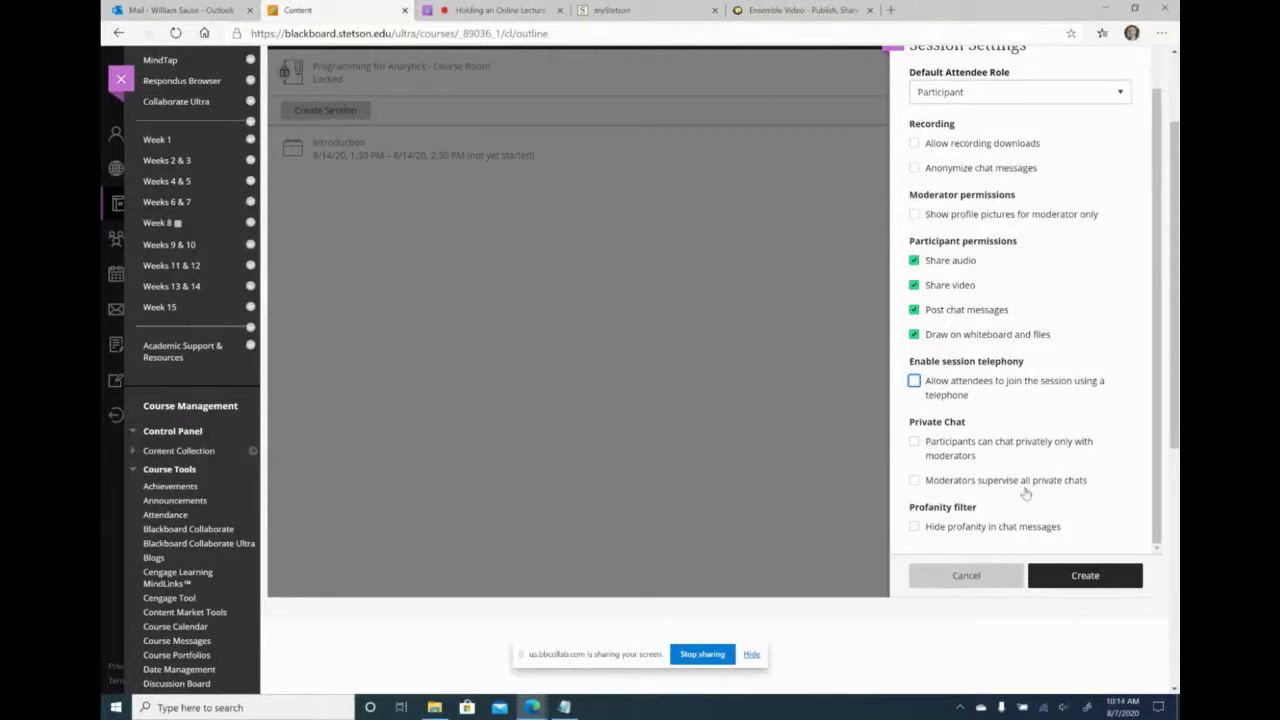
scroll(1085, 432, "up", 2)
scroll(1087, 425, "up", 2)
scroll(1087, 432, "down", 5)
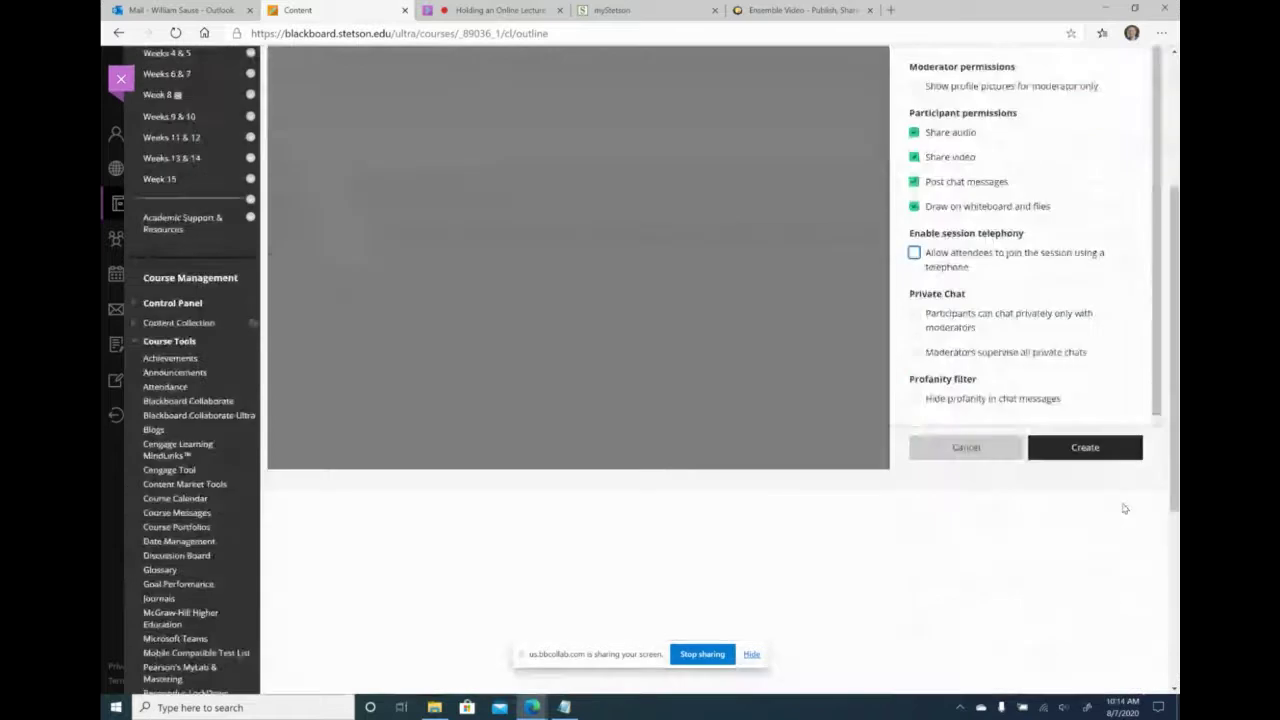
scroll(1115, 480, "down", 1)
left_click(1057, 419)
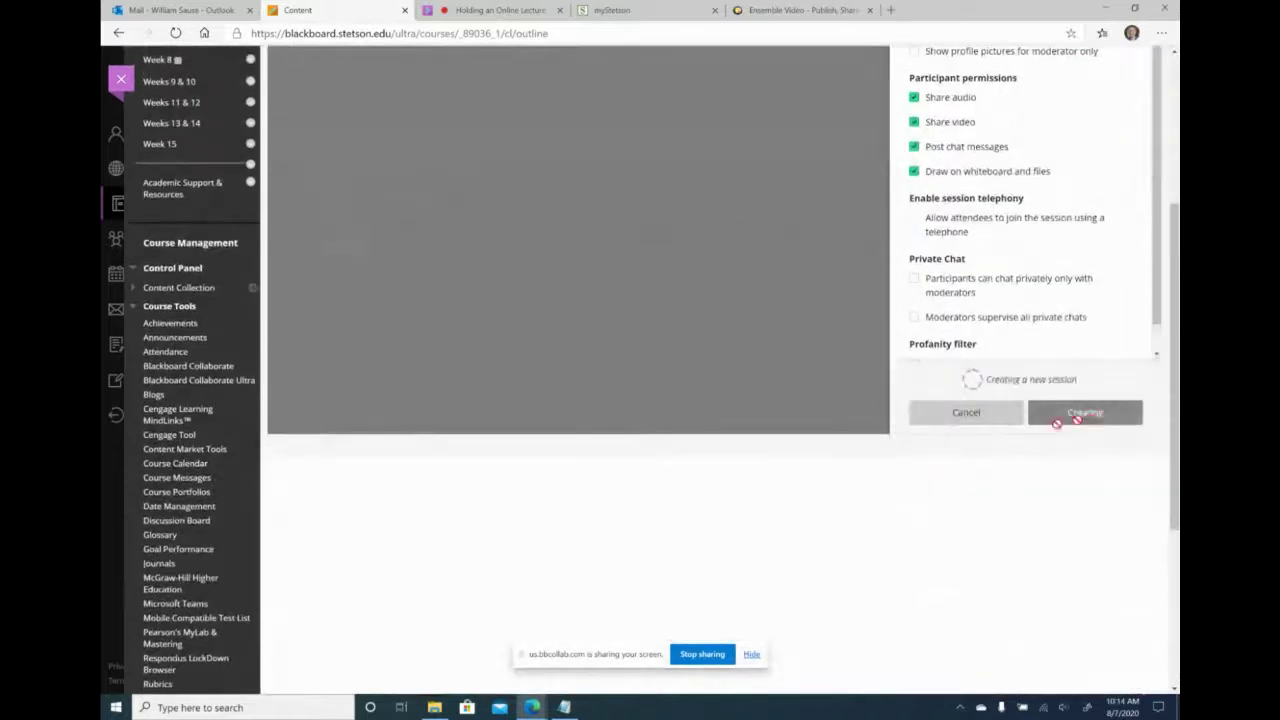
scroll(789, 383, "up", 6)
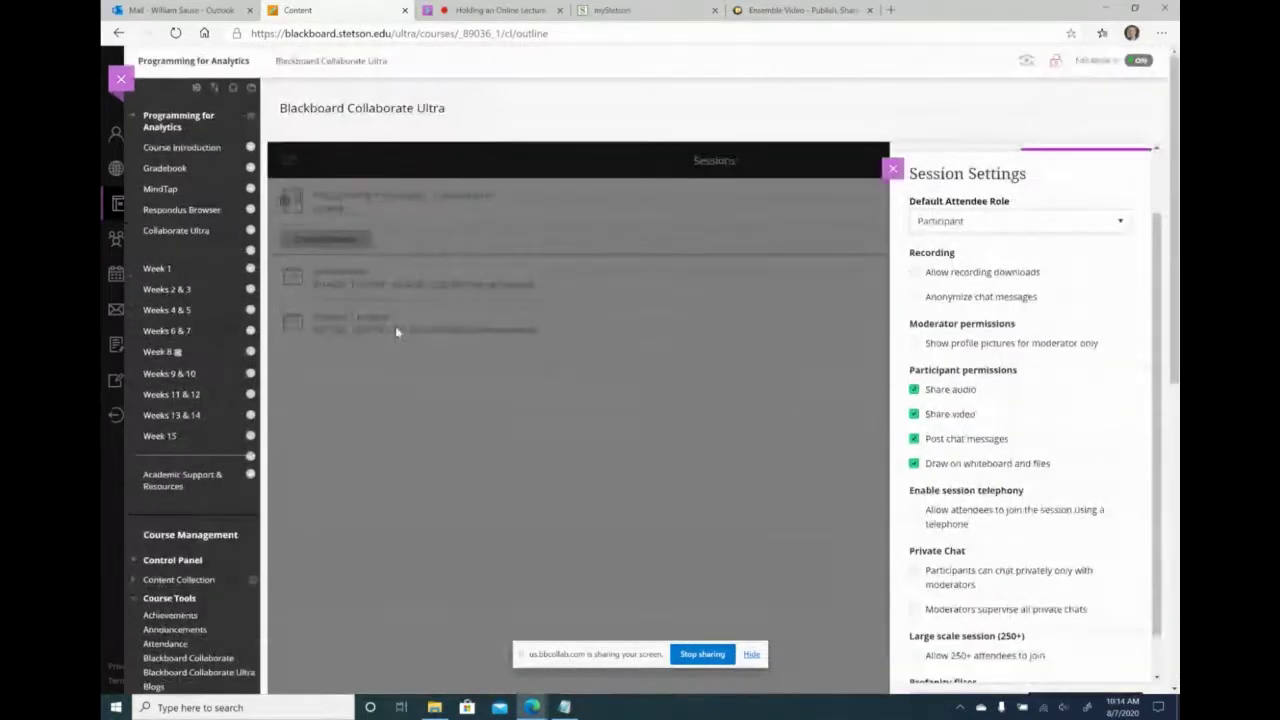
left_click(891, 169)
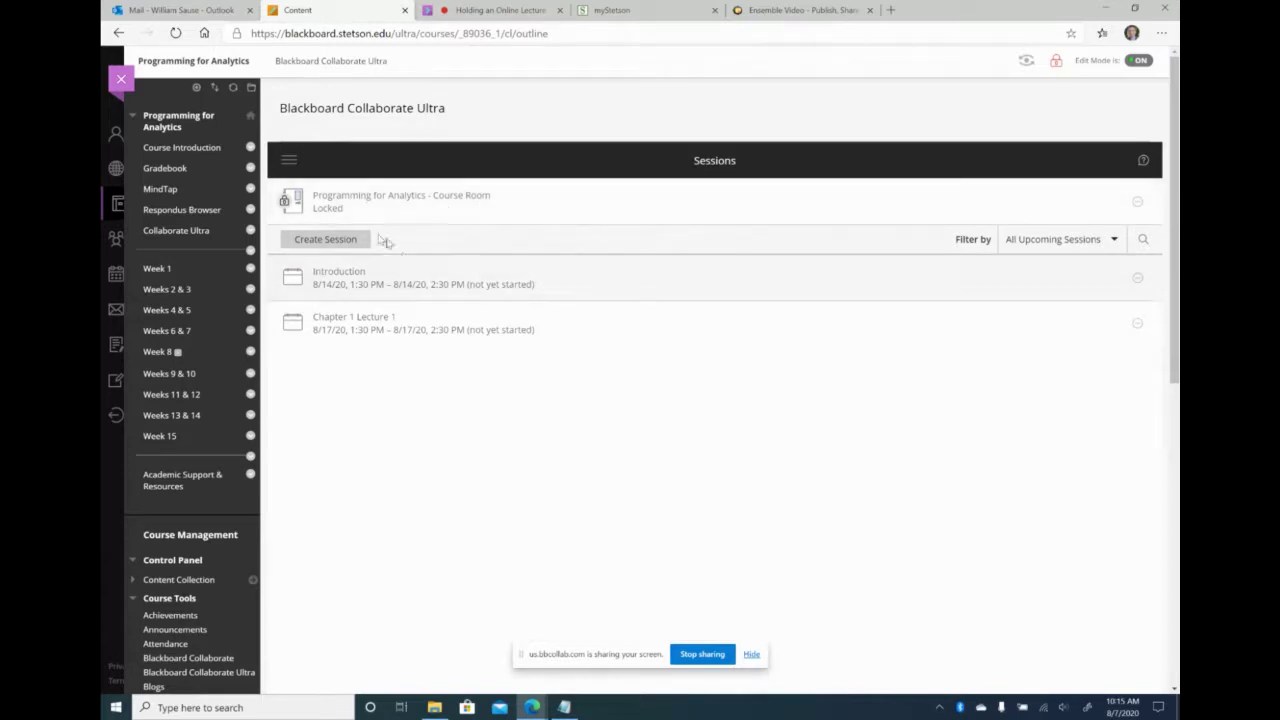
Step: Start another new session named Office Hours with a start date of 8/14/20
left_click(317, 244)
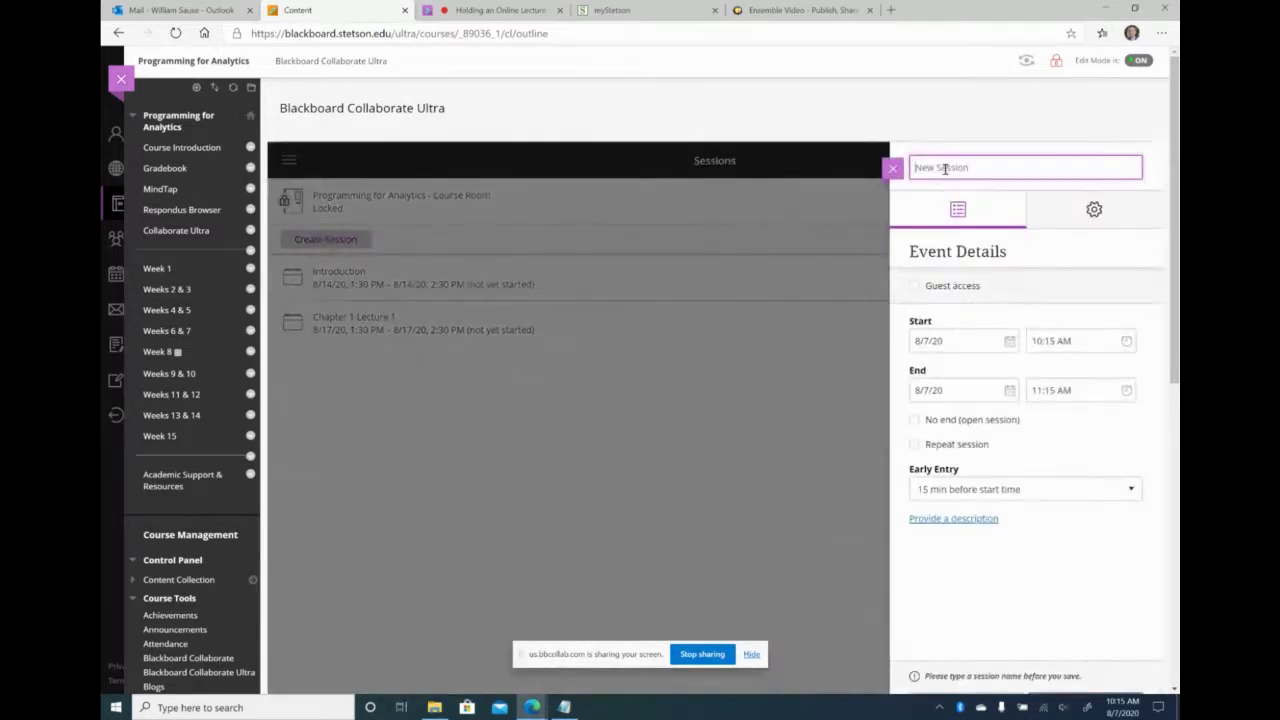
type("Office Hours")
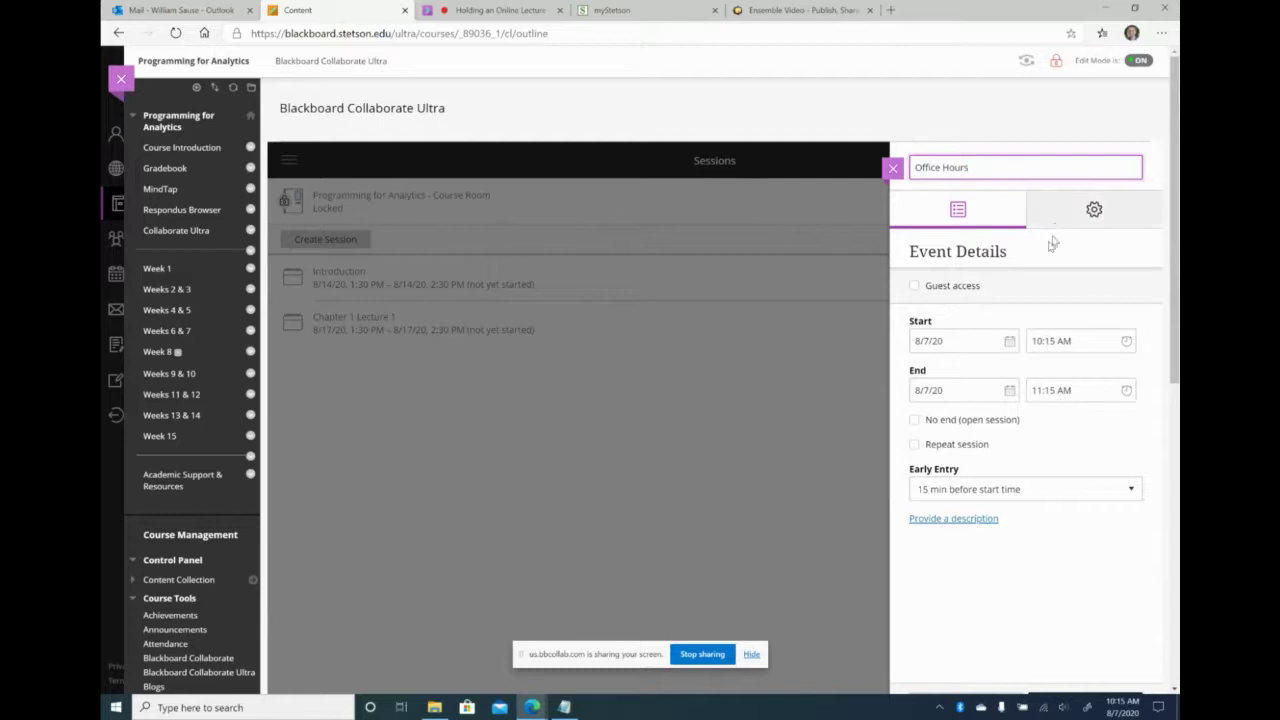
left_click(1009, 342)
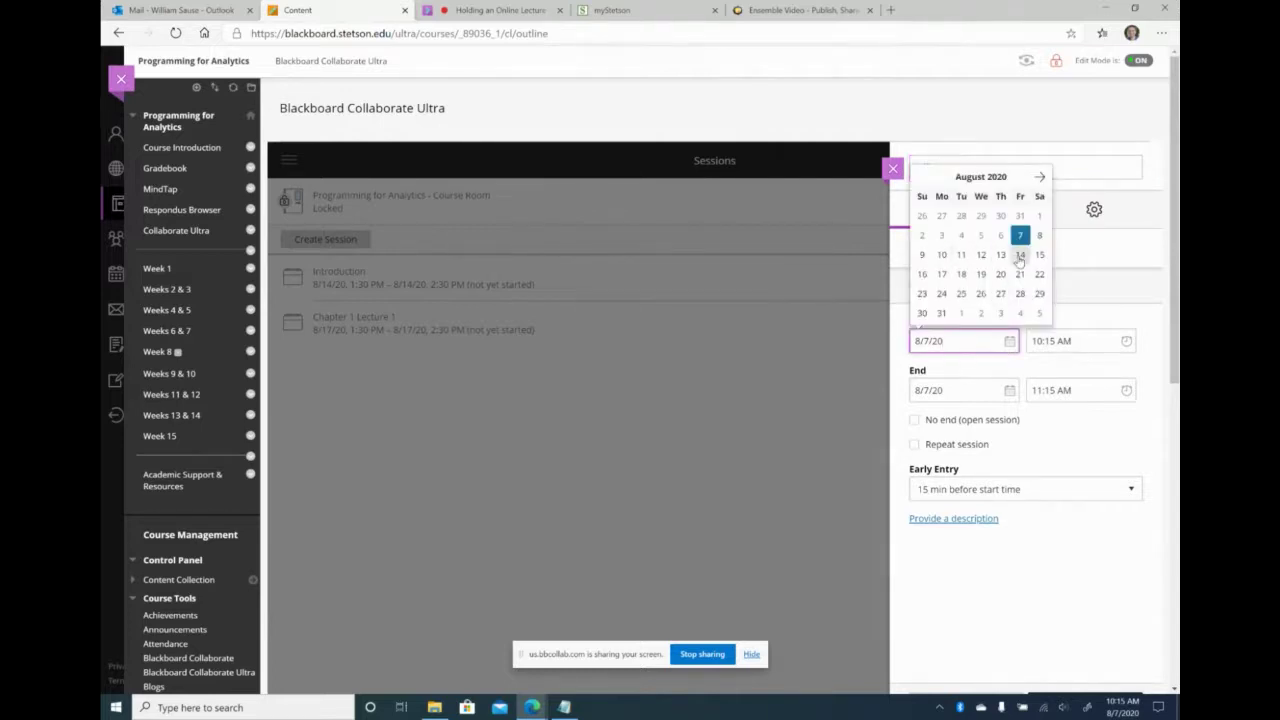
left_click(1020, 256)
Step: Set the Office Hours session's start time to 1:50 PM
left_click(1127, 341)
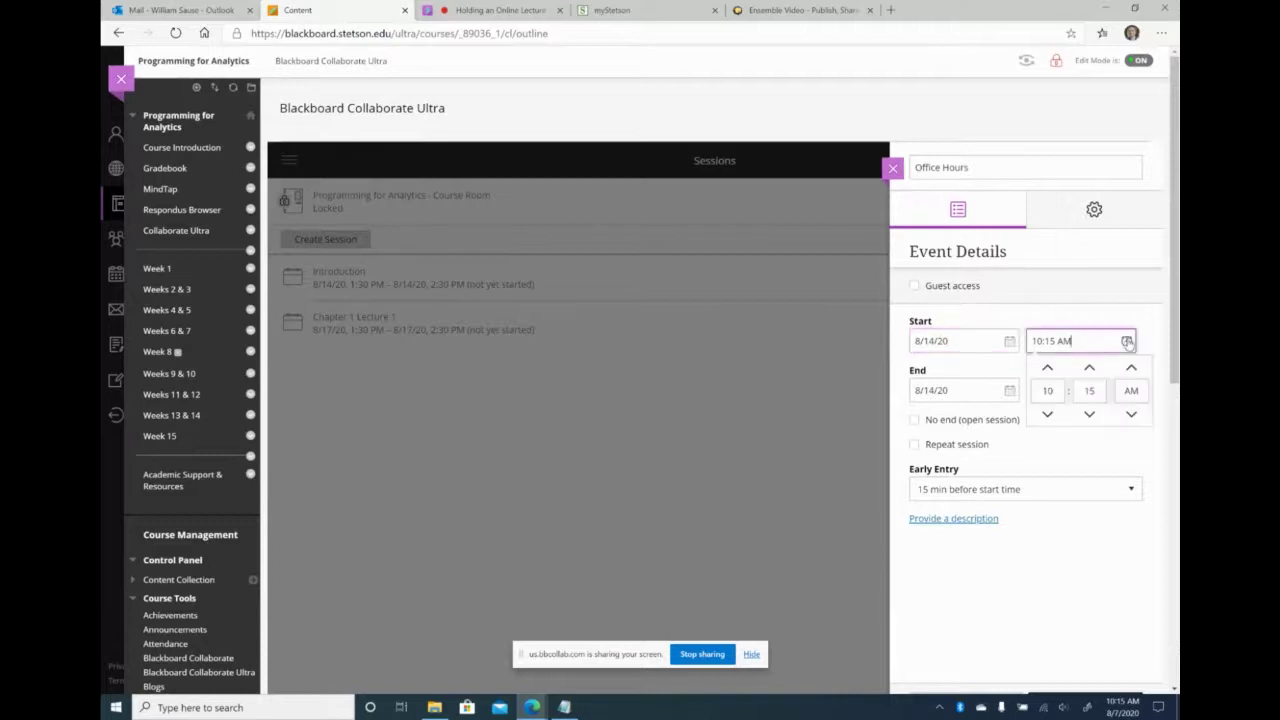
left_click(1049, 391)
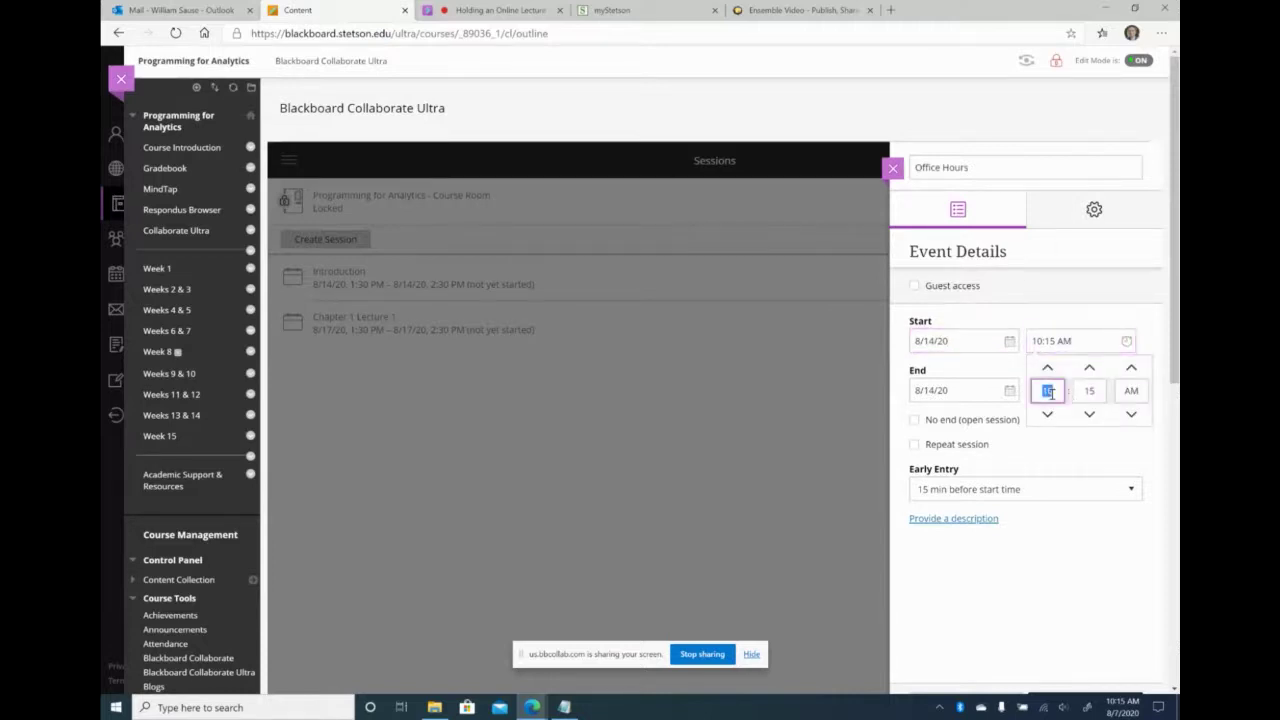
type("1")
left_click(1092, 392)
type("50")
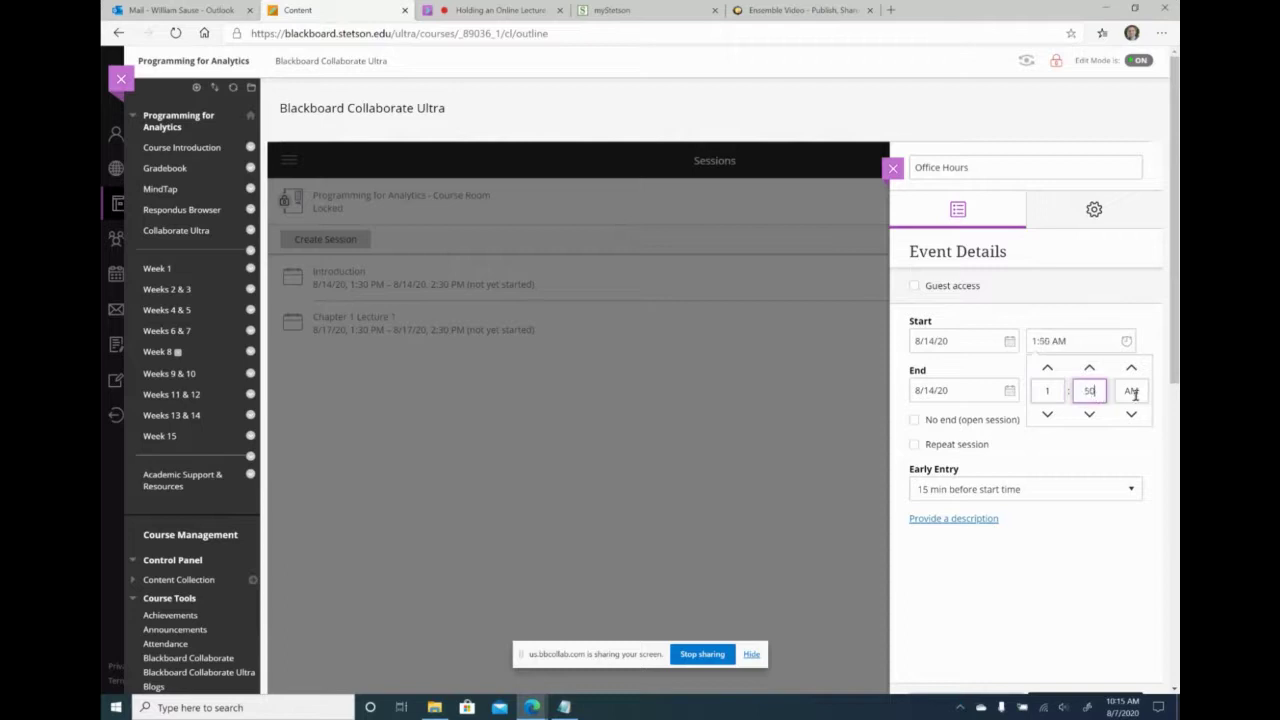
left_click(1131, 413)
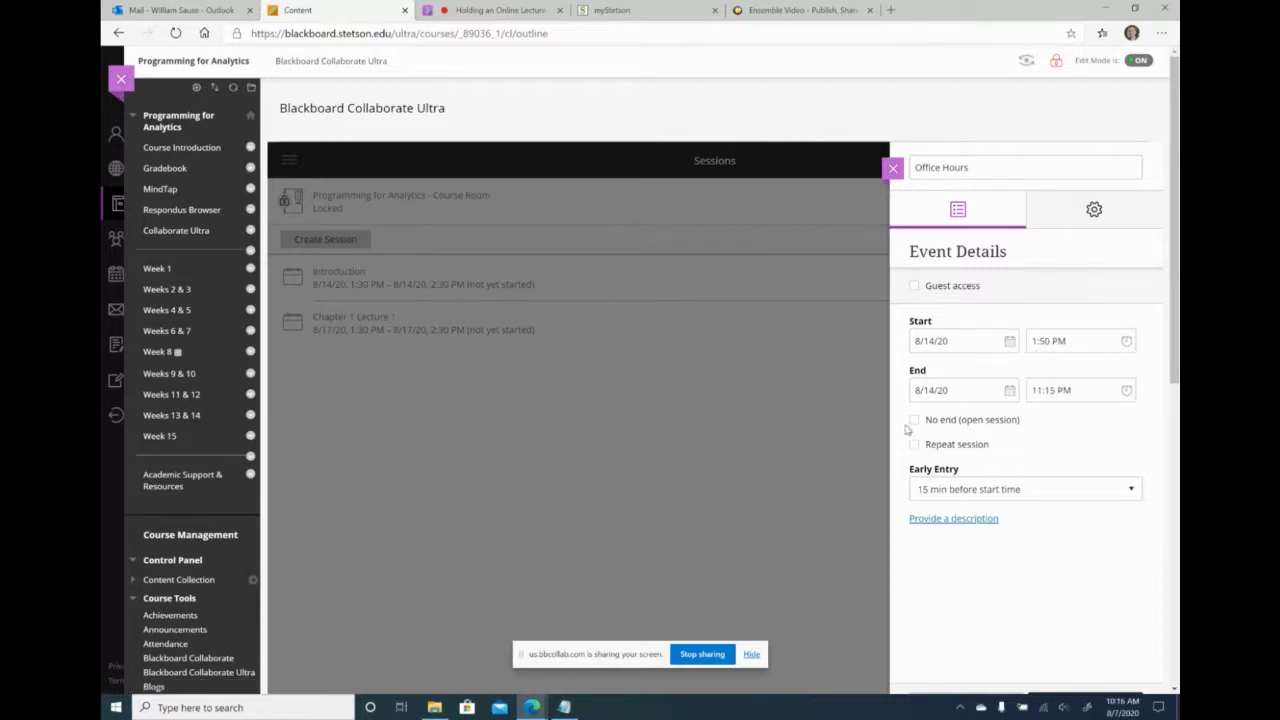
Step: Change the minutes of the Office Hours start time so the session begins at 1:30 PM
left_click(1053, 341)
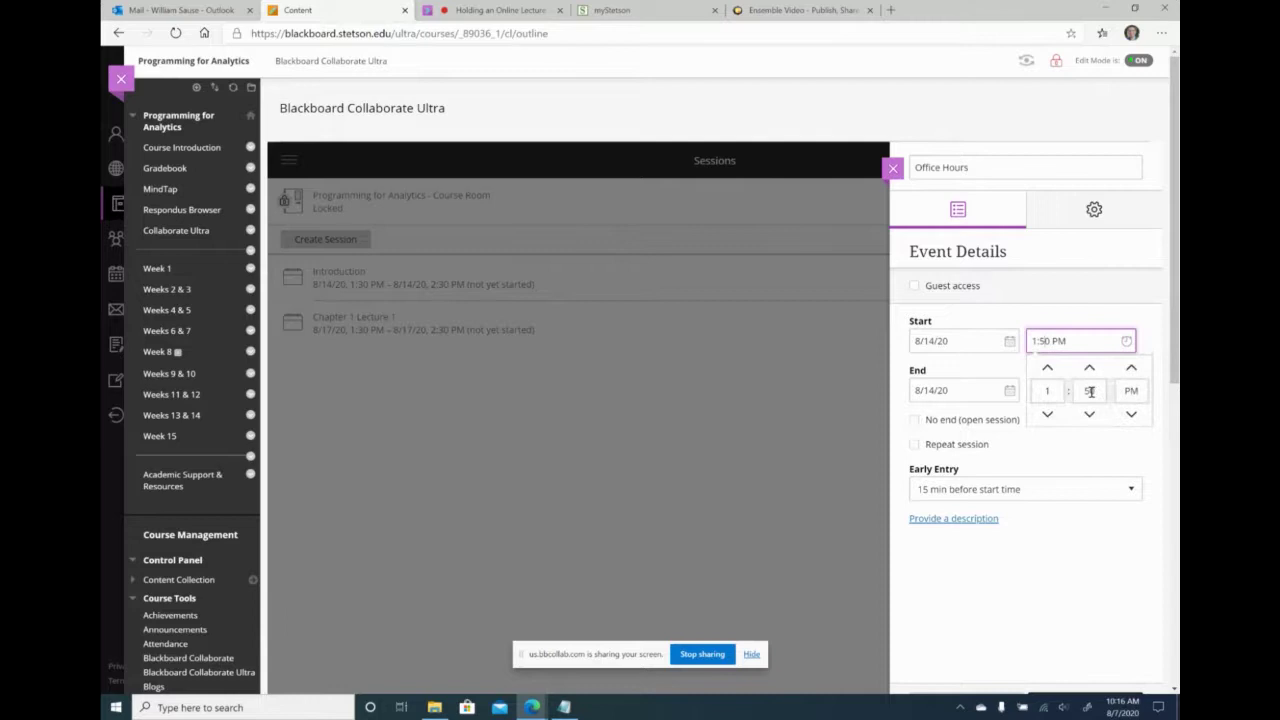
left_click(1090, 392)
type("30")
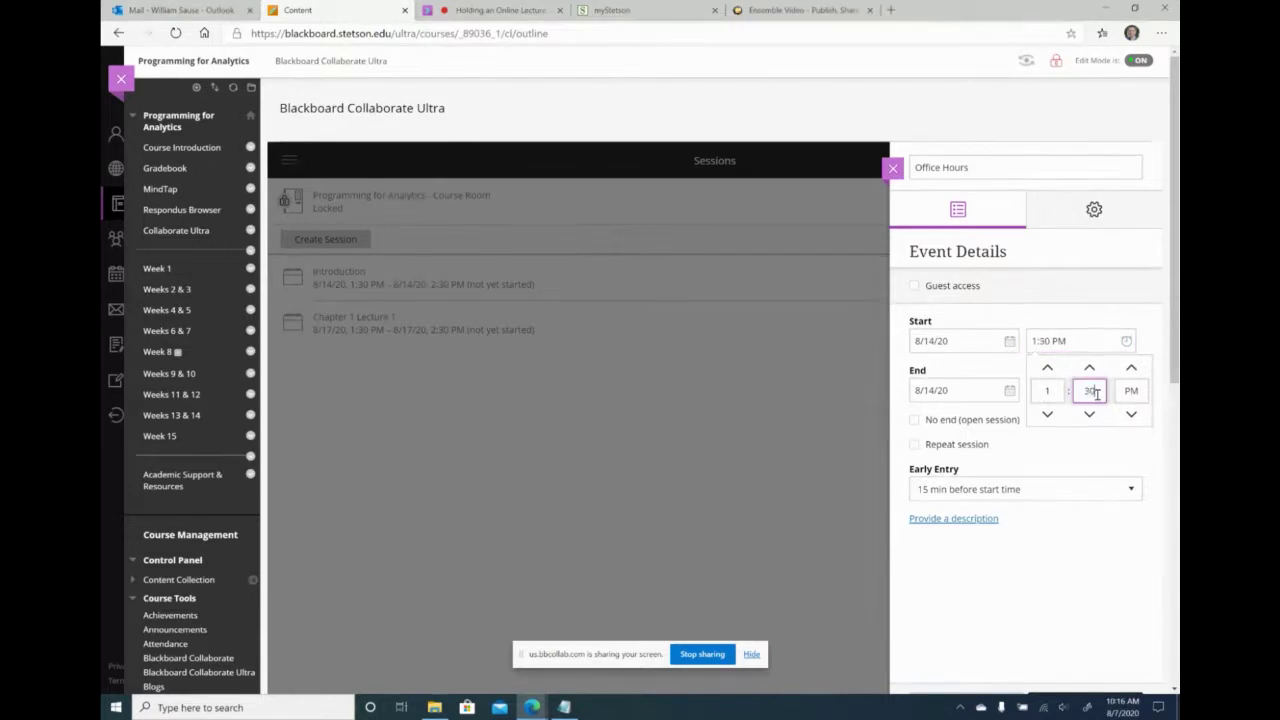
left_click(1149, 462)
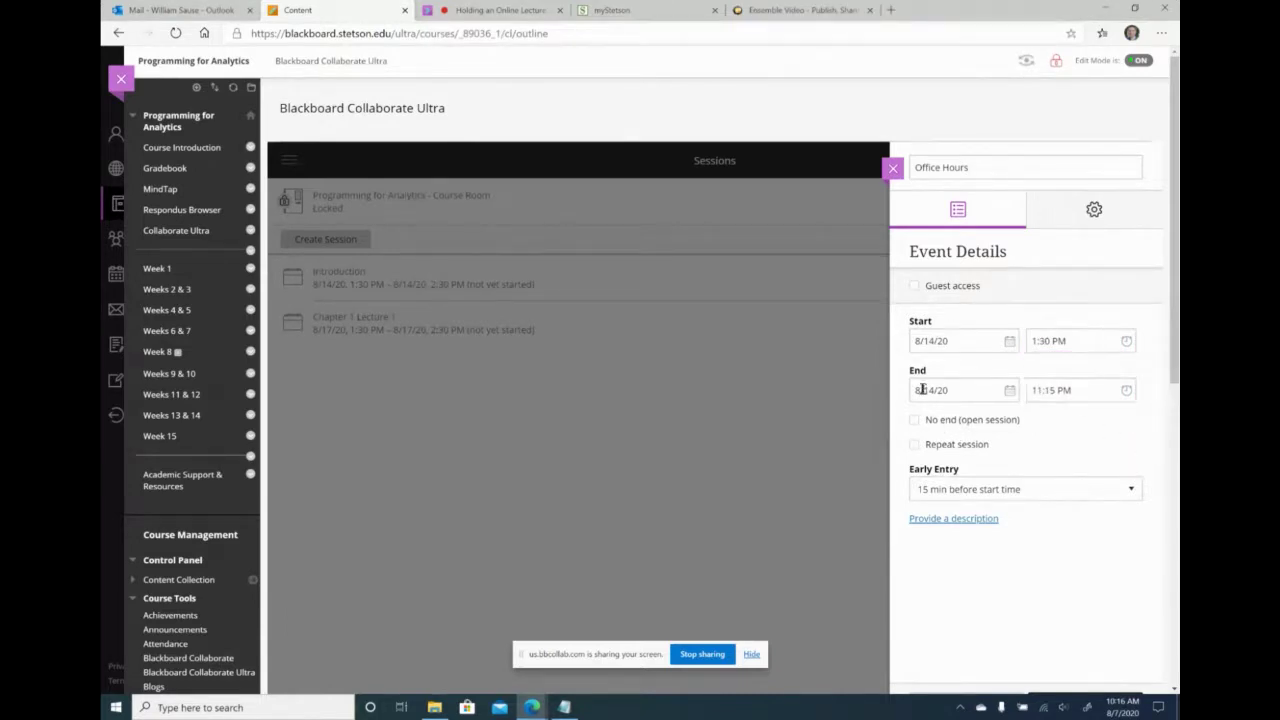
Step: Make the Office Hours session repeat weekly, every week, on Tuesdays and Thursdays instead of Fridays
left_click(915, 449)
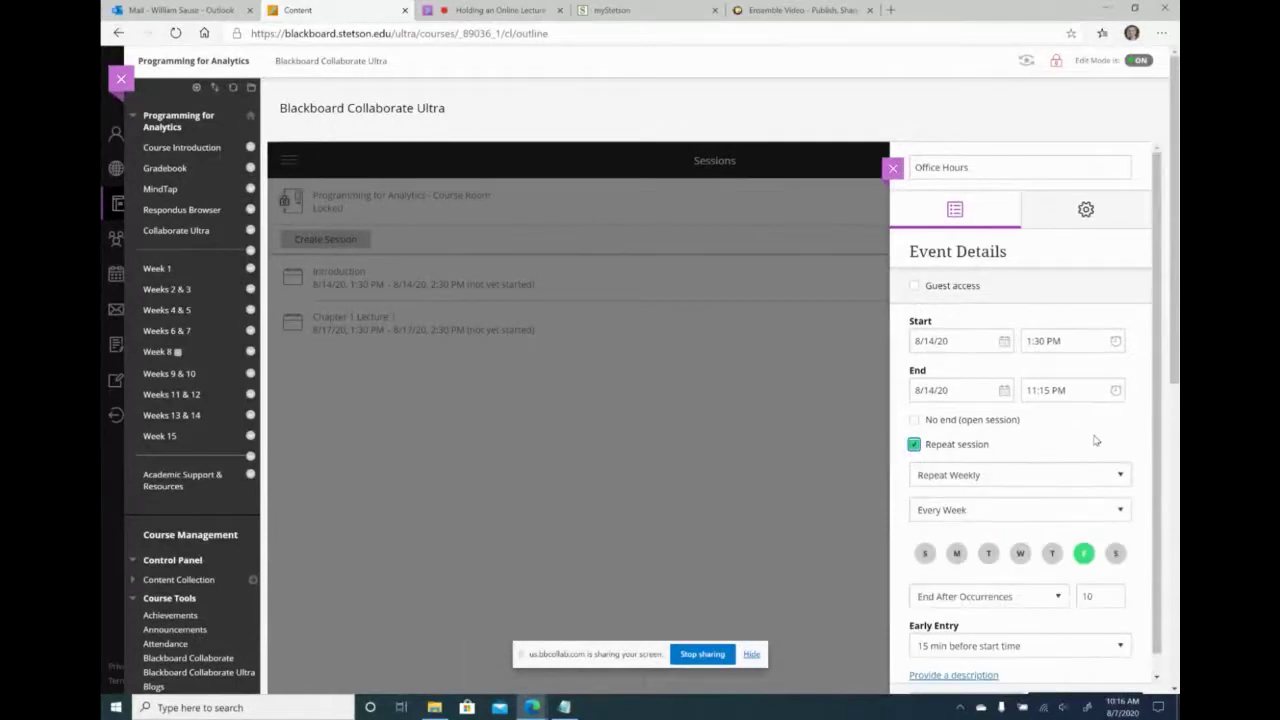
scroll(1094, 440, "down", 1)
scroll(1094, 440, "down", 1)
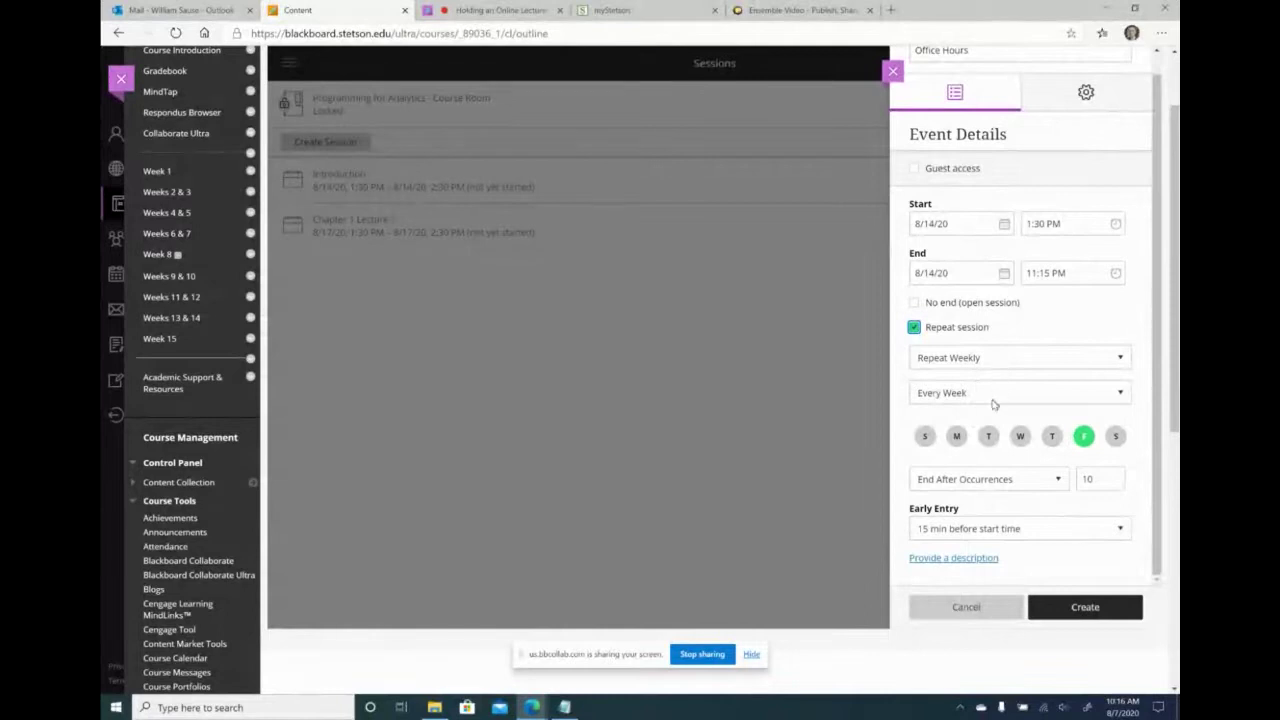
left_click(988, 436)
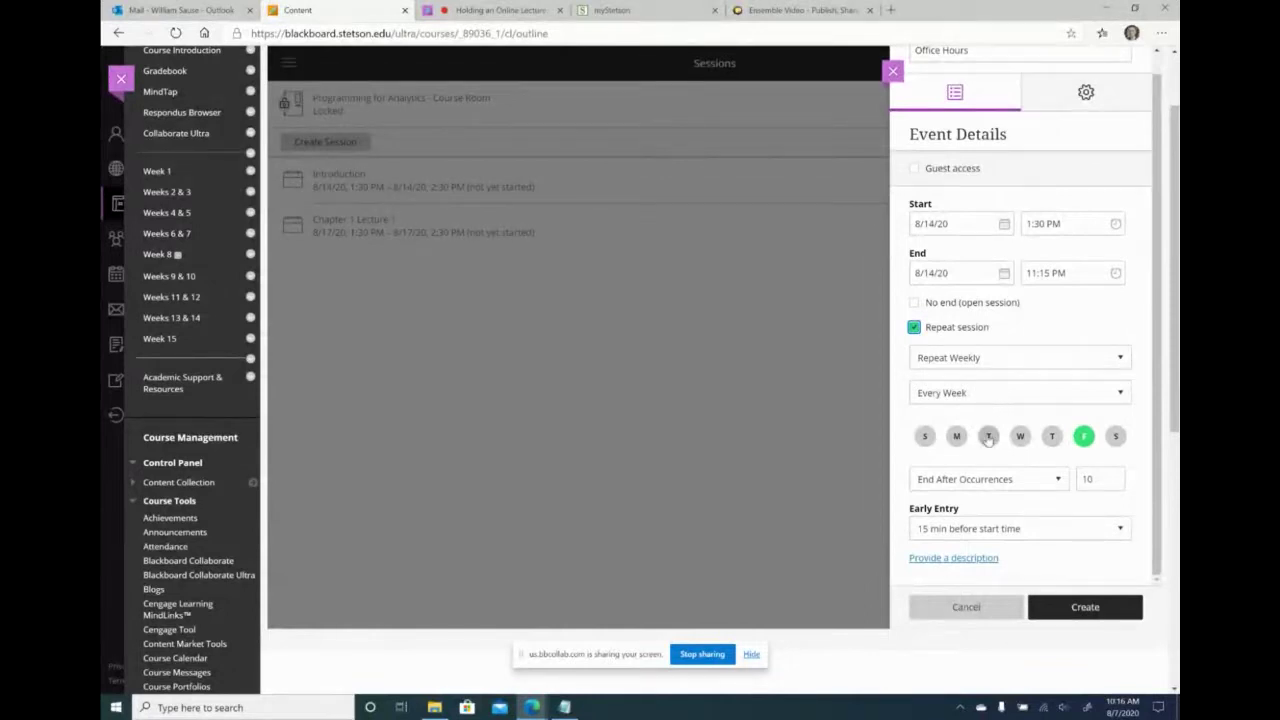
left_click(1053, 437)
left_click(1083, 437)
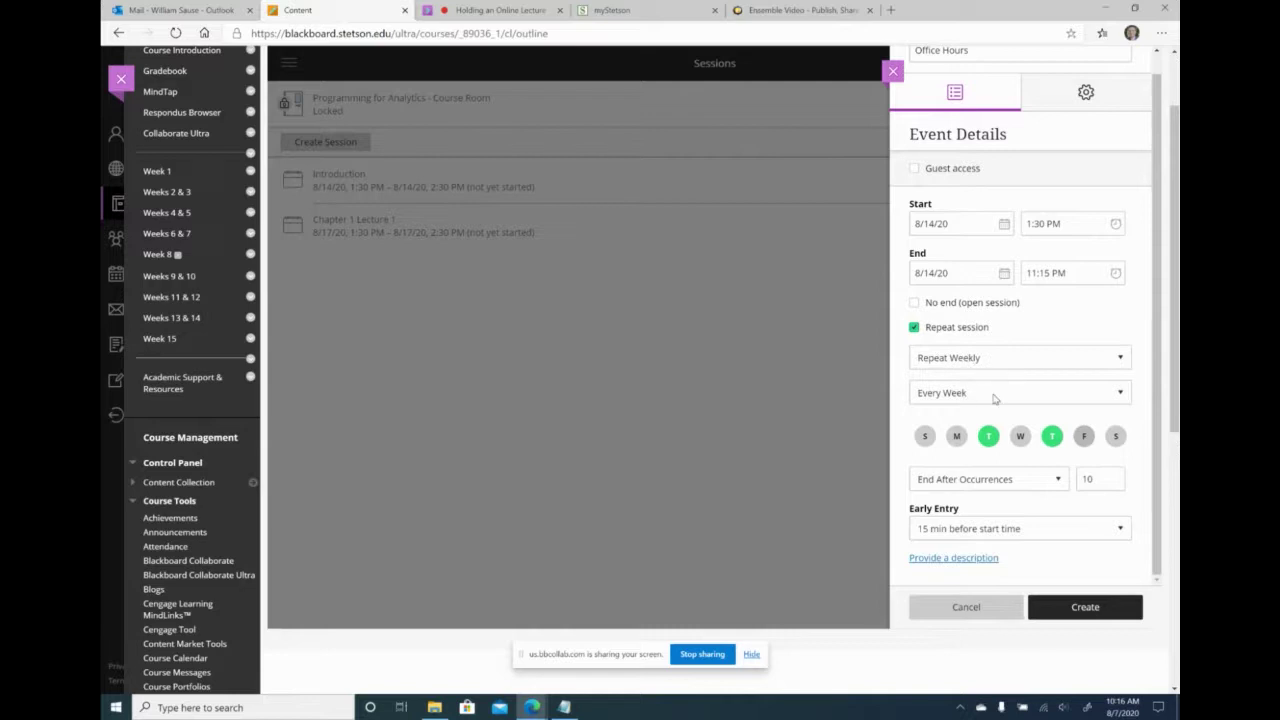
Step: Set the weekly Office Hours repetition to end on a date, choosing 11/30/20
scroll(881, 445, "down", 2)
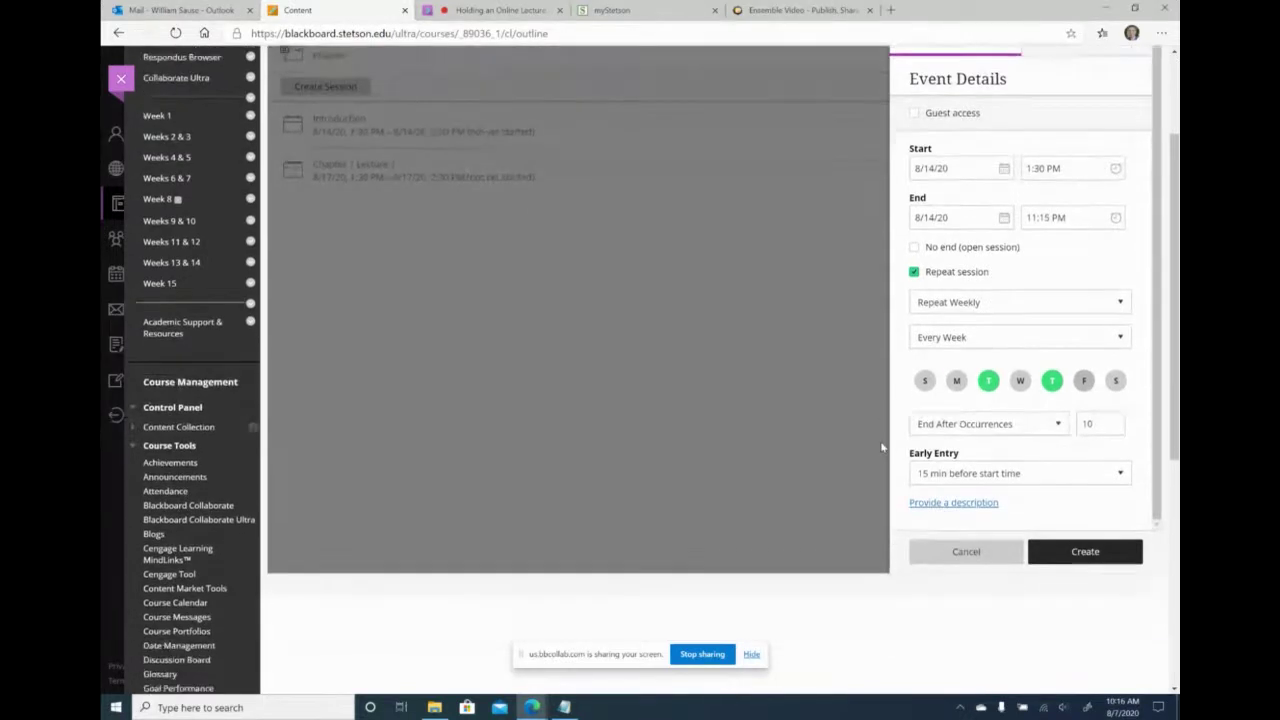
scroll(881, 445, "up", 2)
left_click(1025, 480)
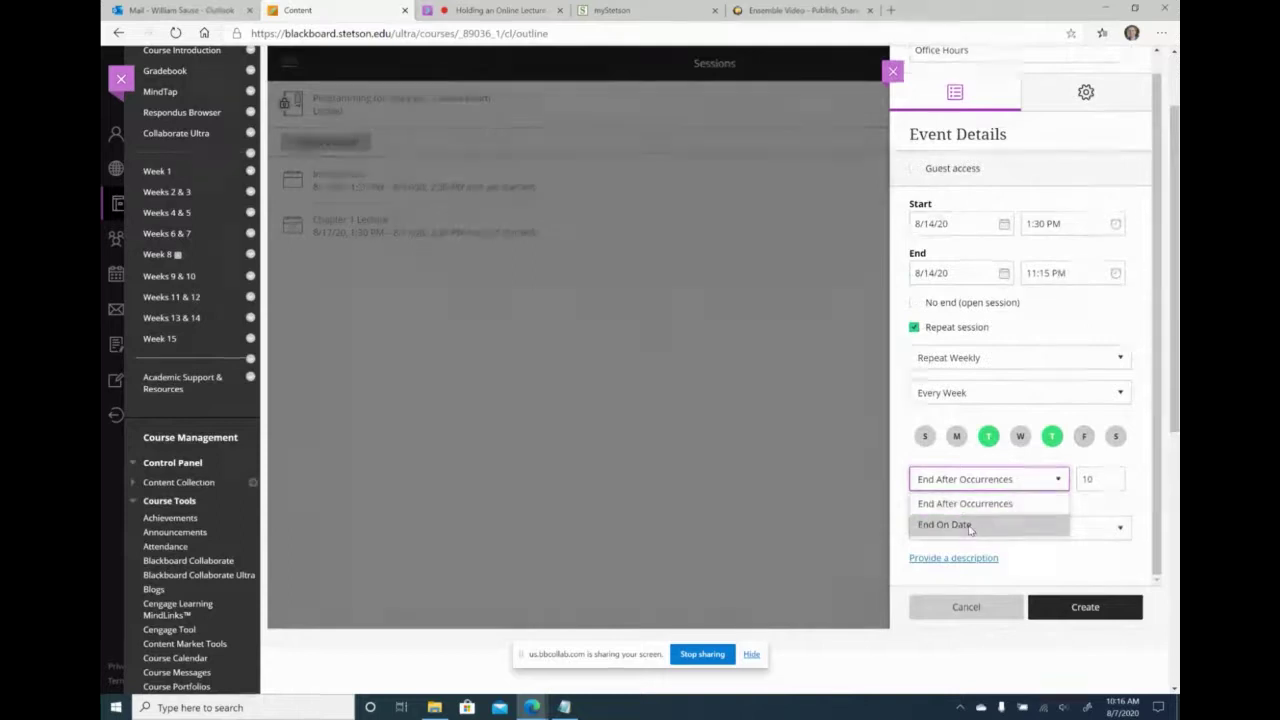
left_click(970, 524)
left_click(1112, 479)
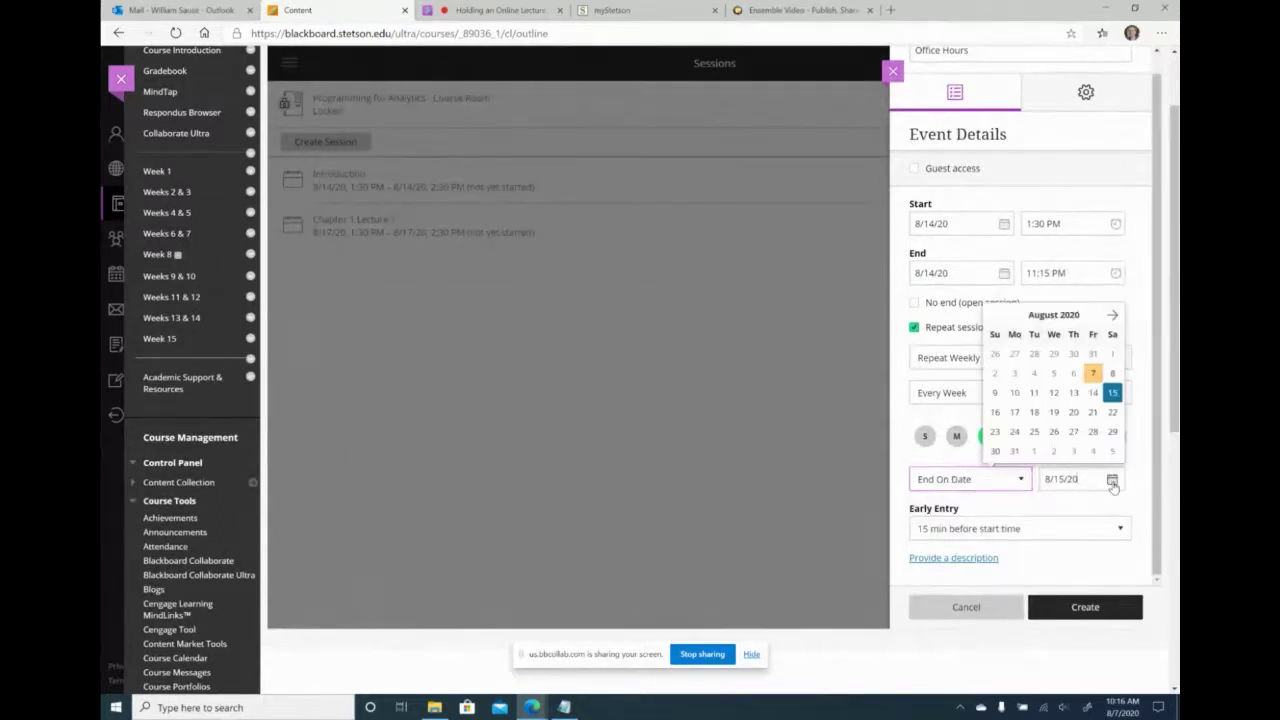
left_click(1111, 316)
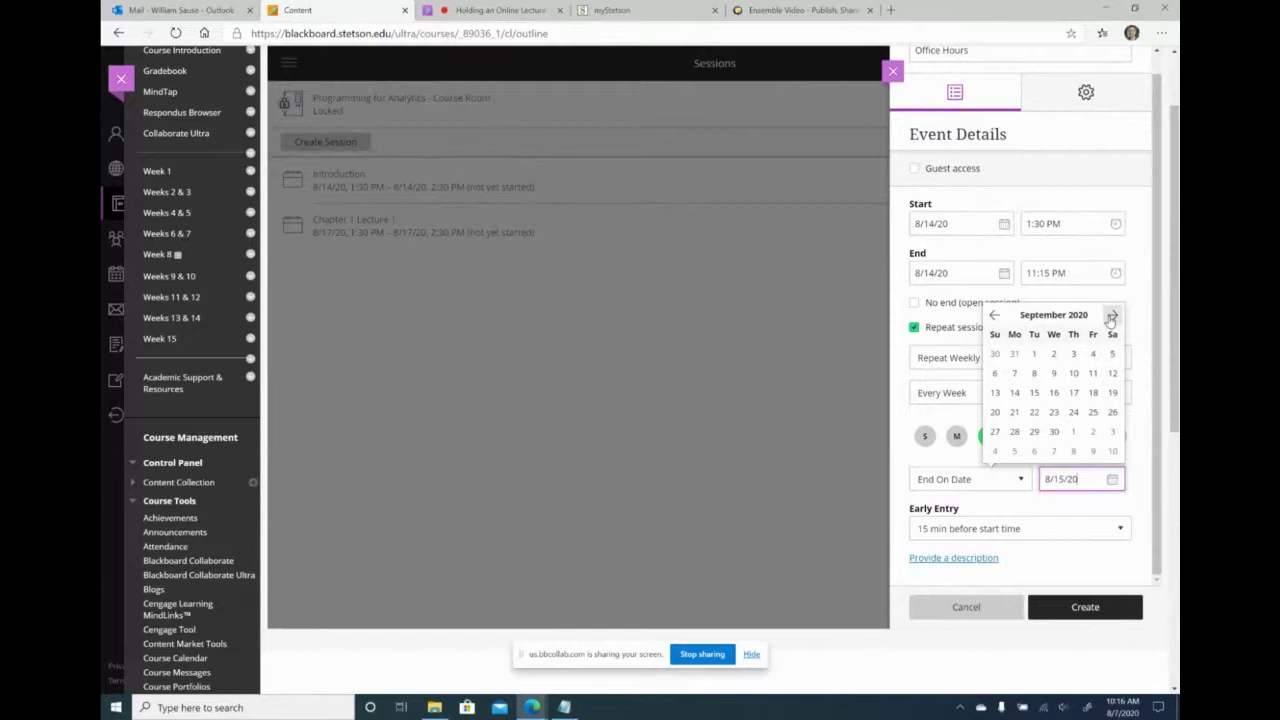
left_click(1111, 316)
left_click(1111, 316)
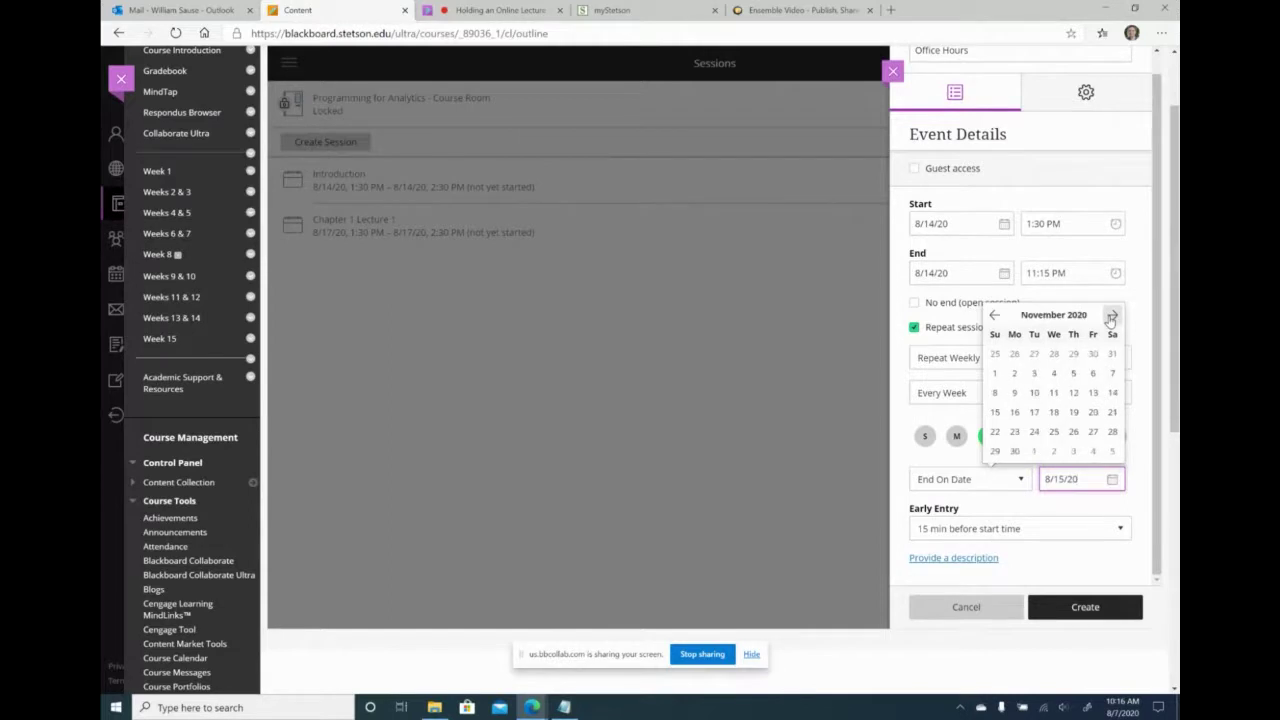
left_click(1014, 452)
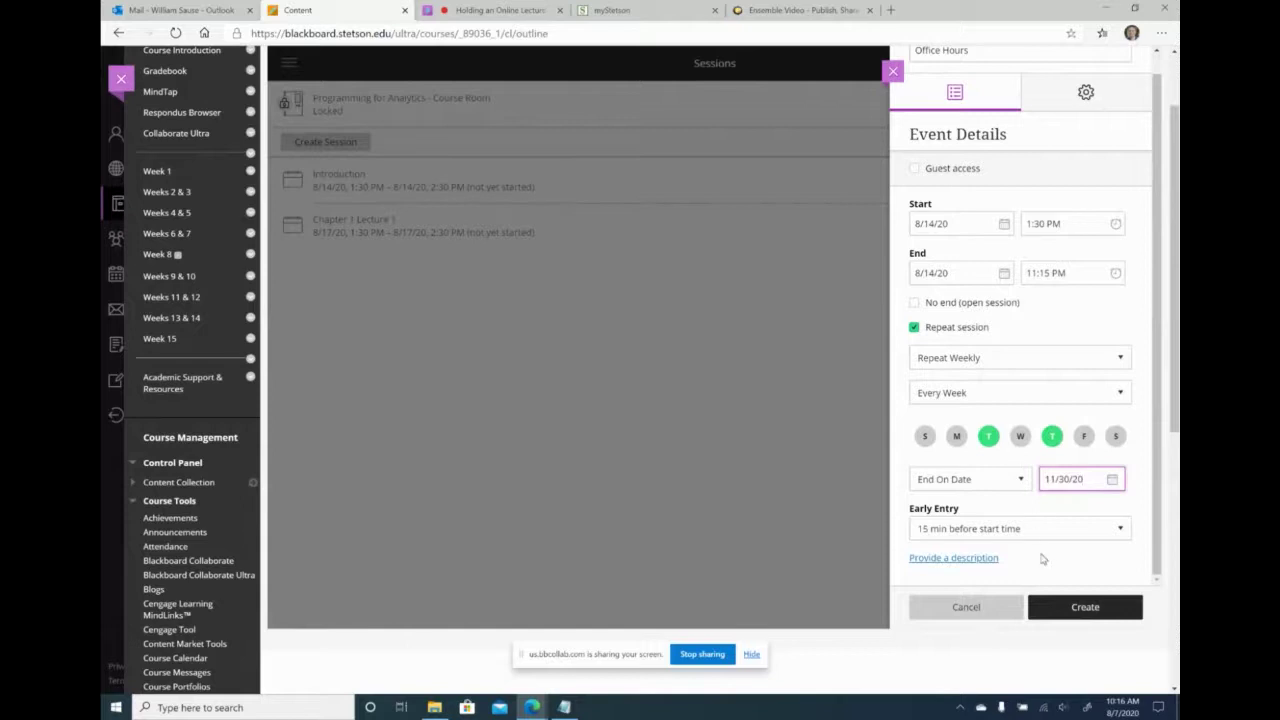
Step: In the Office Hours session settings, allow attendees to join the session using a telephone
scroll(1040, 520, "down", 1)
scroll(867, 395, "up", 4)
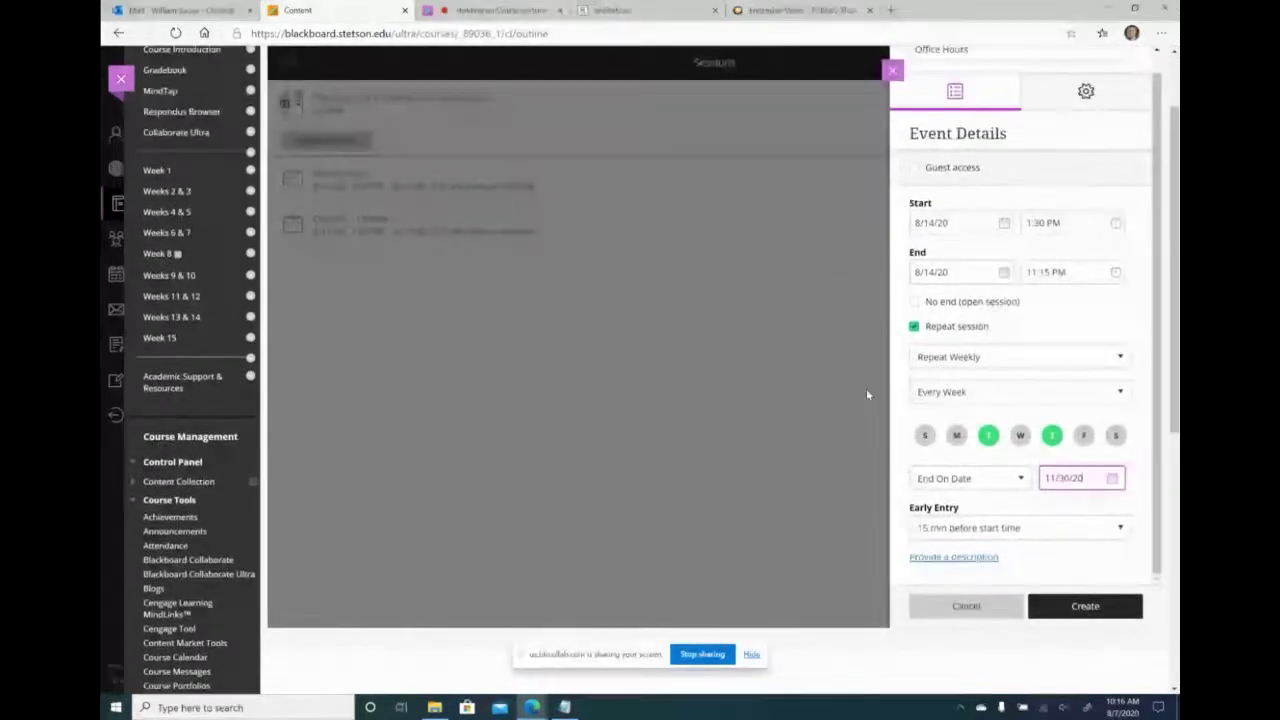
scroll(867, 395, "down", 3)
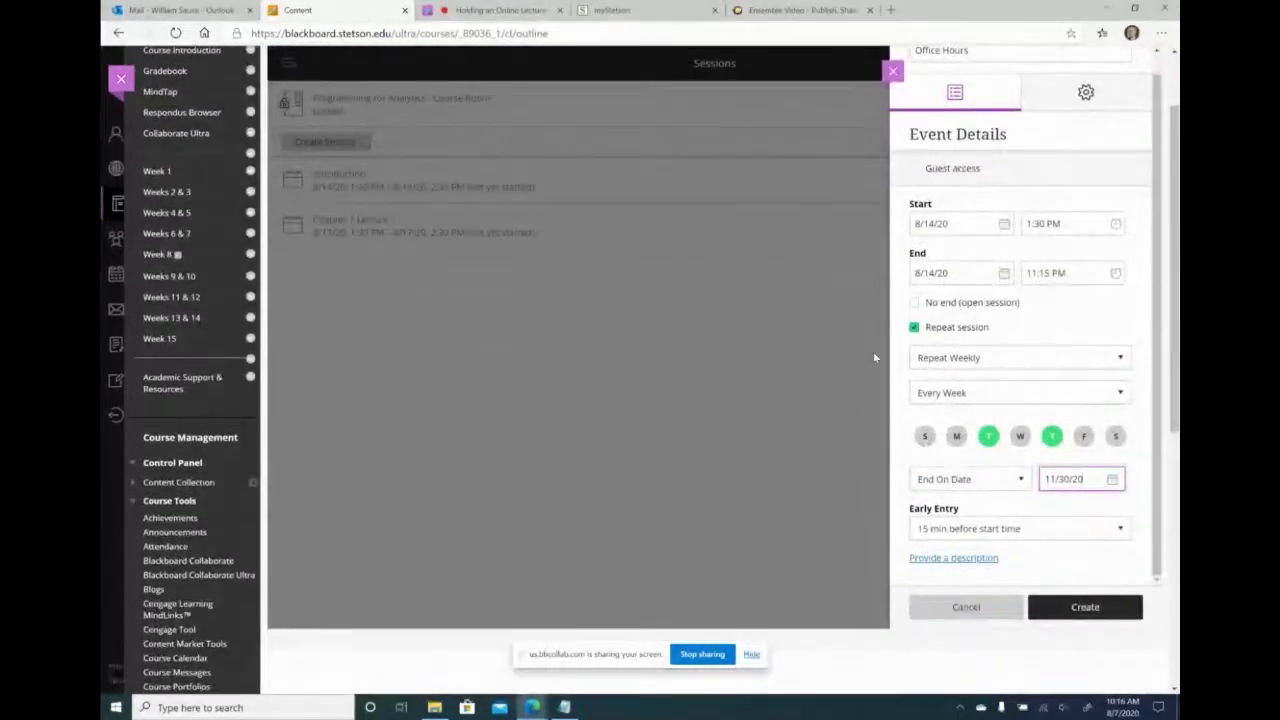
left_click(1086, 92)
left_click(914, 470)
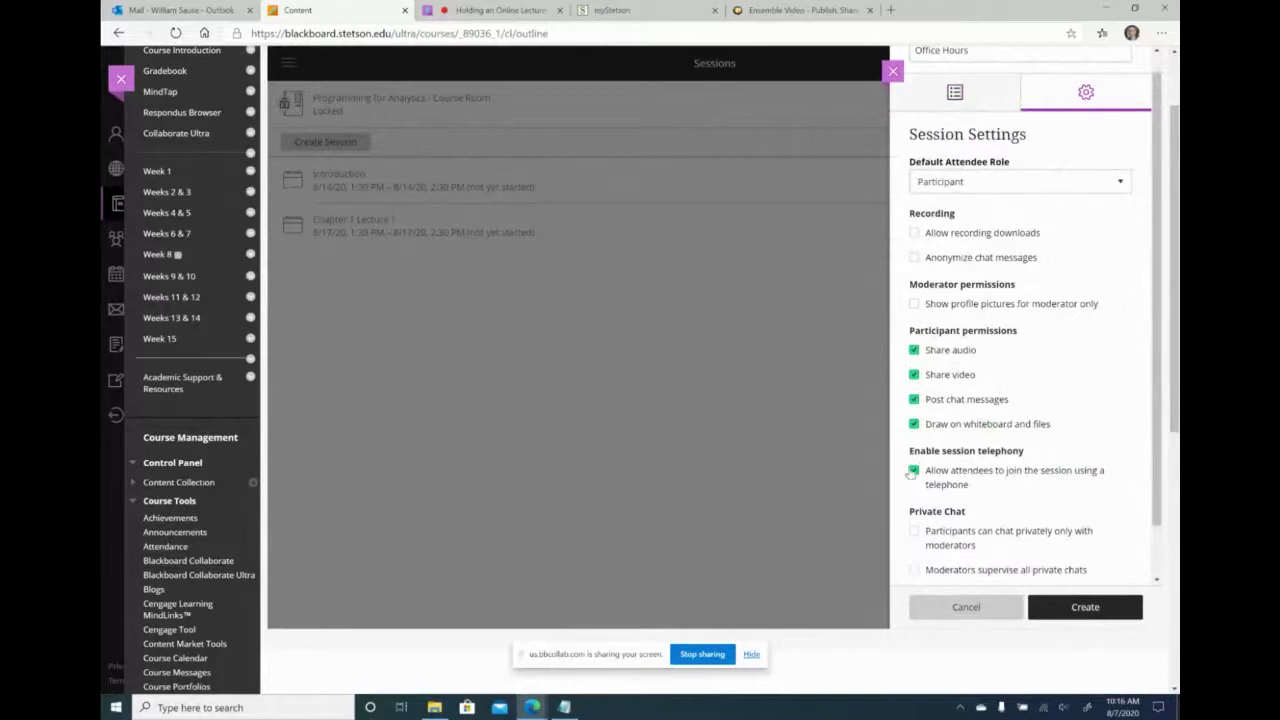
Step: Enable guest access for the Office Hours session with the Presenter guest role, and create the session
left_click(955, 93)
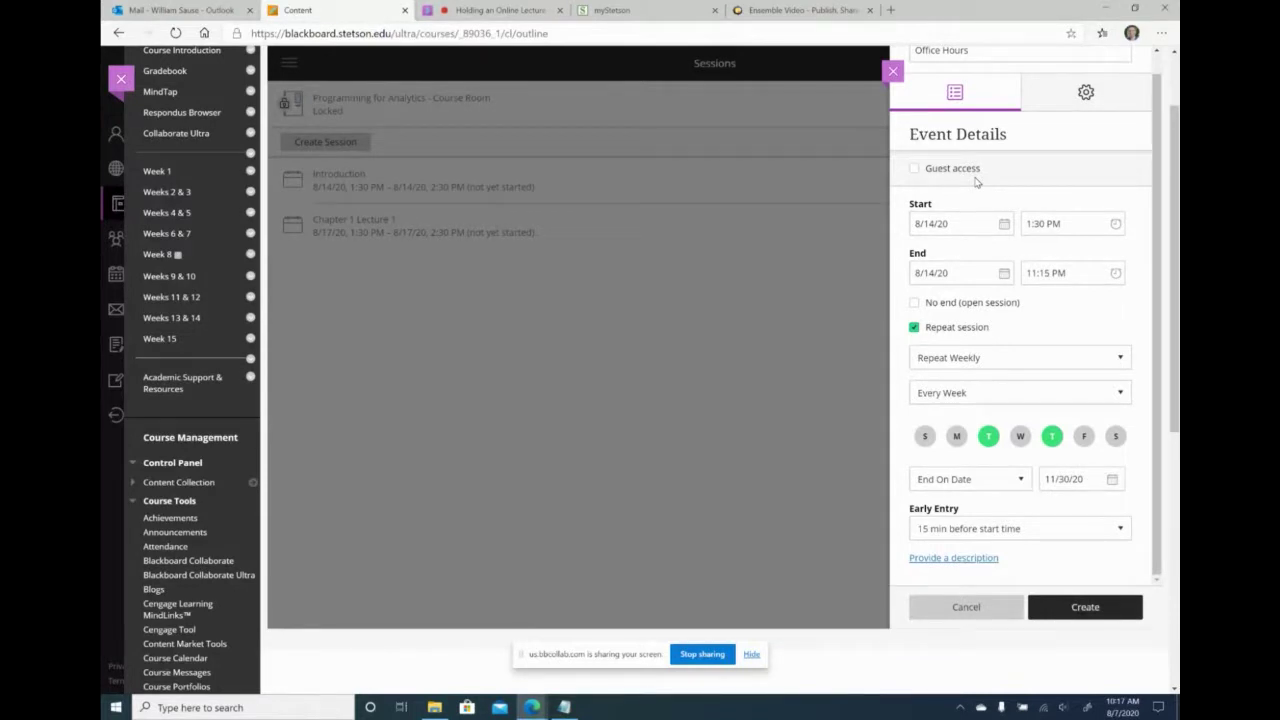
left_click(915, 169)
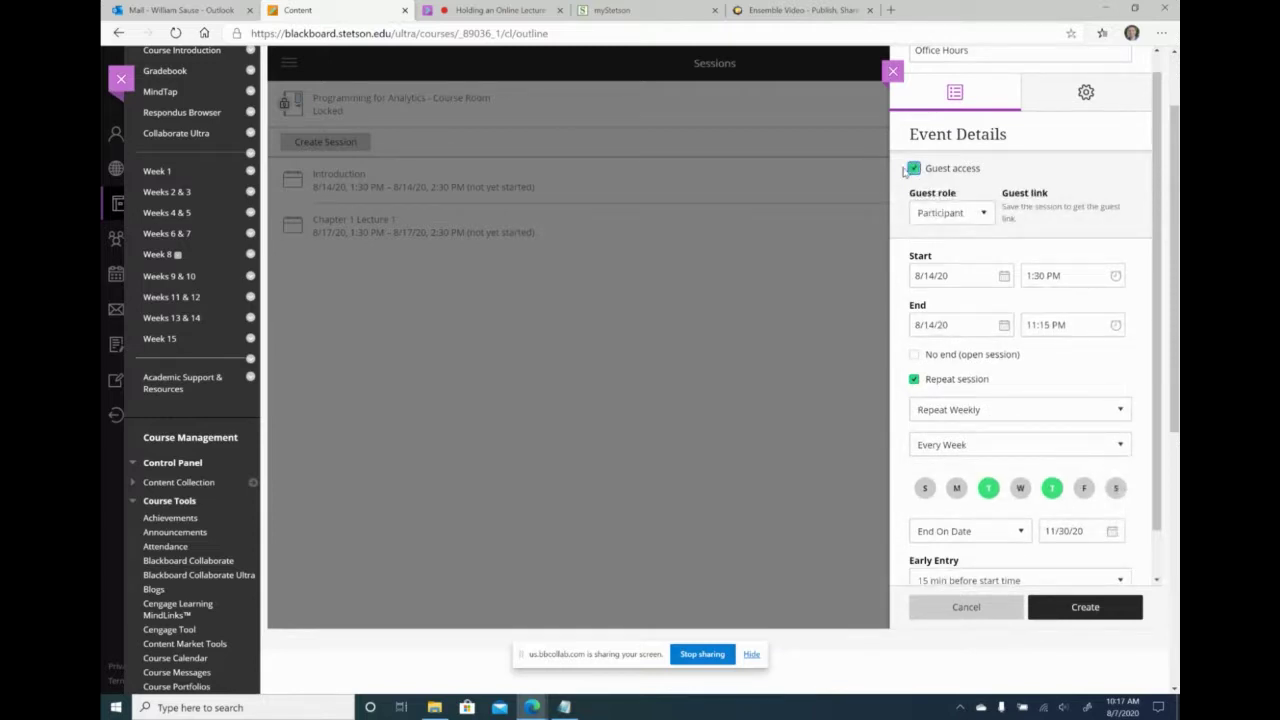
left_click(984, 214)
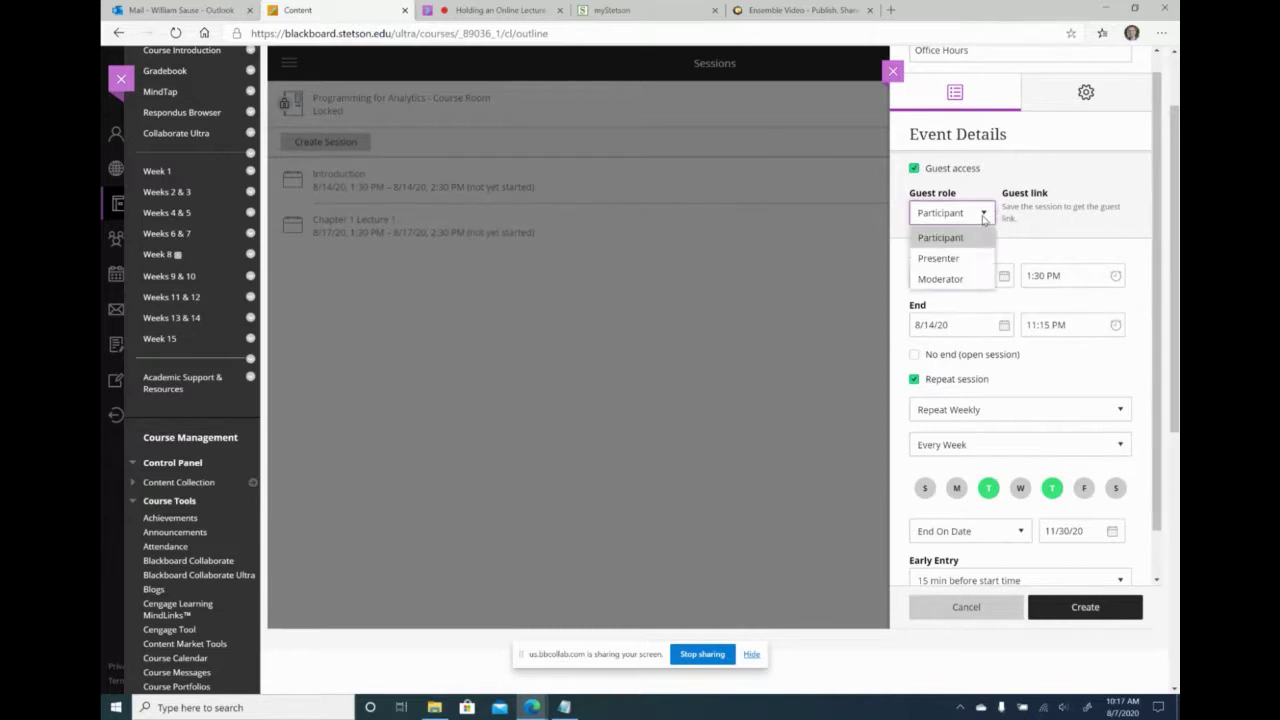
left_click(939, 258)
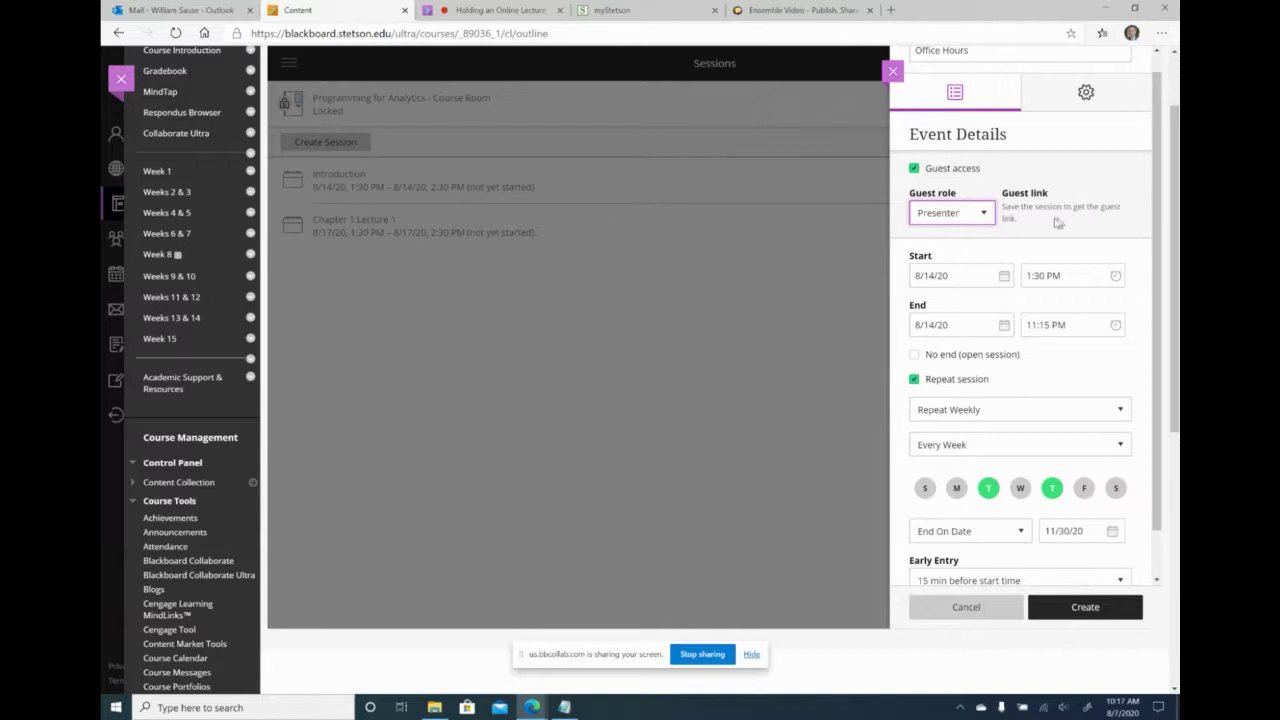
left_click(1098, 616)
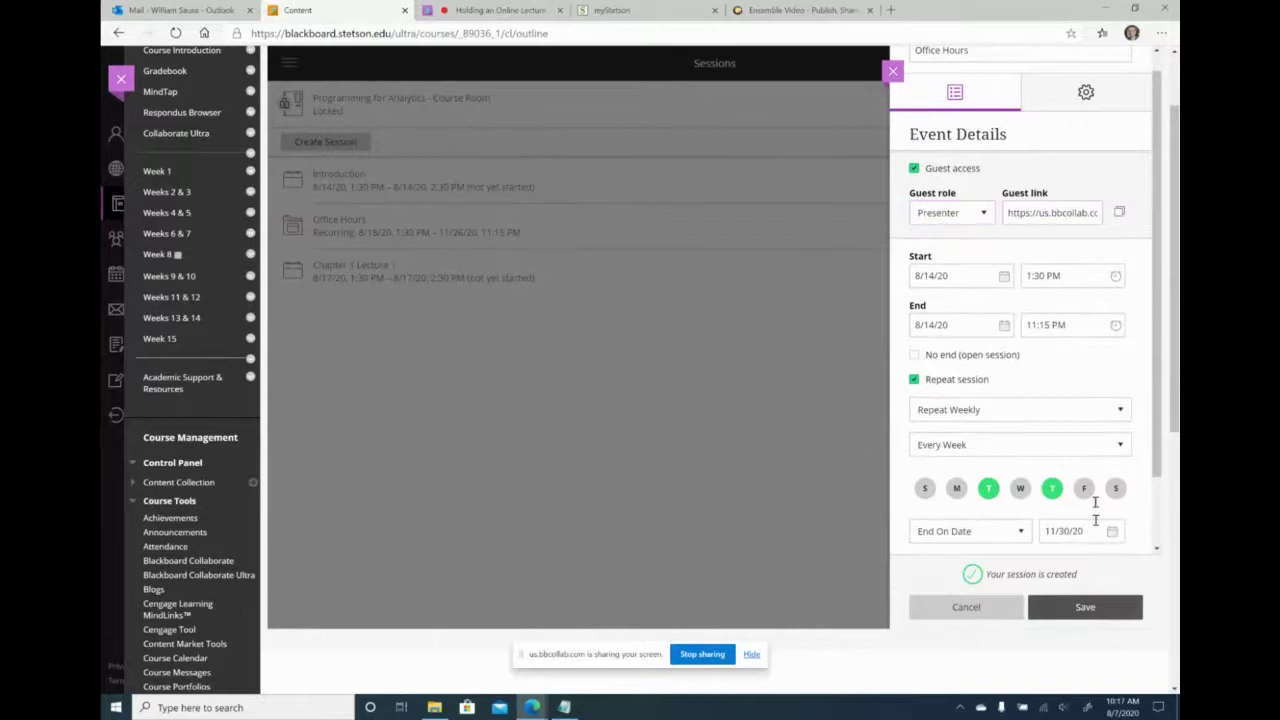
Step: Copy the Office Hours guest link, then save the session and close its details
left_click(1035, 213)
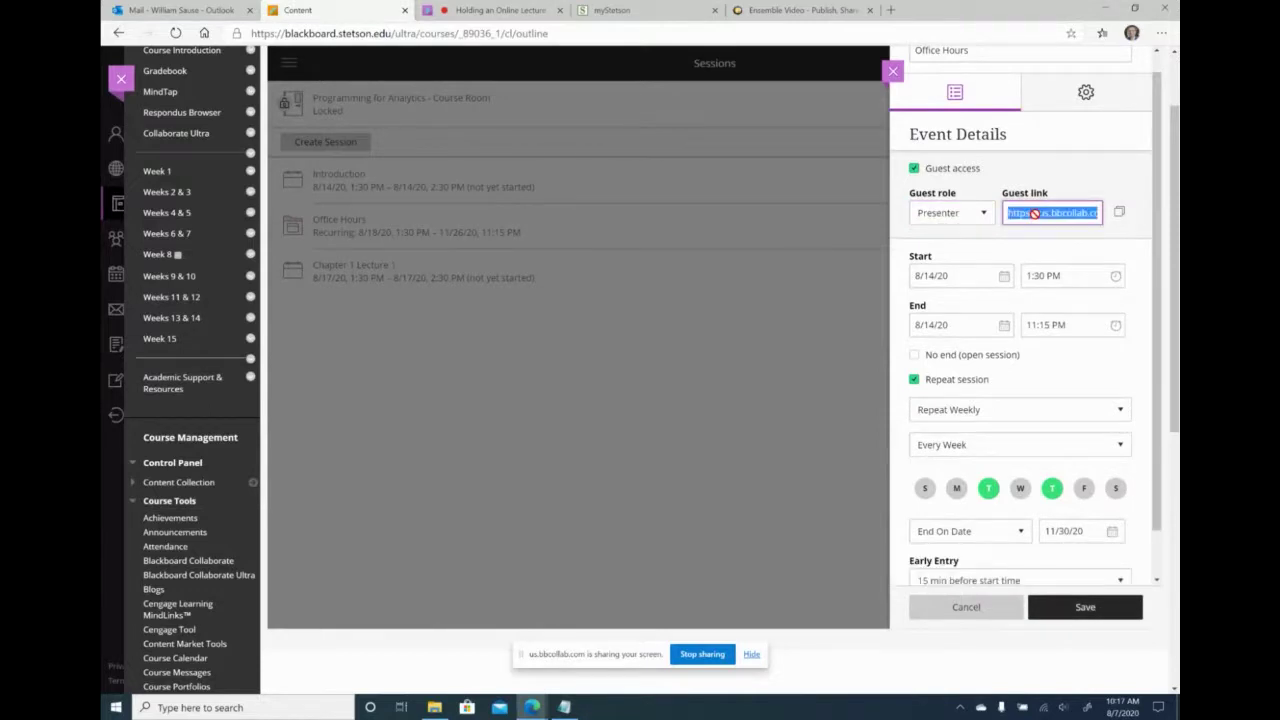
left_click(1119, 213)
left_click(1119, 214)
left_click(1080, 617)
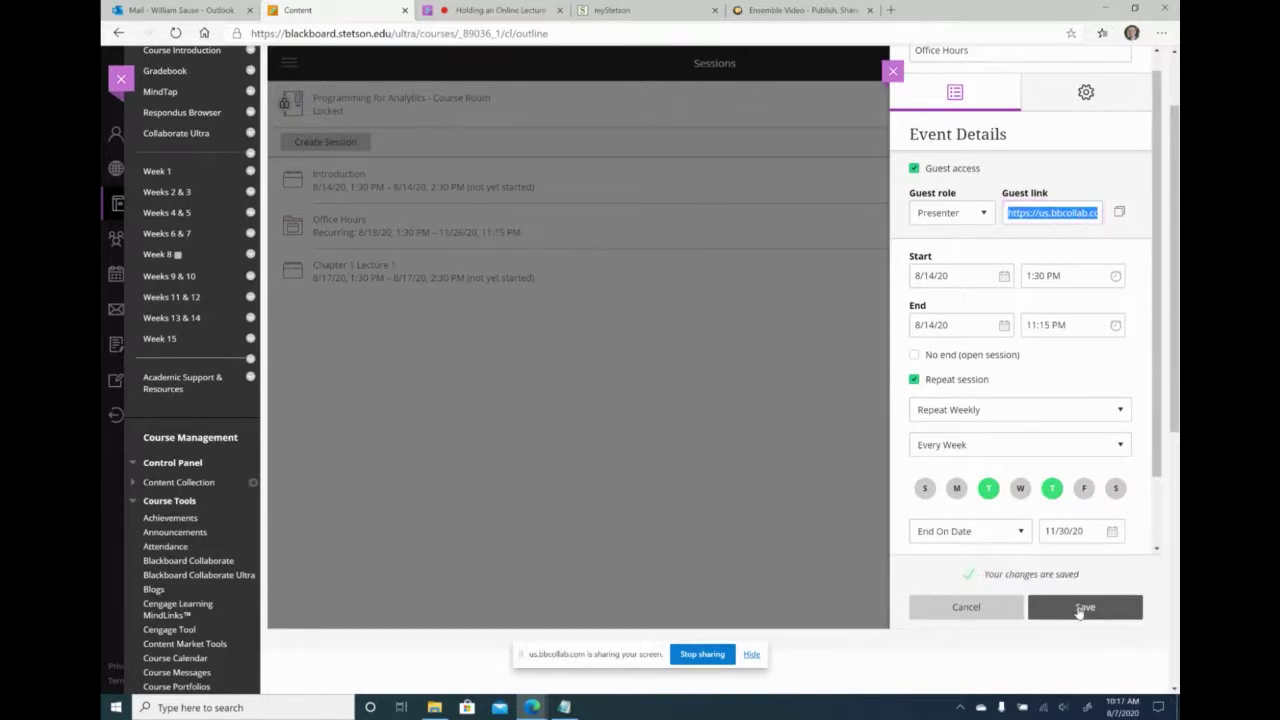
left_click(893, 71)
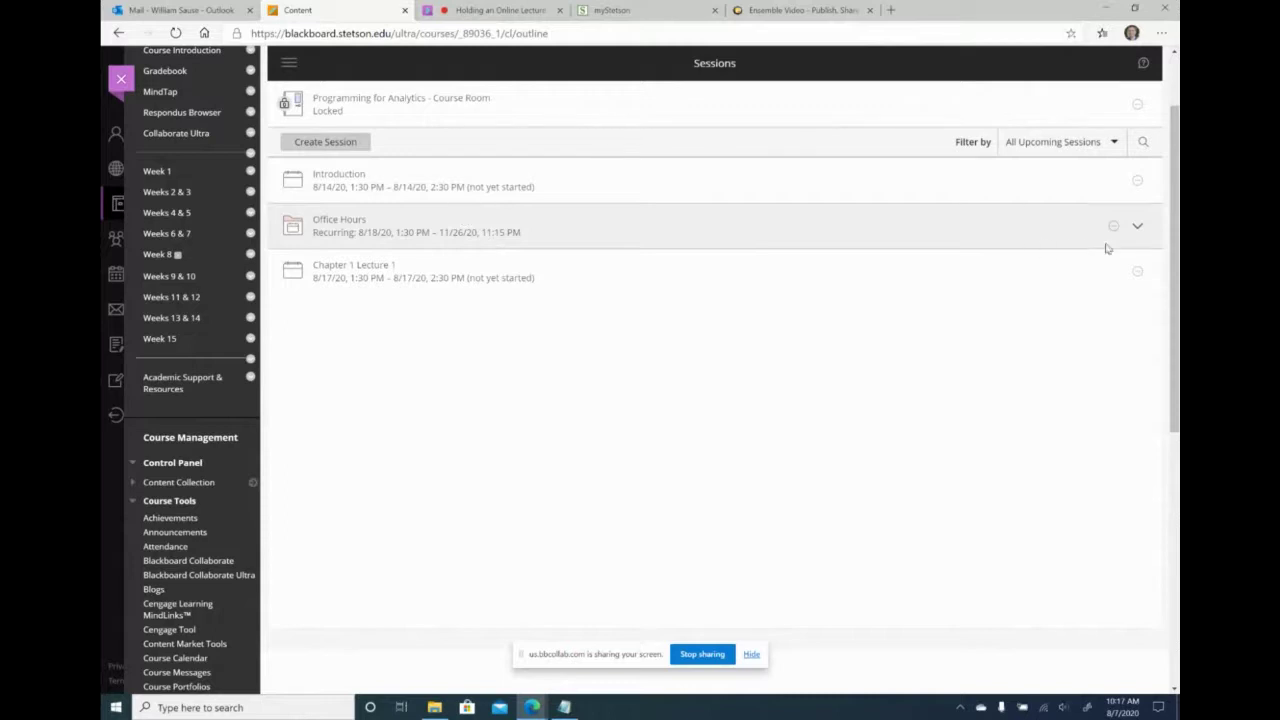
Step: Edit the recurring Office Hours session and set its start date to 8/18/20
left_click(1139, 228)
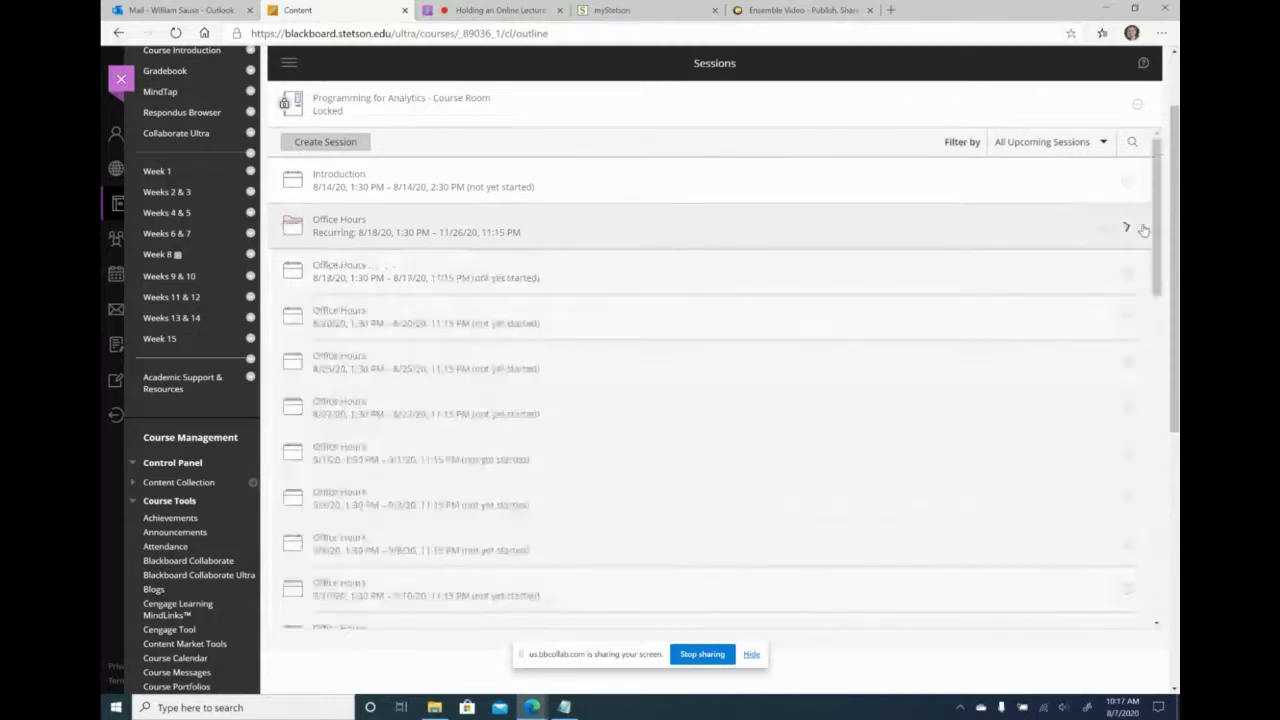
left_click(1127, 228)
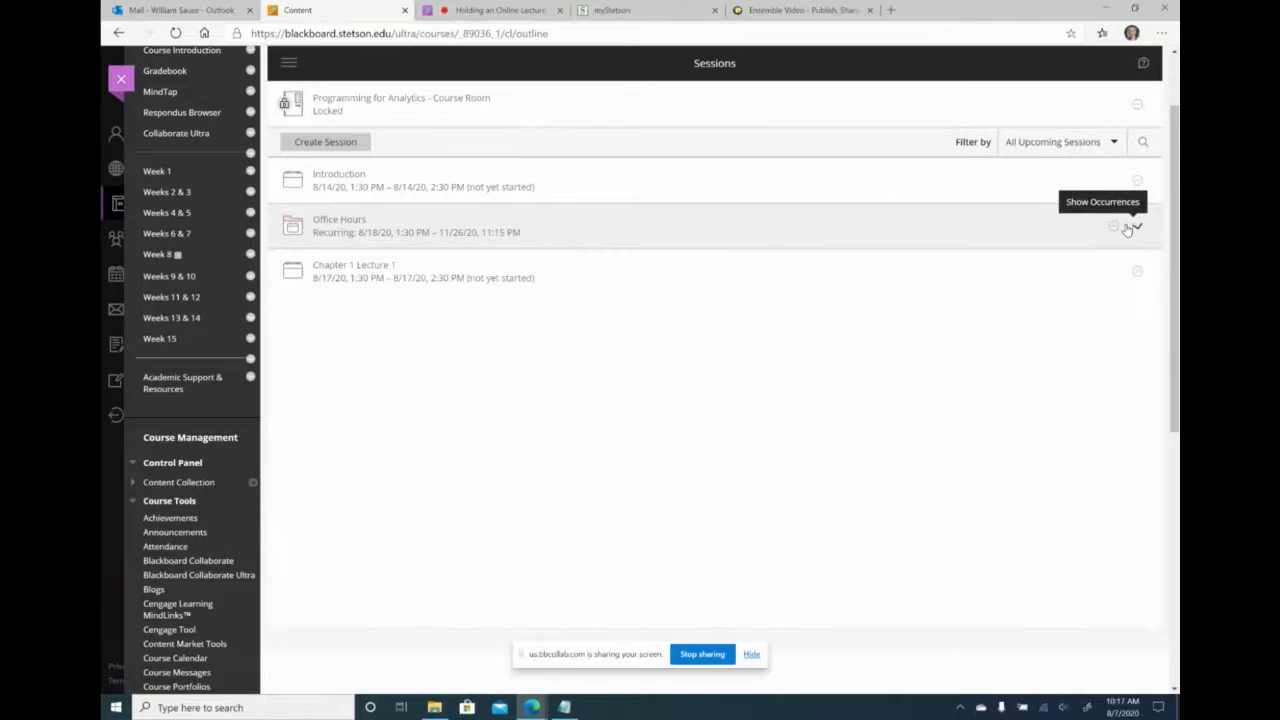
left_click(1113, 227)
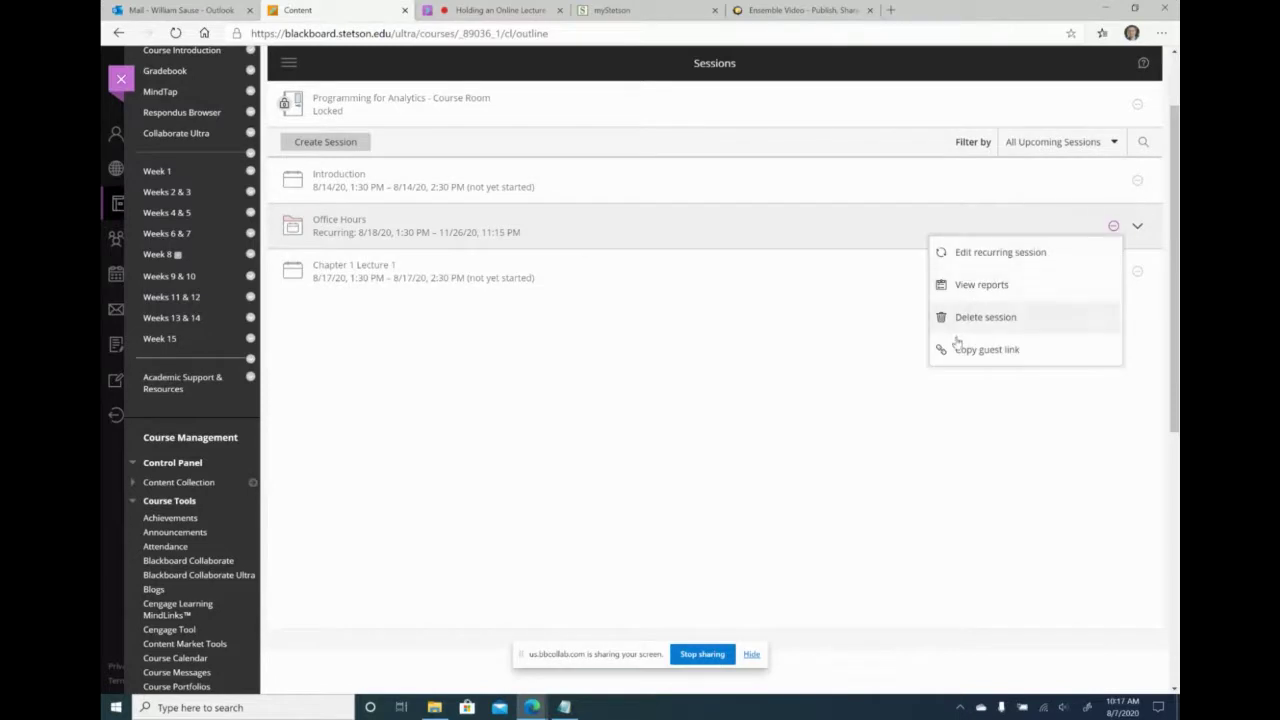
left_click(999, 256)
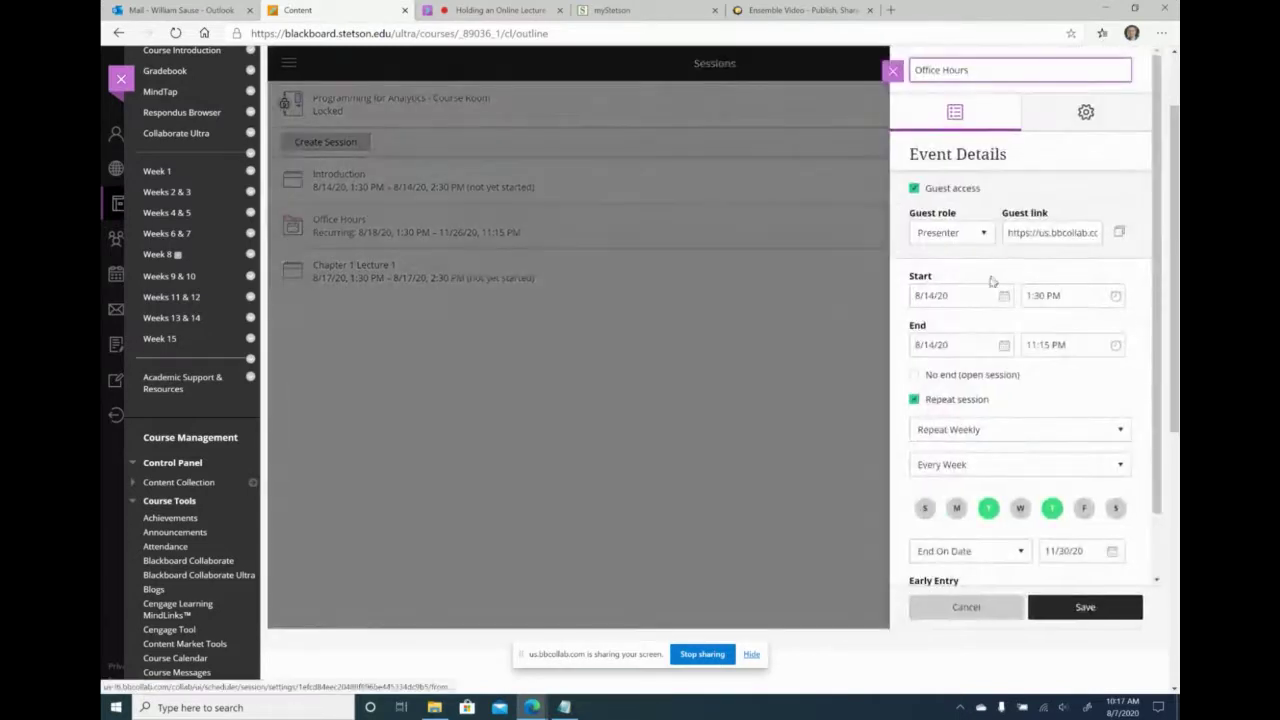
left_click(1003, 296)
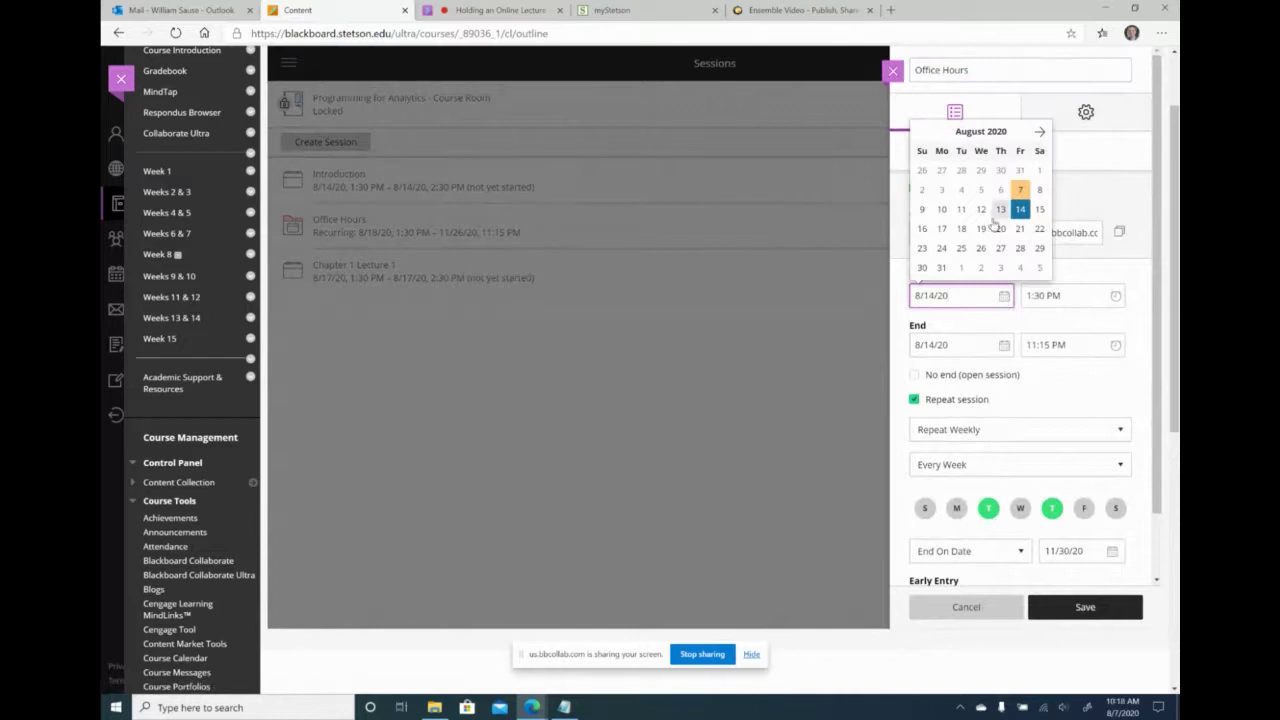
left_click(960, 229)
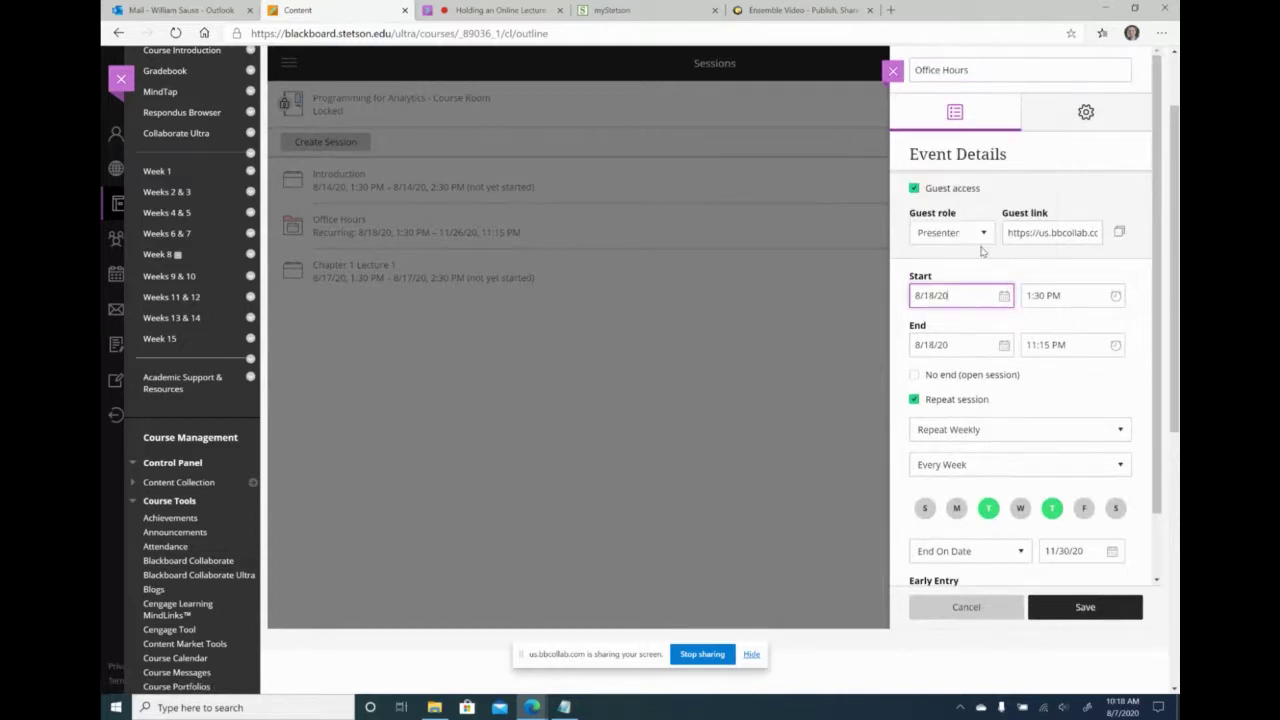
Step: Set the start time of the Office Hours session to 8:00 AM
left_click(1113, 296)
left_click(1049, 348)
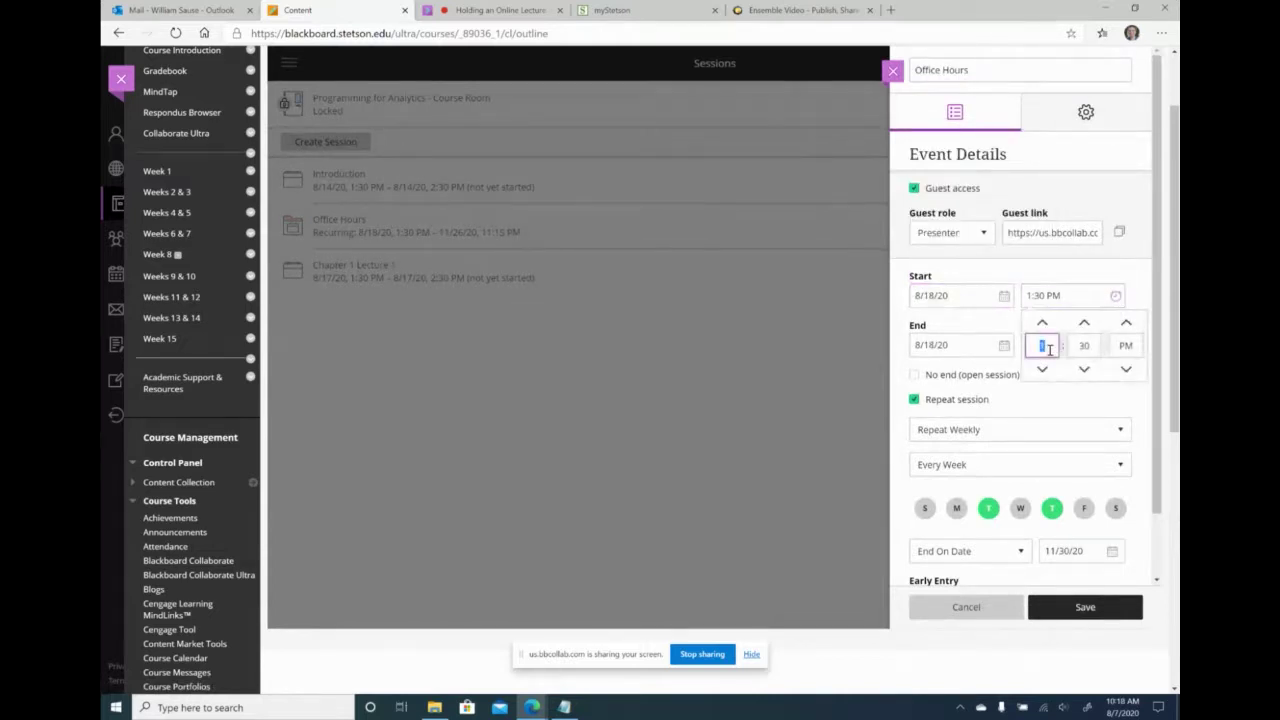
type("8")
left_click(1086, 345)
type("00")
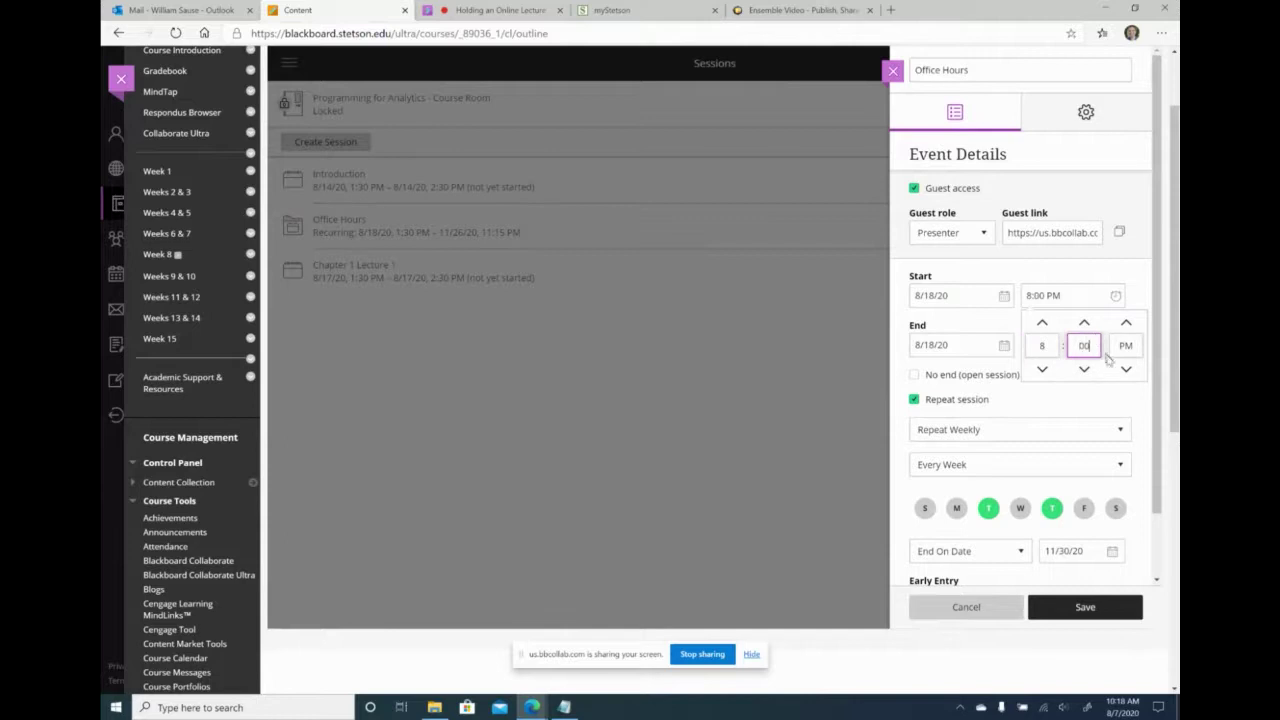
left_click(1127, 369)
left_click(1133, 296)
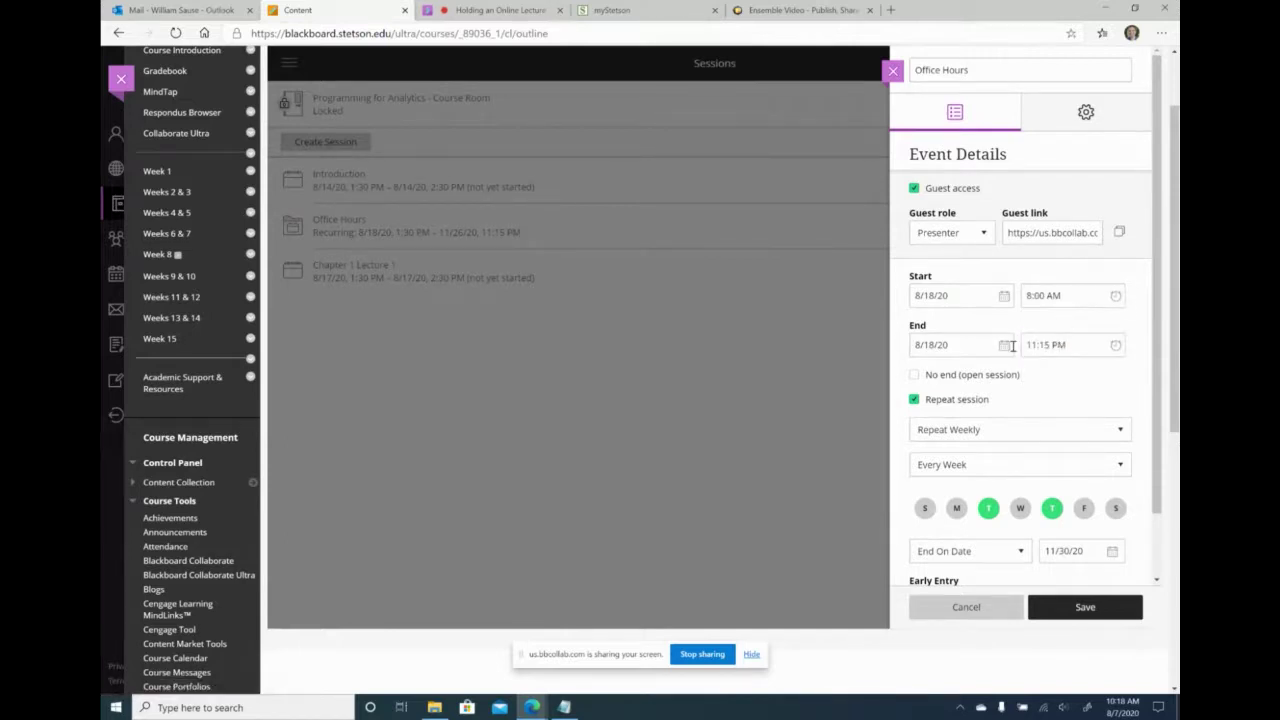
Step: Set the Office Hours end time to 12:00 PM, then save the session and close its details
left_click(1096, 345)
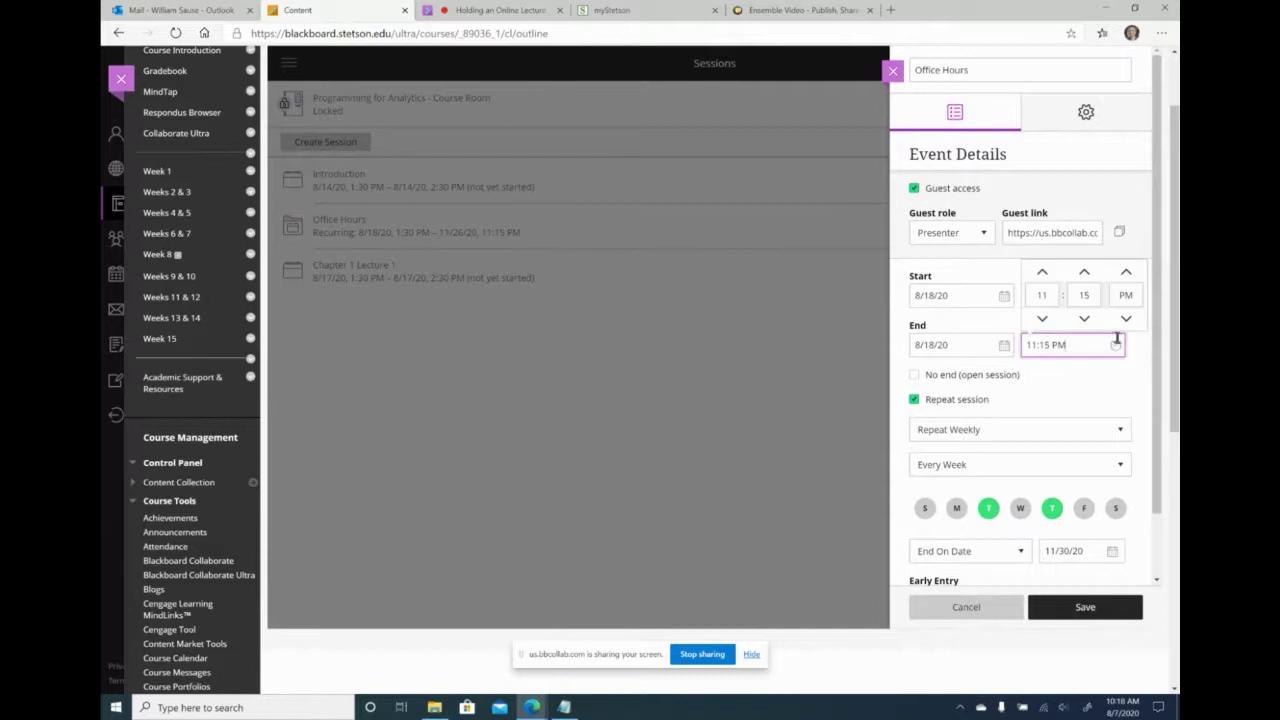
left_click(1053, 297)
type("12")
key("Tab")
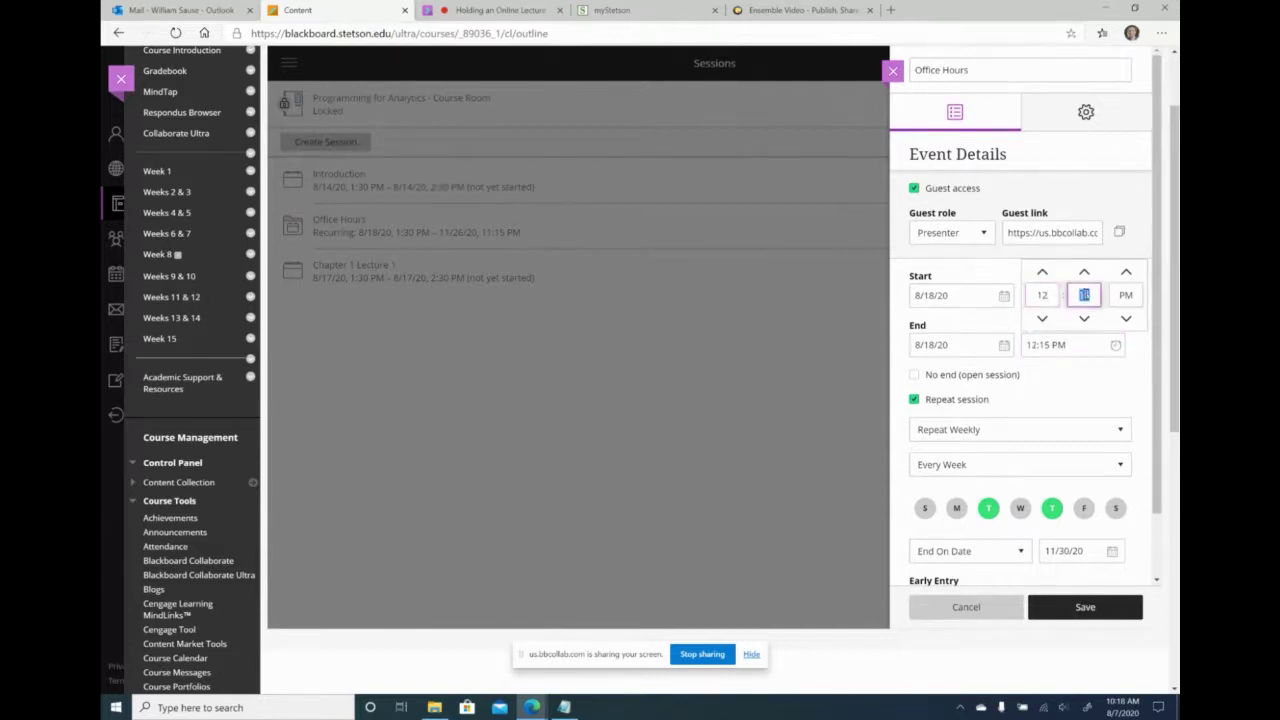
left_click(1139, 248)
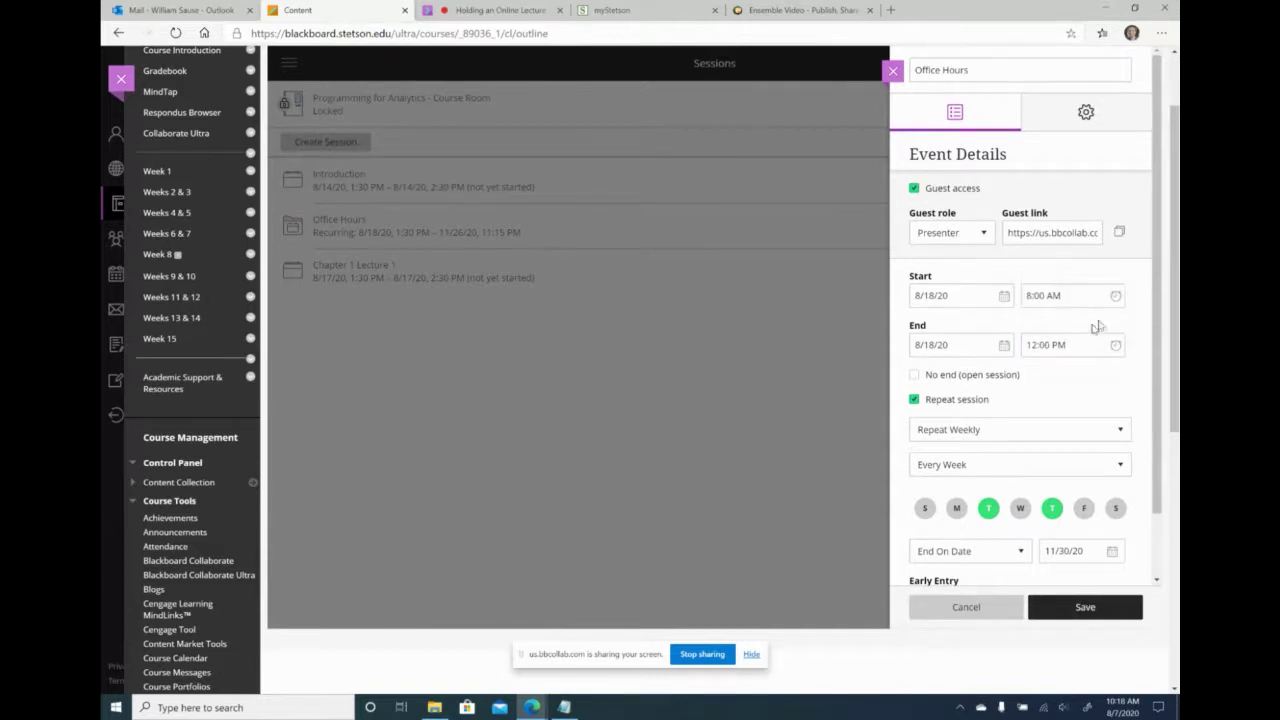
left_click(1085, 608)
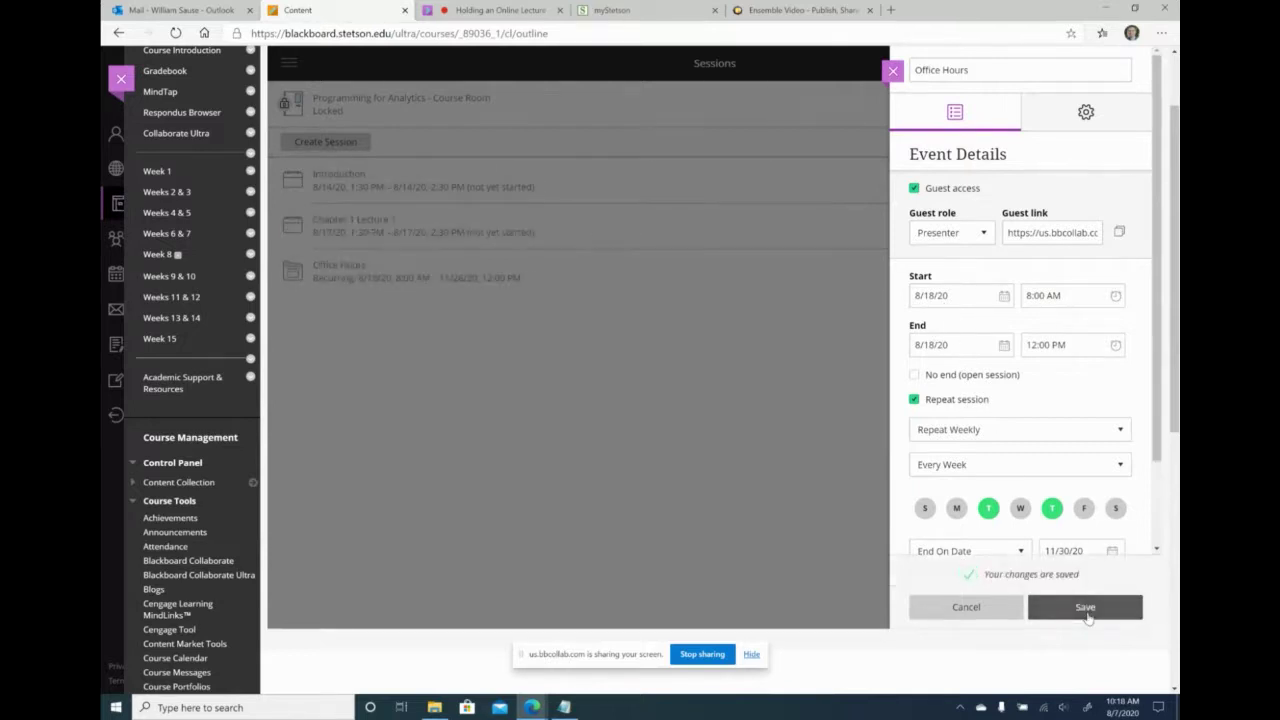
left_click(893, 72)
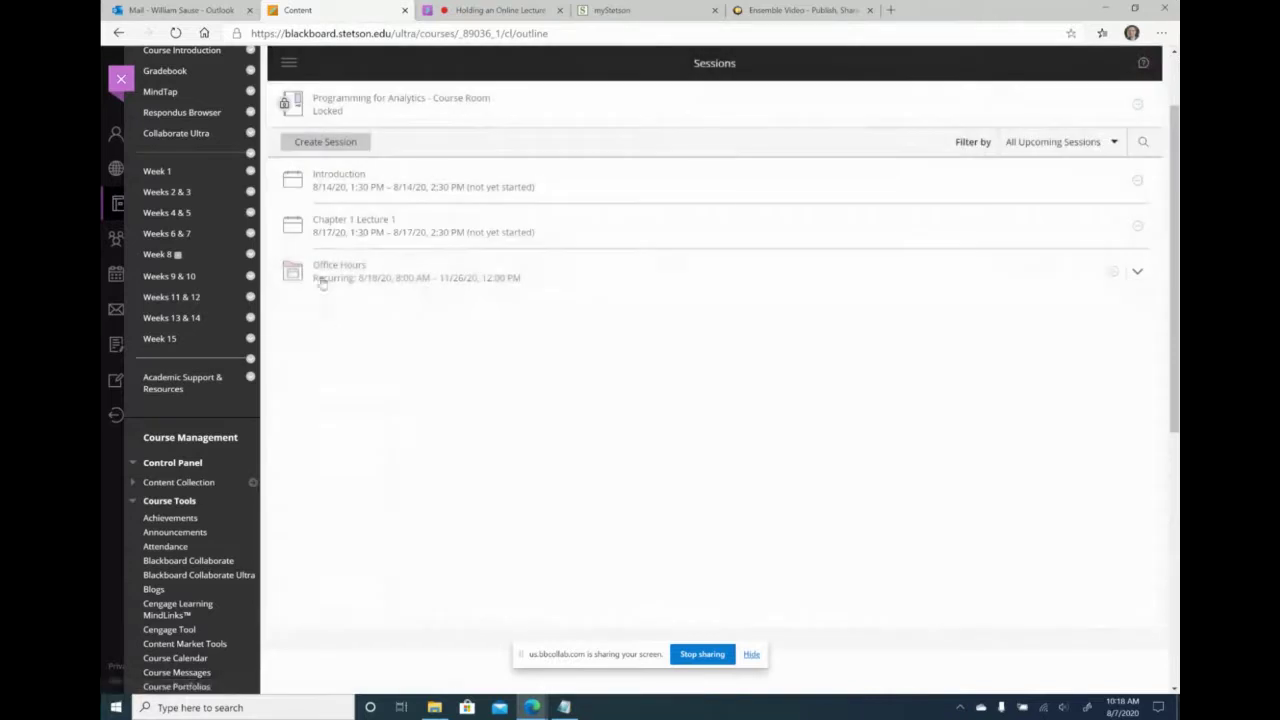
Step: Review the individual occurrences of the recurring Office Hours session, then collapse the list
left_click(1137, 272)
scroll(480, 345, "down", 4)
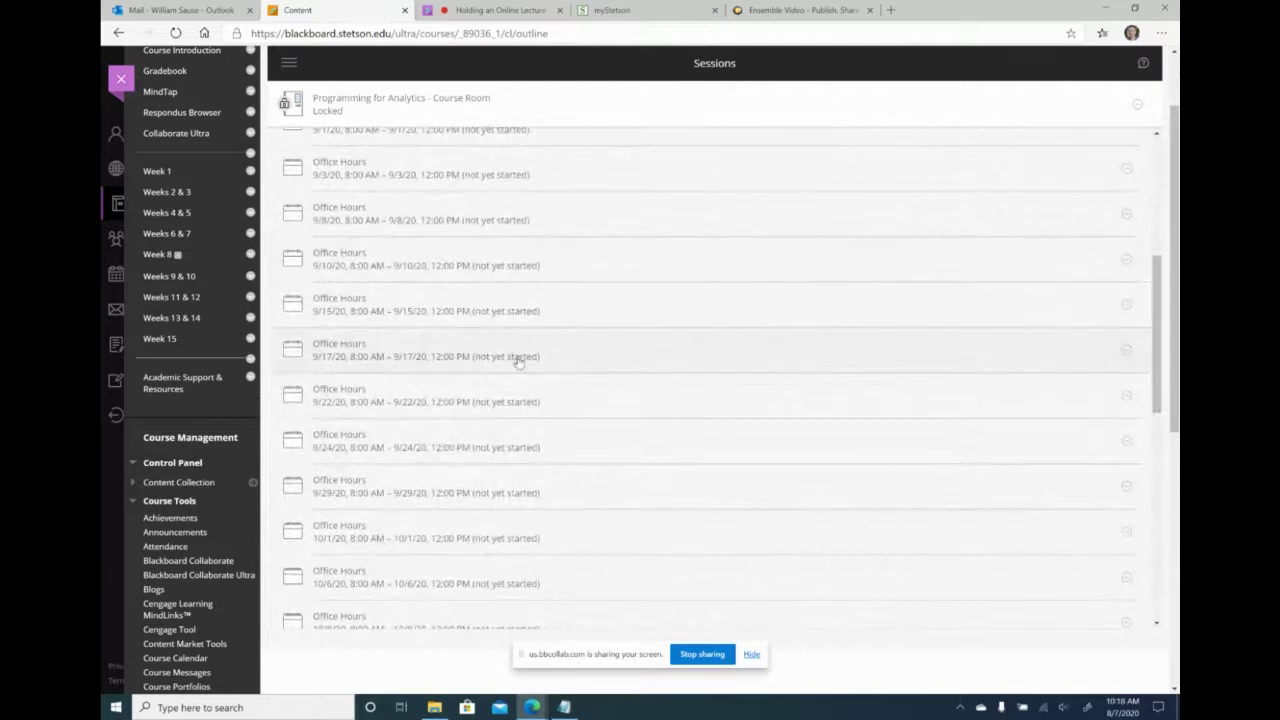
scroll(518, 362, "up", 3)
scroll(518, 362, "up", 2)
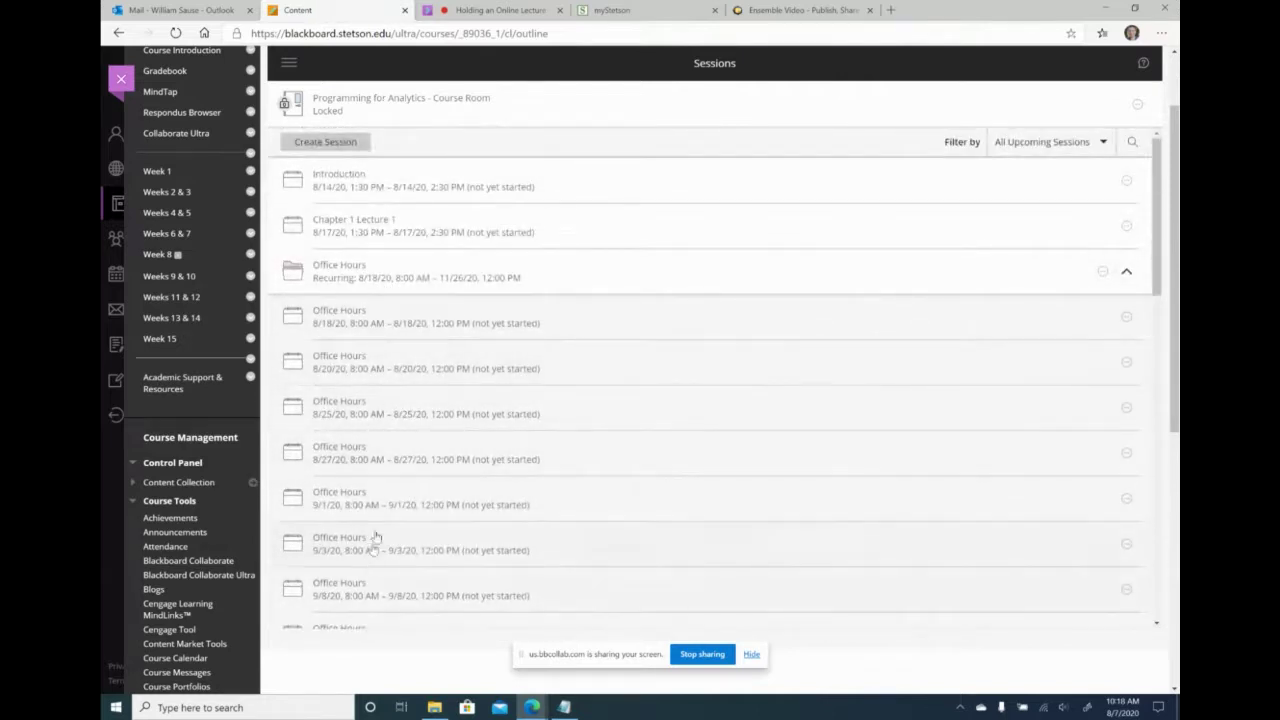
scroll(390, 483, "up", 1)
scroll(390, 483, "up", 1)
left_click(1127, 368)
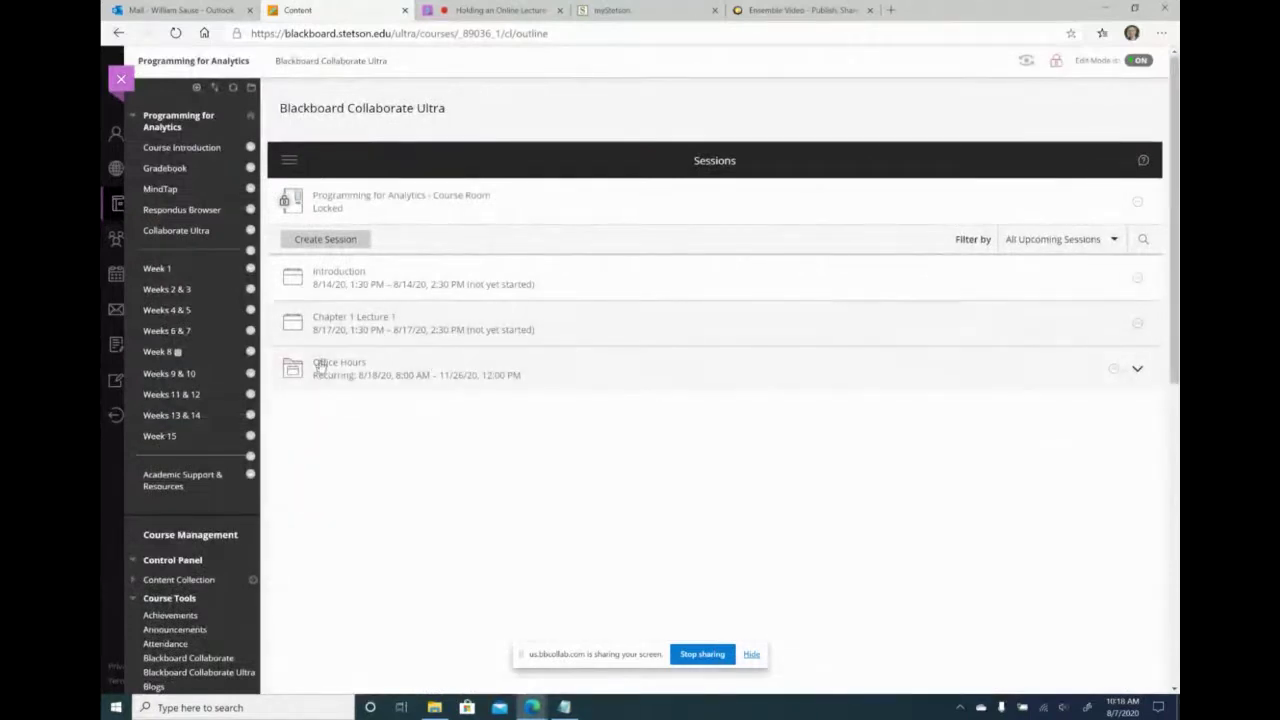
Step: Add a content area named Office Hours that is available to users, and place it below Collaborate Ultra in the course menu
left_click(196, 88)
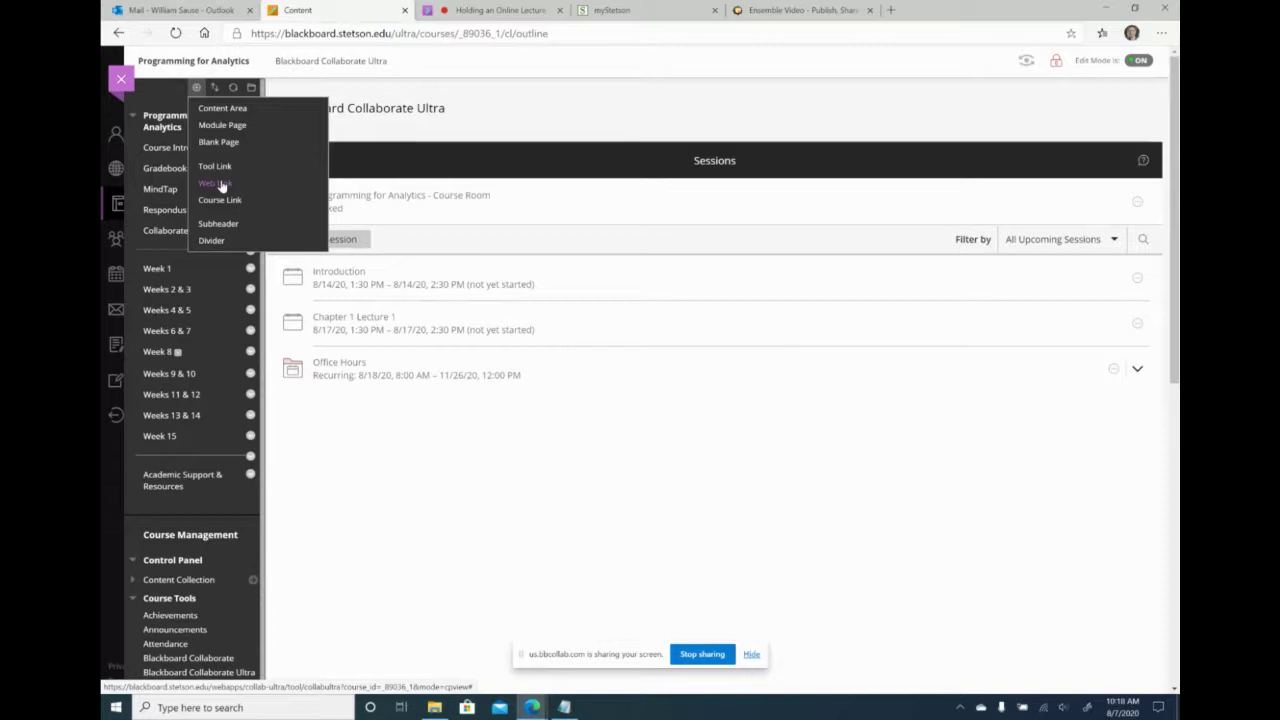
left_click(197, 89)
left_click(197, 89)
left_click(220, 108)
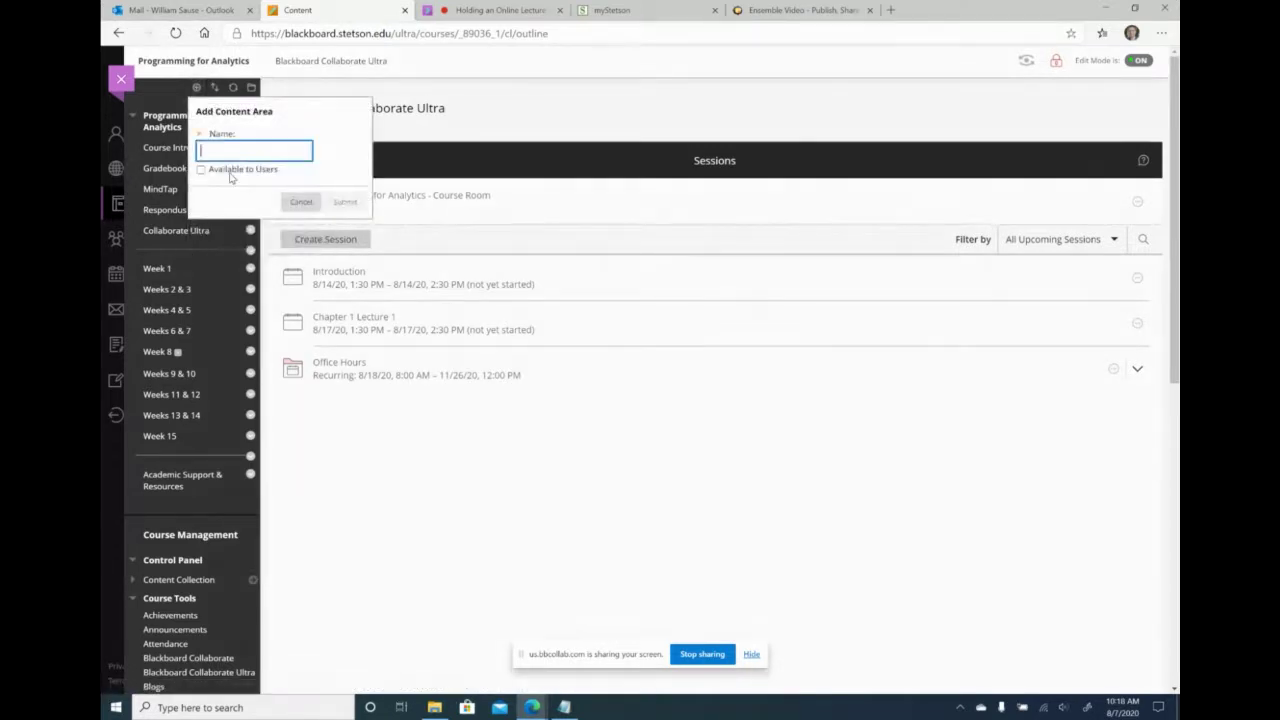
type("Office Hours")
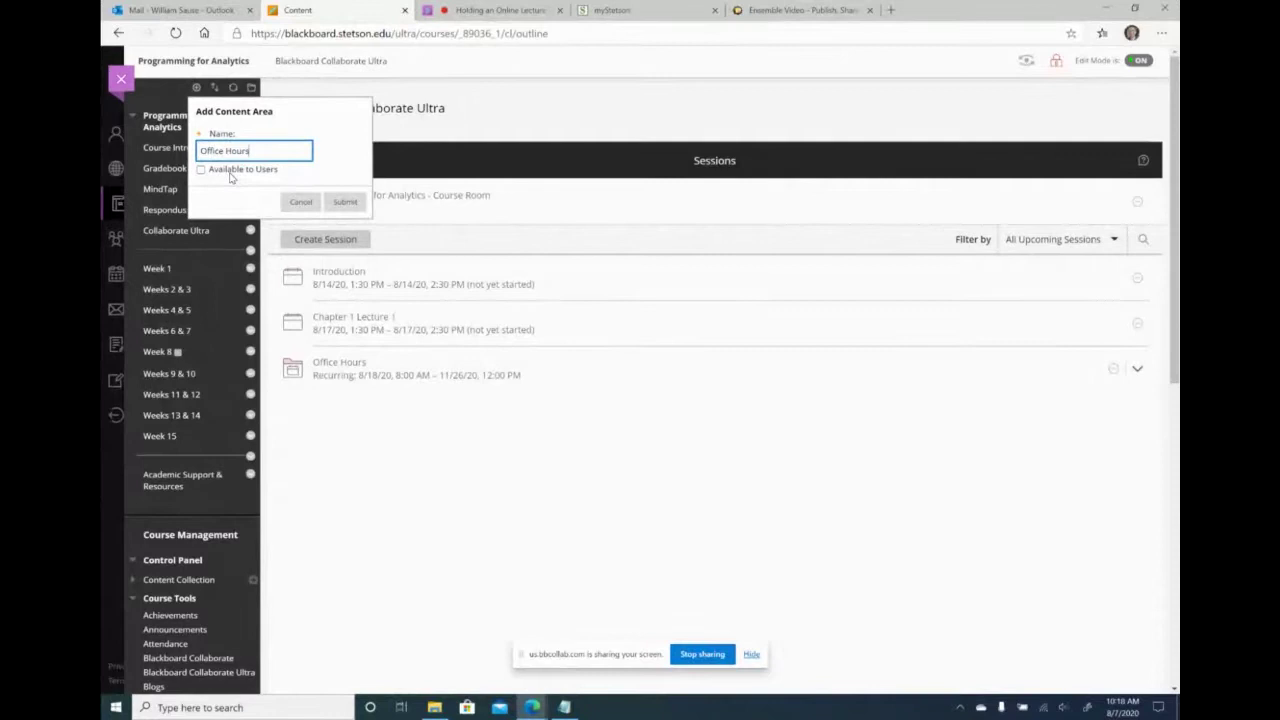
left_click(231, 170)
left_click(344, 202)
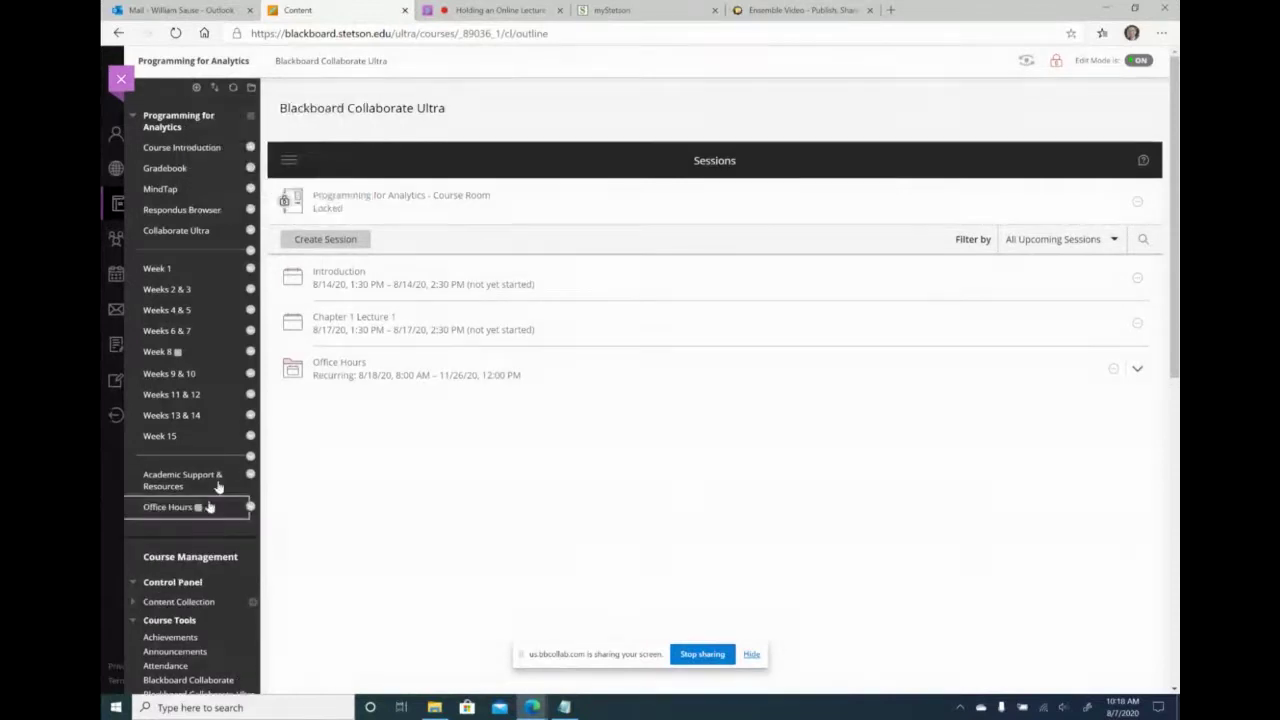
left_click_drag(135, 517, 157, 251)
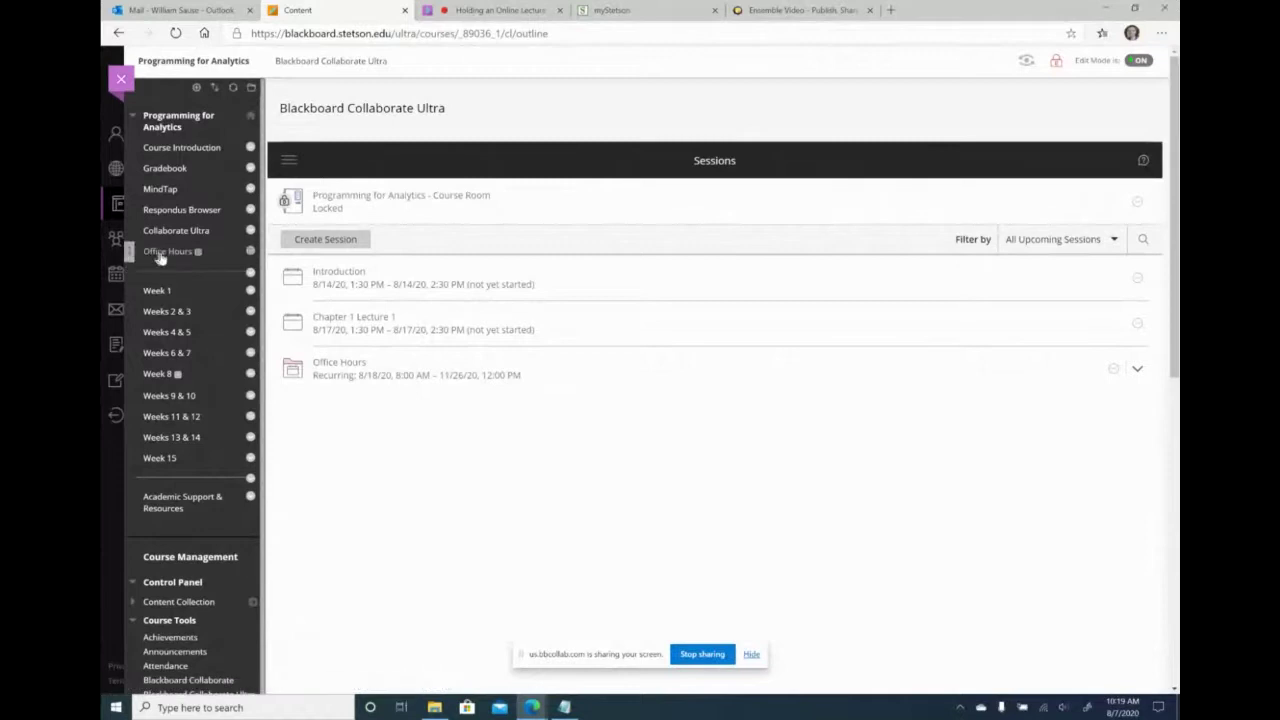
Step: Start a web link in the Office Hours area, paste the Collaborate session's guest link as its URL, and name it Office Hours
left_click(160, 252)
left_click(341, 176)
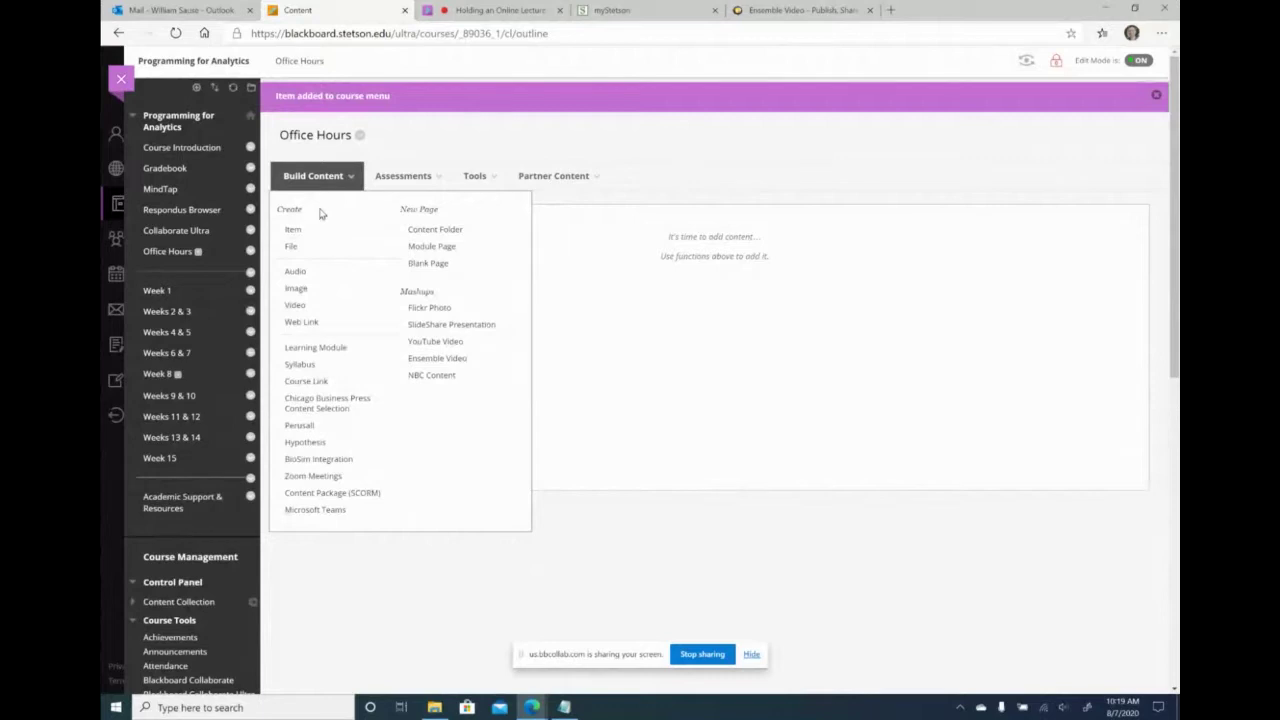
left_click(468, 178)
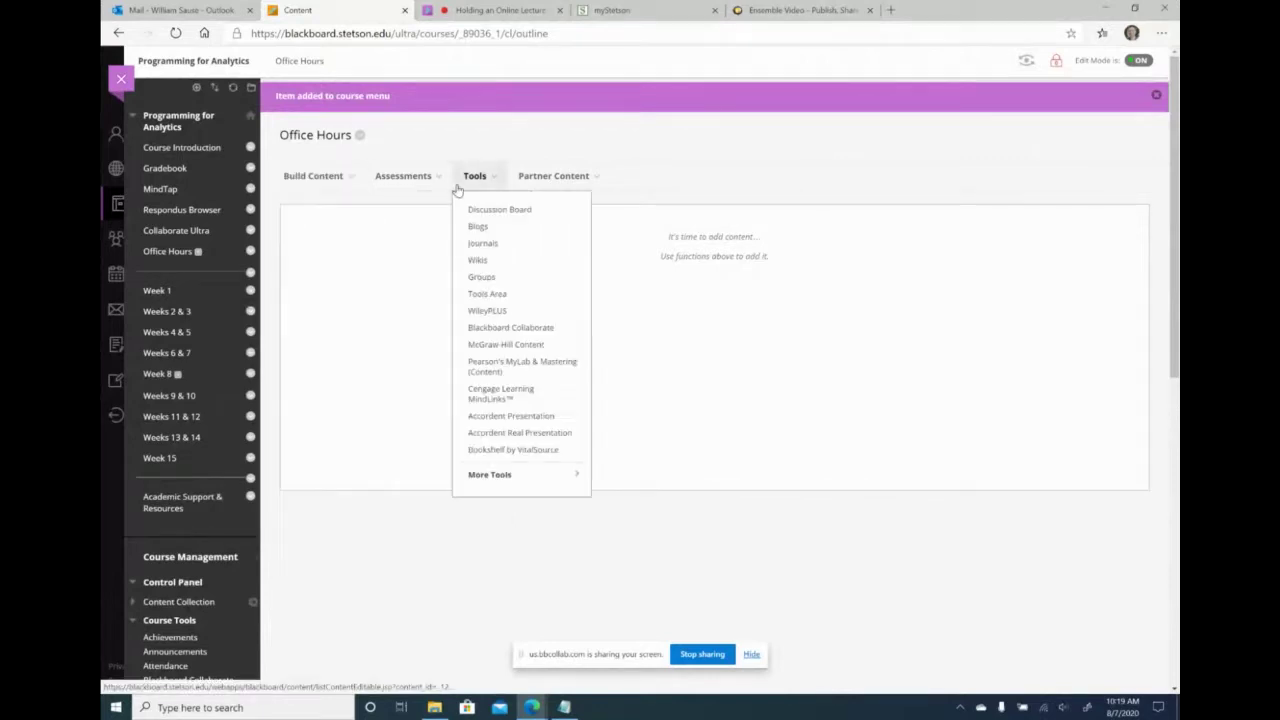
left_click(341, 186)
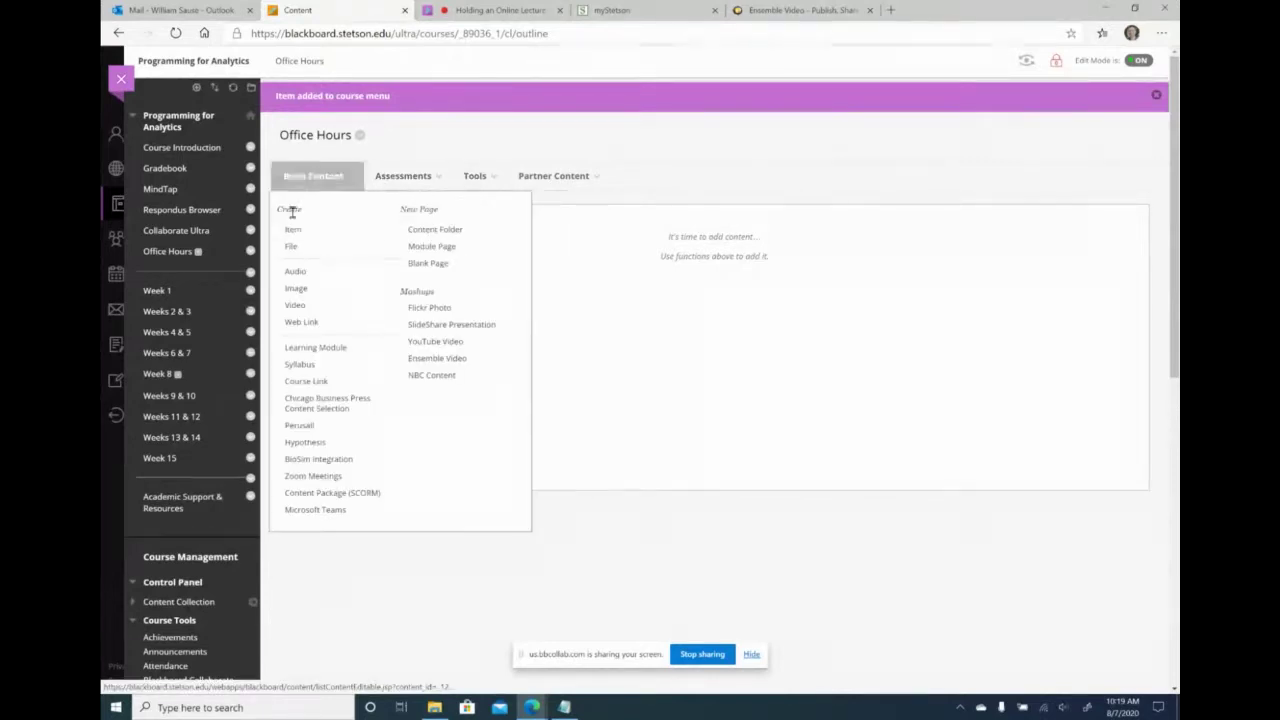
left_click(300, 322)
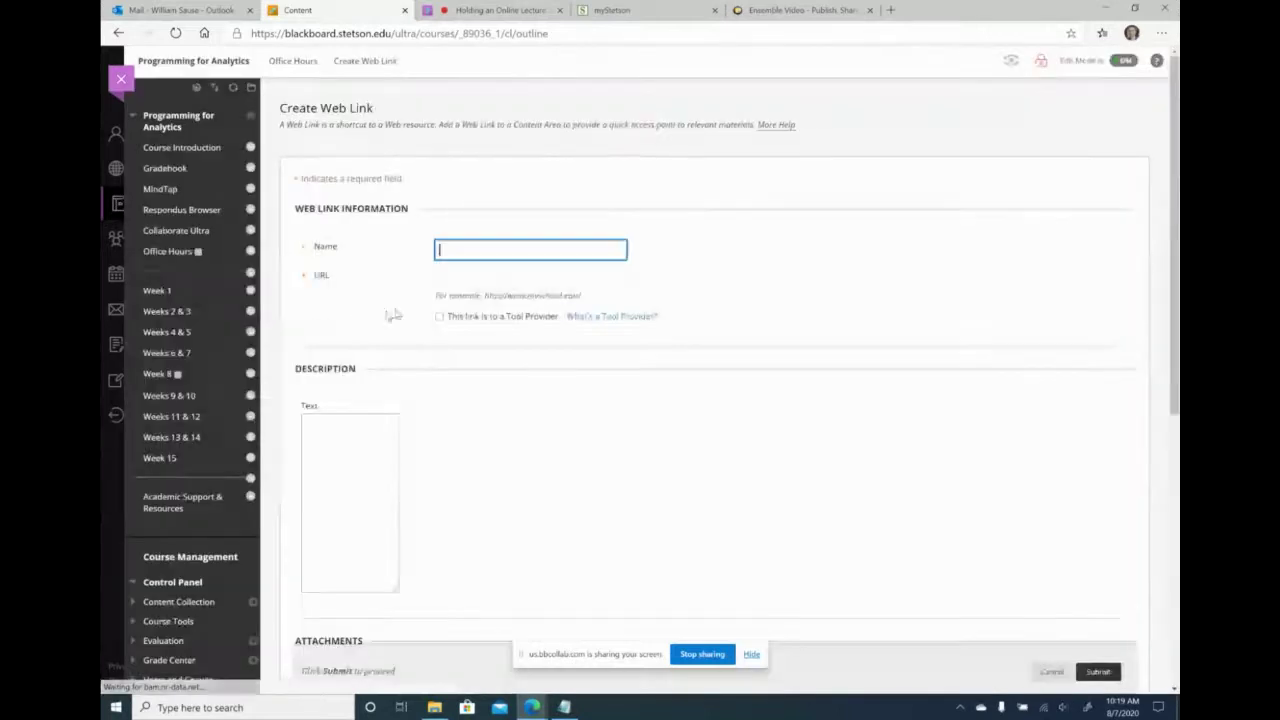
left_click(465, 284)
left_click(467, 324)
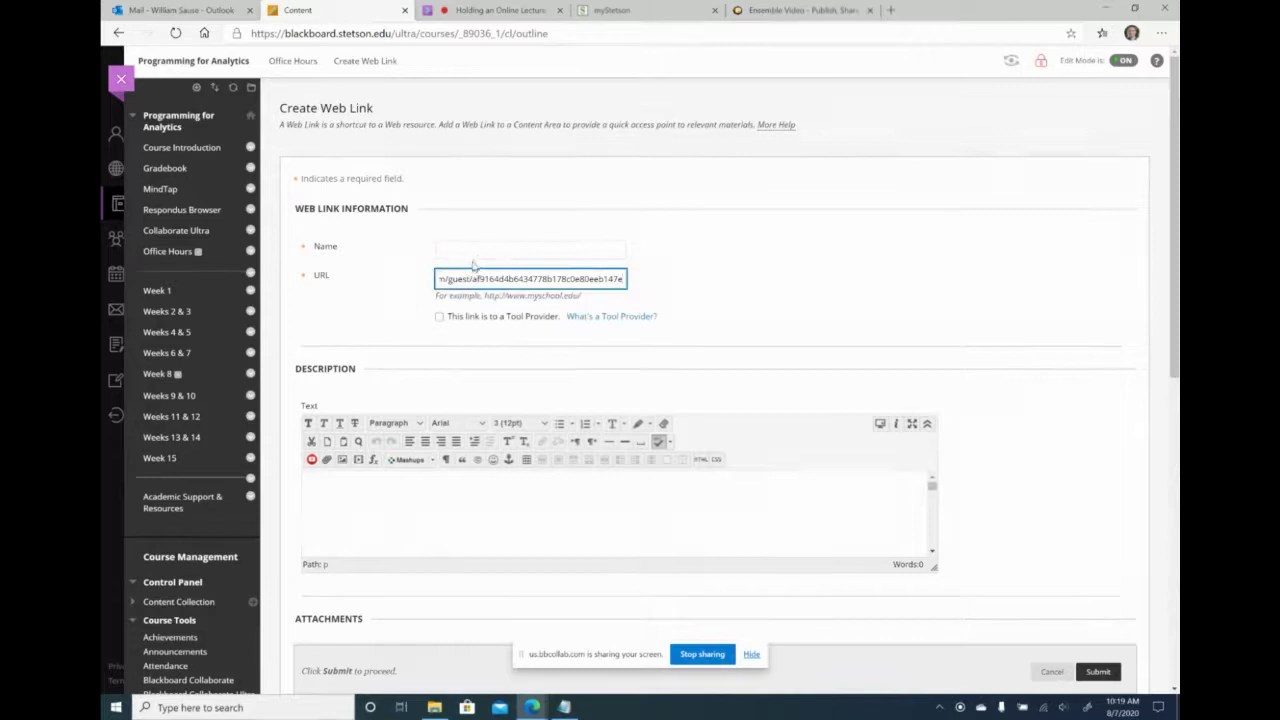
left_click(476, 251)
type("Office Hours")
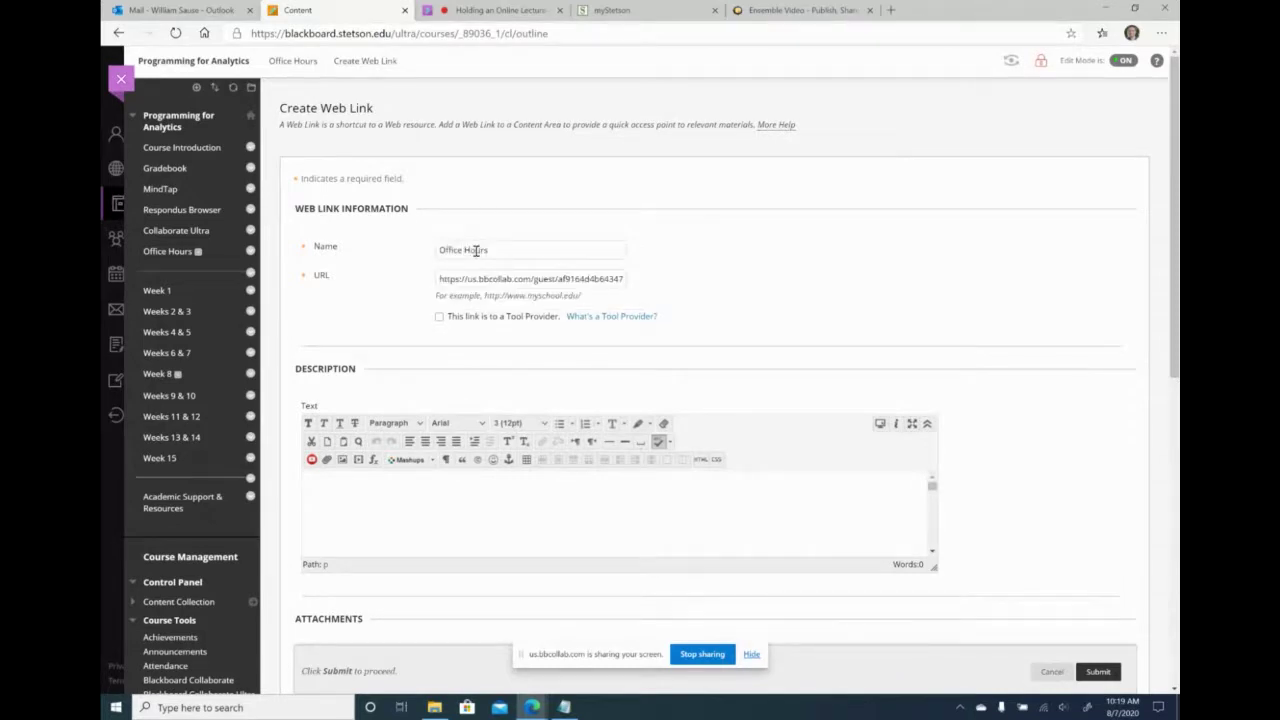
Step: Enter the web link's description as "Office hours occur every Tuesday and Thursday from 8:00am to noon."
left_click(487, 488)
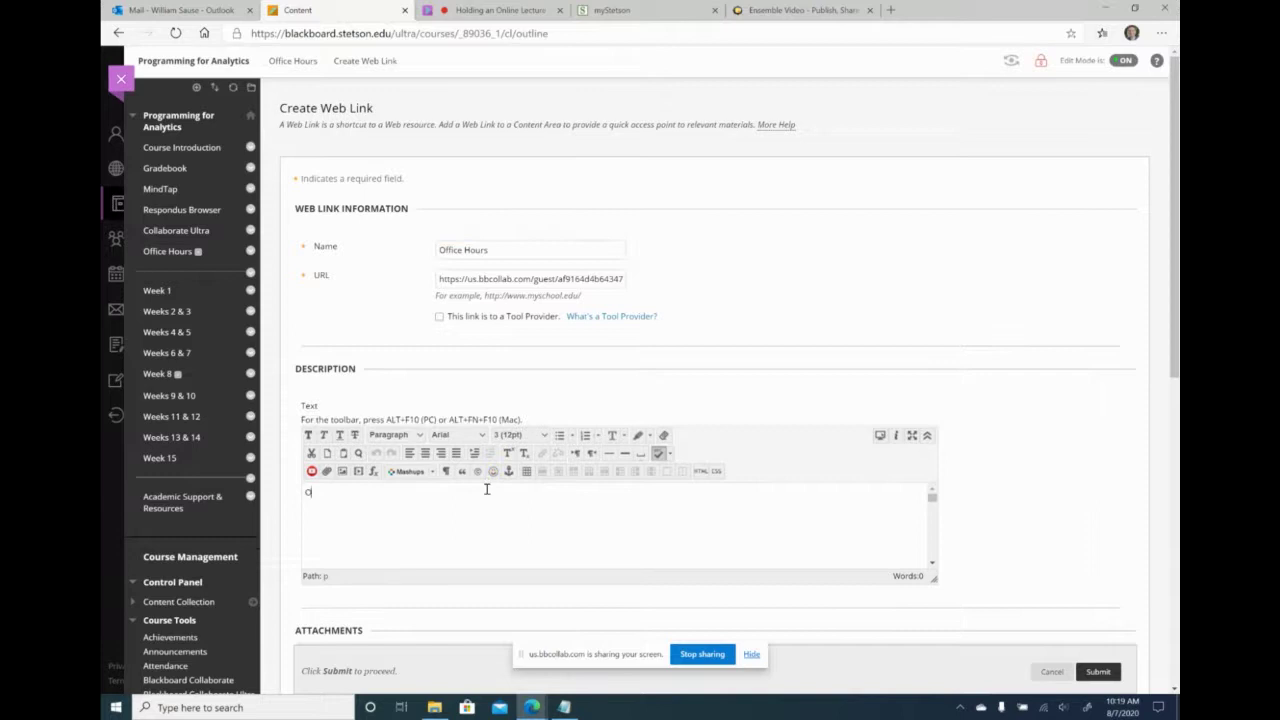
type("Office hours off")
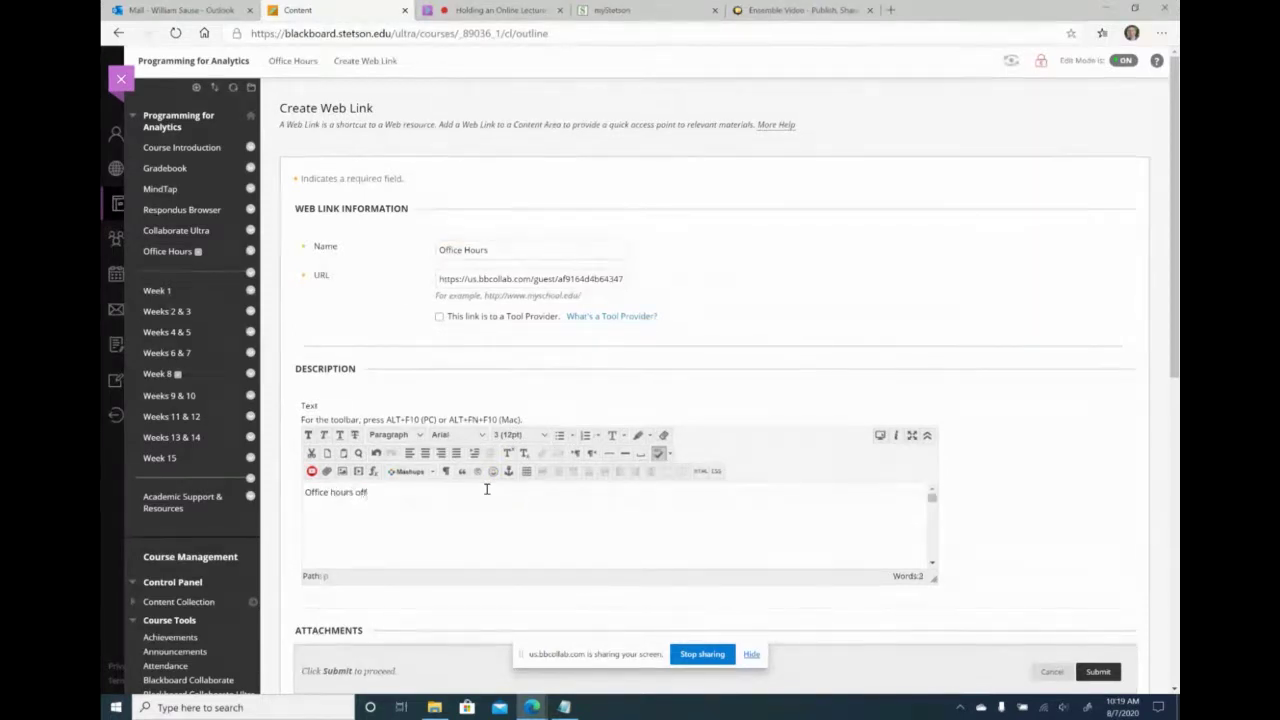
type("cur")
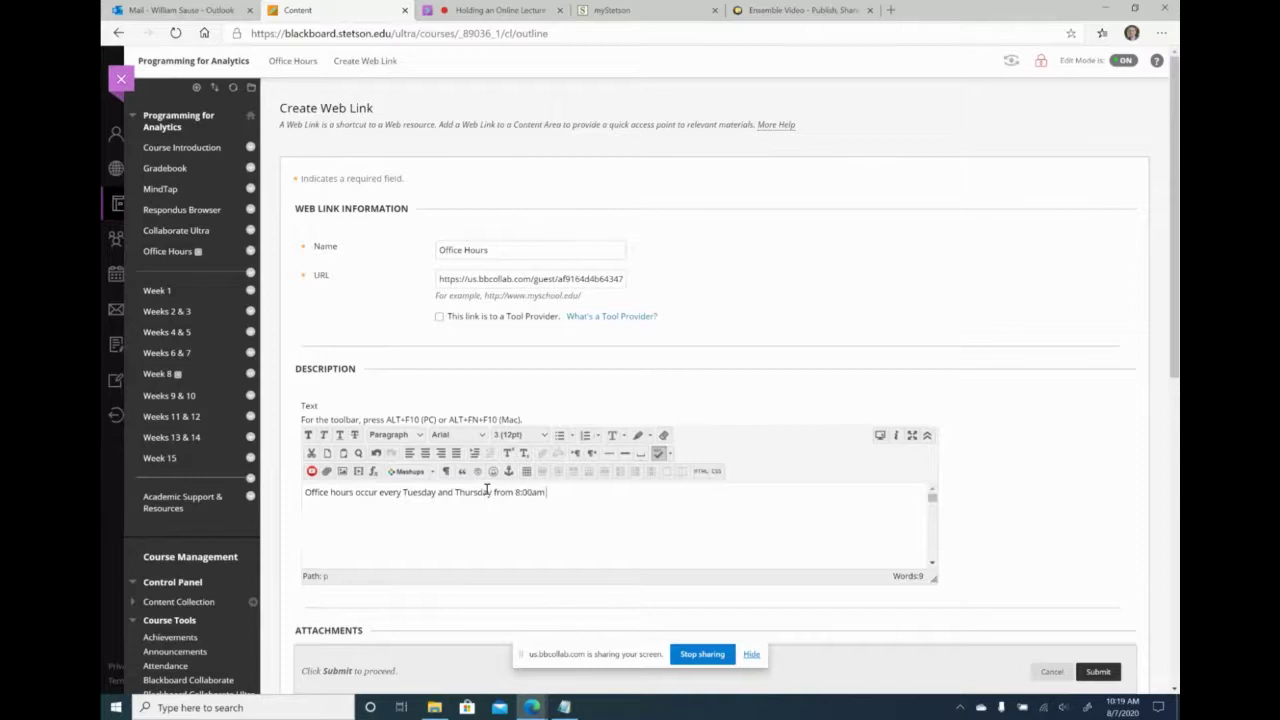
type("to noon.")
Step: Set the description text to font size 5 (18pt) and submit the Office Hours web link
left_click_drag(610, 493, 262, 497)
left_click(539, 436)
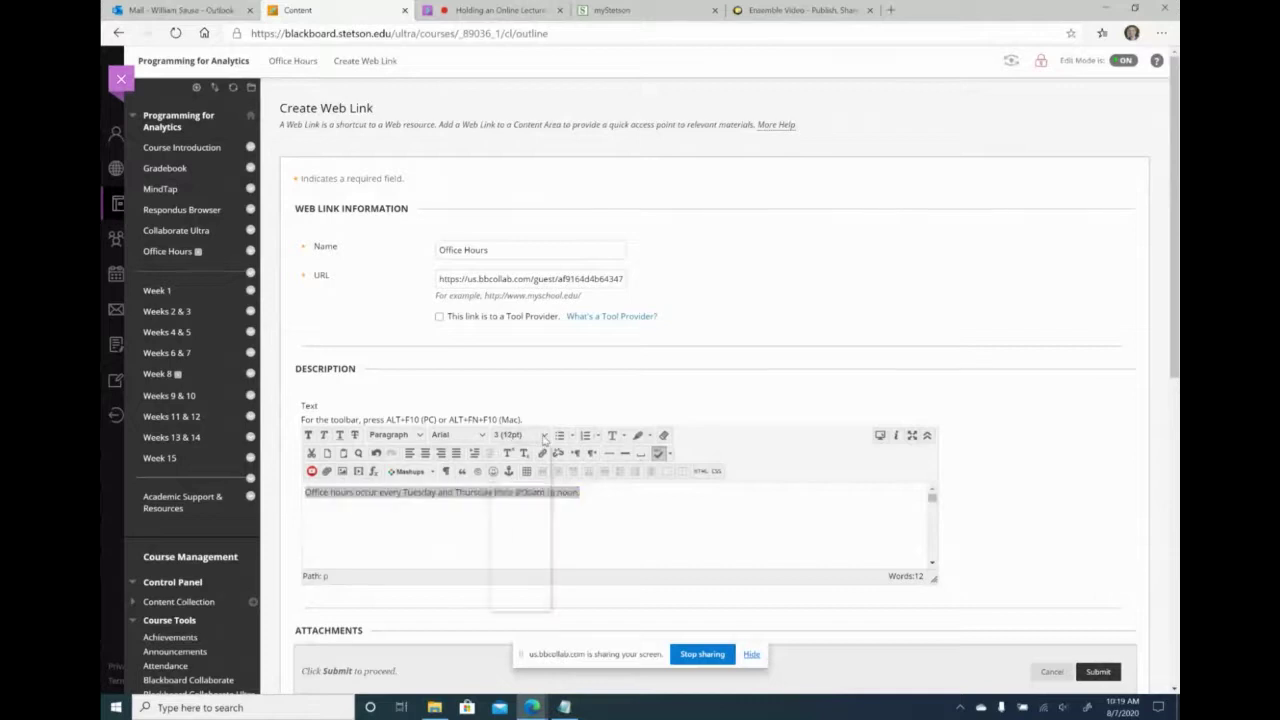
left_click(499, 558)
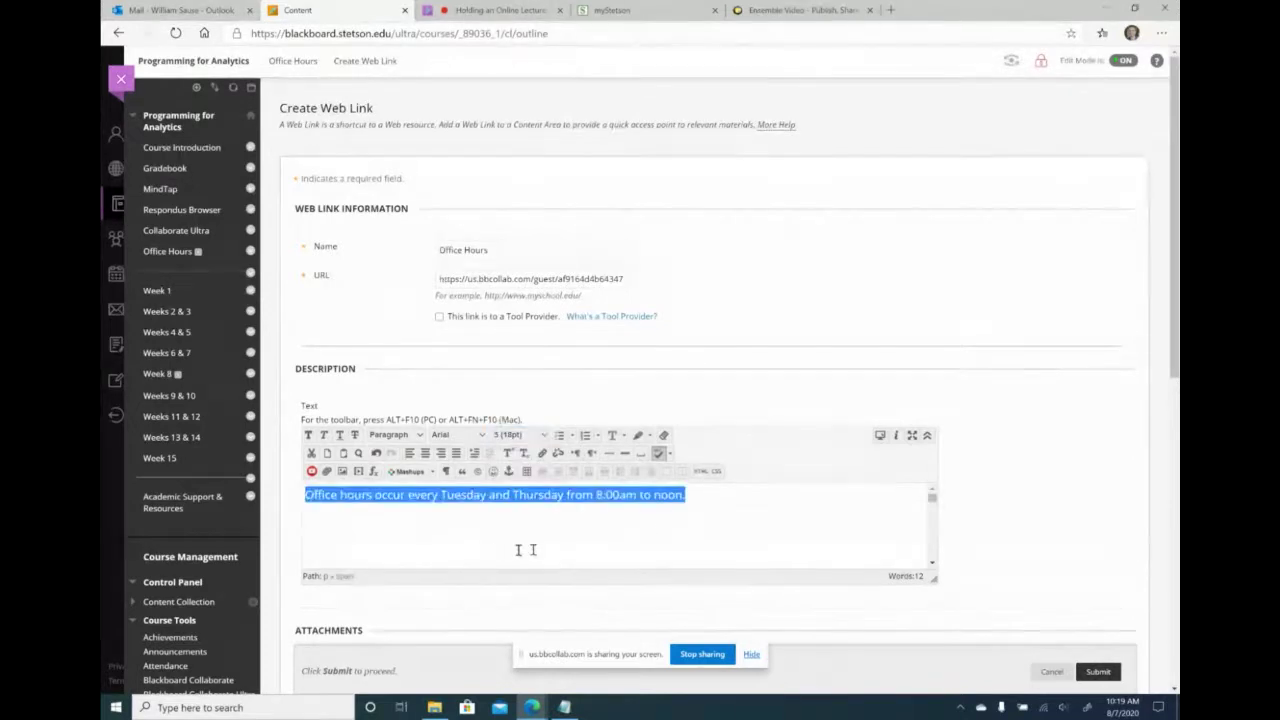
left_click(815, 505)
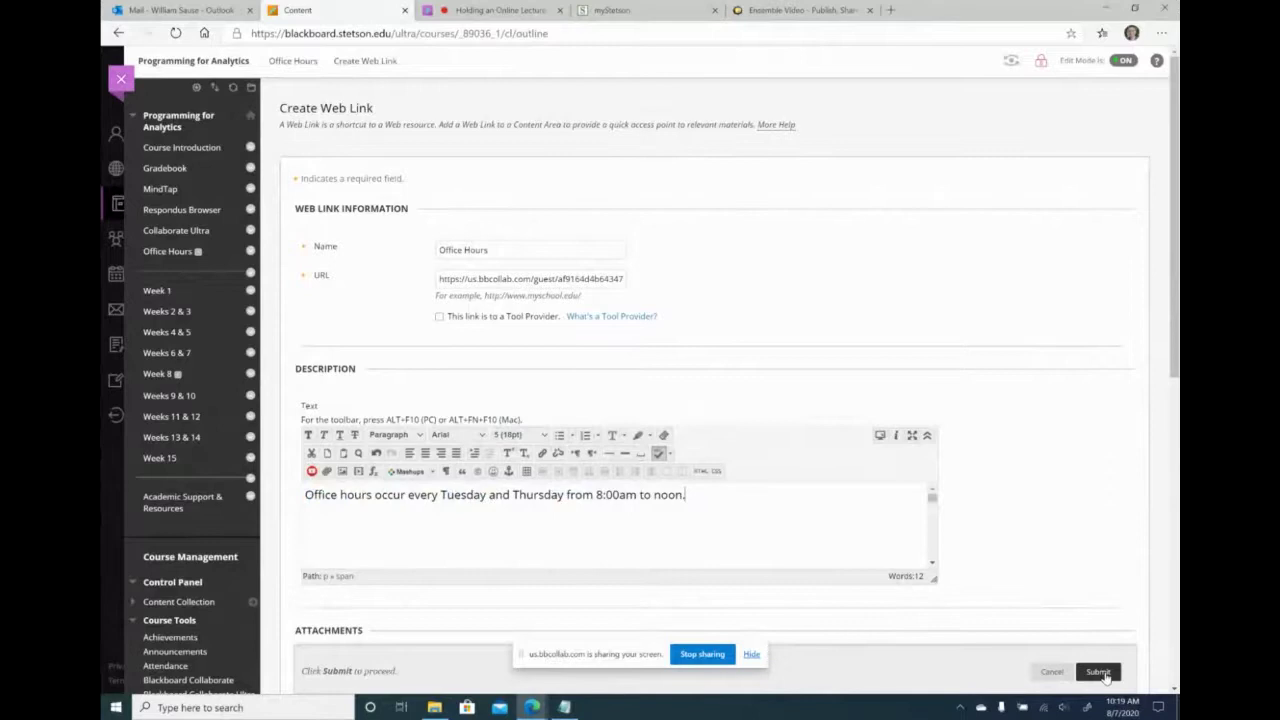
left_click(1098, 672)
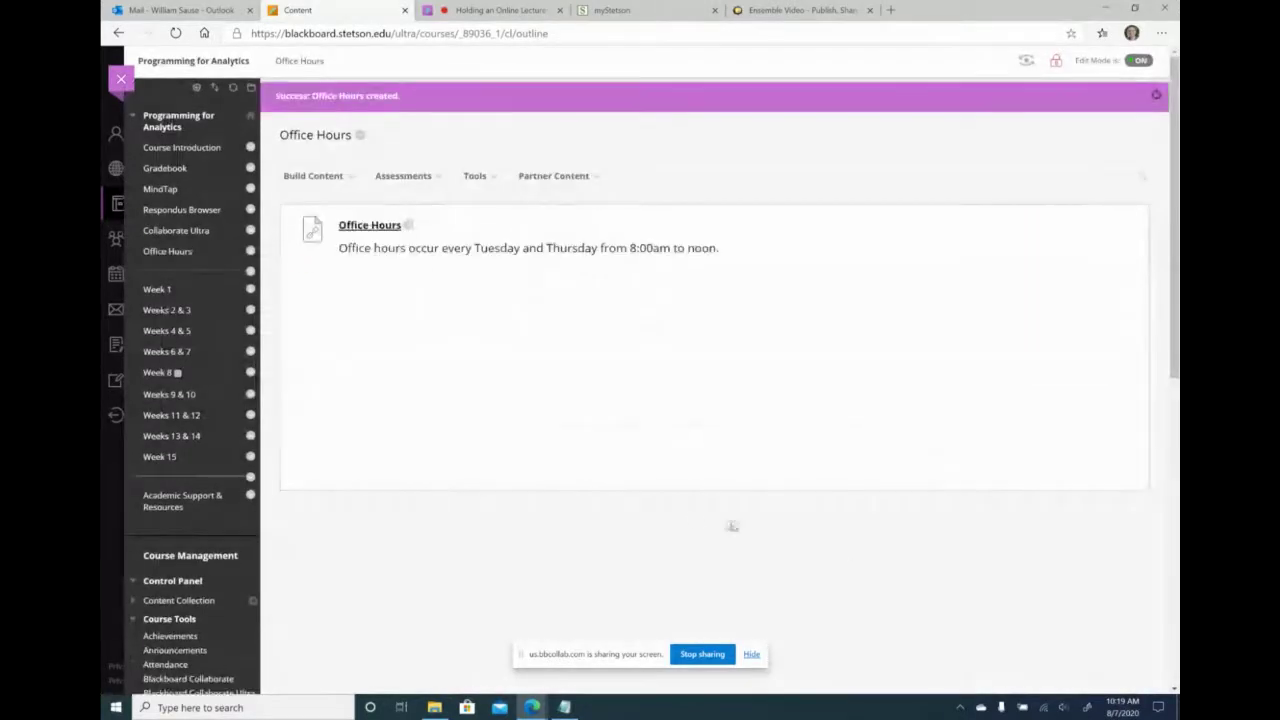
Step: View the Office Hours area, check the chat question in the live Collaborate session, and return to the course
left_click(179, 253)
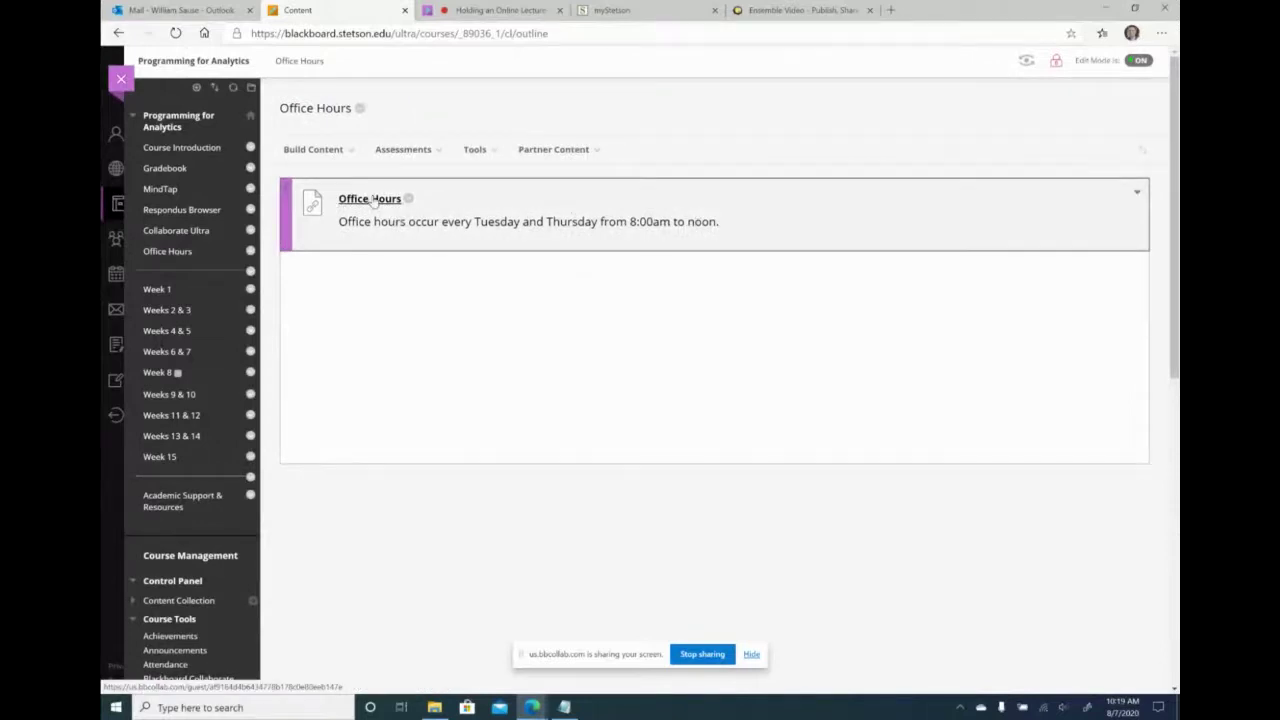
left_click(490, 10)
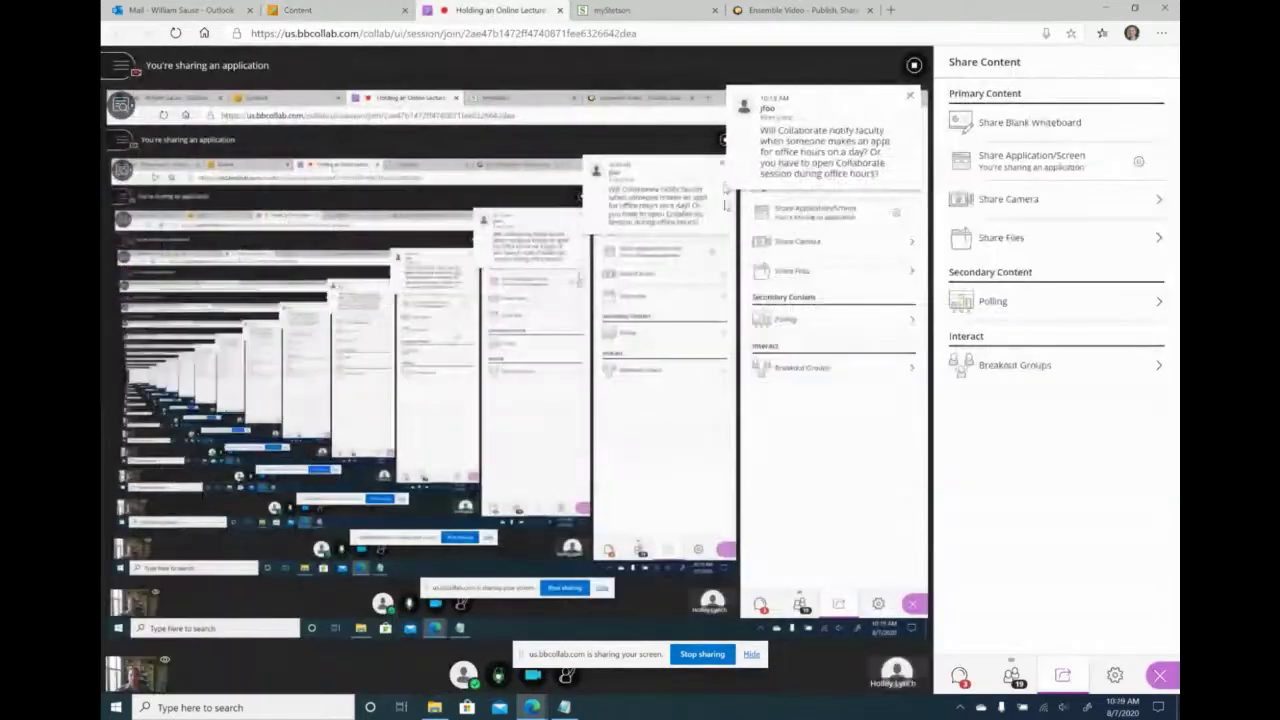
left_click(380, 12)
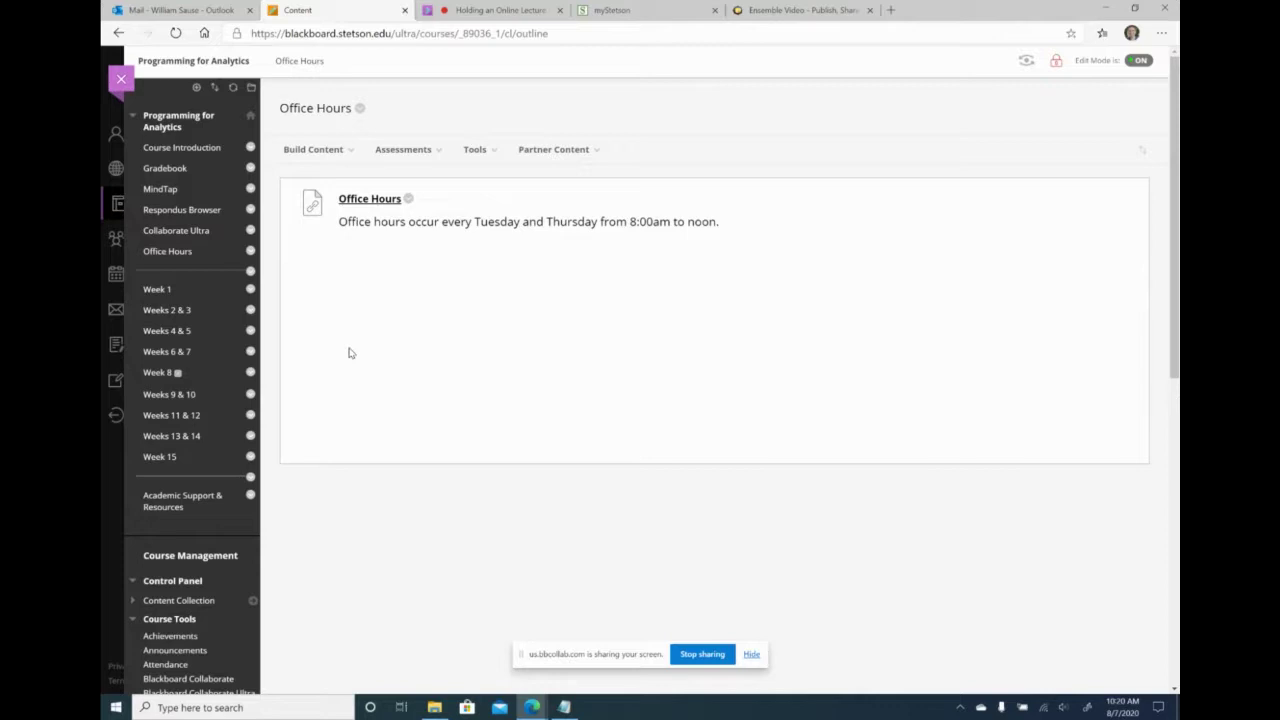
left_click(194, 89)
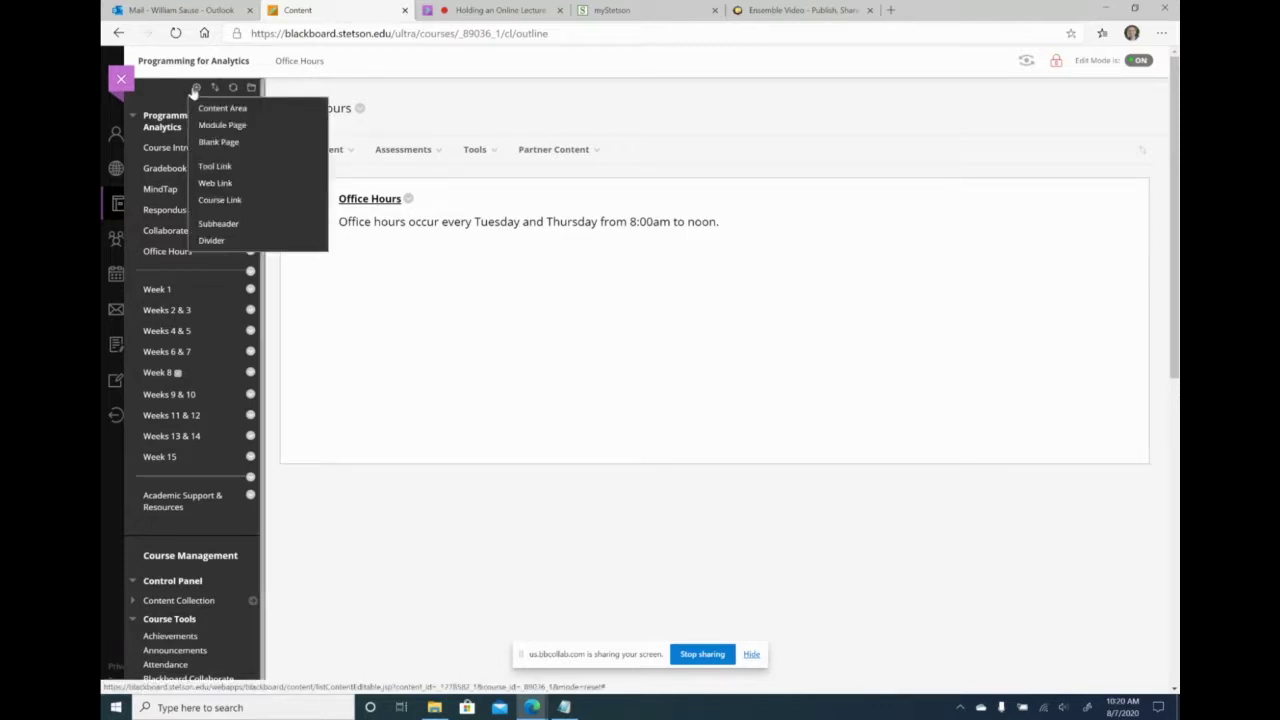
left_click(210, 168)
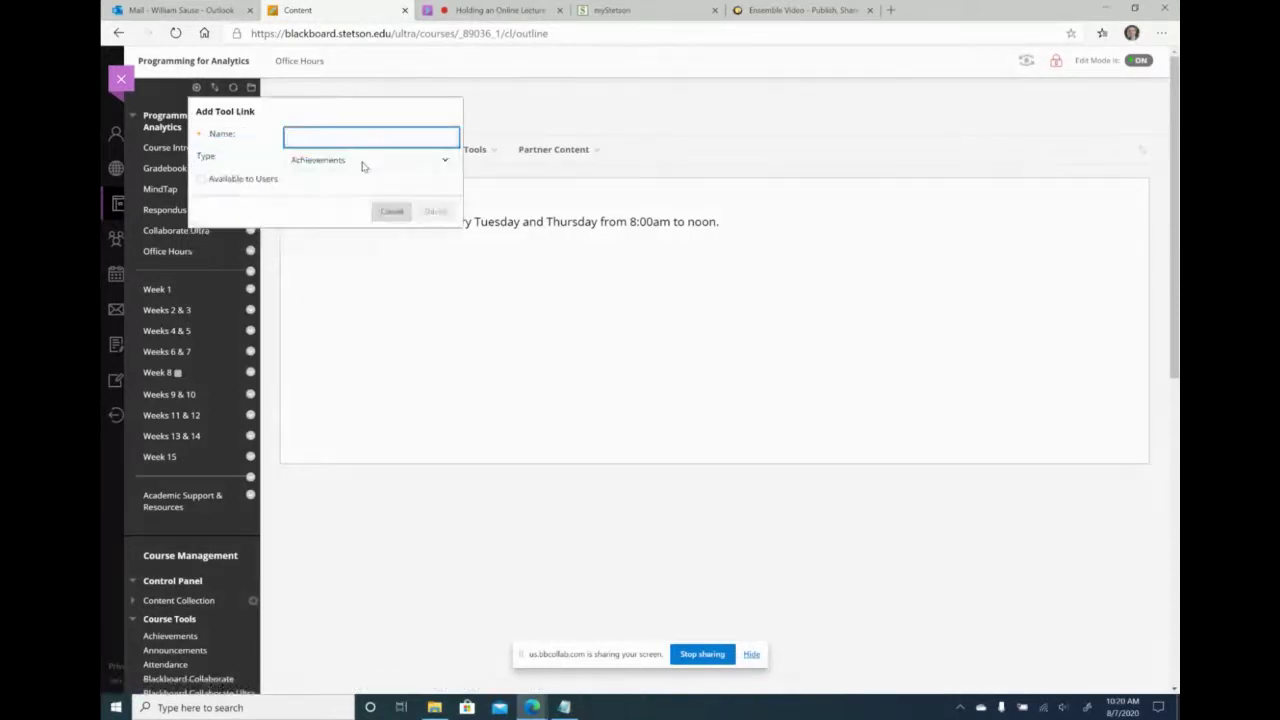
left_click(362, 161)
scroll(378, 352, "down", 3)
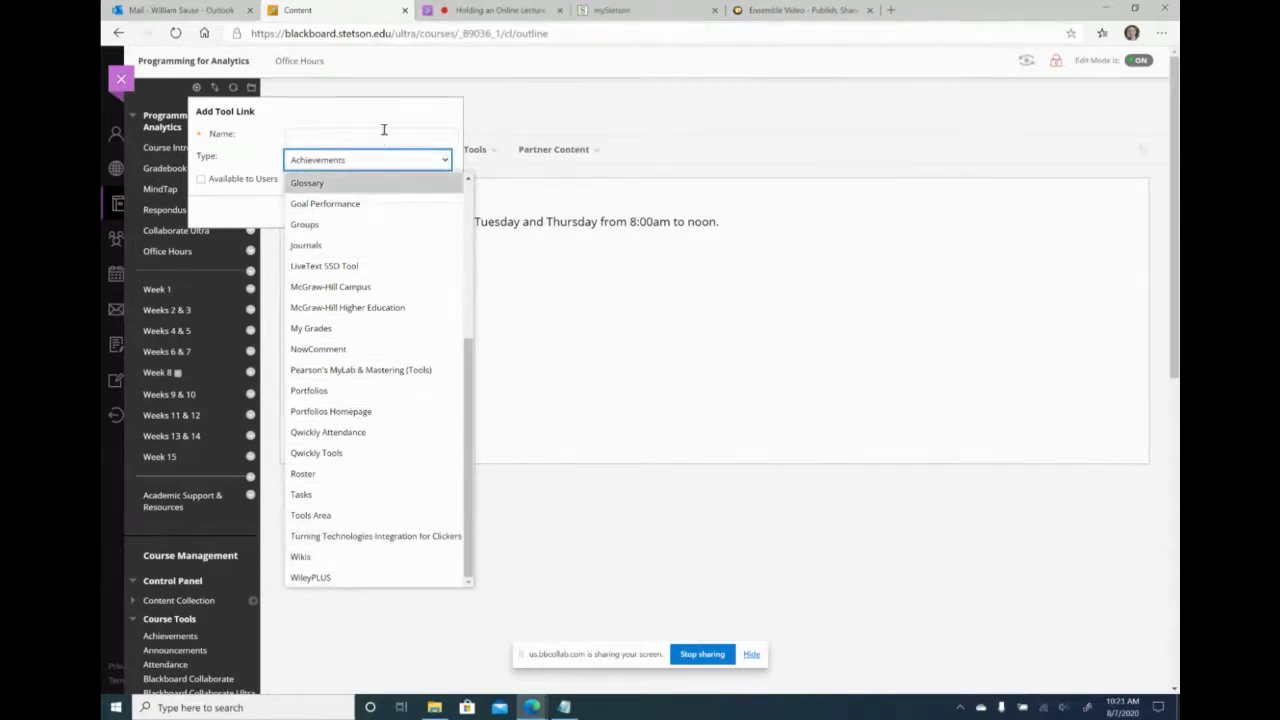
scroll(380, 341, "up", 1)
scroll(380, 341, "up", 3)
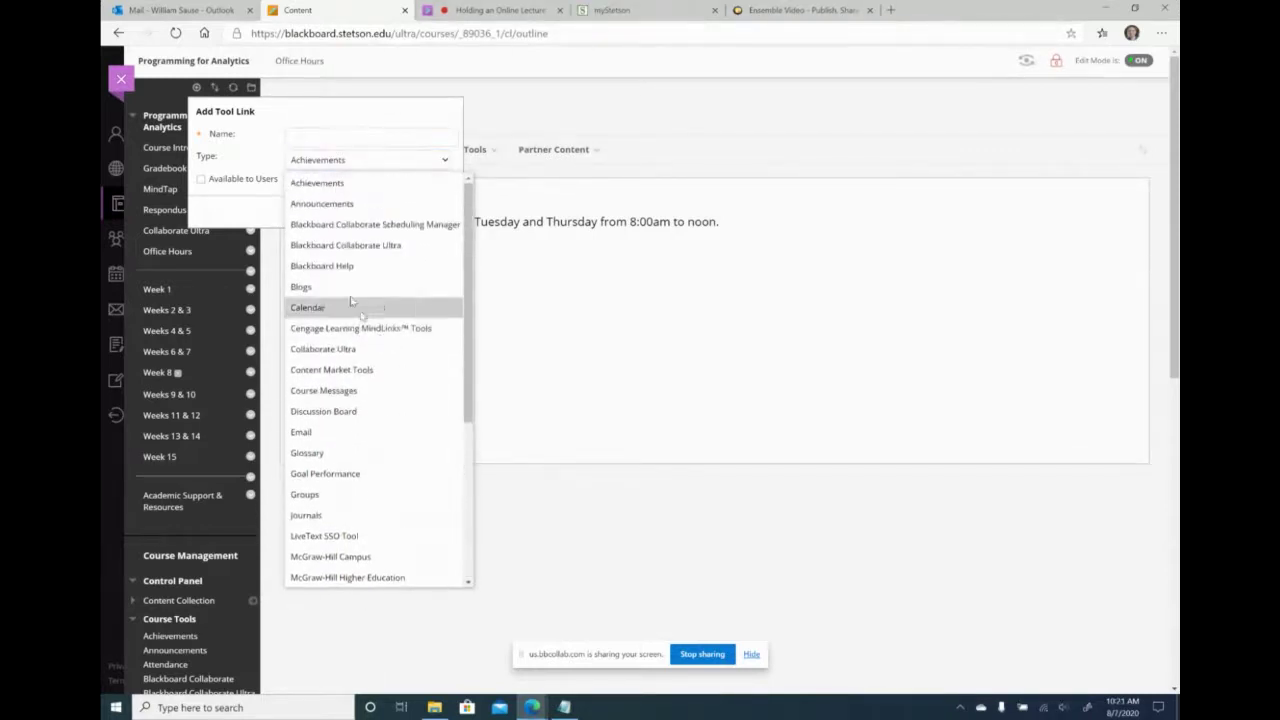
left_click(417, 134)
left_click(392, 213)
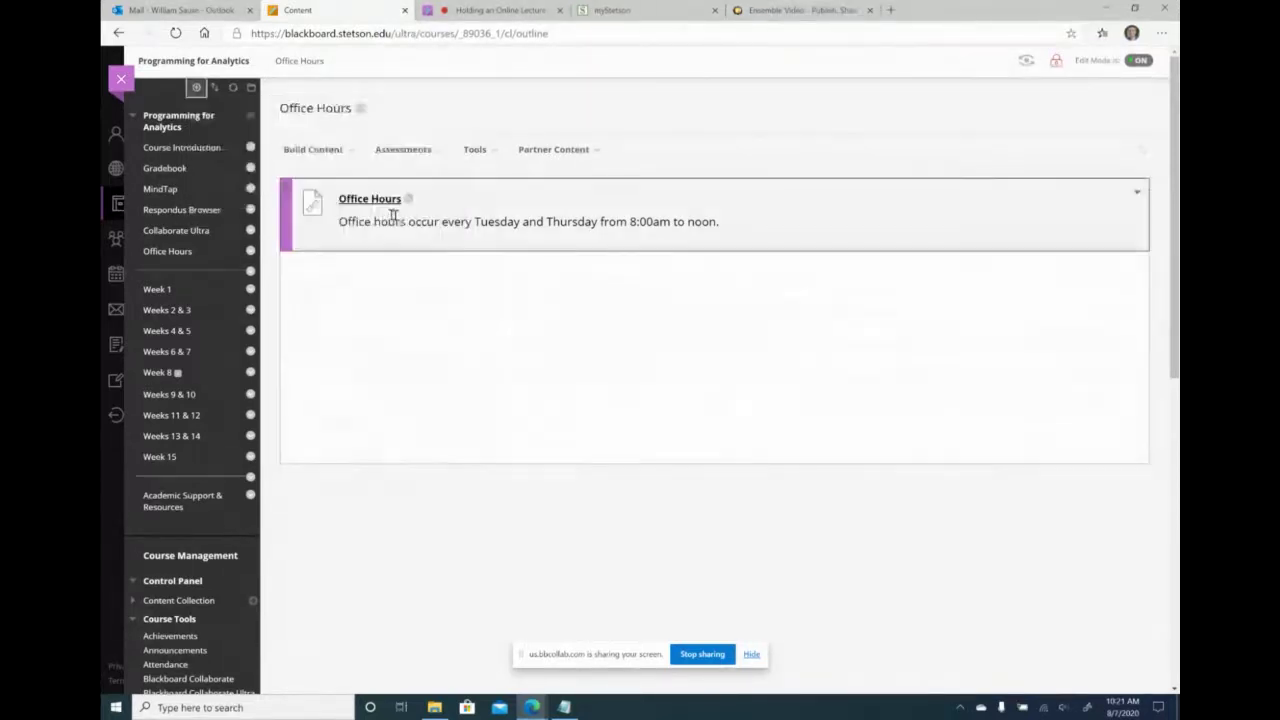
Step: Add a content area named Class Meetings that is available to users, and place it below Office Hours in the course menu
left_click(196, 87)
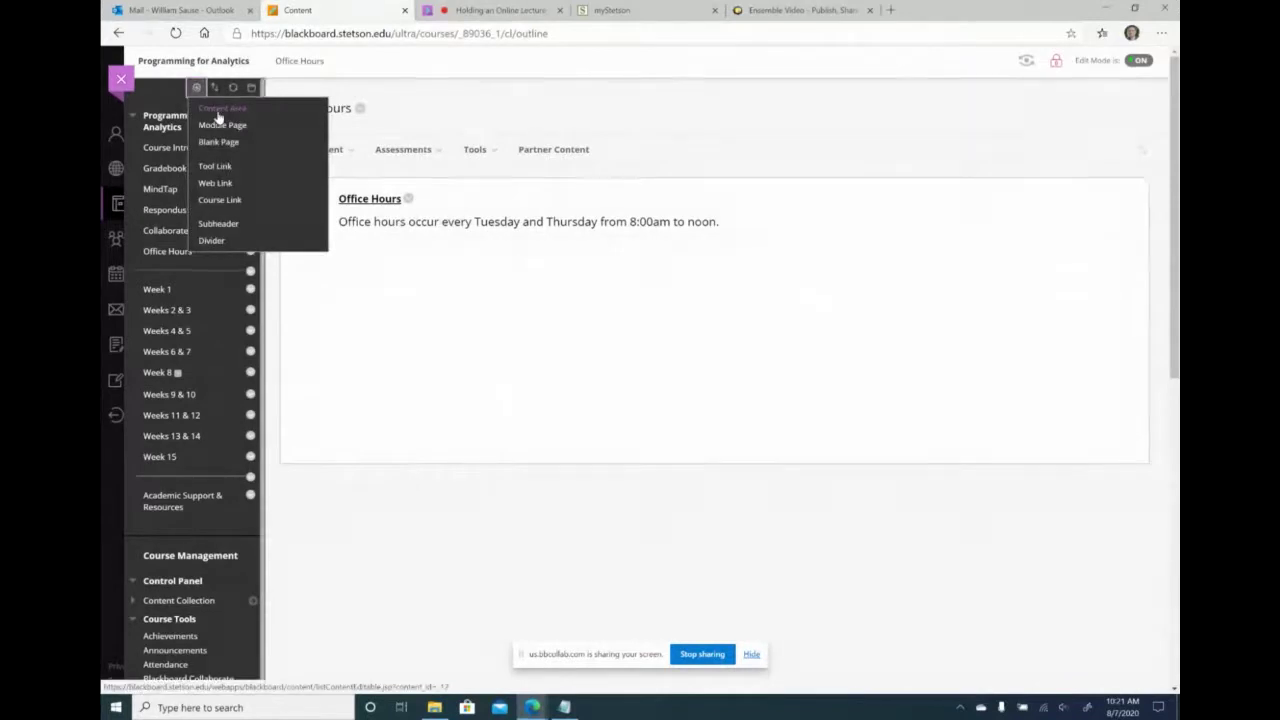
left_click(218, 110)
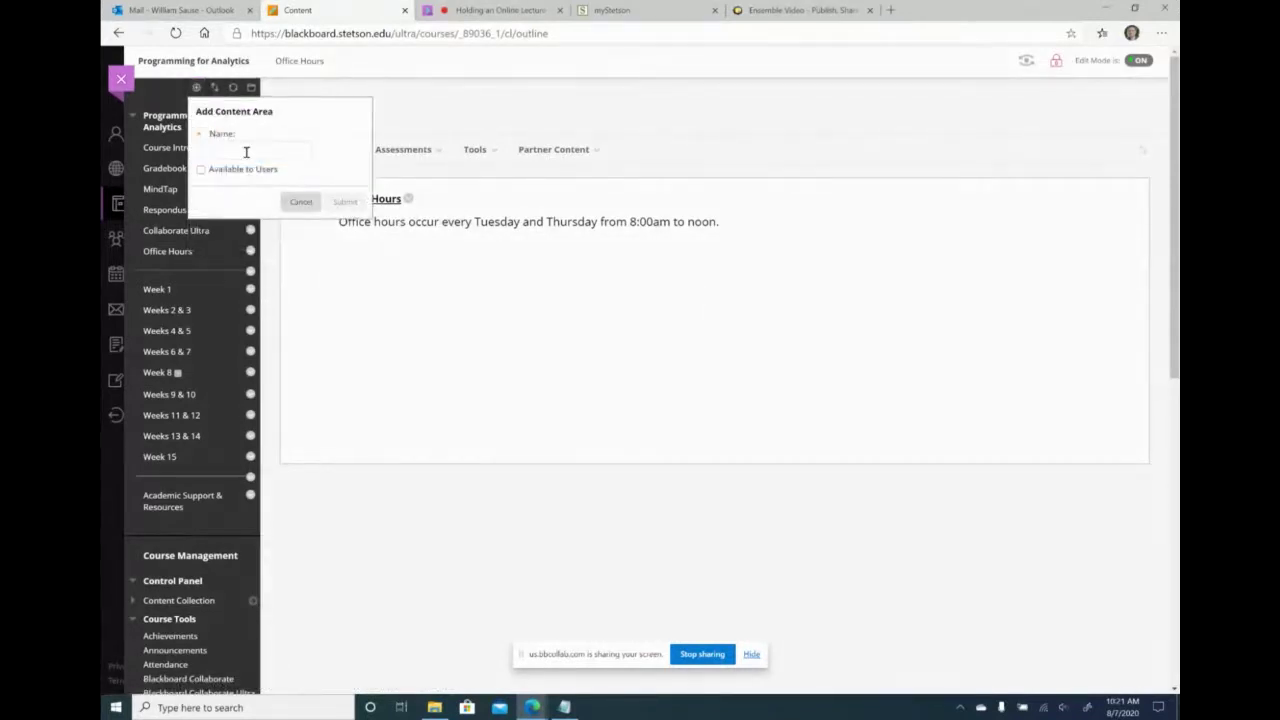
type("Class Meetings")
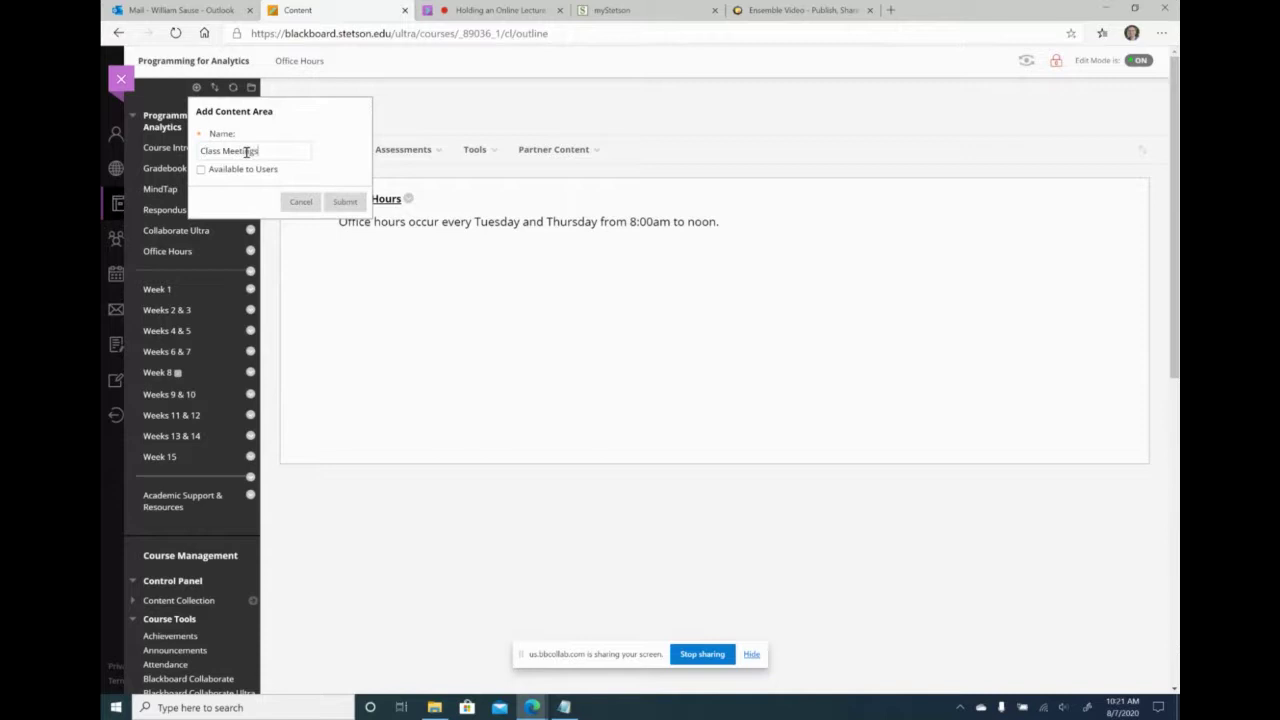
left_click(243, 169)
left_click(341, 204)
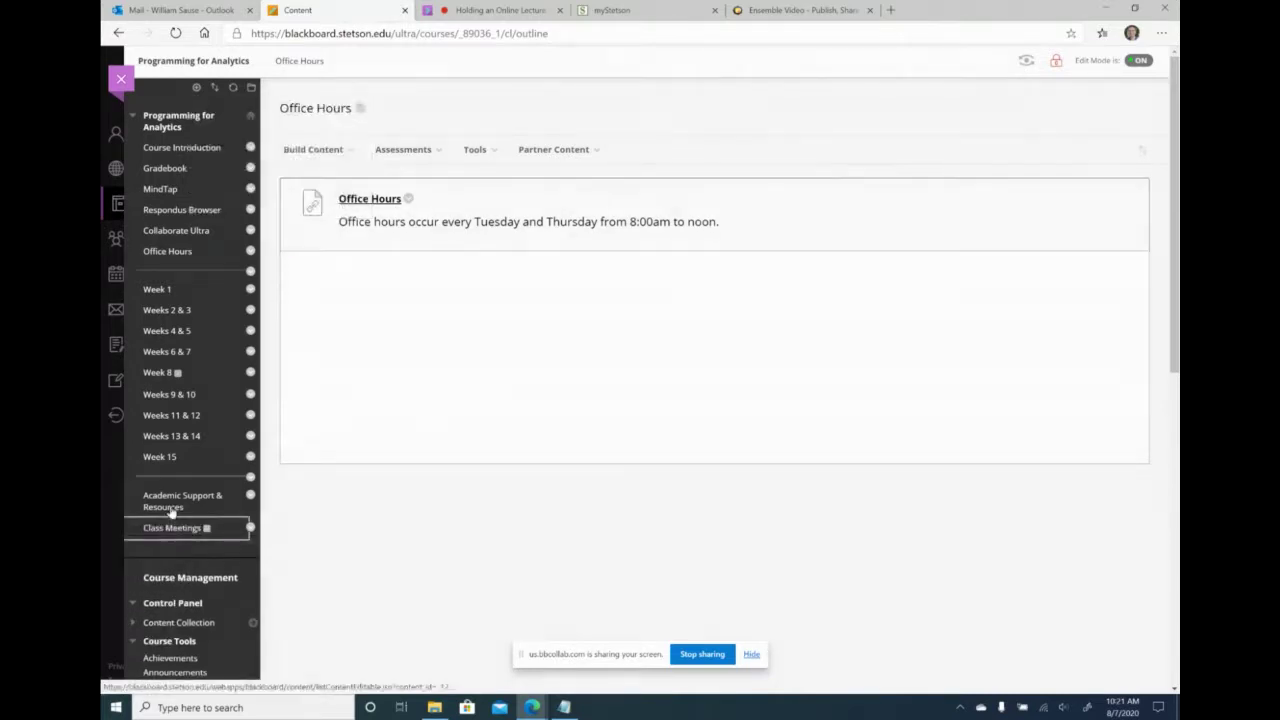
left_click_drag(129, 531, 135, 272)
Step: Create a Zoom Meetings item named Class Meetings in the Class Meetings content area
left_click(175, 272)
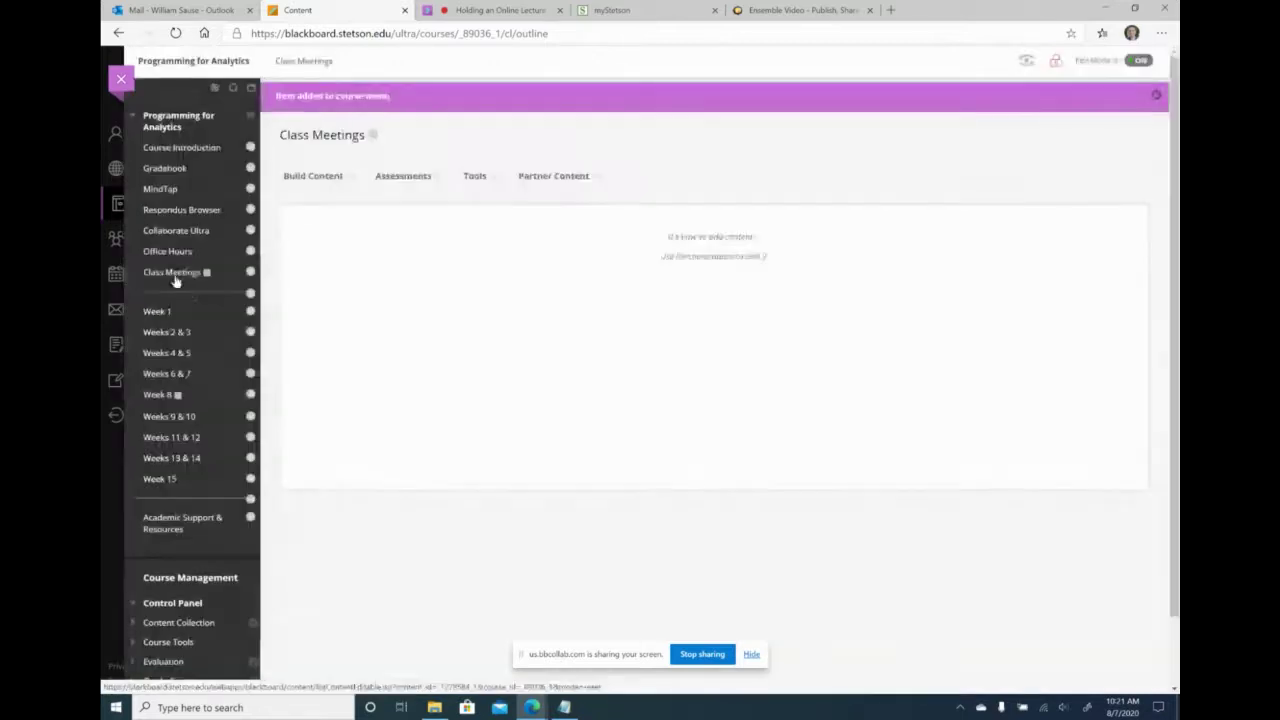
left_click(405, 176)
left_click(313, 176)
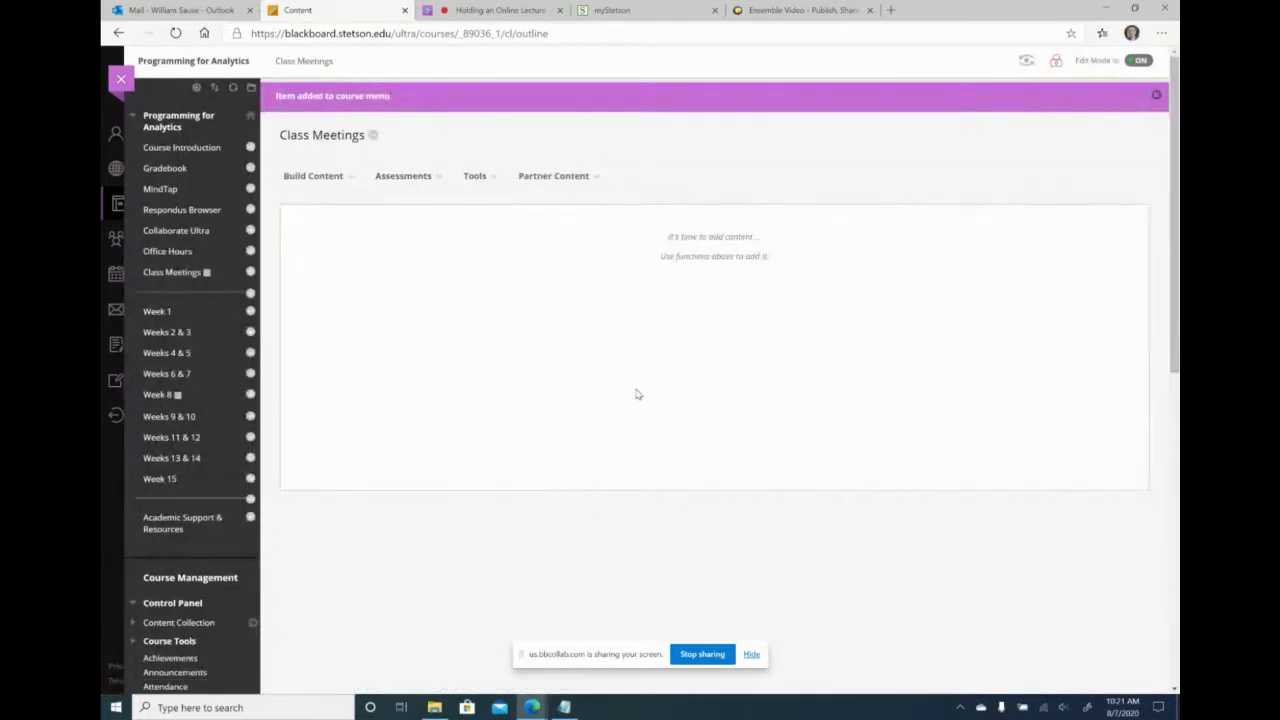
left_click(325, 178)
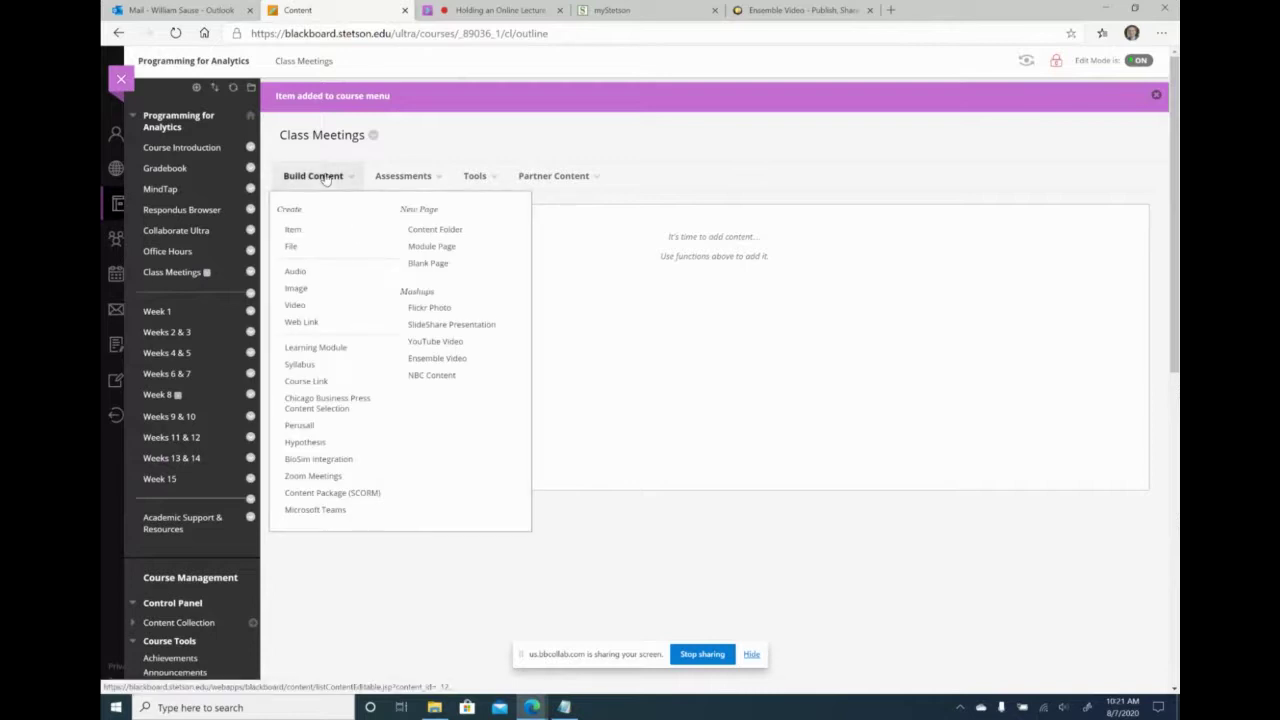
left_click(322, 478)
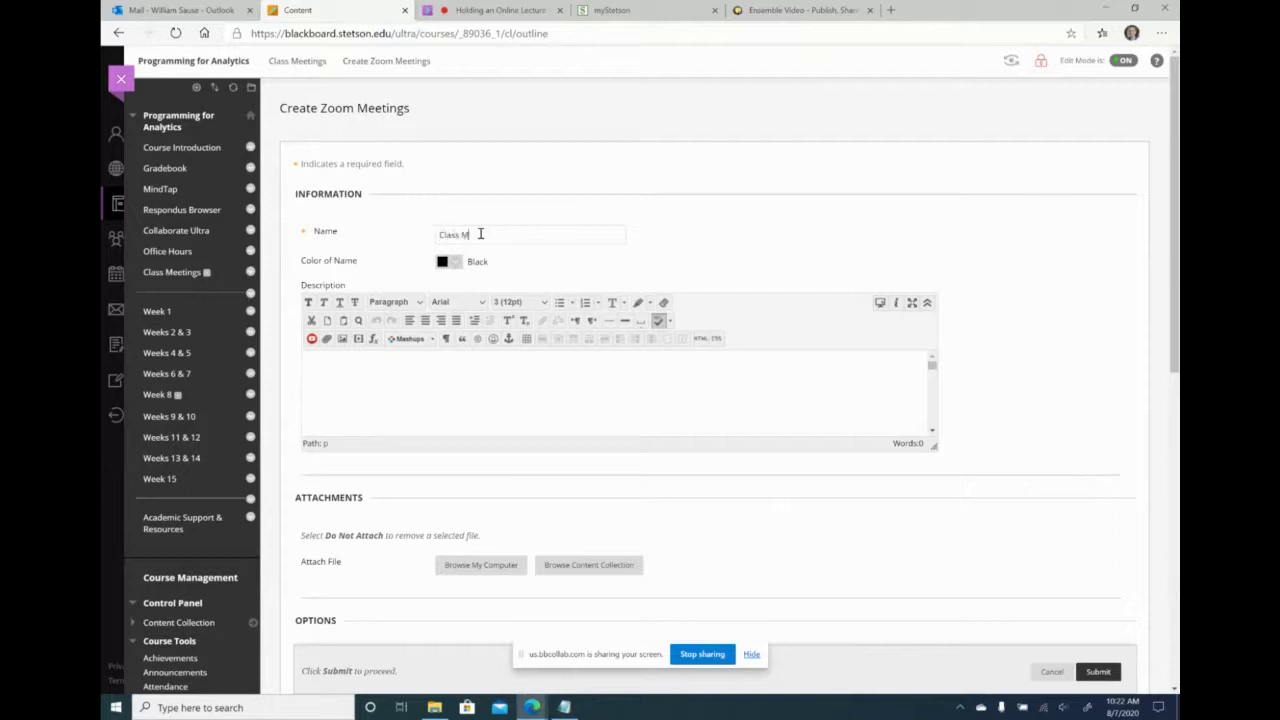
left_click(480, 234)
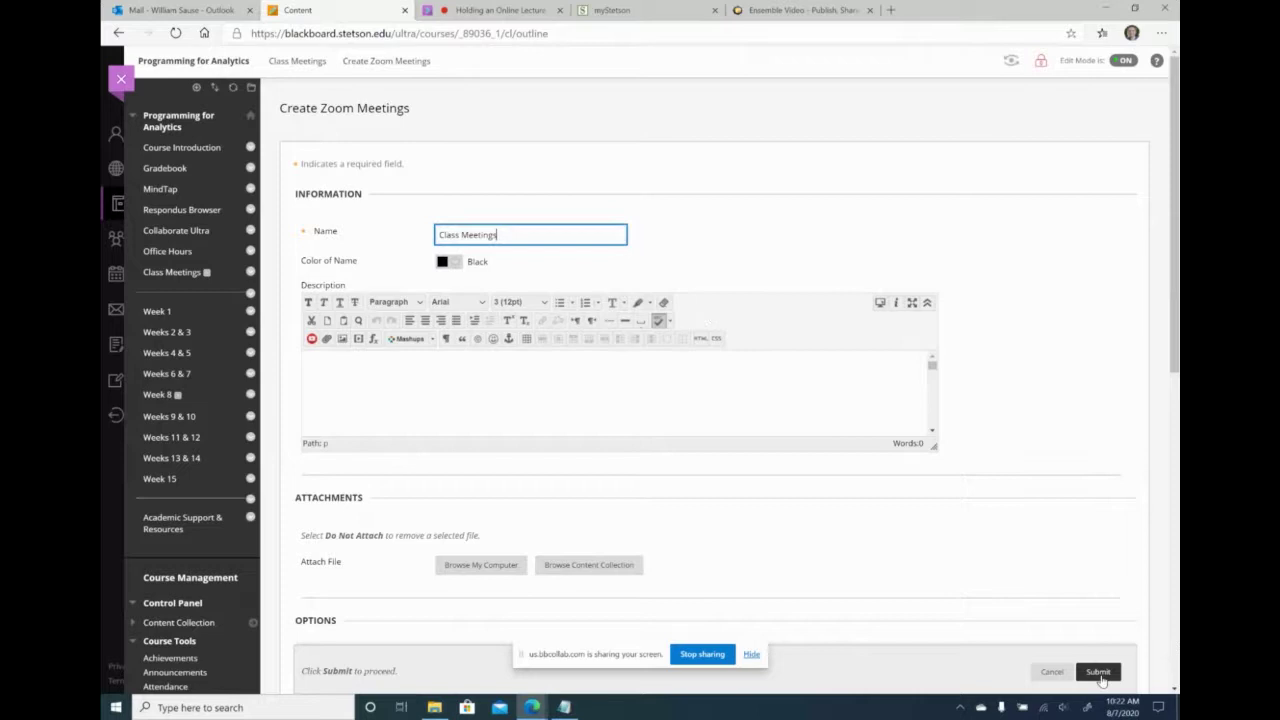
left_click(1099, 673)
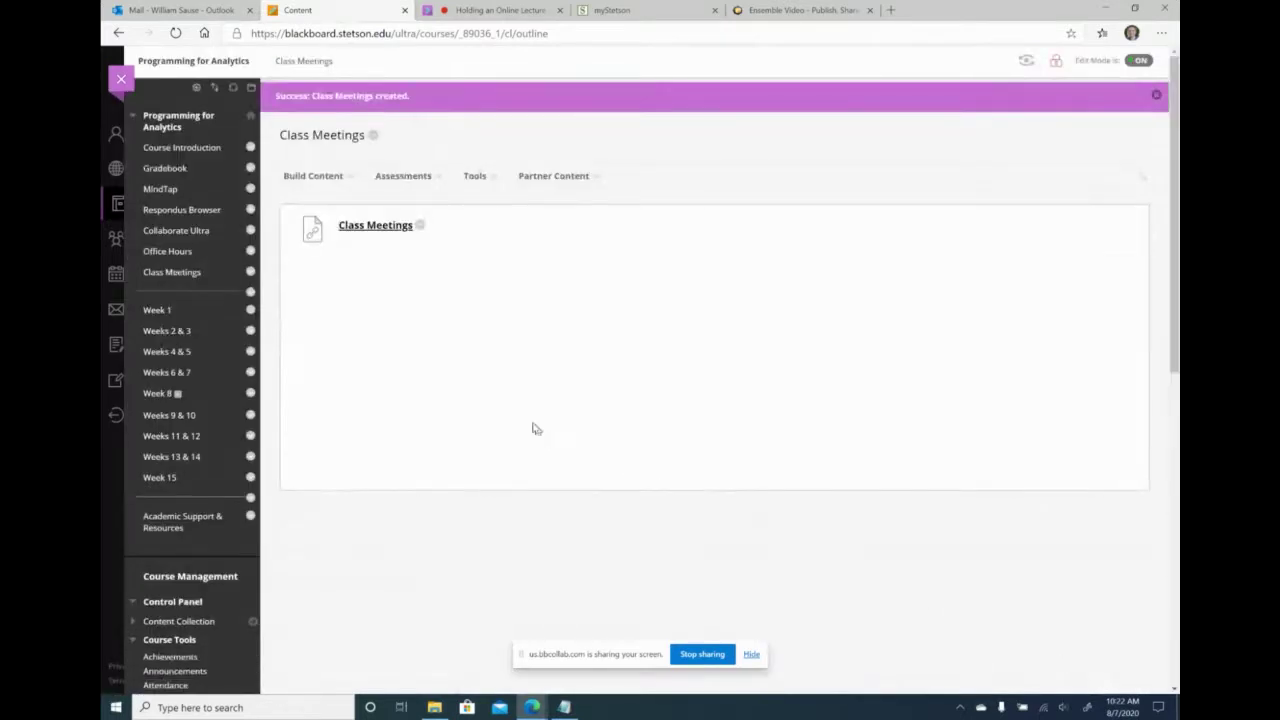
Step: Start scheduling a new Zoom meeting from the Class Meetings link with the topic "Chapter 1 Lecture 1"
left_click(372, 227)
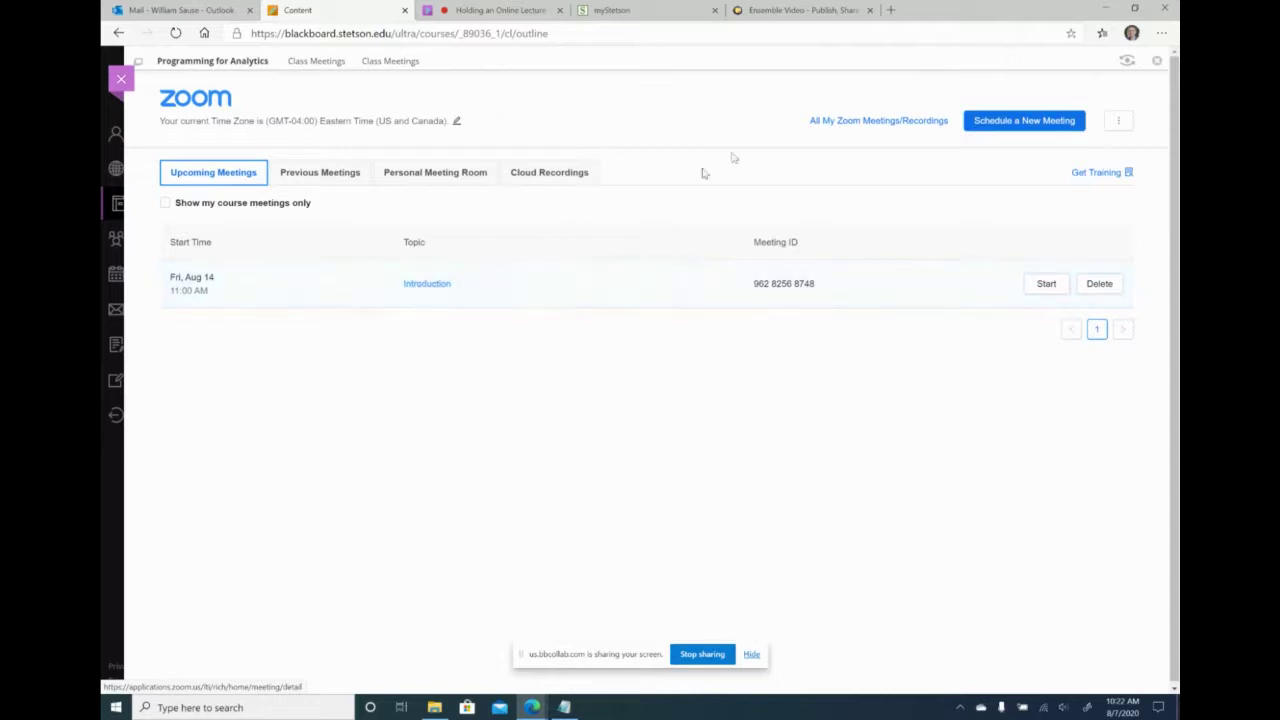
left_click(1028, 121)
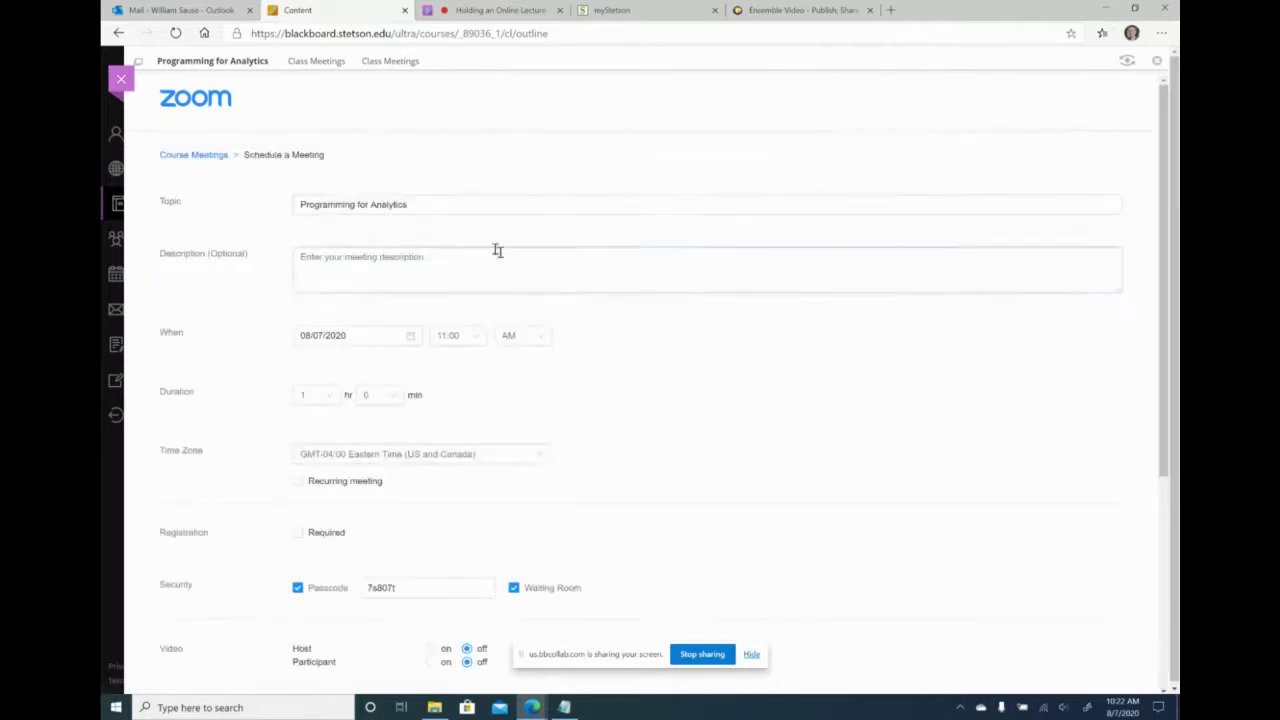
triple_click(463, 199)
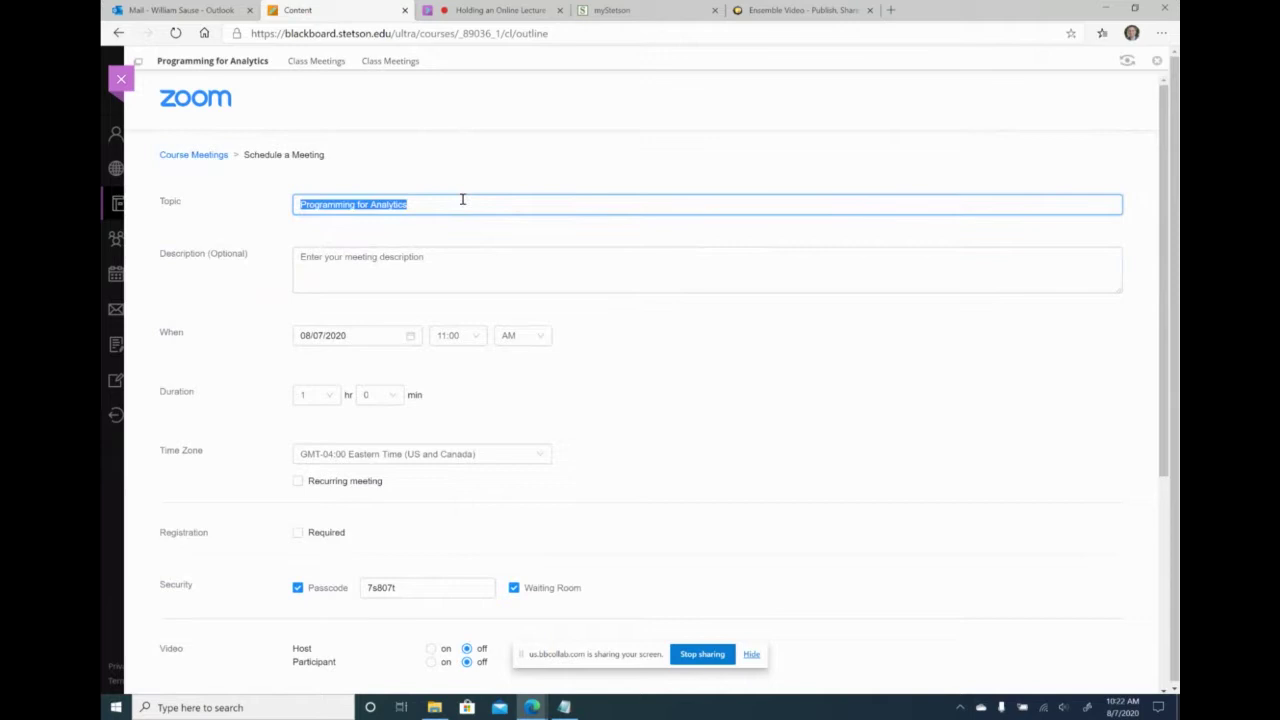
type("Chapter ")
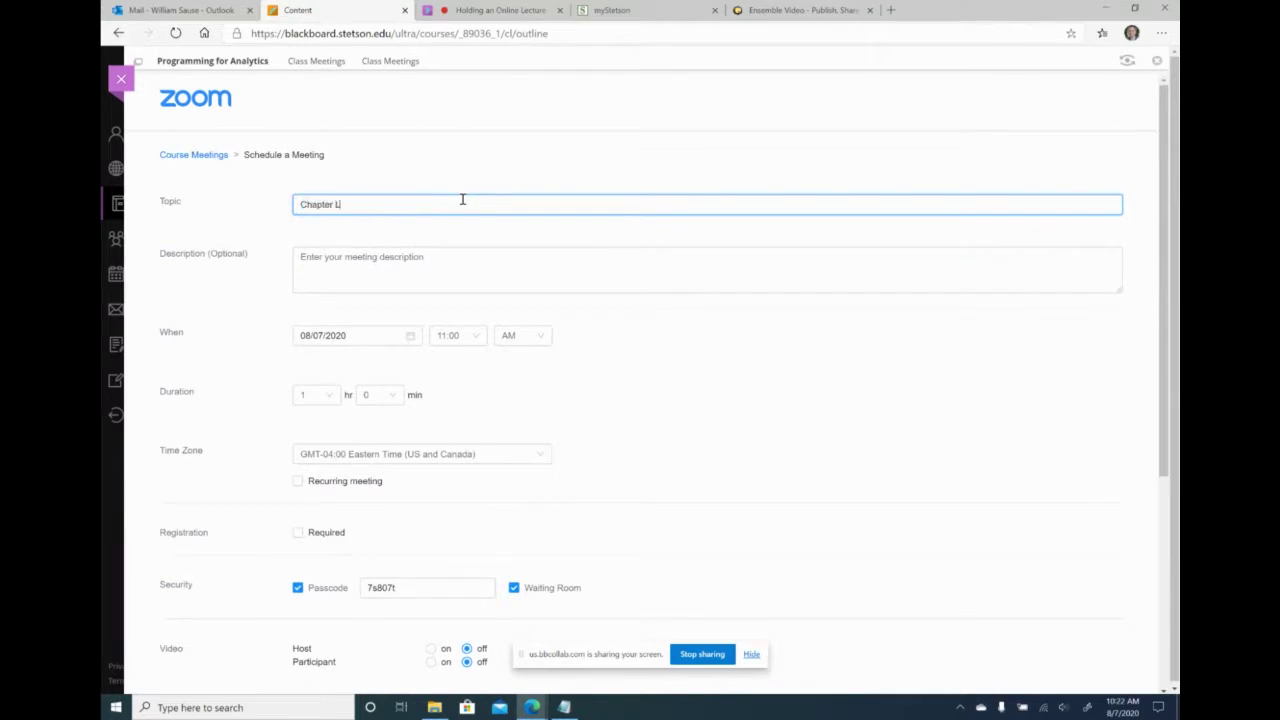
type("1 Lecture 1")
Step: Set the meeting's start to 08/17/2020 at 1:30 PM
left_click(410, 337)
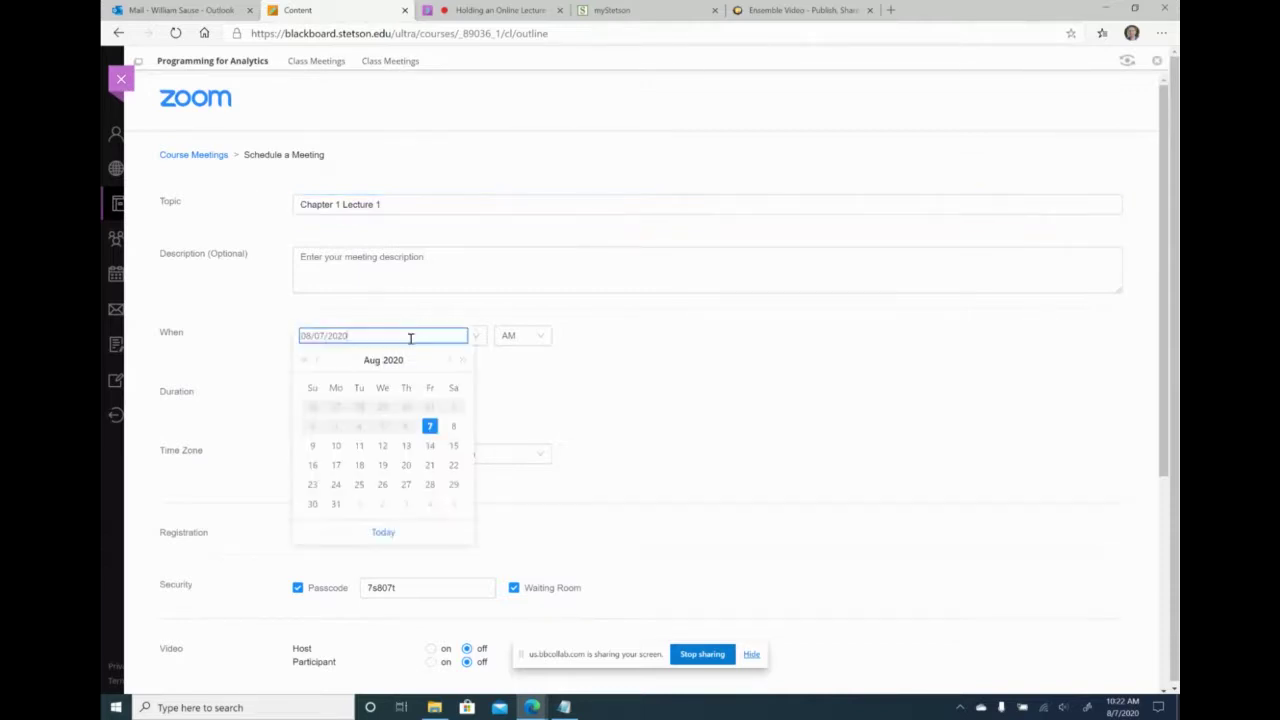
left_click(335, 465)
left_click(477, 335)
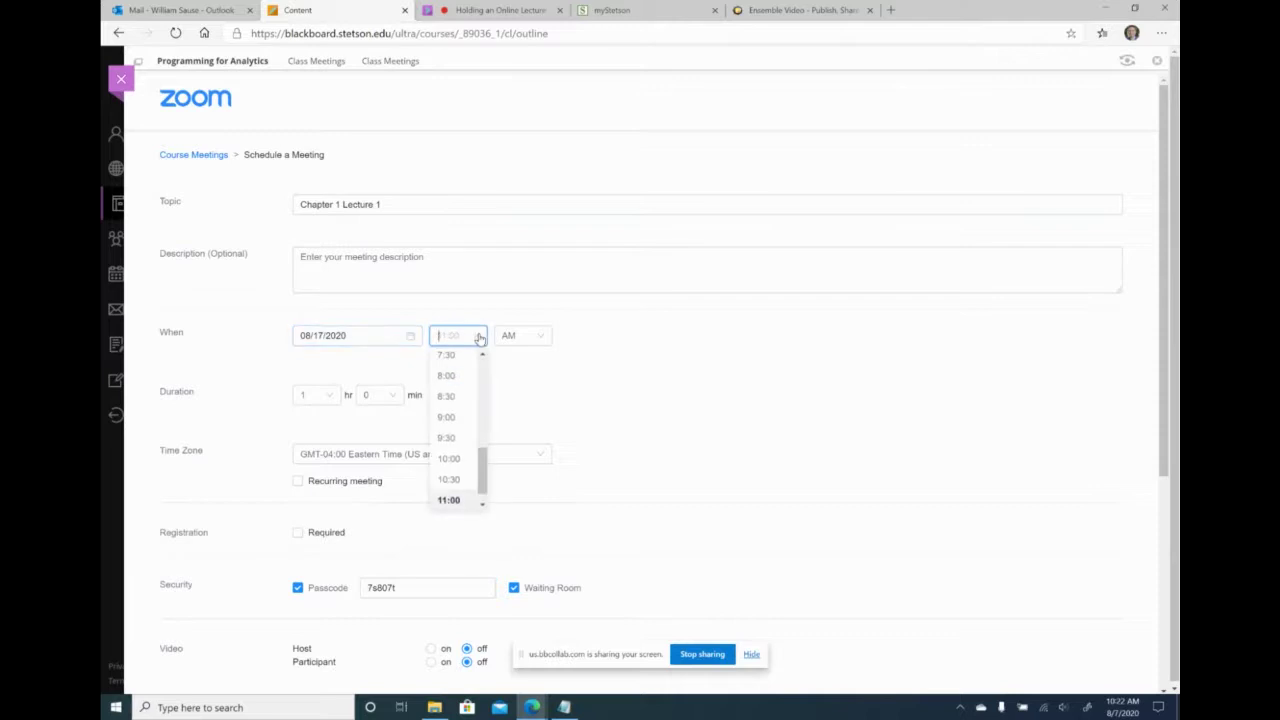
scroll(452, 440, "down", 5)
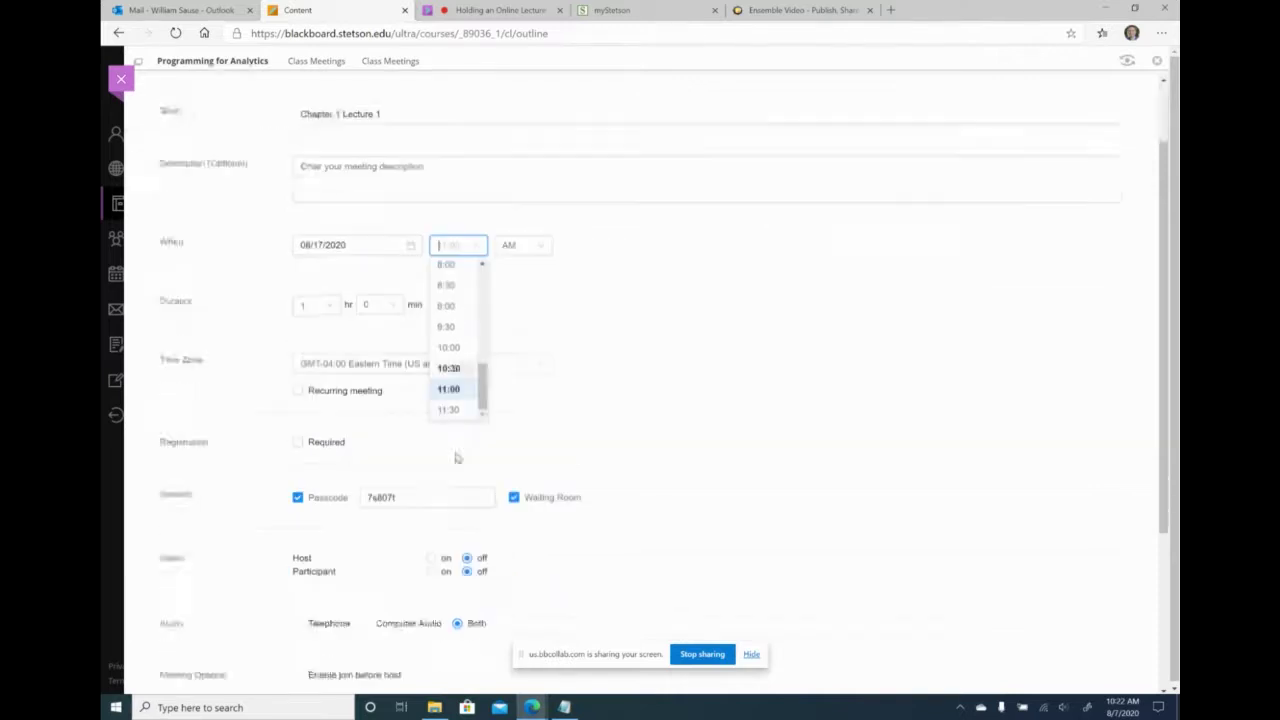
scroll(533, 325, "up", 1)
scroll(462, 197, "up", 8)
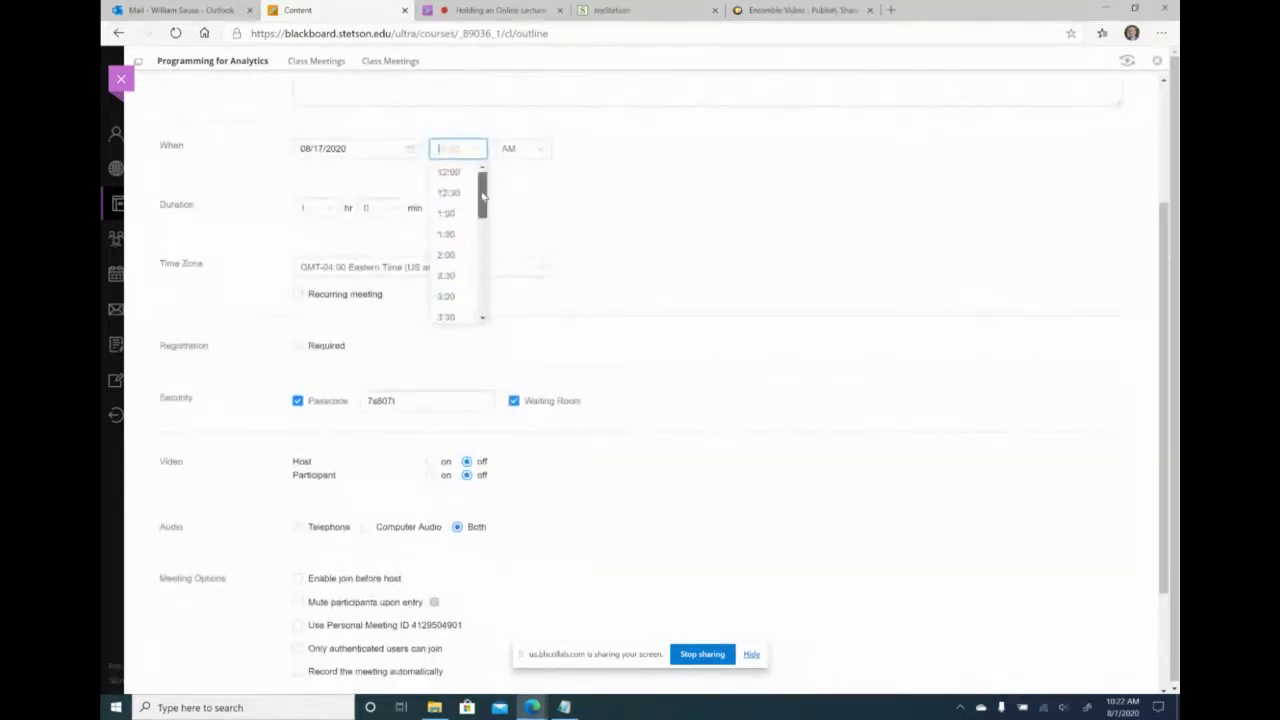
left_click(447, 234)
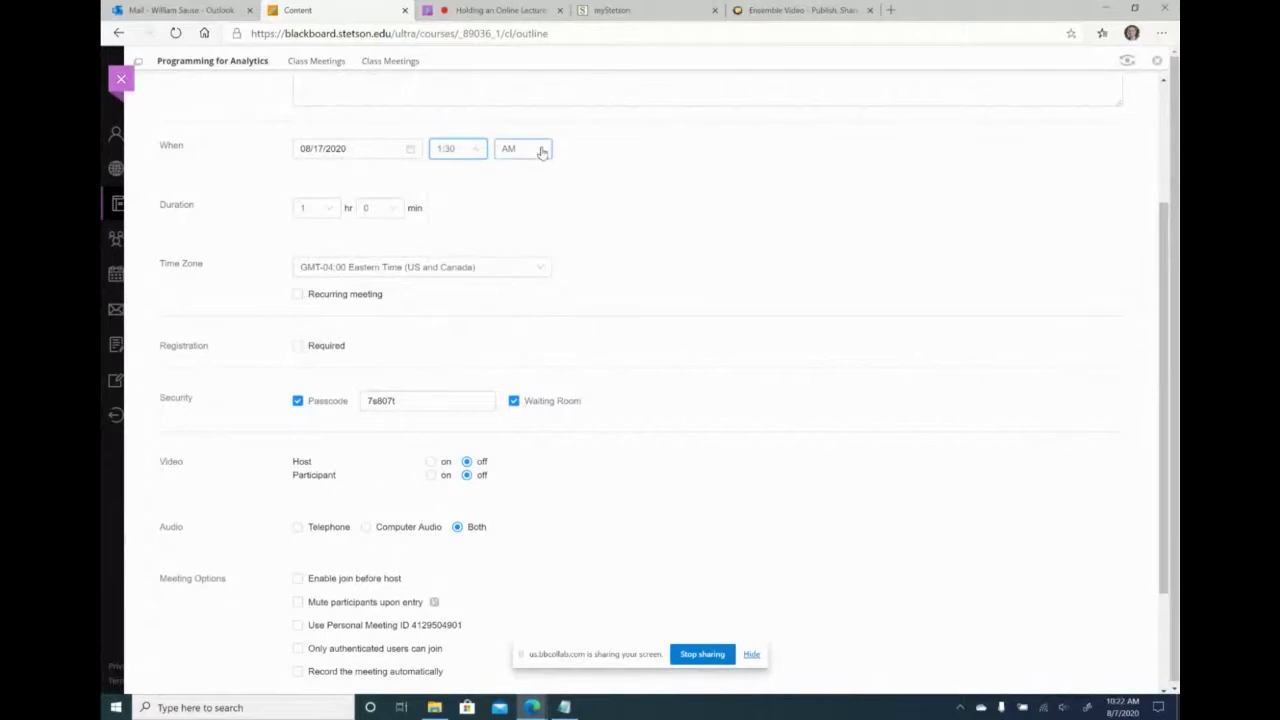
left_click(540, 151)
left_click(523, 193)
Step: Remove the meeting's passcode requirement and turn on video for both host and participants
scroll(600, 326, "down", 1)
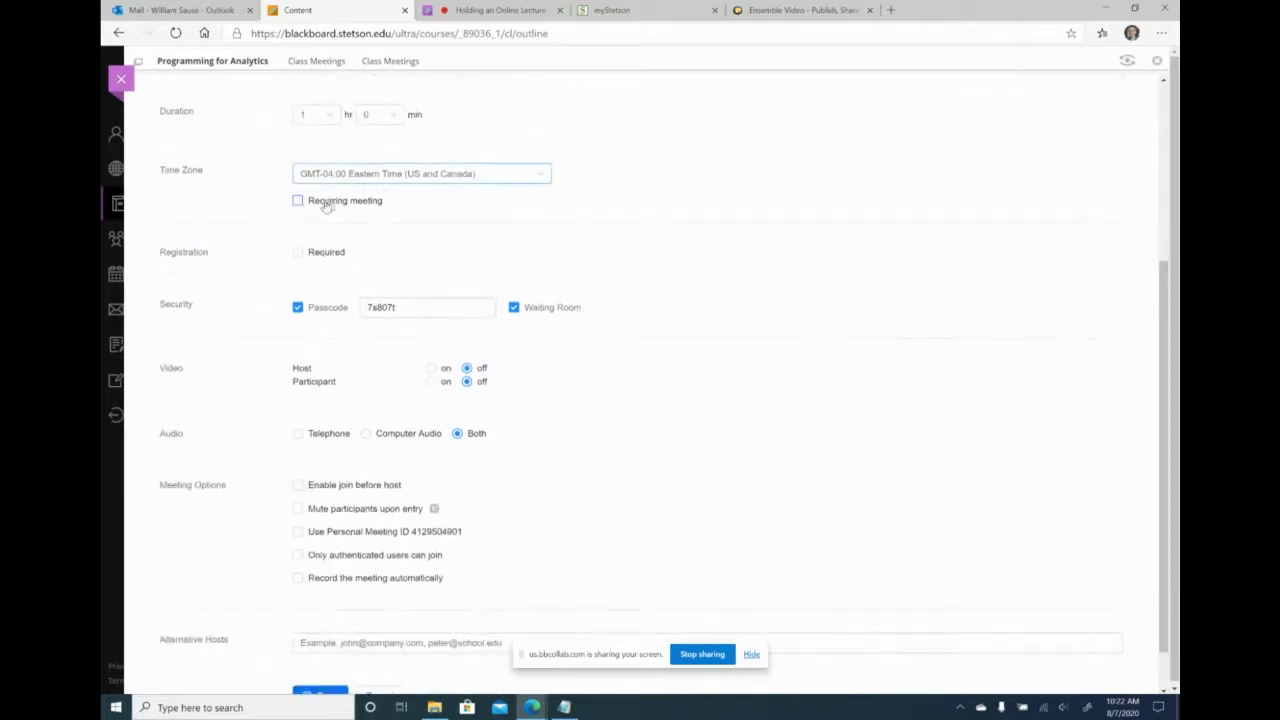
left_click(296, 308)
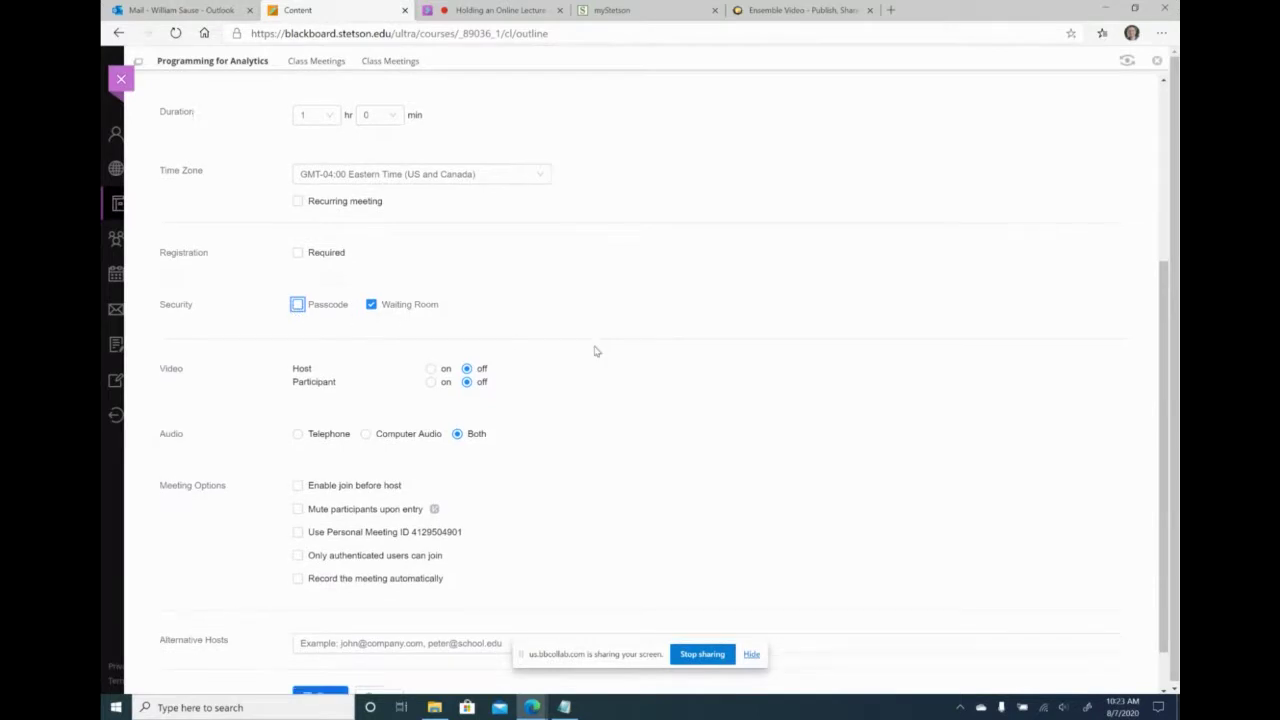
scroll(594, 351, "down", 1)
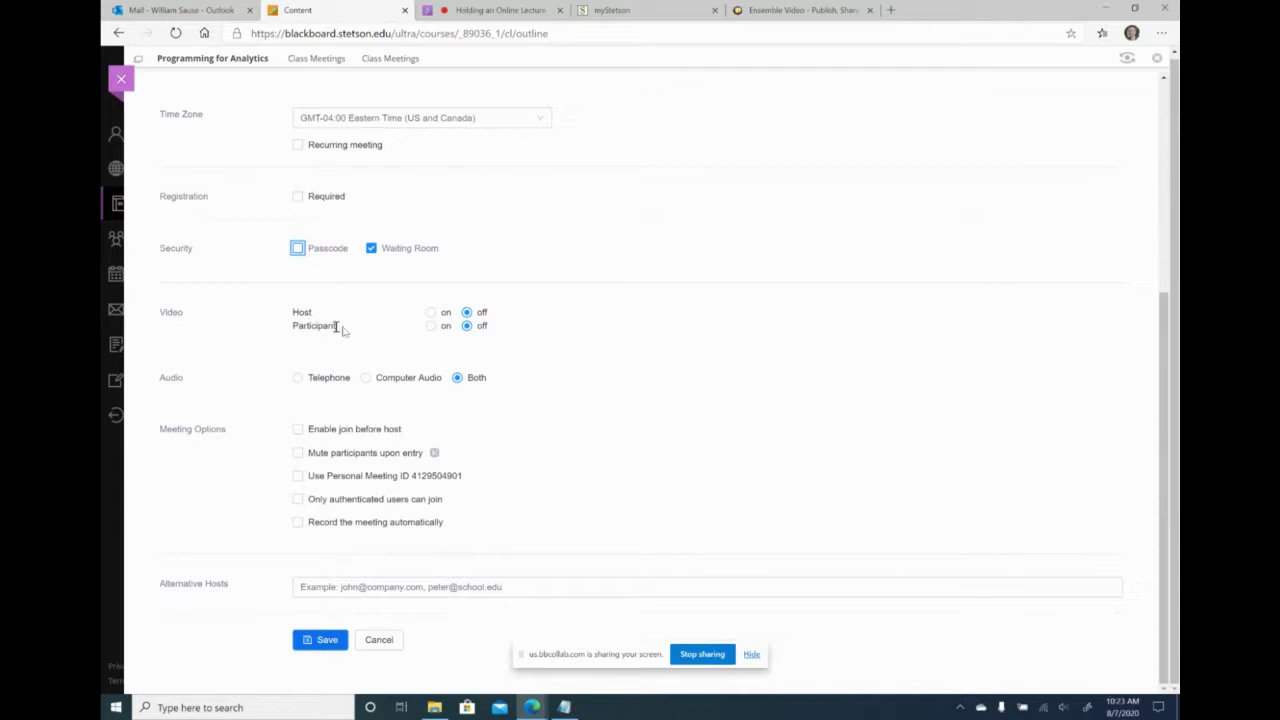
left_click(431, 313)
left_click(431, 327)
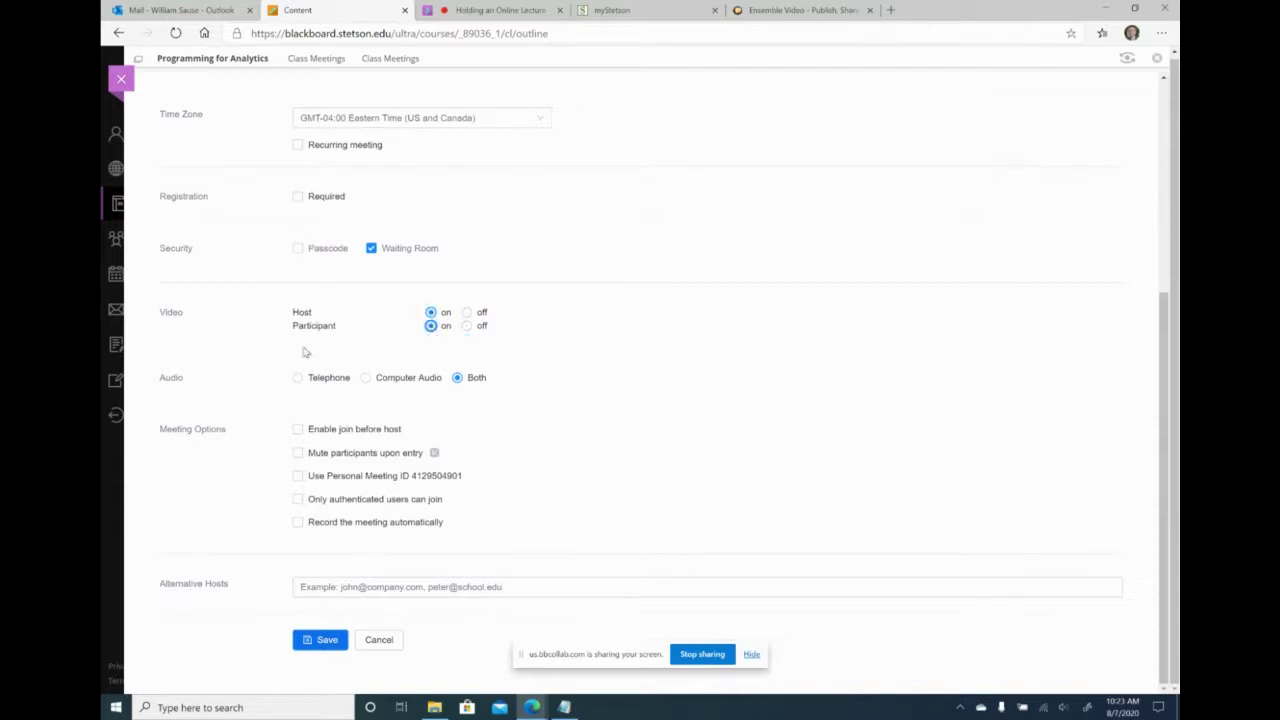
Step: Set the meeting's audio to Computer Audio and review the chosen topic, schedule and security settings
left_click(366, 380)
scroll(558, 548, "up", 4)
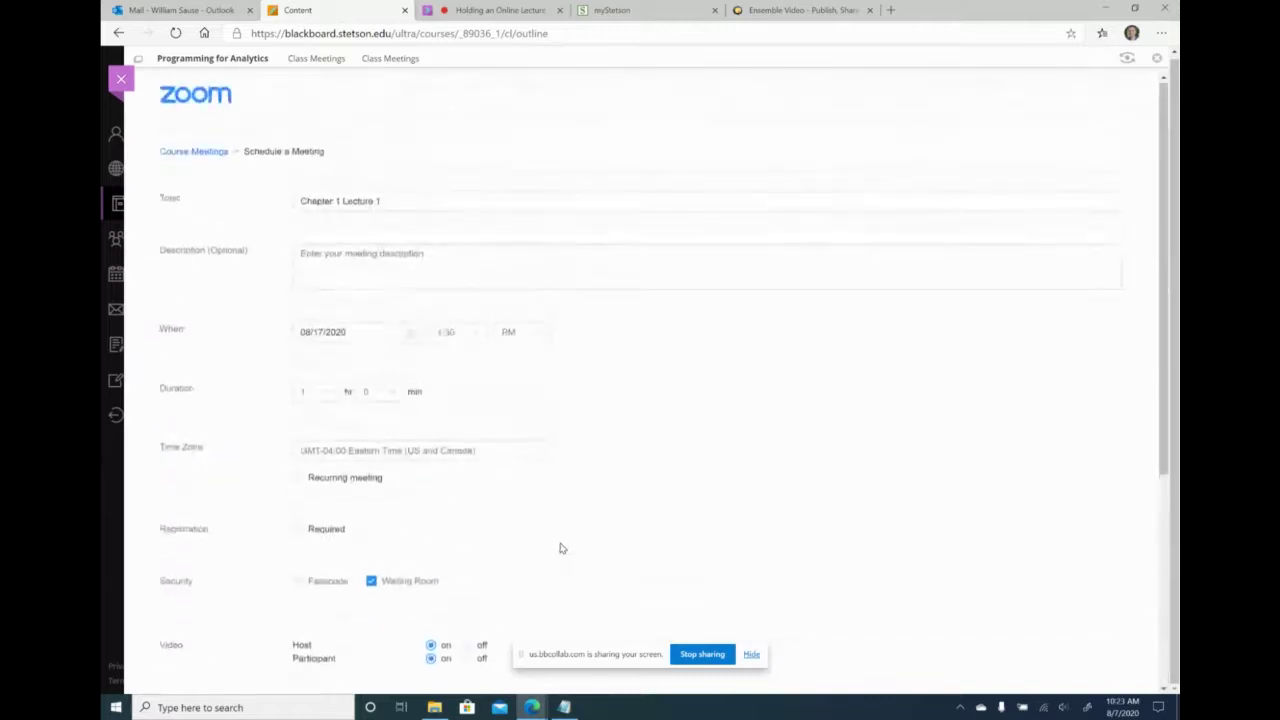
scroll(560, 548, "down", 4)
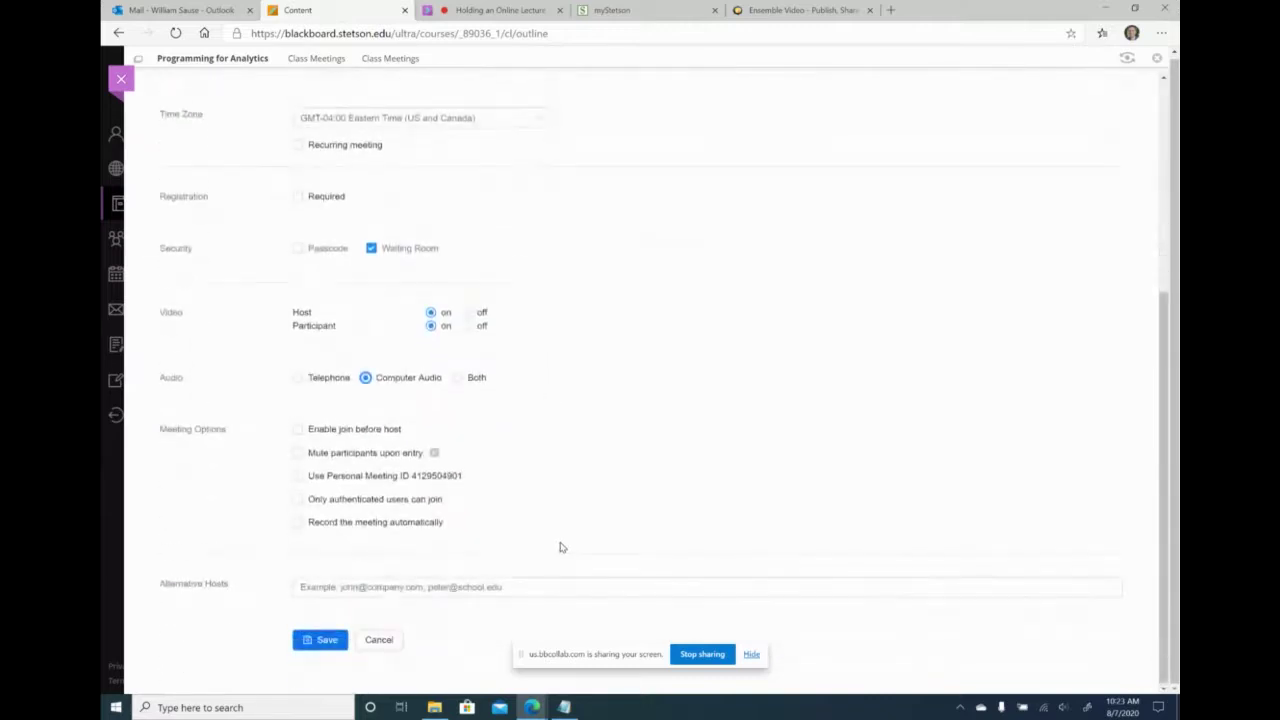
scroll(360, 337, "up", 4)
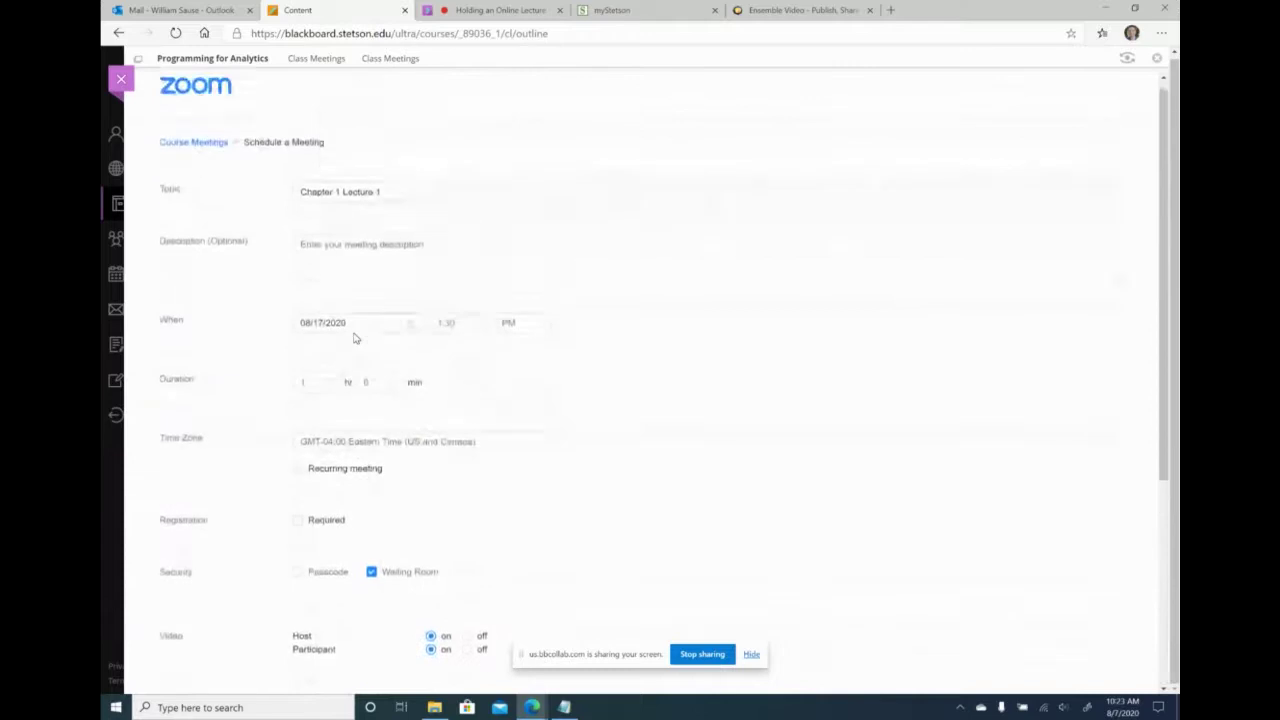
scroll(355, 338, "down", 5)
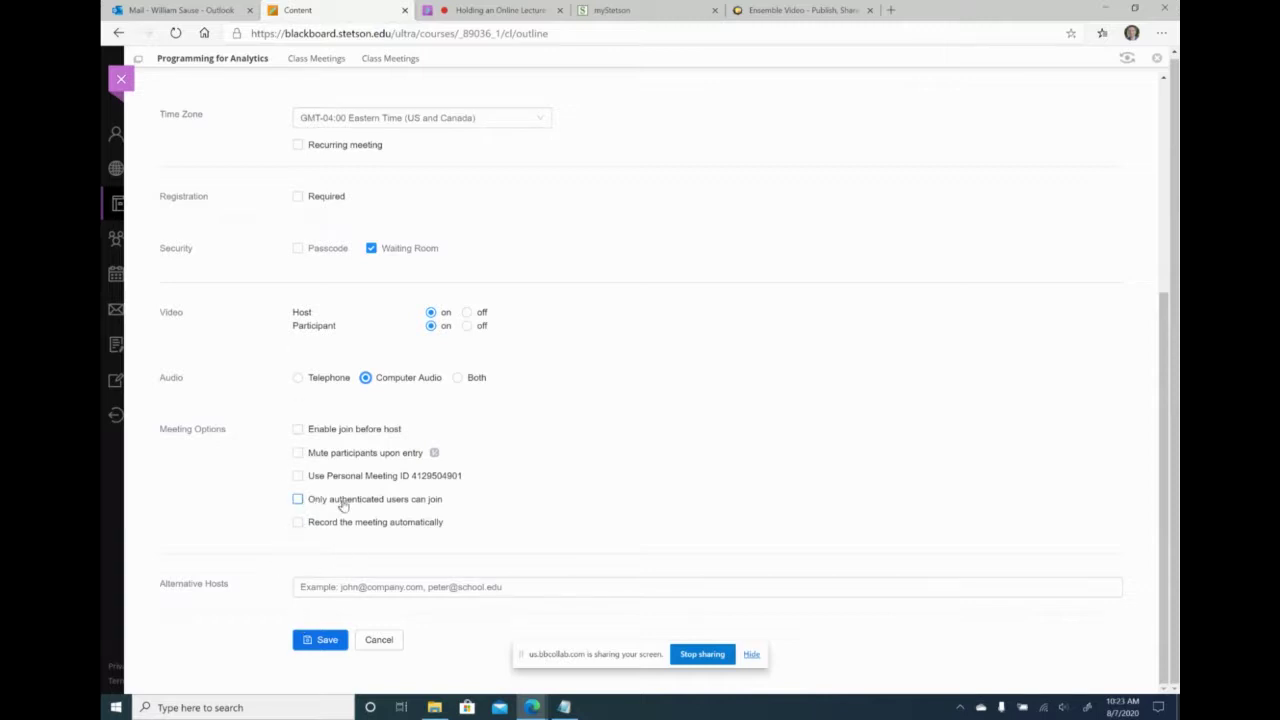
Step: Set the meeting to record automatically in the cloud and save it
left_click(392, 504)
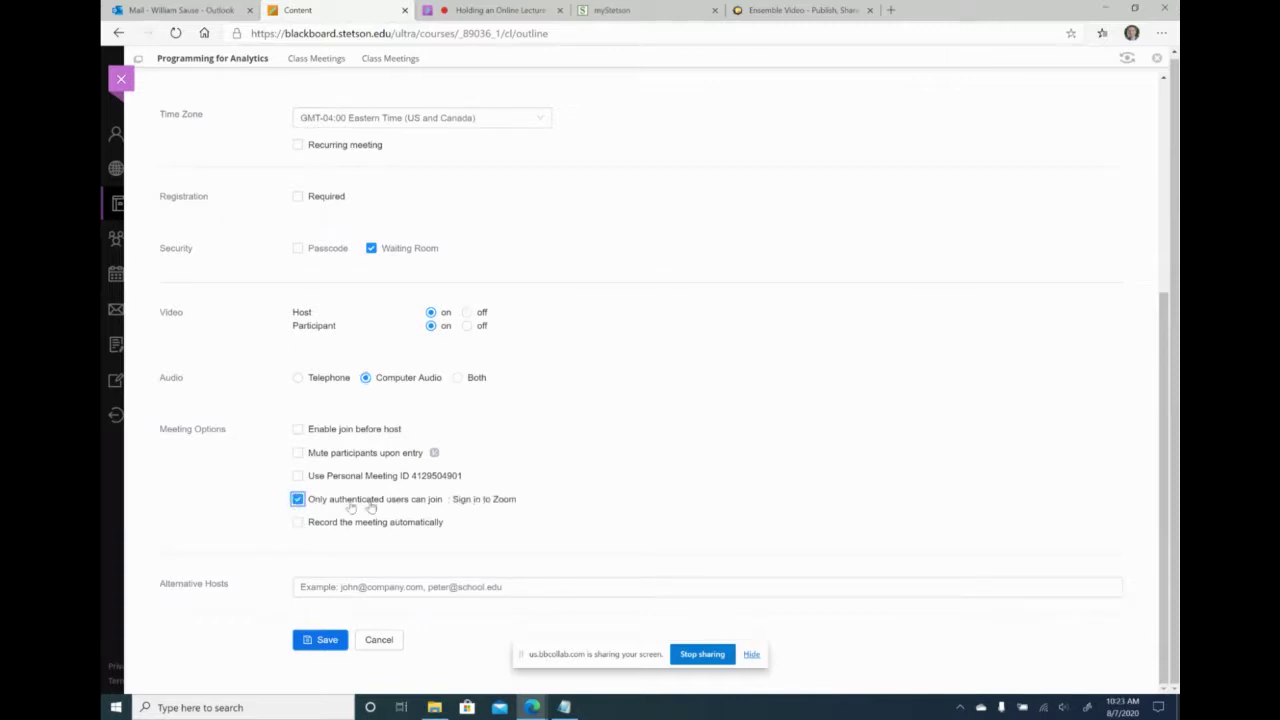
left_click(297, 500)
left_click(298, 523)
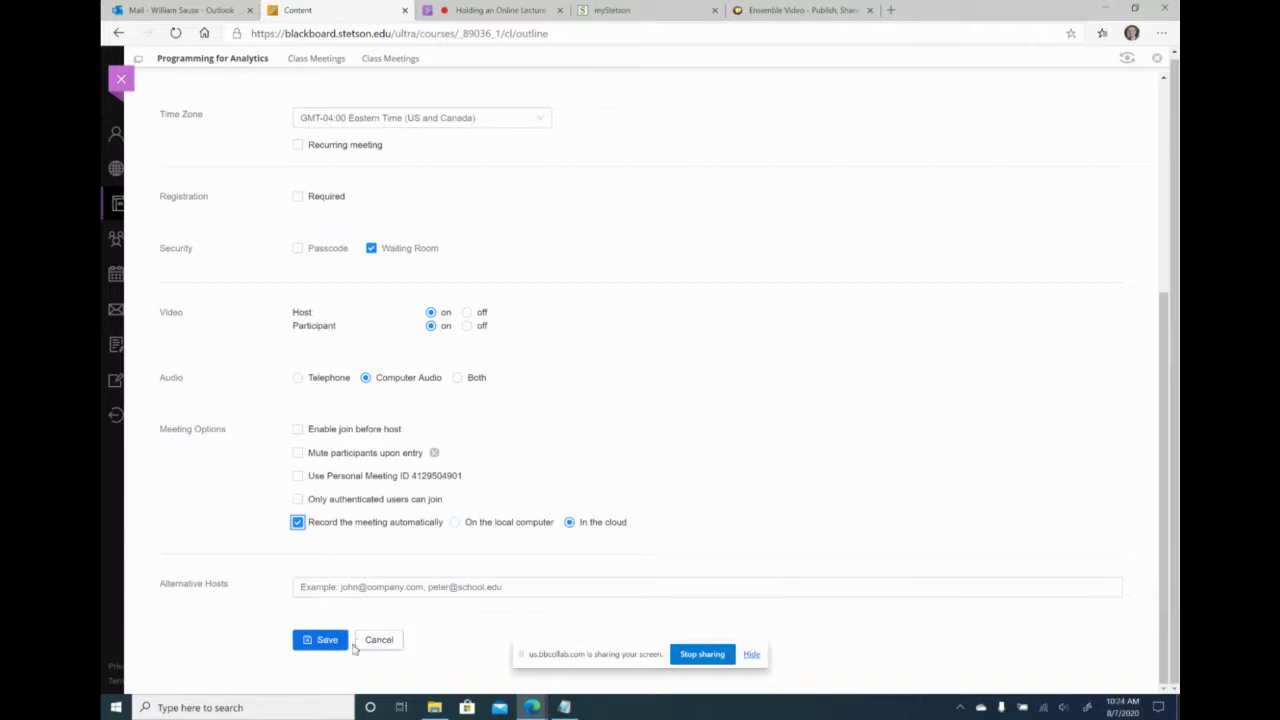
left_click(327, 645)
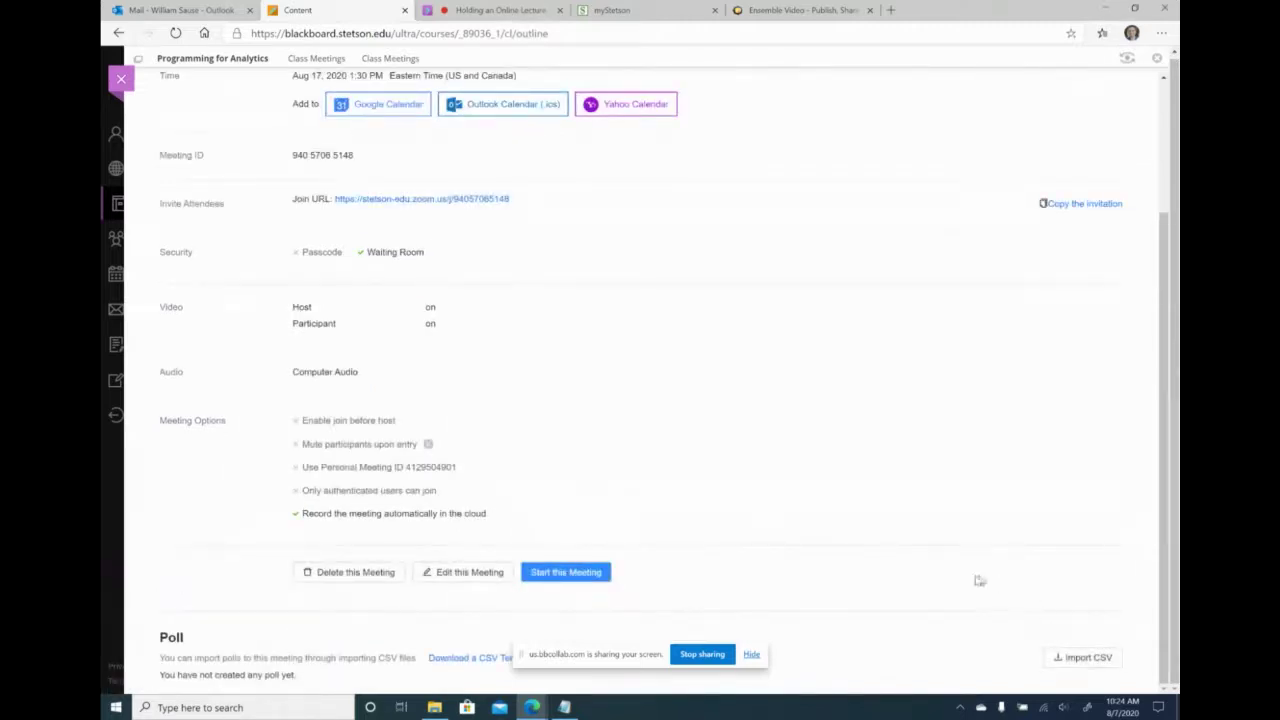
Step: Review the saved Chapter 1 Lecture 1 meeting's details, including its schedule, join link and meeting options
scroll(726, 522, "up", 3)
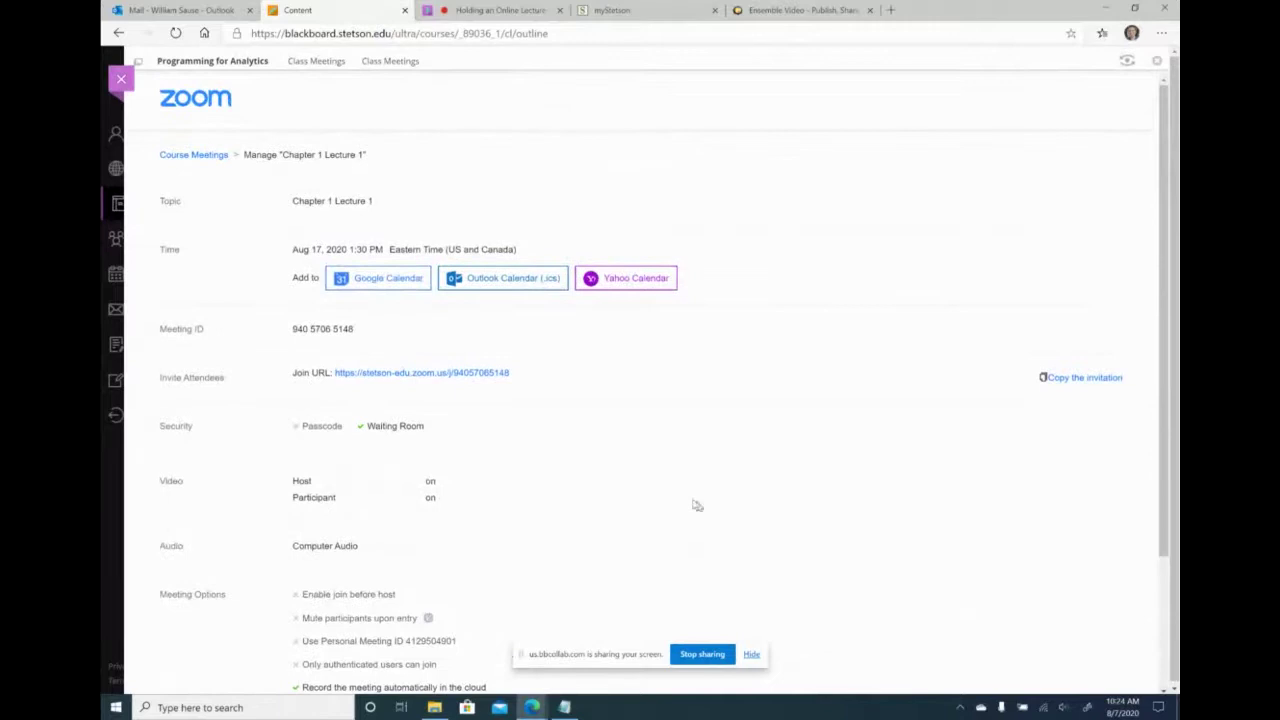
scroll(641, 399, "down", 3)
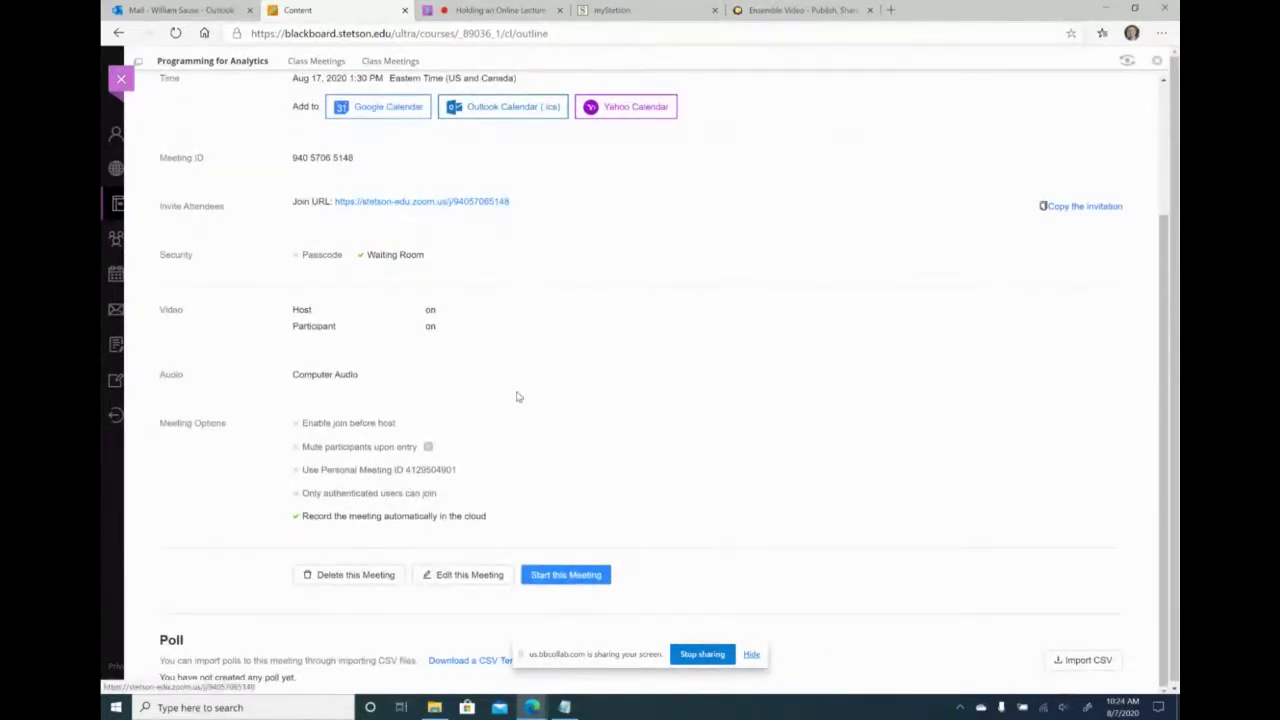
scroll(674, 497, "up", 2)
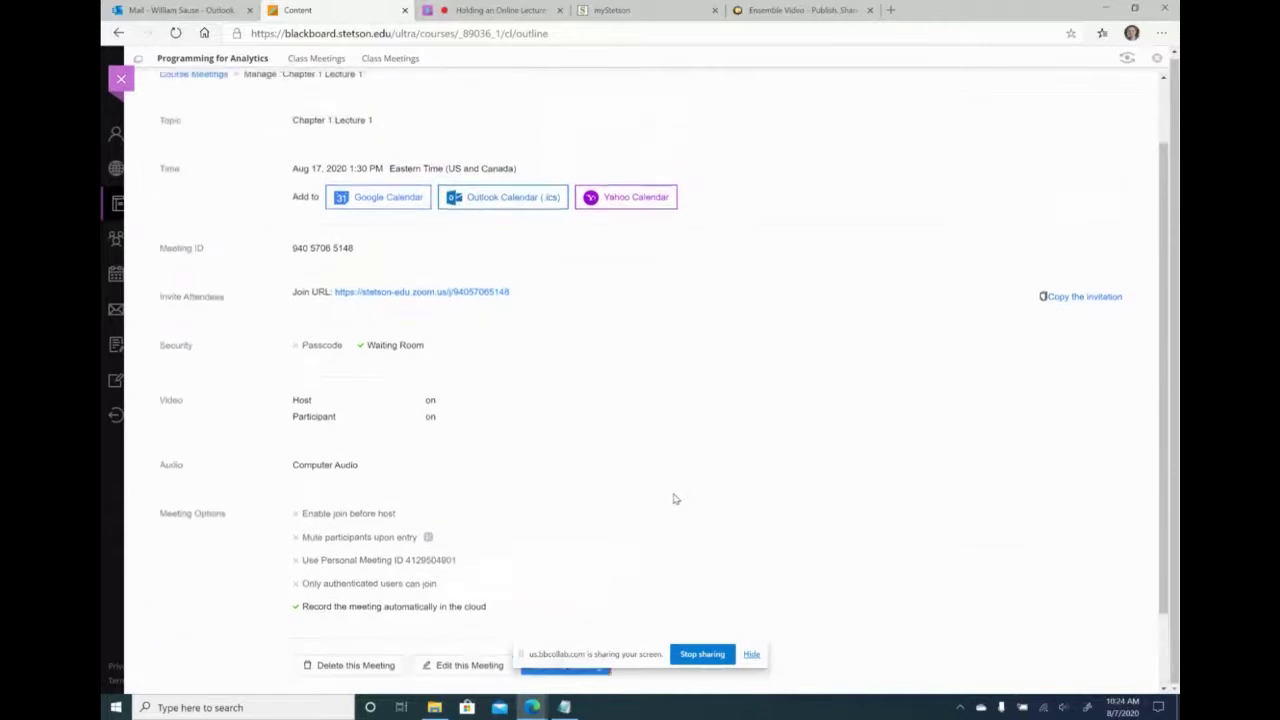
scroll(660, 491, "down", 2)
scroll(660, 491, "up", 3)
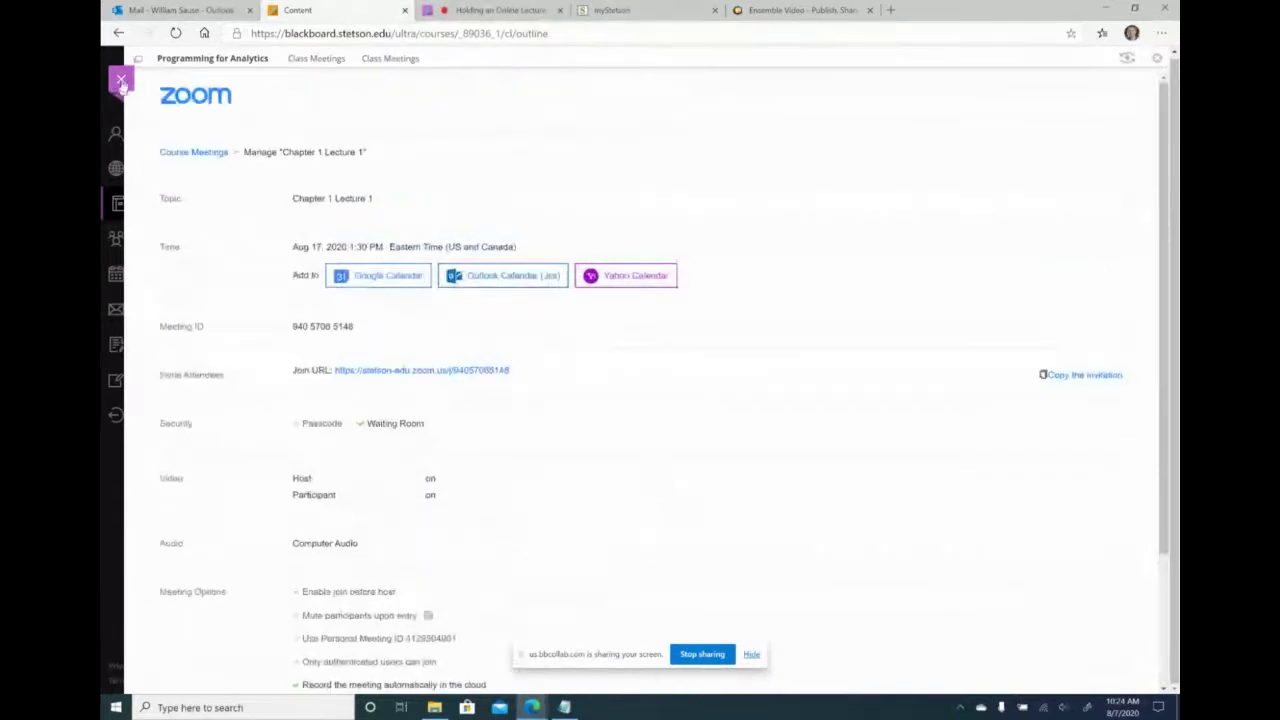
Step: Reopen the Zoom meetings list from the Class Meetings area and examine the upcoming meetings and cloud recordings
left_click(328, 59)
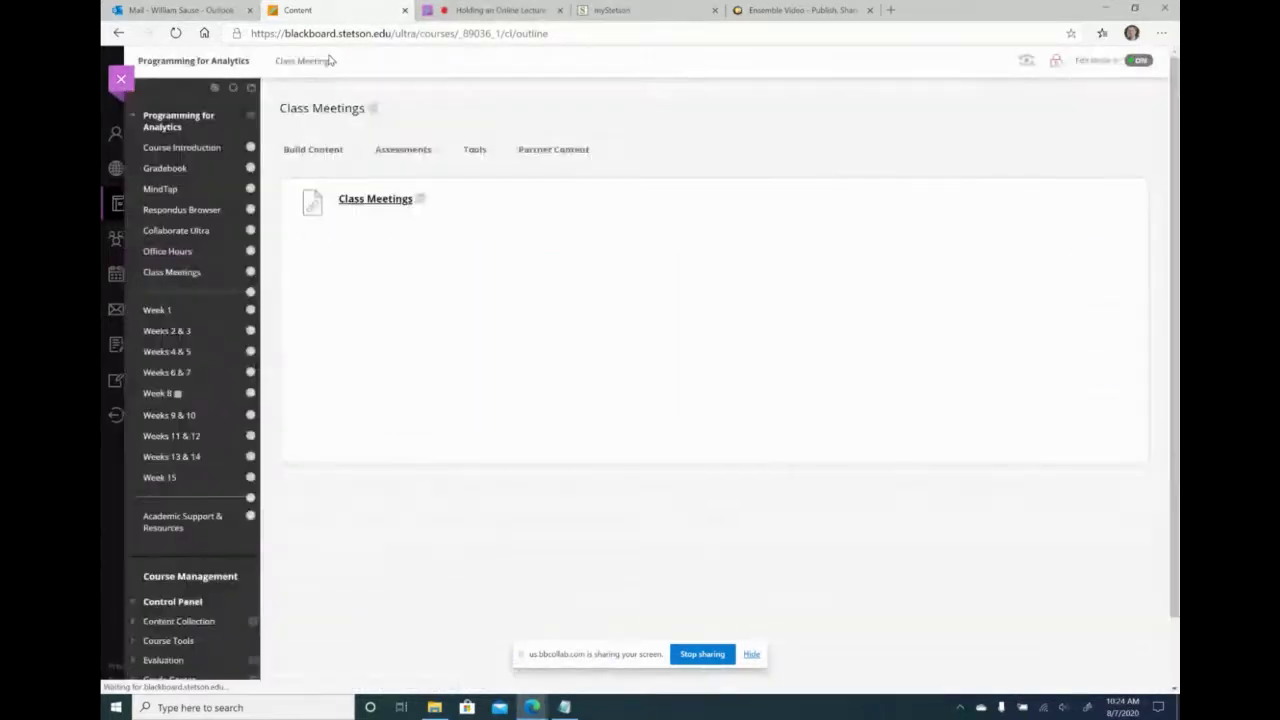
left_click(352, 203)
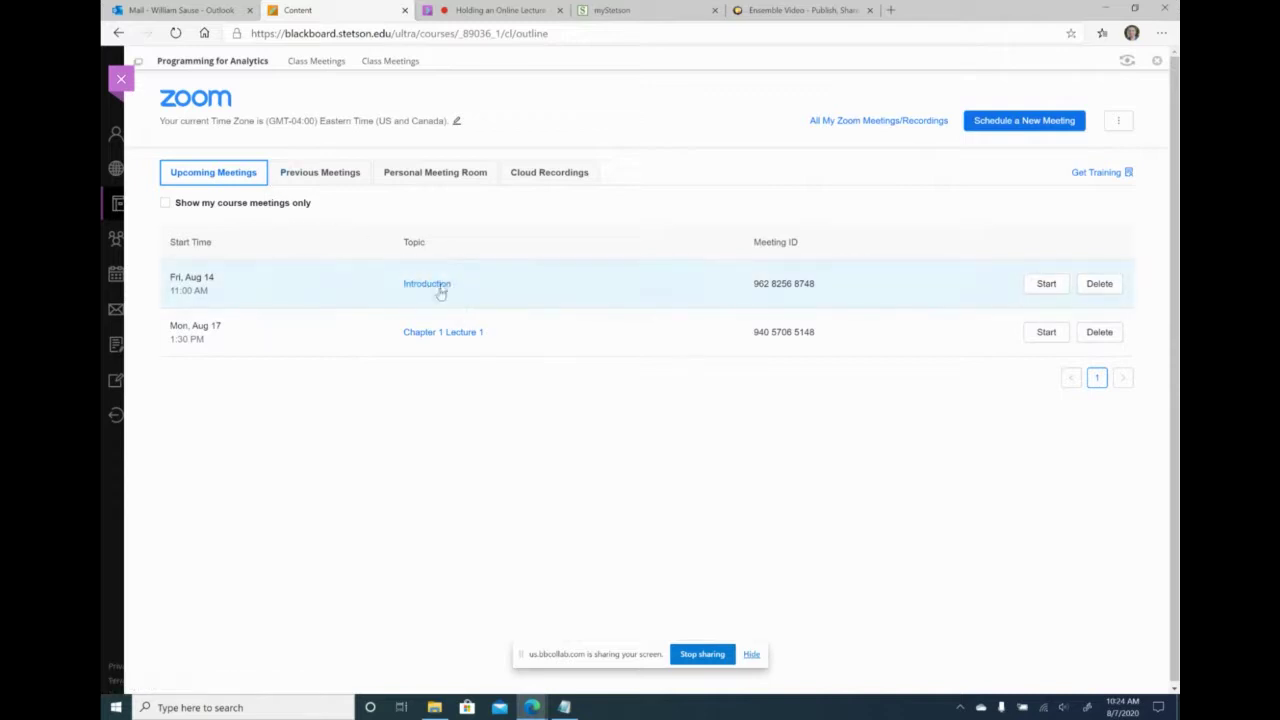
left_click(546, 173)
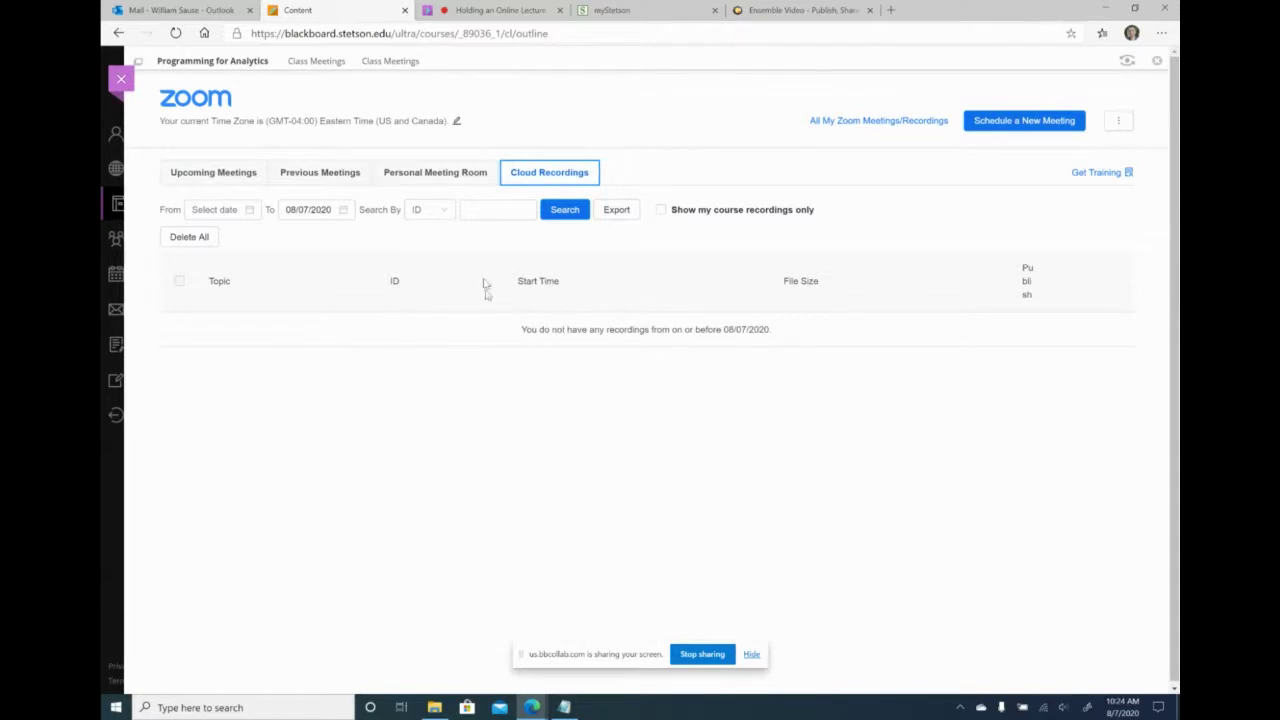
left_click(229, 175)
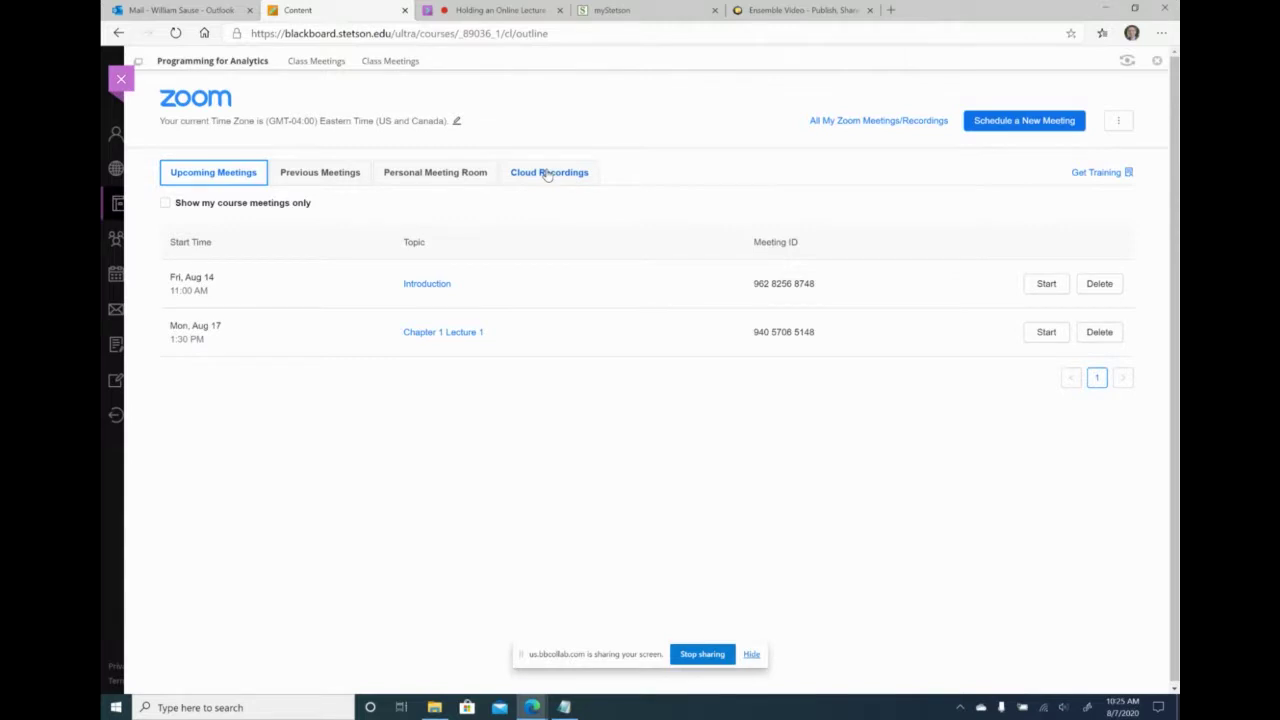
left_click(548, 174)
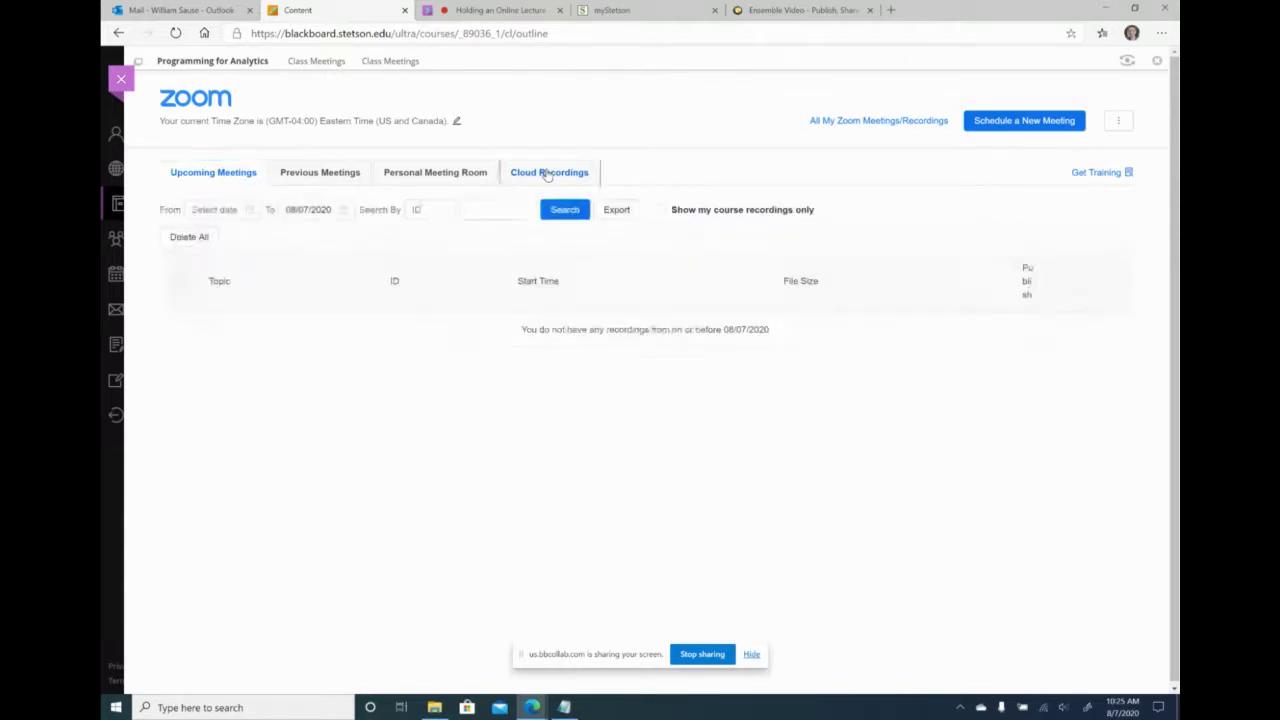
Step: Check the upcoming Zoom meetings once more and return to the Fall 2020 Programming for Analytics course's start page
left_click(220, 180)
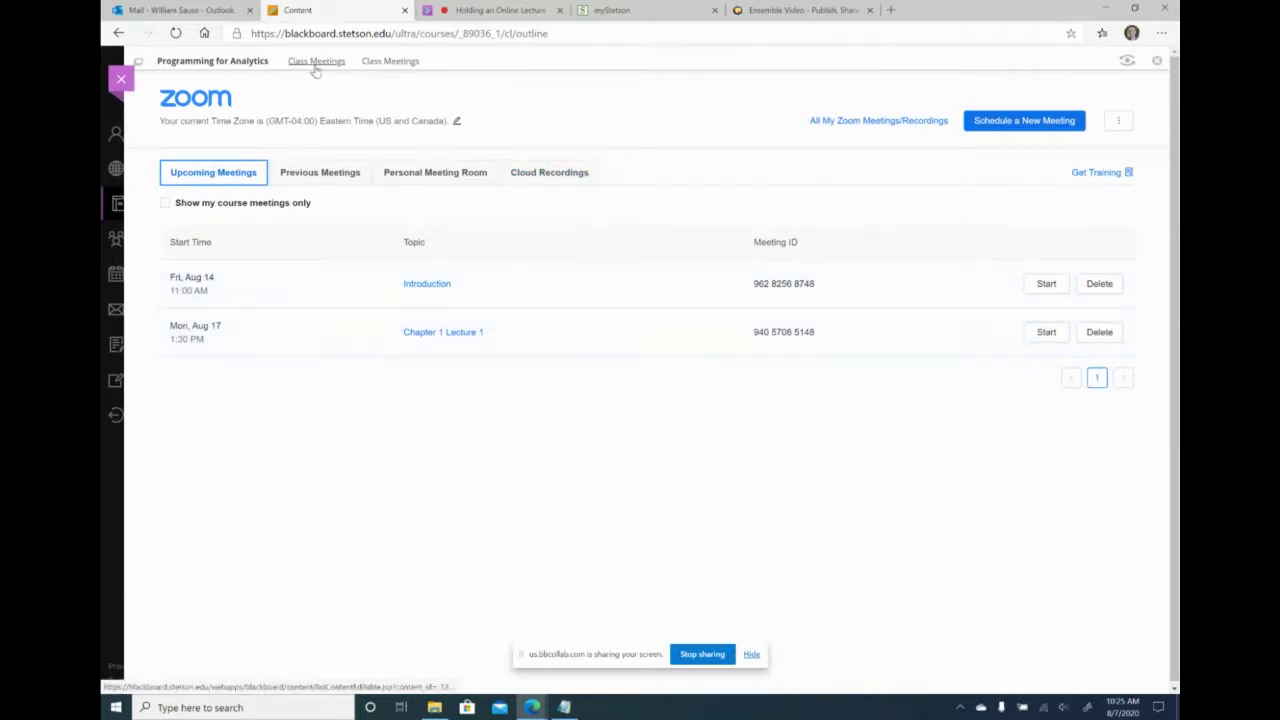
left_click(121, 79)
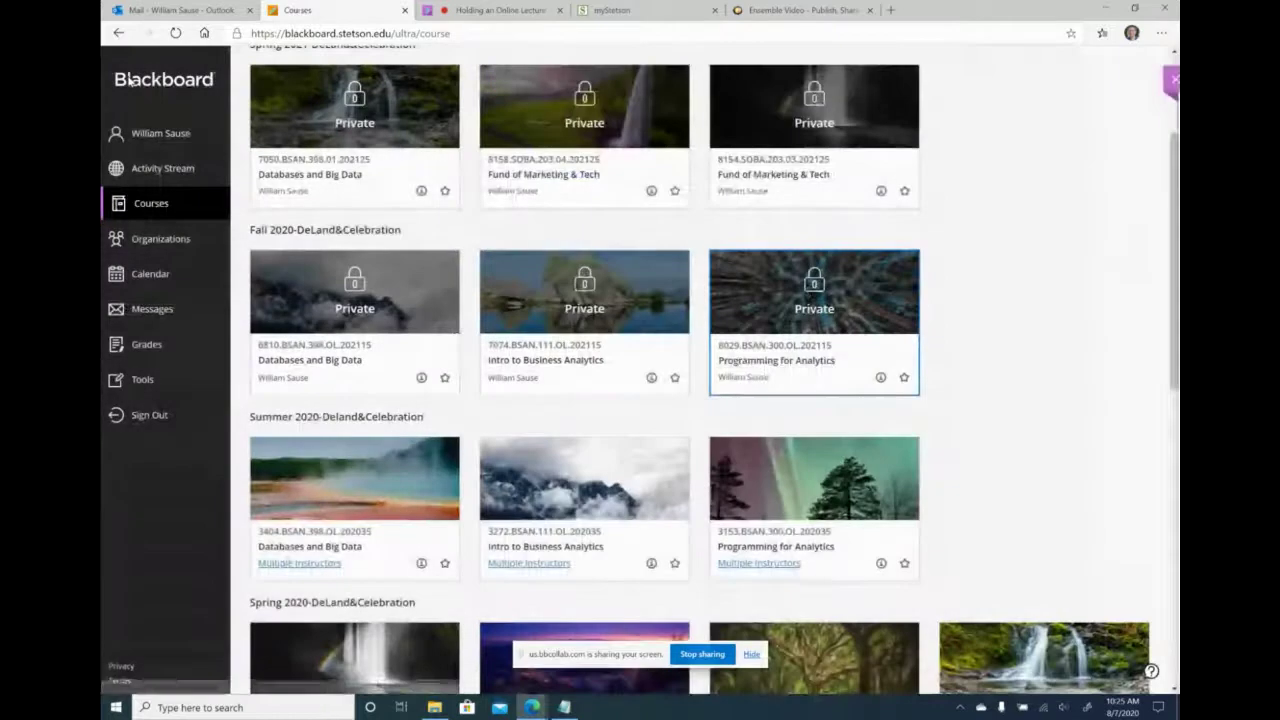
left_click(776, 360)
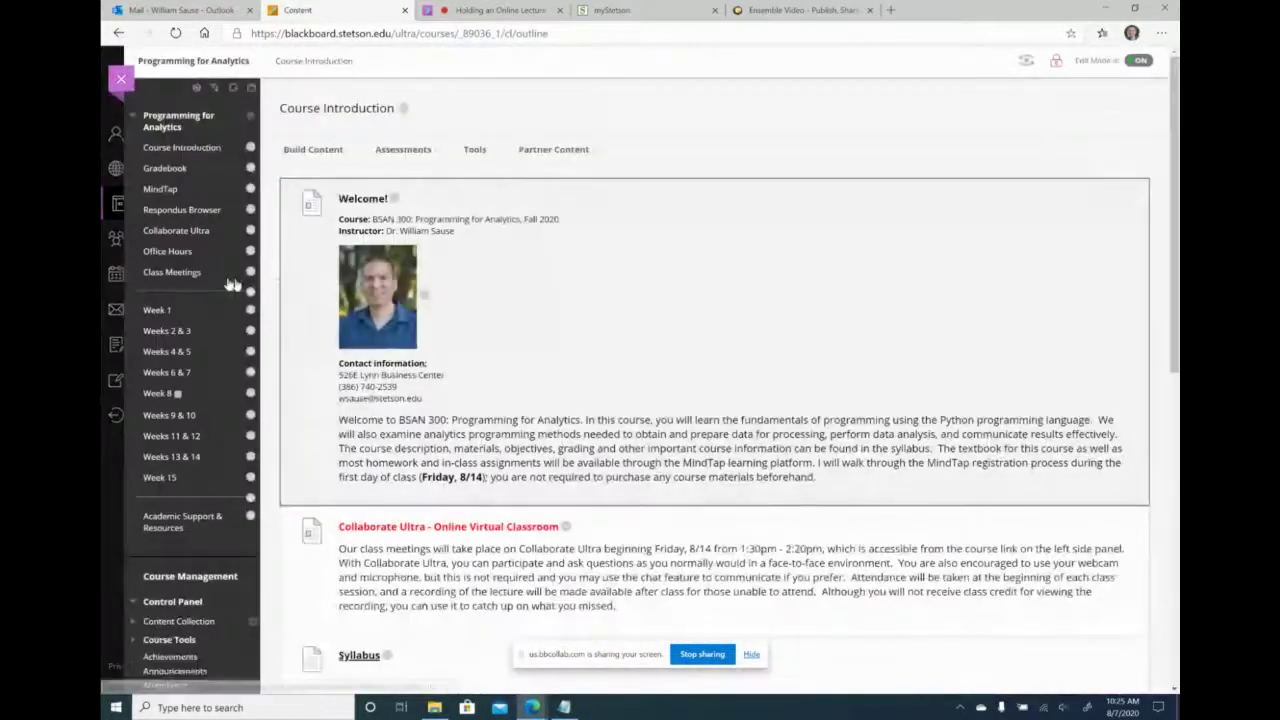
Step: Rename the Class Meetings link in the course menu as "Class Meetings - Zoom"
left_click(250, 277)
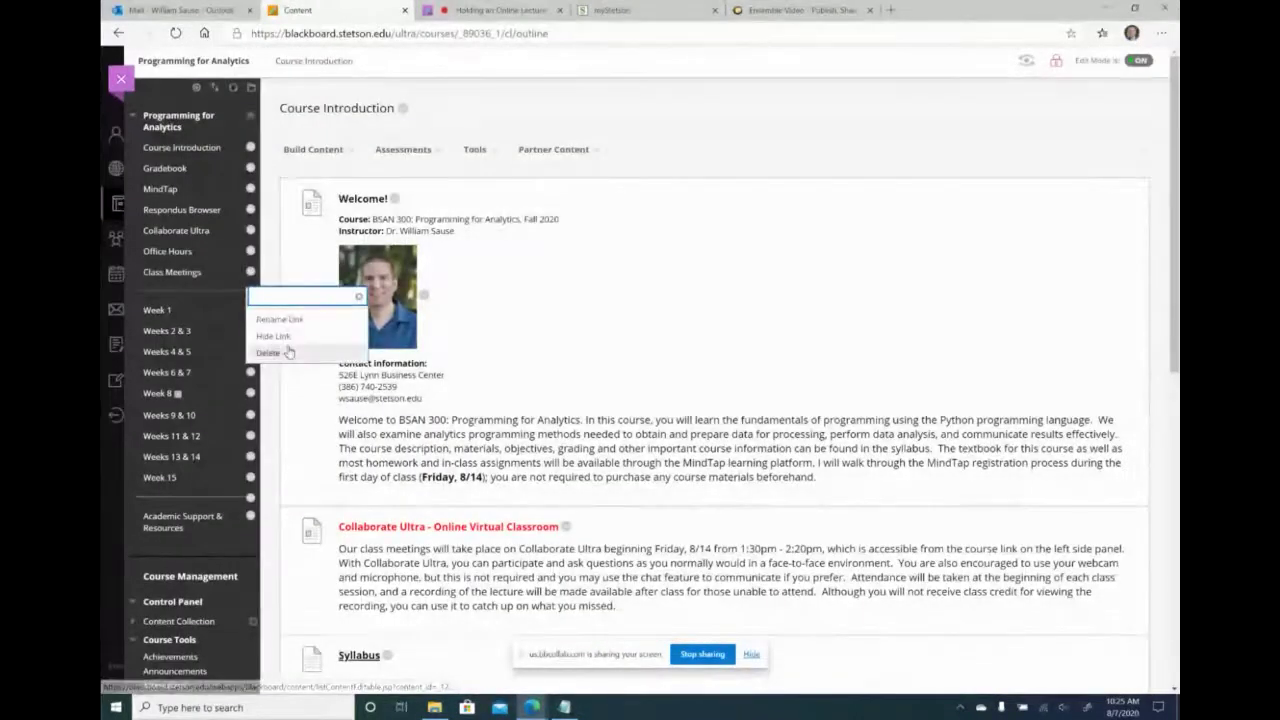
left_click(262, 312)
left_click(214, 275)
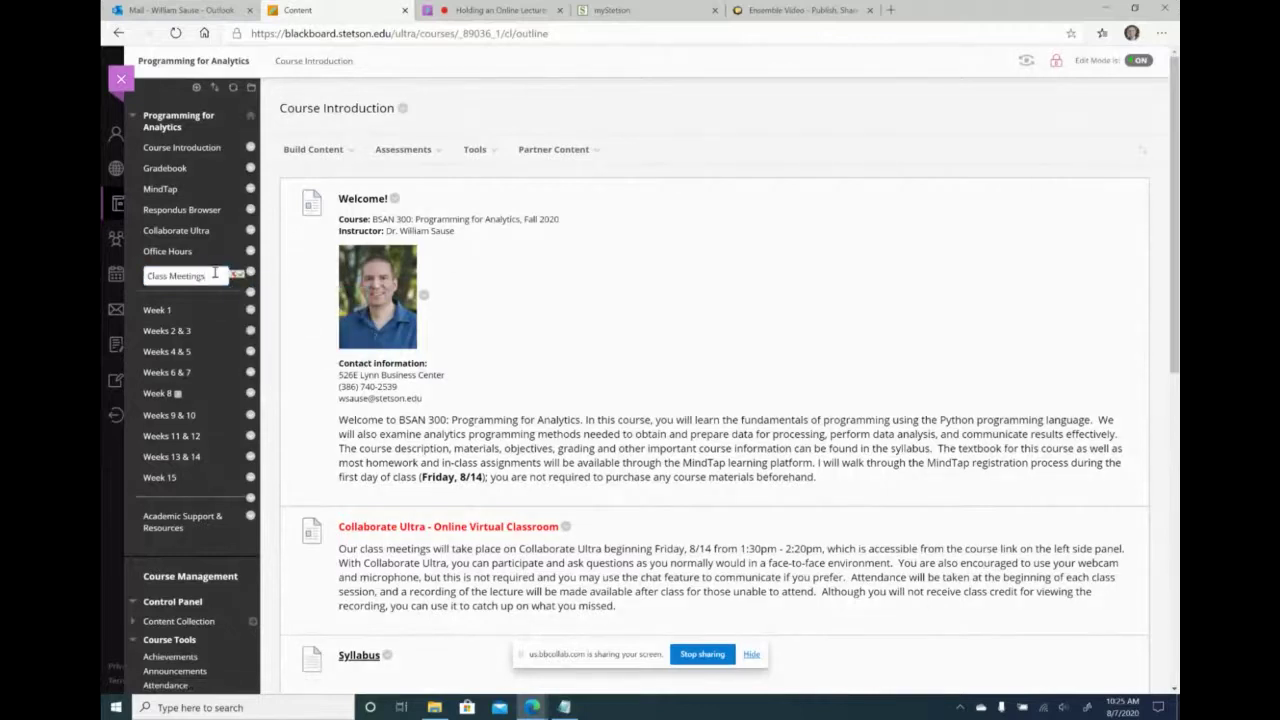
type("- Zoom")
key("Return")
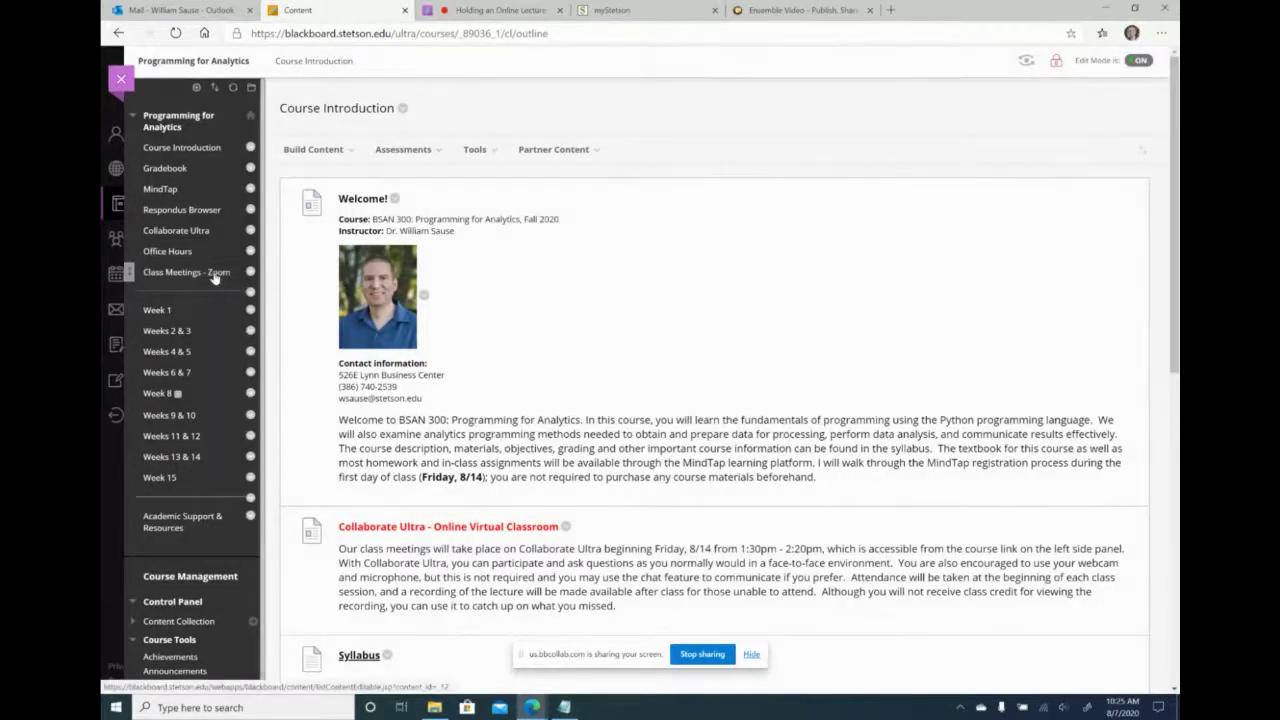
Step: Add a content area named "Class Meetings - Teams", available to users, and place it directly below Class Meetings - Zoom
left_click(197, 88)
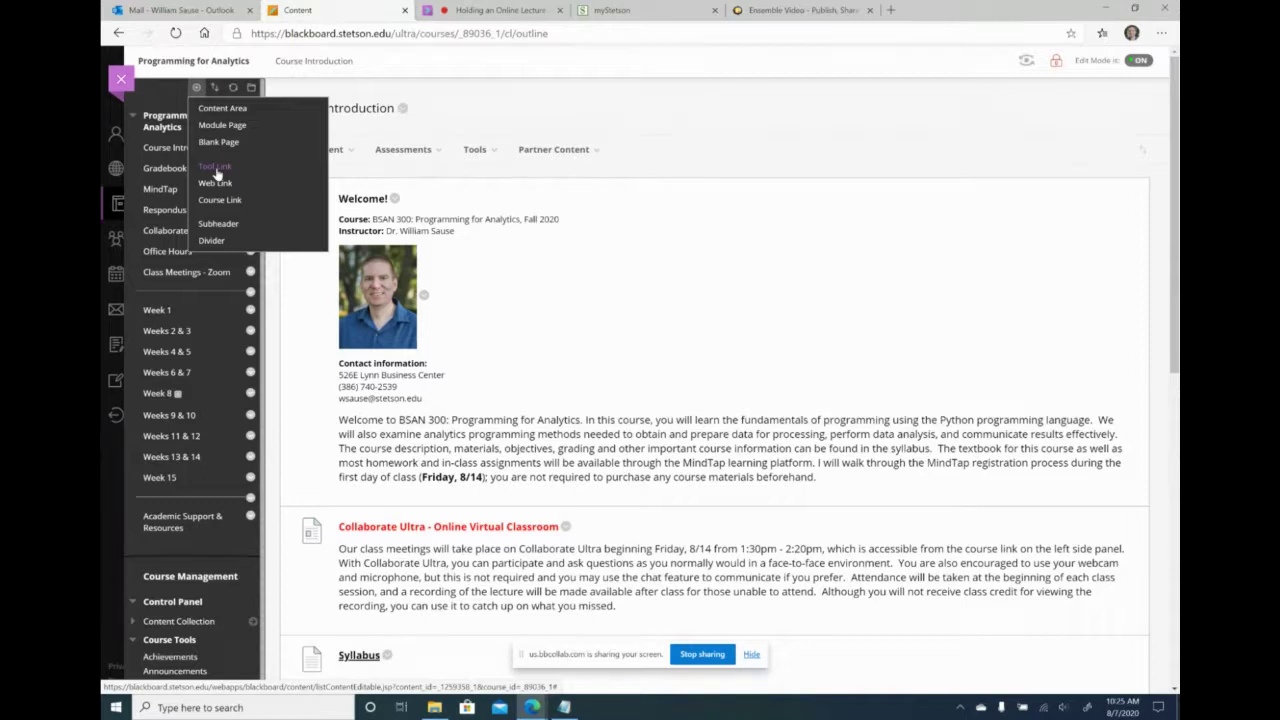
left_click(224, 108)
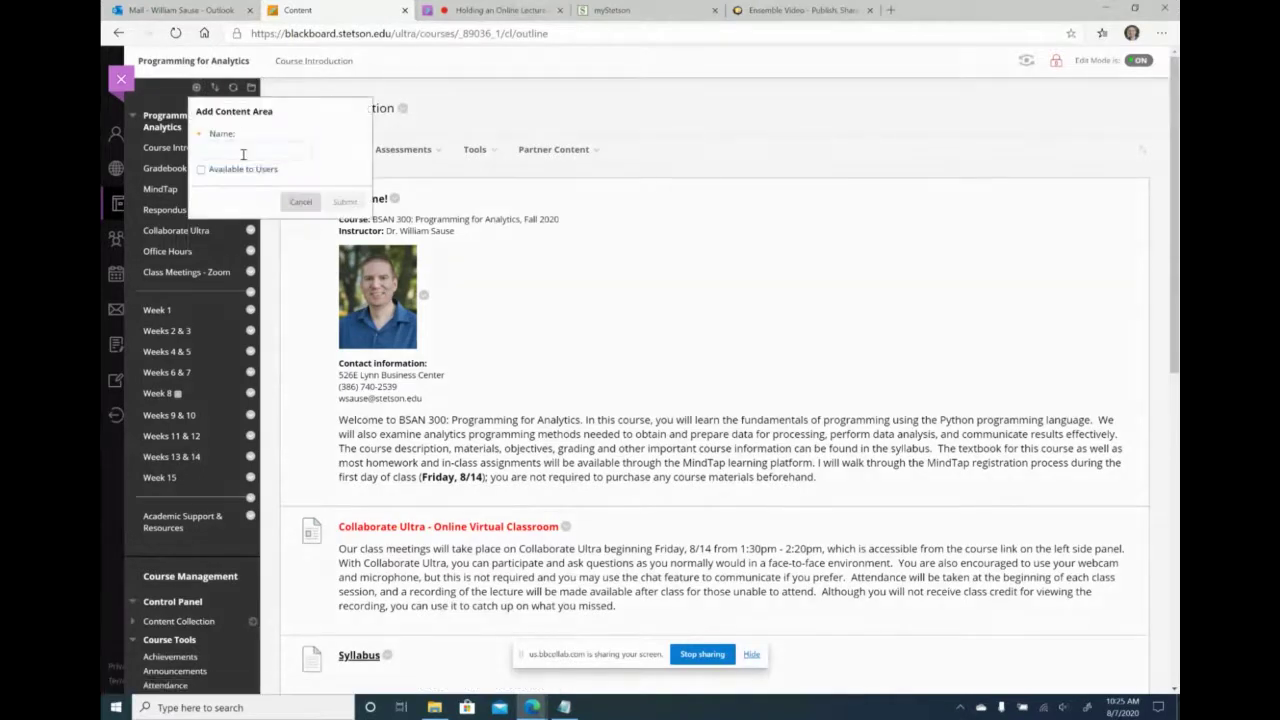
type("Class")
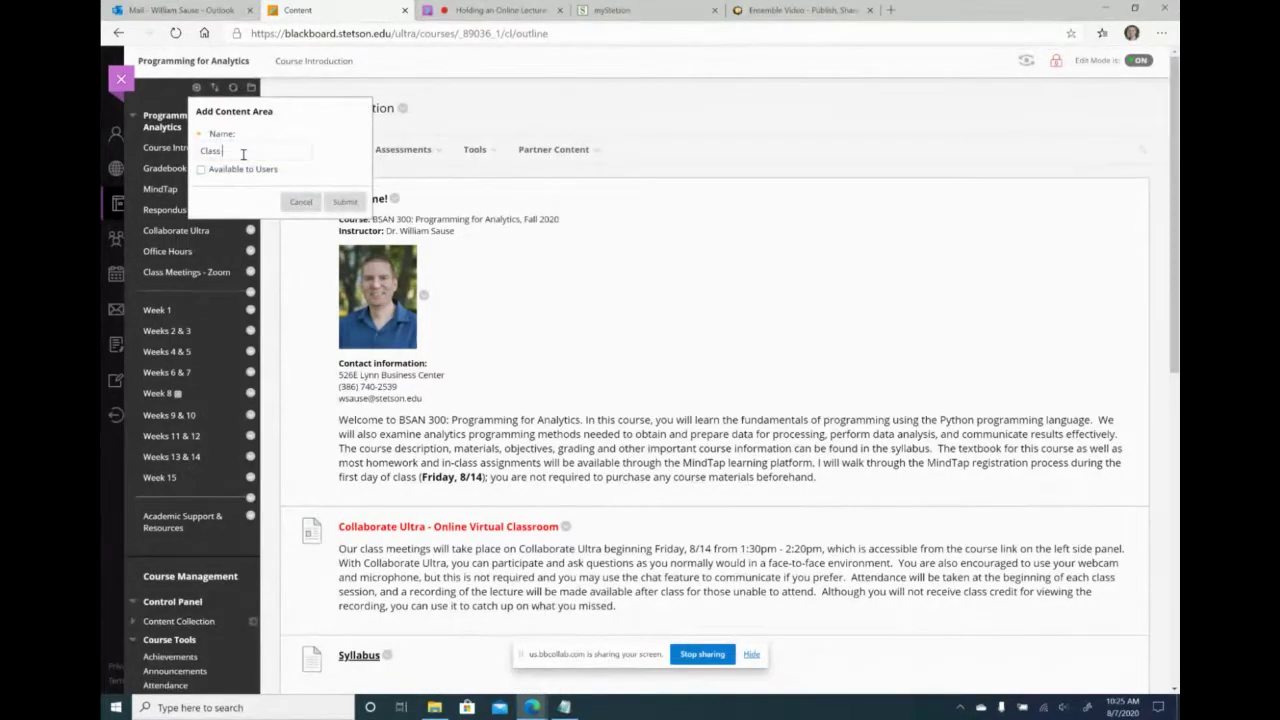
type(" Meetings - Teams")
left_click(201, 169)
left_click(345, 201)
left_click_drag(131, 550, 133, 288)
Step: Create a Microsoft Teams item named "Class Meetings" in the Class Meetings - Teams content area
left_click(187, 292)
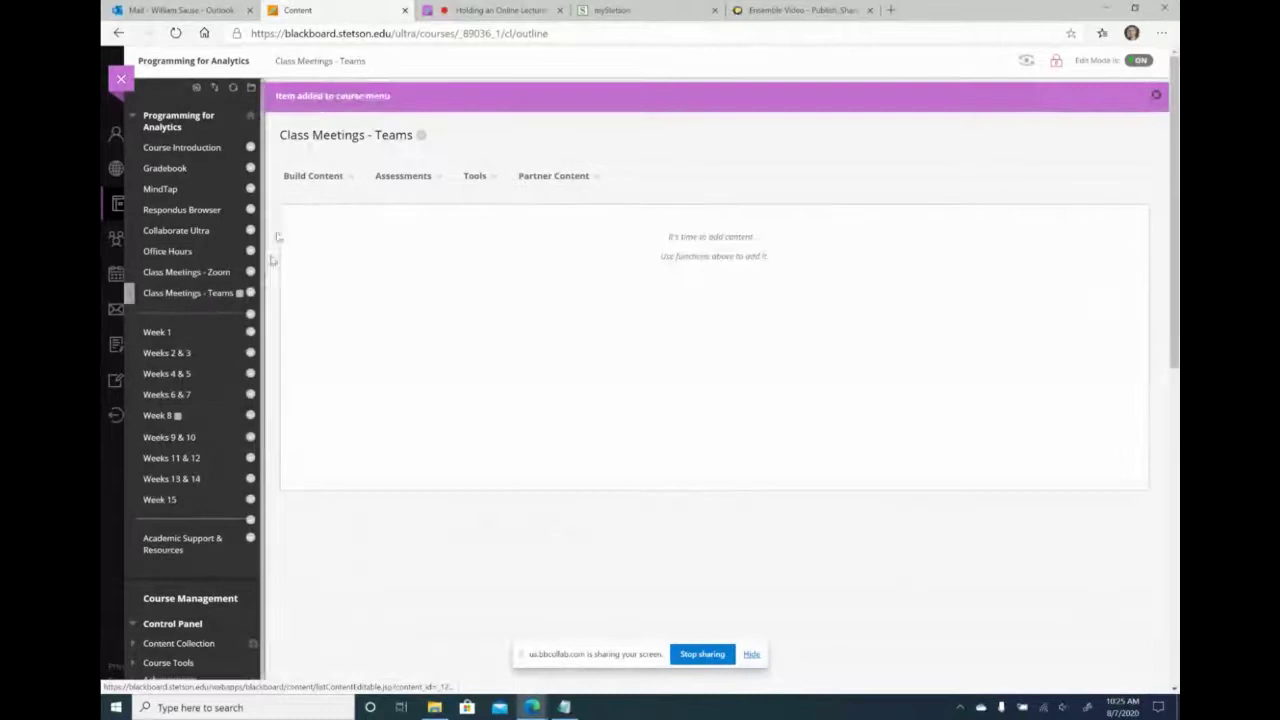
mouse_move(307, 188)
left_click(318, 510)
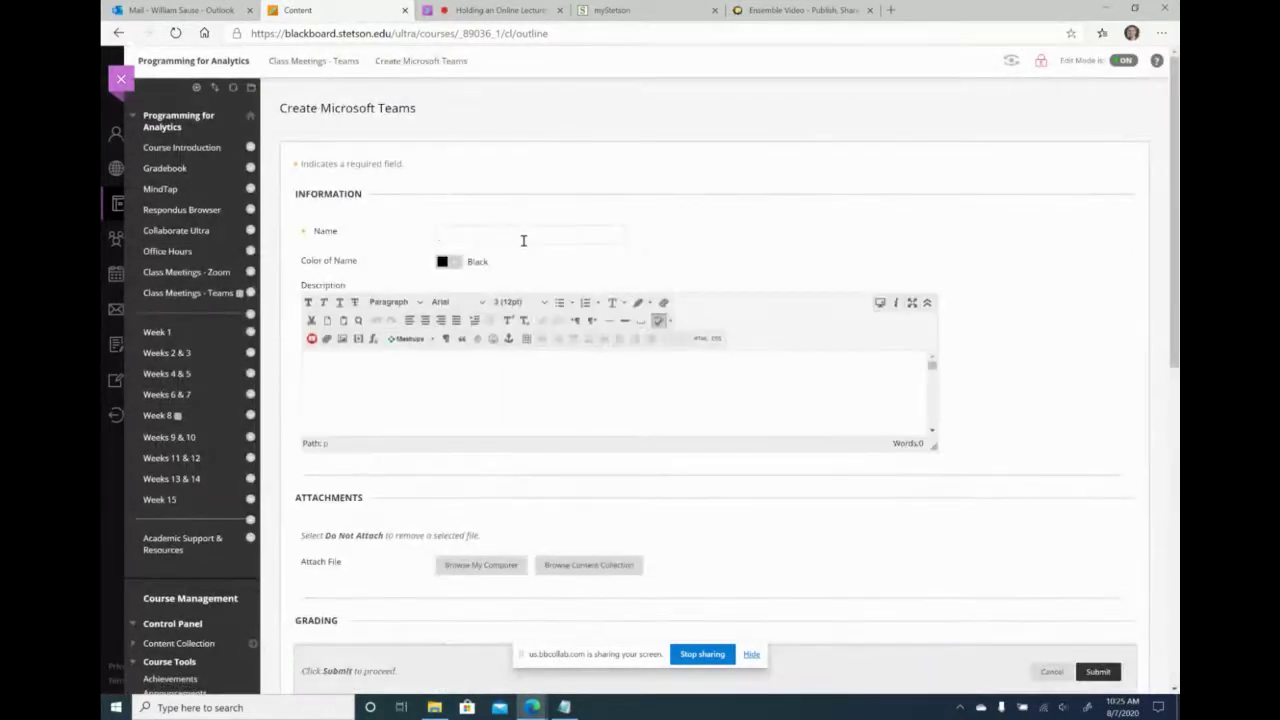
left_click(523, 240)
left_click(511, 256)
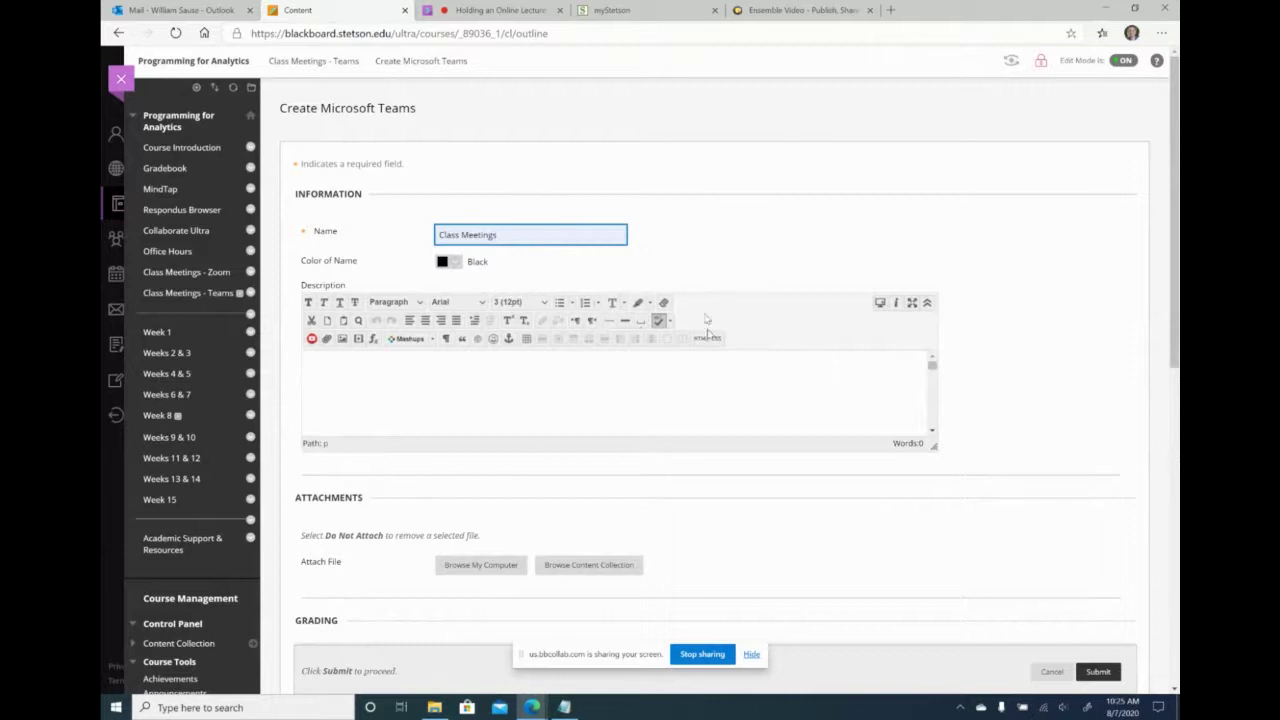
scroll(1020, 589, "down", 1)
scroll(1020, 589, "down", 1)
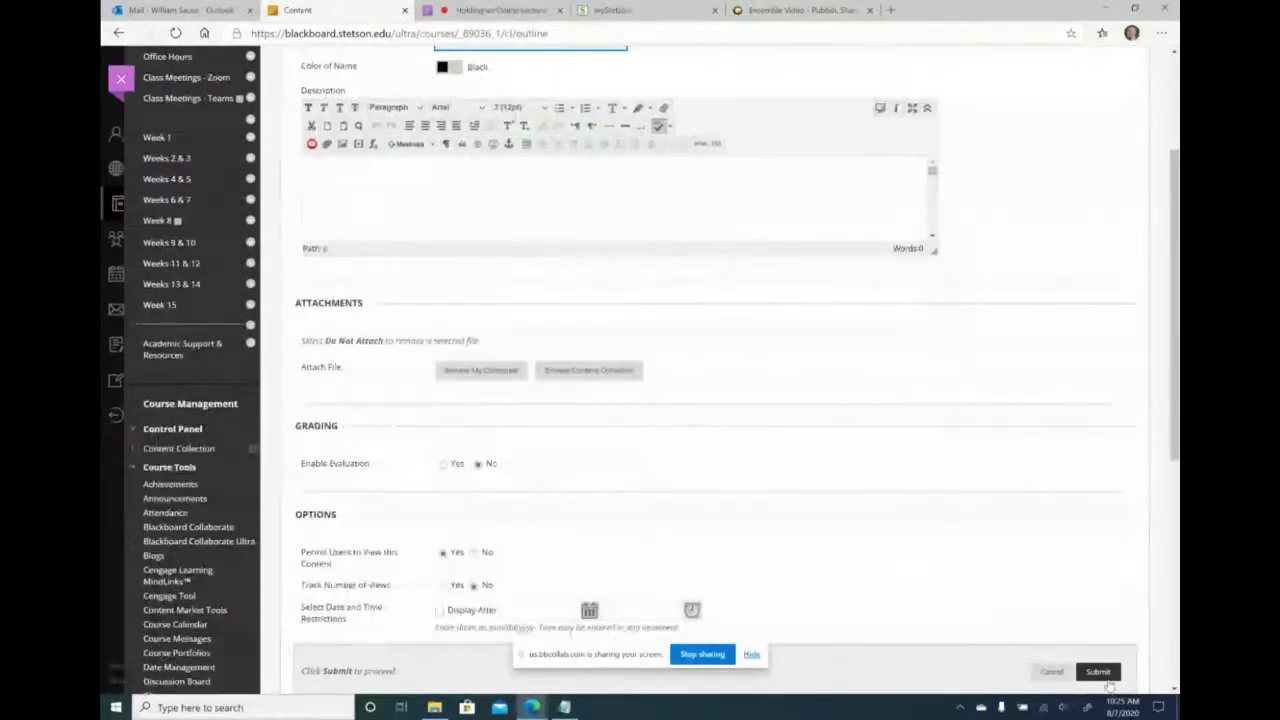
left_click(1100, 674)
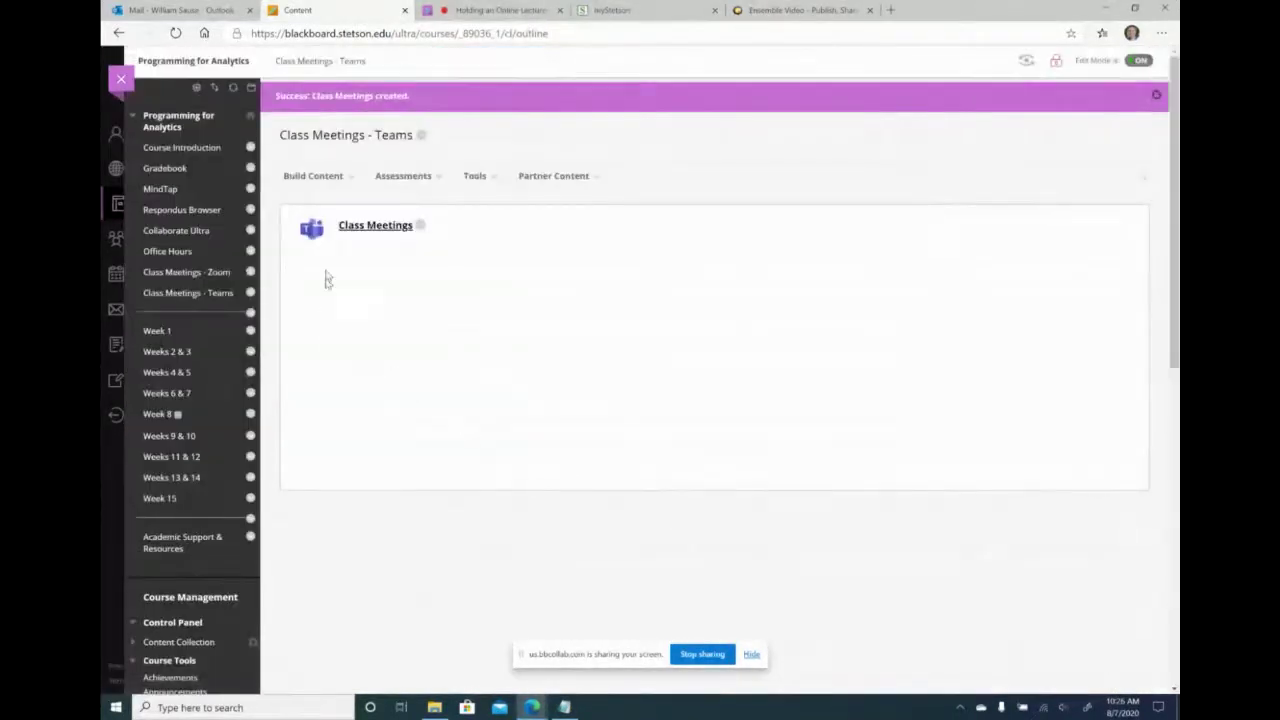
Step: Sign in to Teams through the Class Meetings item and start a meeting link titled "Introduction" for Aug 14, 2020
left_click(368, 225)
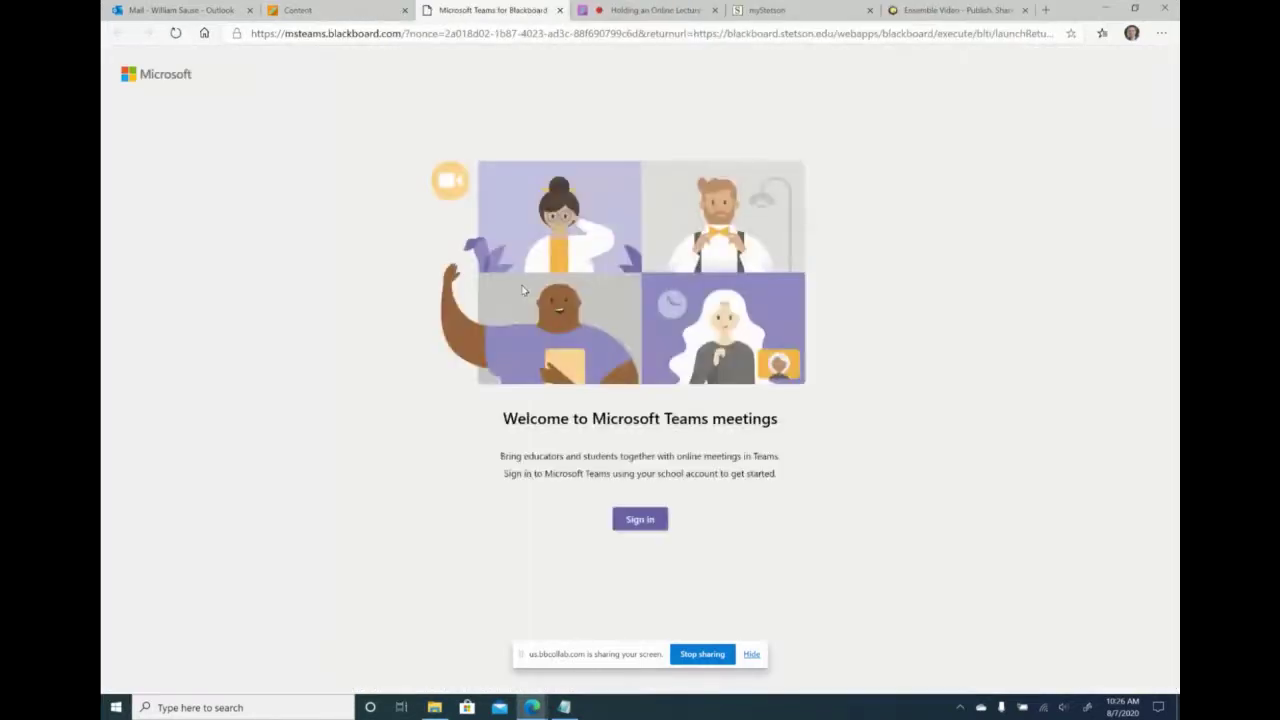
left_click(642, 519)
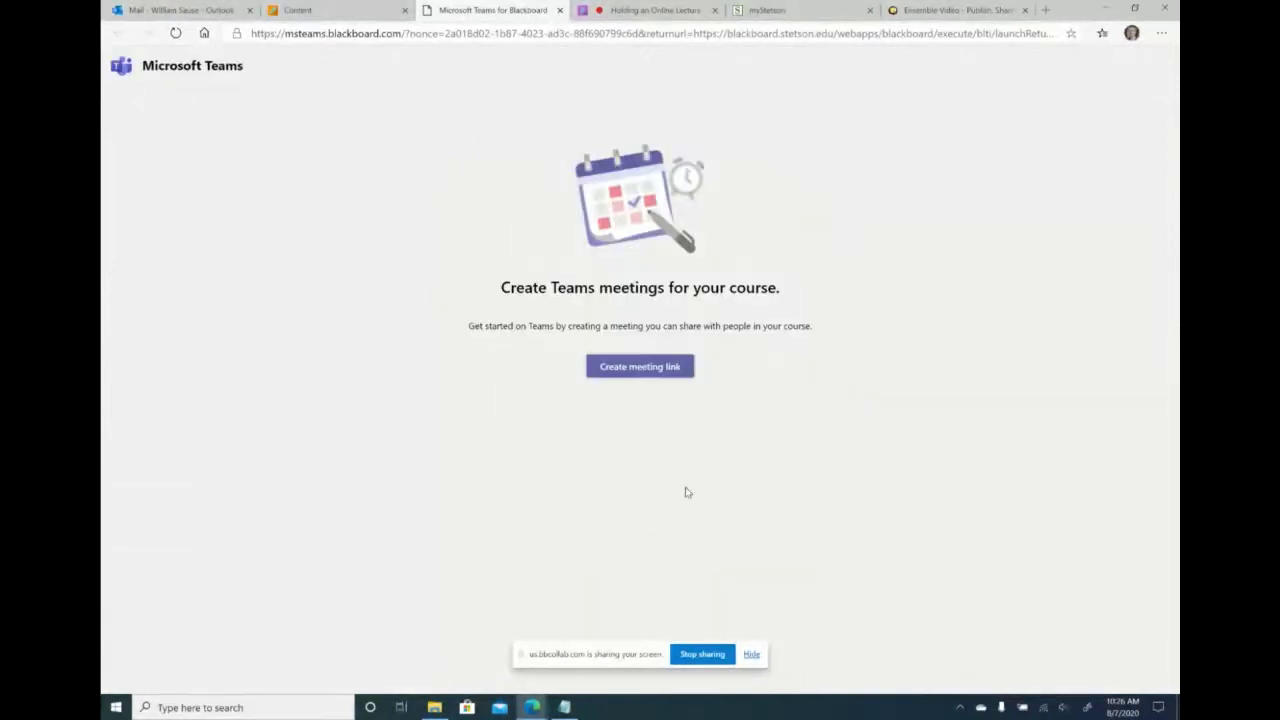
left_click(634, 367)
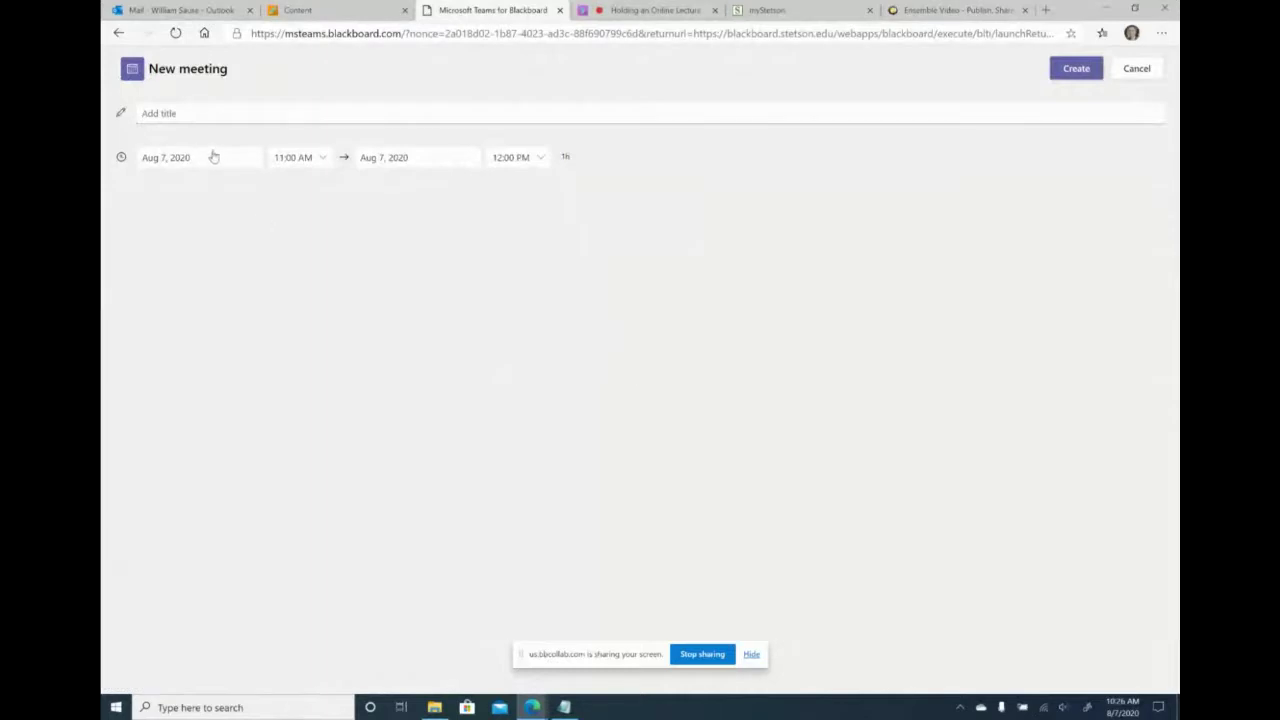
left_click(186, 106)
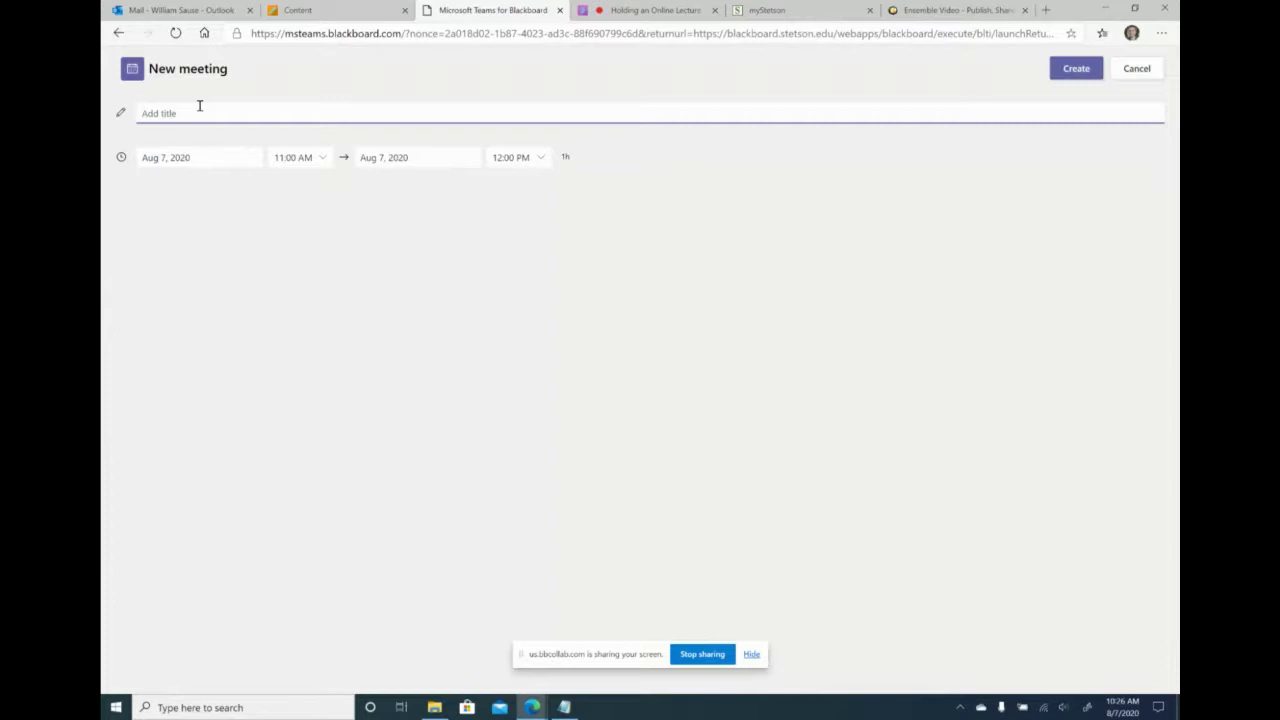
type("f")
left_click(198, 161)
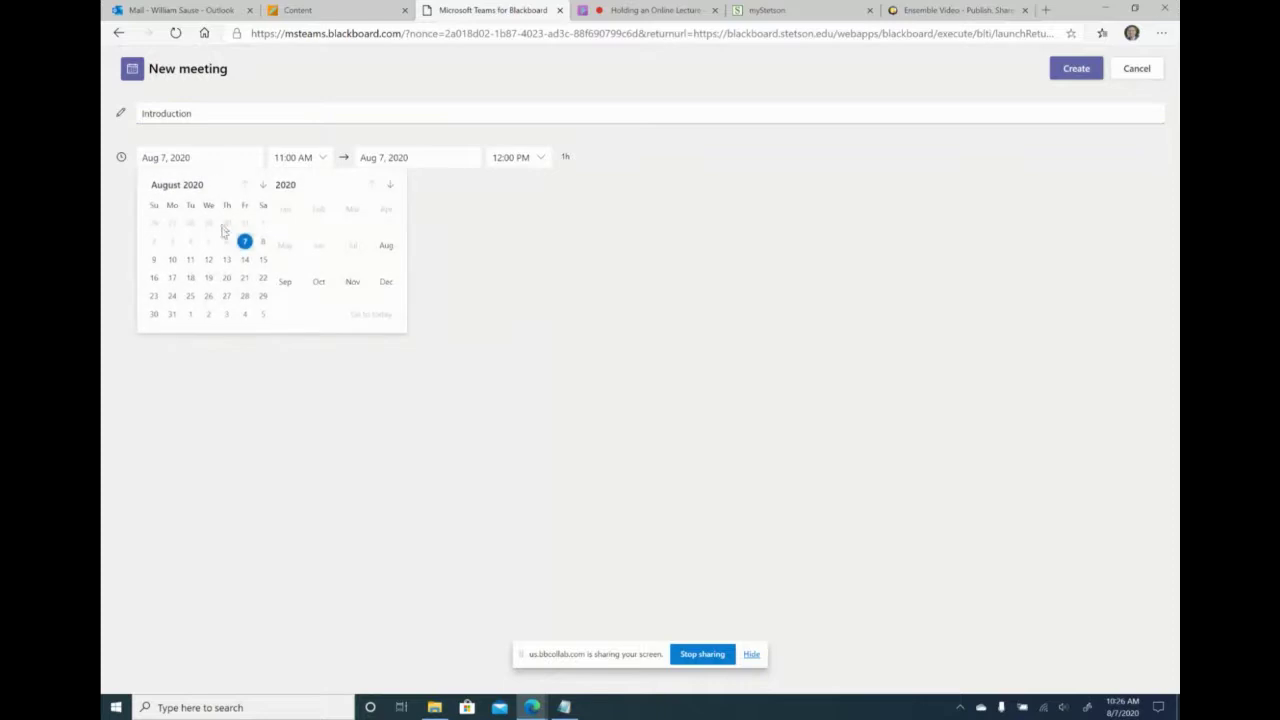
left_click(245, 260)
Step: Set the Introduction meeting's start time to 1:30 PM, create the meeting and return to the course
left_click(320, 157)
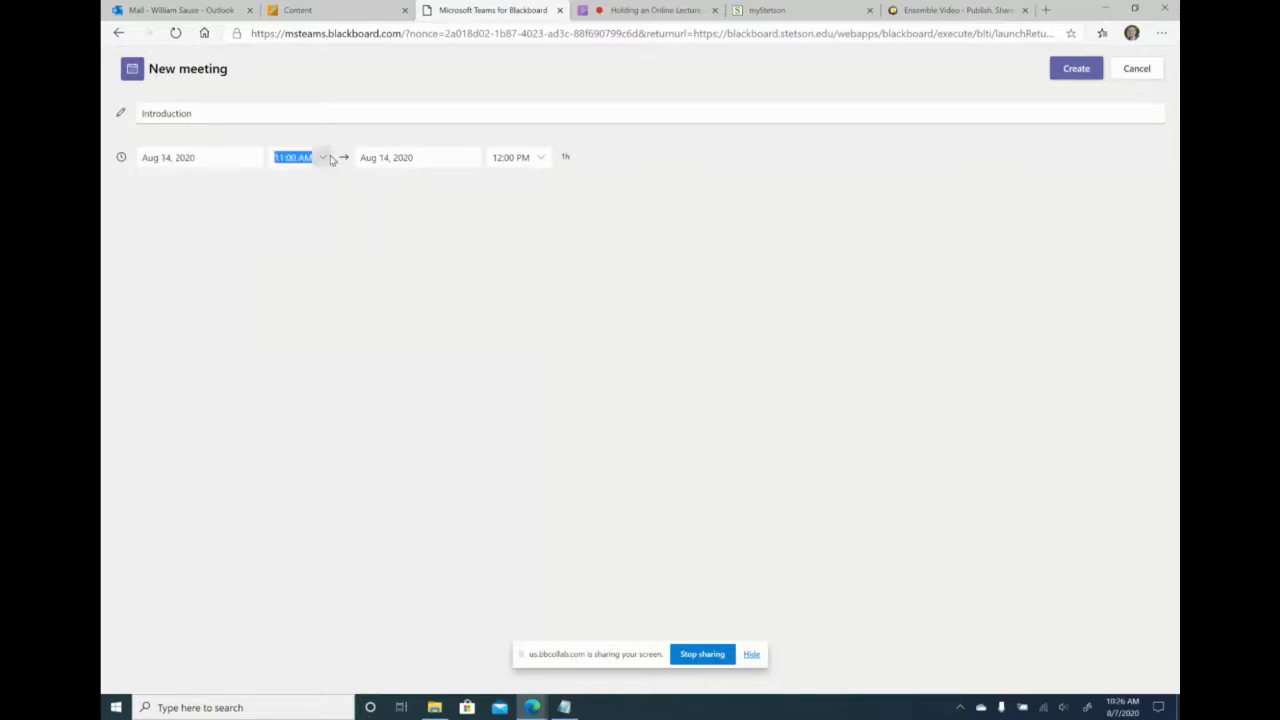
scroll(300, 245, "down", 5)
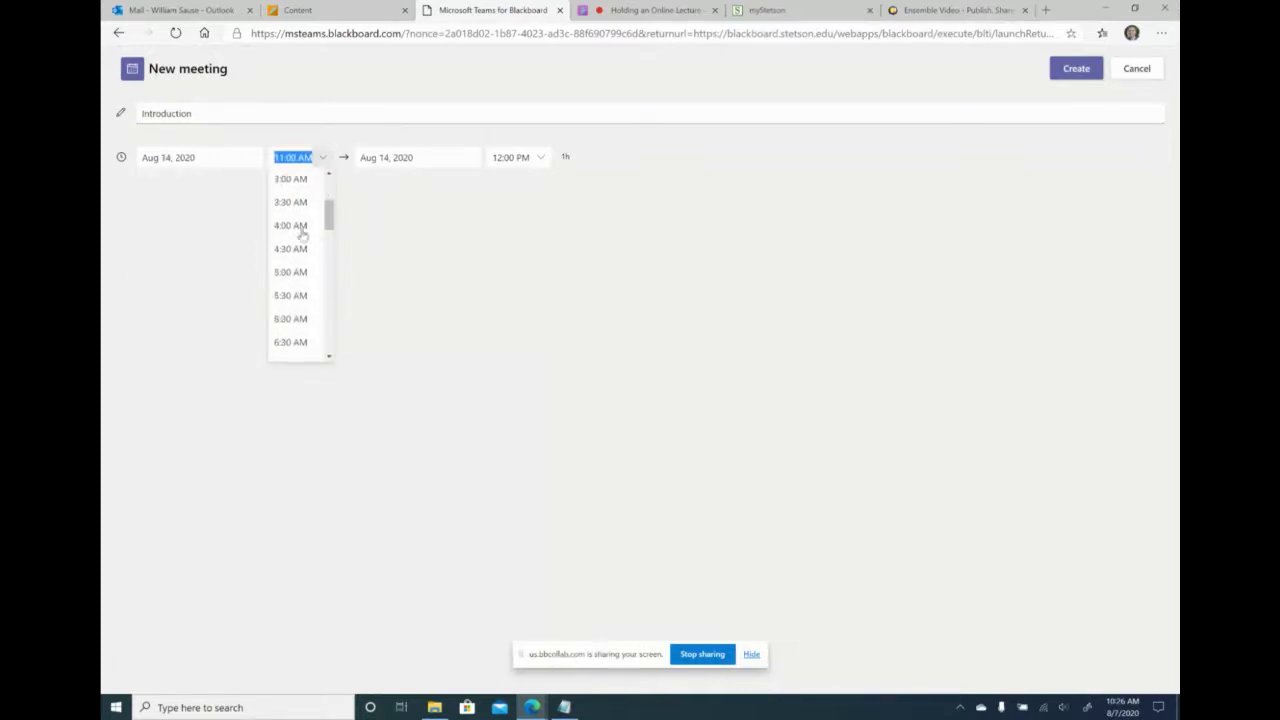
scroll(302, 232, "down", 2)
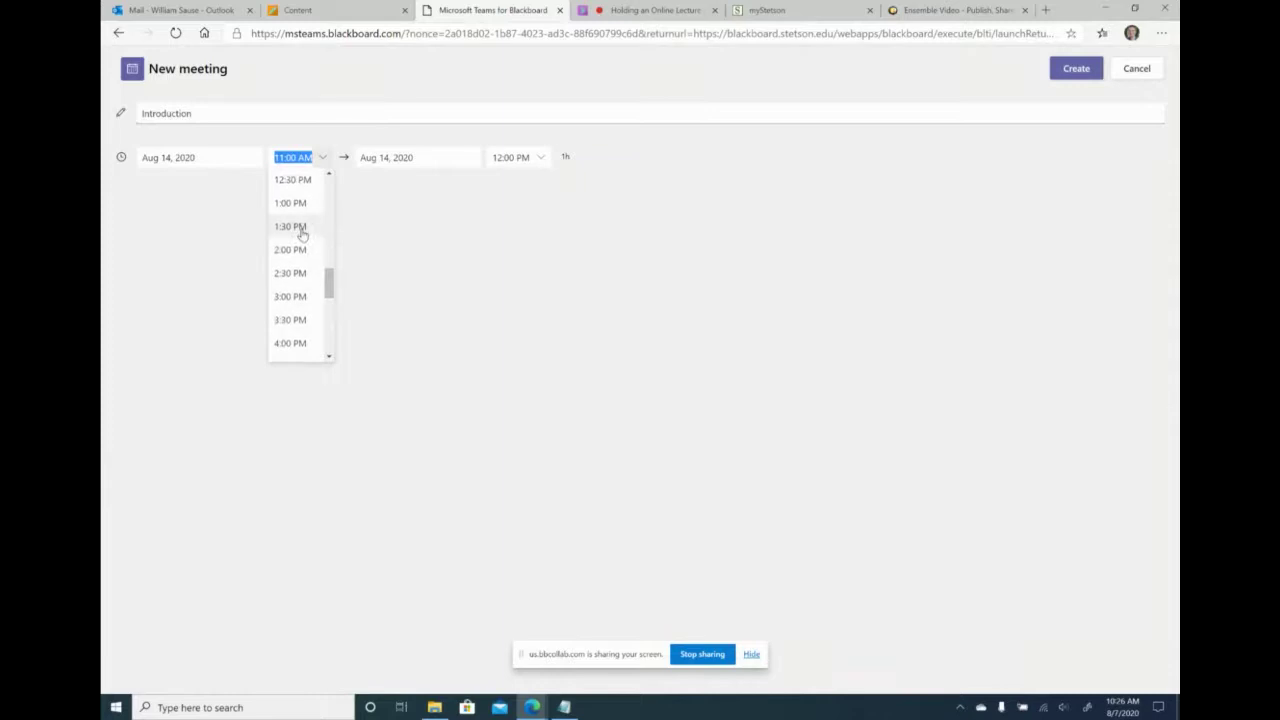
left_click(300, 228)
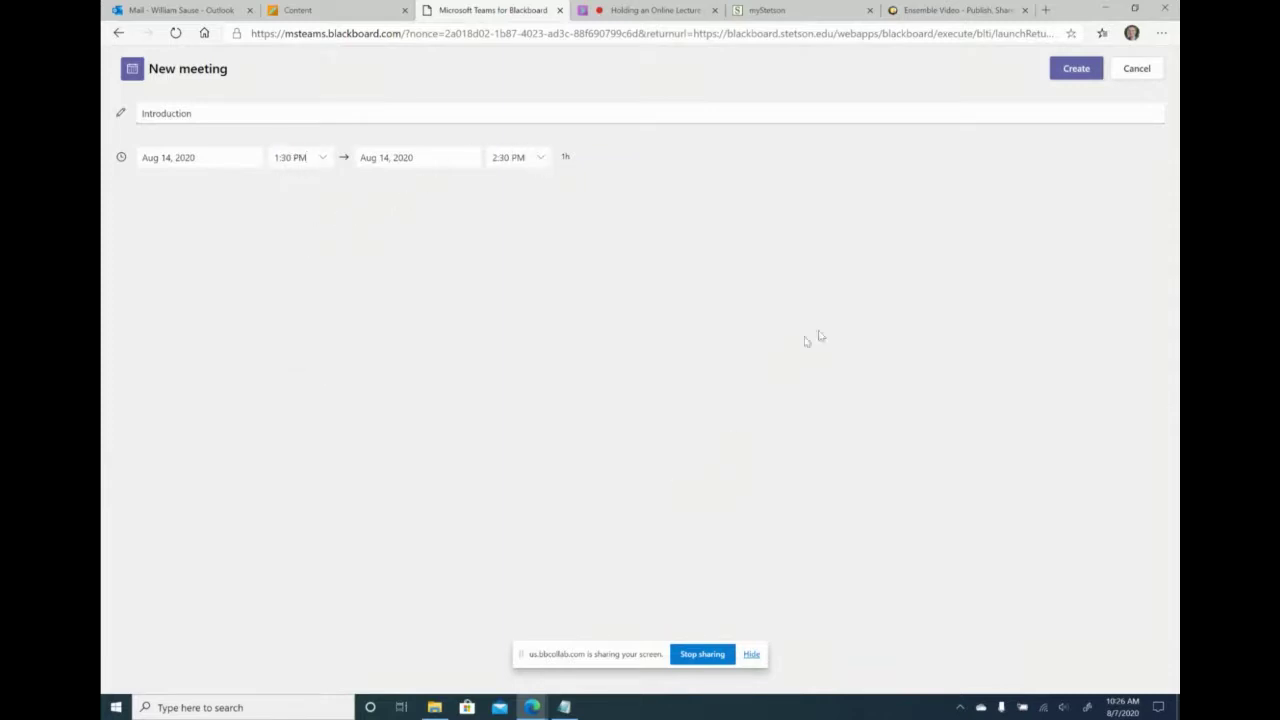
left_click(1098, 68)
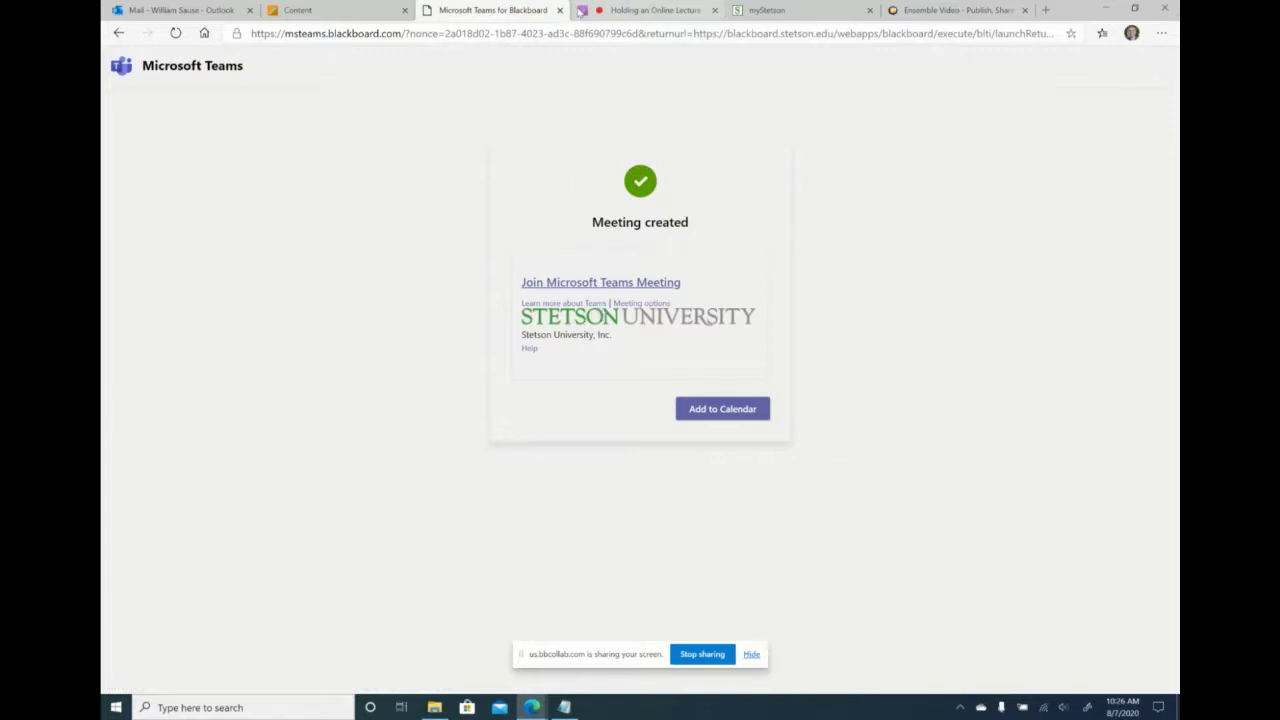
left_click(561, 11)
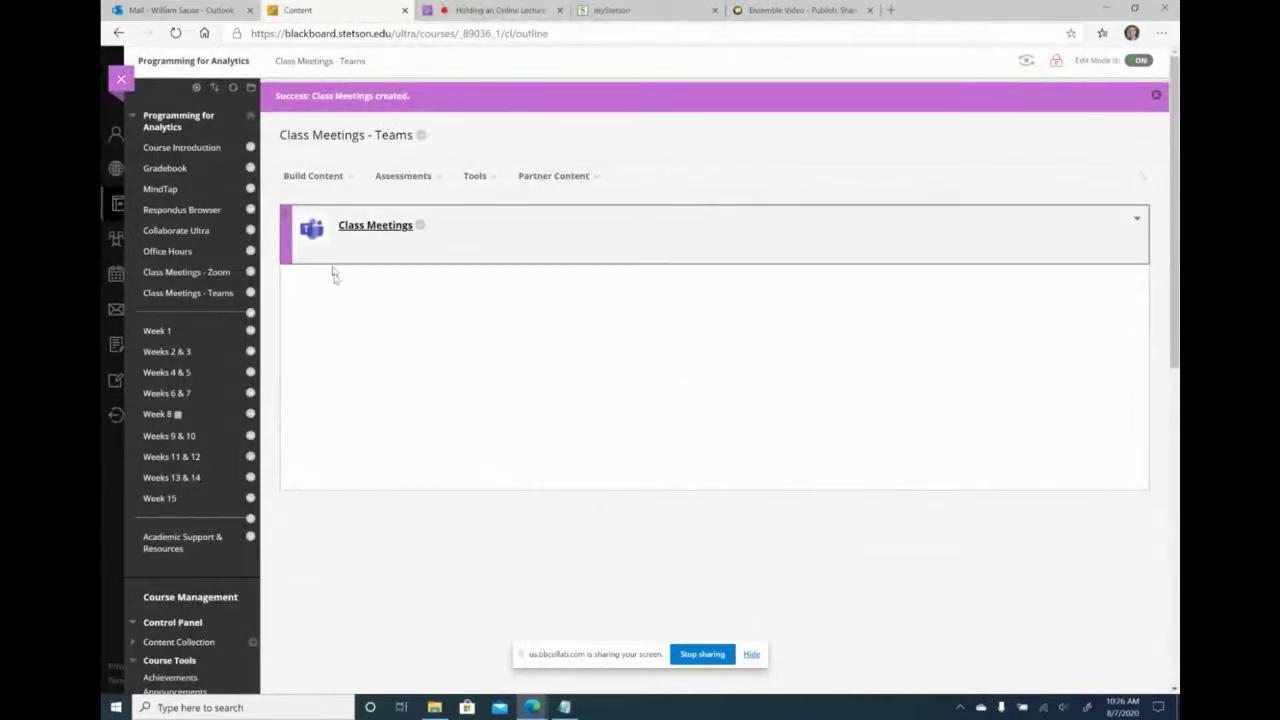
Step: Reopen the Class Meetings item and sign in to Teams to check how it displays created meetings
left_click(378, 226)
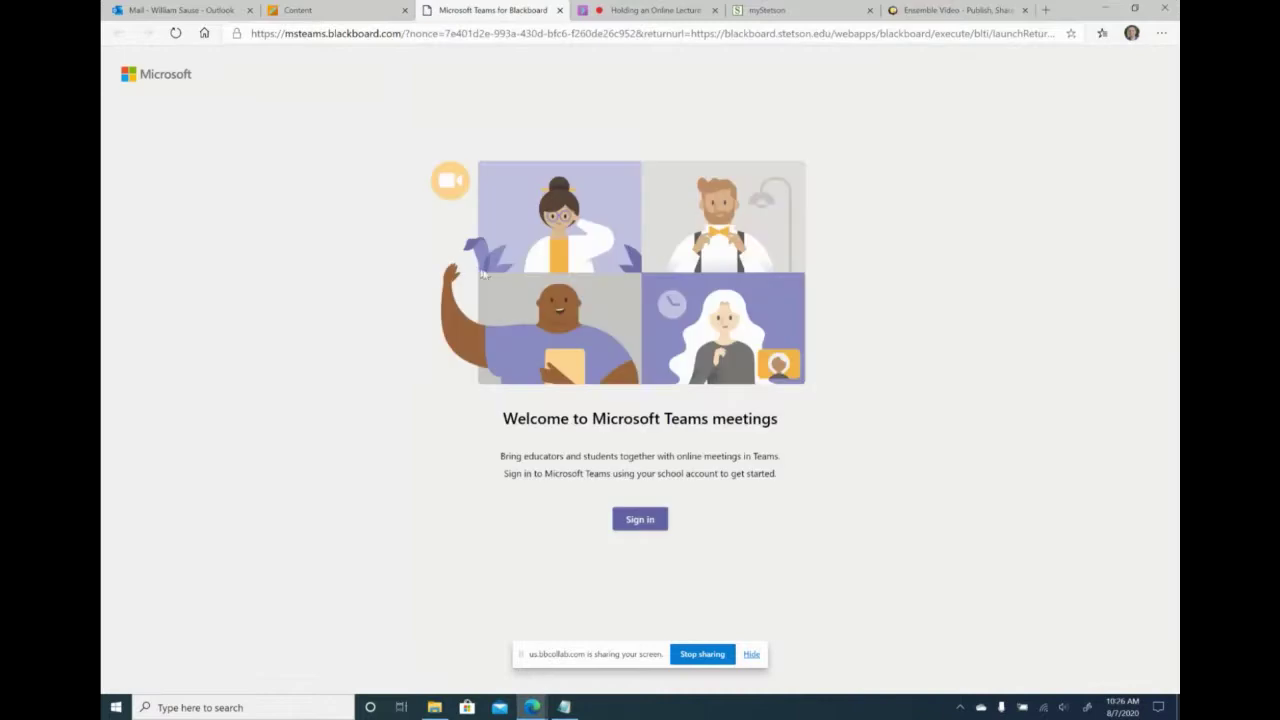
left_click(656, 520)
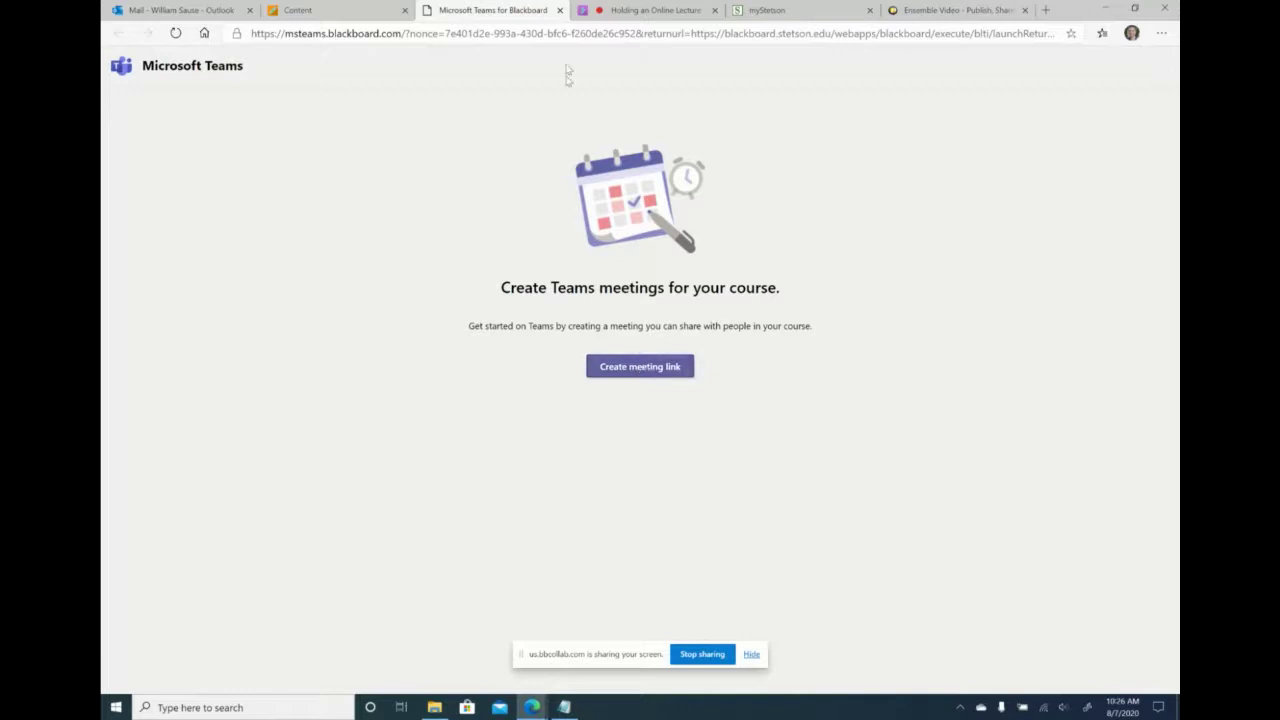
left_click(561, 11)
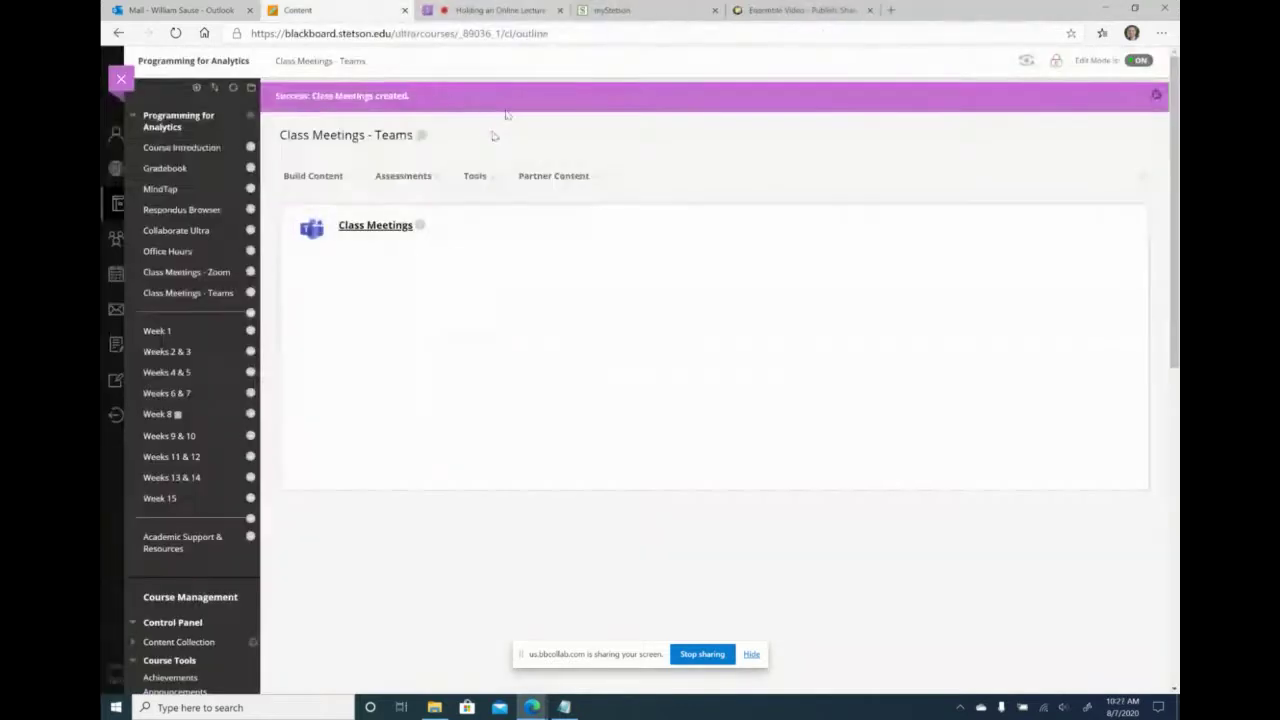
Step: Review the course's Course Introduction, Gradebook, weekly module and Class Meetings - Teams pages
left_click(187, 148)
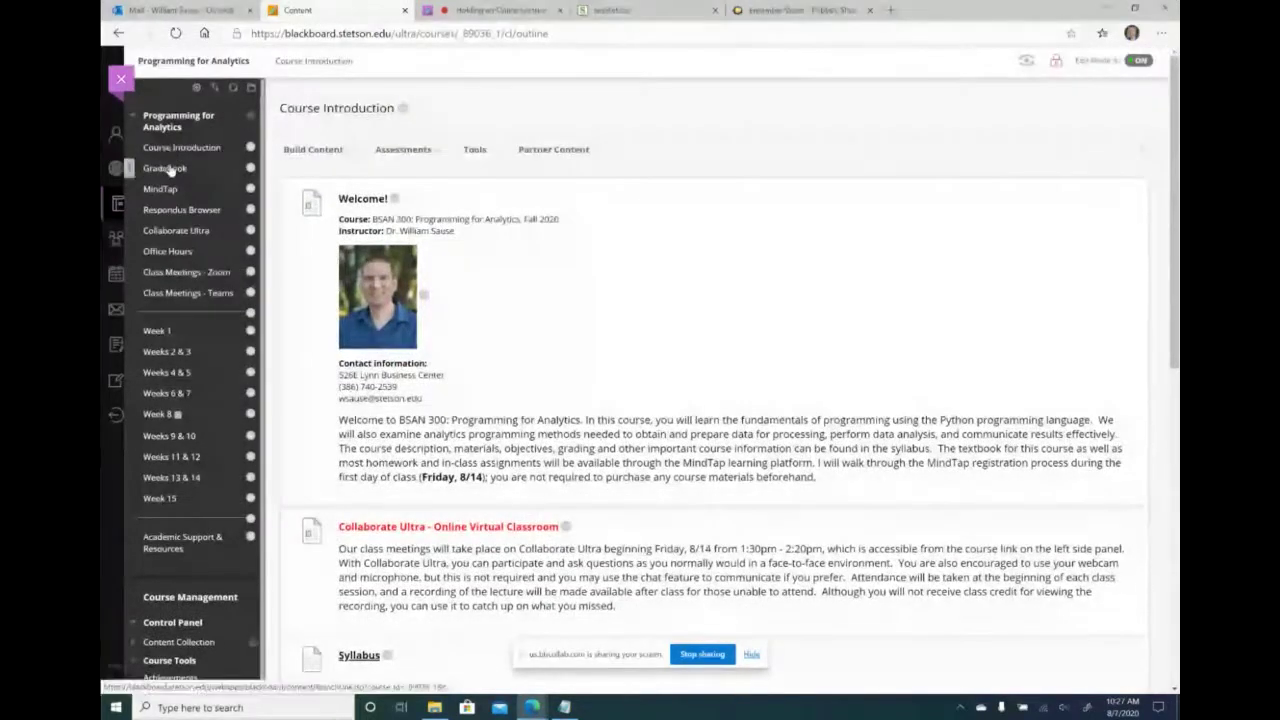
scroll(413, 268, "down", 3)
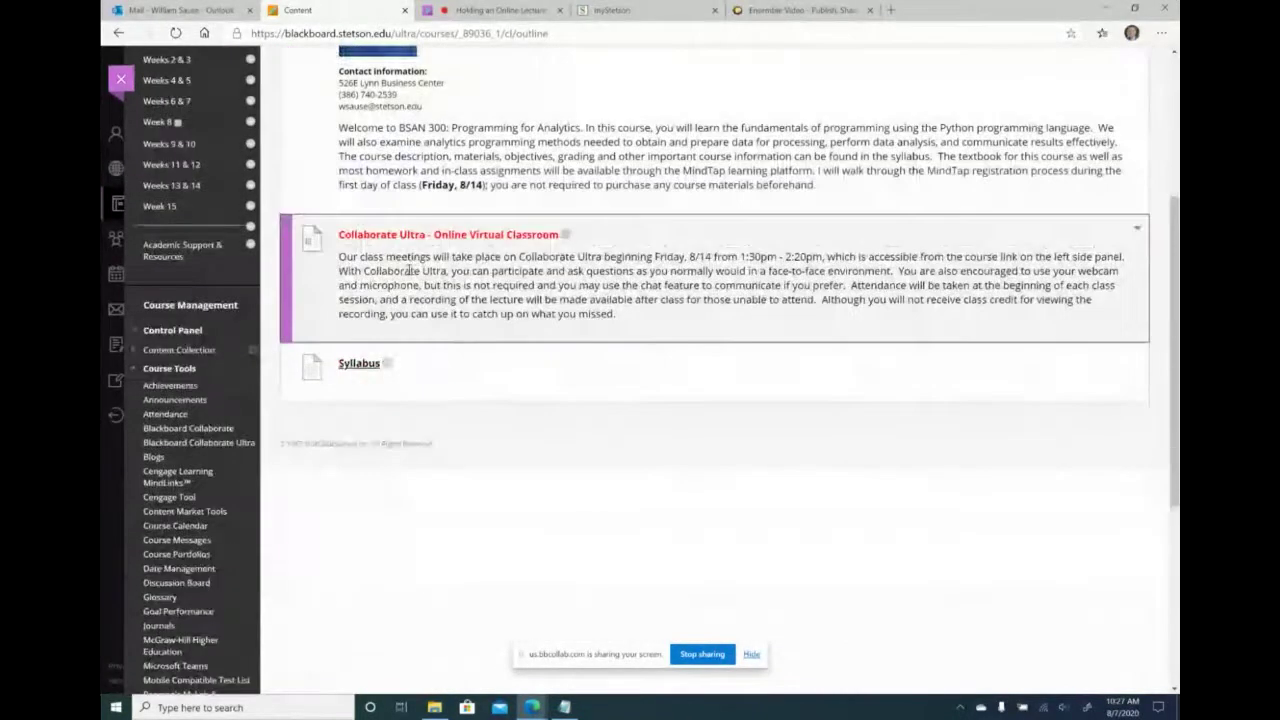
scroll(413, 268, "up", 3)
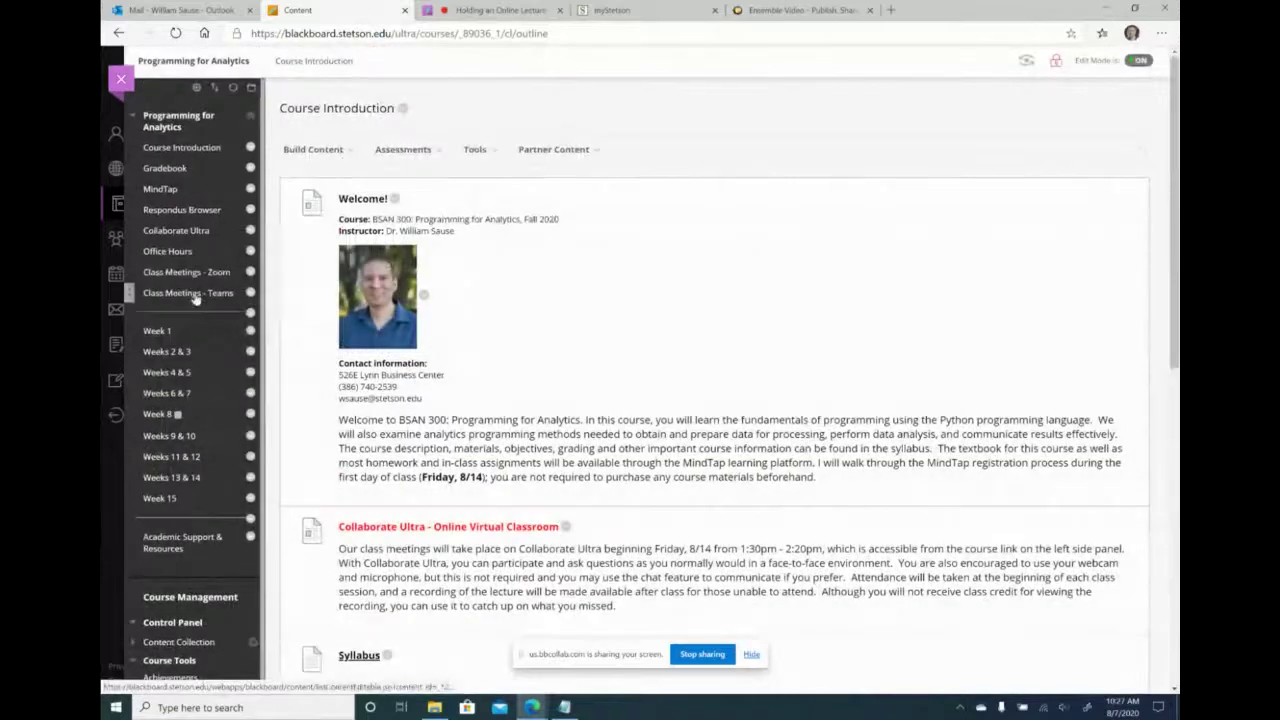
left_click(184, 174)
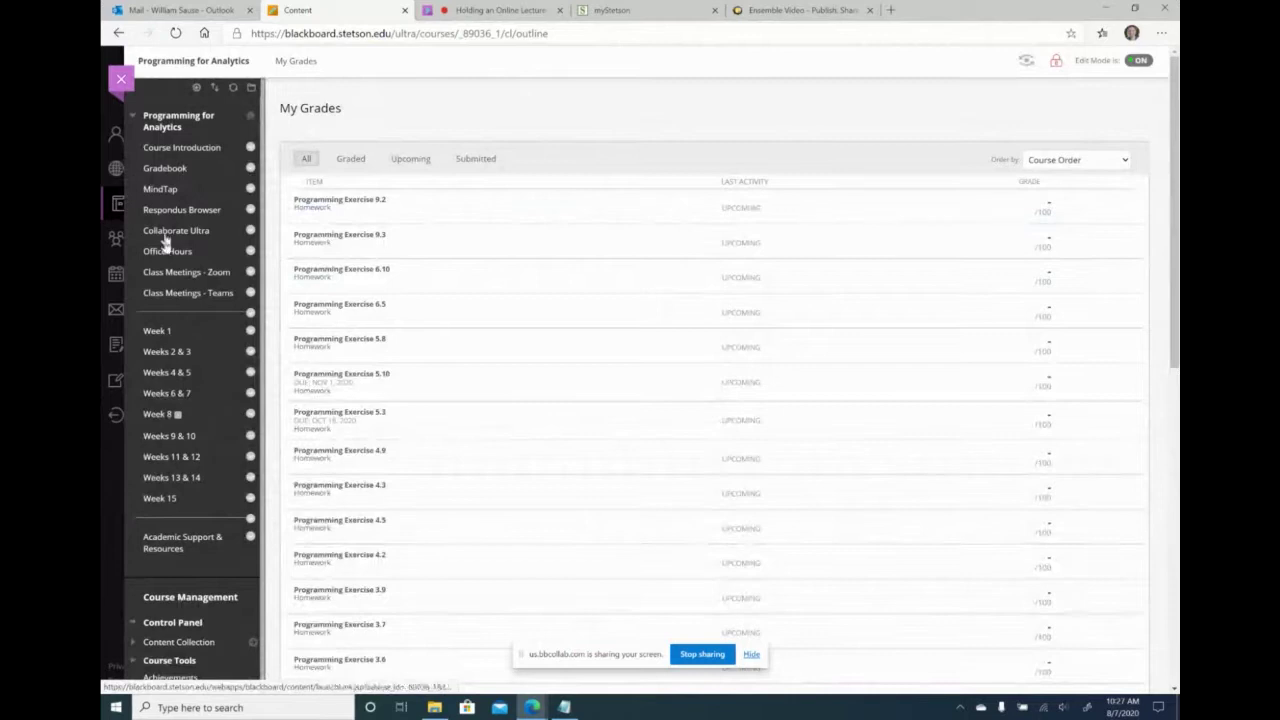
left_click(175, 291)
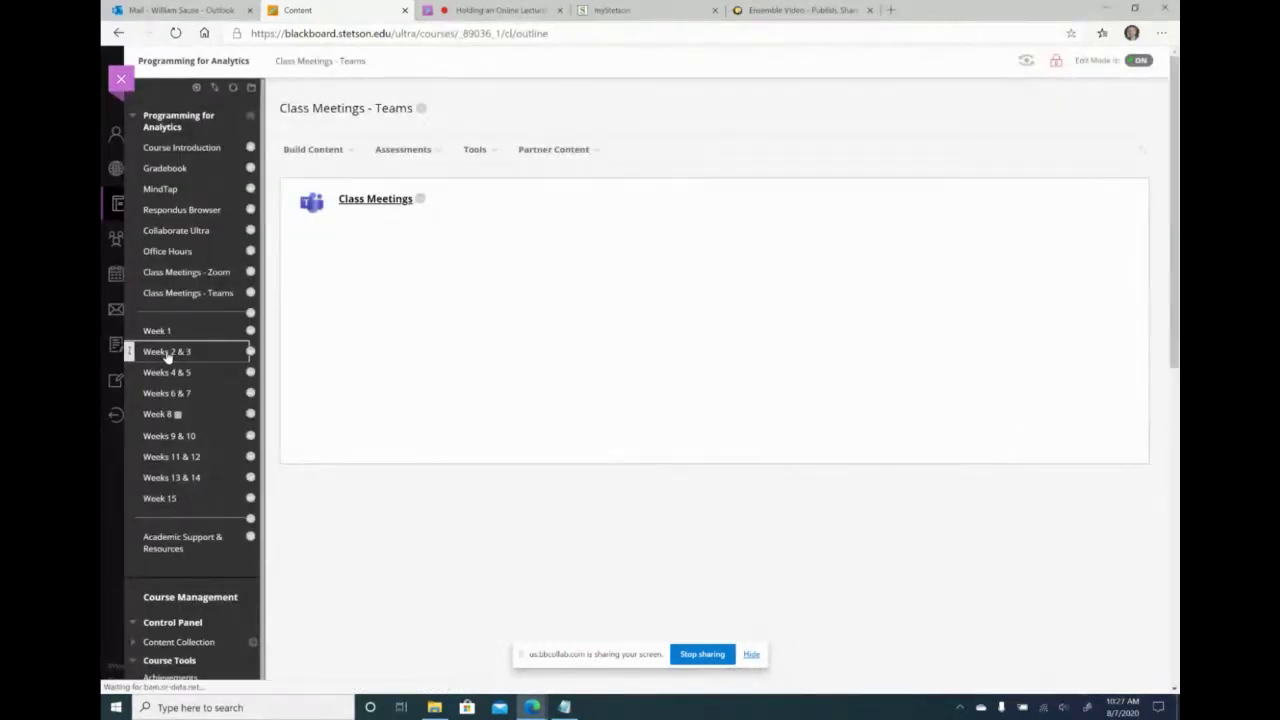
left_click(165, 352)
left_click(164, 334)
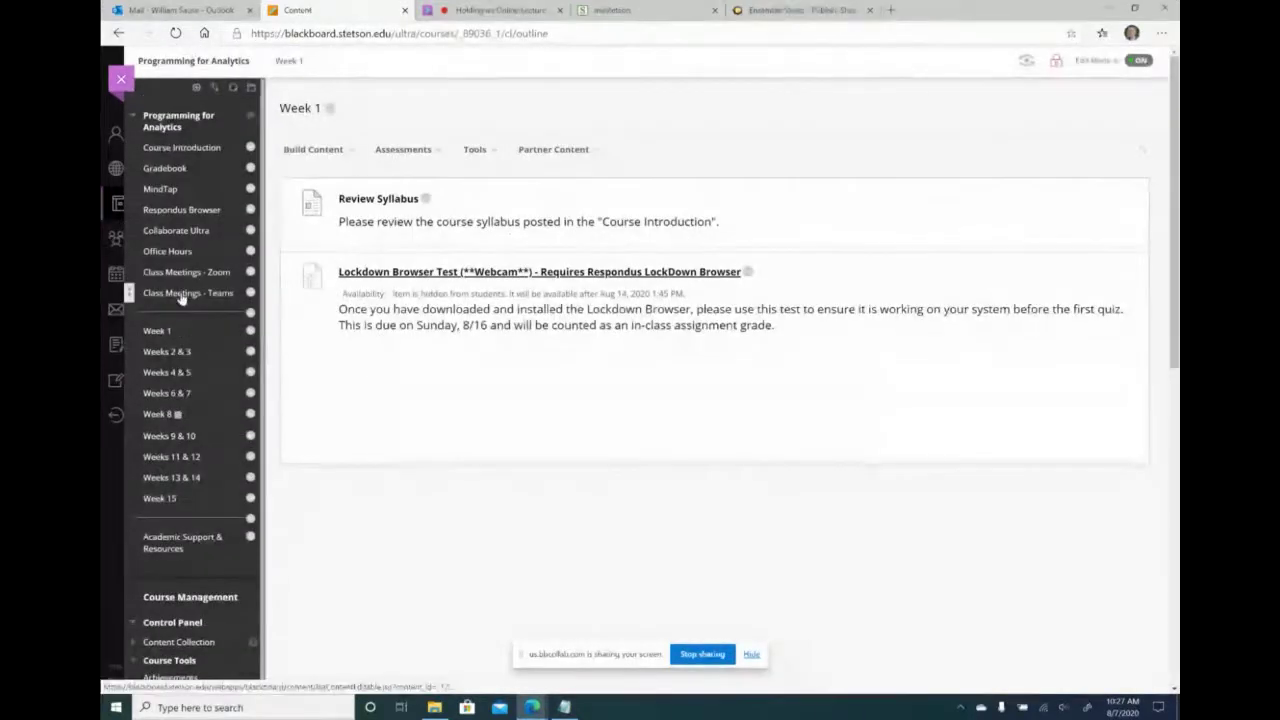
left_click(185, 293)
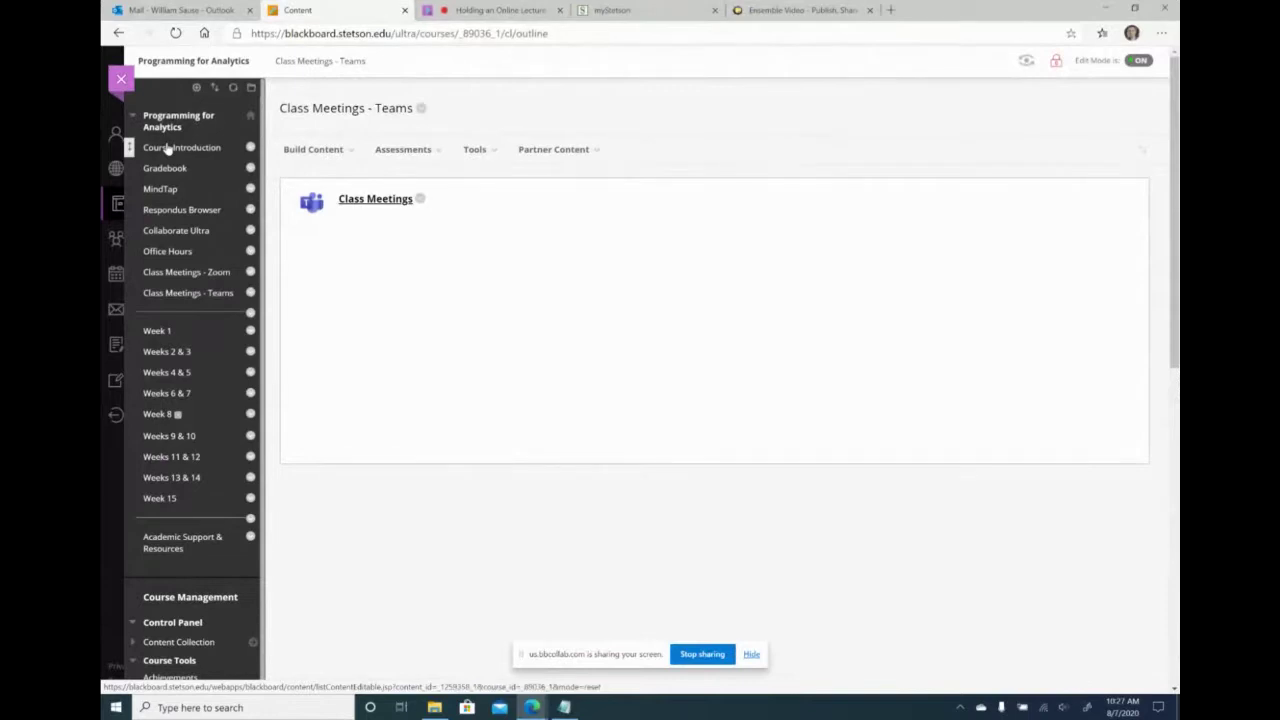
Step: Look over the Course Introduction page and the options available for the Class Meetings item on the Class Meetings - Teams page
left_click(168, 148)
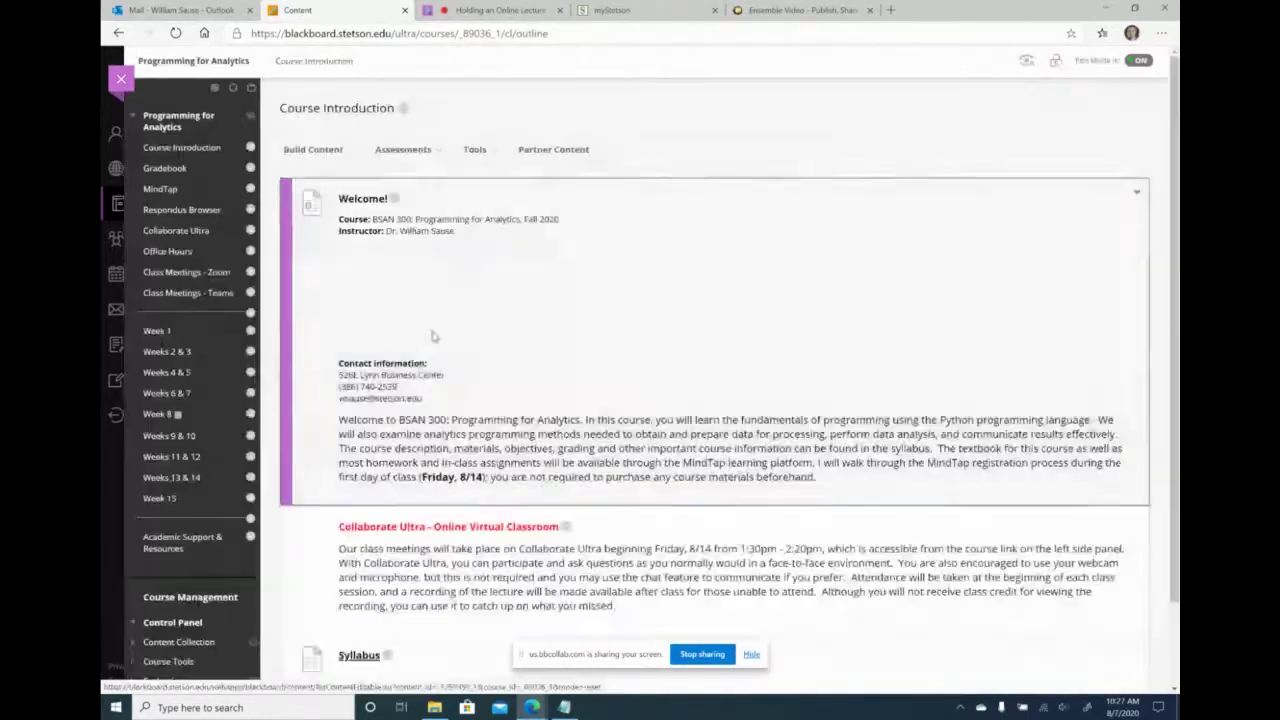
scroll(483, 433, "down", 3)
scroll(483, 434, "up", 5)
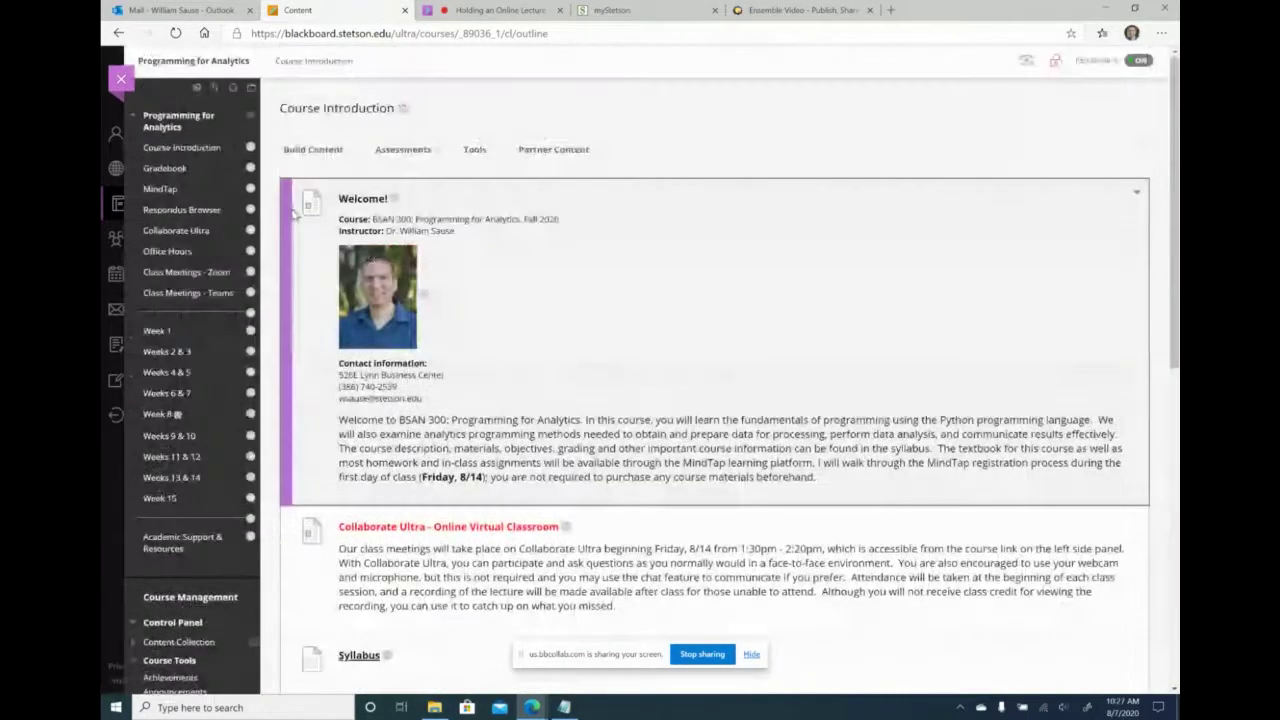
left_click(187, 292)
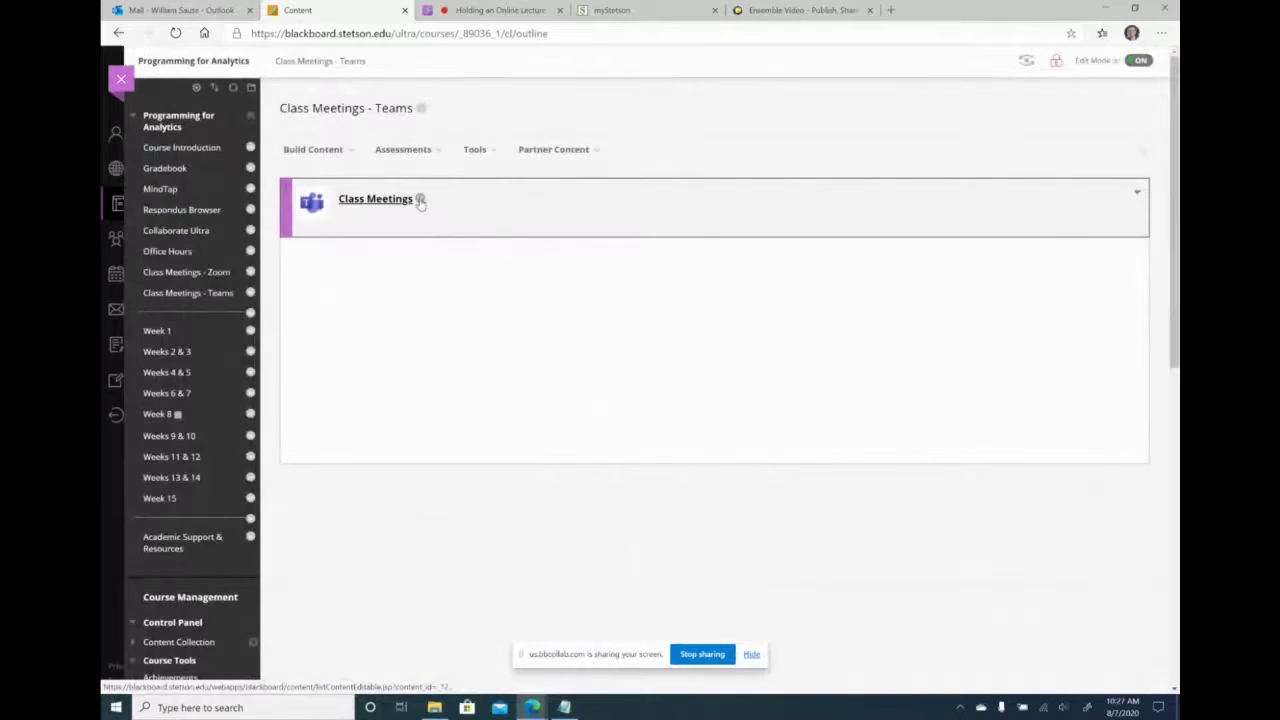
left_click(420, 200)
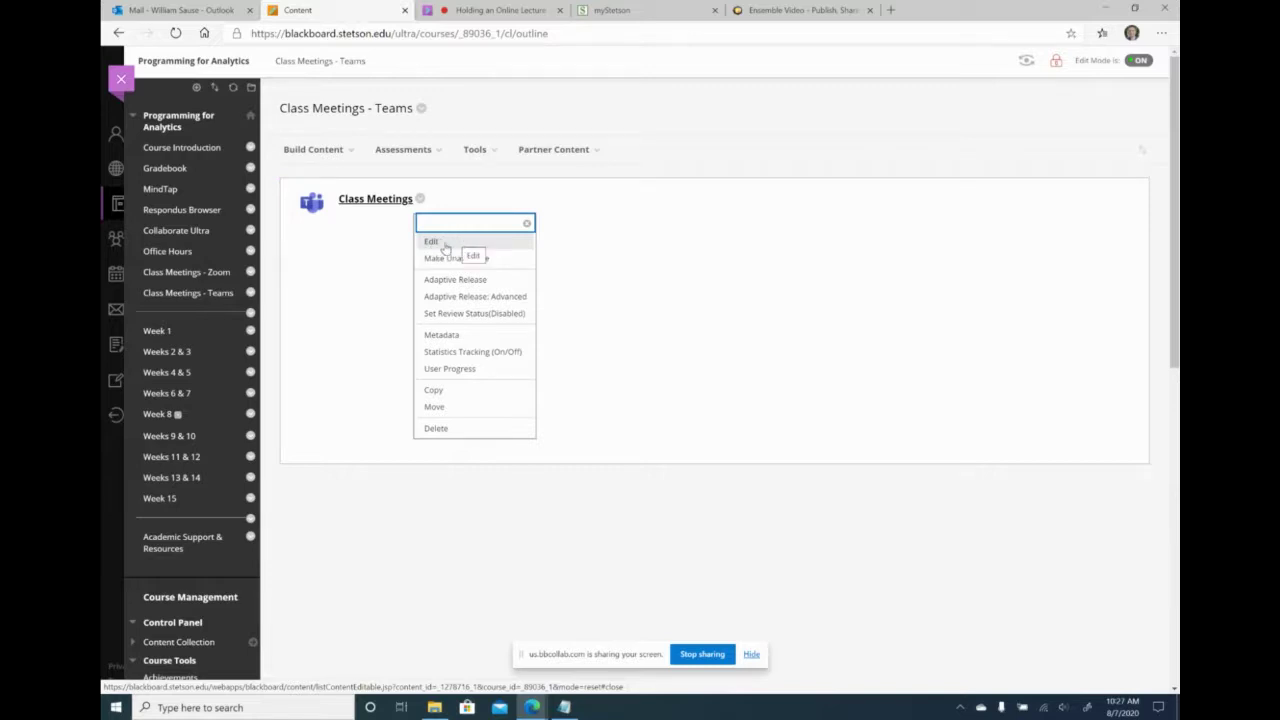
Step: Open the Class Meetings item, sign in to Microsoft Teams and start another meeting link, ready for its title
left_click(391, 198)
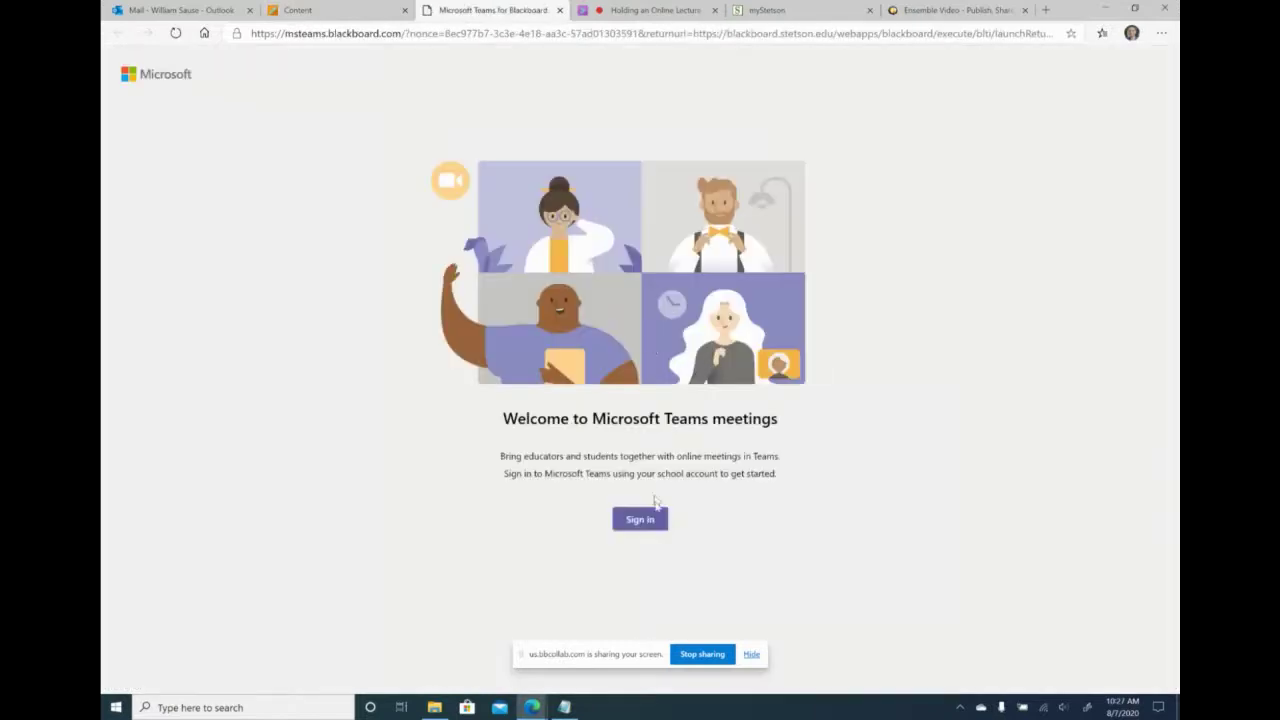
left_click(654, 517)
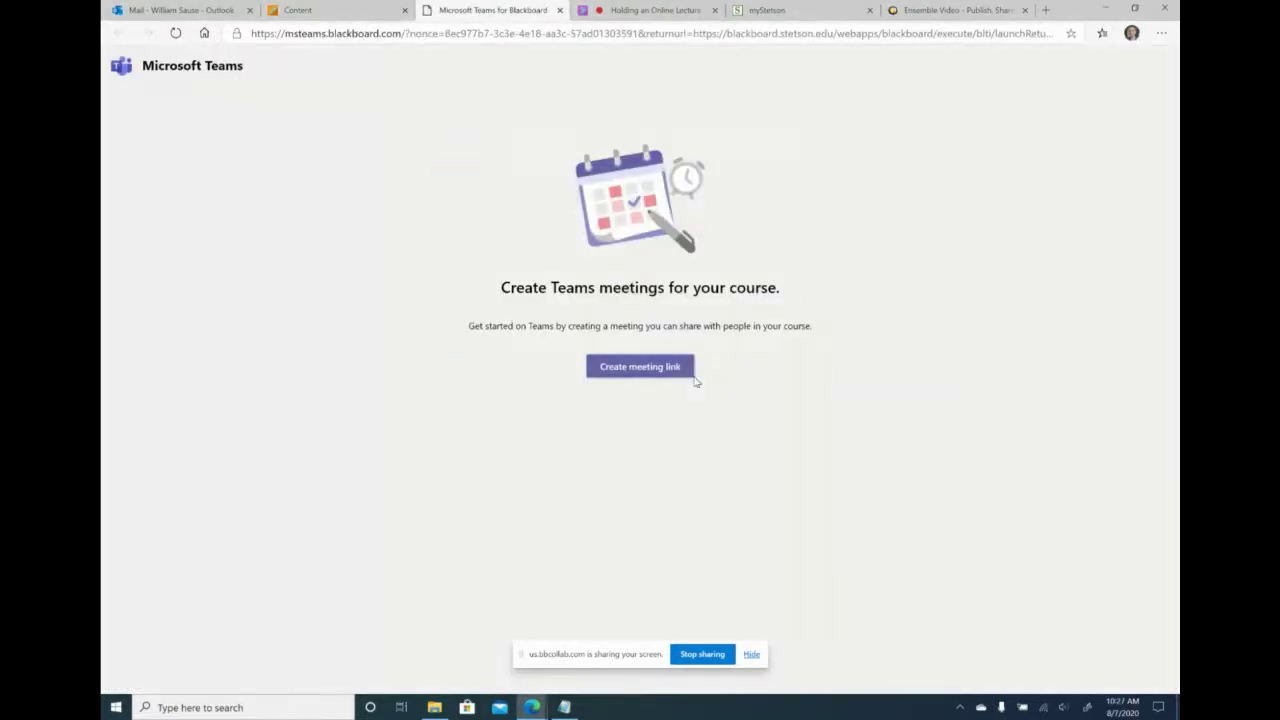
left_click(656, 374)
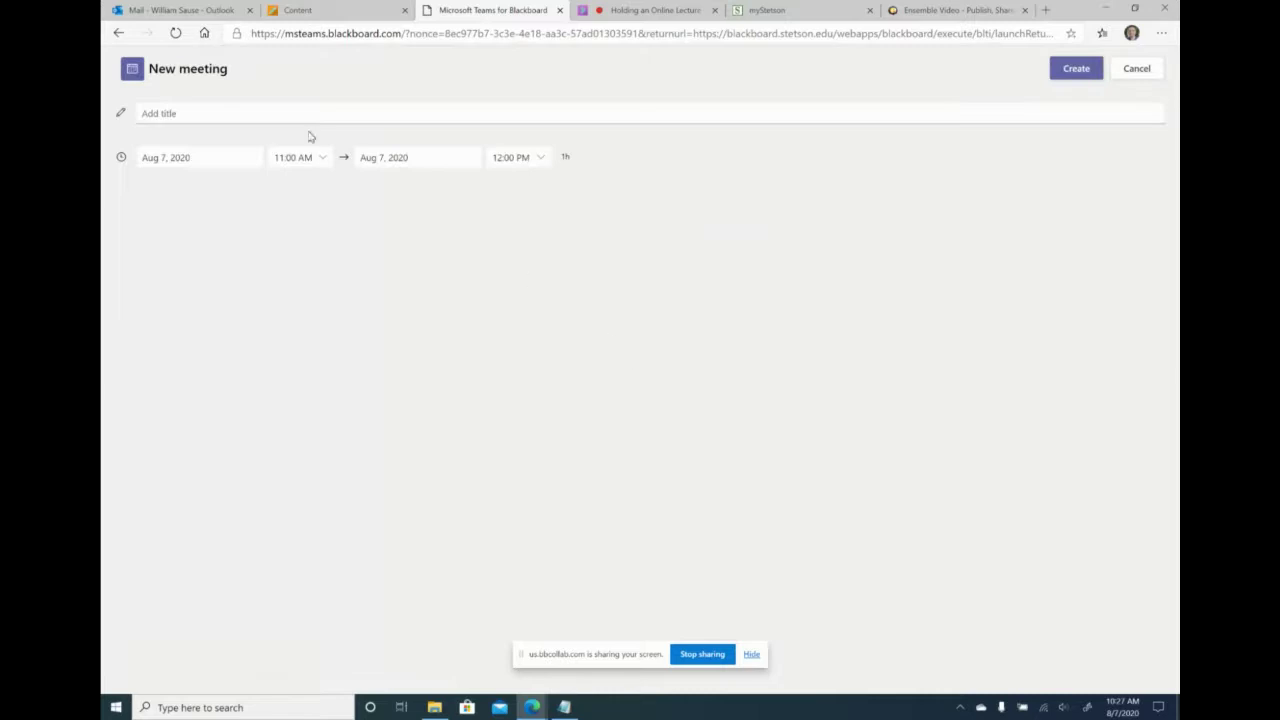
left_click(272, 110)
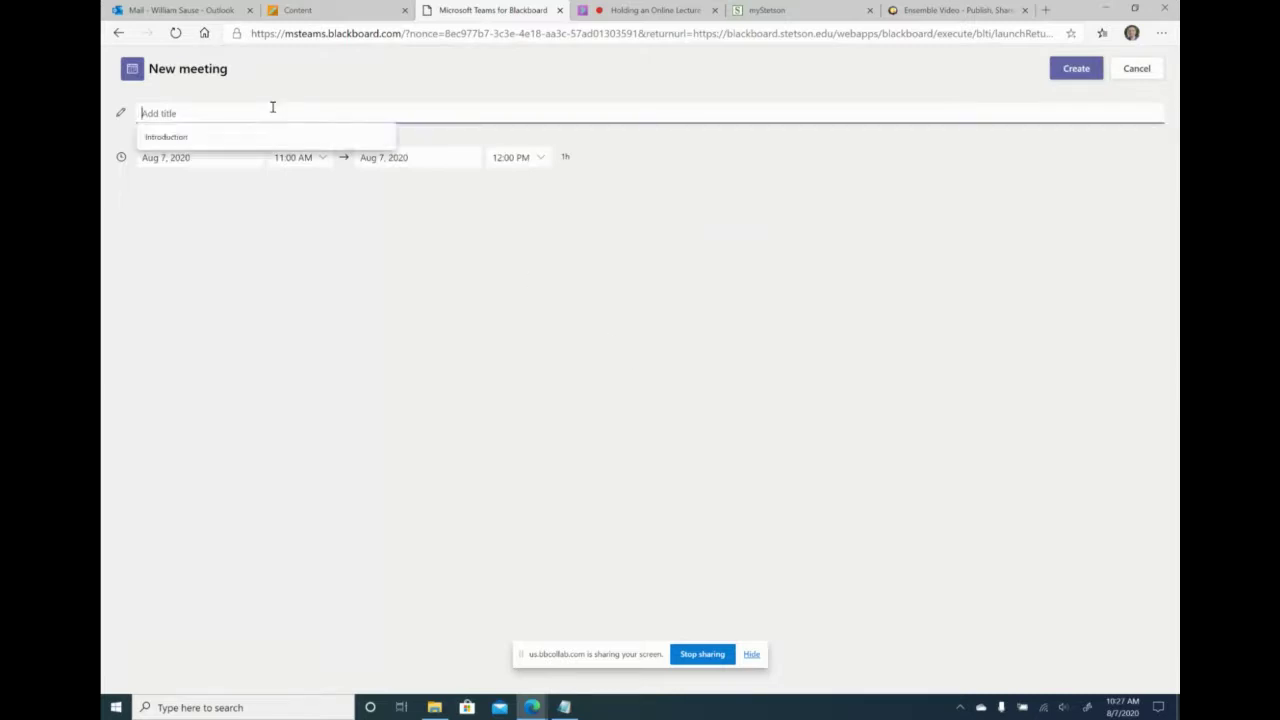
Step: Create a Teams meeting titled "Temp", add it to the calendar, and close the meeting setup page
type("Temp")
left_click(607, 237)
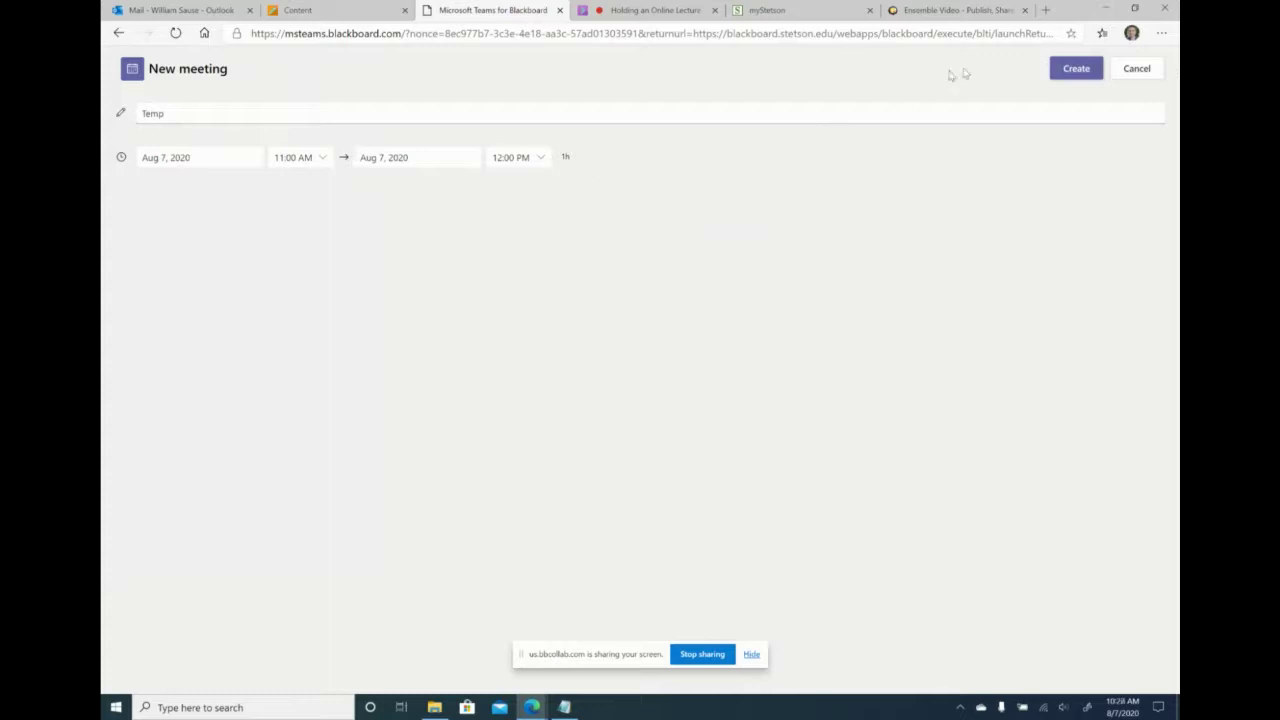
left_click(1072, 69)
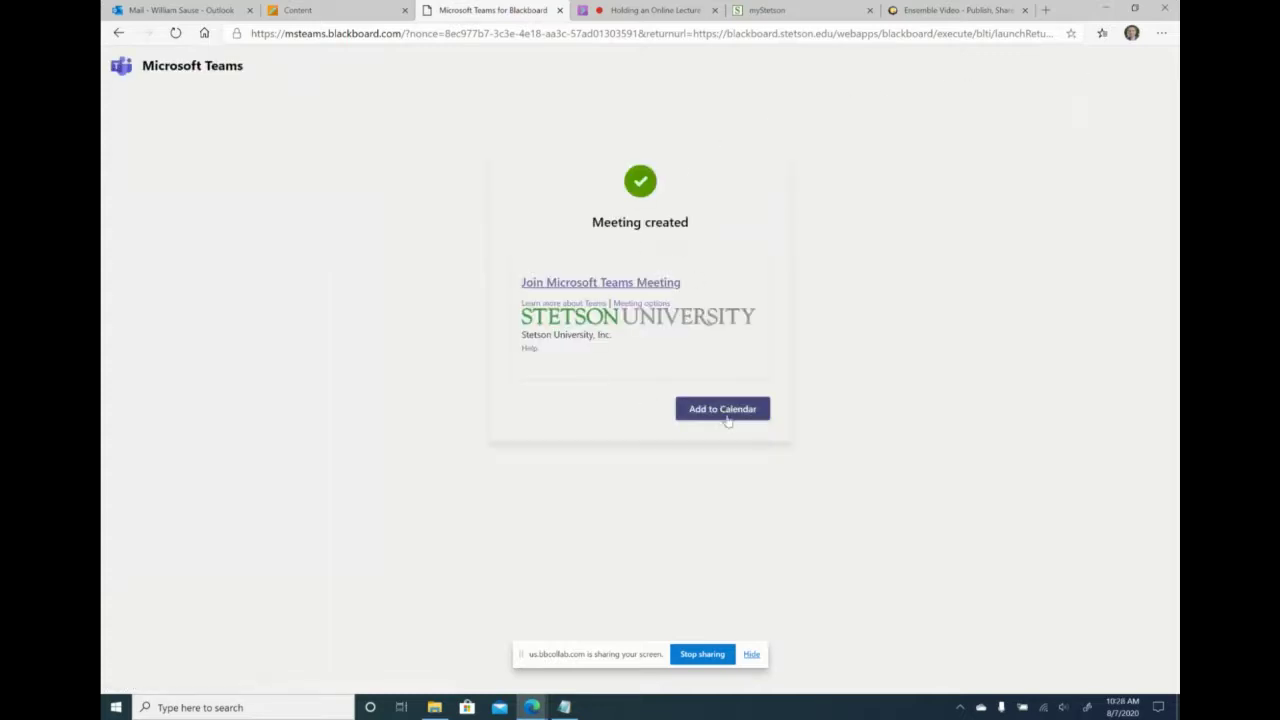
left_click(722, 409)
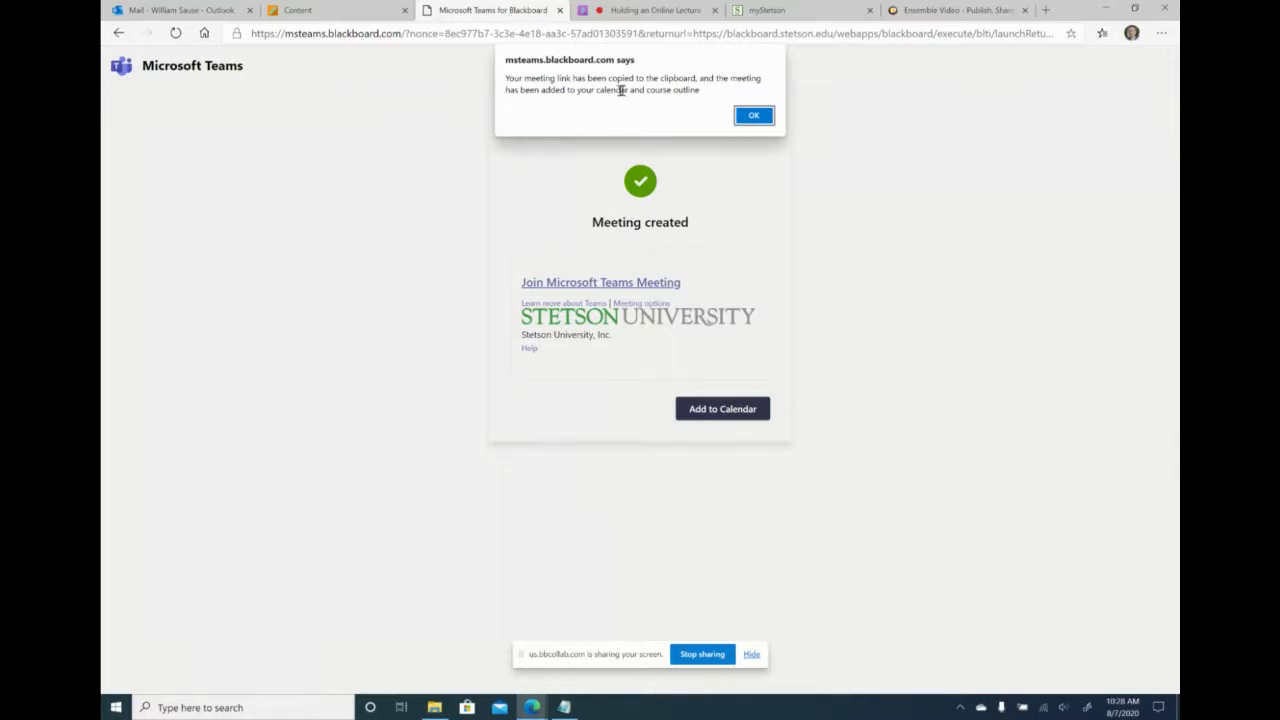
left_click(754, 116)
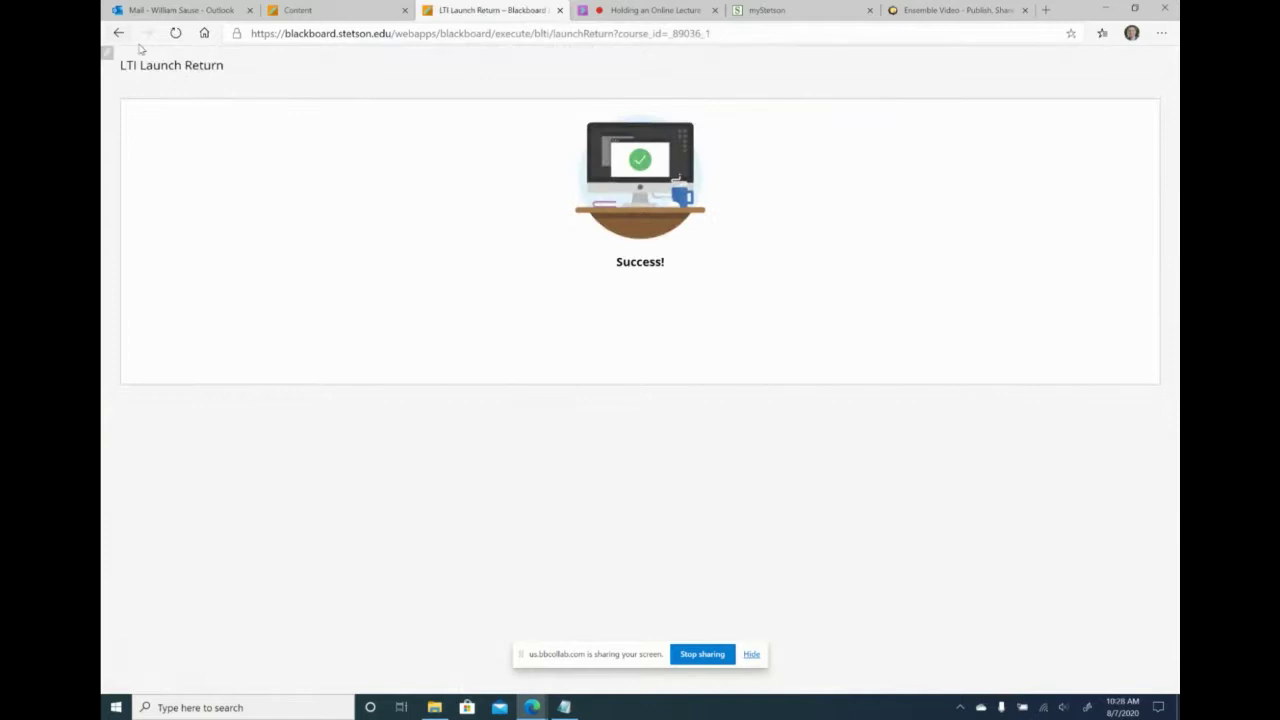
left_click(560, 10)
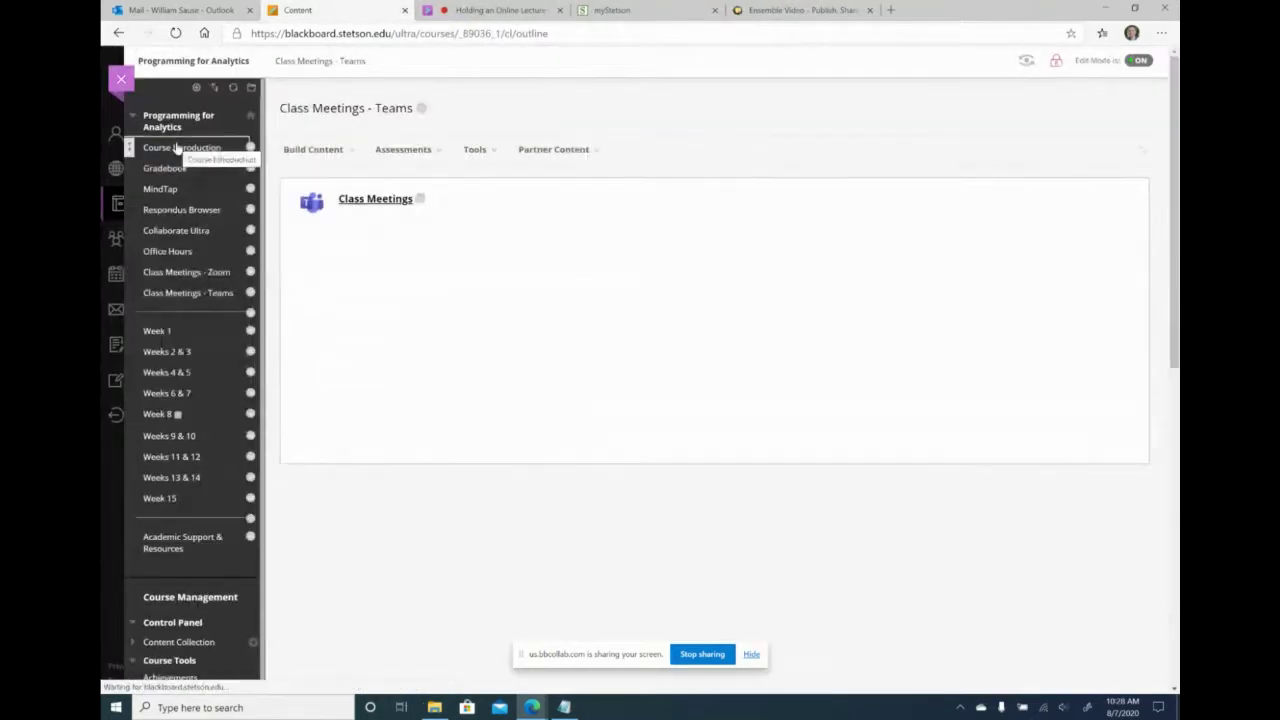
Step: Move the Temp item from Course Introduction to the Class Meetings - Teams folder in Programming for Analytics
left_click(175, 149)
scroll(408, 337, "down", 3)
scroll(408, 337, "down", 3)
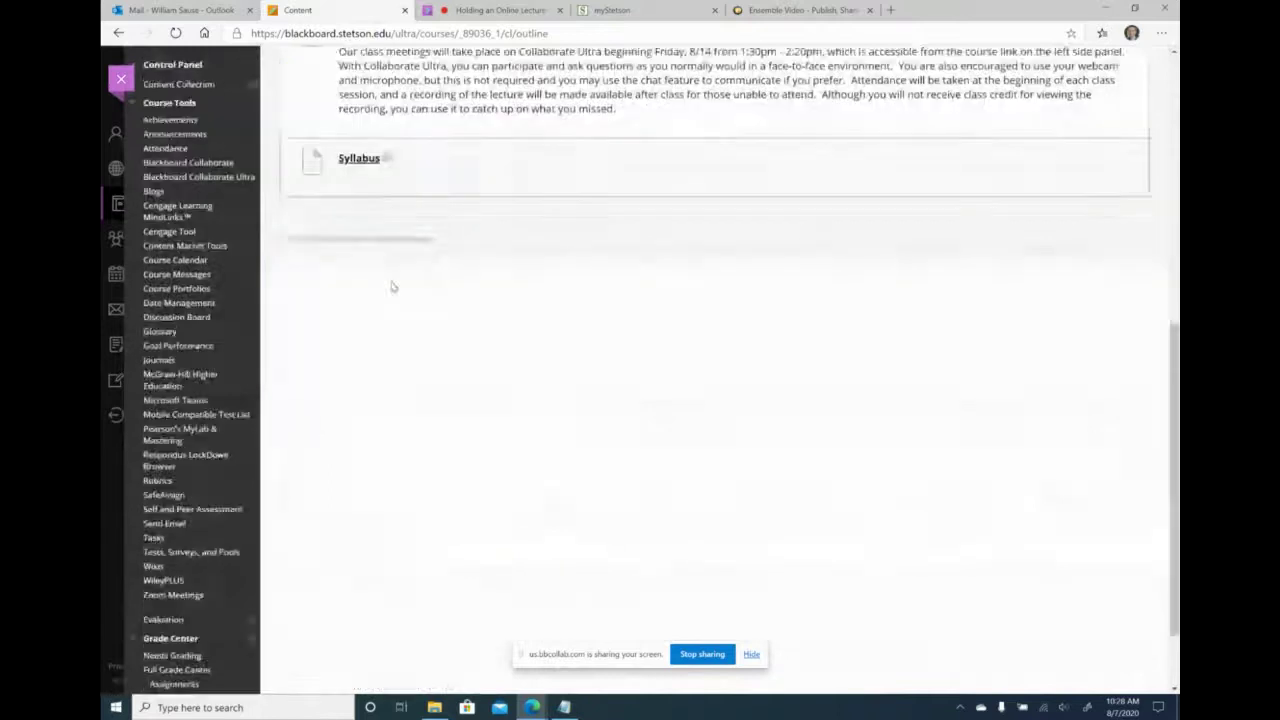
scroll(391, 286, "up", 5)
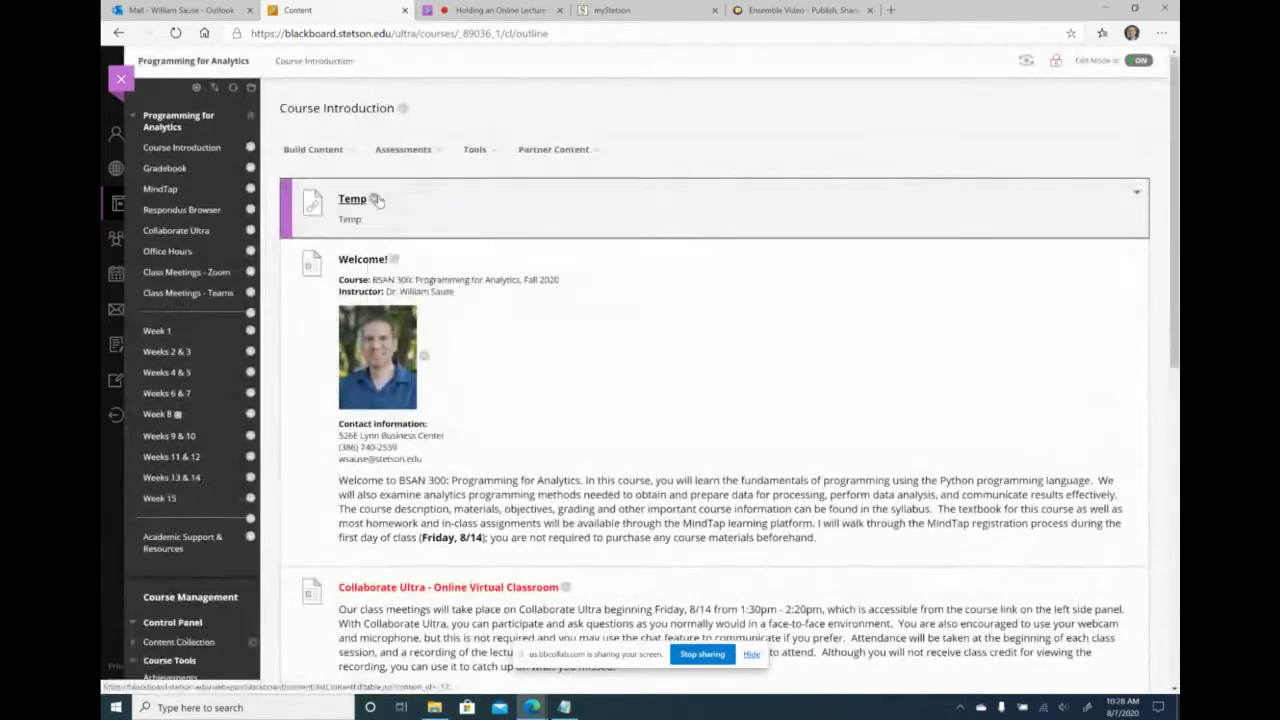
left_click(376, 199)
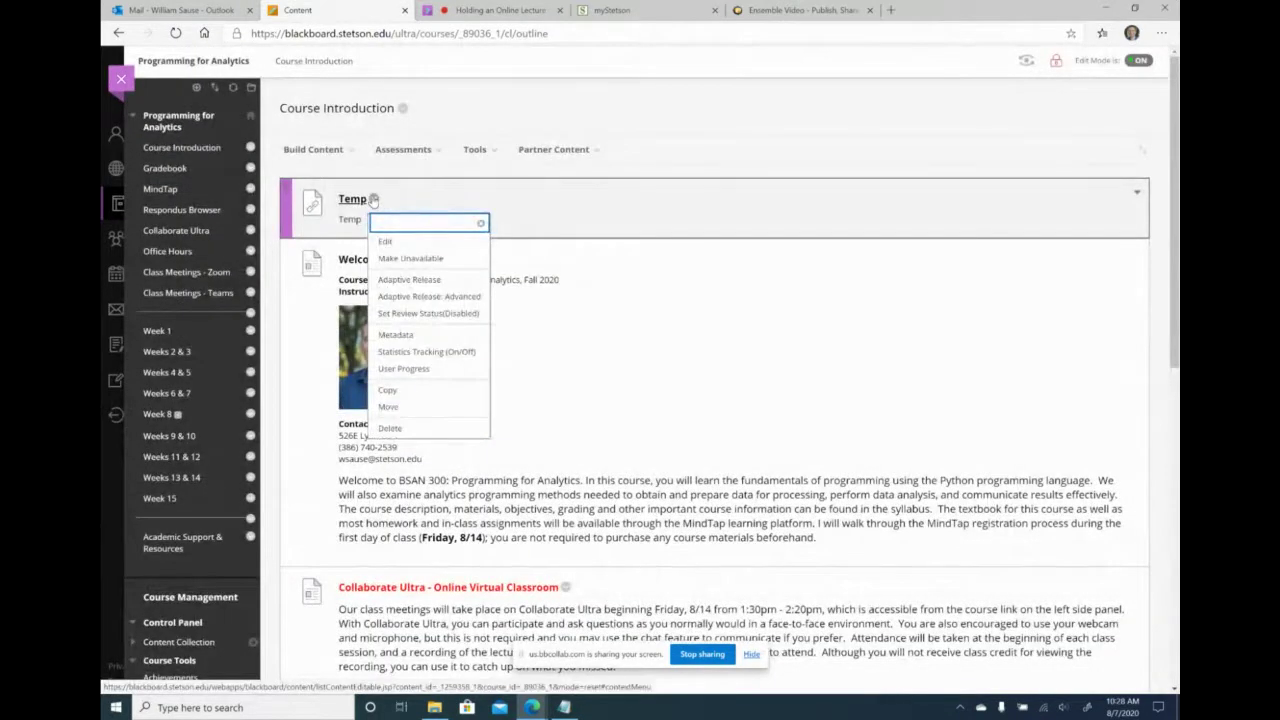
left_click(420, 410)
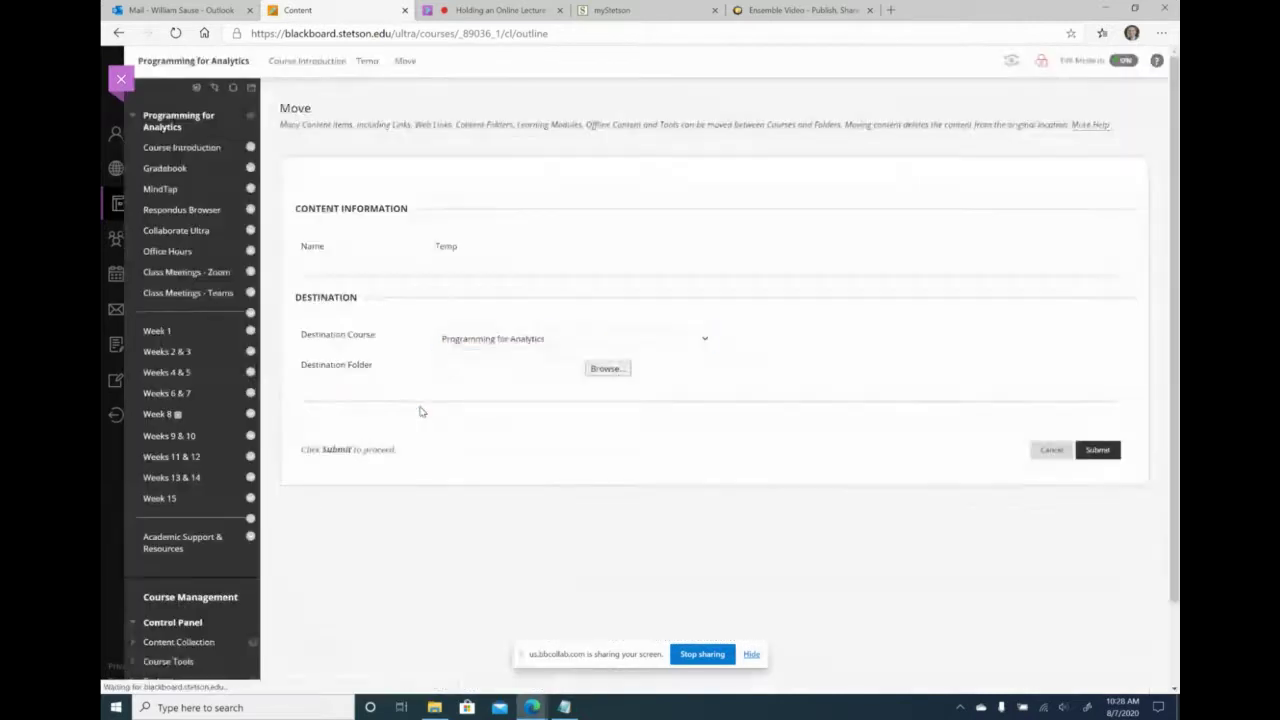
left_click(607, 368)
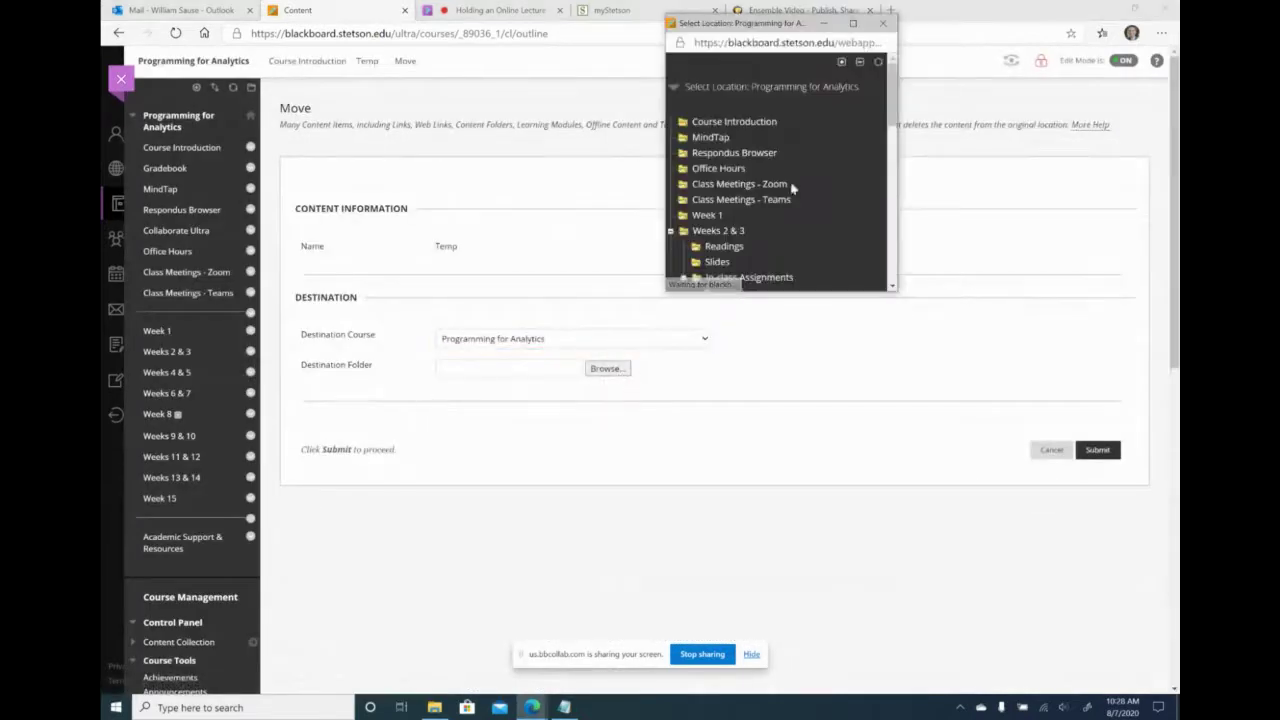
scroll(766, 217, "down", 2)
scroll(753, 222, "up", 1)
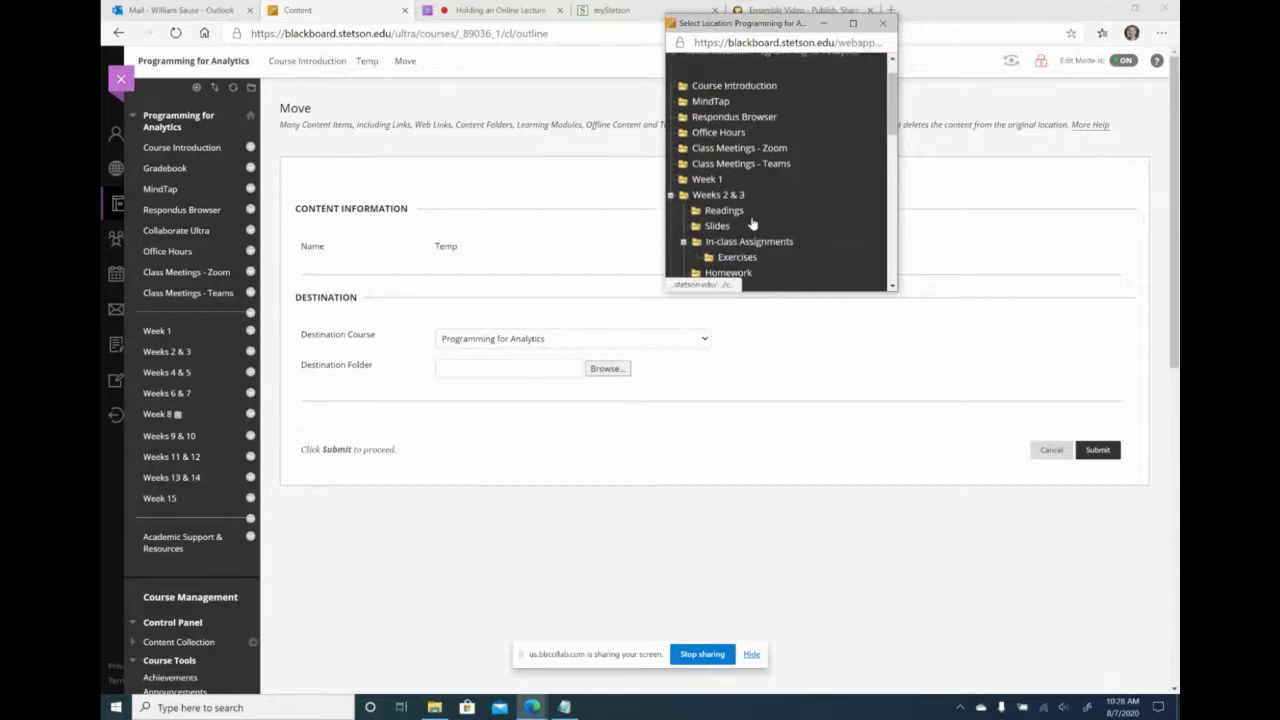
left_click(728, 164)
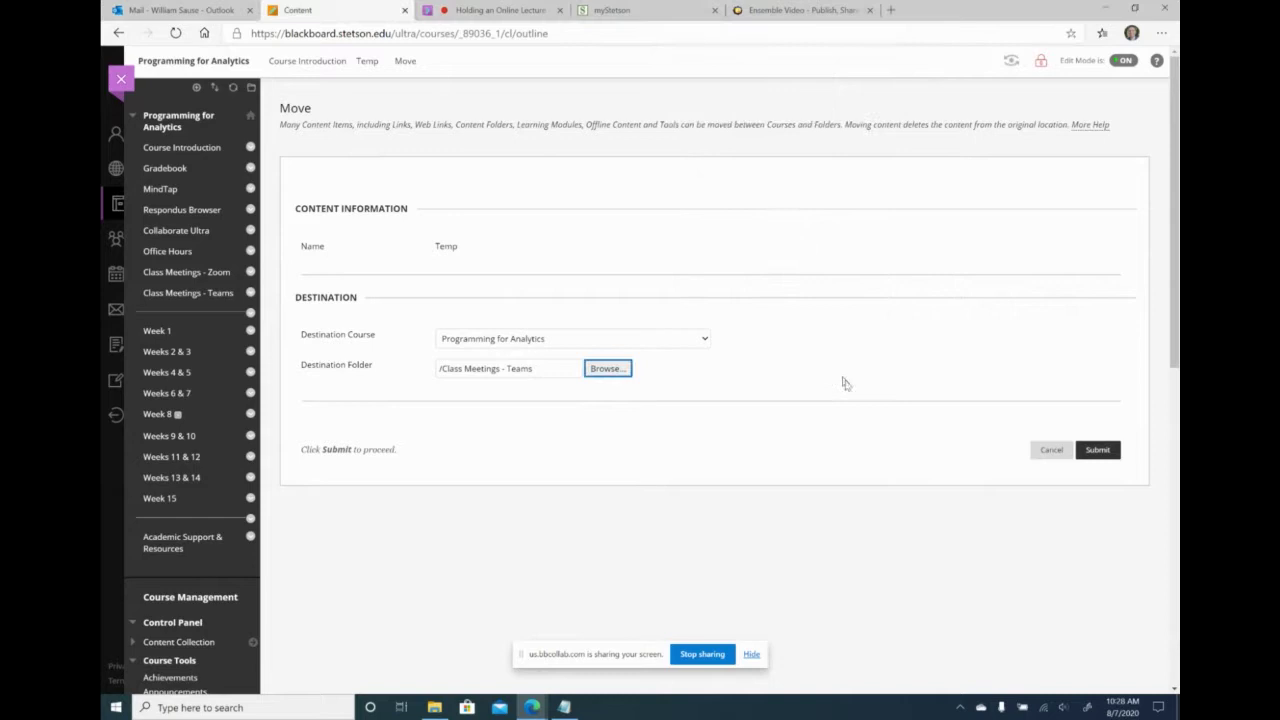
left_click(1106, 456)
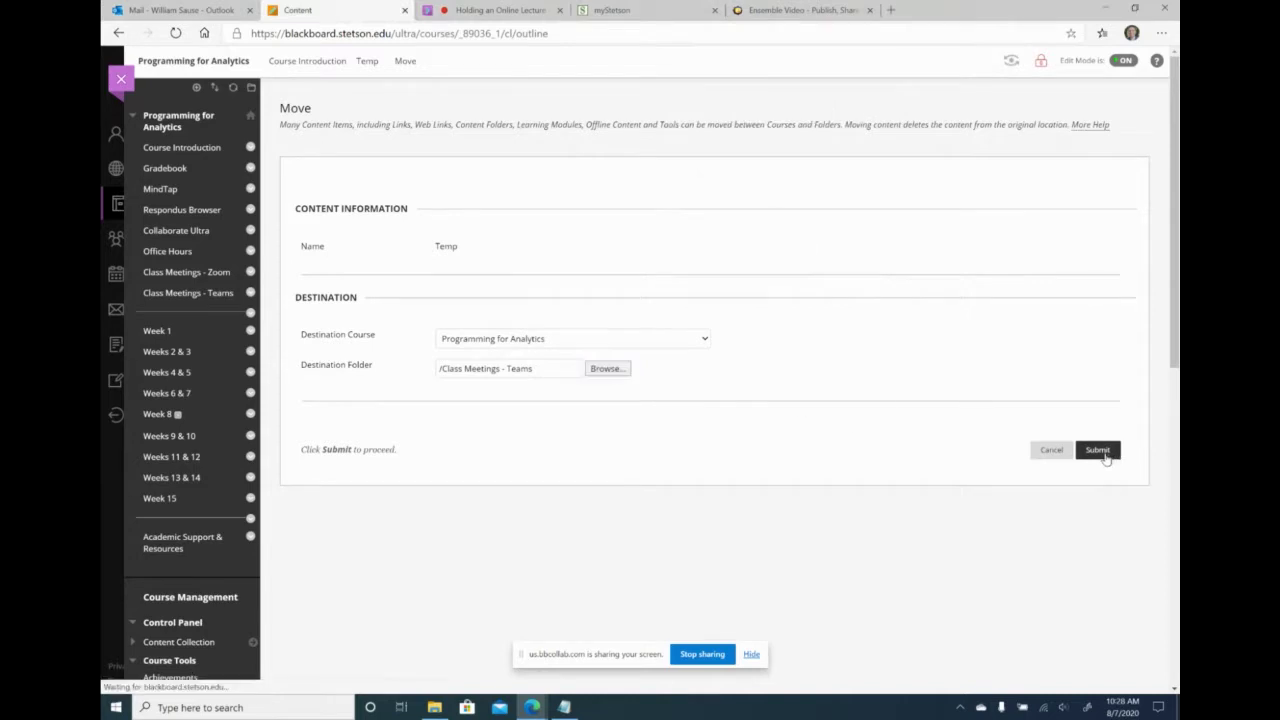
Step: Delete the Temp item from the Class Meetings - Teams content area
left_click(183, 292)
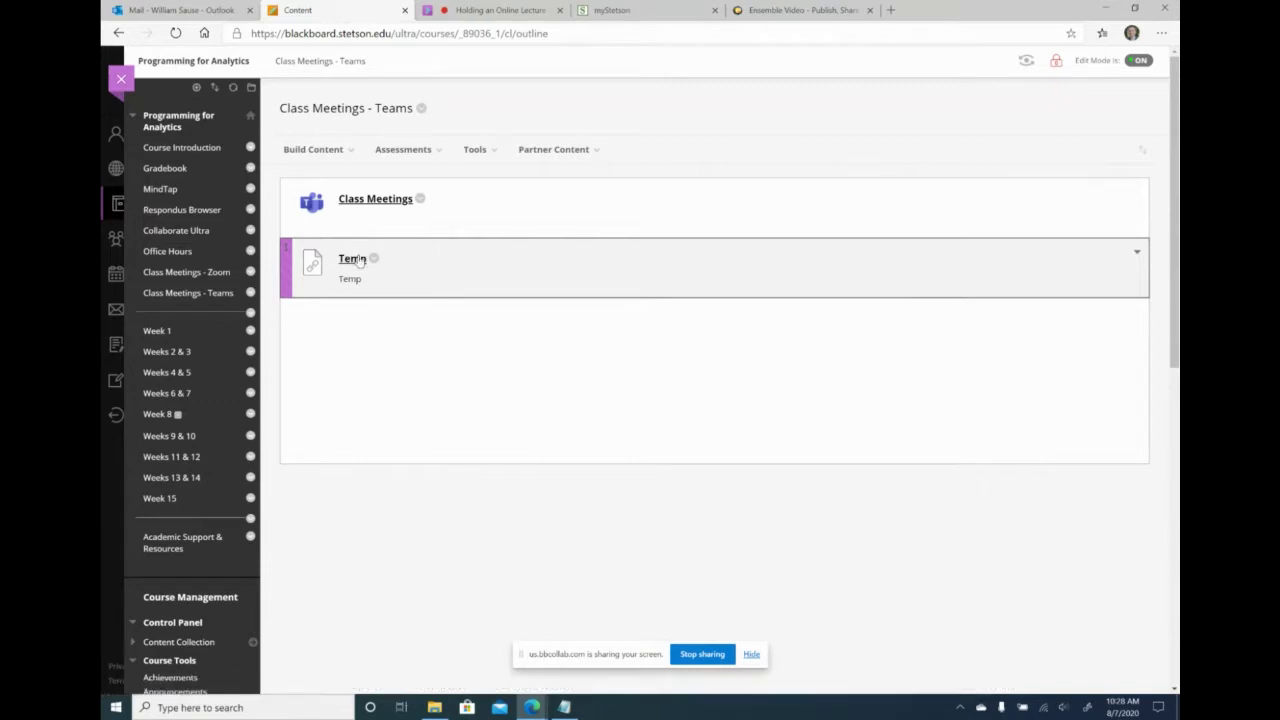
left_click(374, 259)
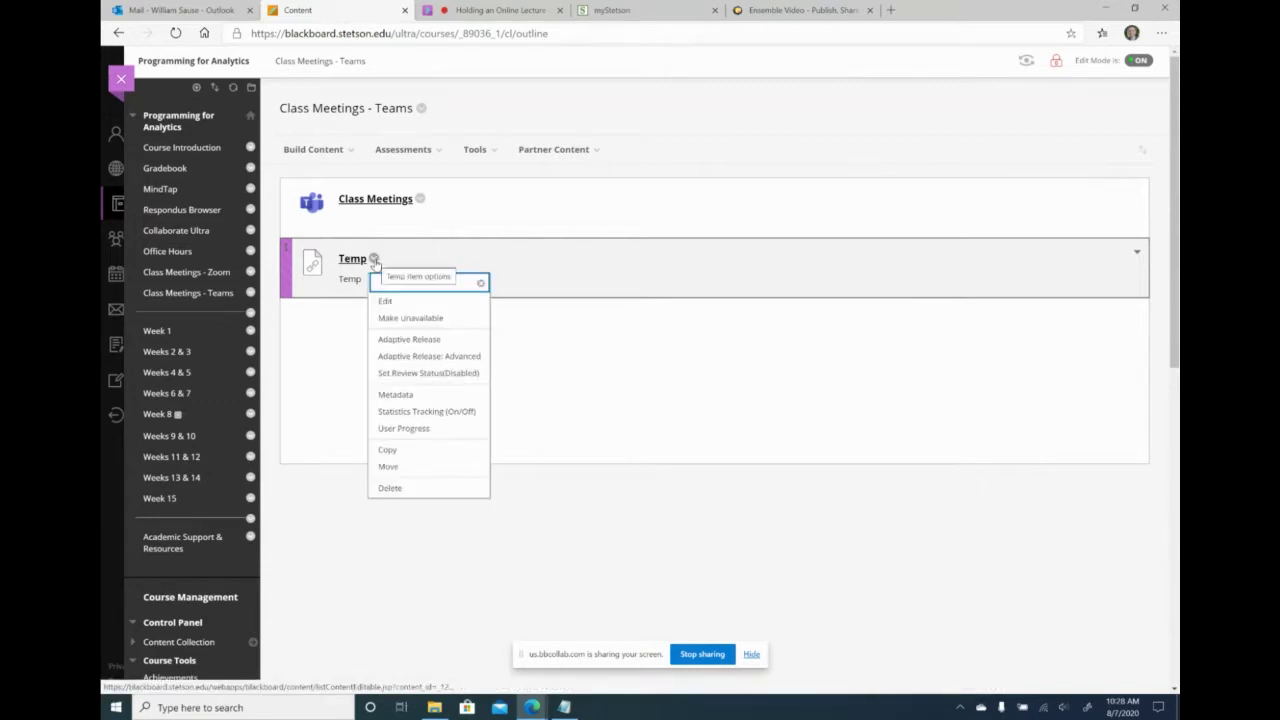
left_click(390, 488)
left_click(703, 103)
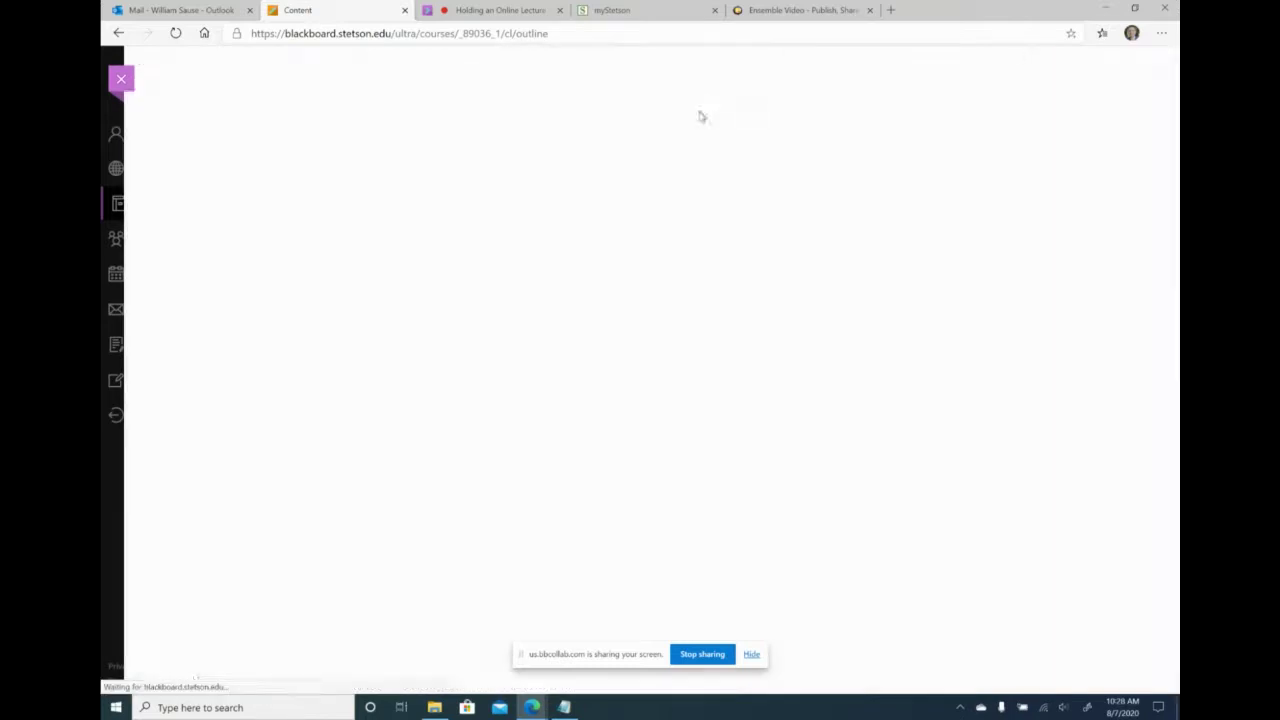
left_click(313, 175)
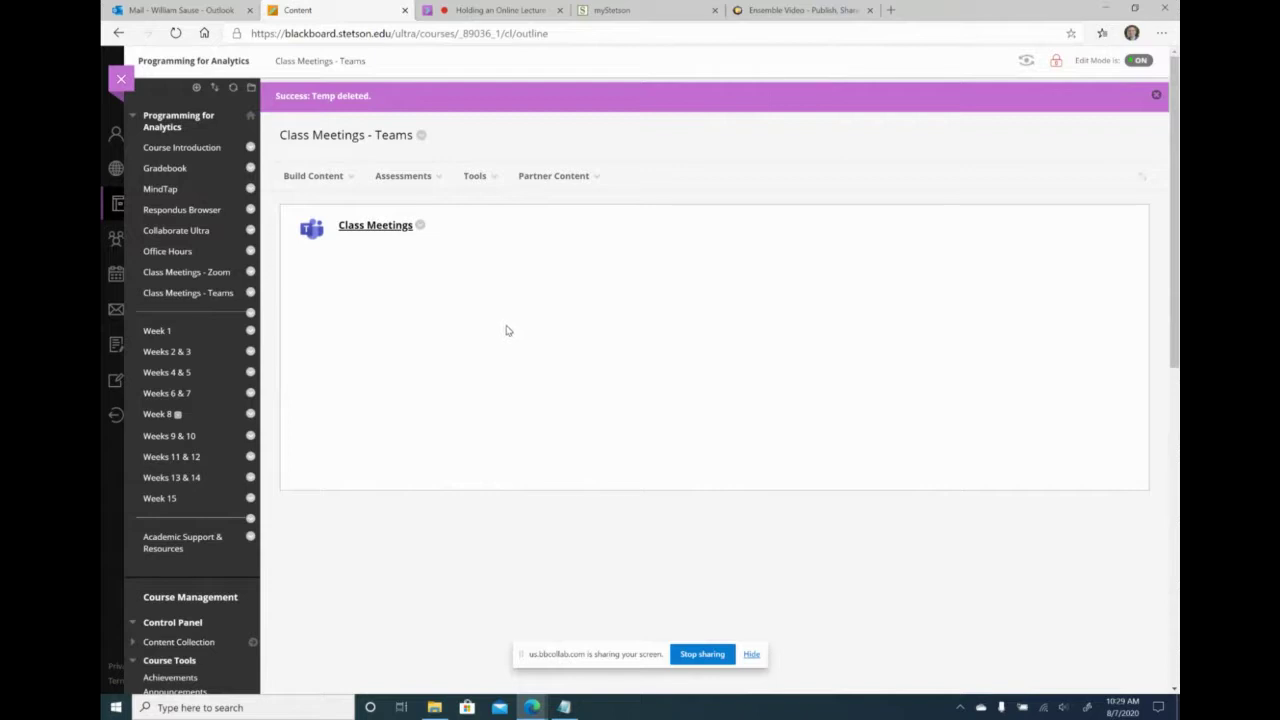
Step: View the course's Class Meetings - Zoom page and its Collaborate Ultra session list
left_click(186, 273)
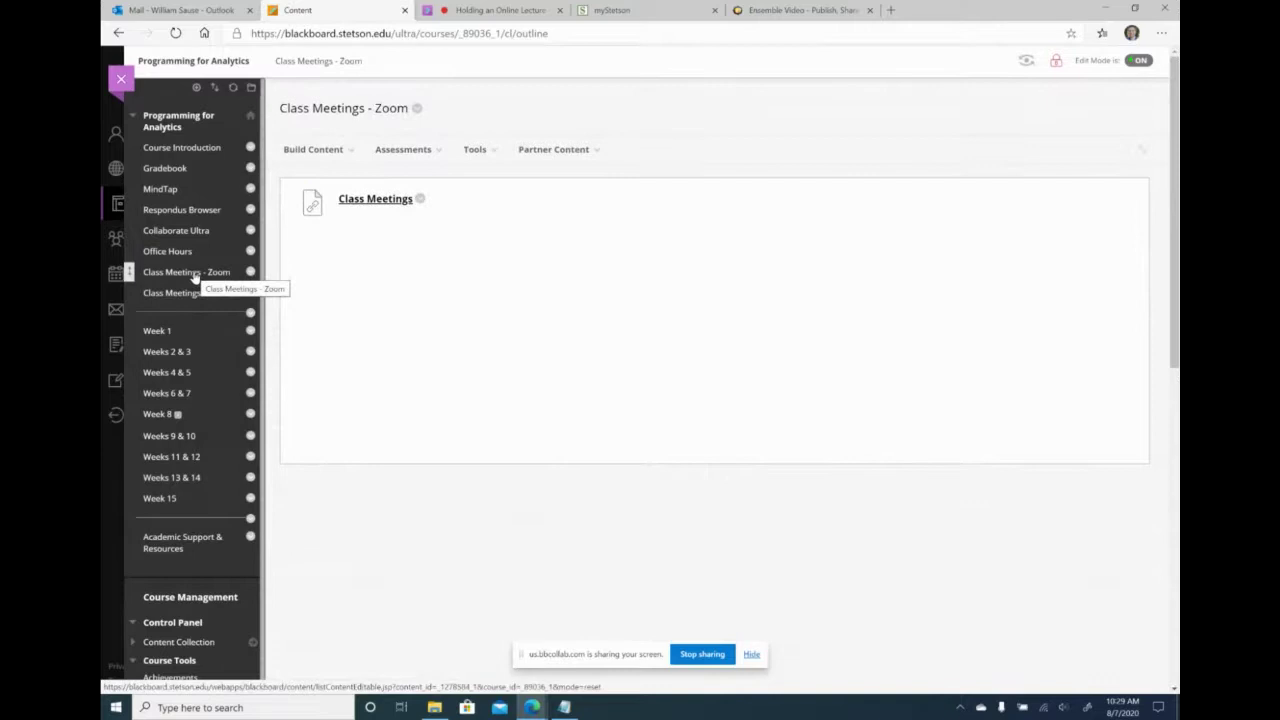
left_click(172, 230)
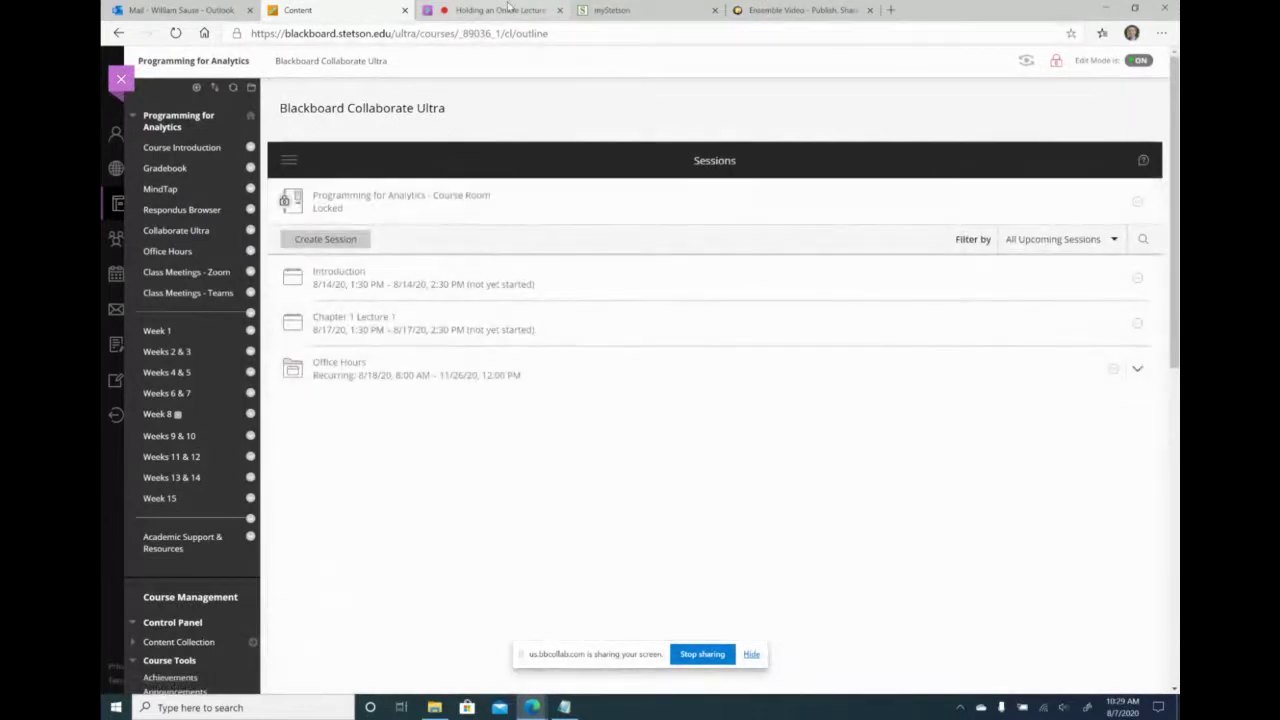
Step: Return to the Holding an Online Lecture session and view the recording option in its session menu
left_click(500, 10)
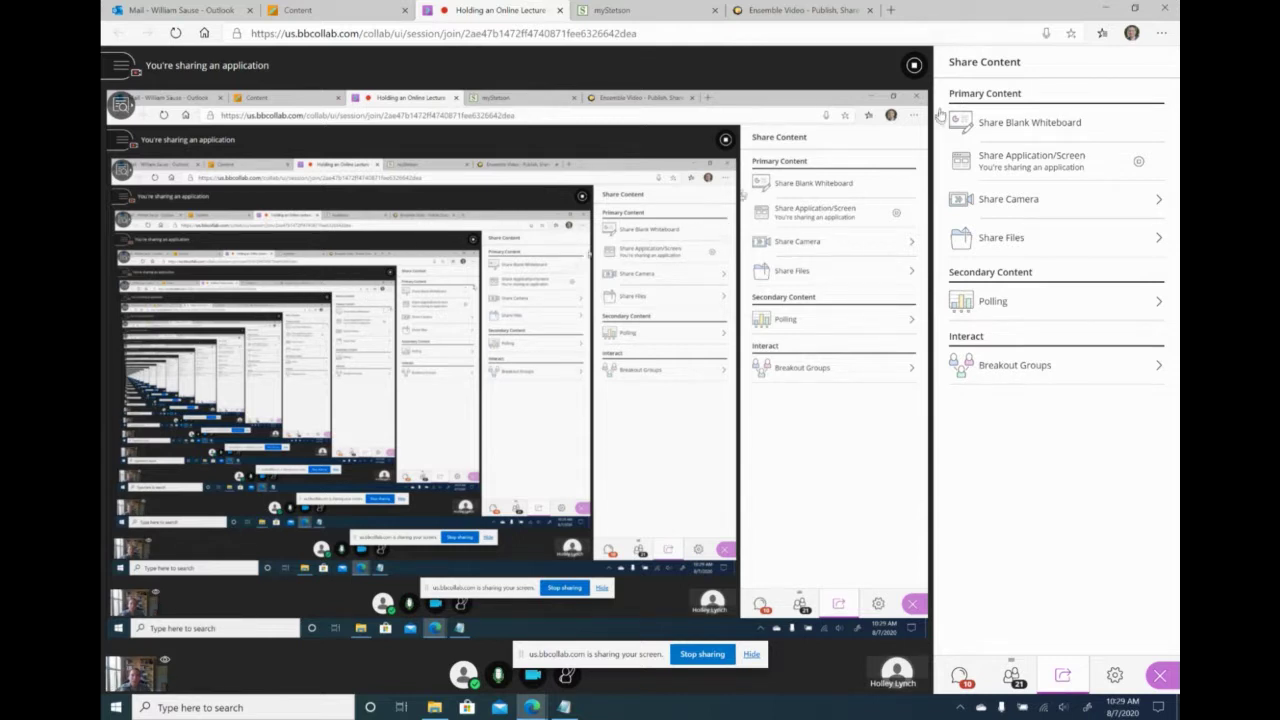
left_click(117, 66)
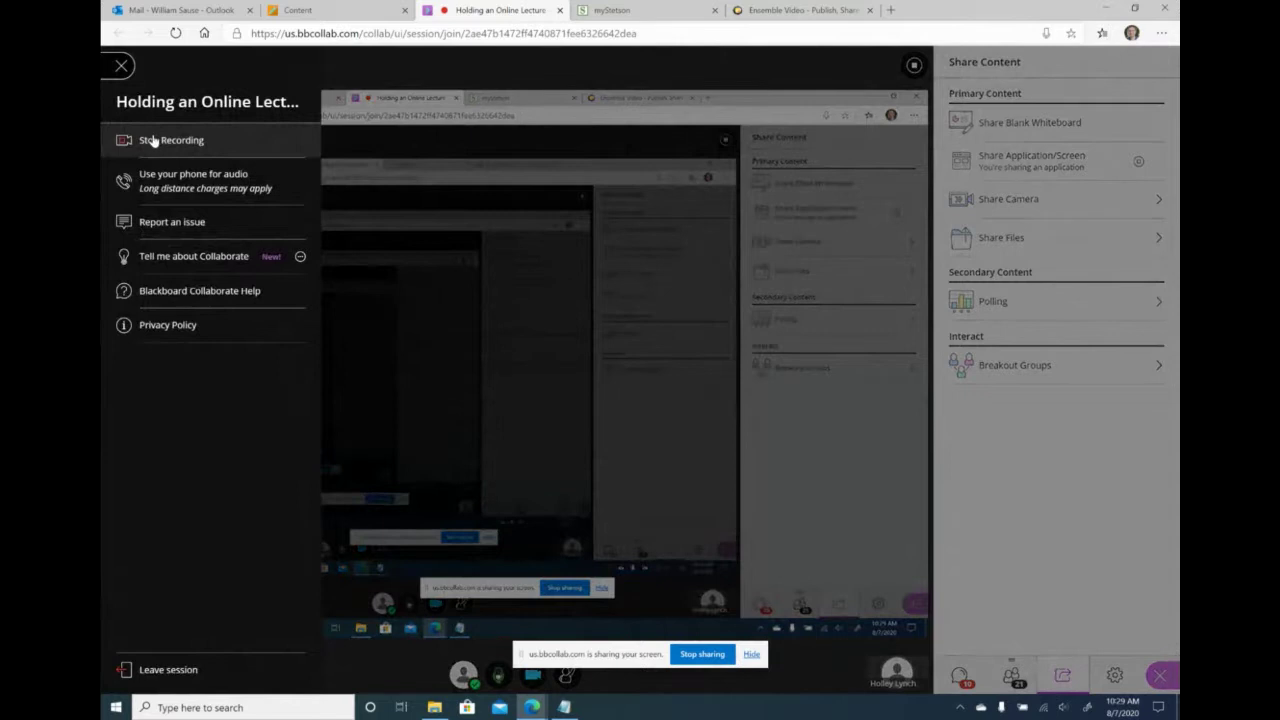
left_click(121, 67)
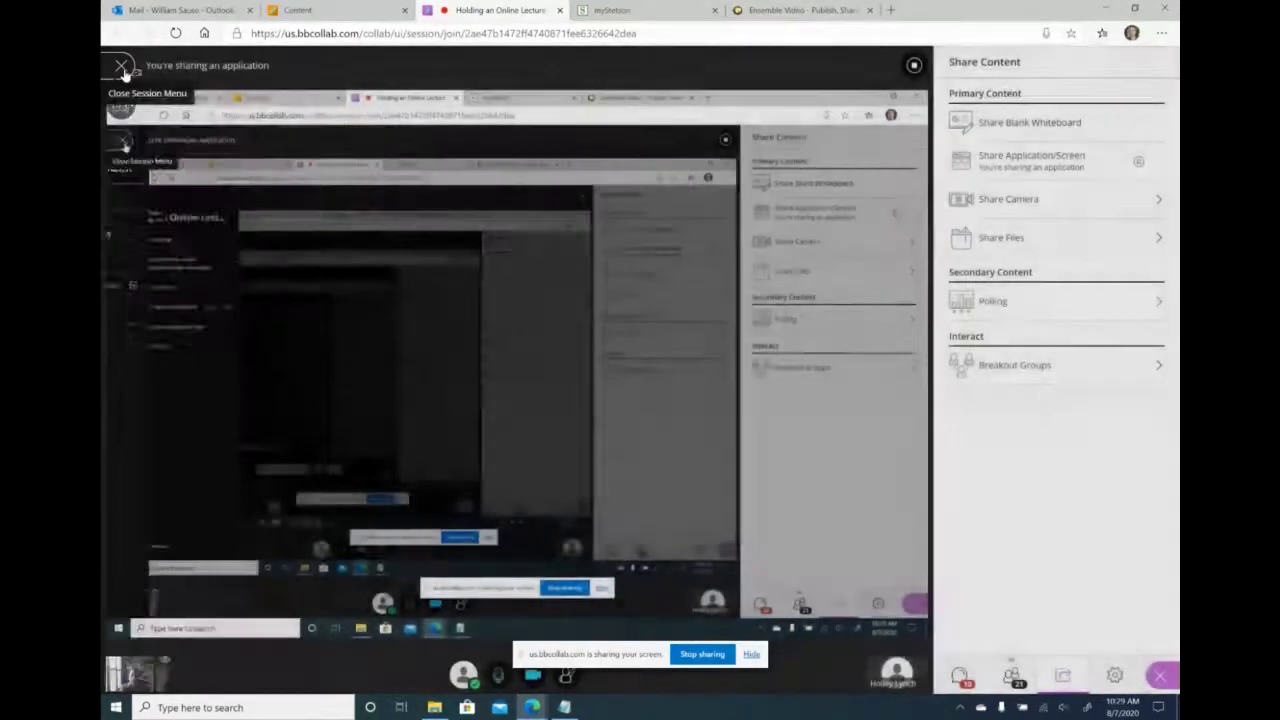
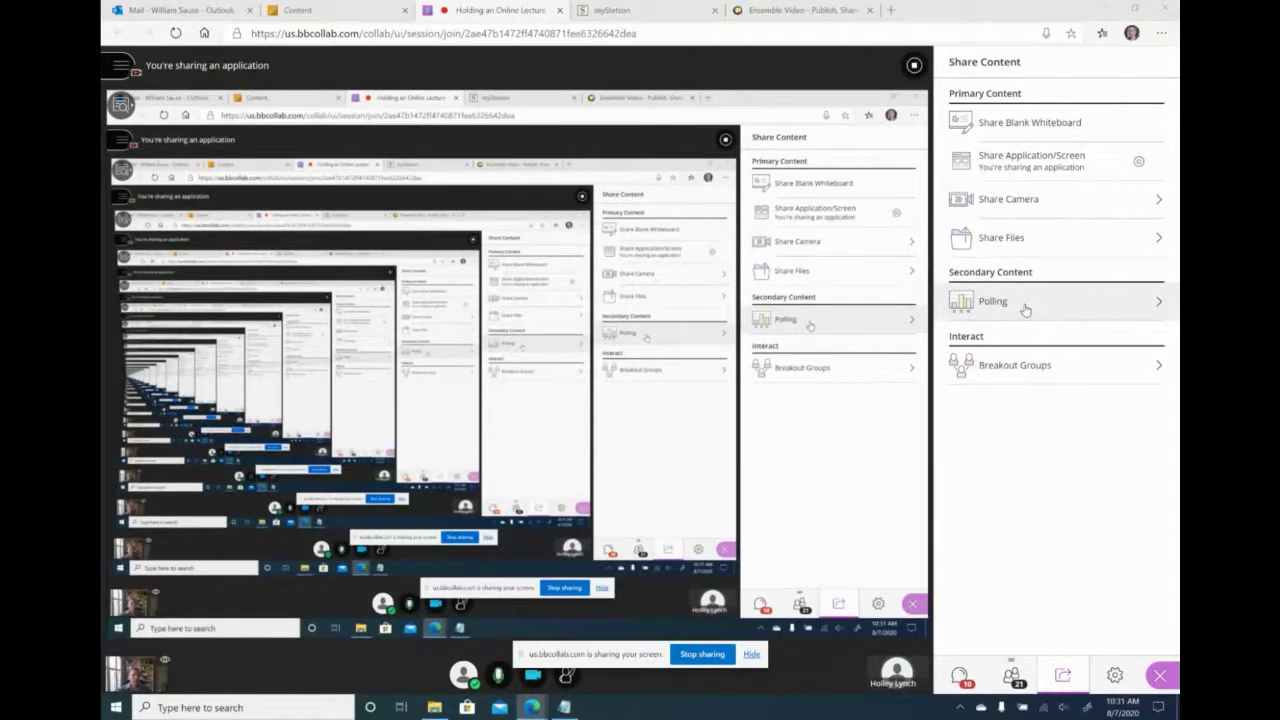
Step: Run a multiple-choice poll asking "Is this session useful?" with the answers Yes and No, and close its results
left_click(1025, 308)
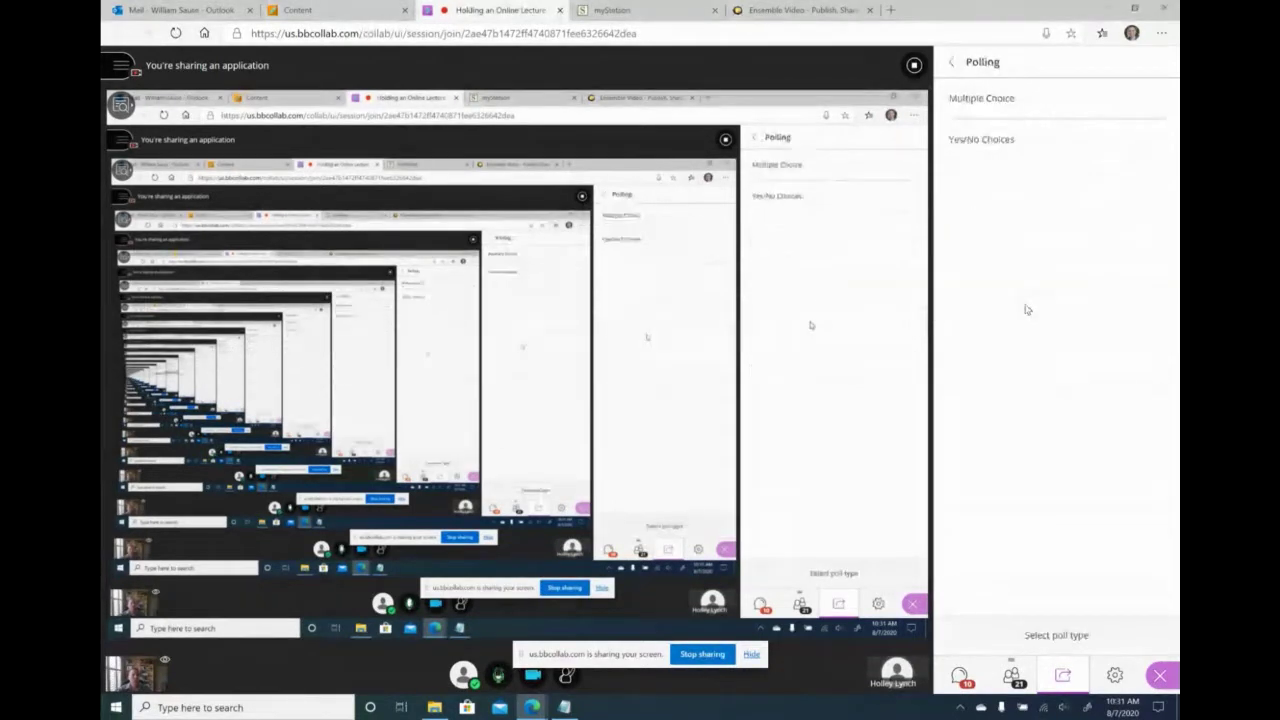
left_click(997, 104)
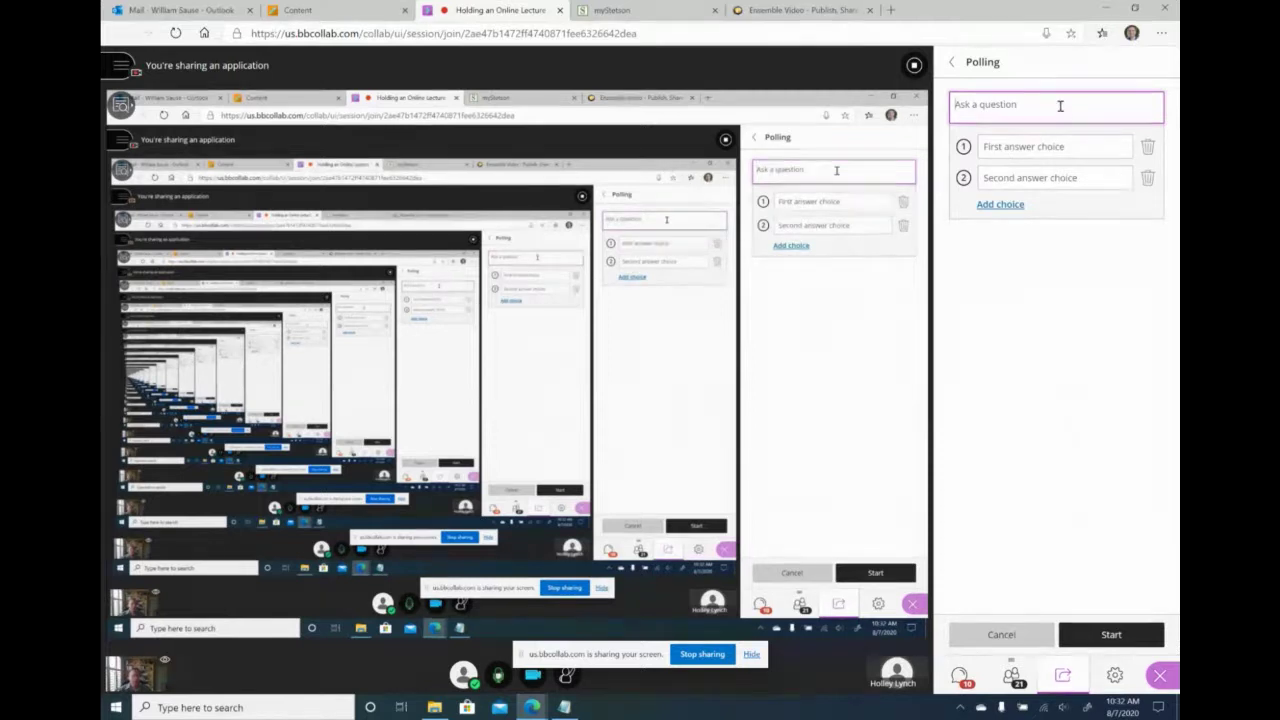
type("Is this s")
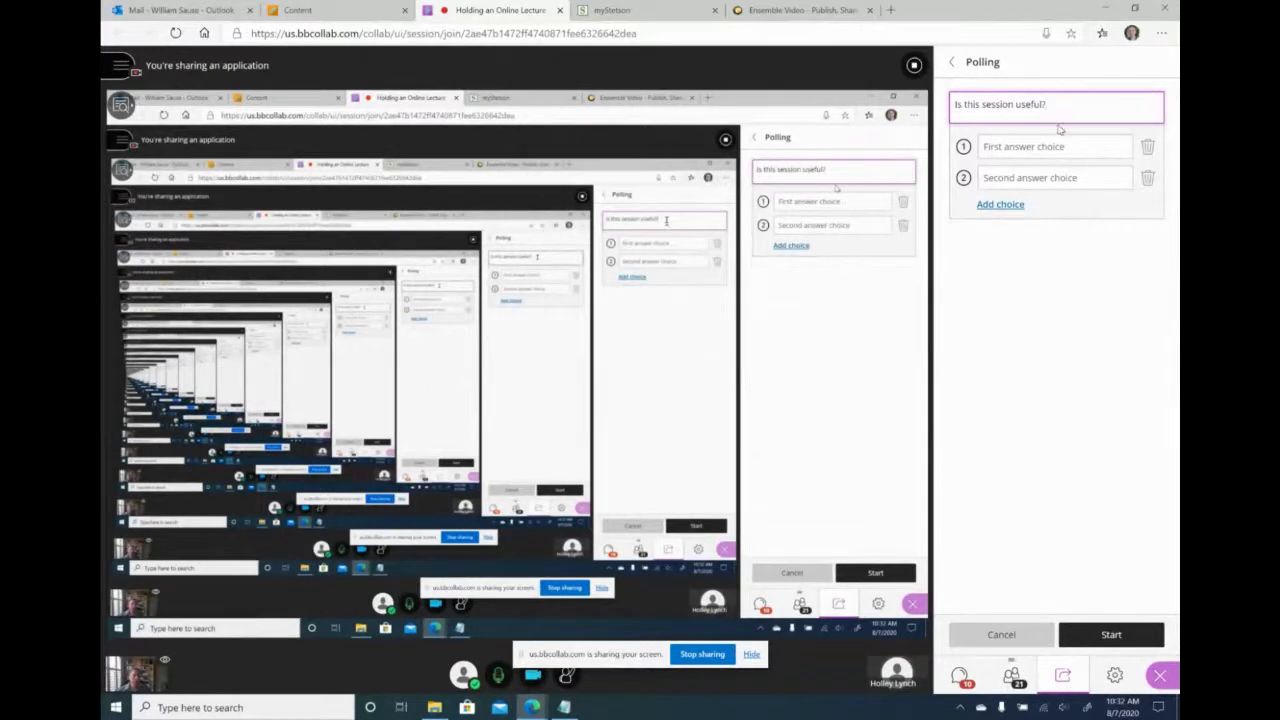
left_click(1058, 147)
type("Ye")
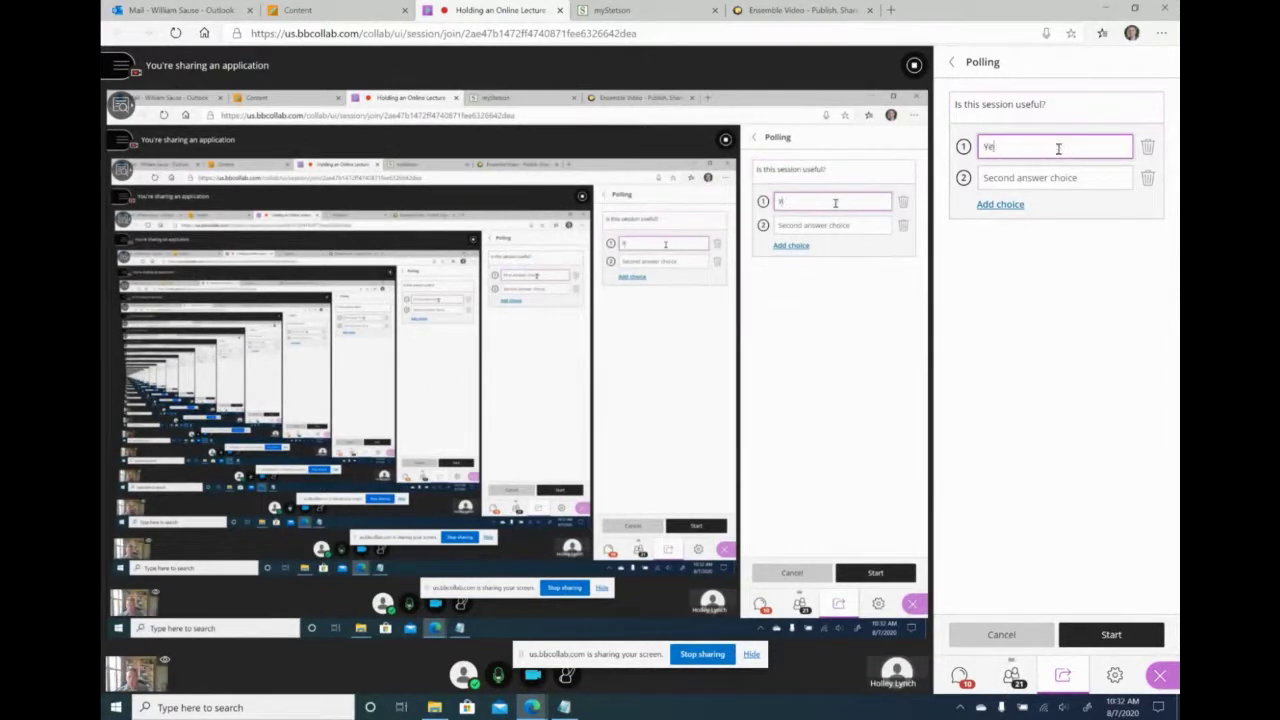
type("s")
left_click(1053, 178)
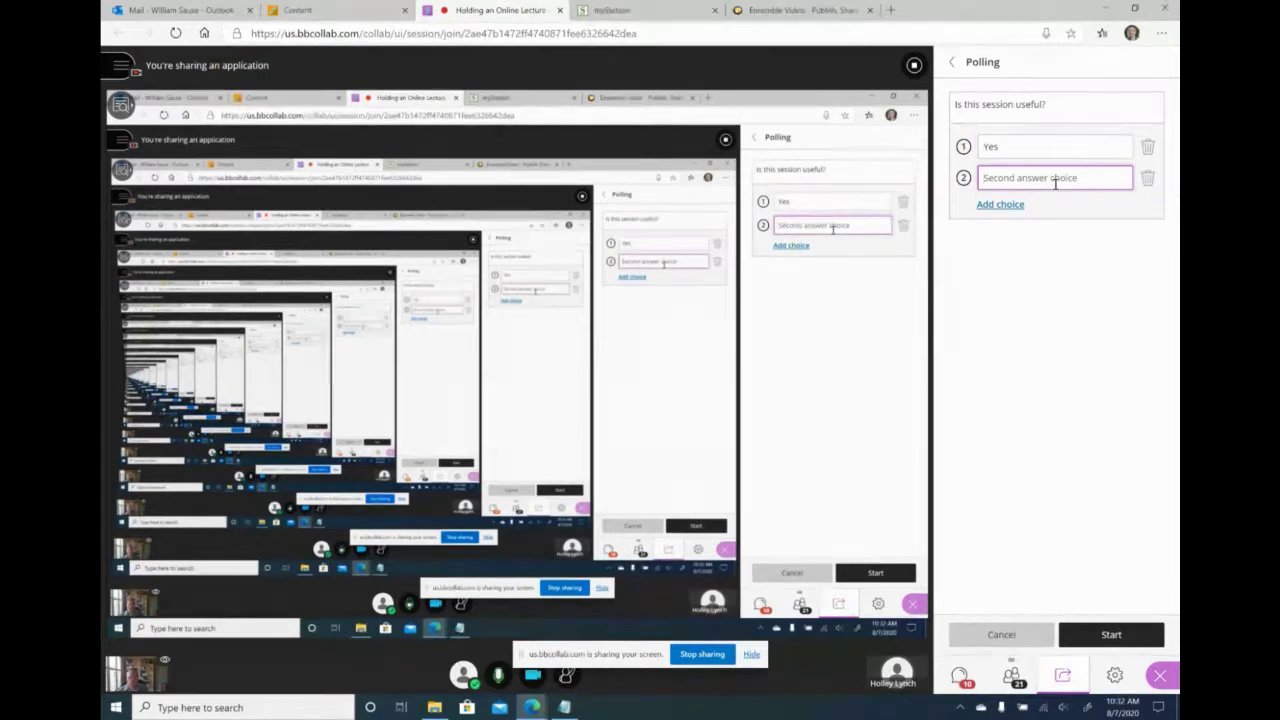
type("No")
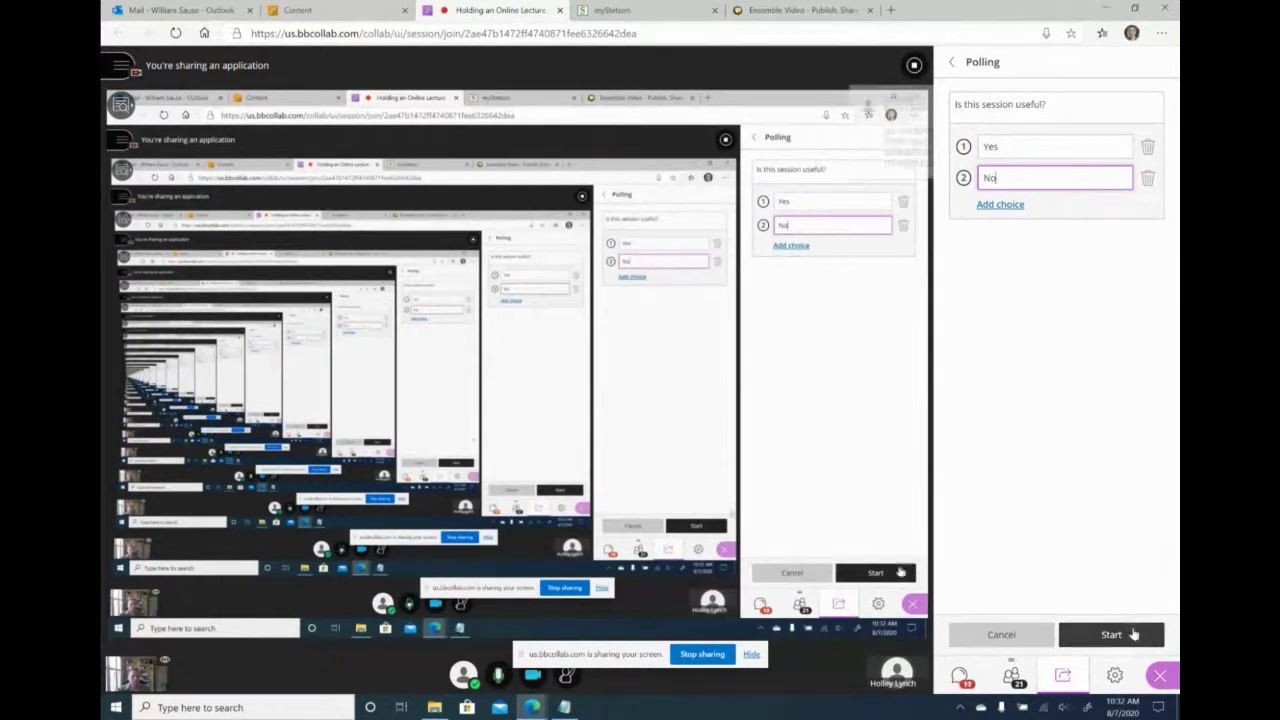
left_click(1131, 634)
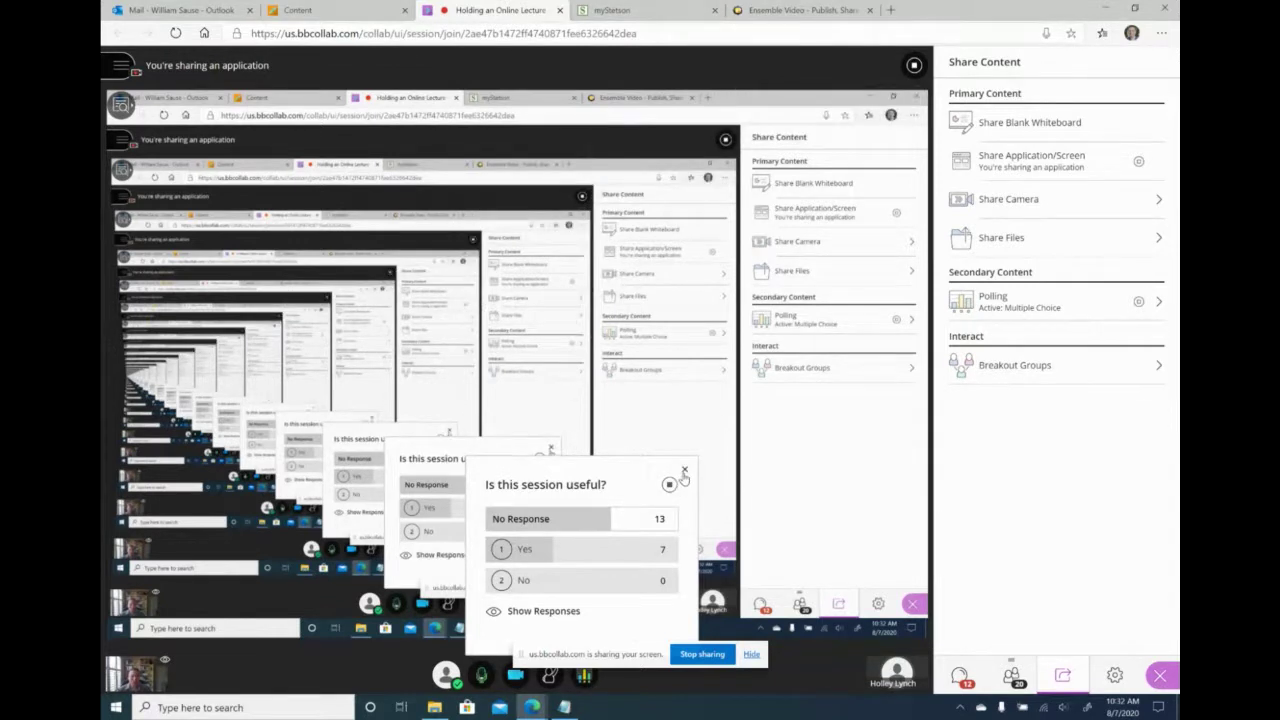
left_click(684, 472)
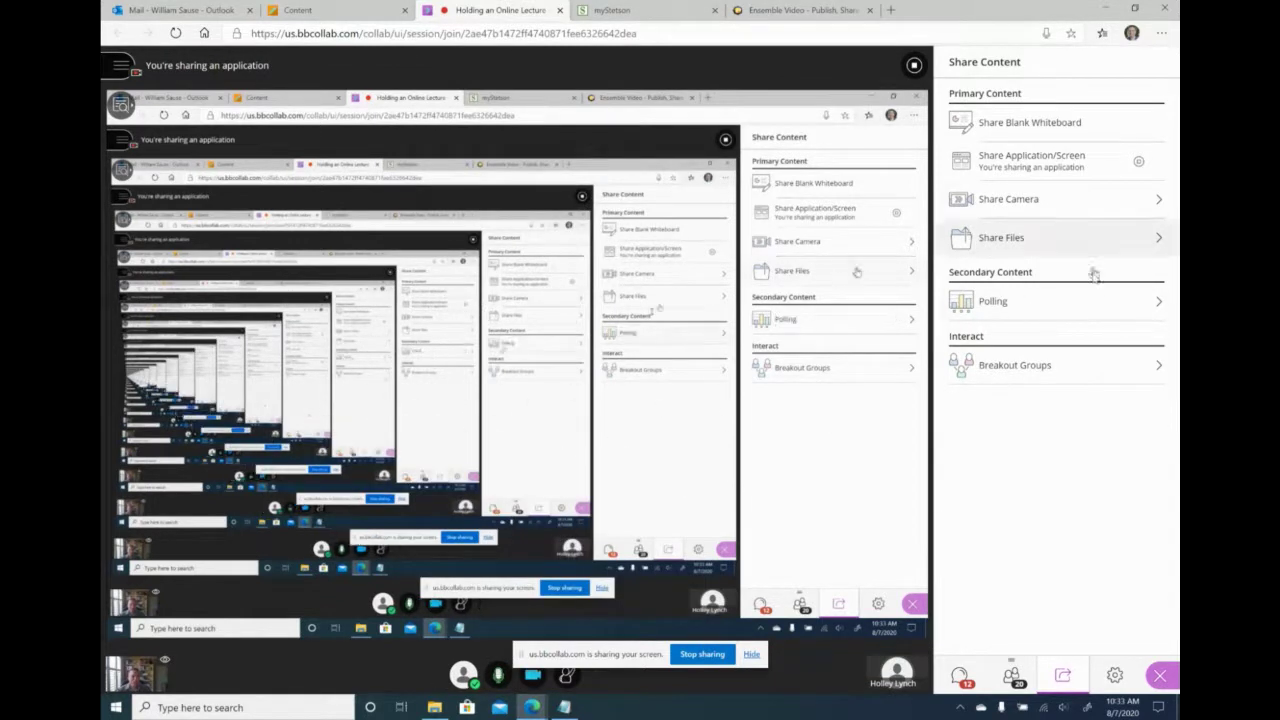
Step: Set up four randomly assigned breakout groups and review the attendees placed in each group
left_click(1027, 368)
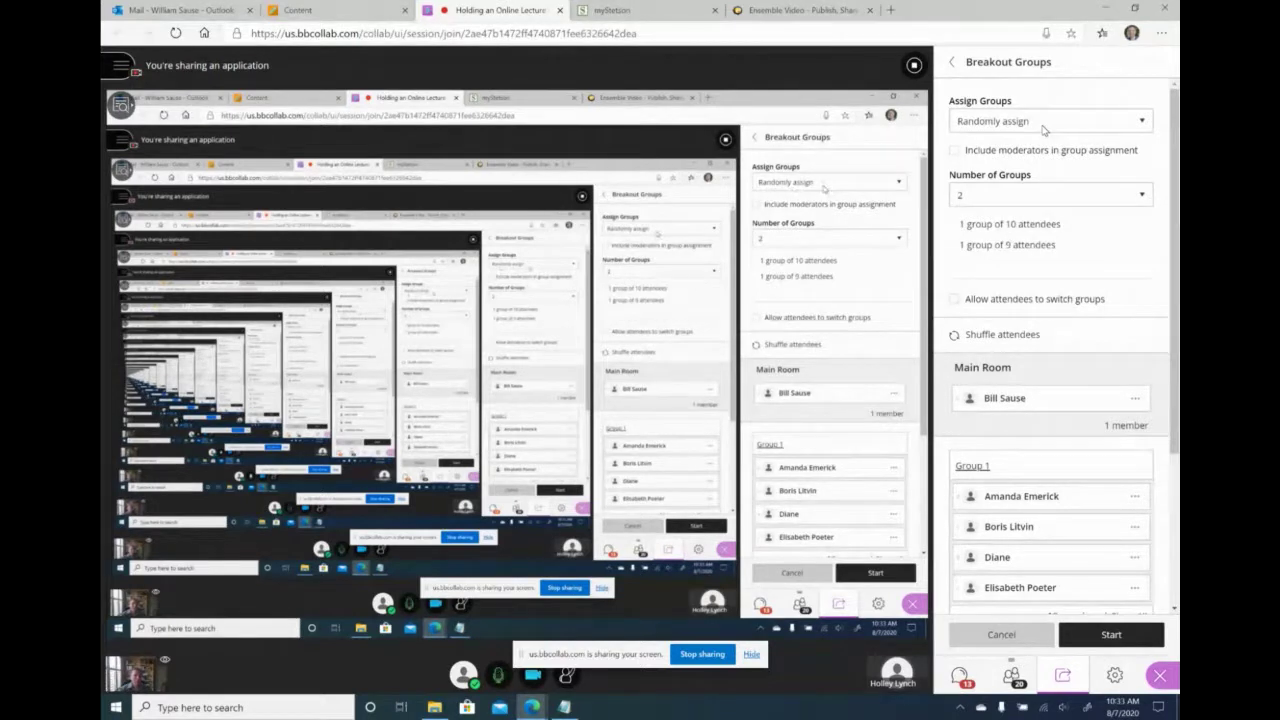
left_click(1010, 200)
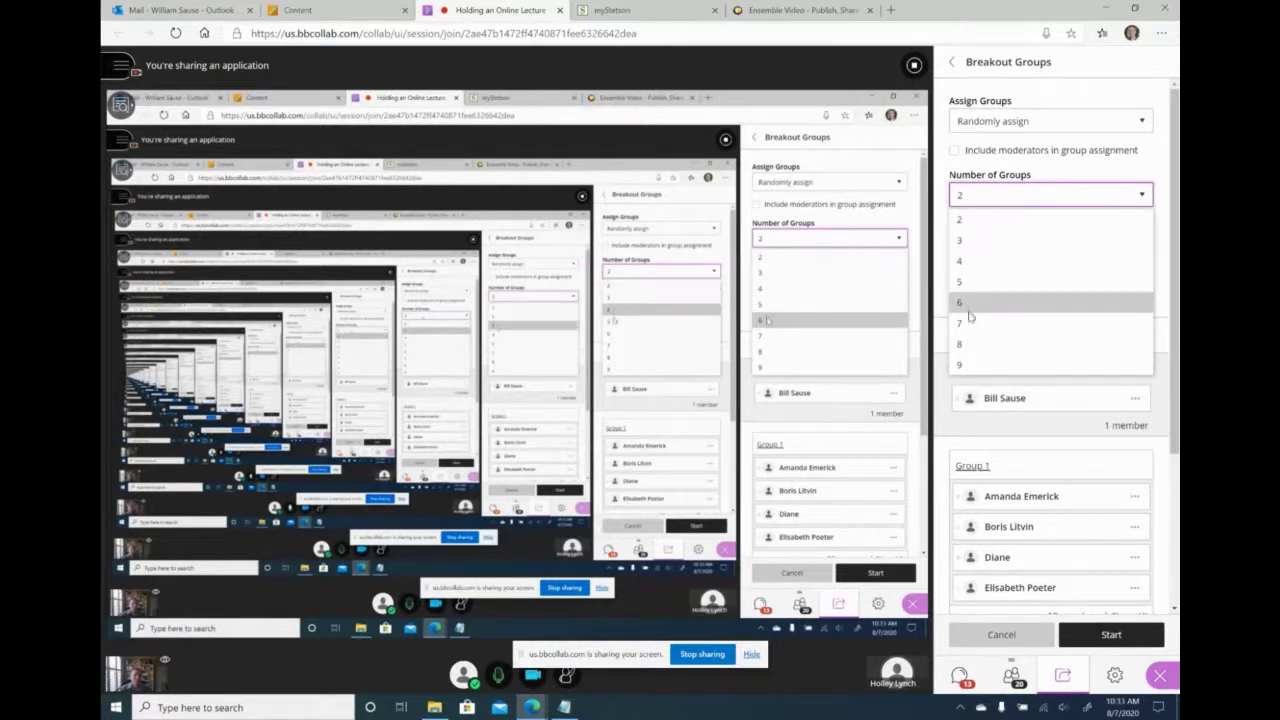
left_click(990, 272)
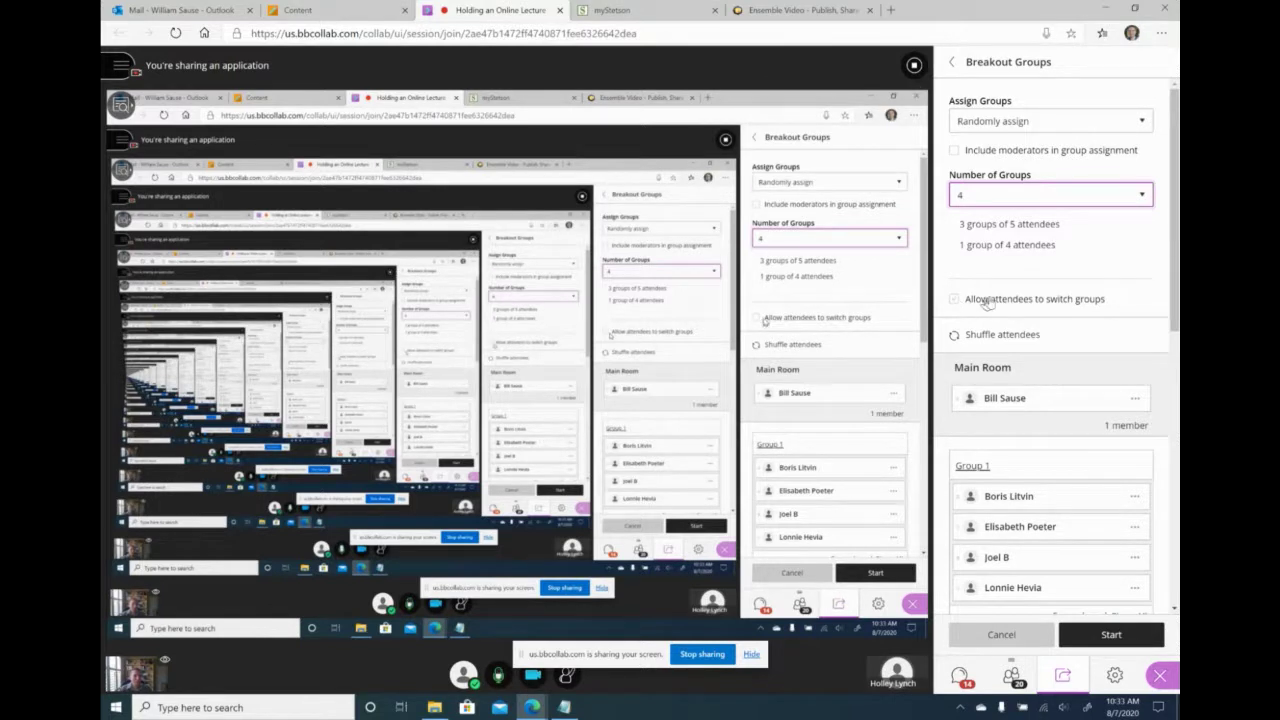
scroll(1117, 277, "down", 2)
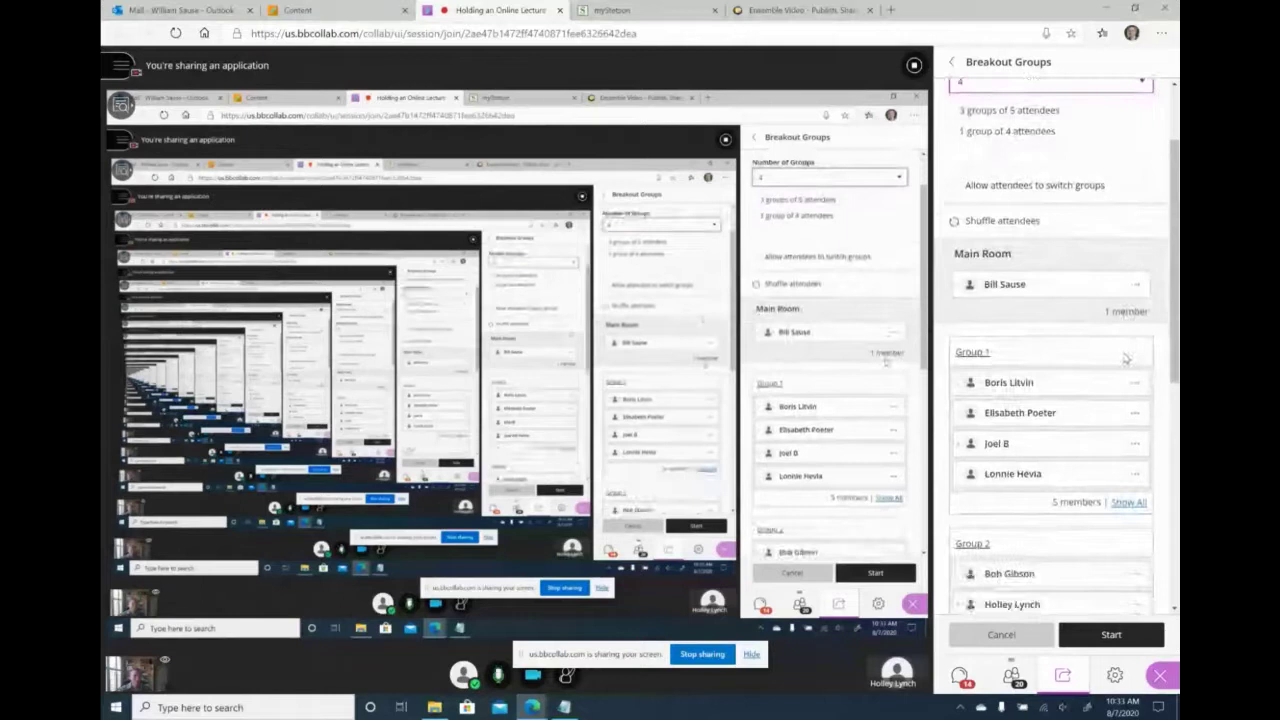
Step: Review the breakout group lists and move one attendee from Group 1 to Group 2
scroll(1125, 358, "down", 5)
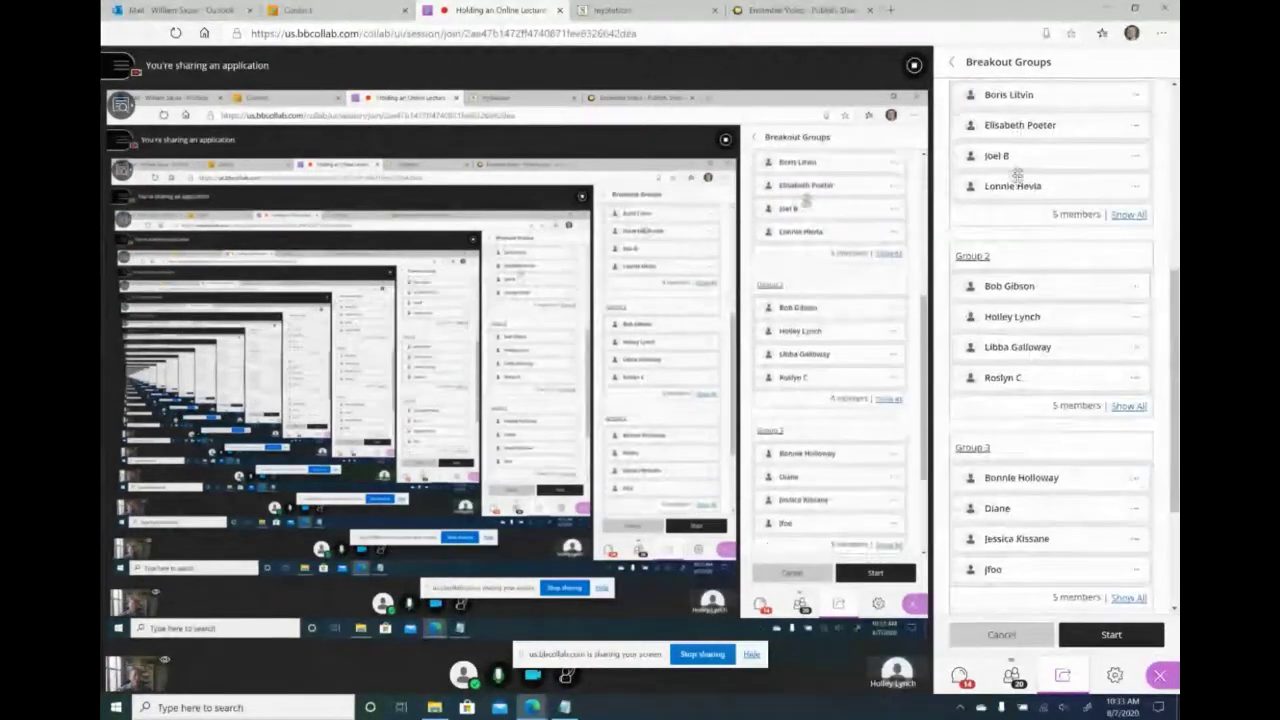
scroll(1030, 250, "down", 4)
scroll(1045, 354, "up", 3)
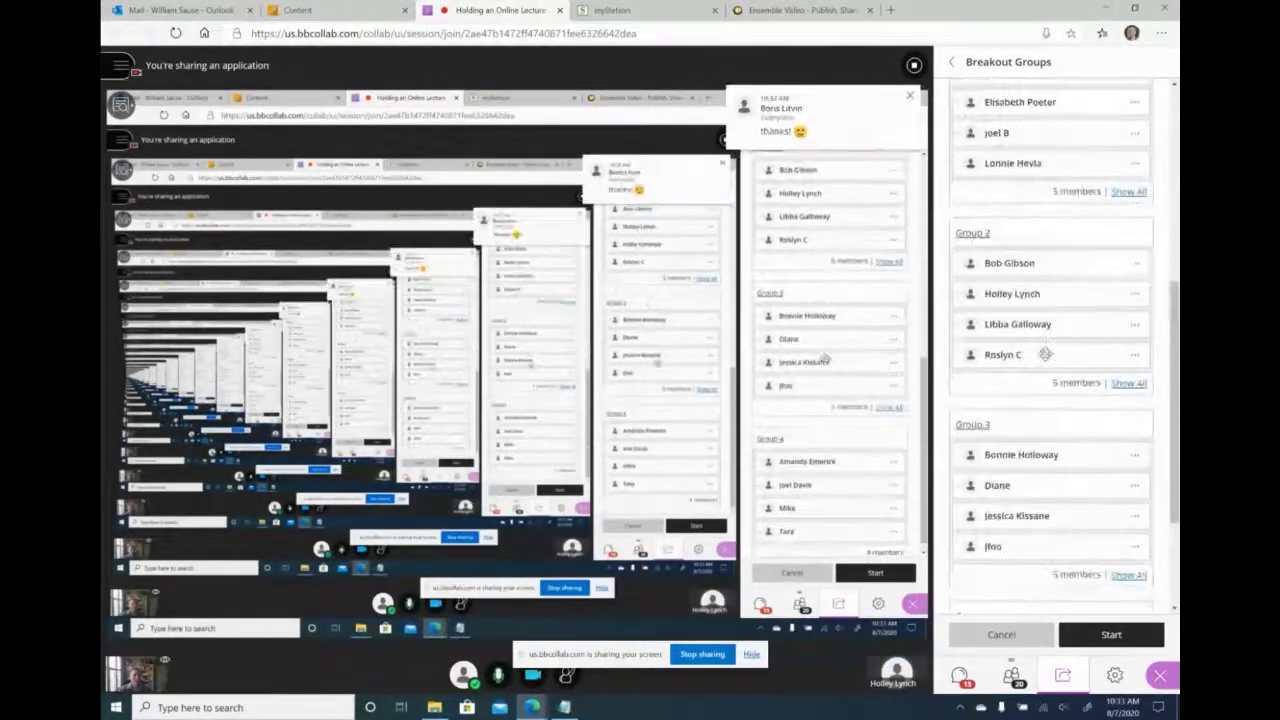
scroll(1045, 354, "up", 2)
left_click_drag(1006, 242, 1025, 480)
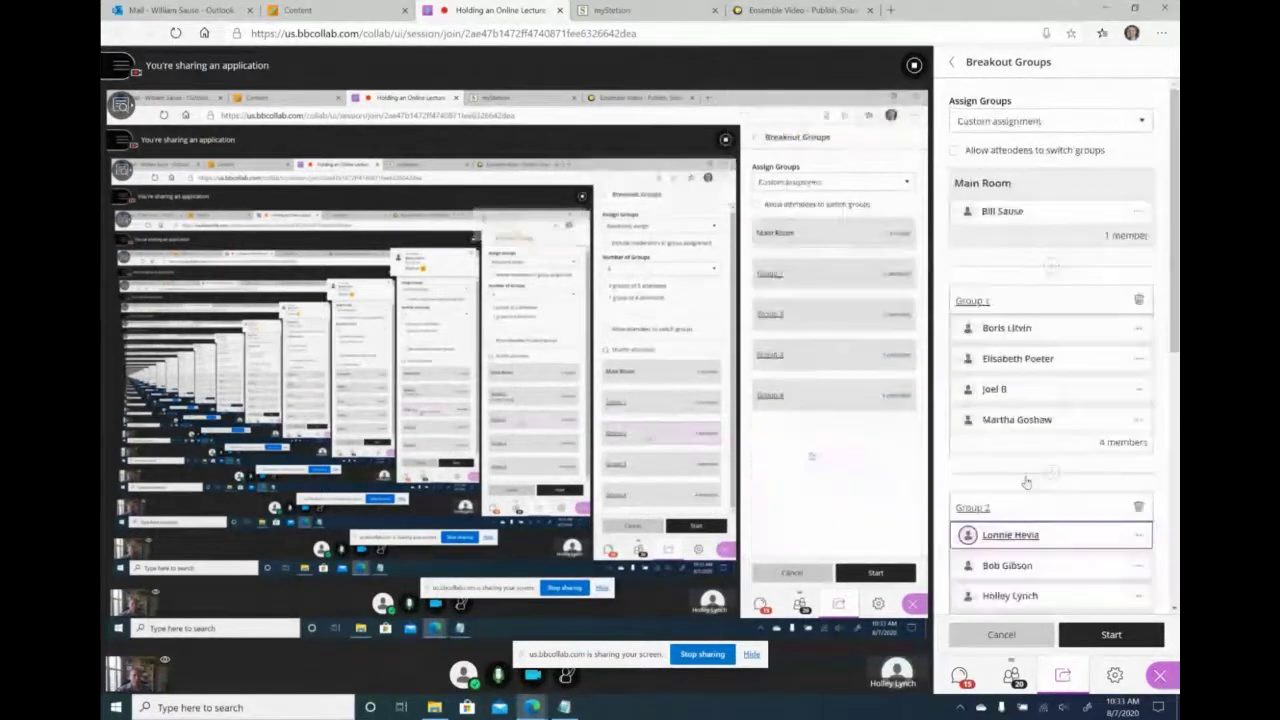
scroll(1040, 420, "down", 2)
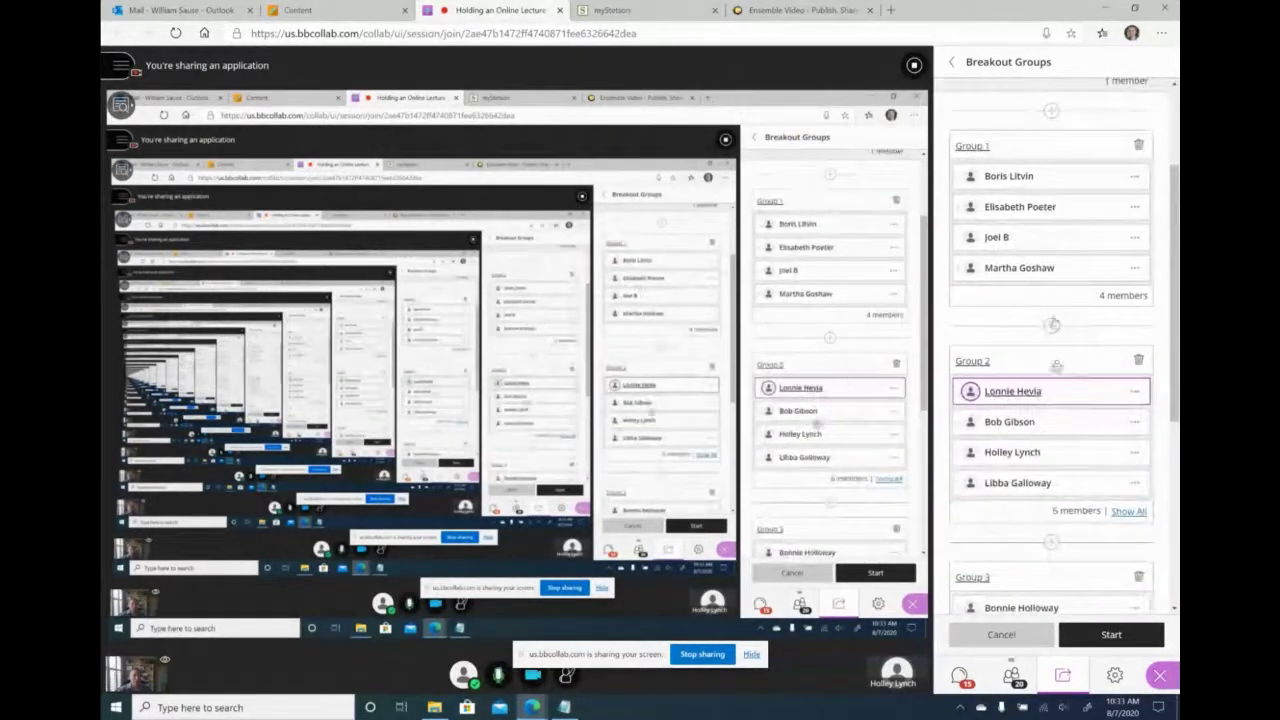
scroll(1055, 400, "down", 3)
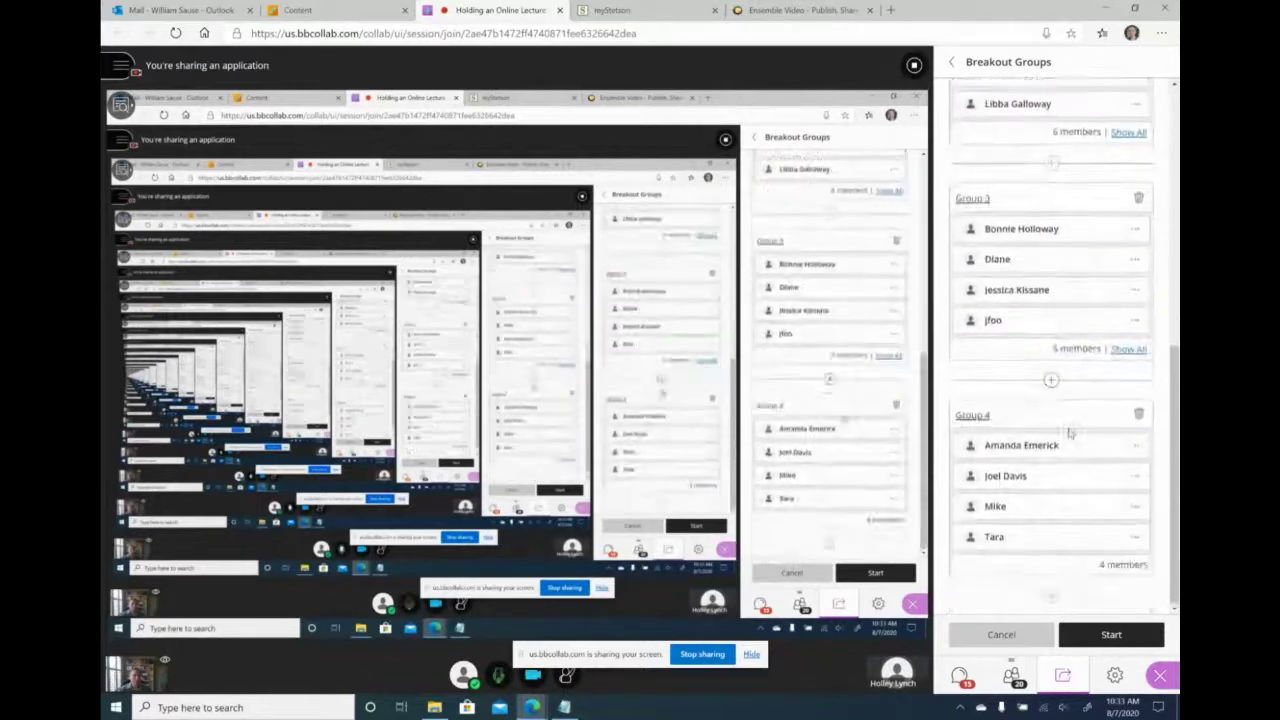
scroll(1065, 428, "up", 5)
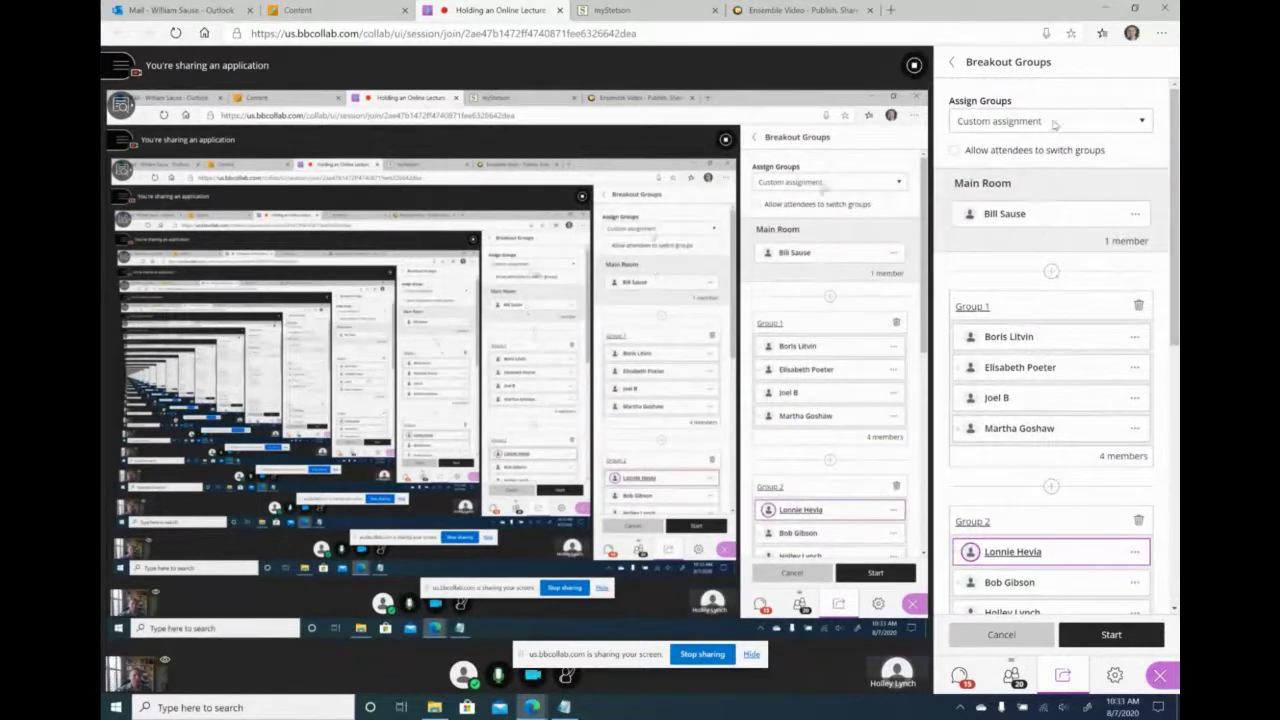
Step: Keep Custom assignment as the group assignment method, review the groups, and leave the breakout group setup
left_click(1055, 121)
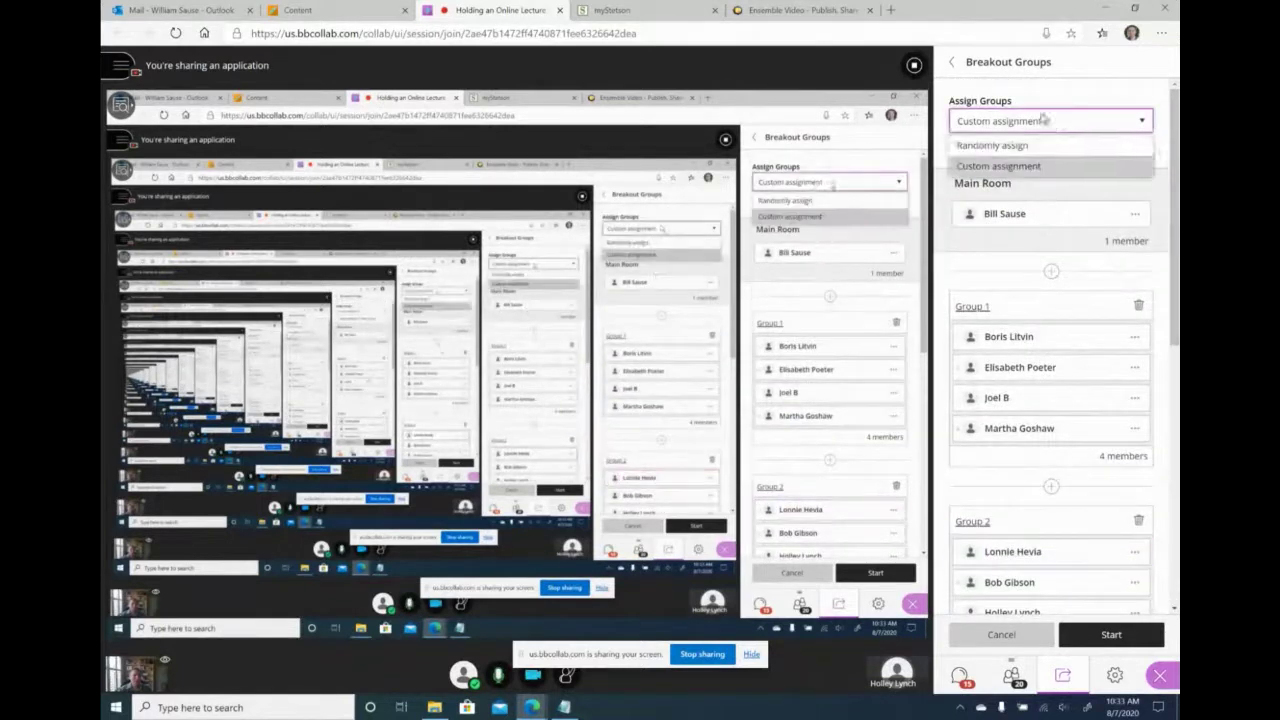
left_click(1013, 167)
scroll(1031, 483, "down", 5)
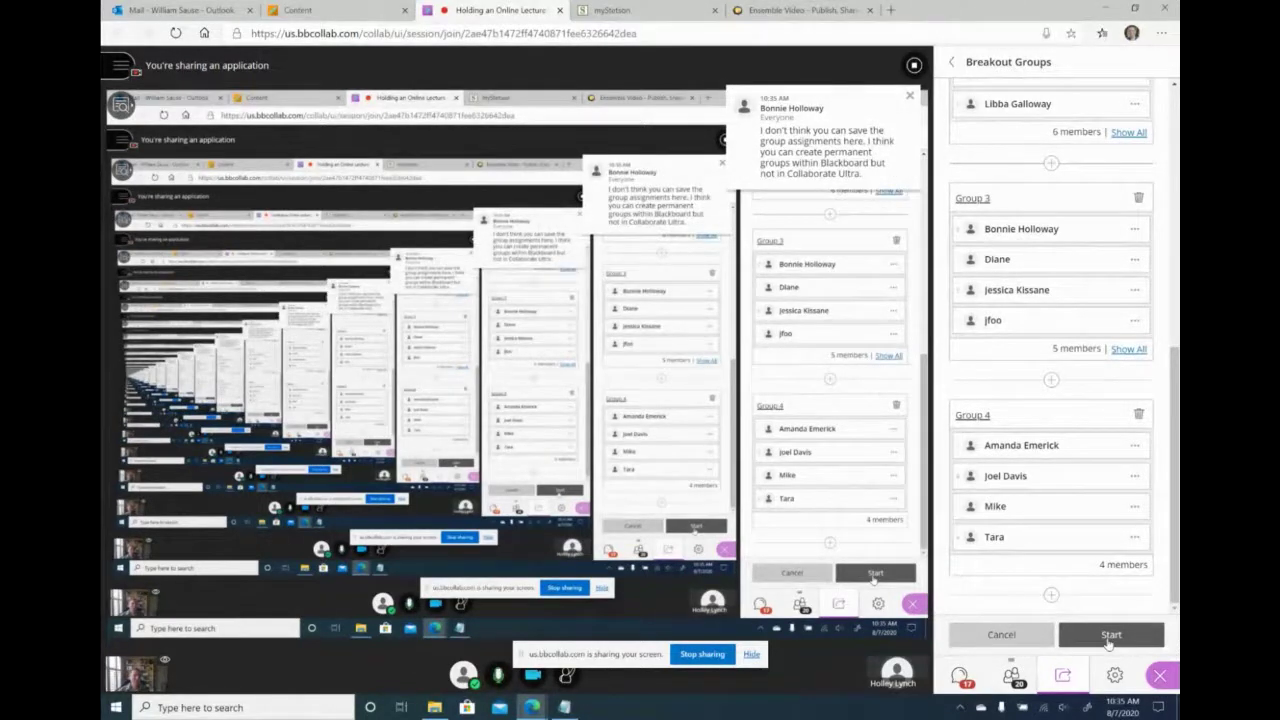
left_click(1108, 638)
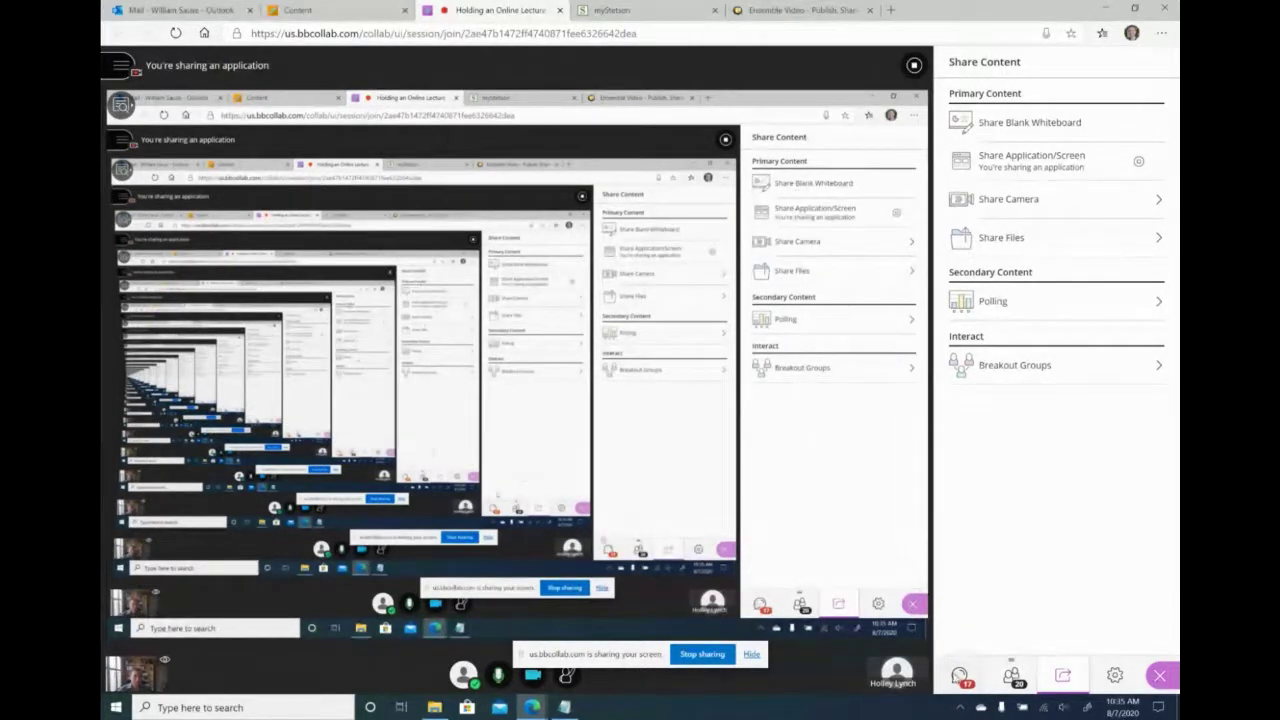
Step: View the chat channels and the attendee list, and examine the role and removal options for the first participant
left_click(960, 678)
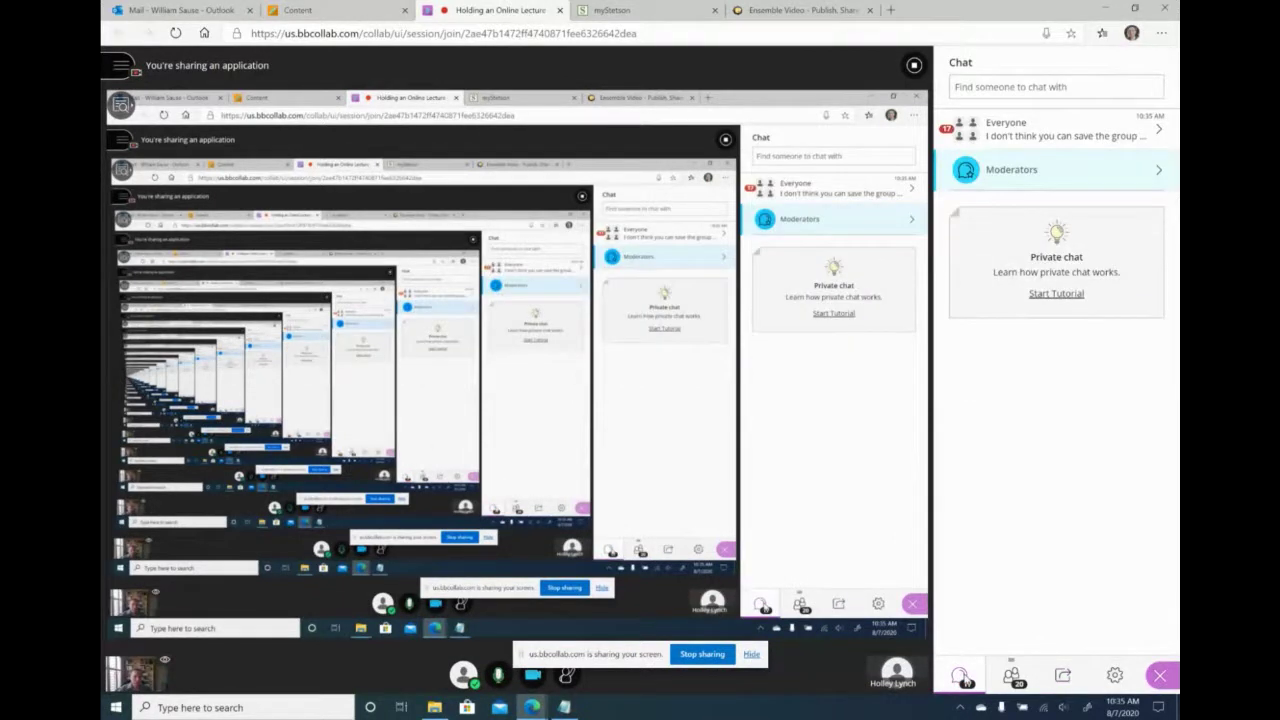
left_click(1013, 676)
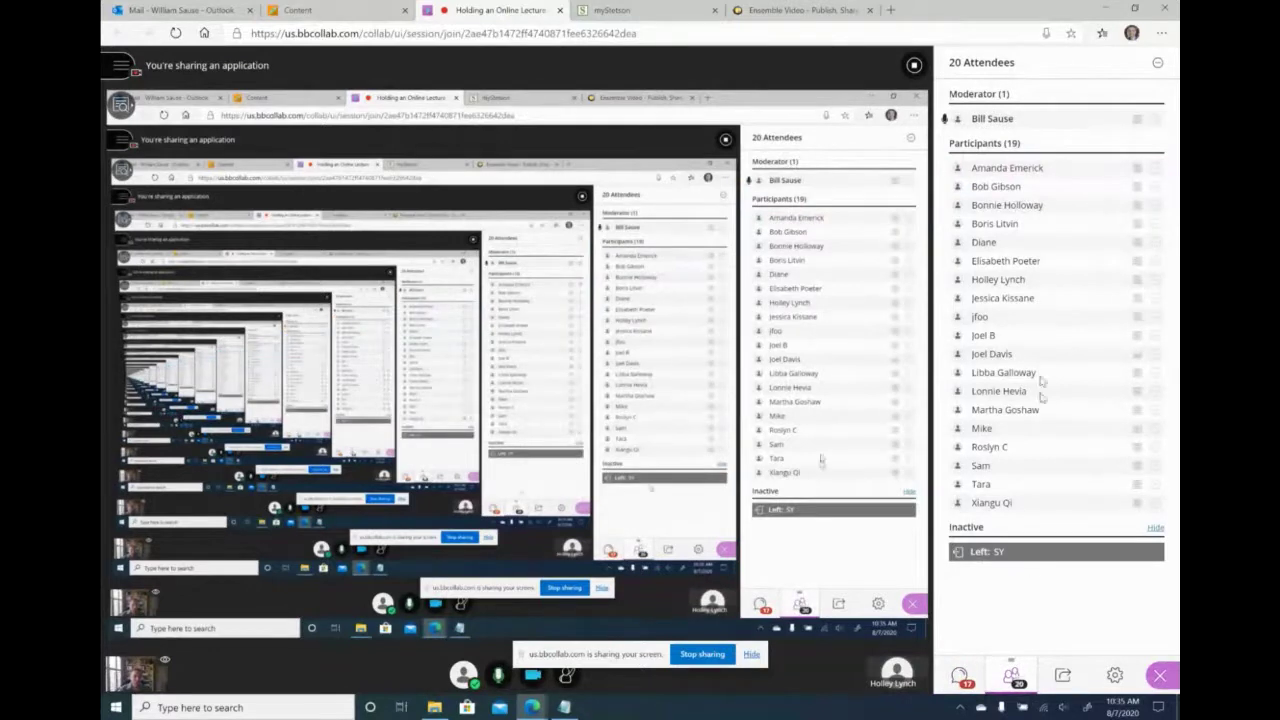
left_click(1155, 169)
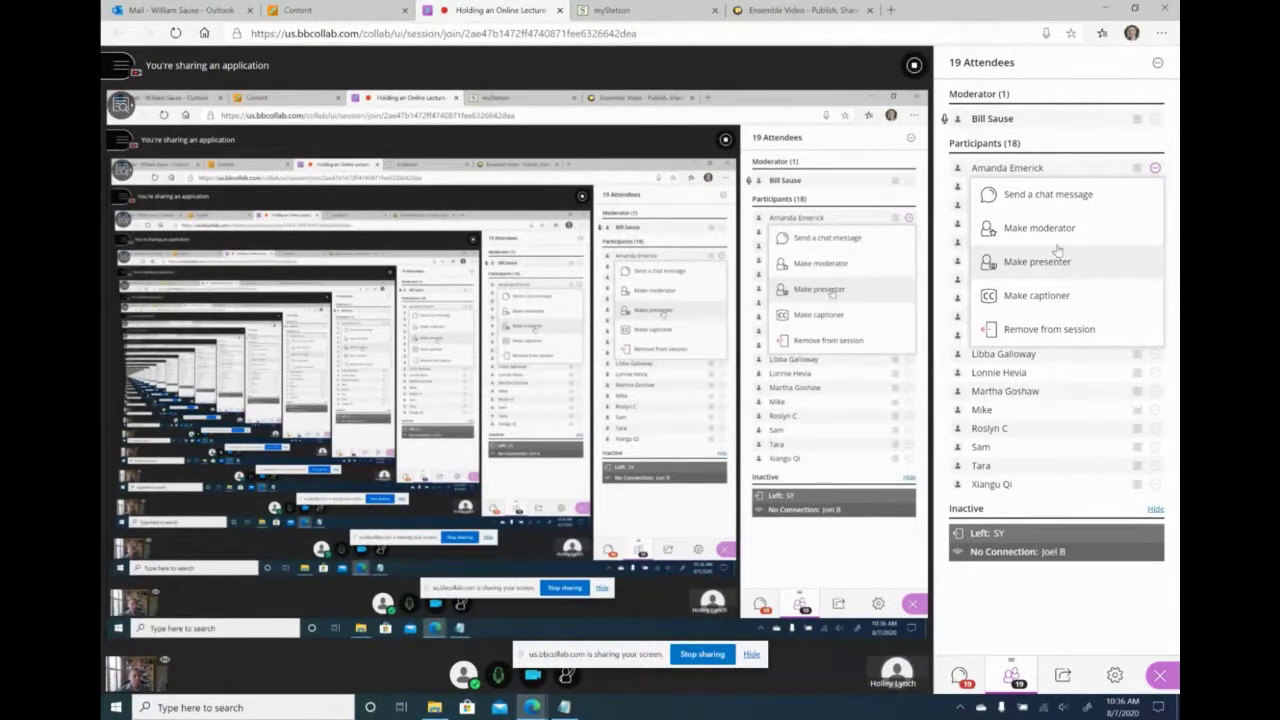
left_click(1156, 168)
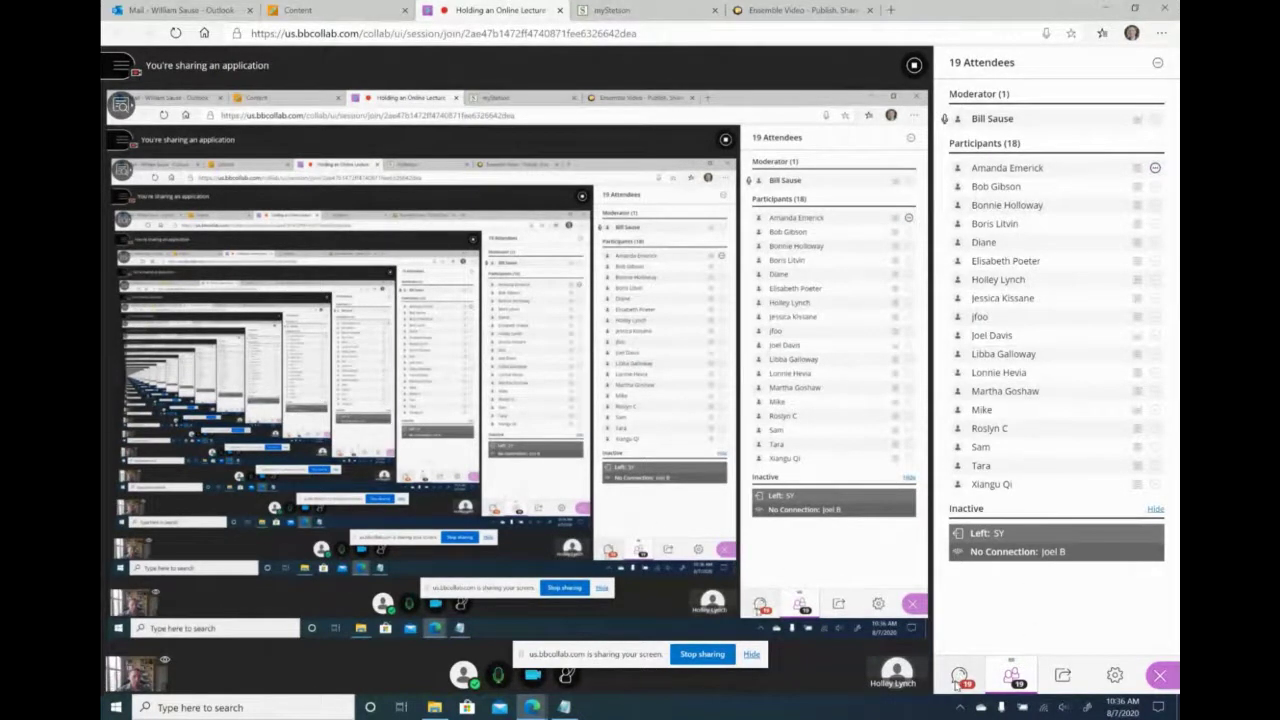
Step: Open the Everyone chat, dismiss its typing tip, glance at the attendee list, and review the chat back to its earliest messages
left_click(959, 677)
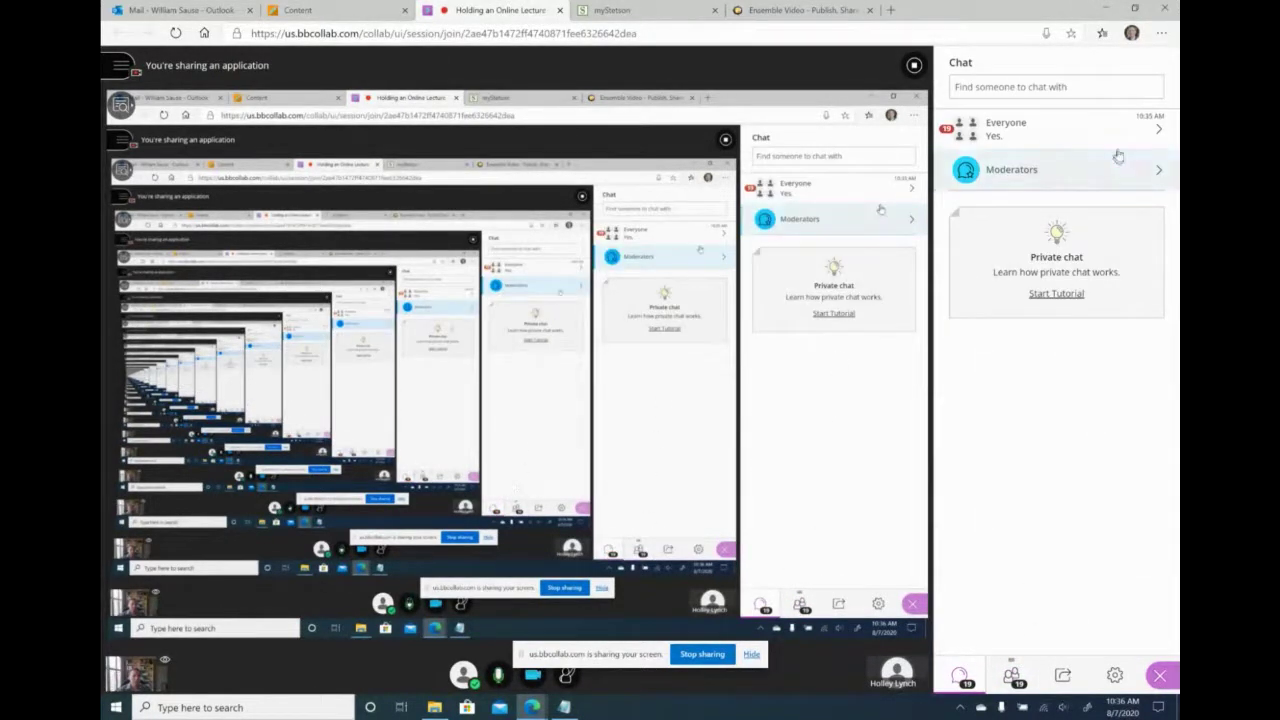
left_click(1055, 143)
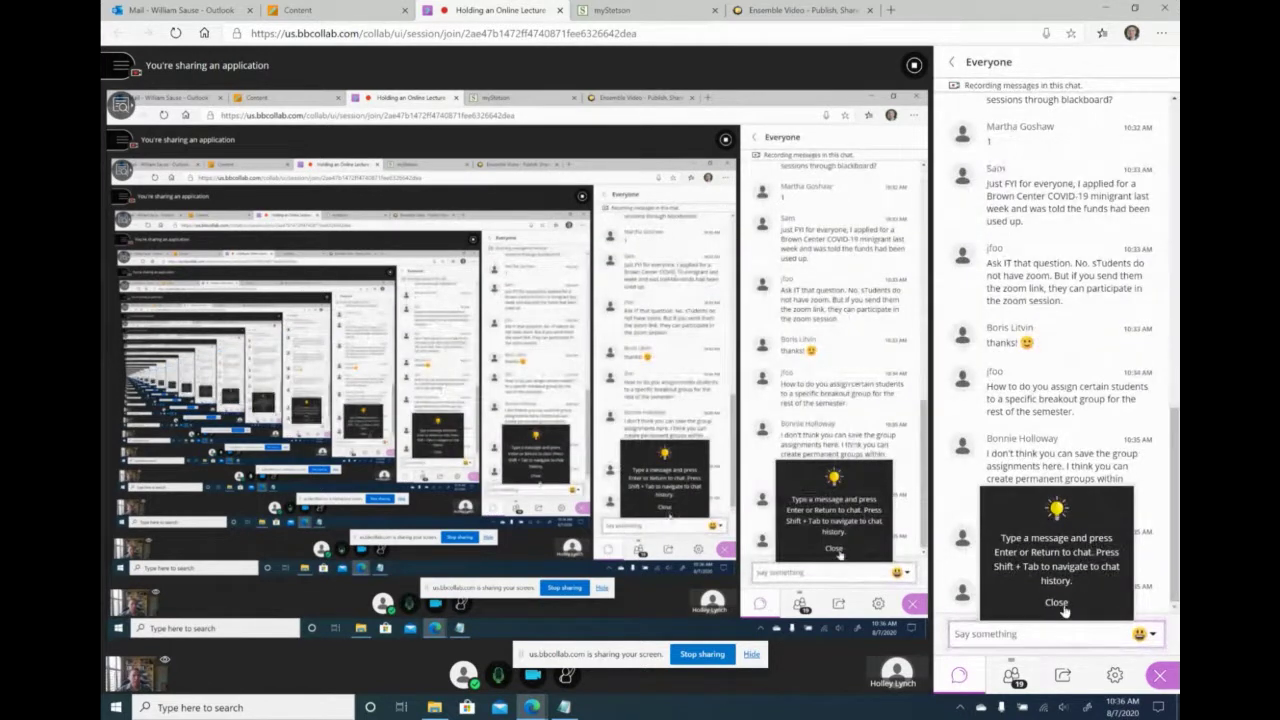
left_click(1058, 603)
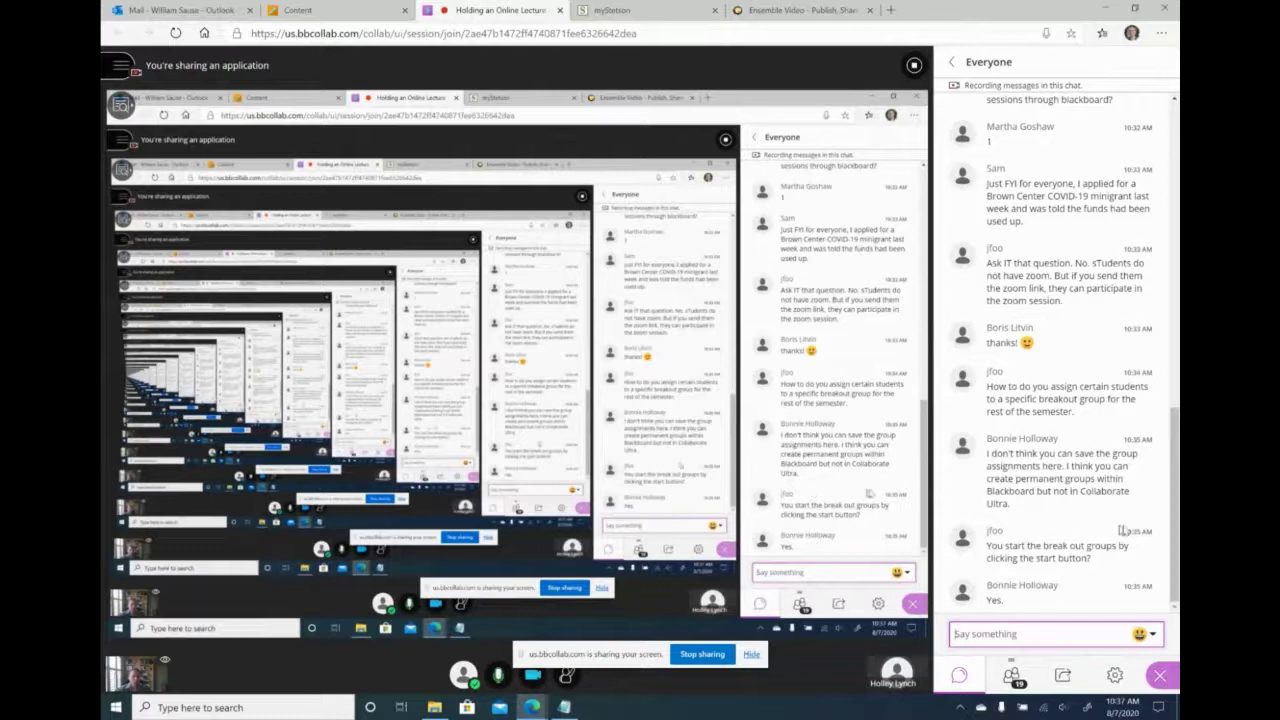
left_click(1012, 677)
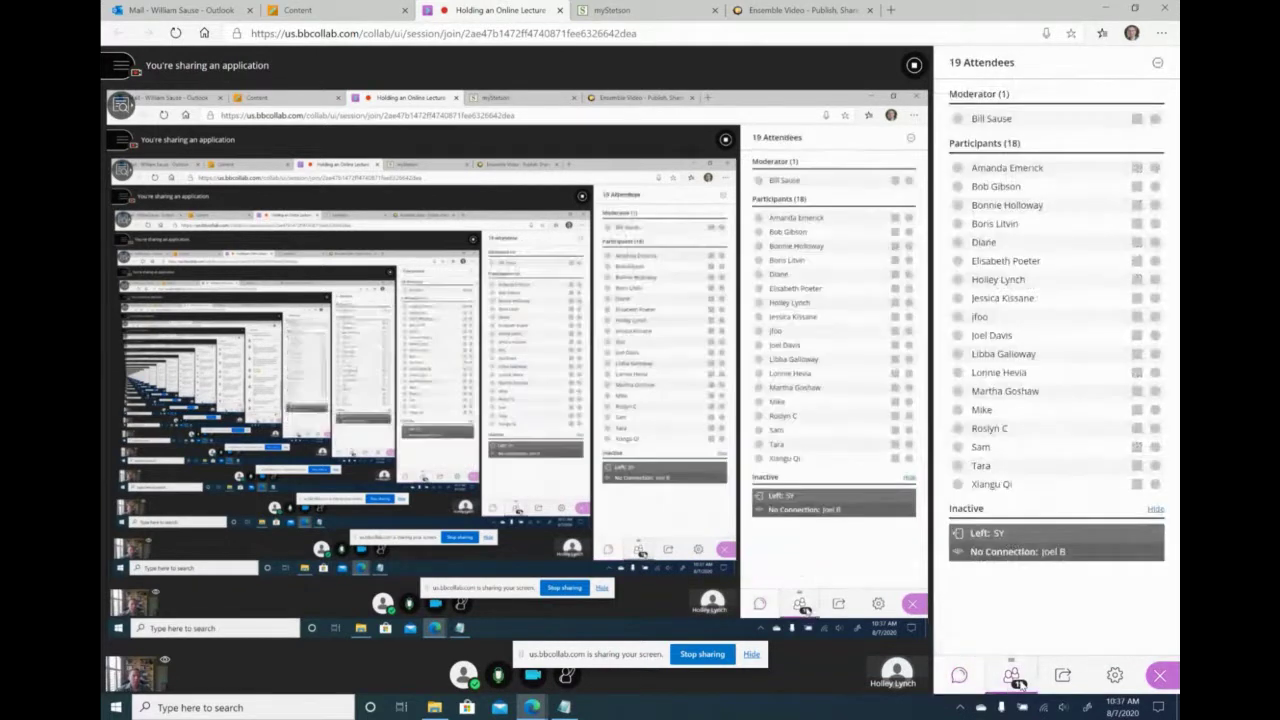
left_click(960, 677)
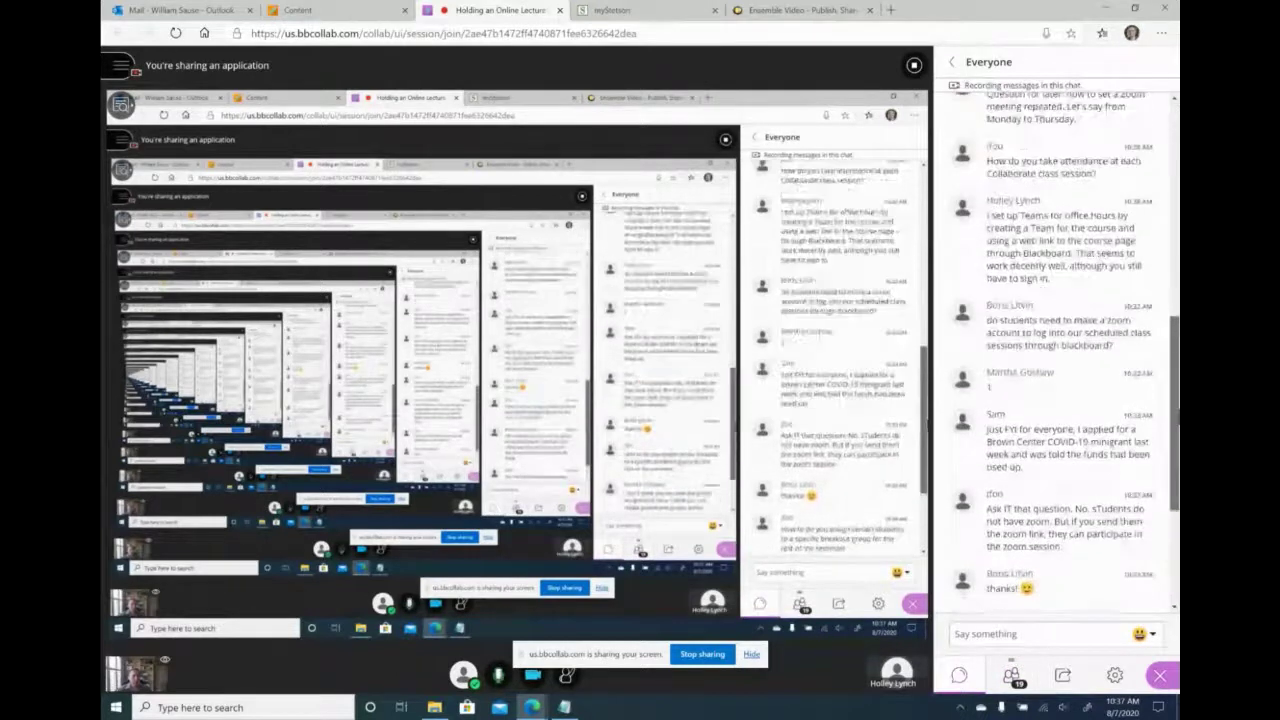
scroll(1055, 350, "up", 10)
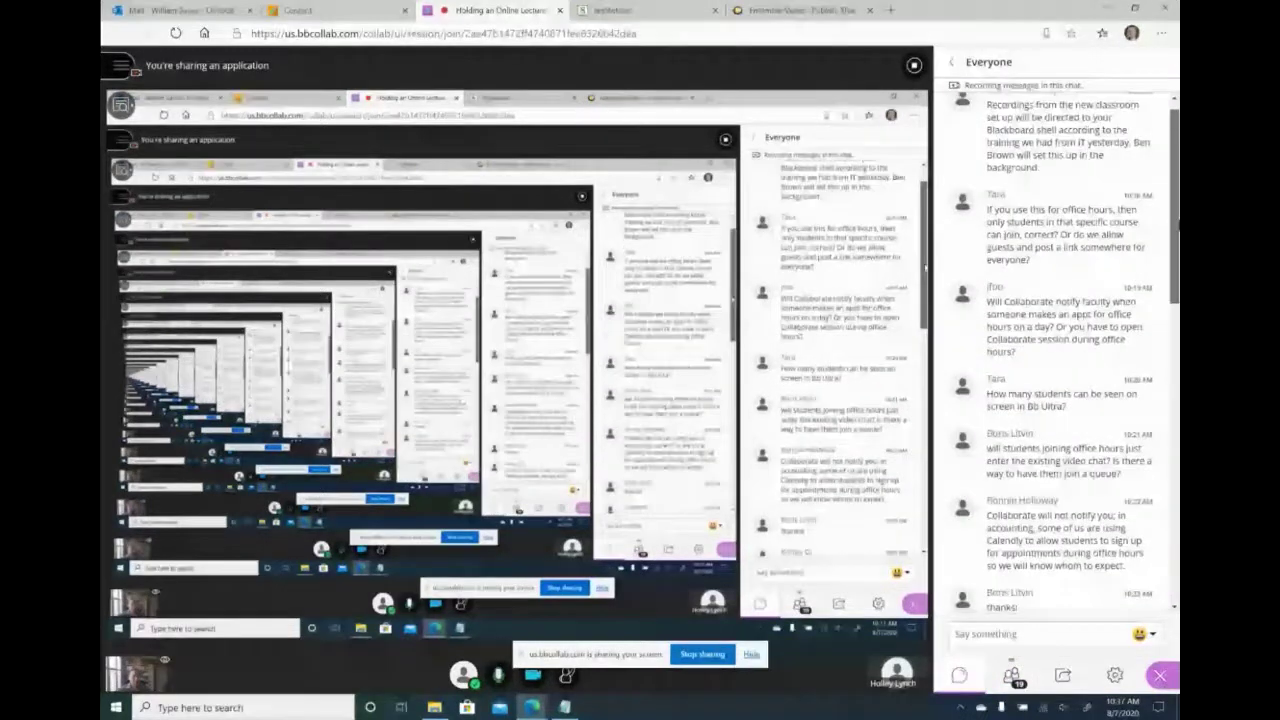
scroll(1055, 350, "up", 1)
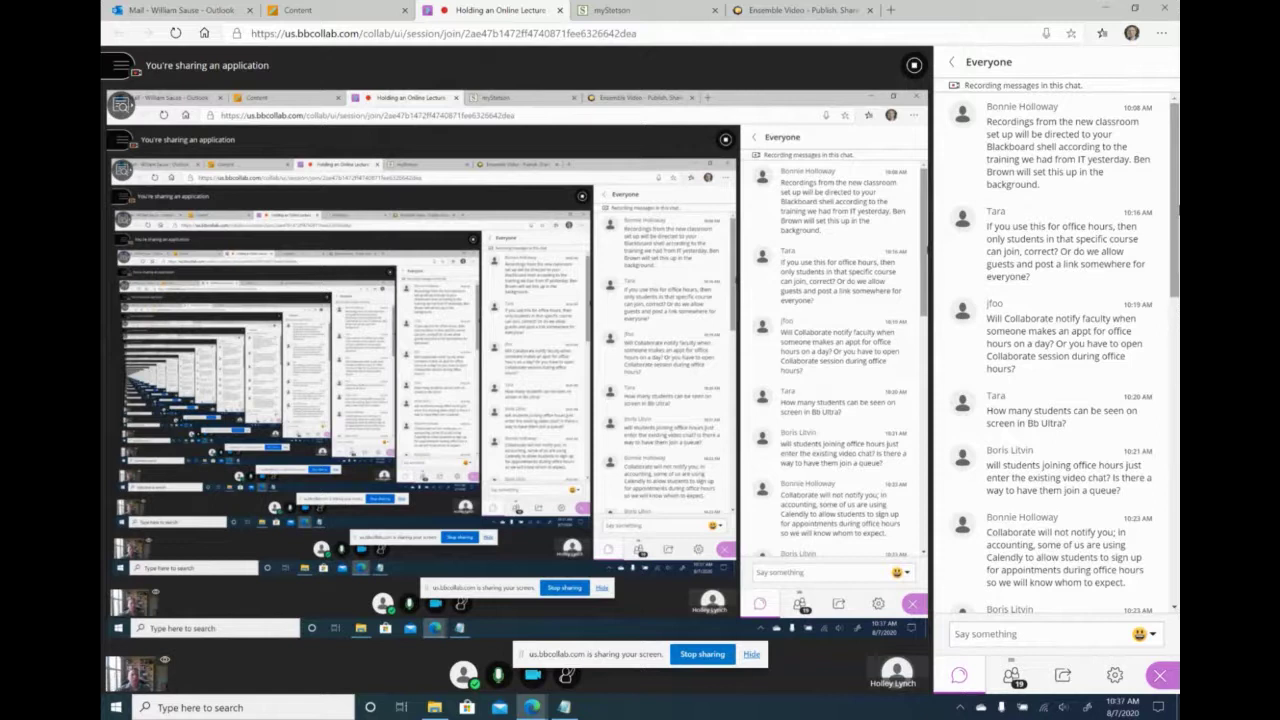
Step: Check the Moderators chat for messages and return to the Everyone chat
left_click(951, 66)
left_click(1014, 169)
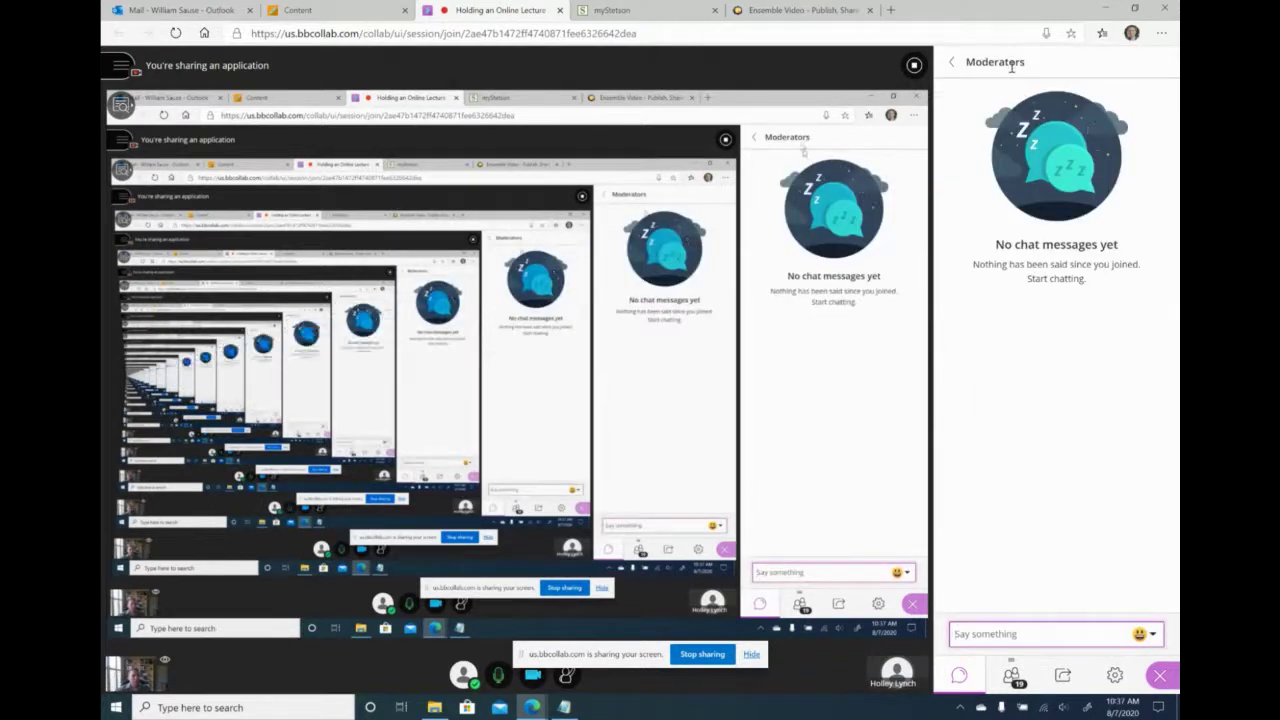
left_click(953, 63)
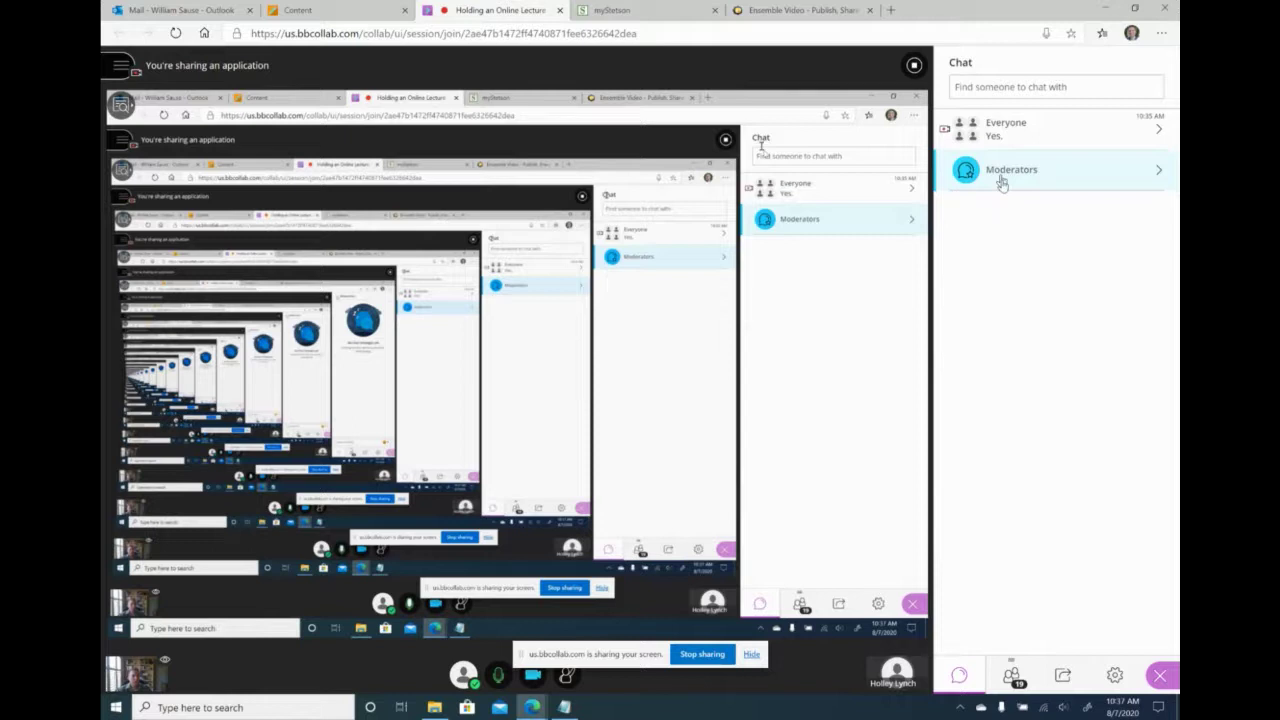
left_click(1074, 133)
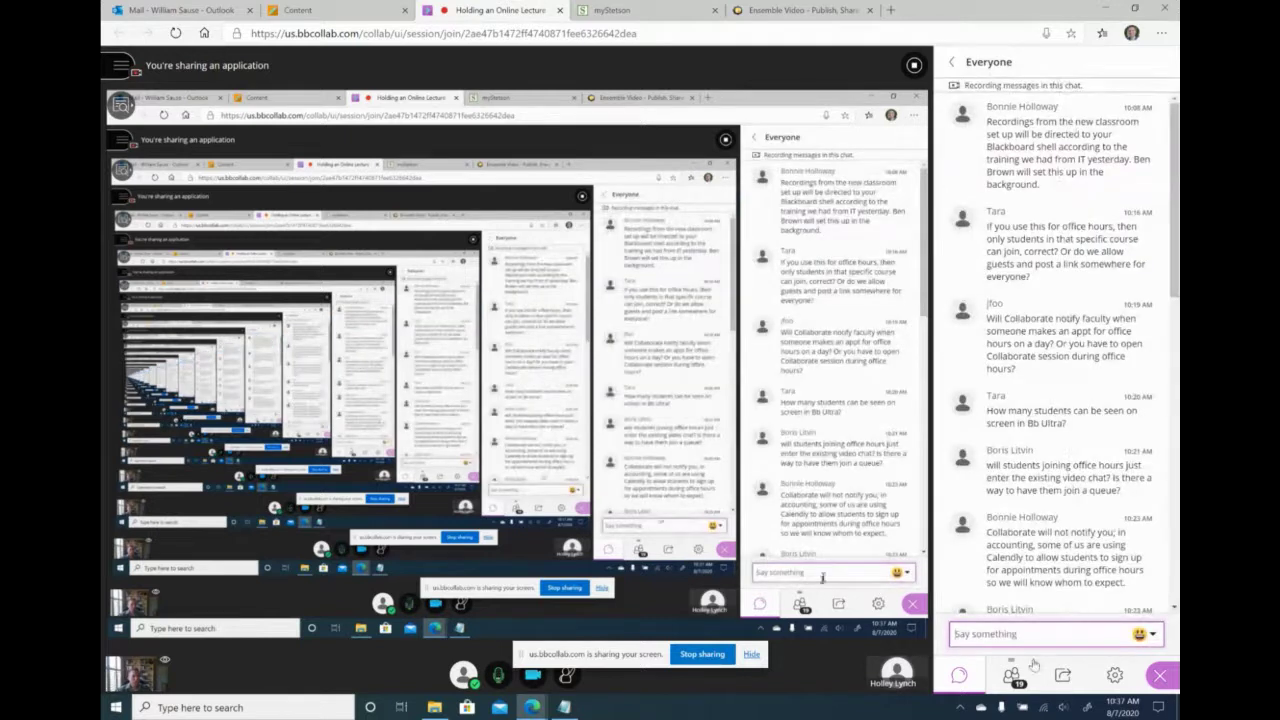
Step: Mute all attendees from the attendee list and review the list's other options
left_click(1012, 676)
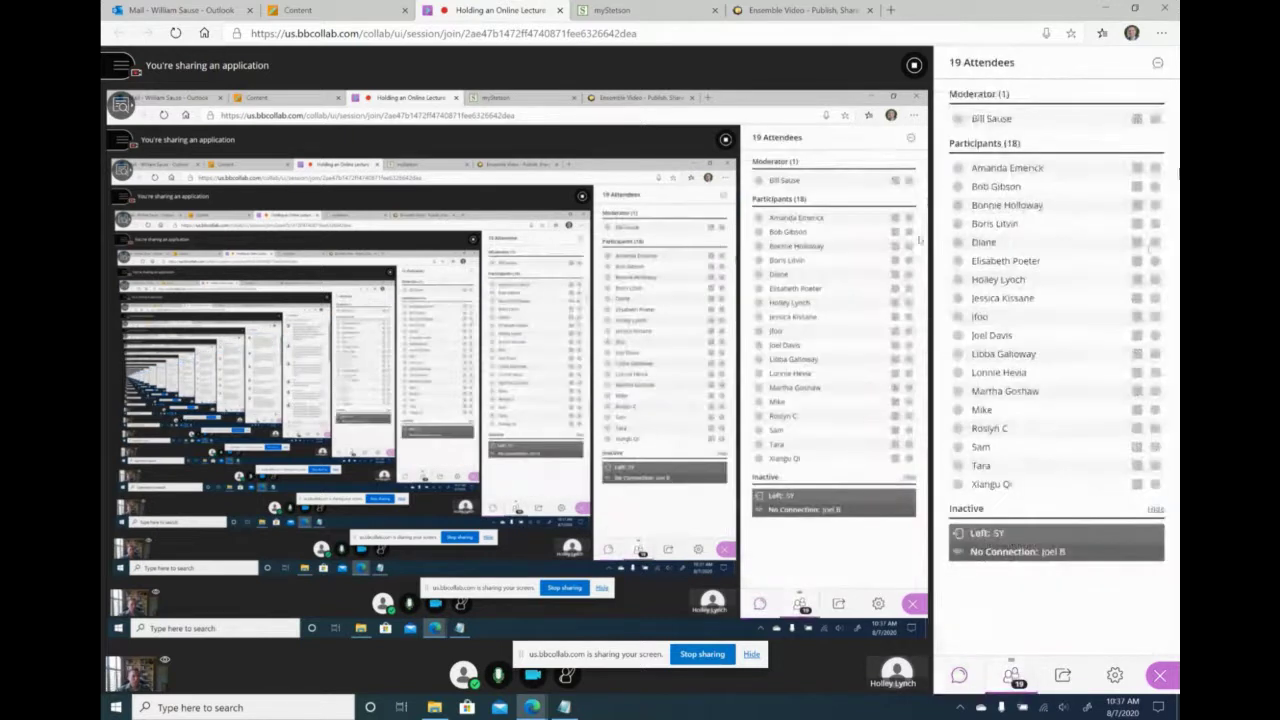
left_click(1157, 65)
left_click(1152, 60)
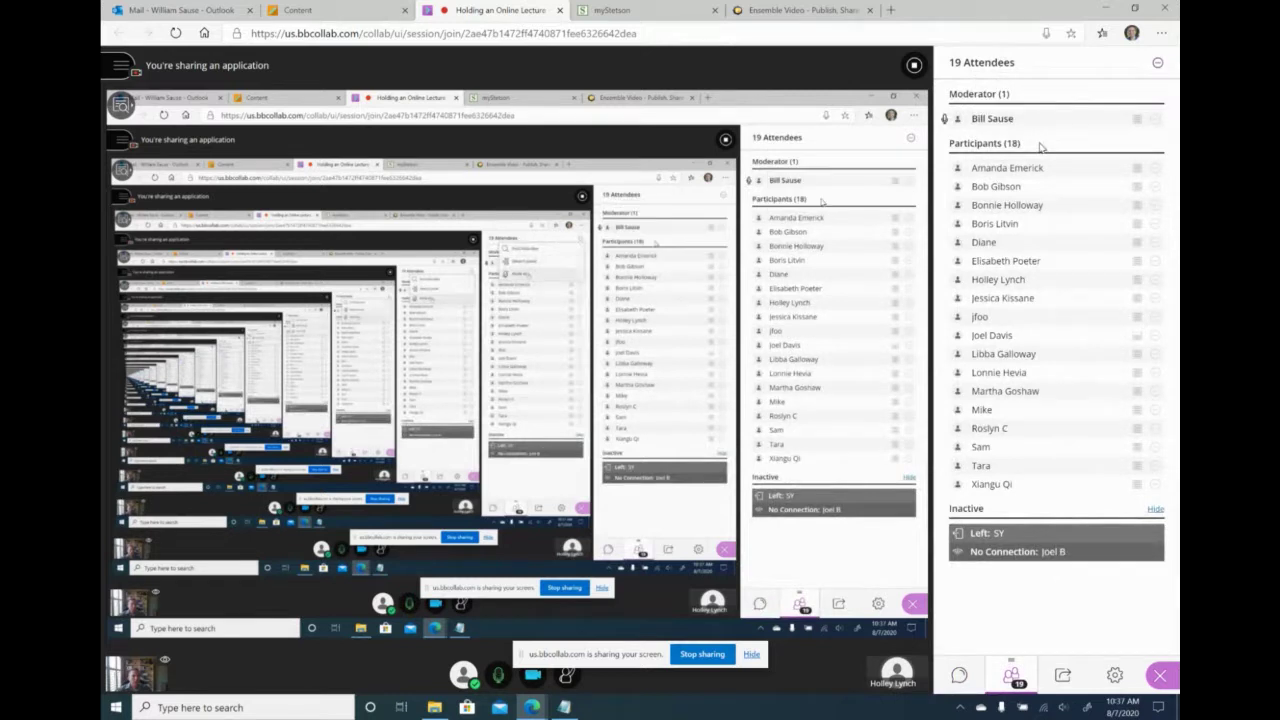
left_click(1156, 62)
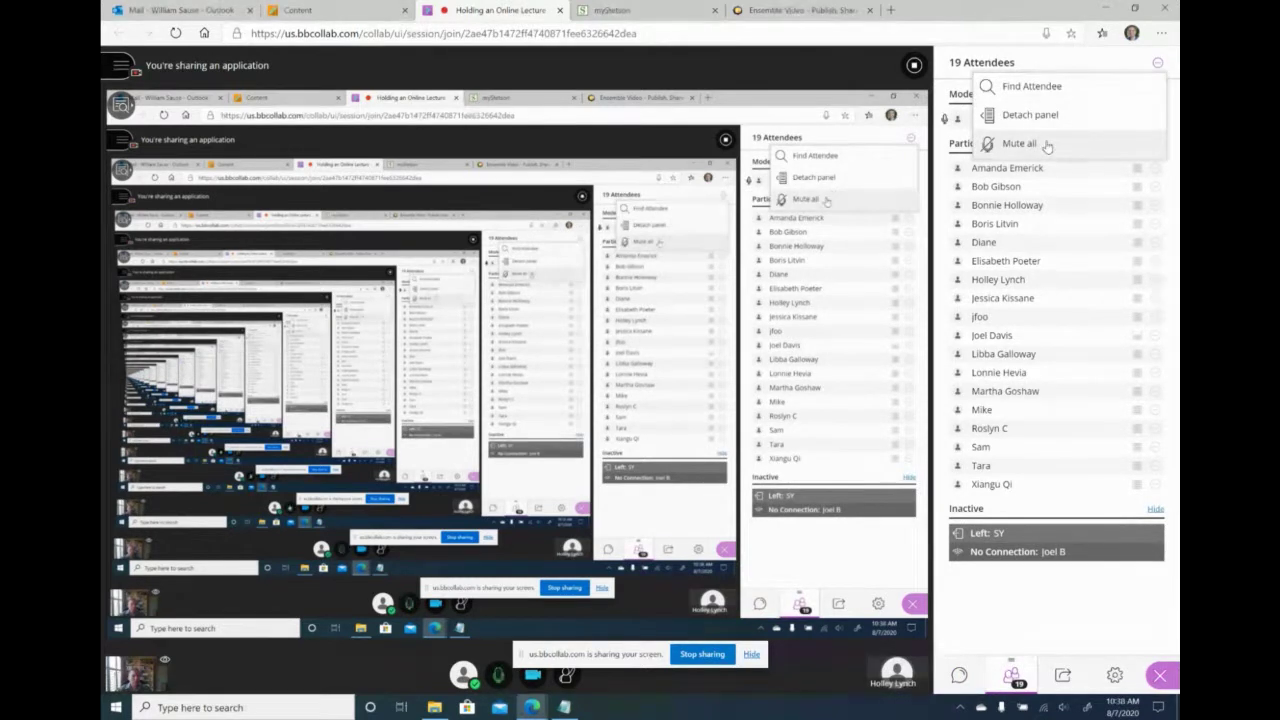
left_click(1047, 145)
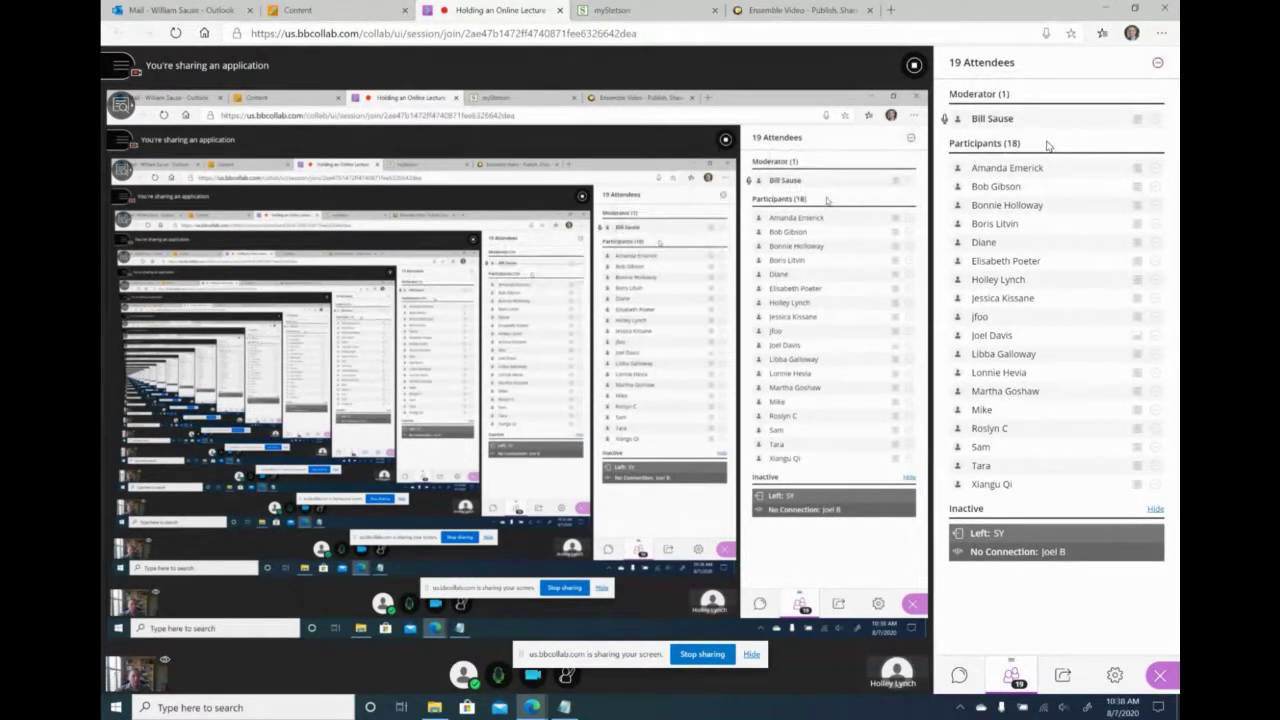
left_click(1157, 64)
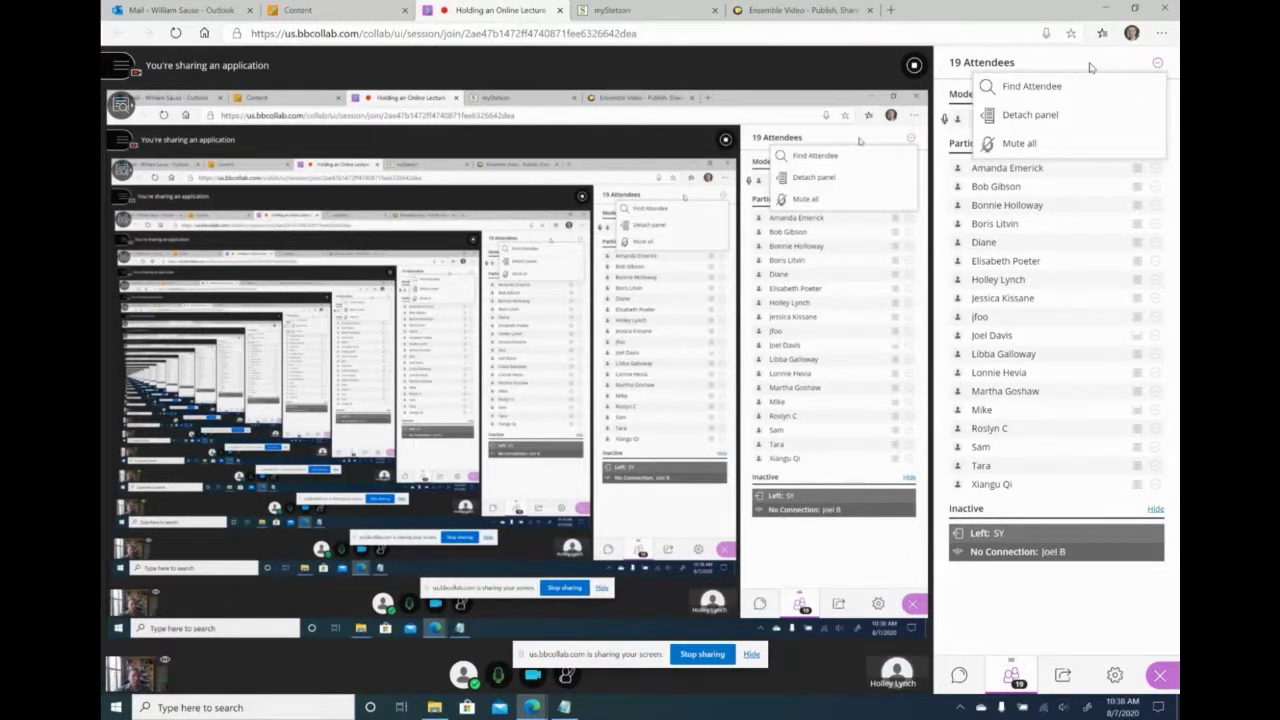
left_click(1019, 144)
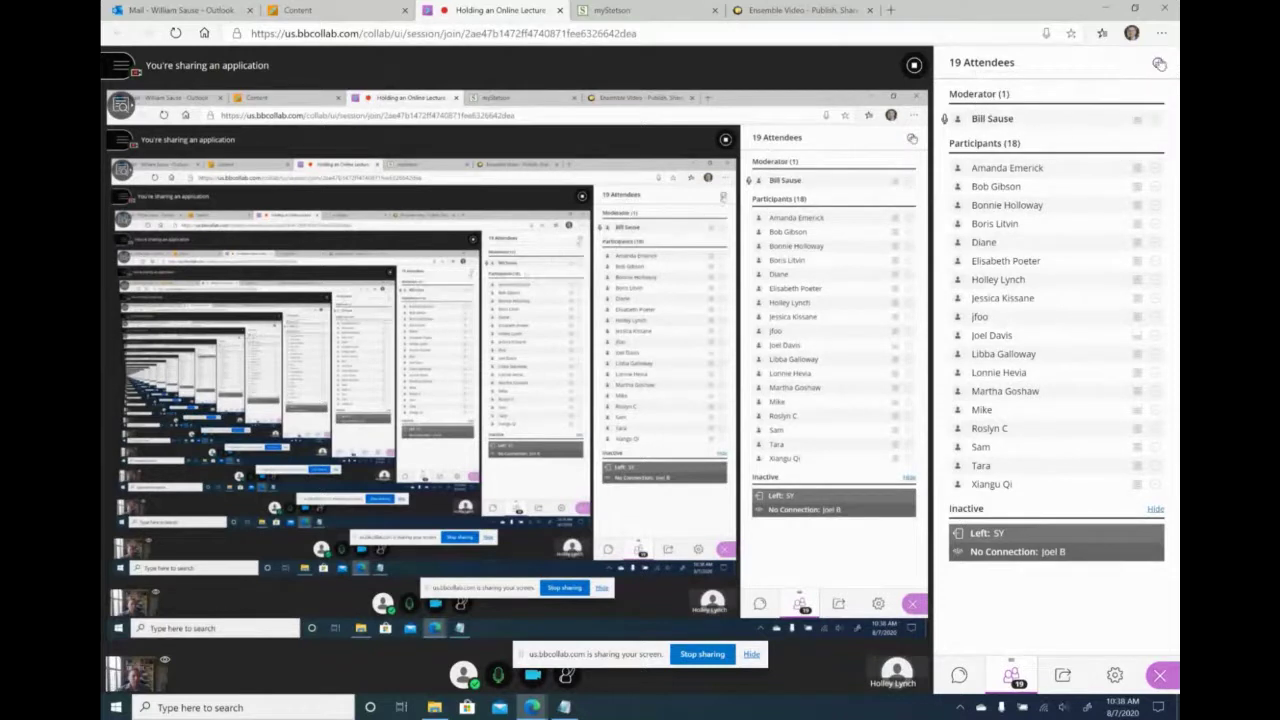
left_click(1157, 64)
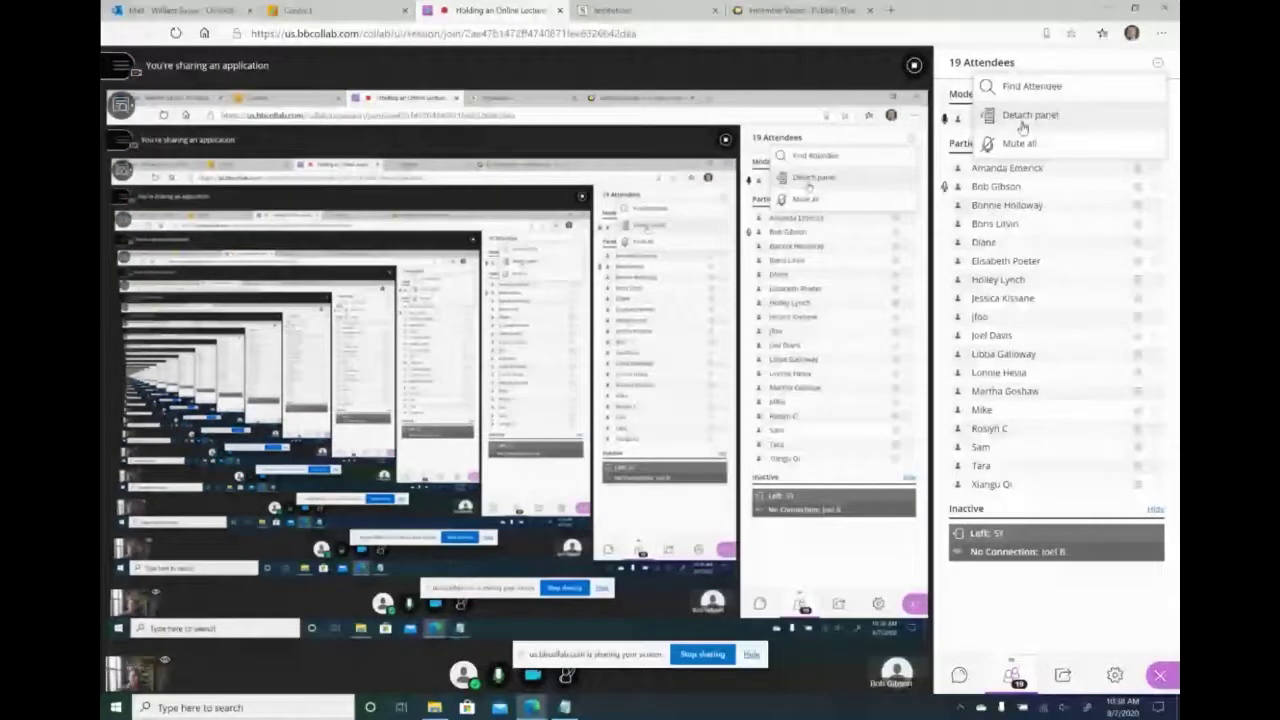
left_click(1066, 63)
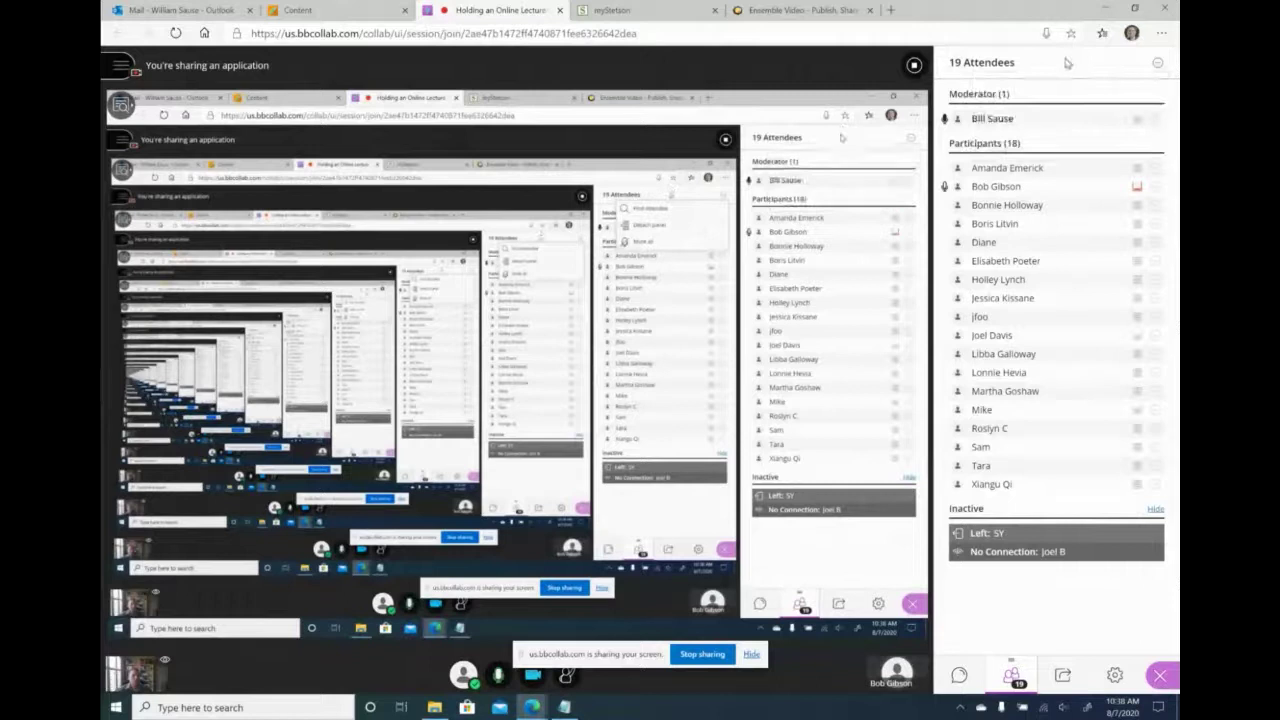
Step: Read through the earlier messages in the Everyone chat and return to the list of chat channels
left_click(959, 677)
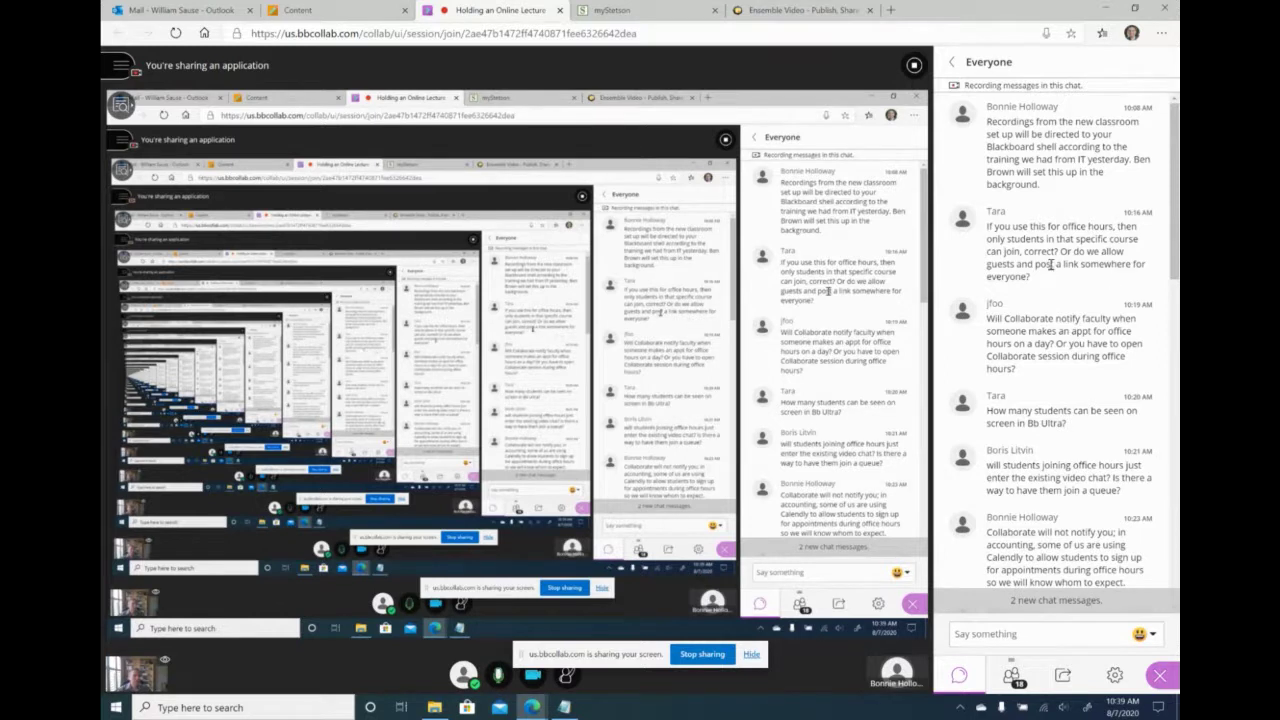
scroll(1050, 265, "down", 2)
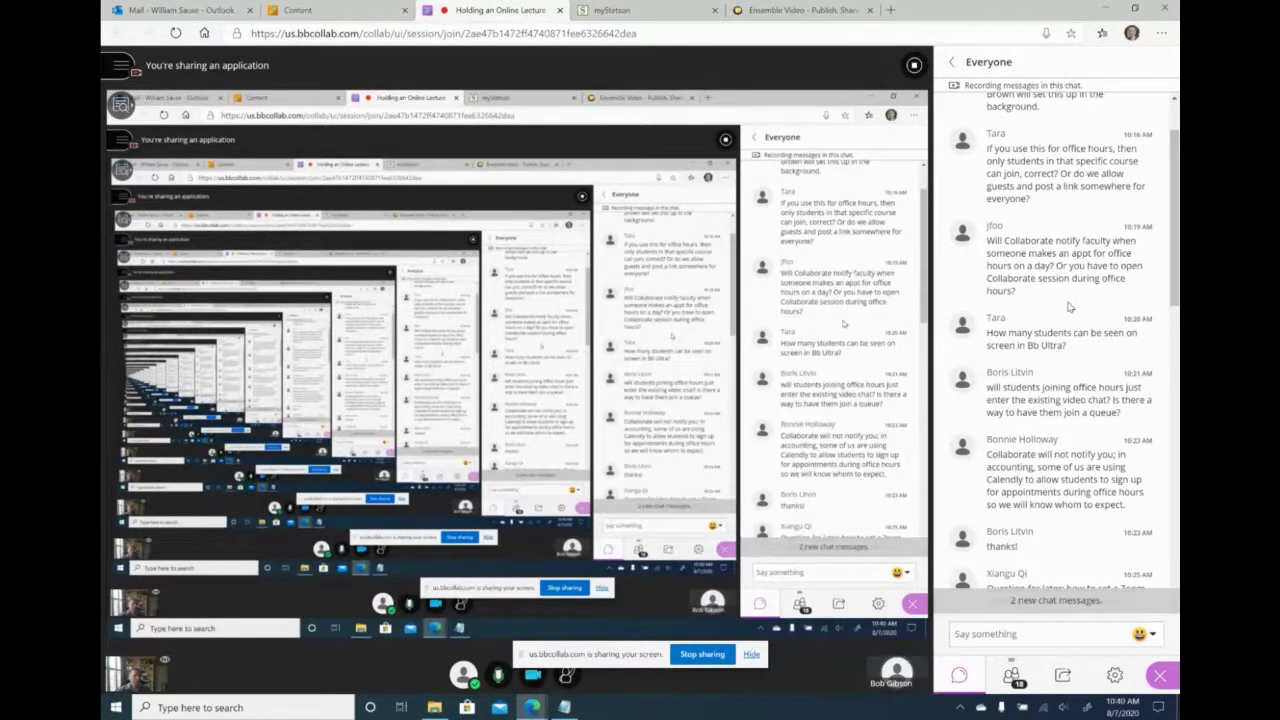
scroll(1069, 307, "down", 2)
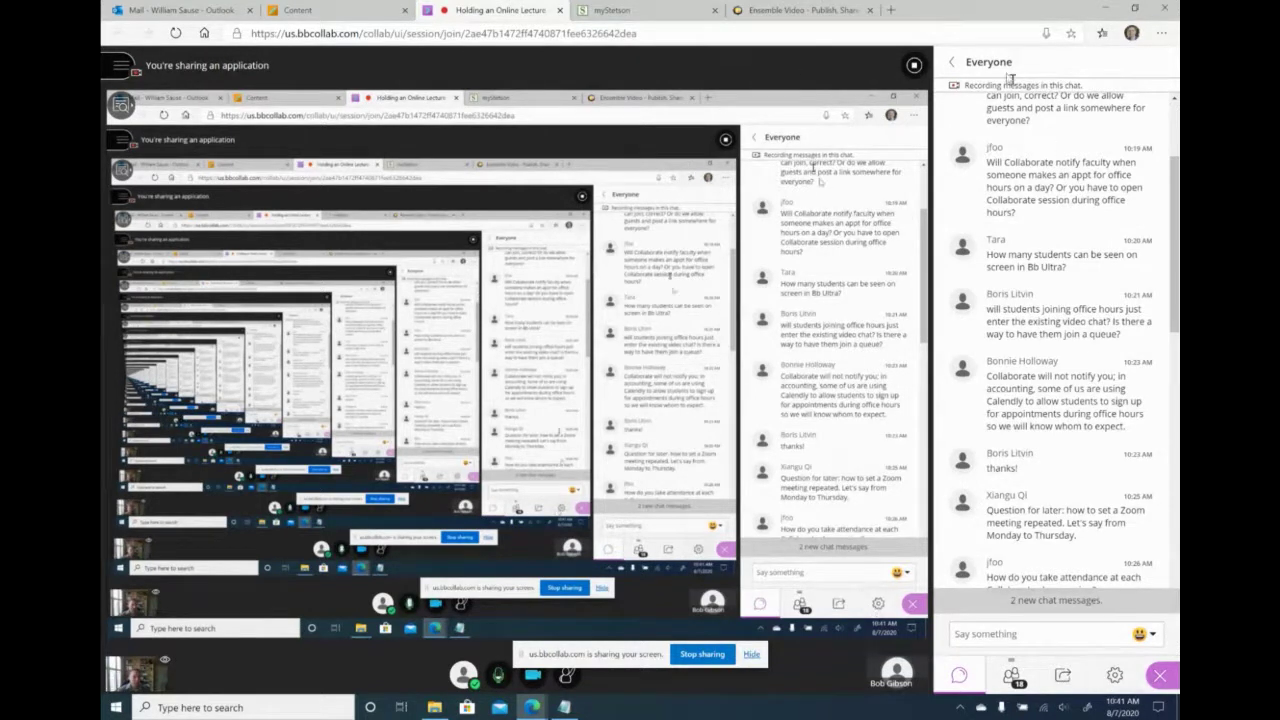
left_click(954, 67)
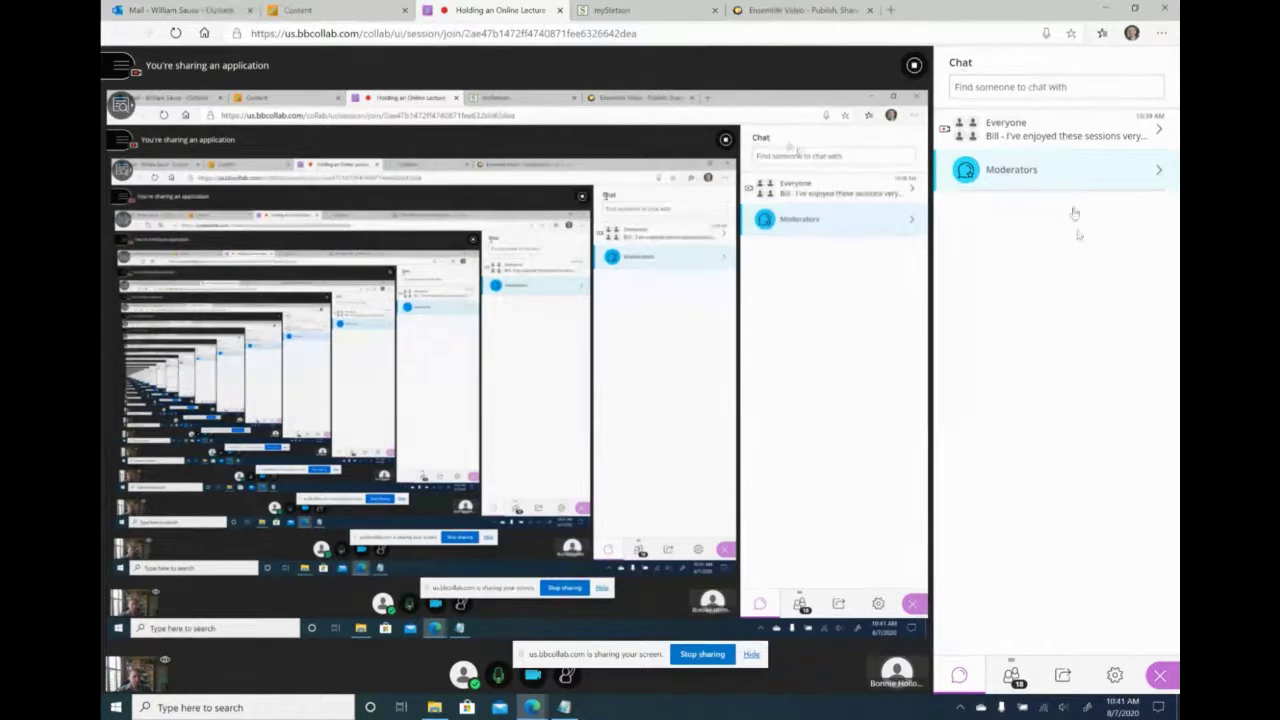
Step: Check the attendee list, then reopen the Everyone chat and read the participants' questions about office hours and repeating Zoom meetings
left_click(1014, 676)
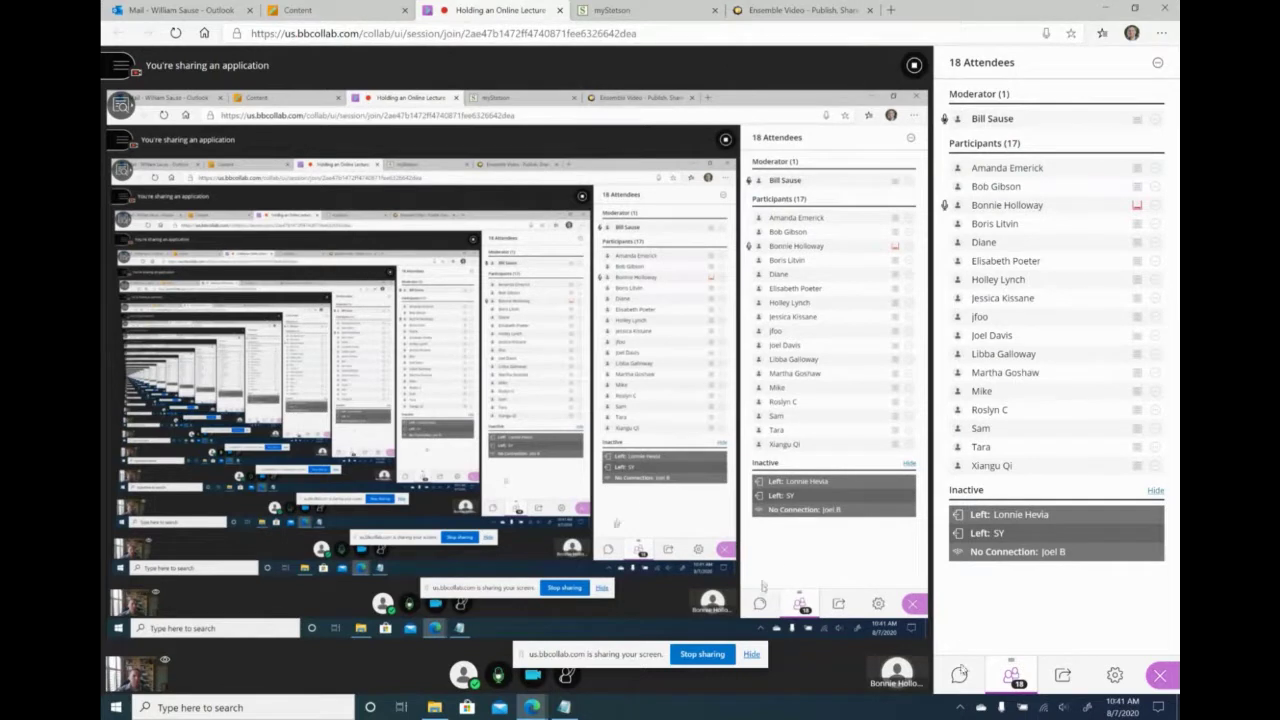
left_click(959, 676)
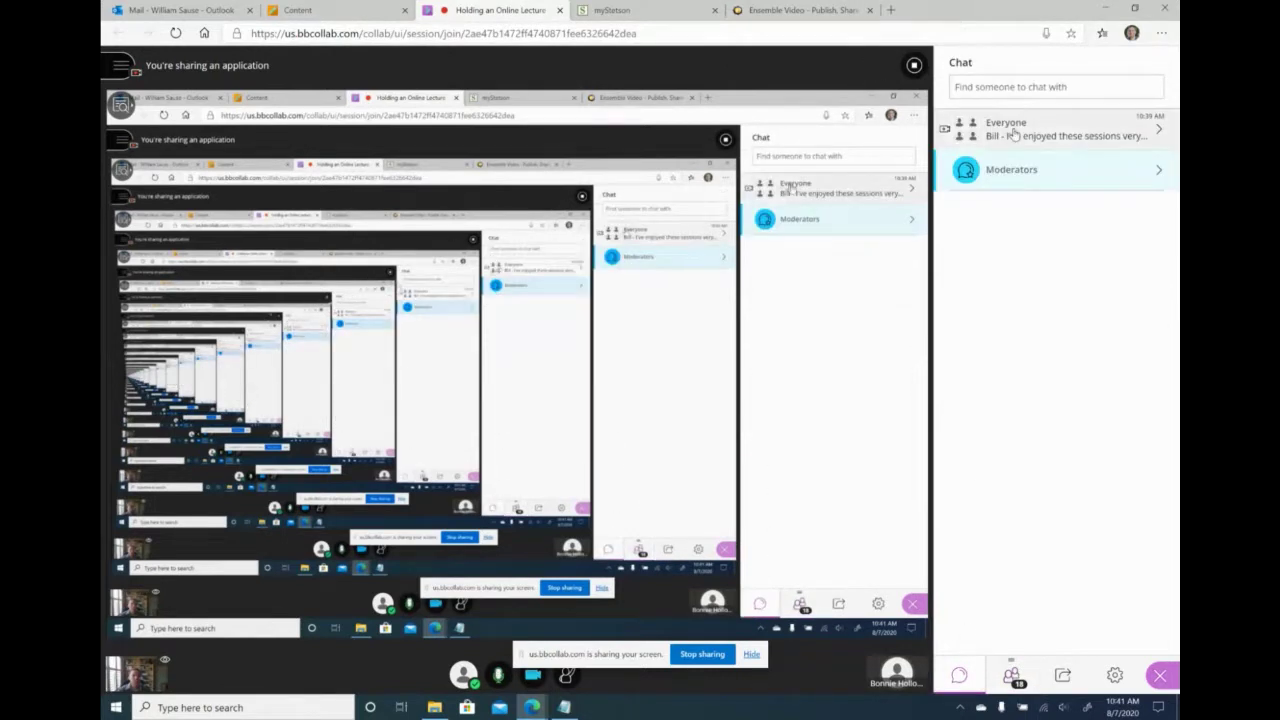
left_click(1012, 130)
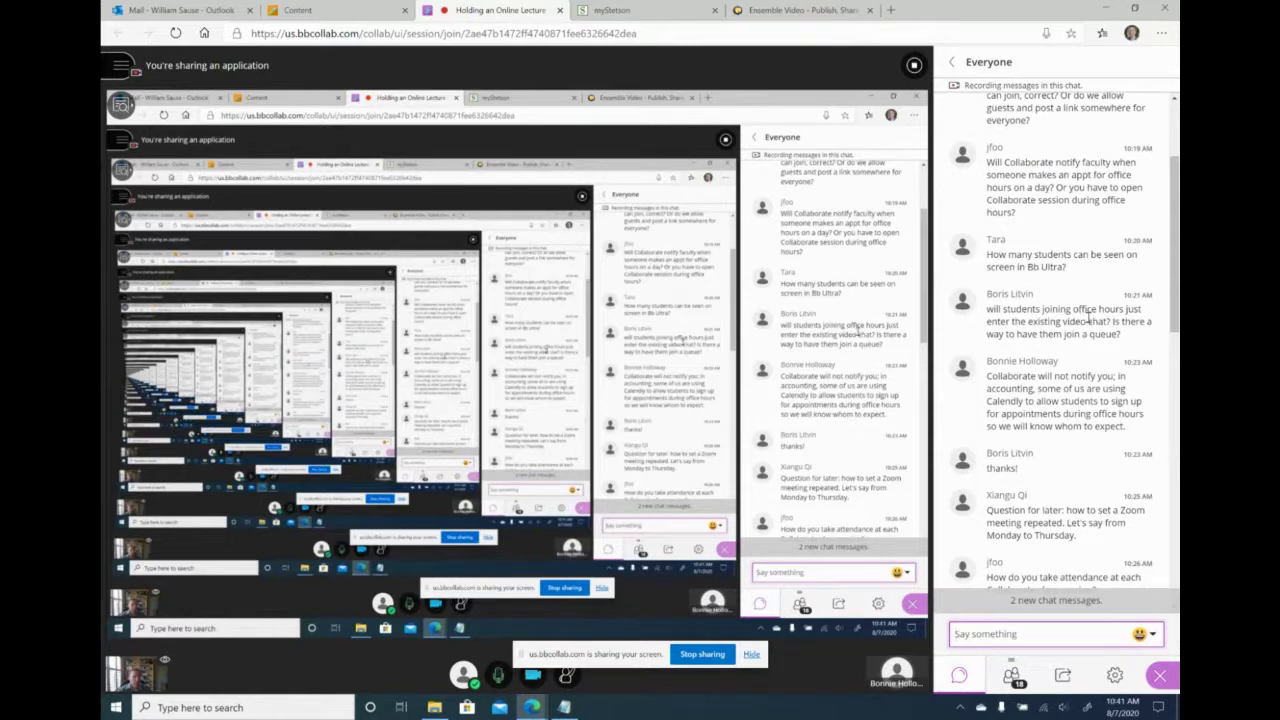
scroll(1065, 337, "down", 2)
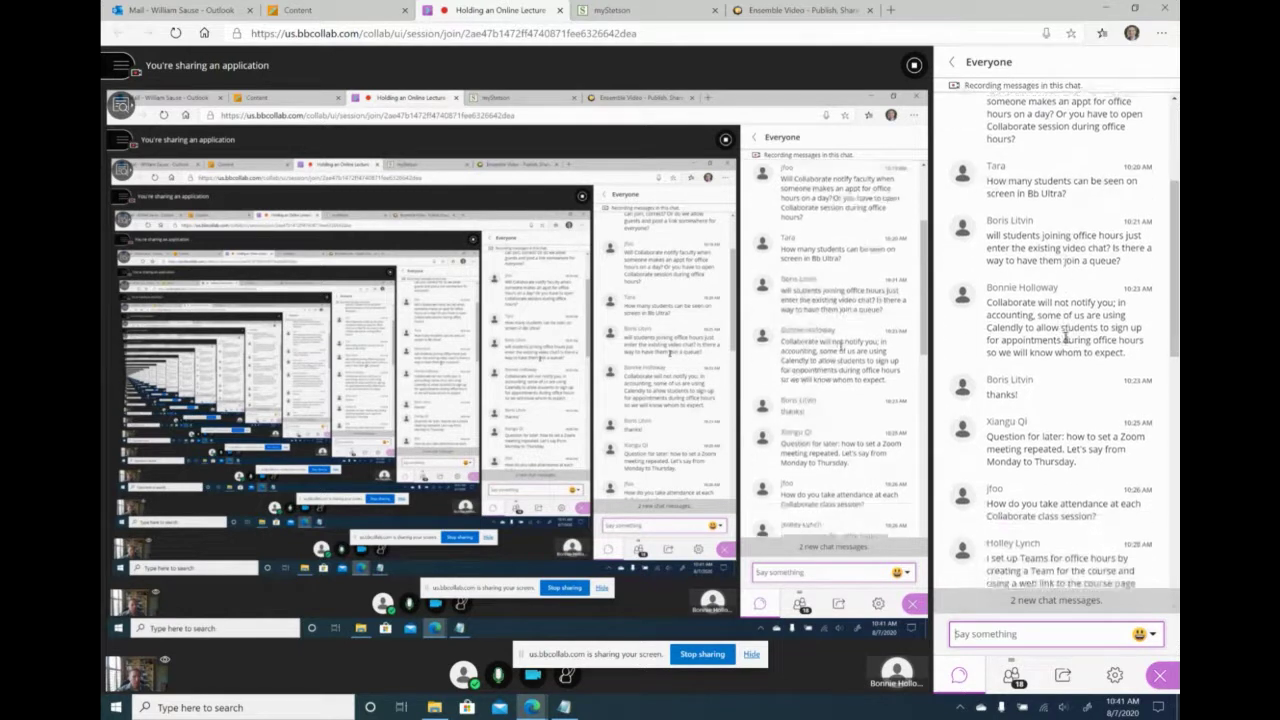
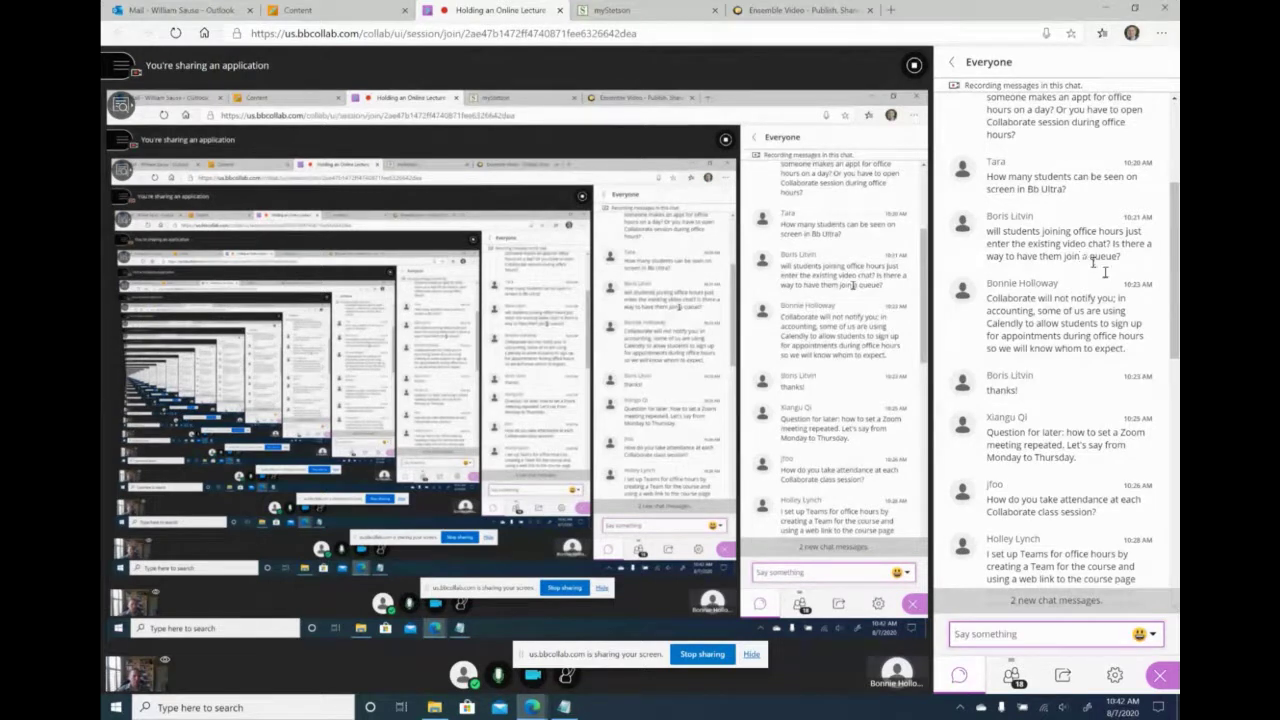
scroll(1064, 338, "down", 2)
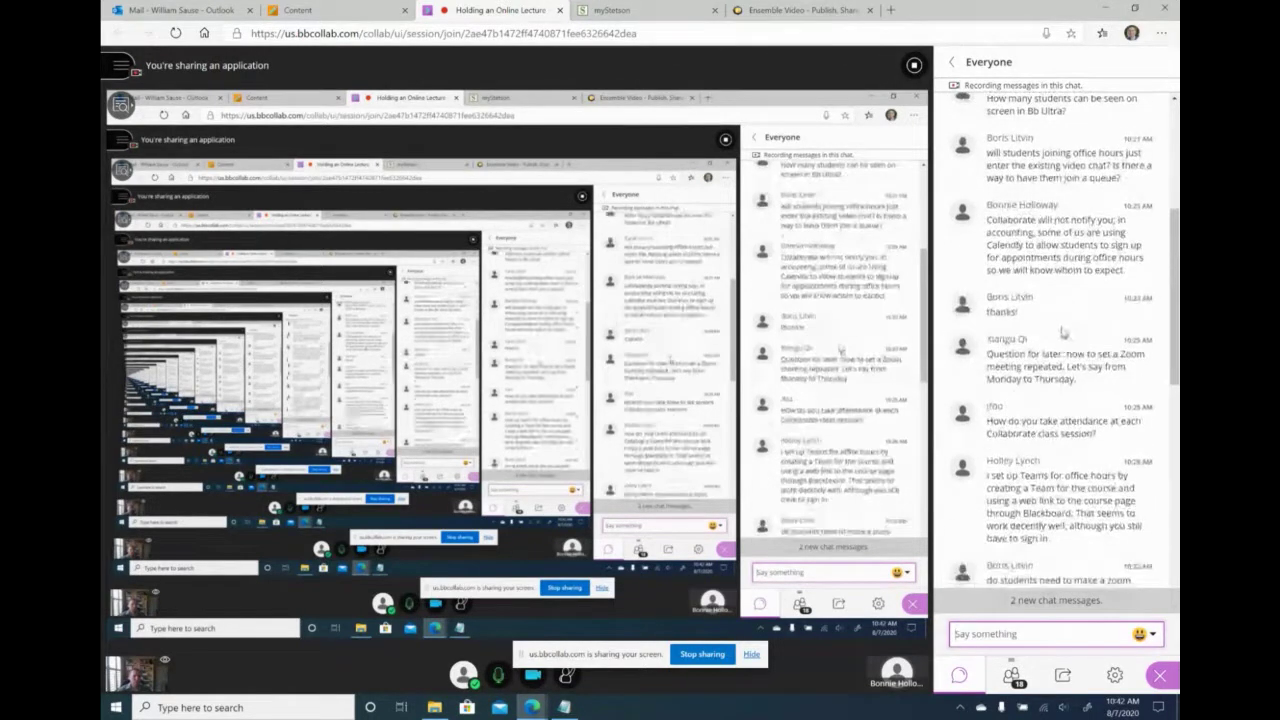
scroll(1066, 342, "down", 2)
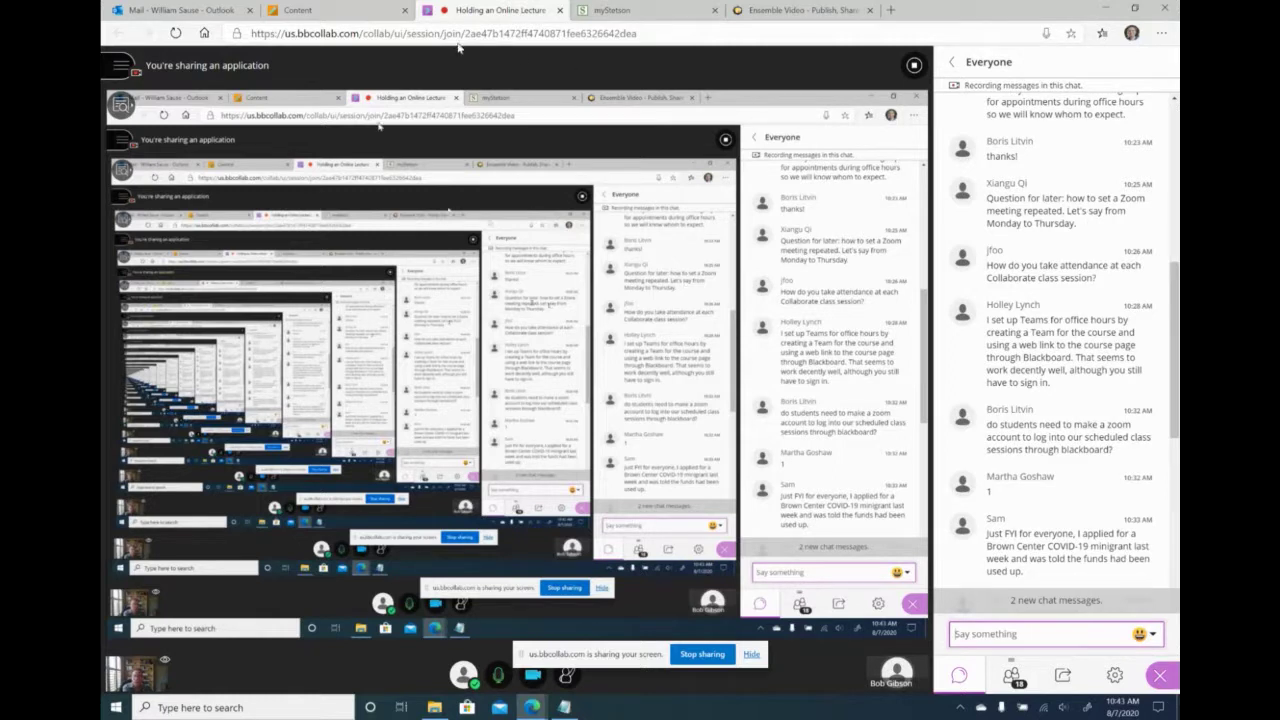
Step: In the Blackboard course's Class Meetings - Zoom area, review the Chapter 1 Lecture 1 meeting details and return to the content page
left_click(336, 11)
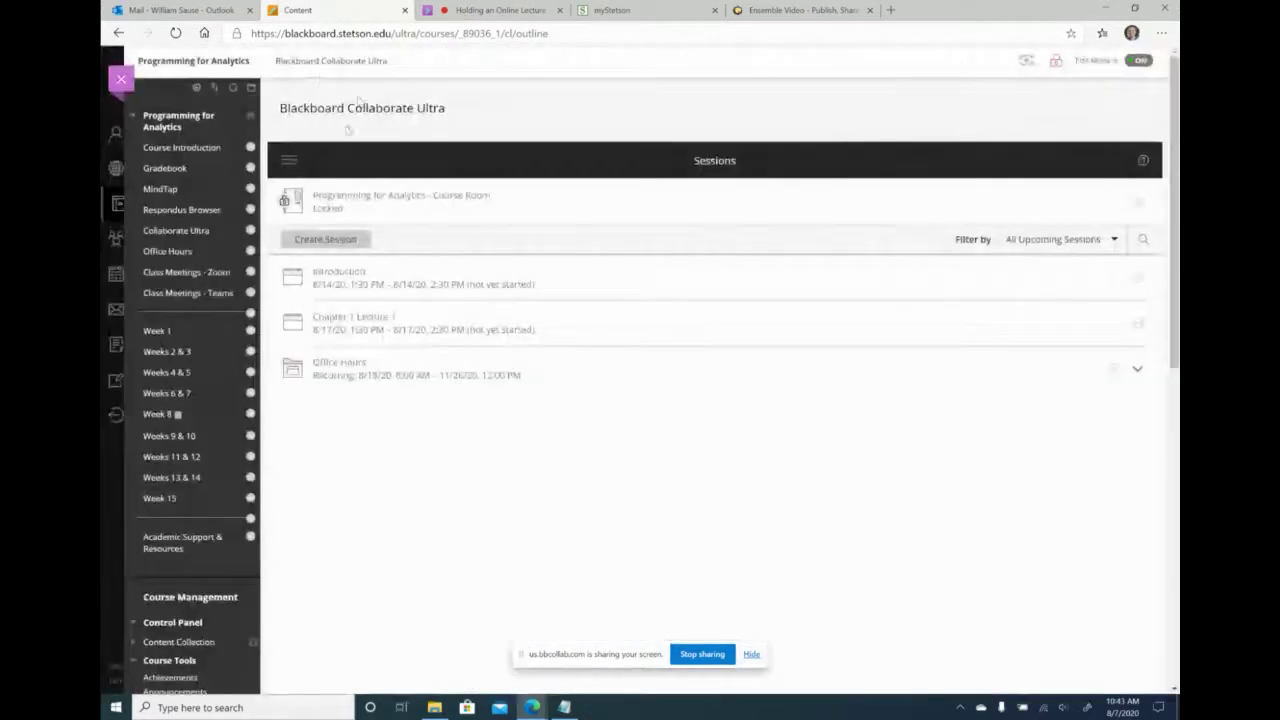
left_click(185, 276)
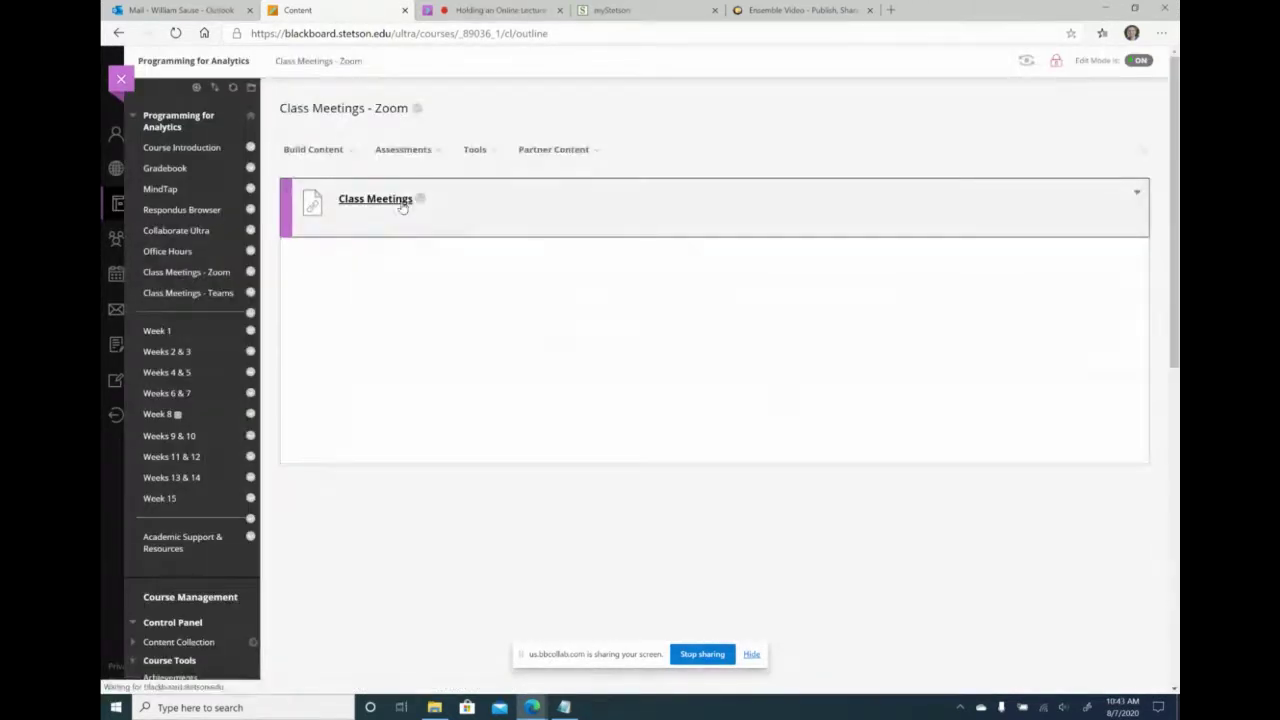
left_click(405, 200)
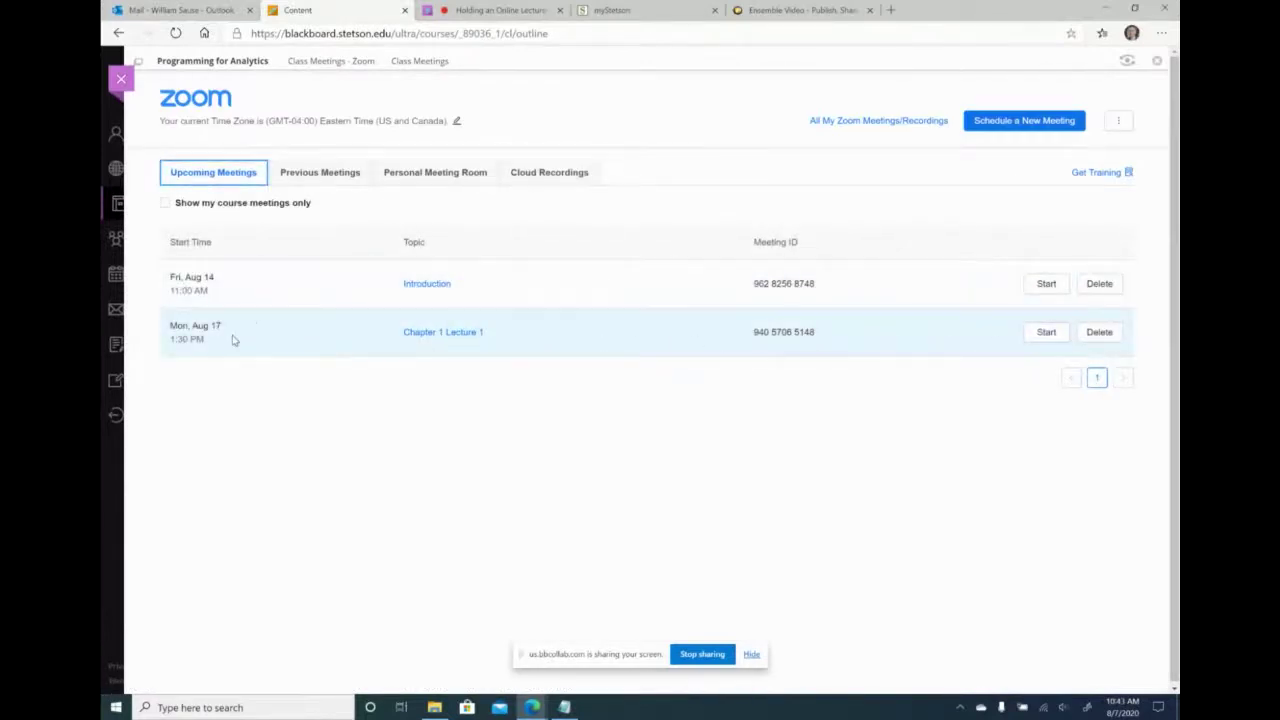
left_click(412, 336)
scroll(557, 423, "down", 2)
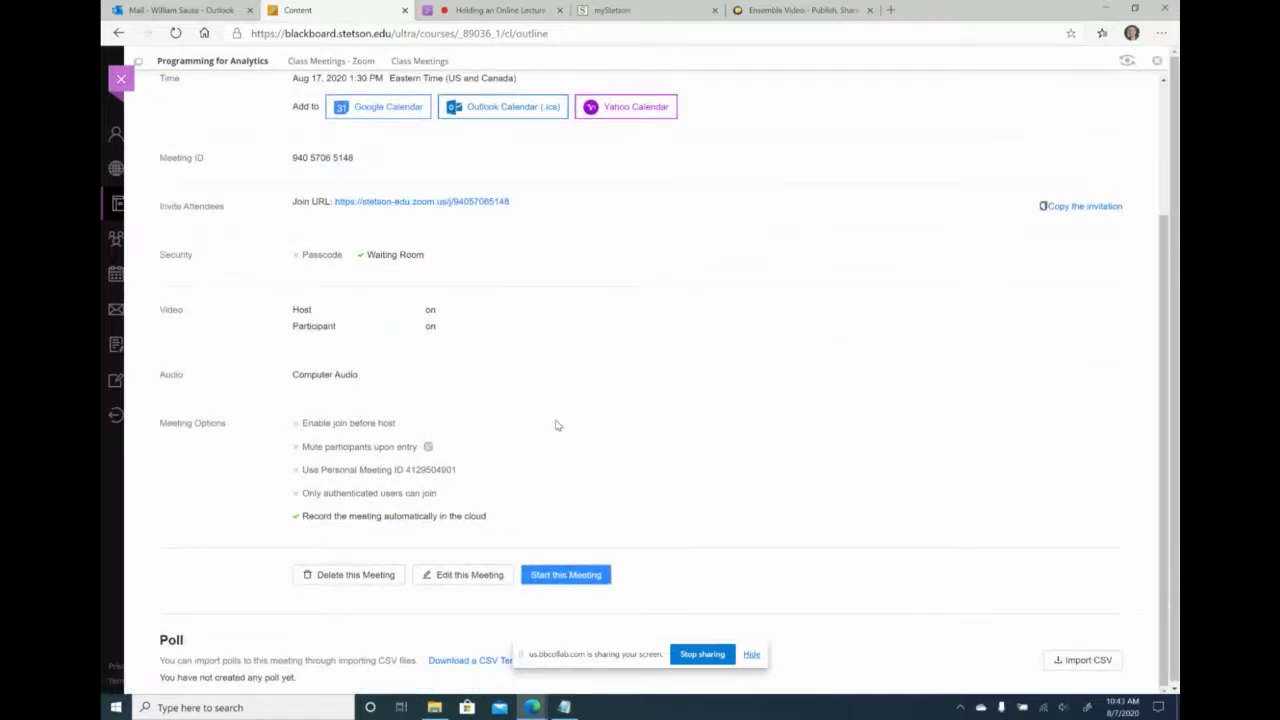
scroll(557, 425, "up", 2)
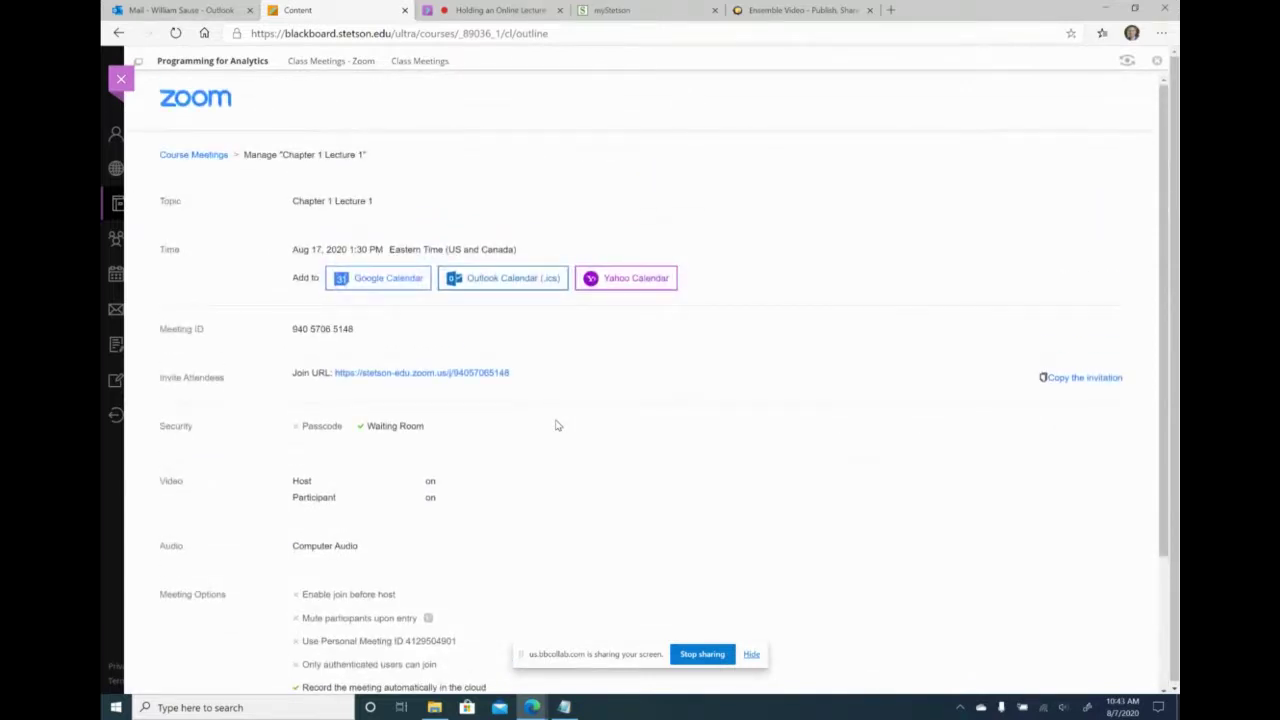
scroll(557, 424, "down", 1)
scroll(557, 424, "up", 1)
left_click(316, 68)
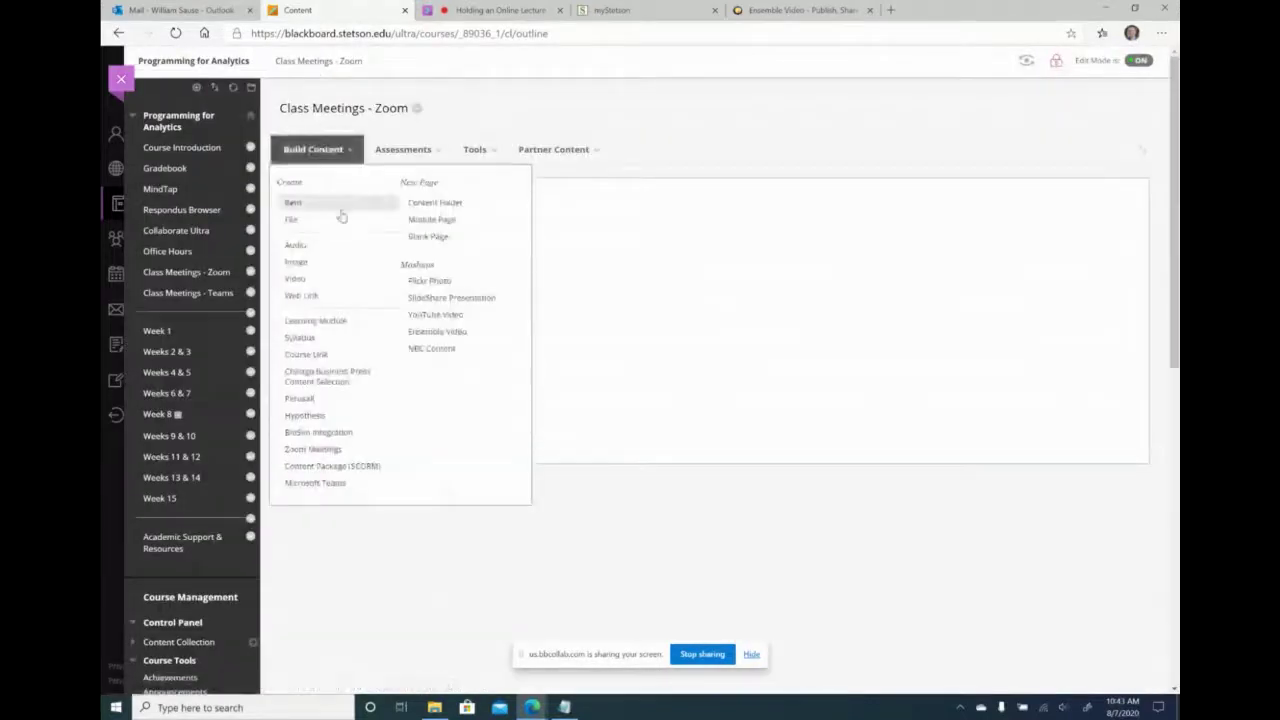
Step: Reopen the Class Meetings link, begin scheduling a new Zoom meeting and make it recurring
left_click(385, 199)
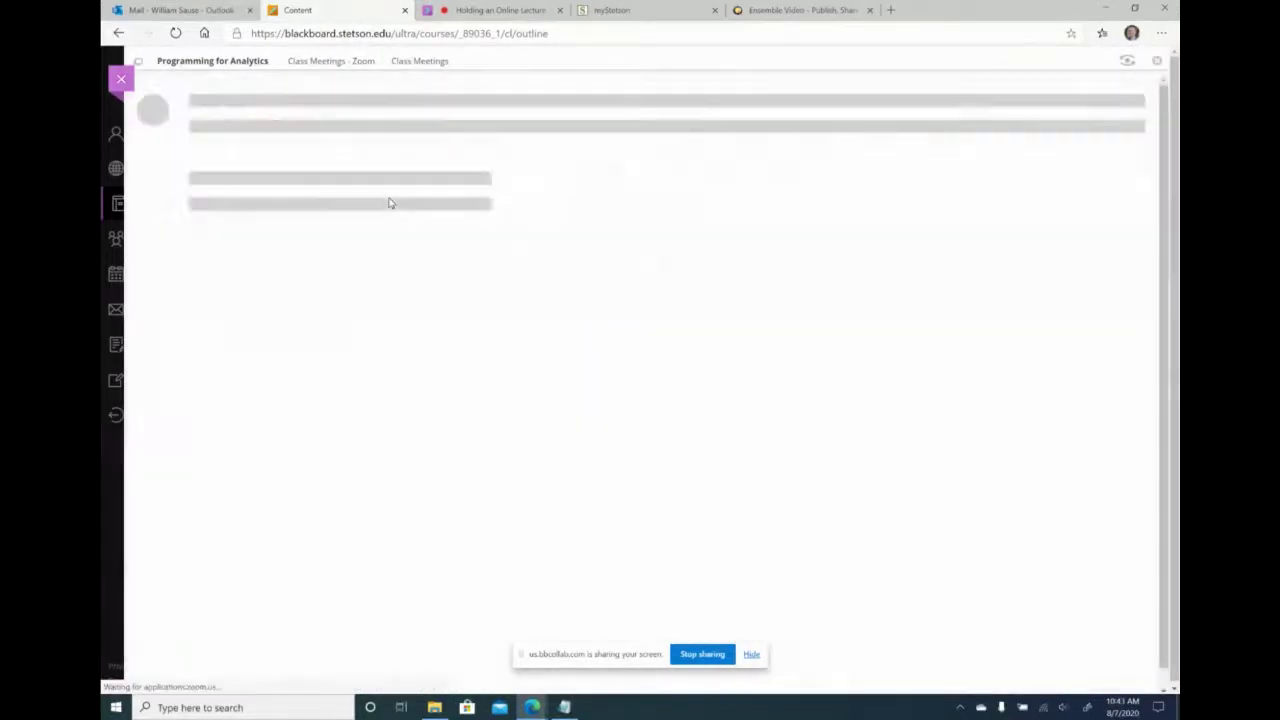
left_click(1010, 126)
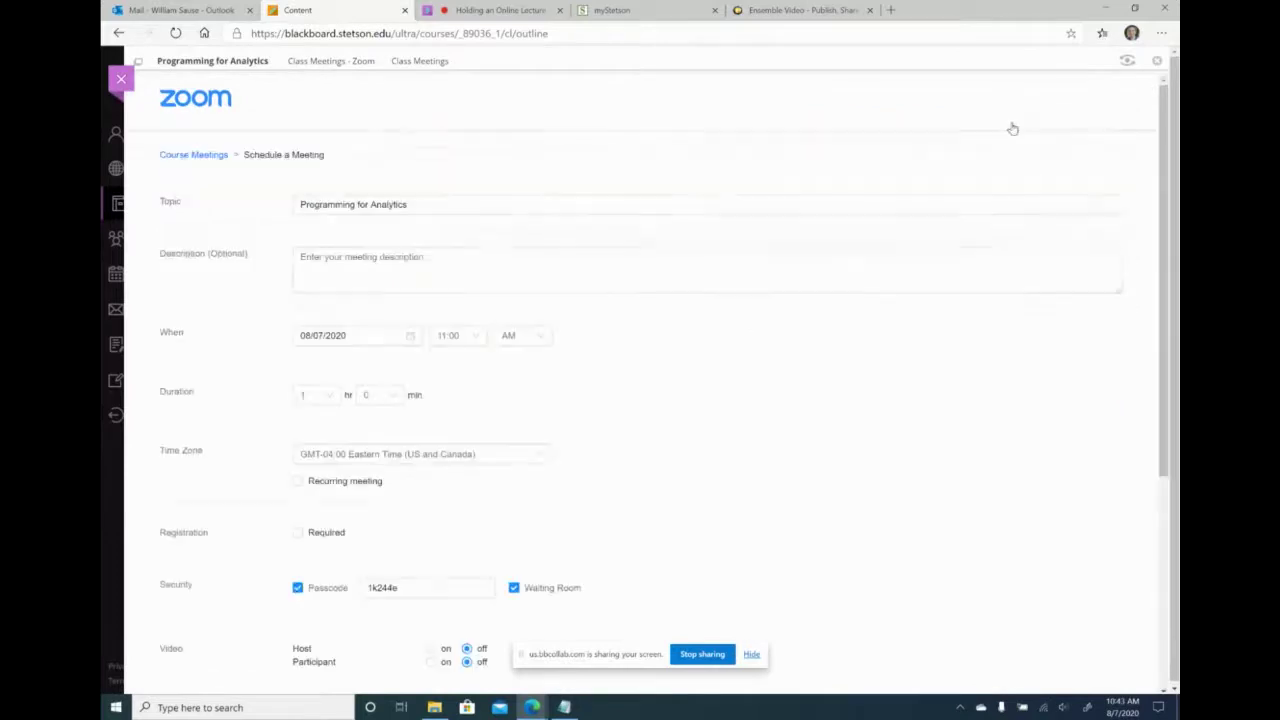
scroll(760, 357, "down", 1)
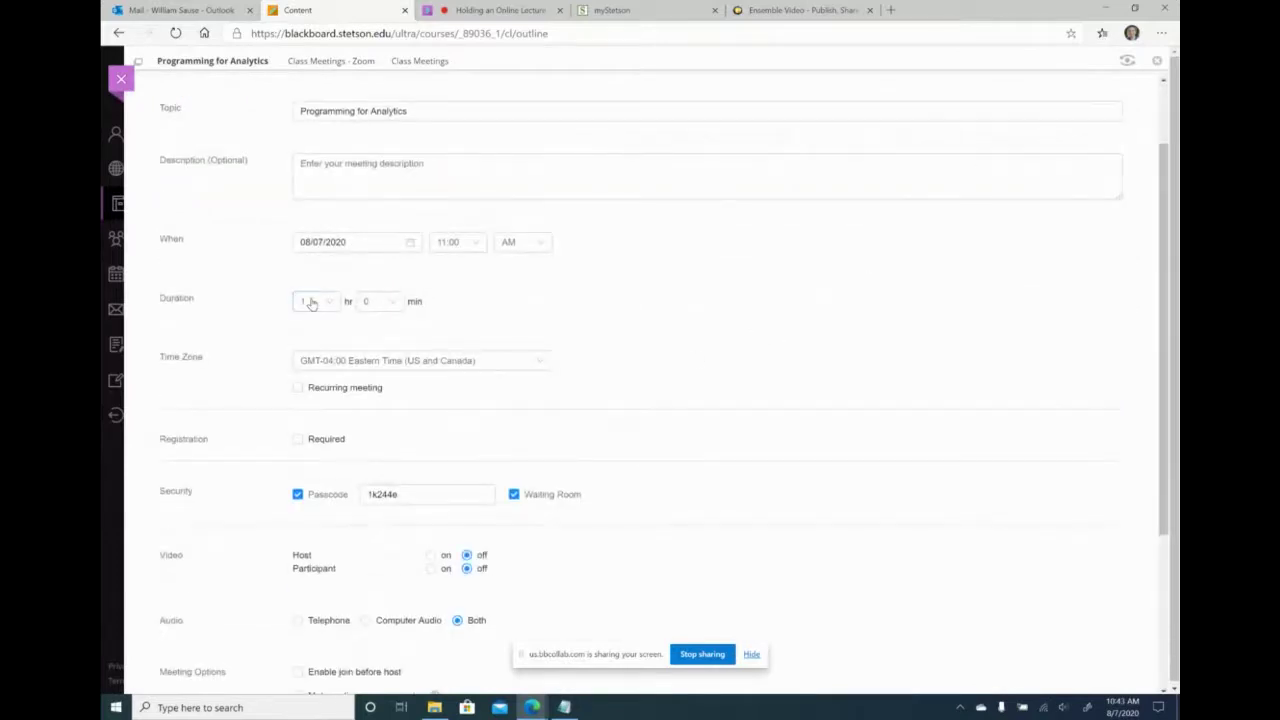
left_click(298, 387)
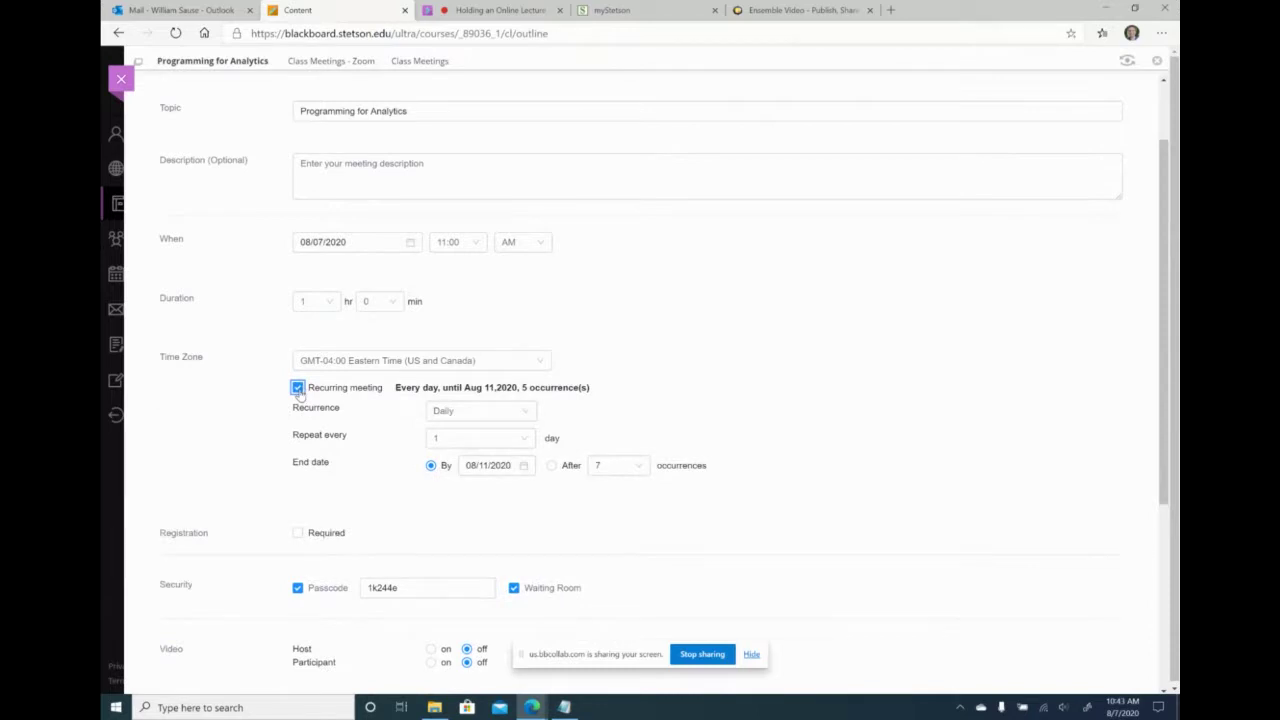
Step: Set the meeting to recur weekly, add Monday and Wednesday to its days, and cancel the scheduling without saving
left_click(478, 411)
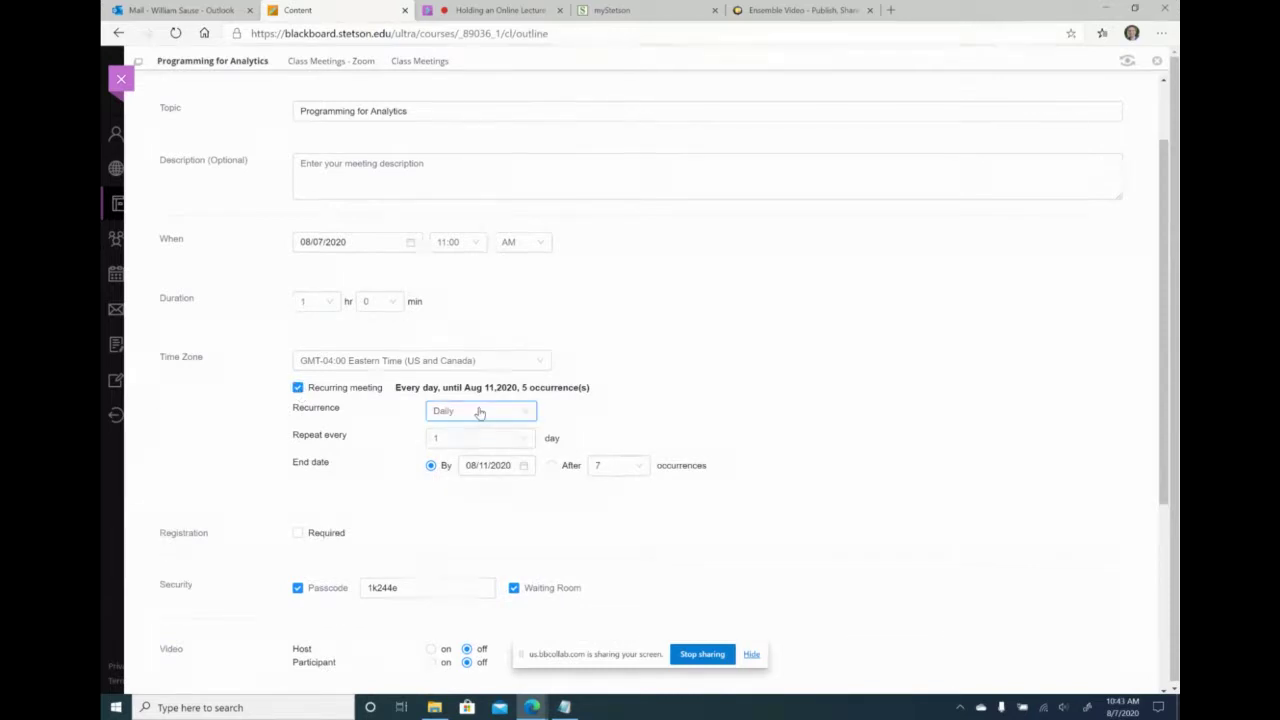
left_click(600, 405)
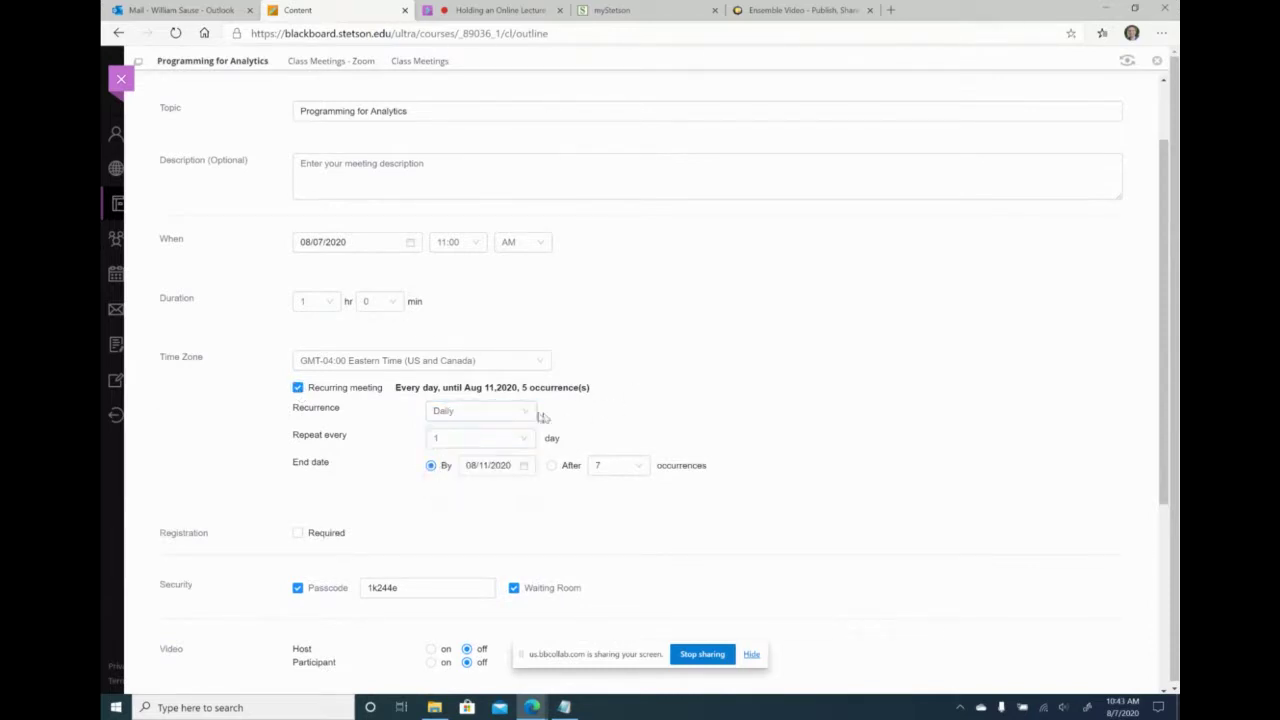
left_click(478, 417)
left_click(455, 451)
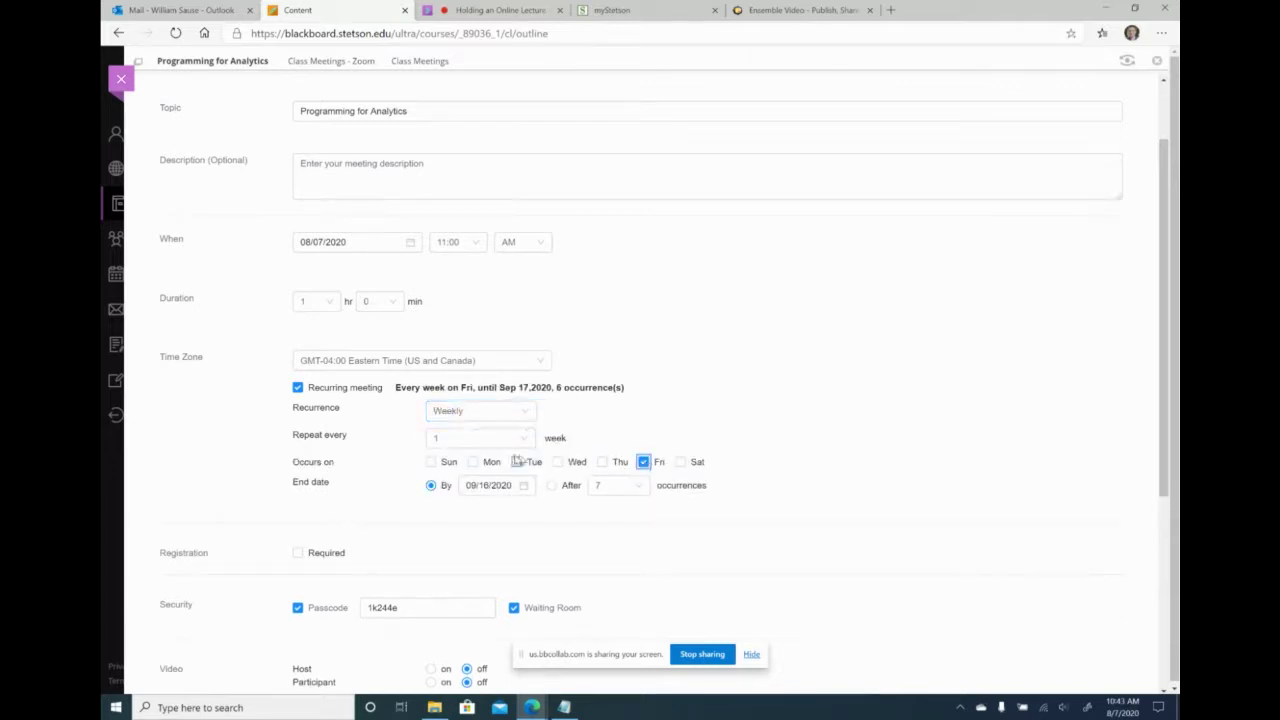
left_click(472, 461)
left_click(556, 463)
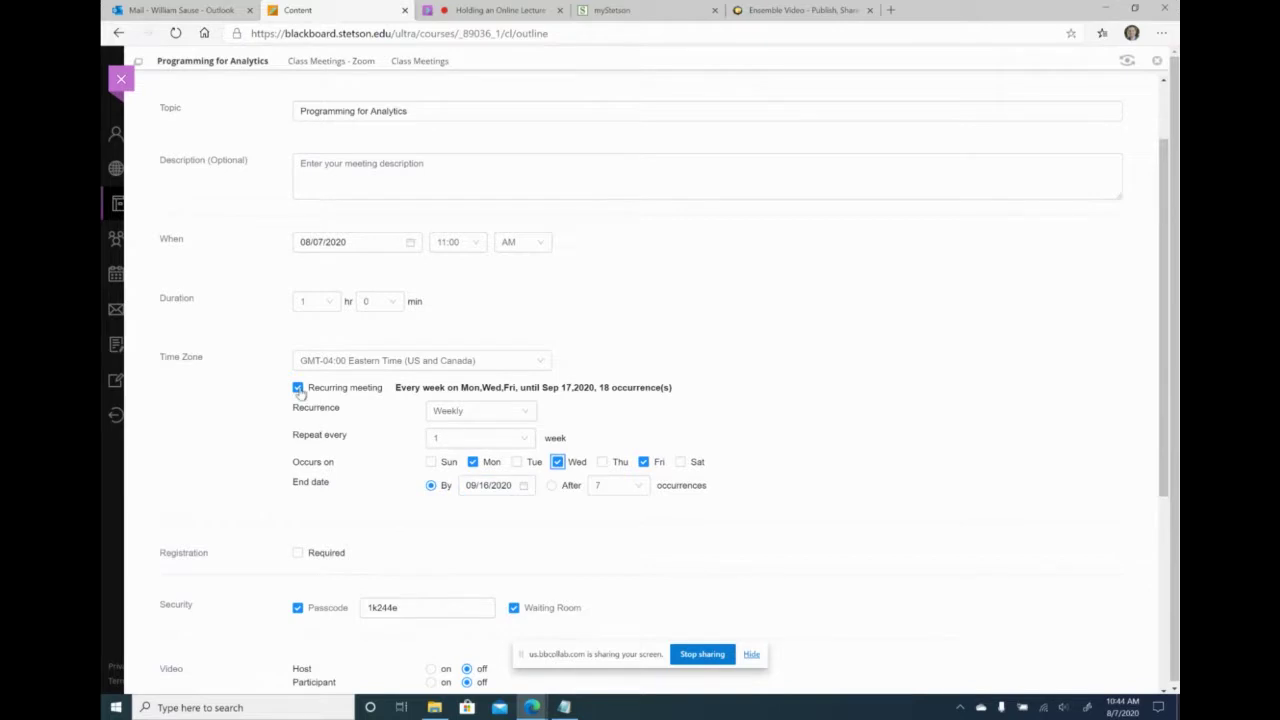
scroll(686, 437, "down", 5)
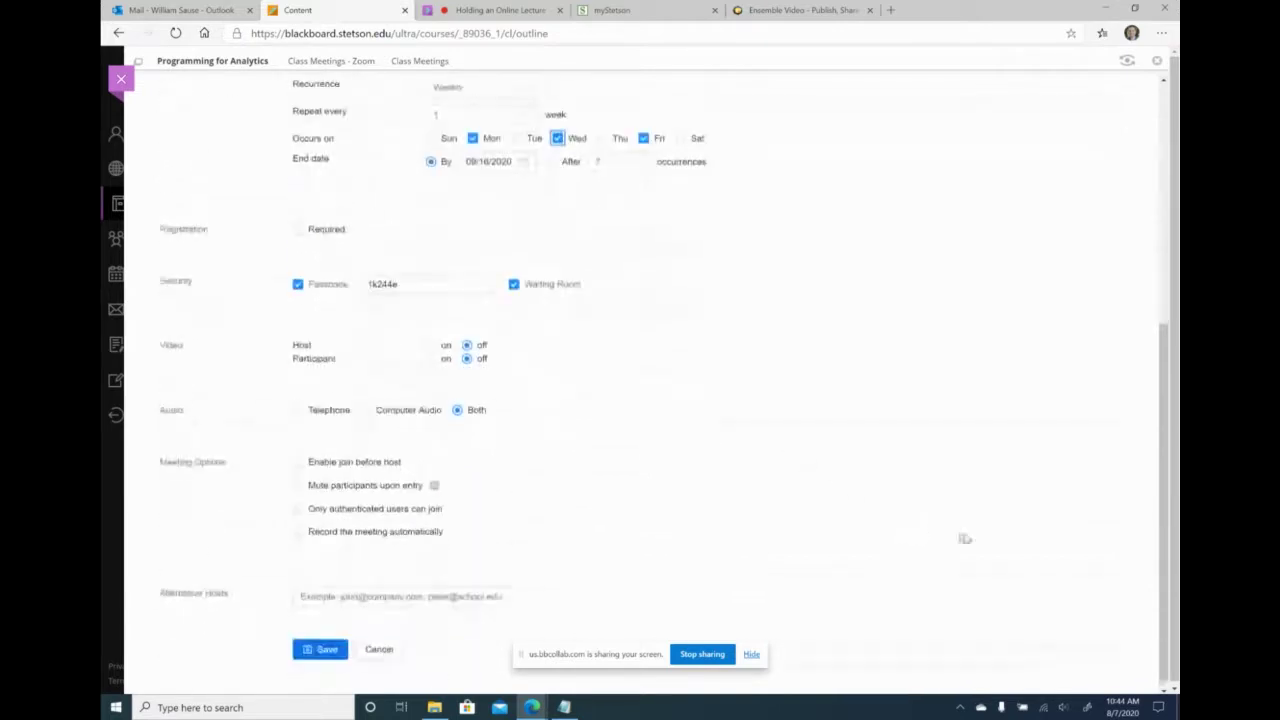
left_click(380, 642)
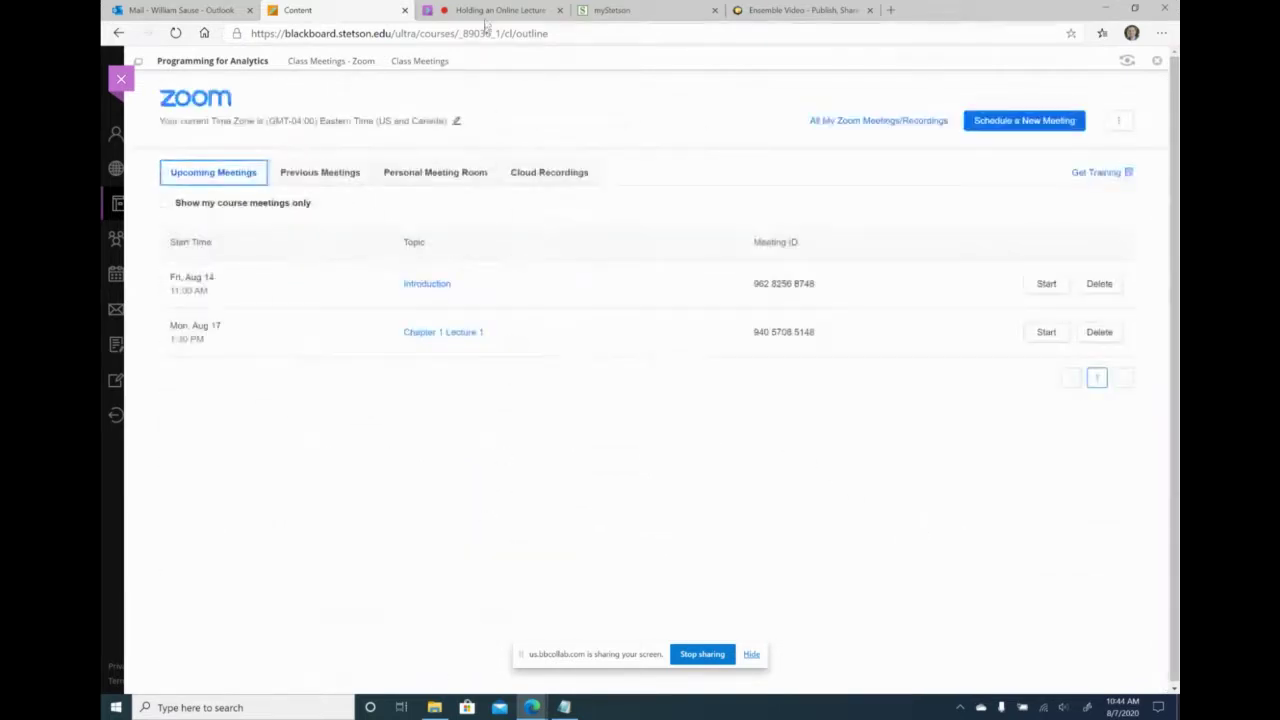
Step: Return to the Collaborate session, read the Everyone chat questions on attendance and Zoom accounts, and check the attendee list in between
left_click(487, 10)
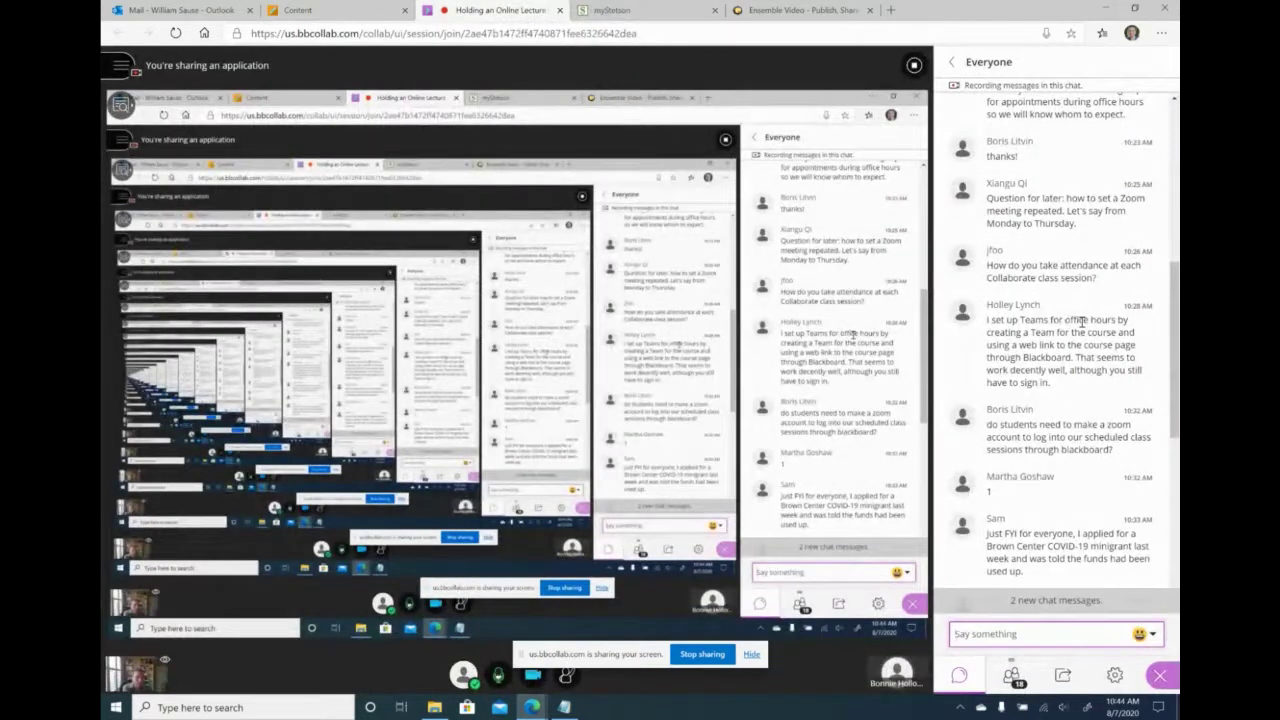
scroll(1081, 321, "up", 5)
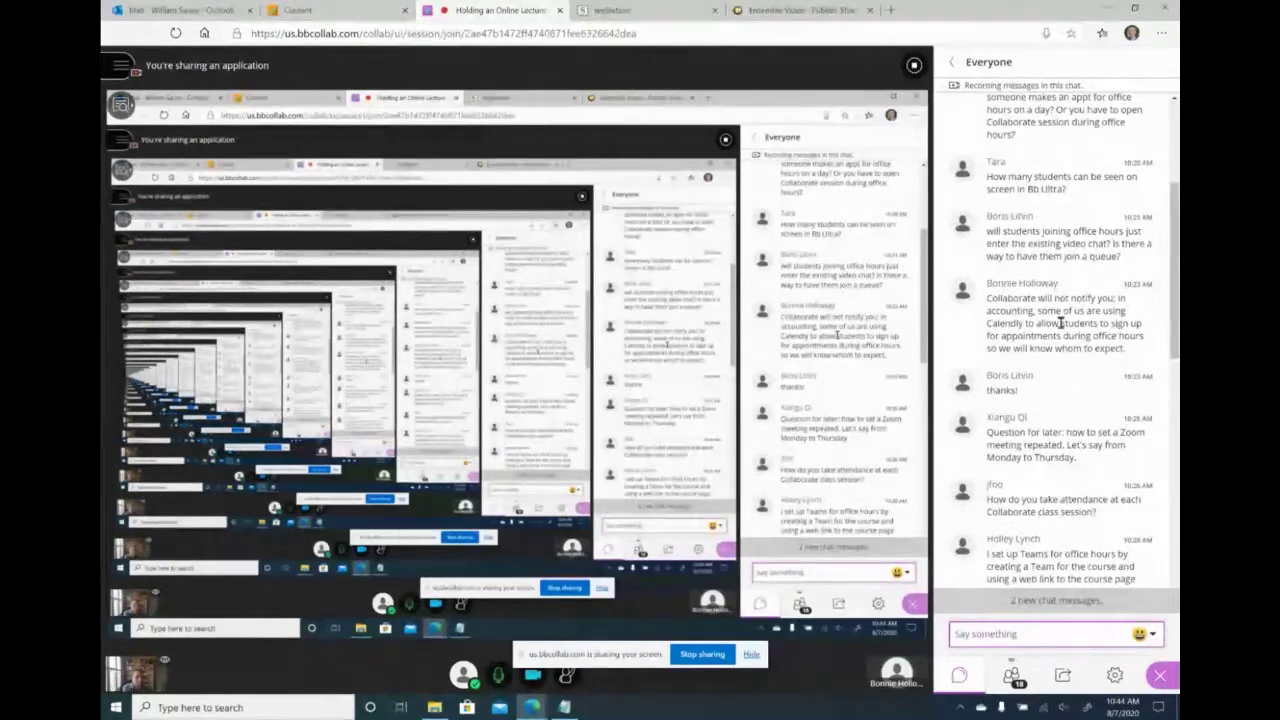
scroll(1061, 322, "down", 5)
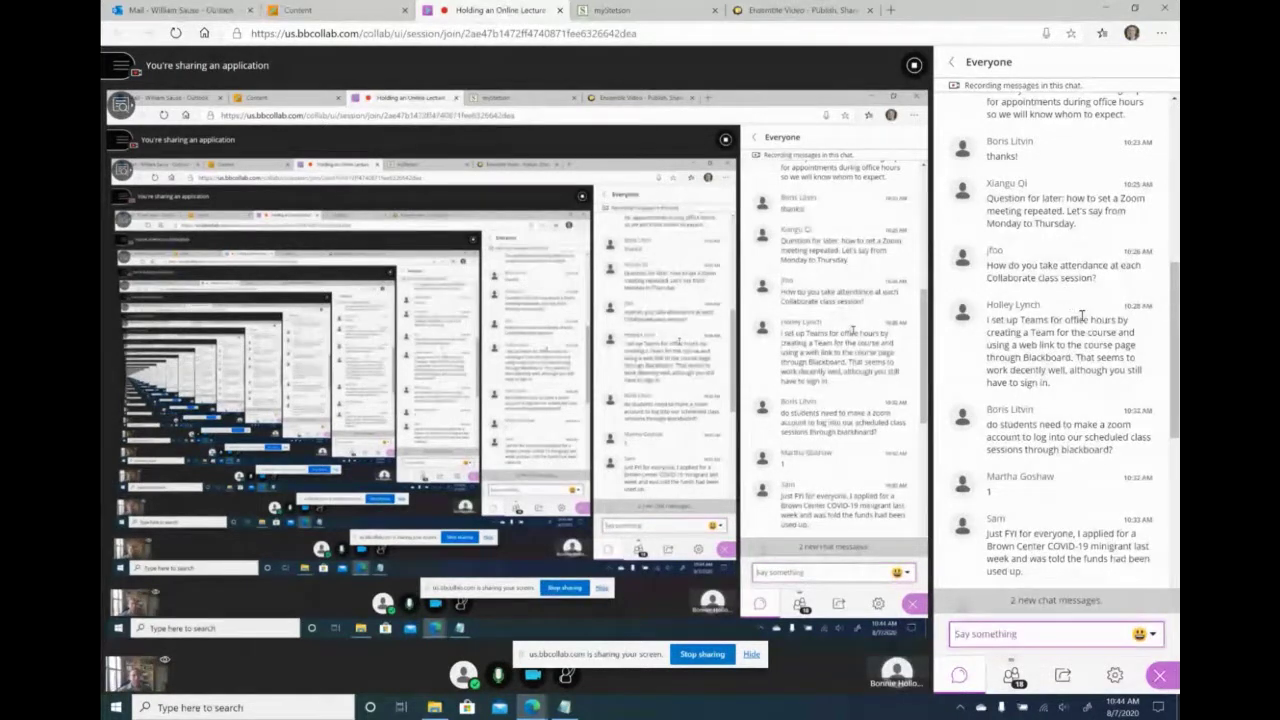
left_click(1012, 676)
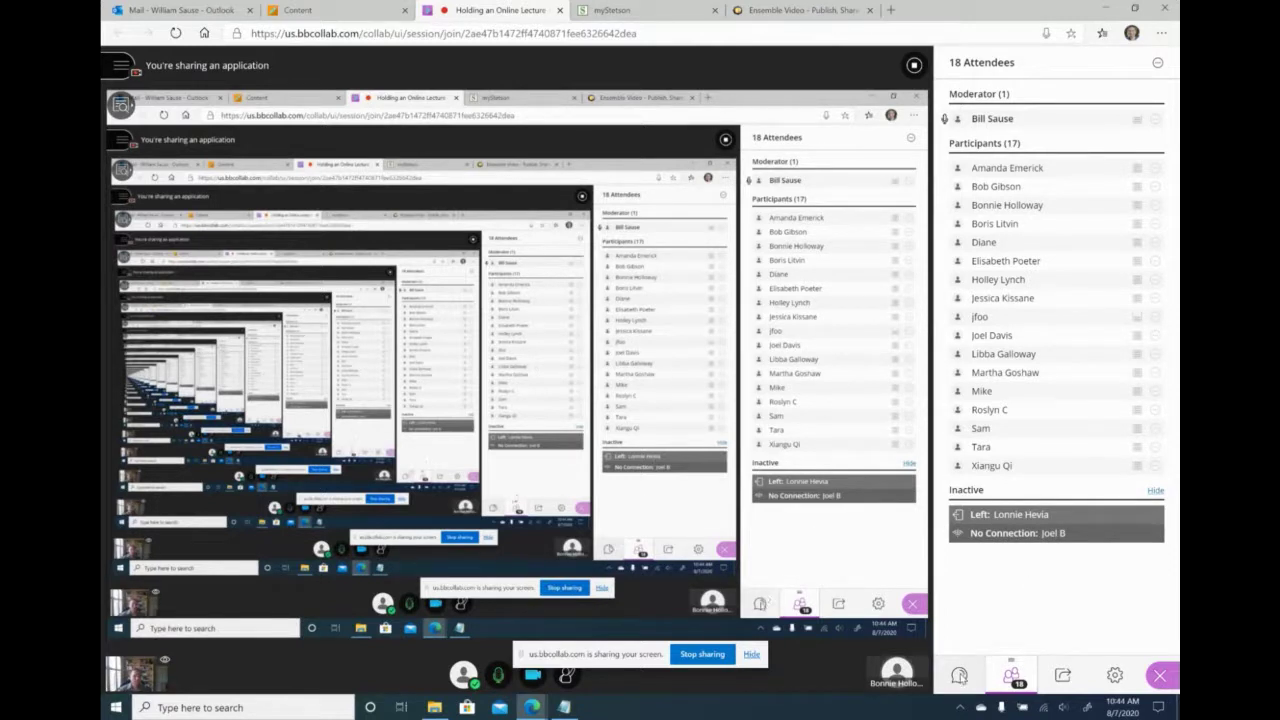
left_click(959, 675)
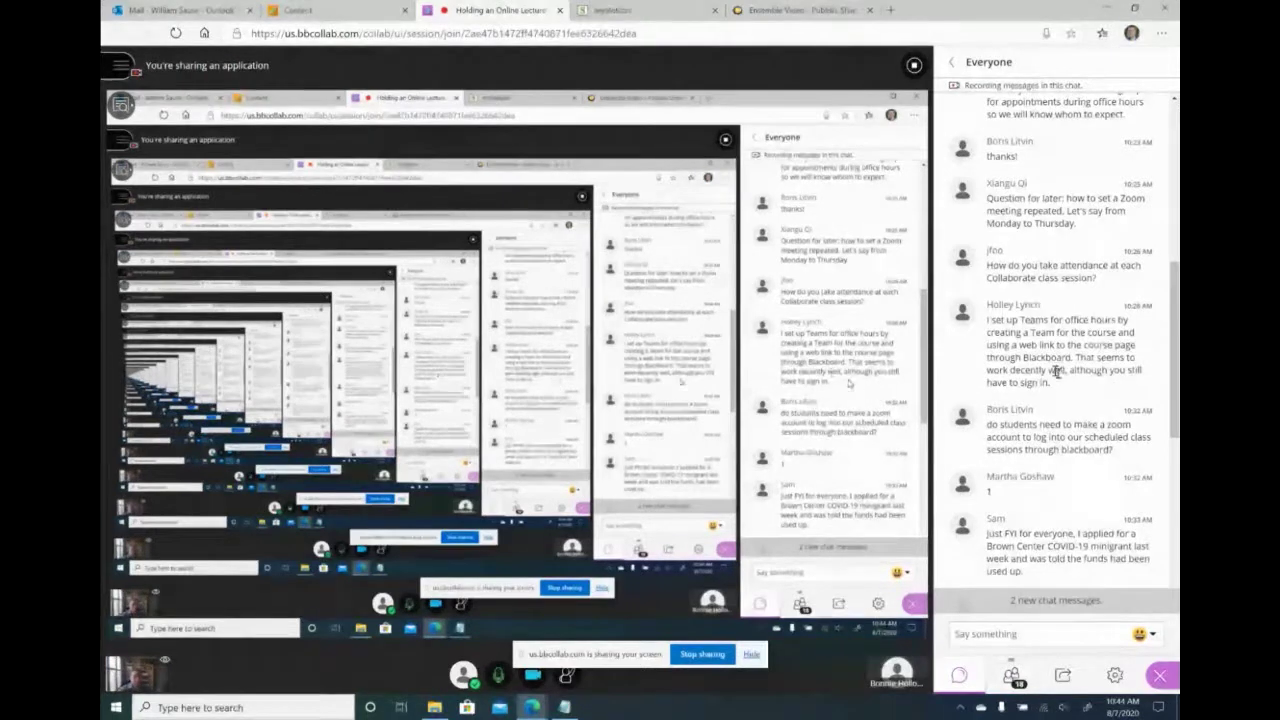
scroll(1040, 300, "down", 2)
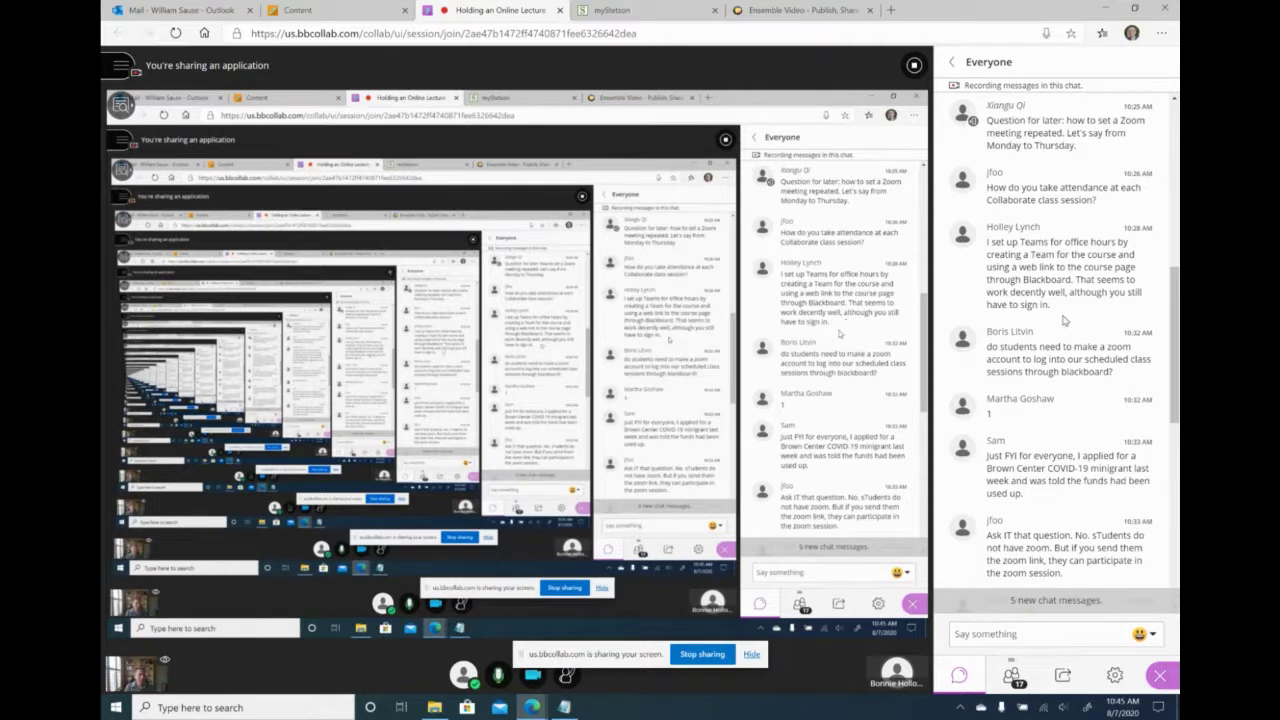
scroll(1064, 321, "down", 1)
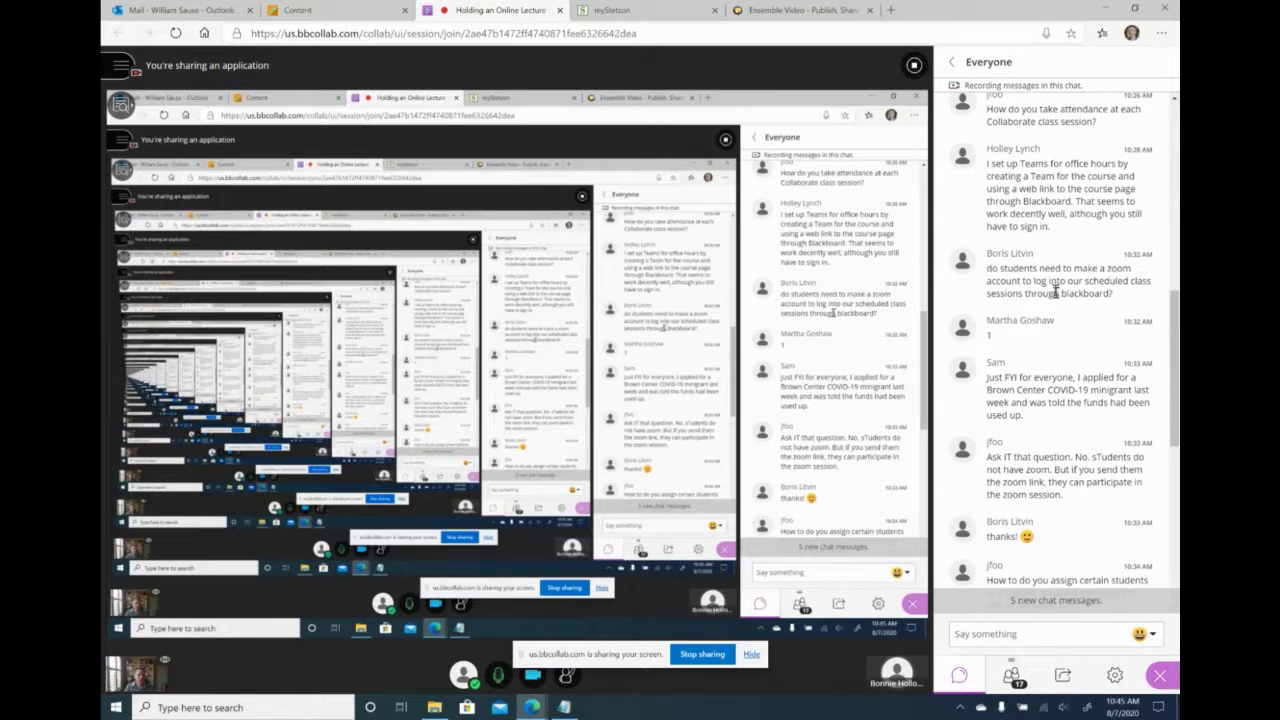
Step: Open the Chapter 1 Lecture 1 Zoom meeting in the Blackboard course and examine its "Only authenticated users can join" option
left_click(300, 10)
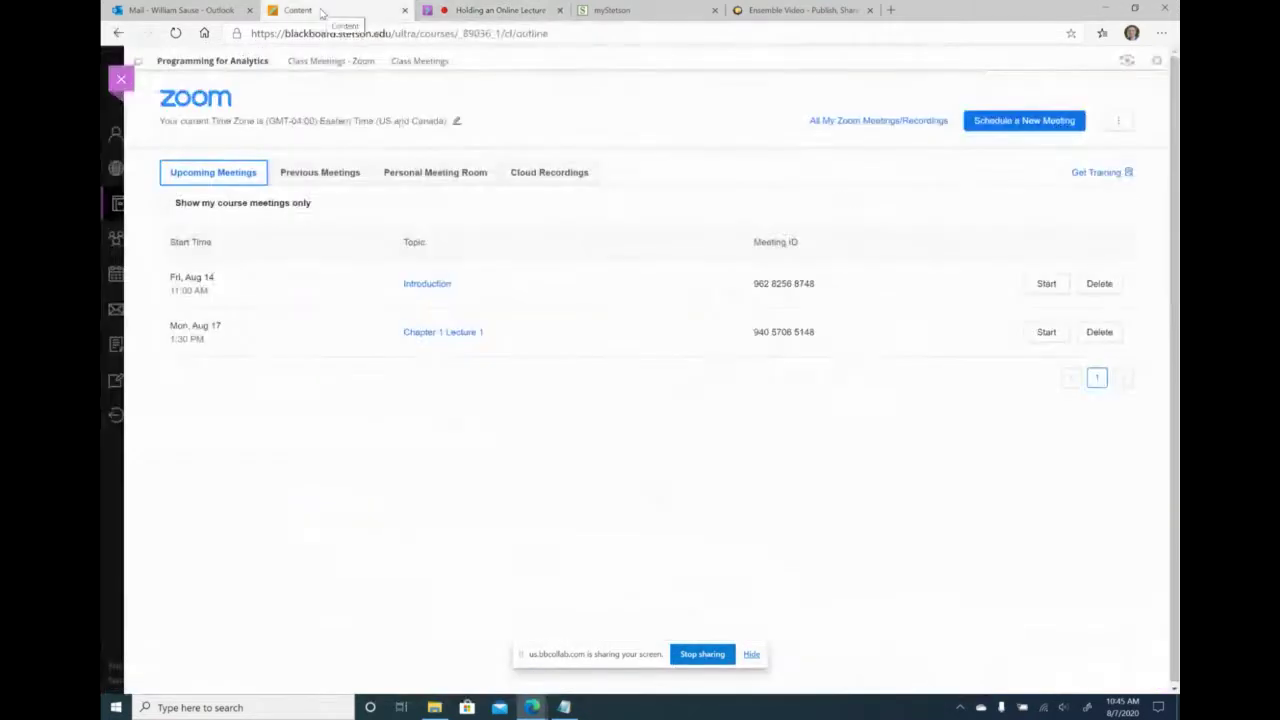
left_click(443, 334)
scroll(500, 435, "down", 2)
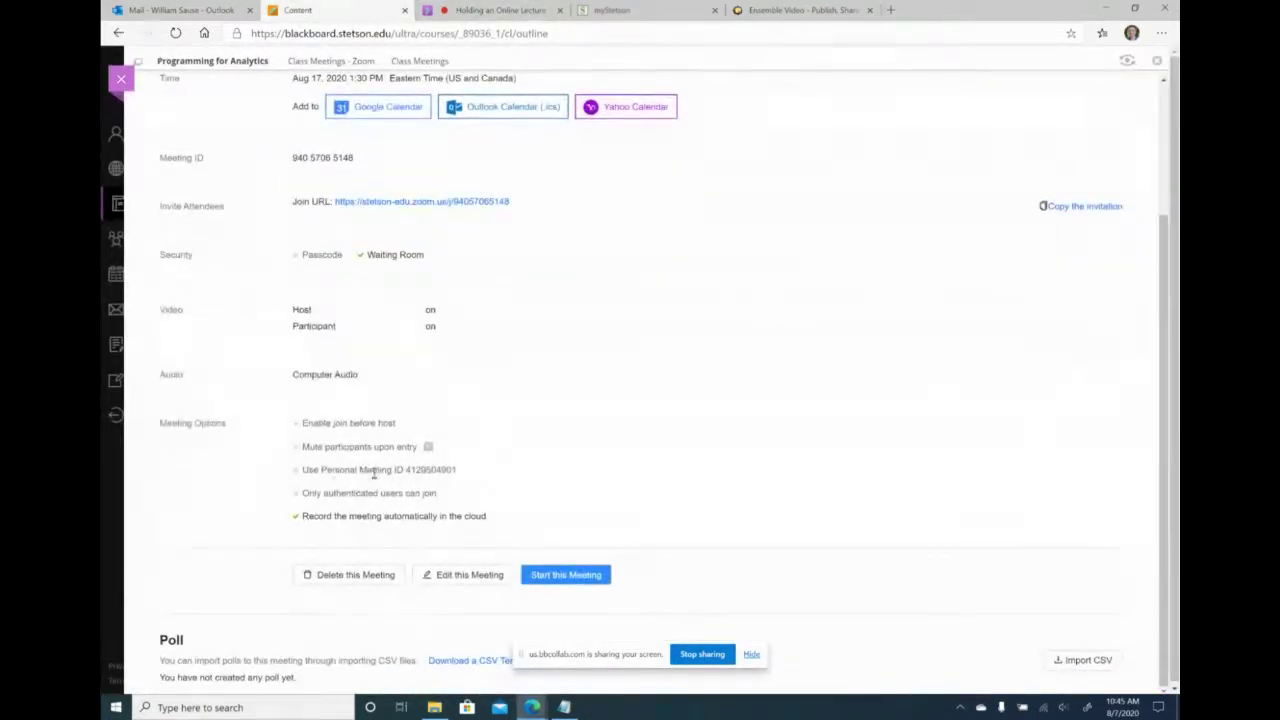
double_click(296, 497)
left_click(296, 497)
Step: Return to the Collaborate session's Everyone chat and read on through the questions about Zoom access and breakout groups
left_click(445, 10)
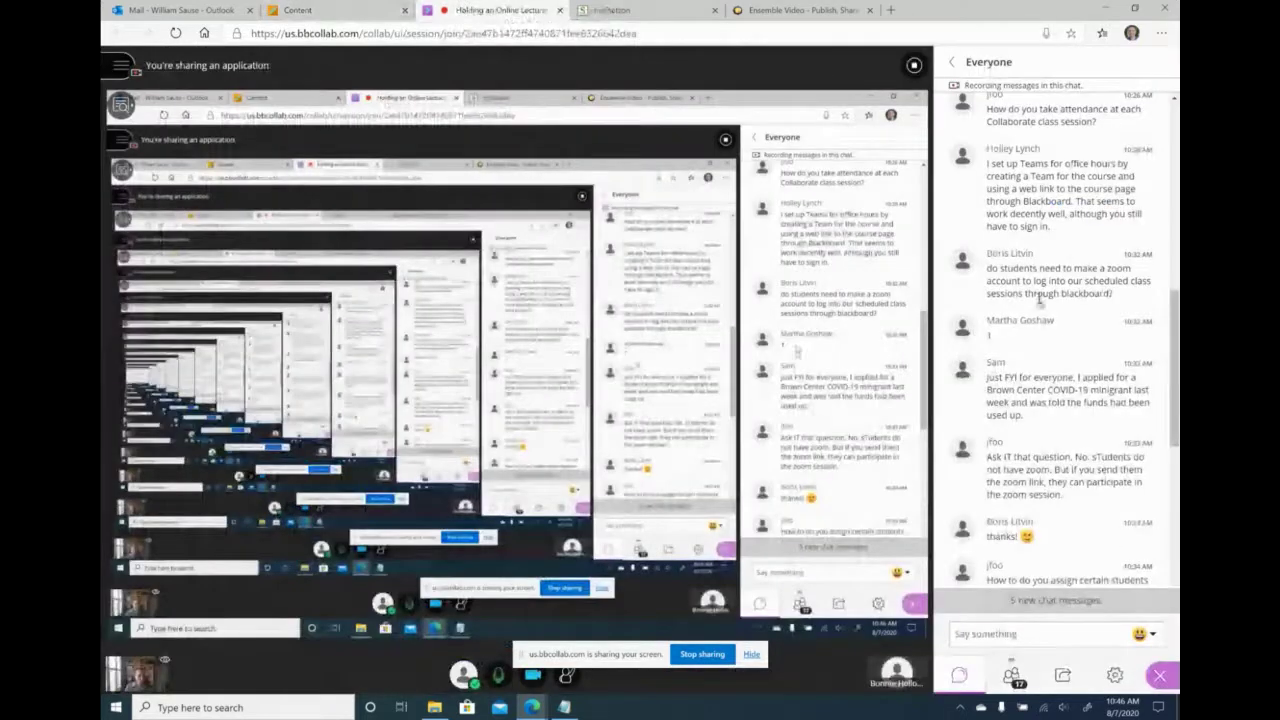
scroll(1068, 338, "down", 2)
scroll(1068, 338, "down", 2)
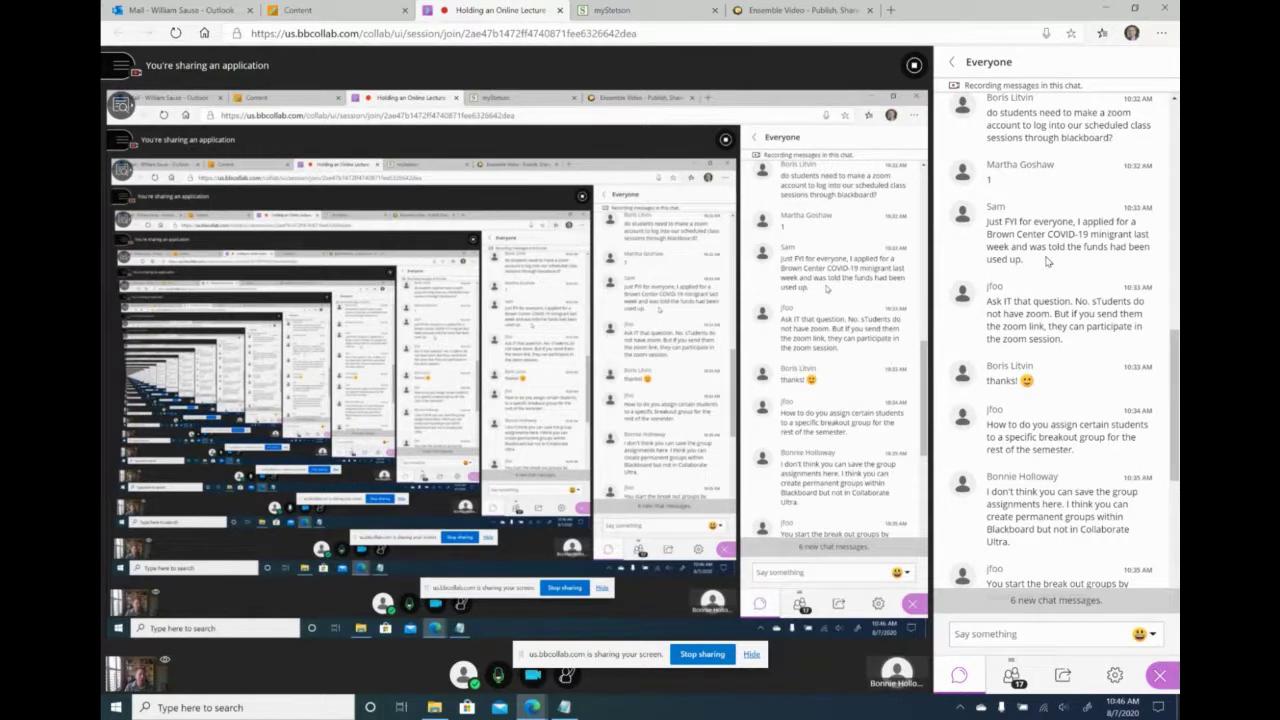
scroll(1050, 255, "down", 2)
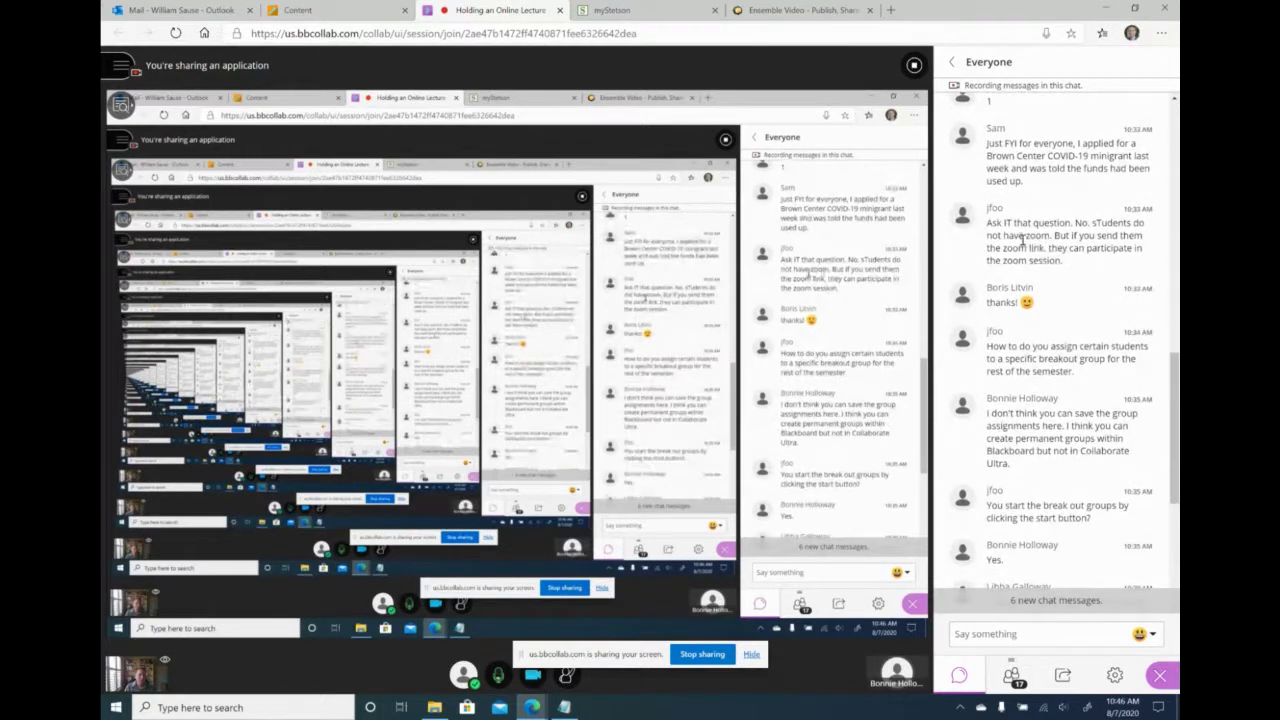
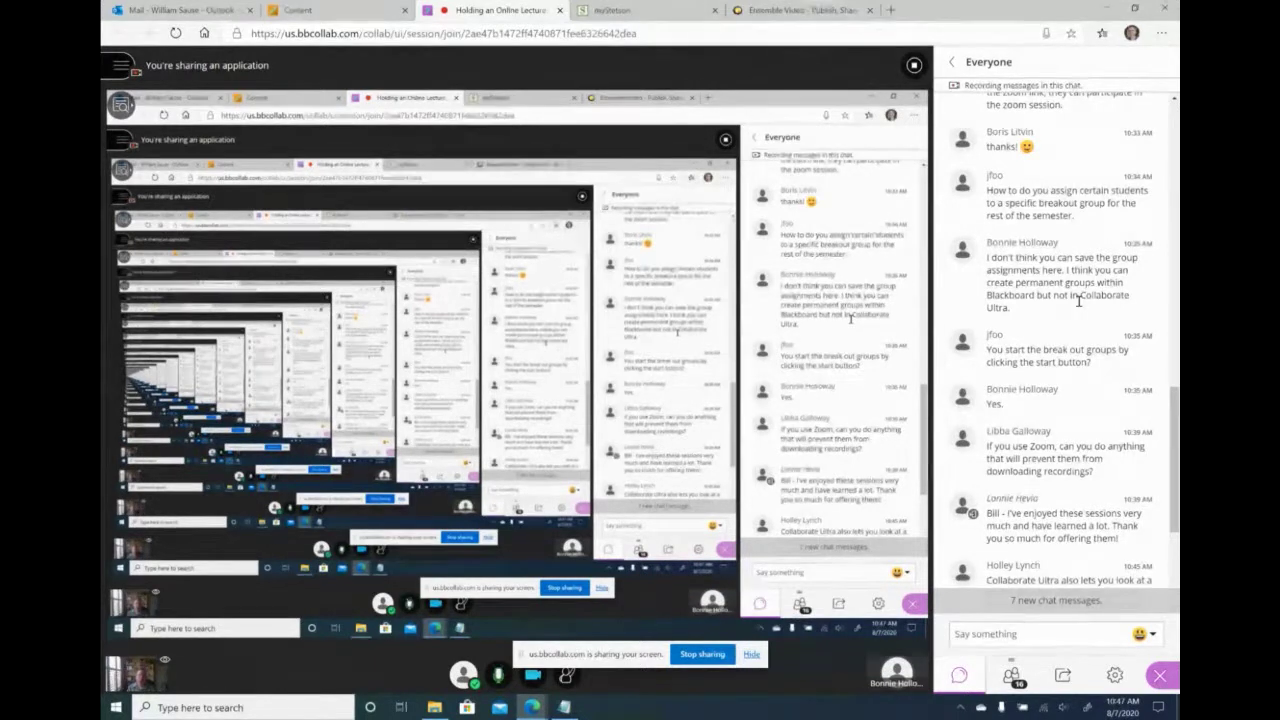
Step: Start breakout groups in the Collaborate session with the Custom assignment option
scroll(1078, 300, "down", 2)
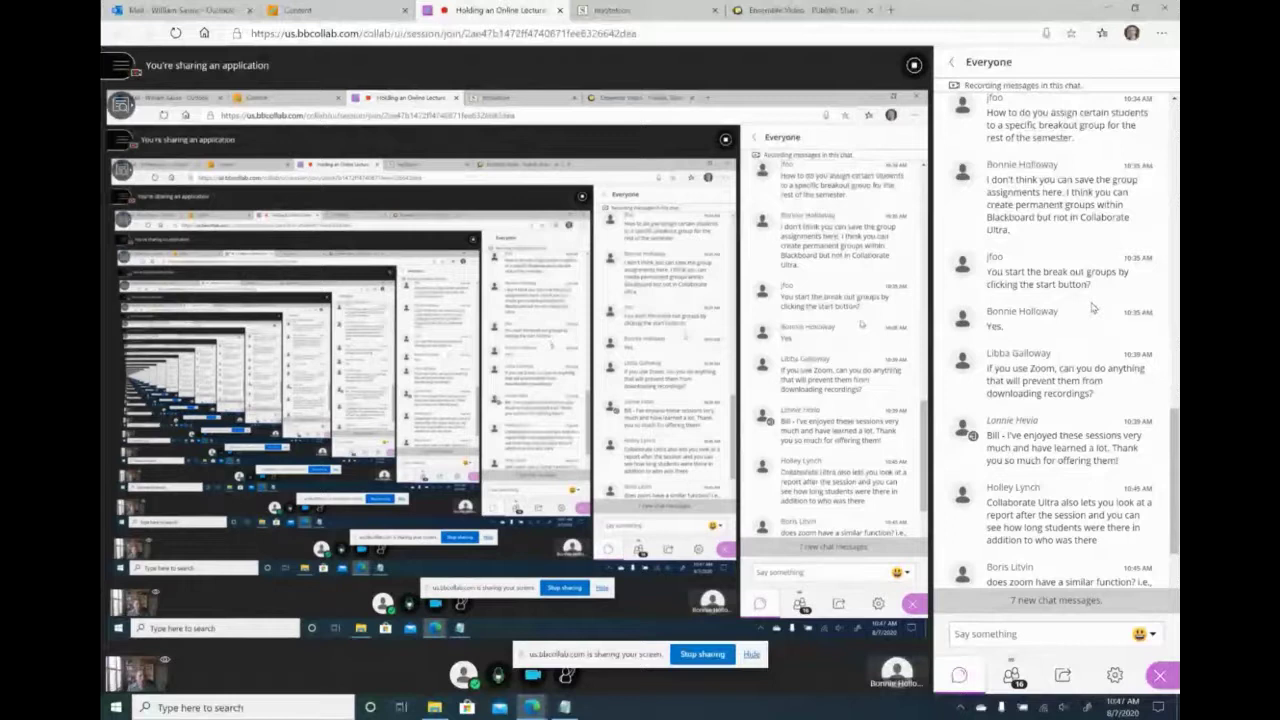
left_click(1066, 675)
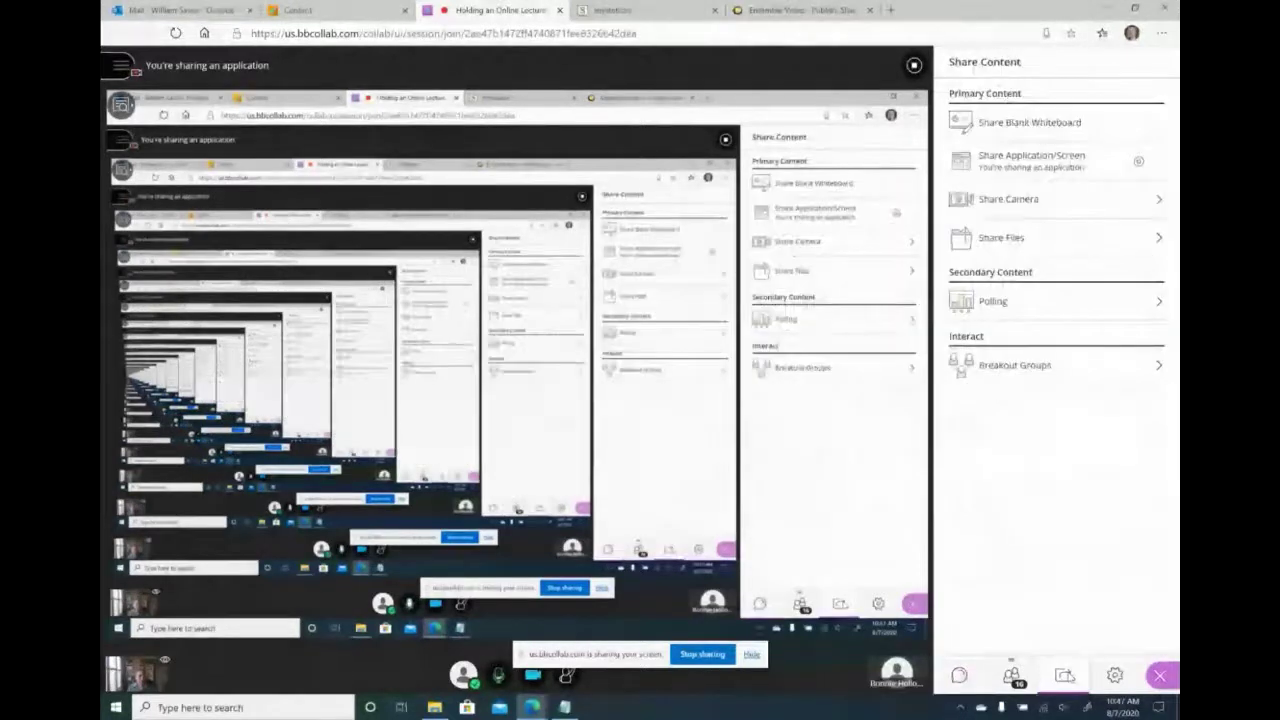
left_click(1044, 367)
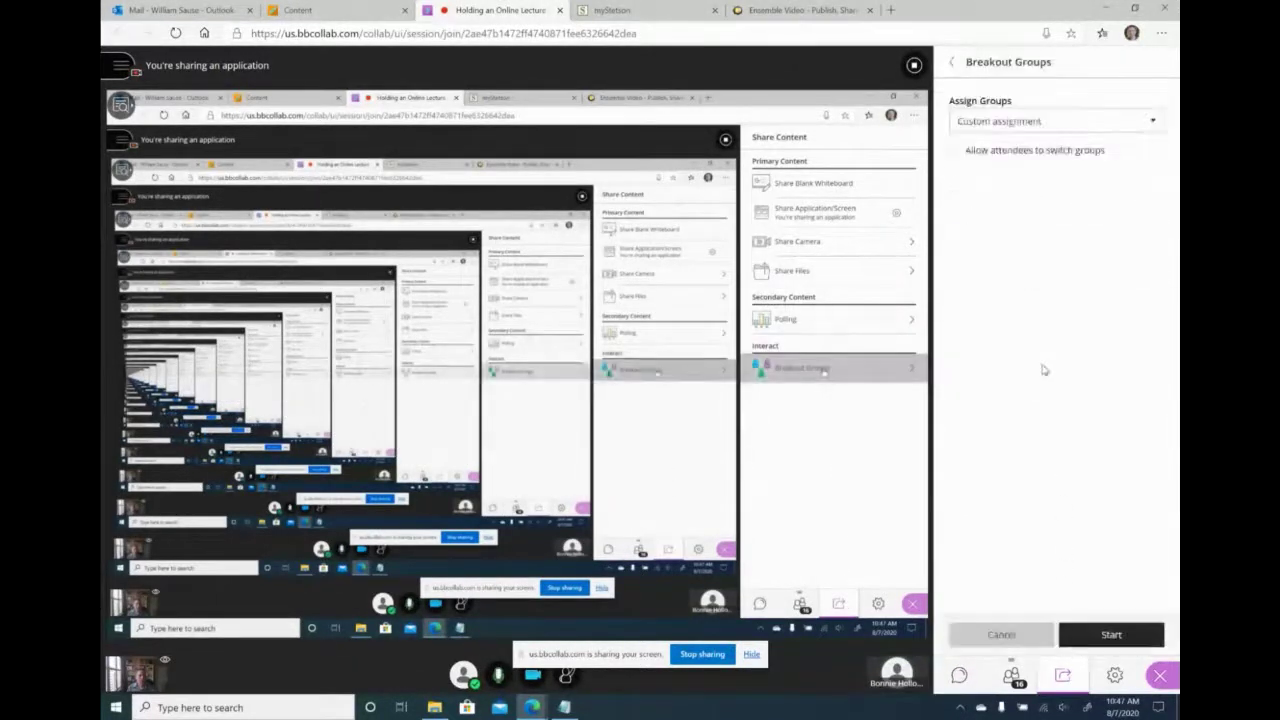
left_click(1111, 636)
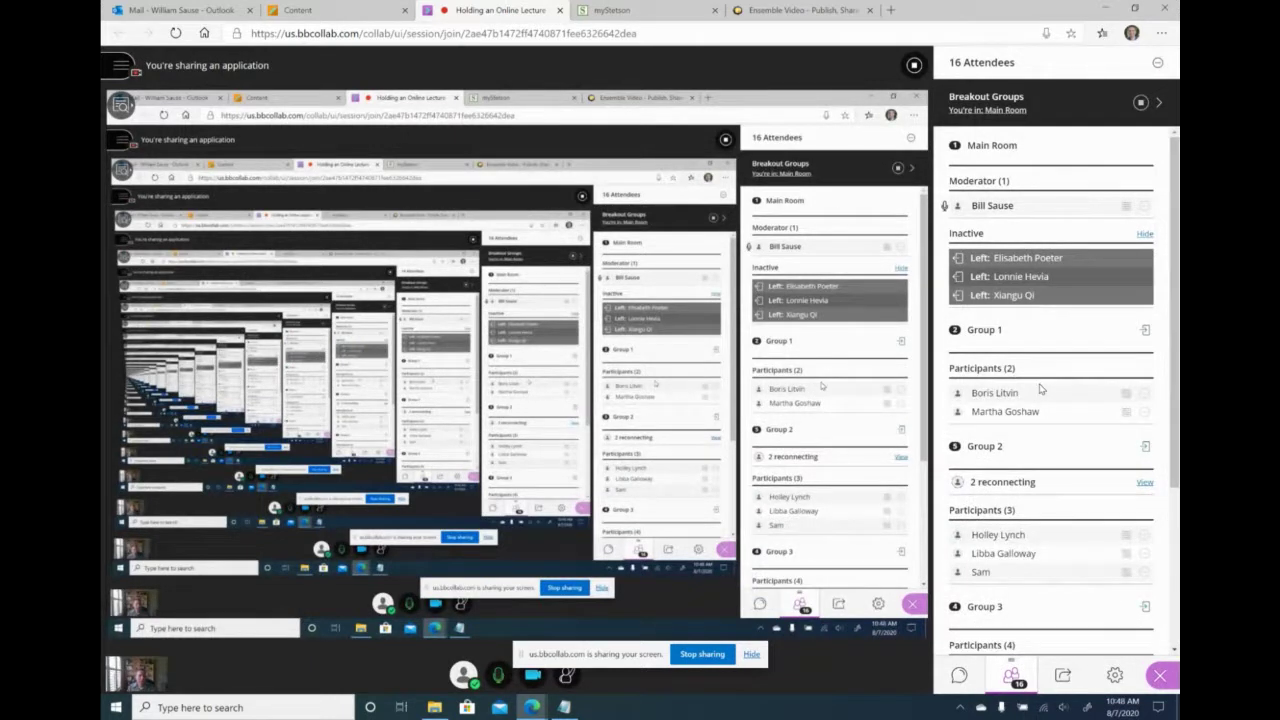
Step: Review the participants in each breakout group, end the breakout groups, and check the attendees returning to the main room
scroll(1038, 450, "down", 3)
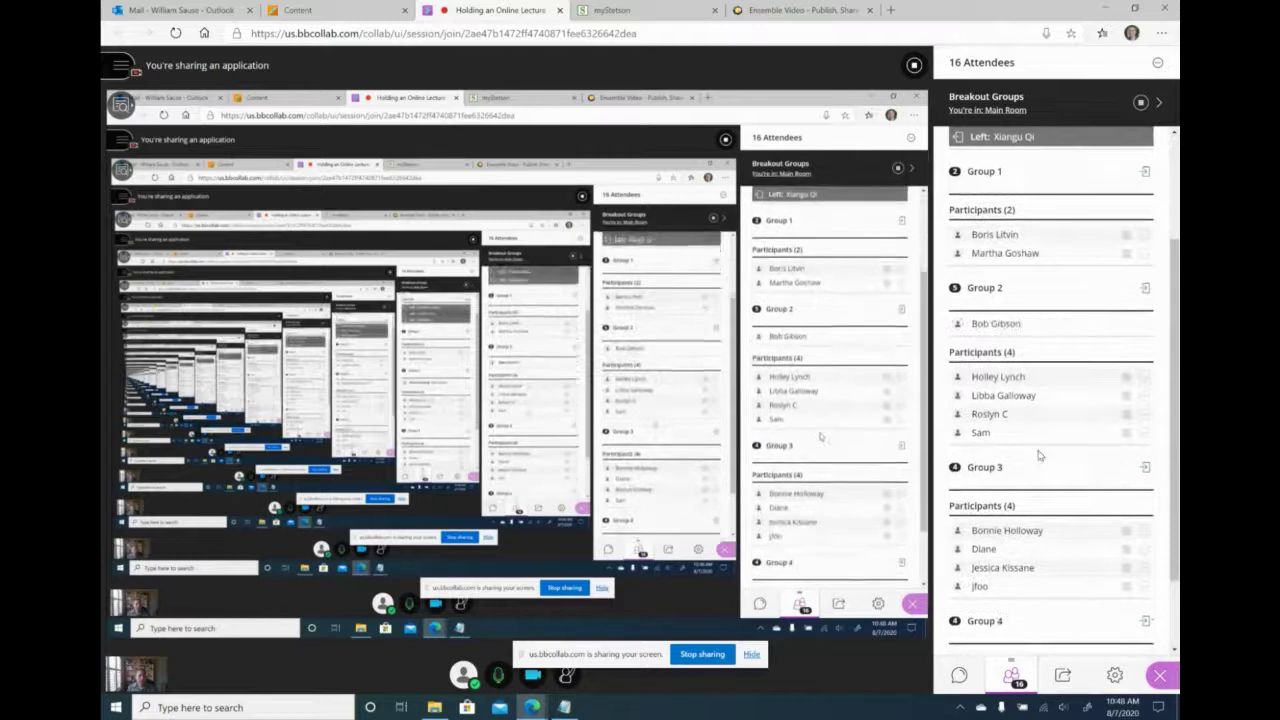
scroll(1038, 456, "up", 3)
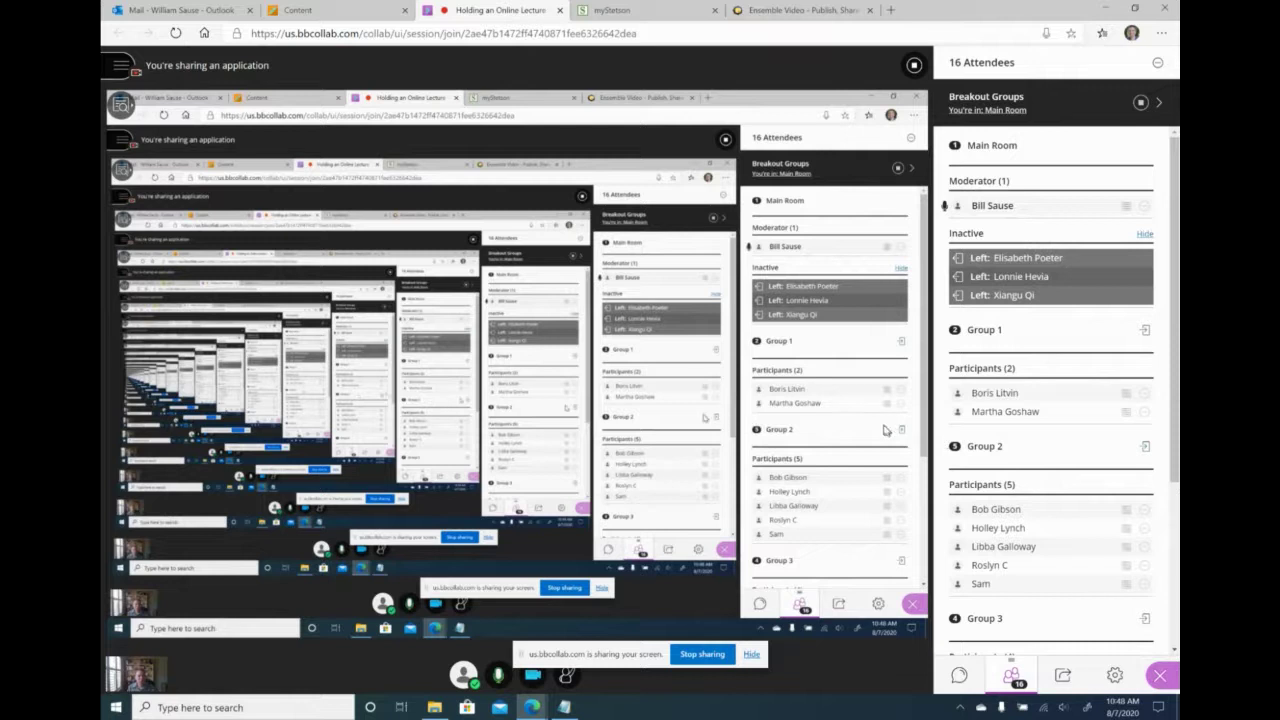
left_click(1141, 104)
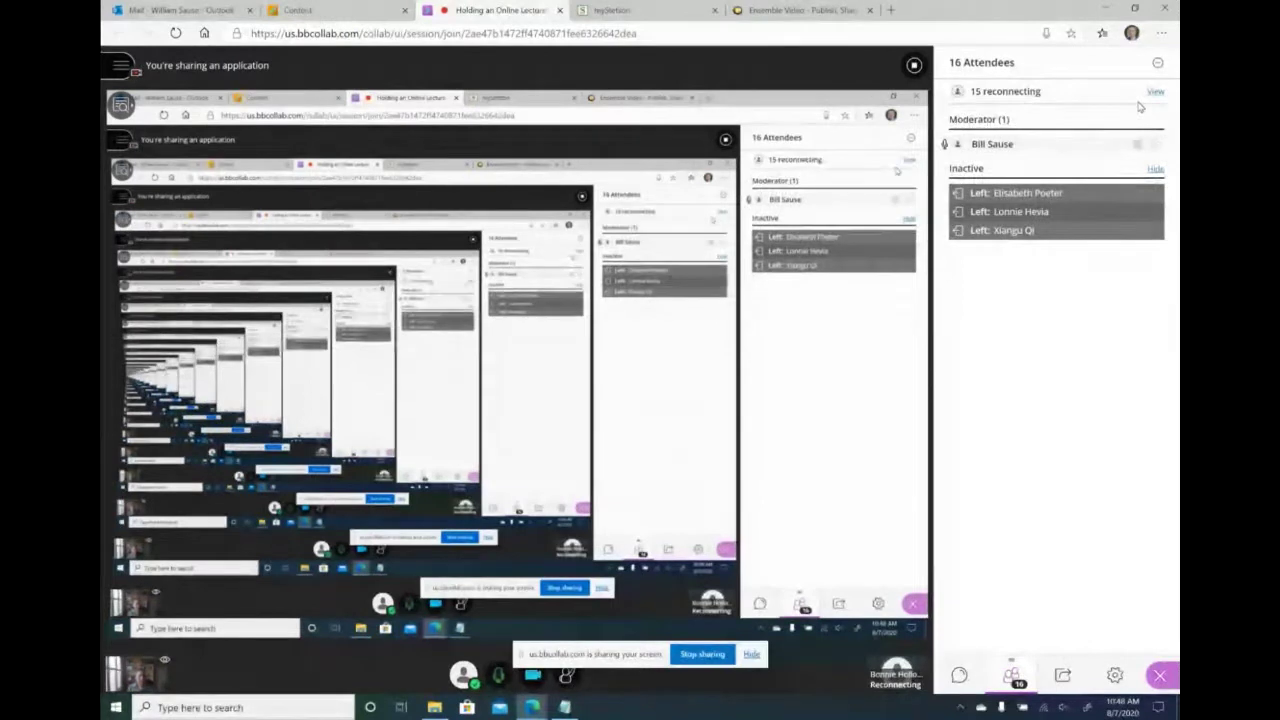
left_click(1155, 92)
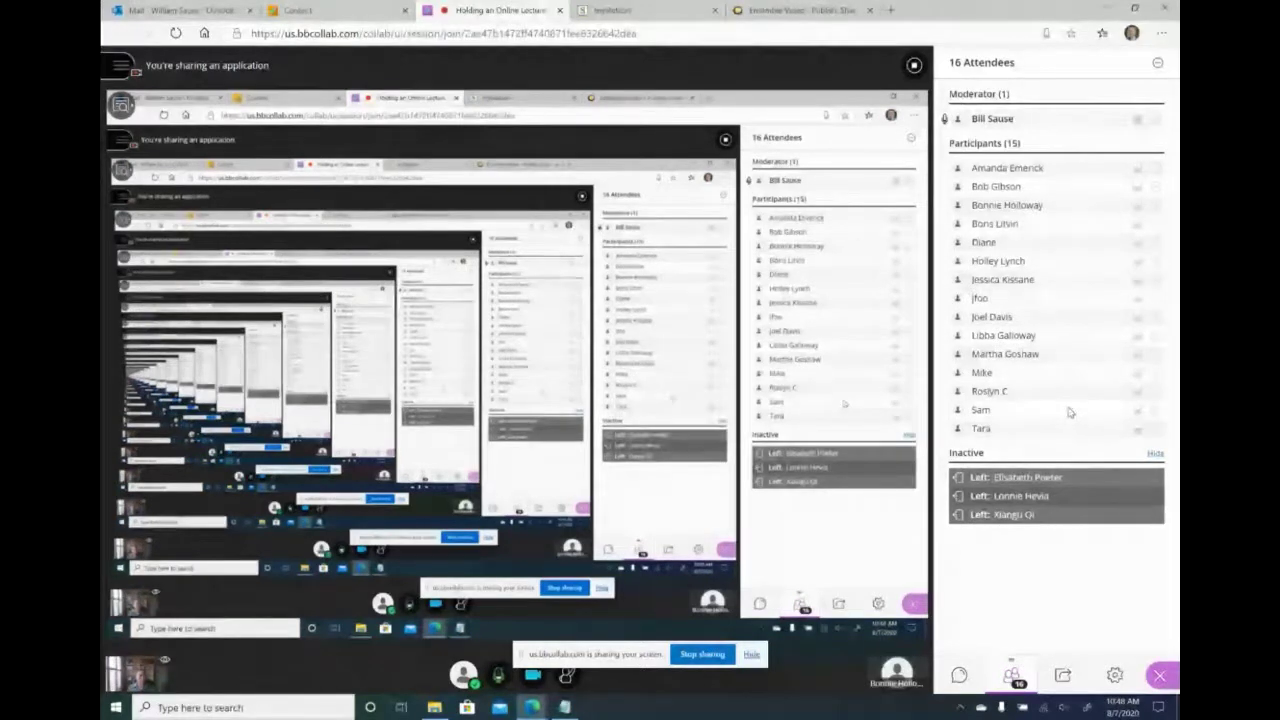
Step: Open the Everyone chat and read the newest replies and the earlier questions on breakout groups and Zoom recordings
left_click(959, 675)
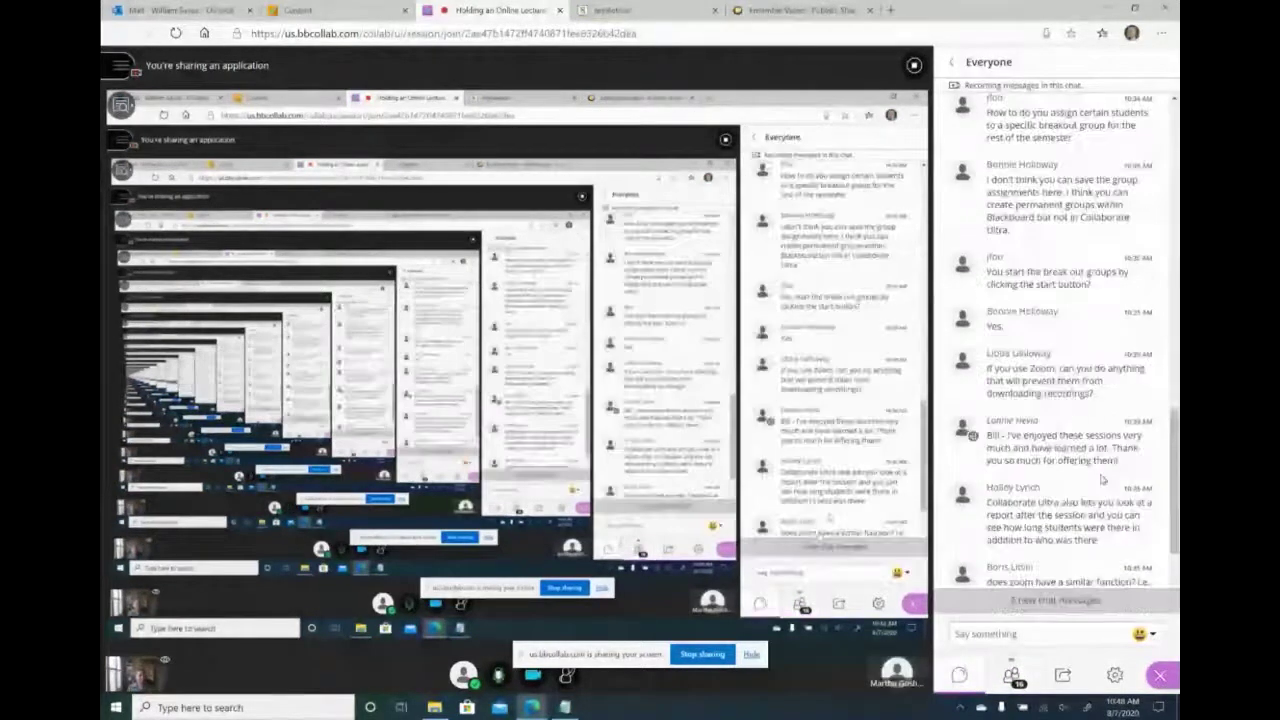
left_click_drag(1171, 465, 1172, 552)
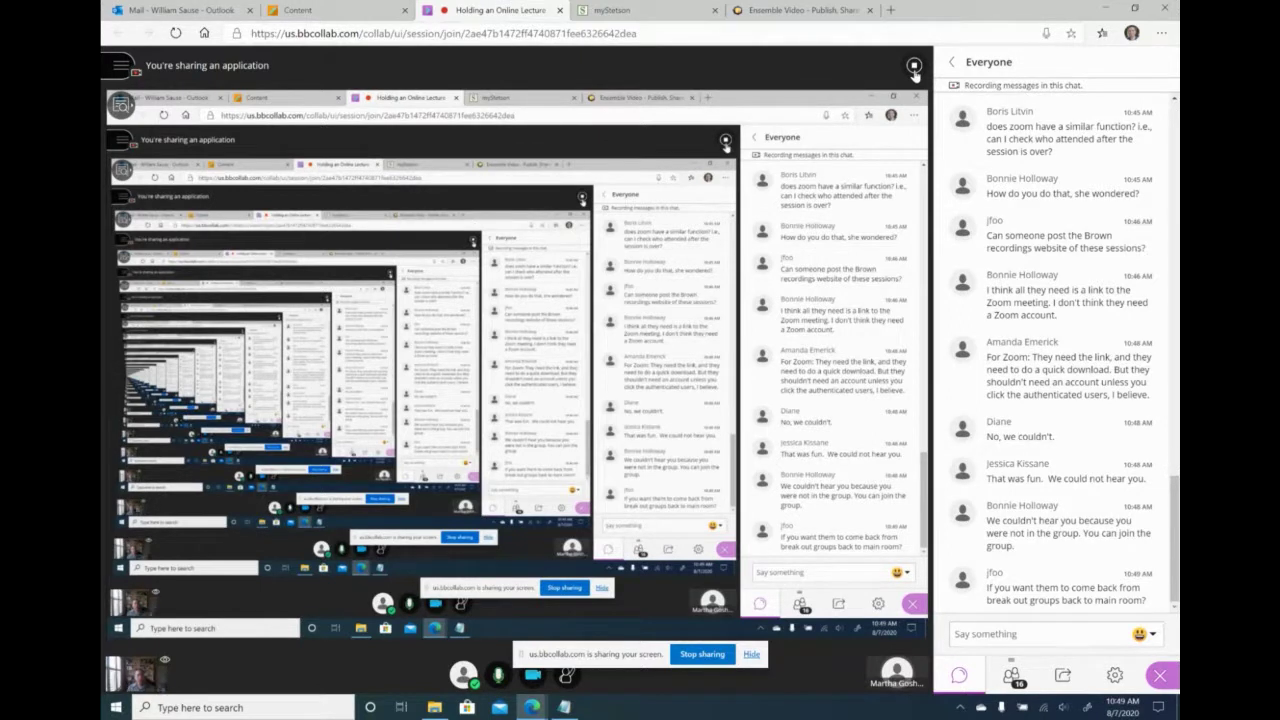
scroll(1075, 395, "up", 5)
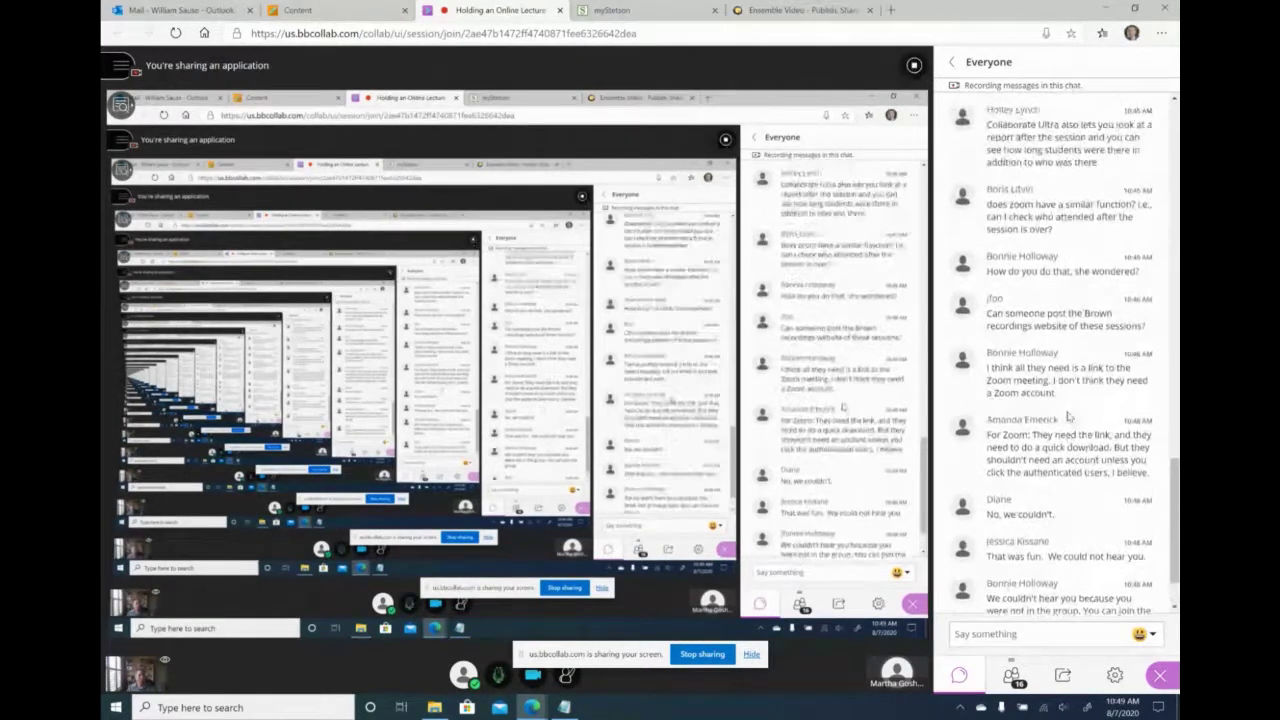
scroll(1068, 415, "up", 5)
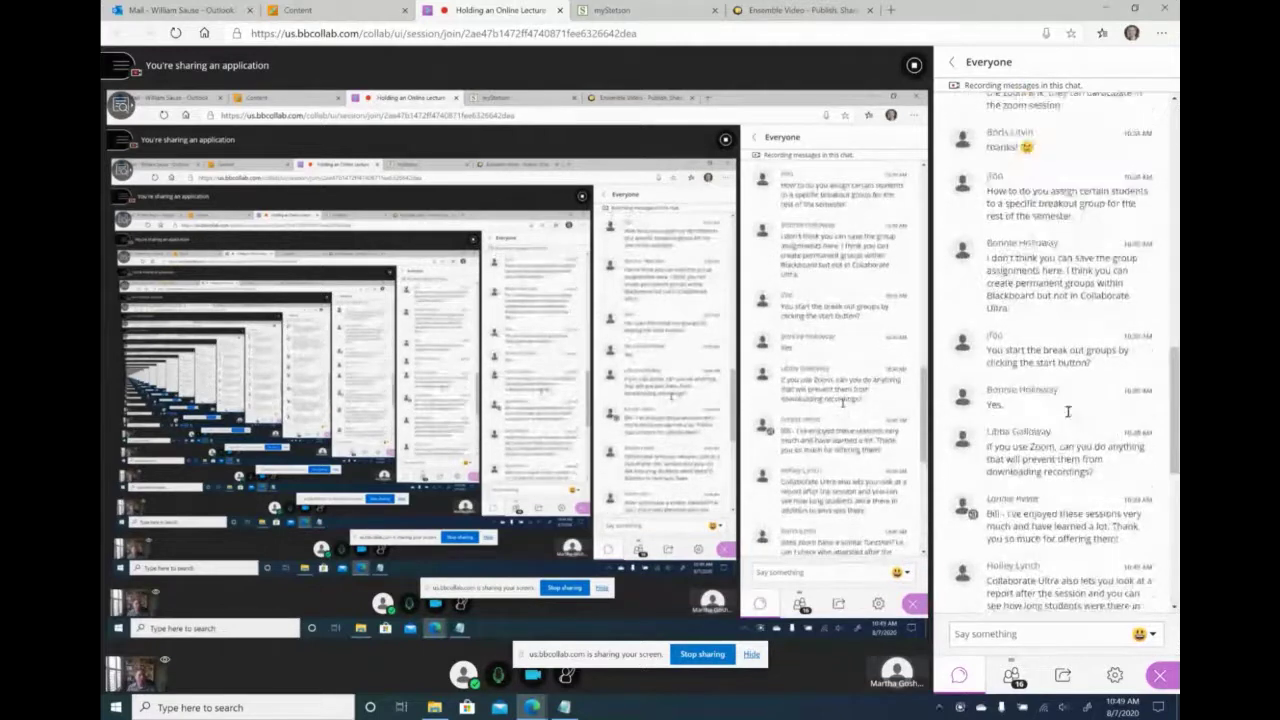
scroll(1060, 340, "down", 3)
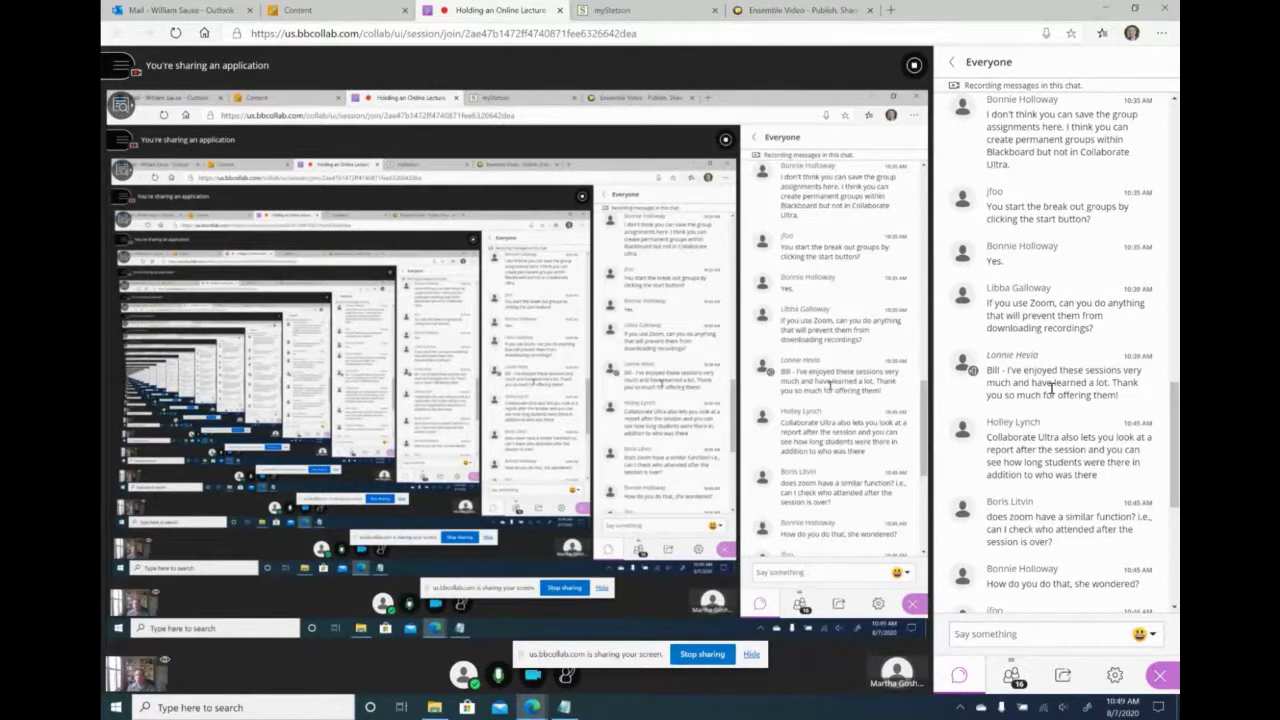
Step: Launch the Zoom desktop app and examine the local recording location and options in its Recording settings
left_click(264, 707)
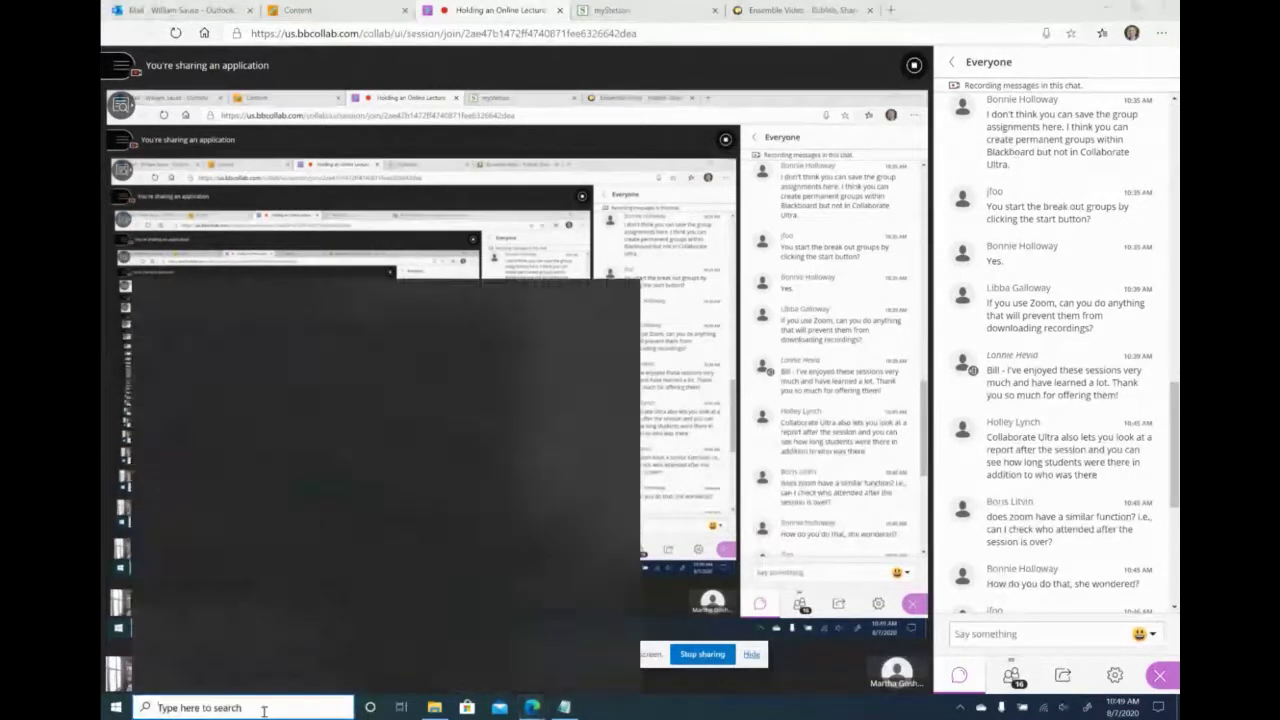
type("zoom")
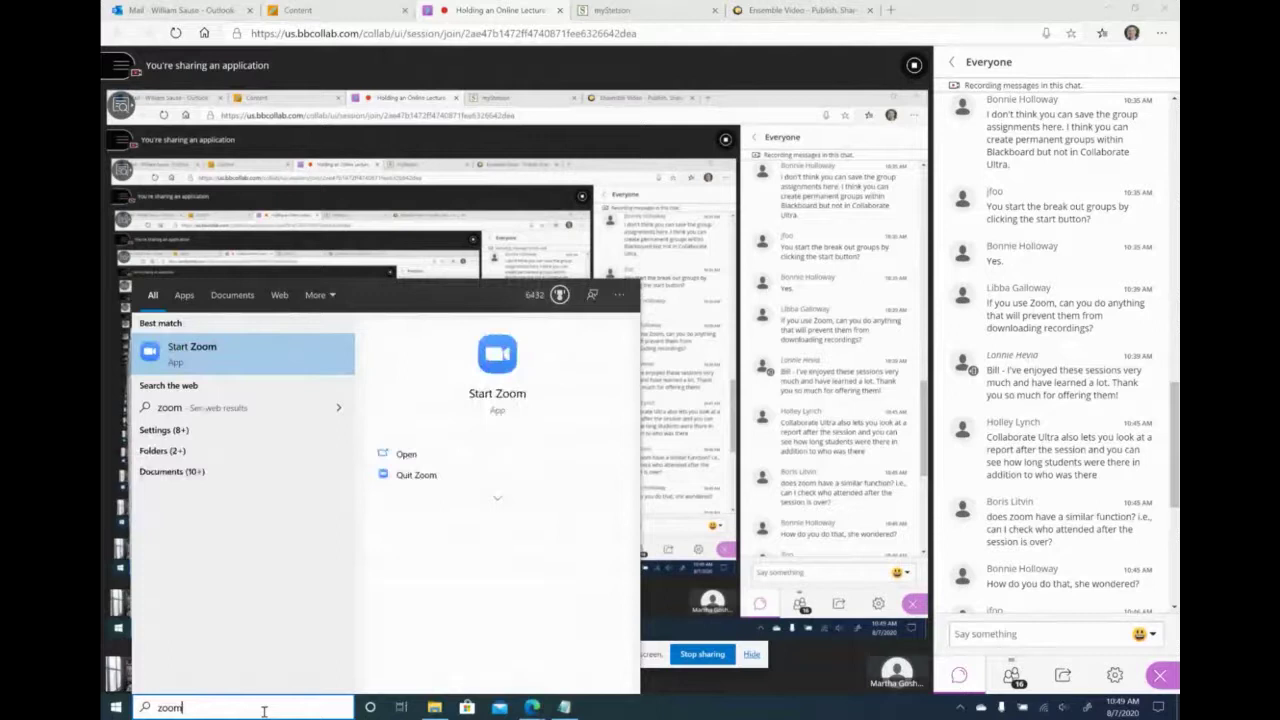
key("Return")
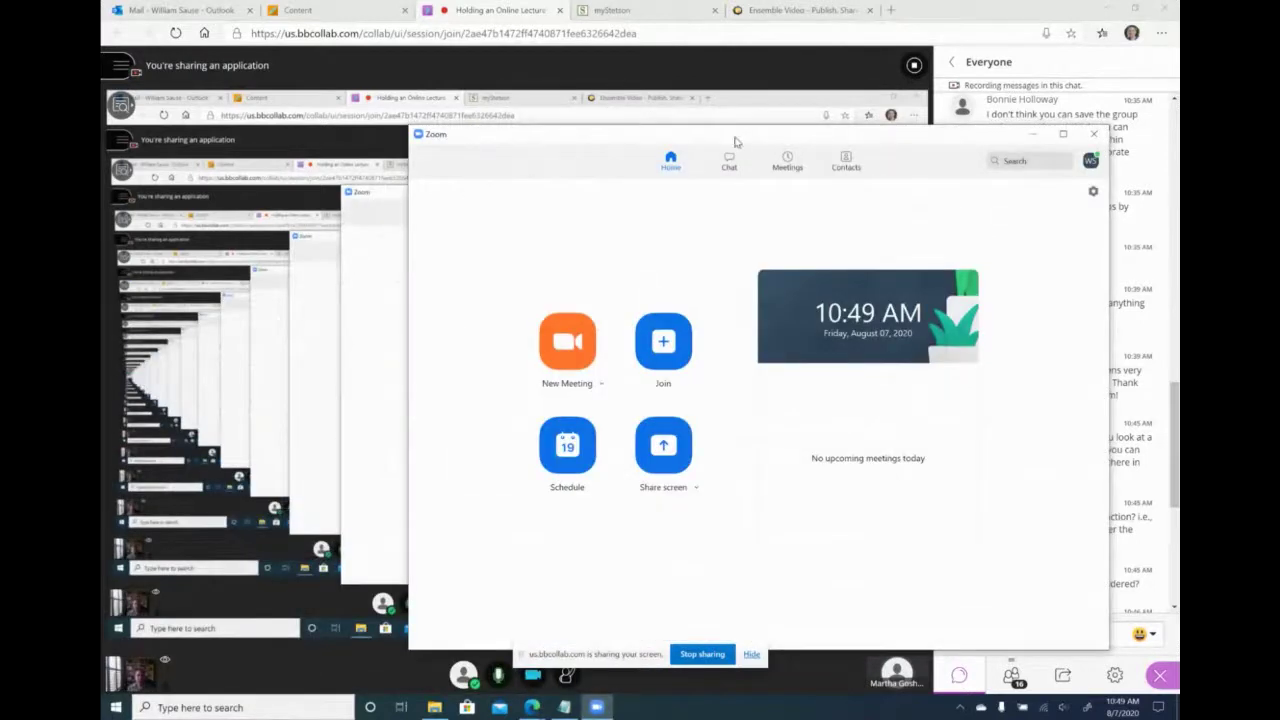
left_click_drag(730, 140, 496, 98)
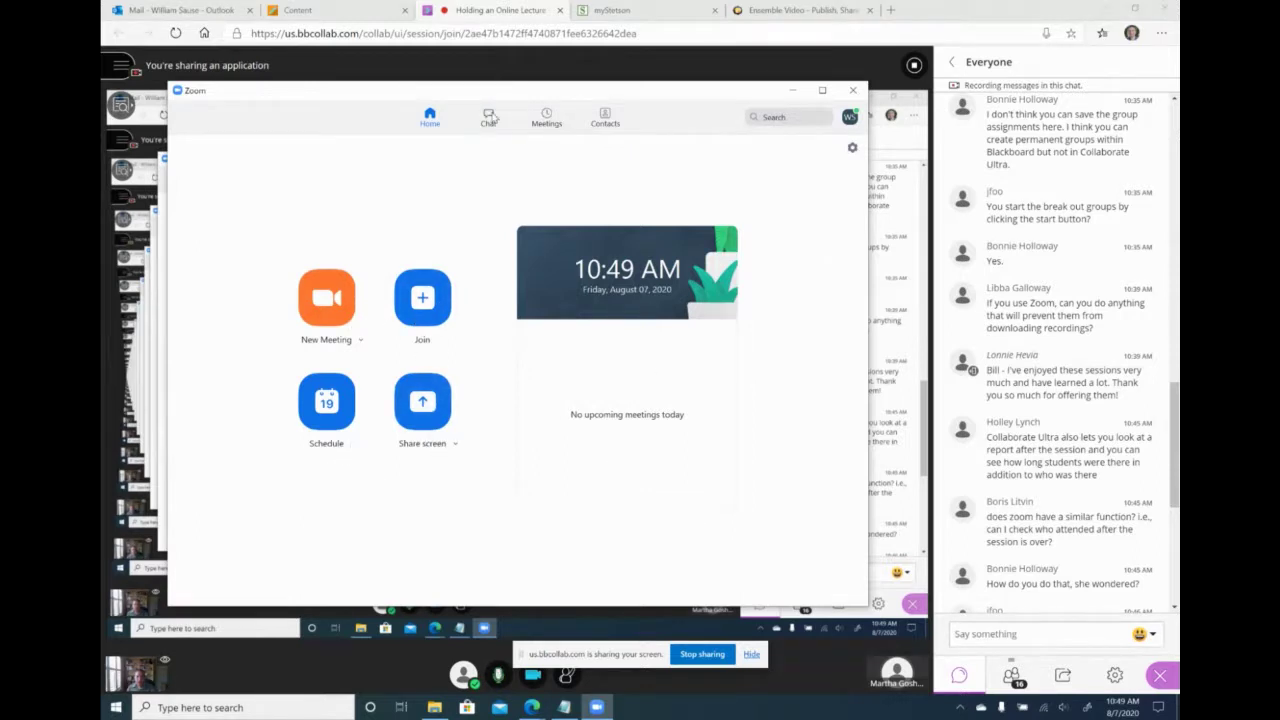
left_click(852, 148)
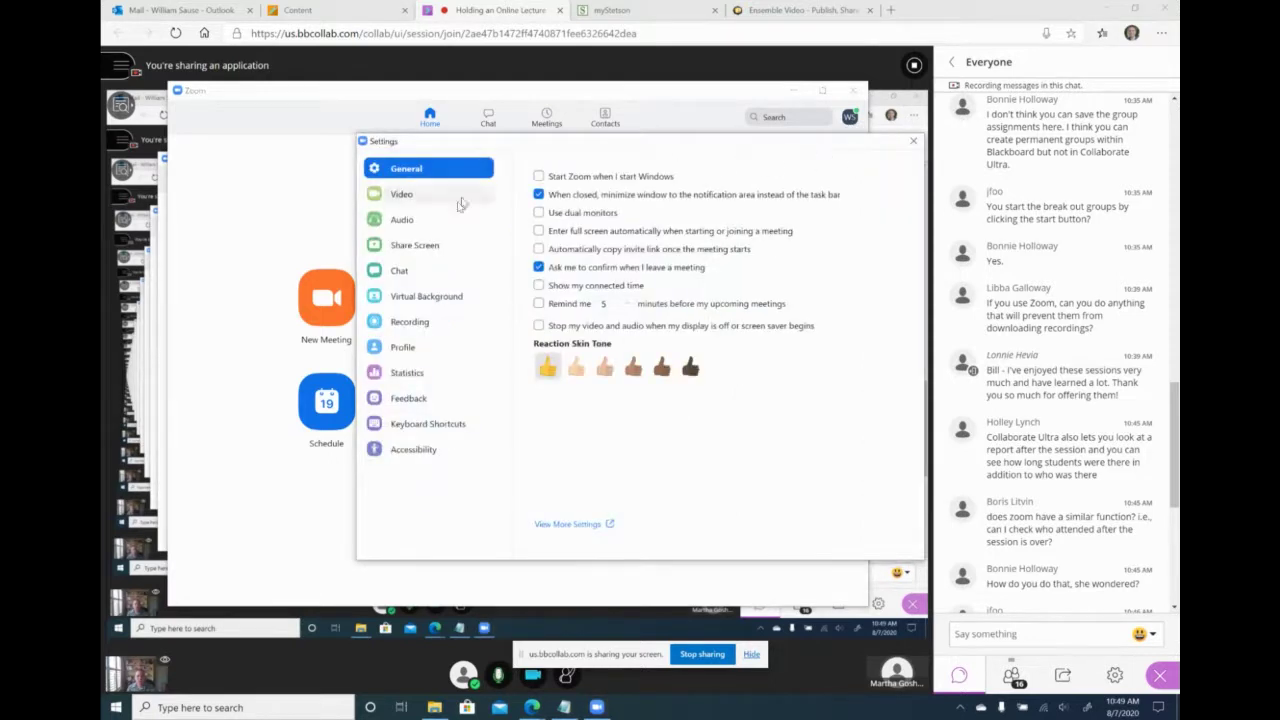
left_click(402, 323)
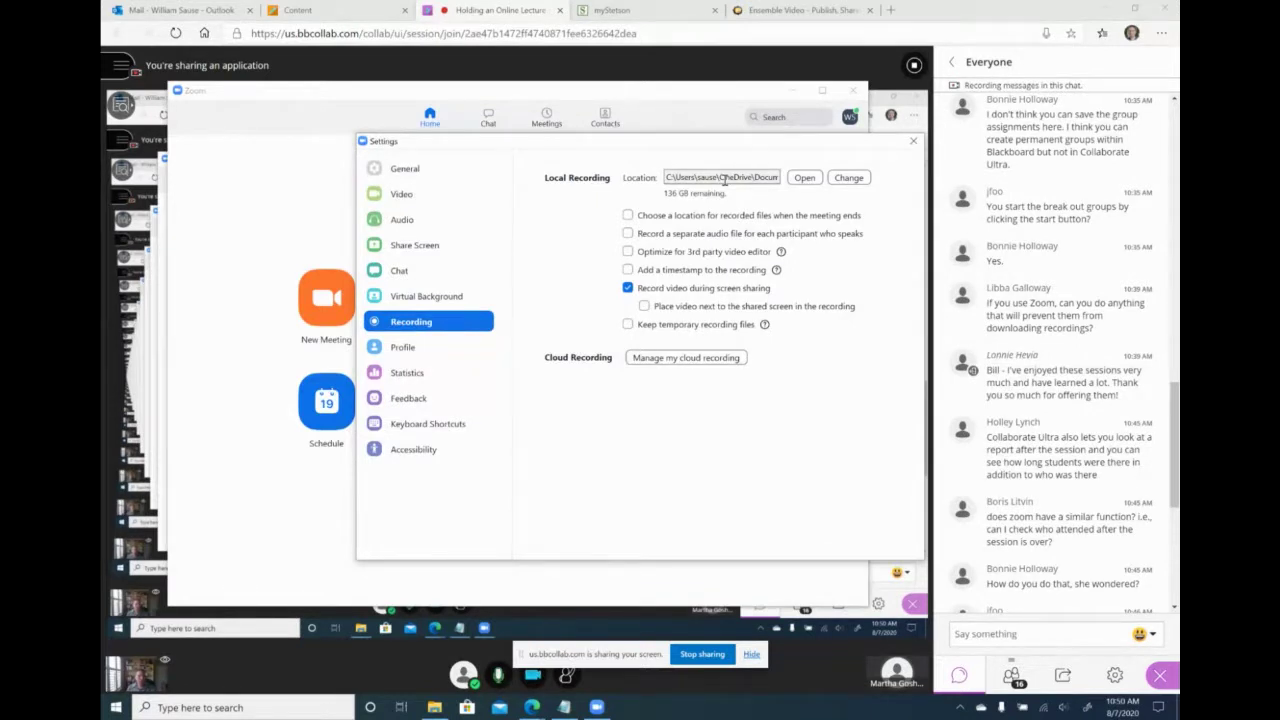
left_click(912, 143)
Step: In the Blackboard course's Class Meetings - Zoom area, examine the form for adding a file and cancel it without submitting
left_click(297, 10)
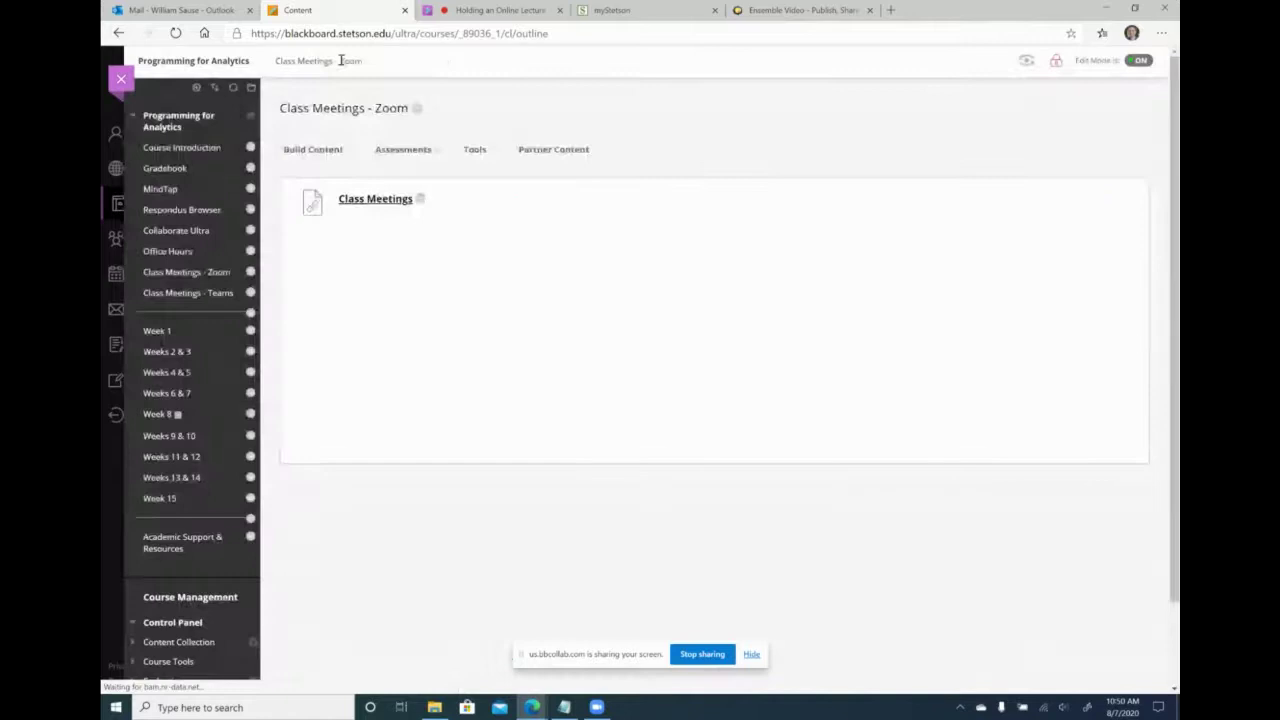
left_click(313, 149)
left_click(291, 220)
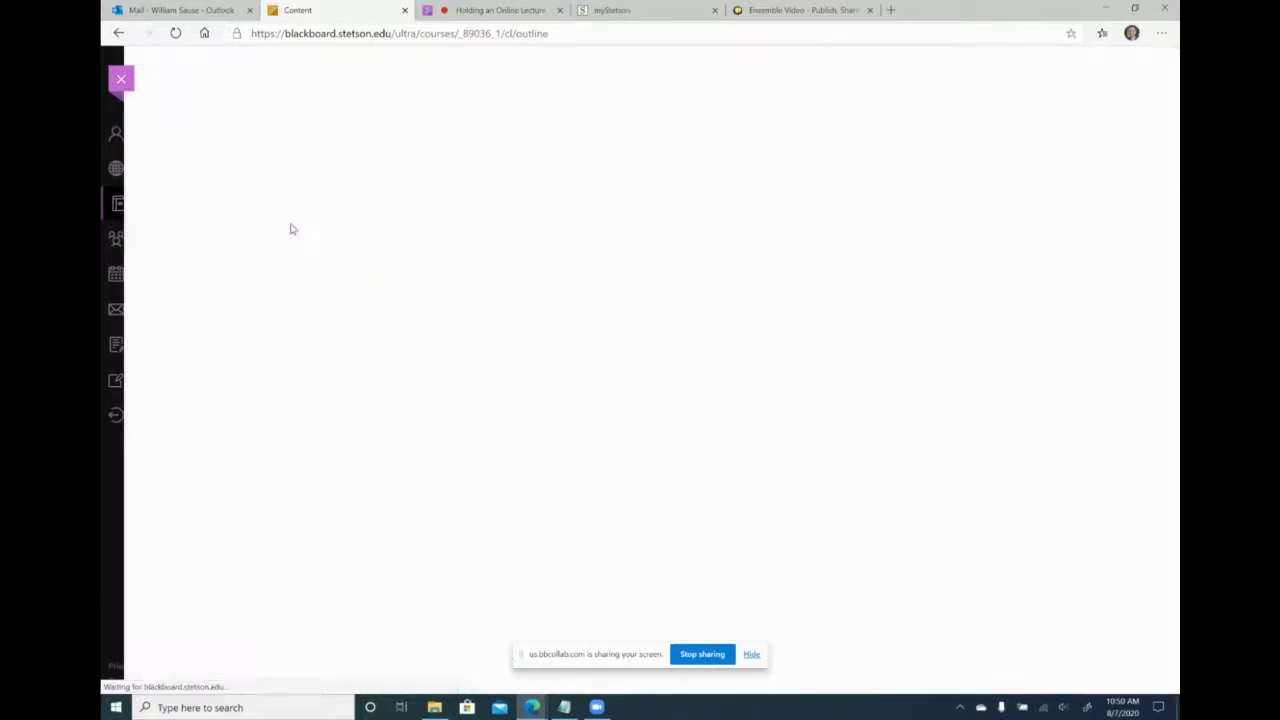
scroll(640, 437, "down", 3)
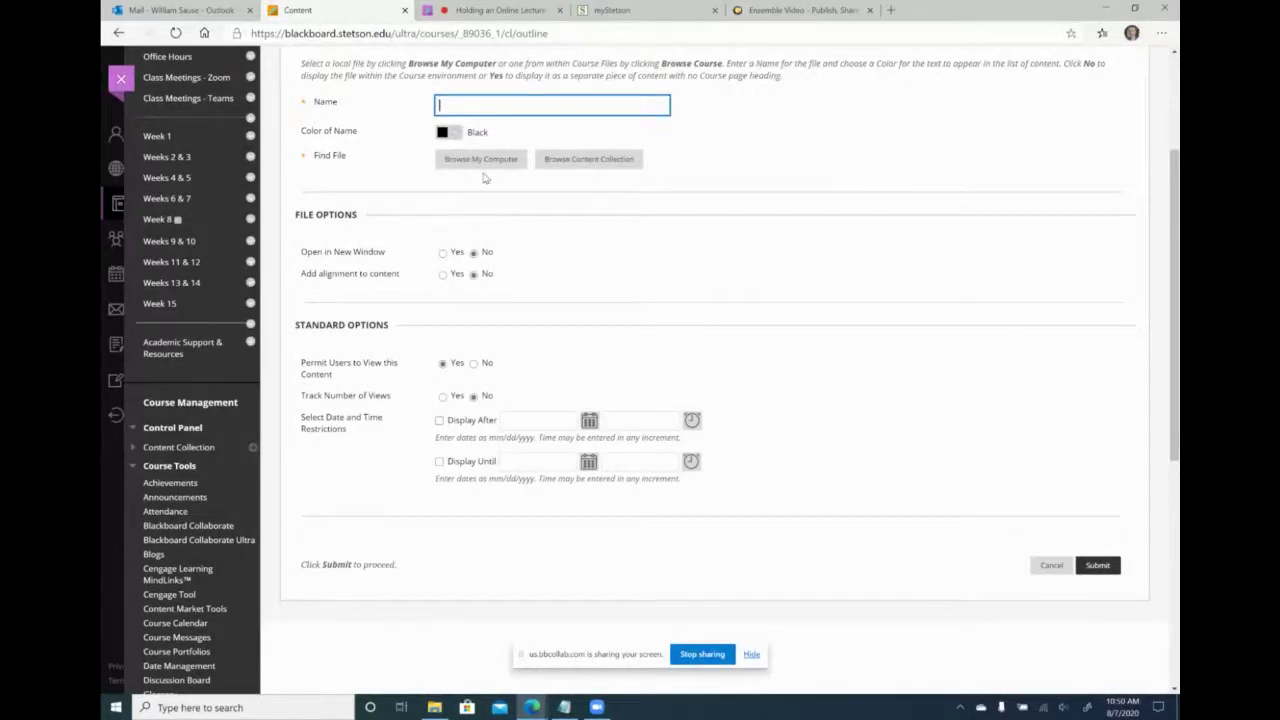
scroll(485, 176, "up", 1)
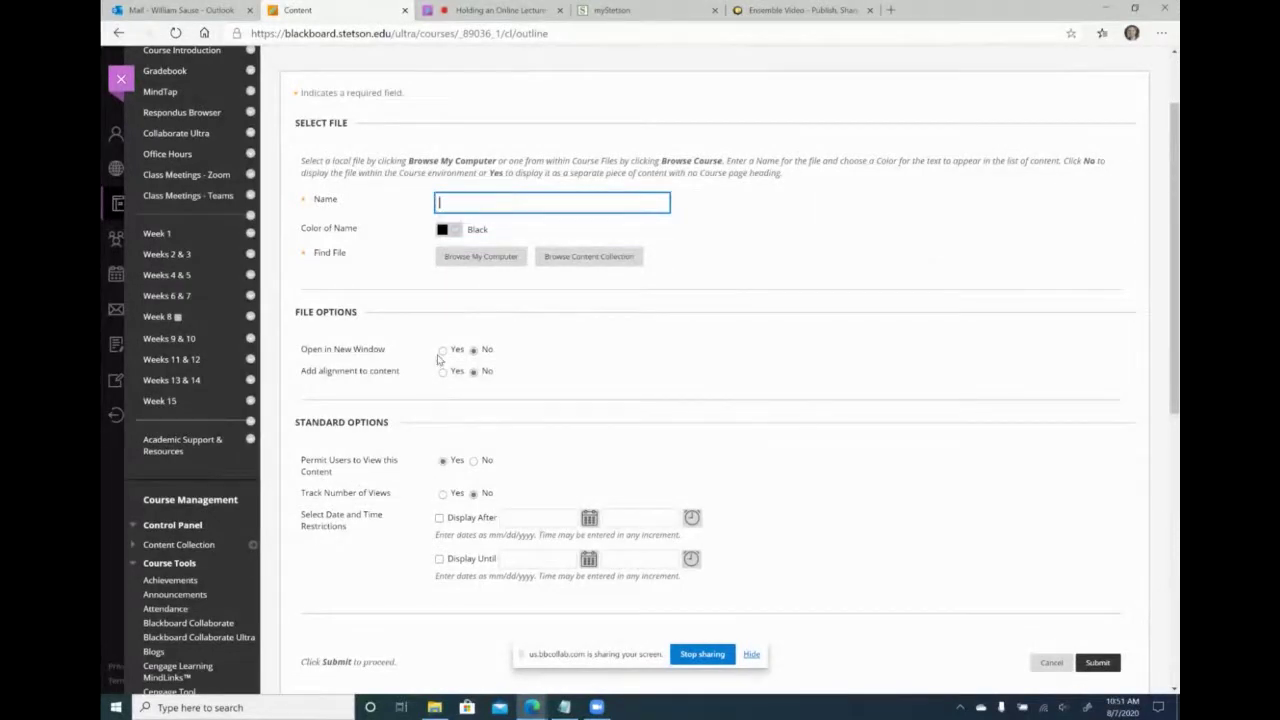
left_click(1050, 663)
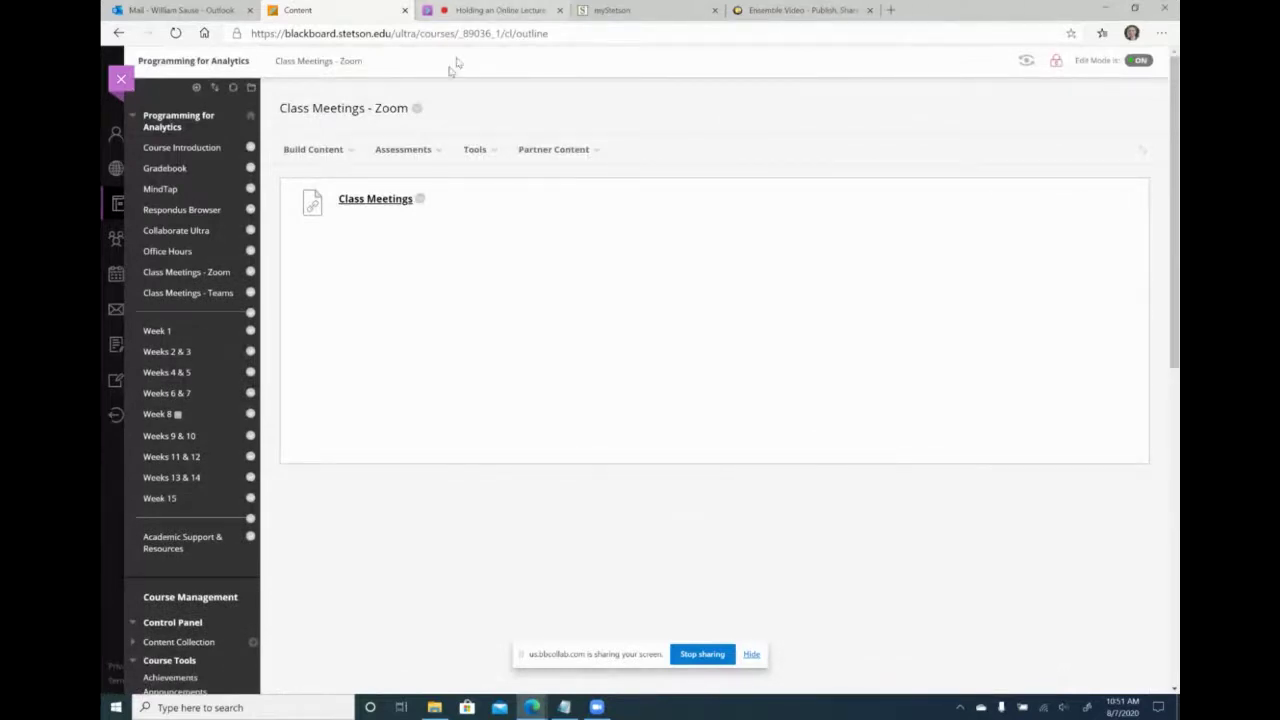
Step: Open the course's Class Meetings Zoom page, check the Cloud Recordings, and return to the Upcoming Meetings
left_click(372, 202)
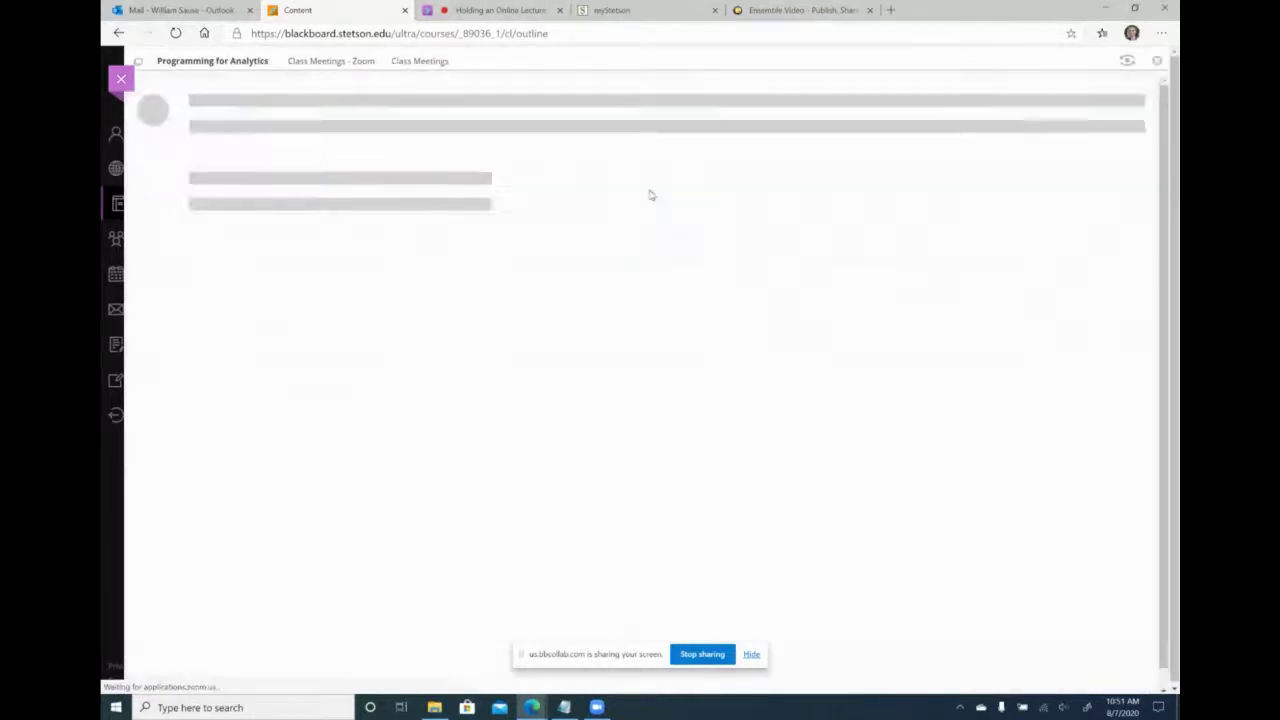
left_click(551, 172)
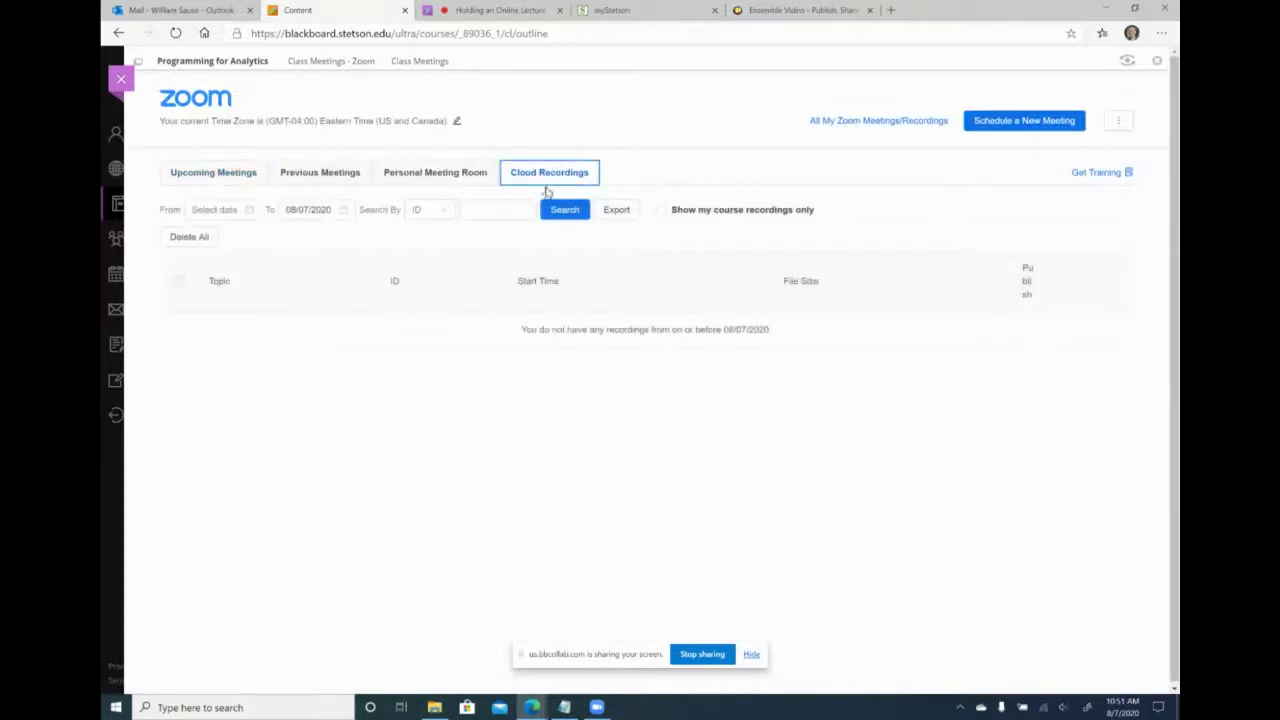
left_click(236, 174)
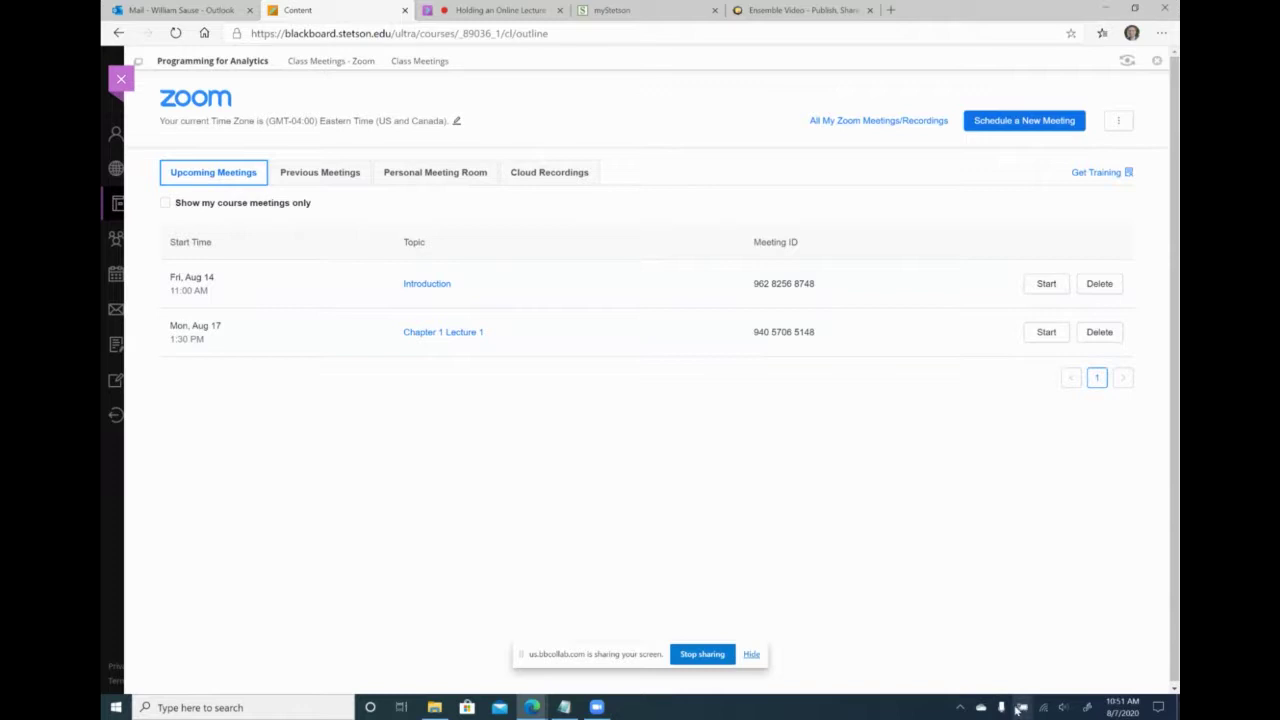
Step: Check the newest Collaborate chat messages, and open the Ensemble Media Library from the myStetson resources before returning to the session
left_click(520, 11)
scroll(1060, 400, "down", 10)
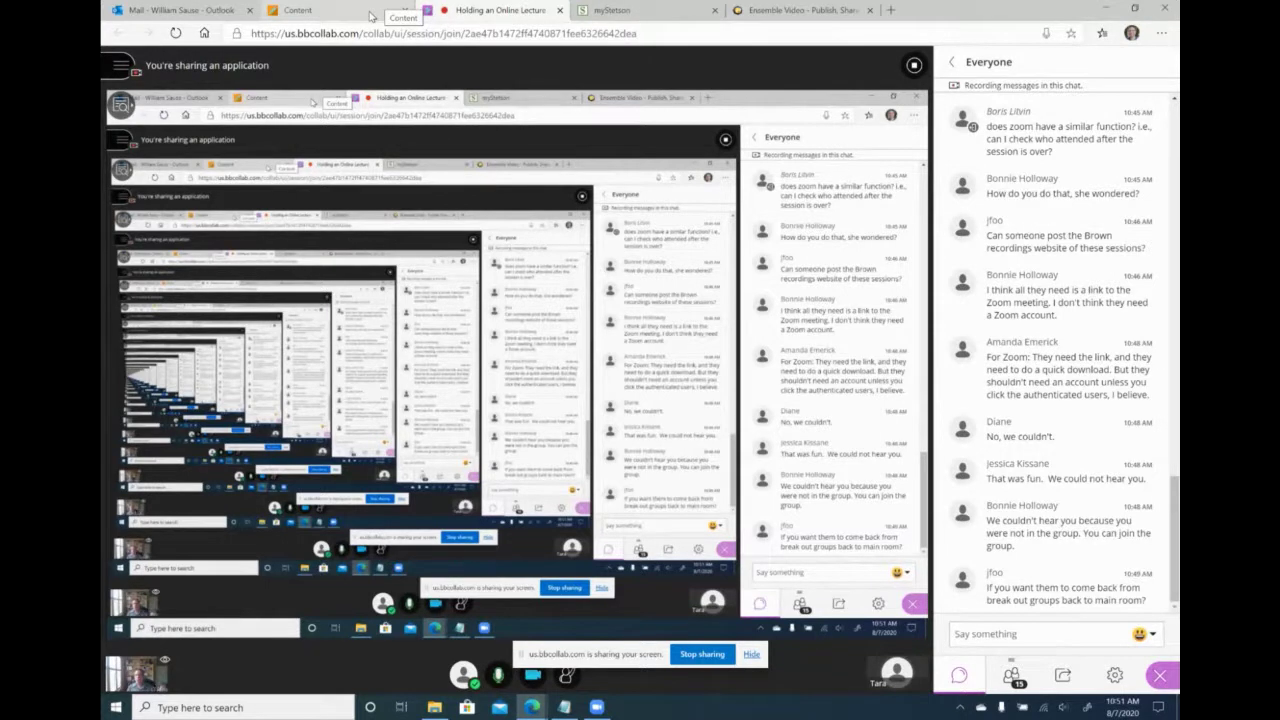
left_click(612, 10)
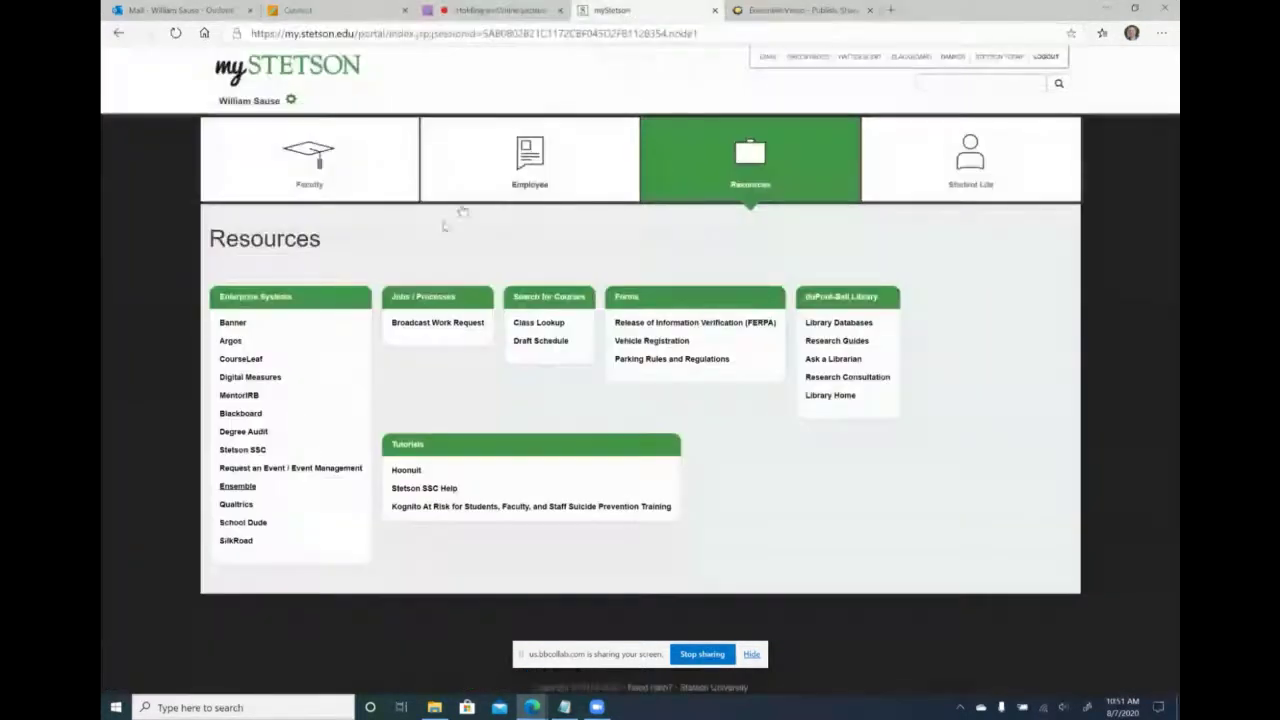
left_click(238, 487)
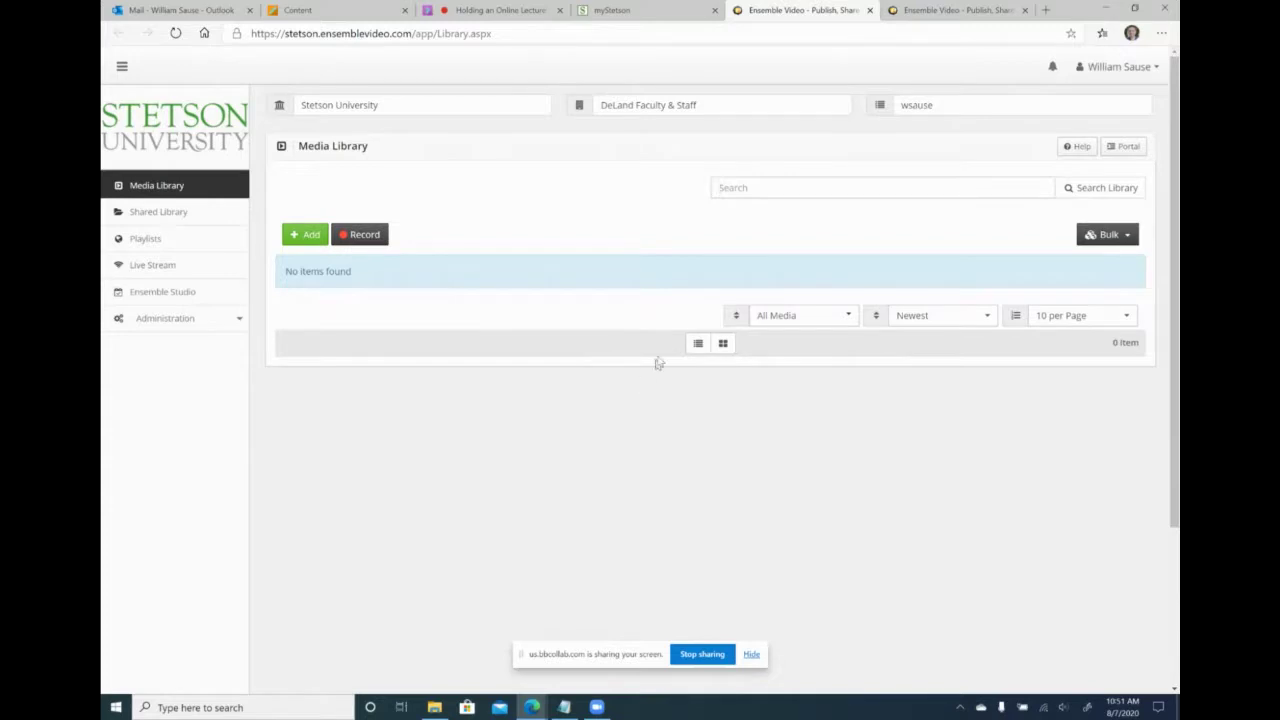
left_click(497, 10)
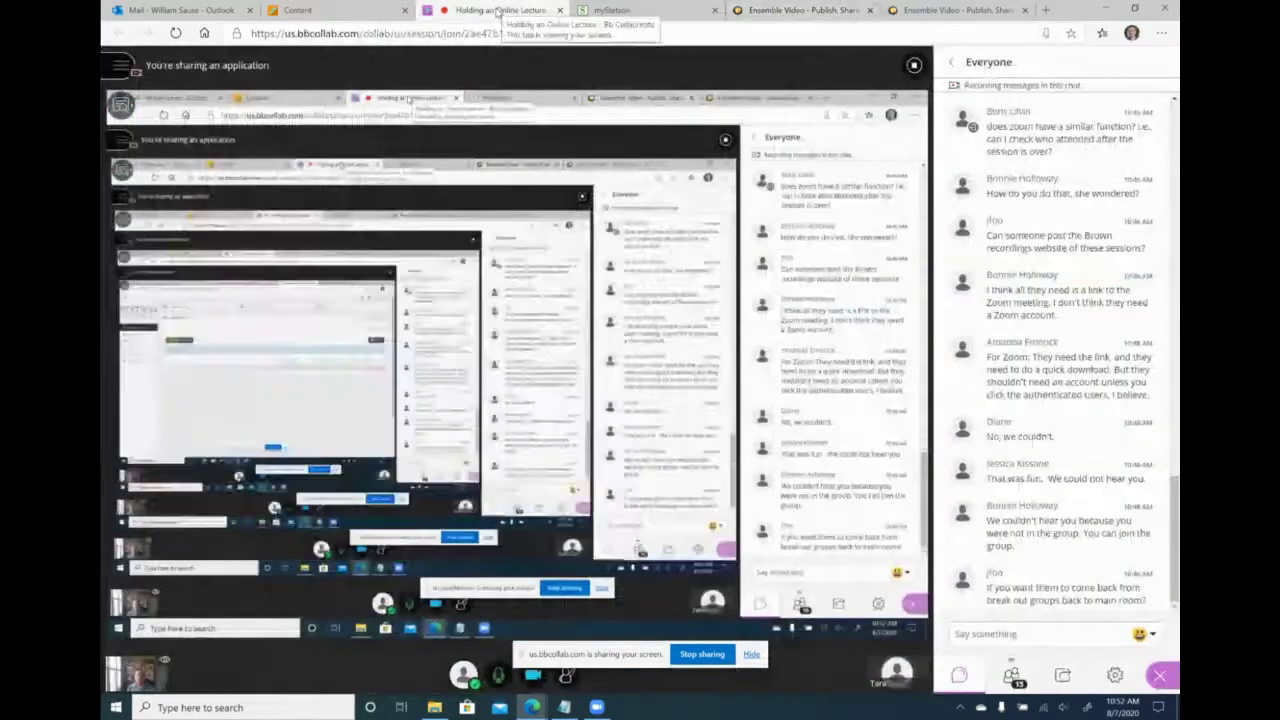
Step: Examine the registration, security, video, audio and meeting options in the form for scheduling a new Zoom meeting in the Blackboard course
left_click(310, 10)
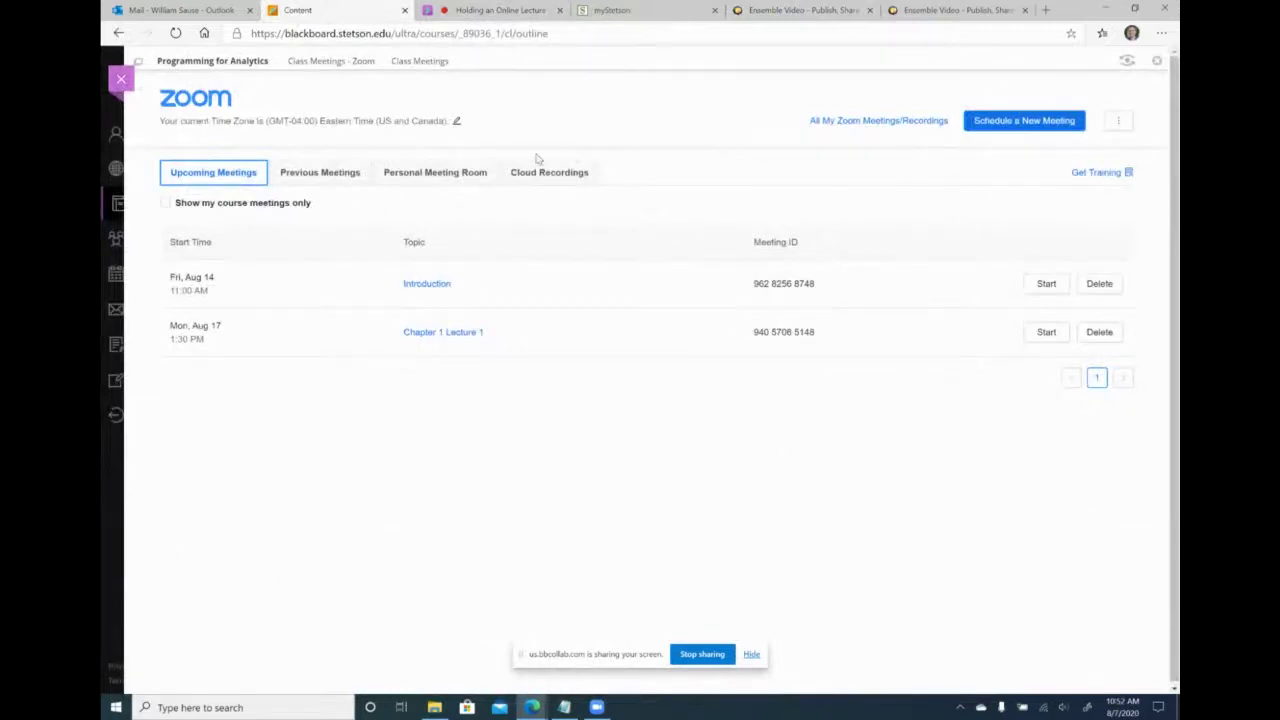
left_click(1012, 128)
scroll(594, 391, "down", 4)
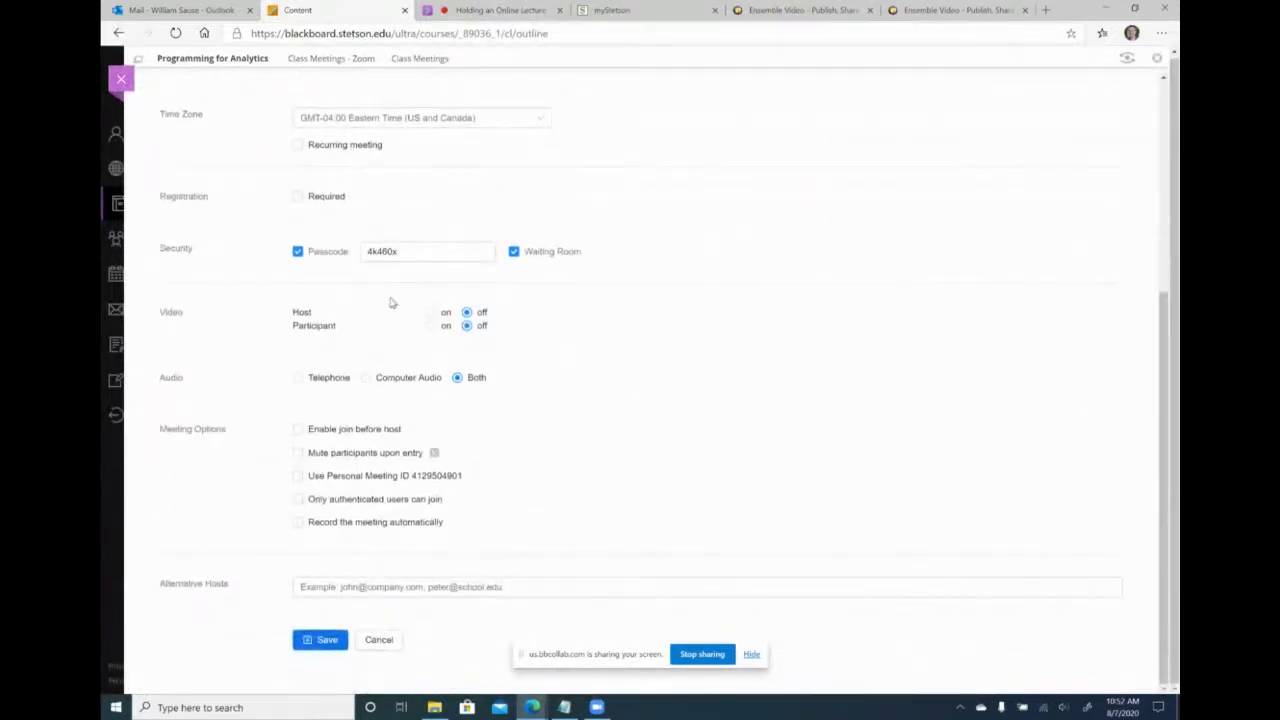
scroll(342, 372, "up", 2)
scroll(340, 372, "down", 1)
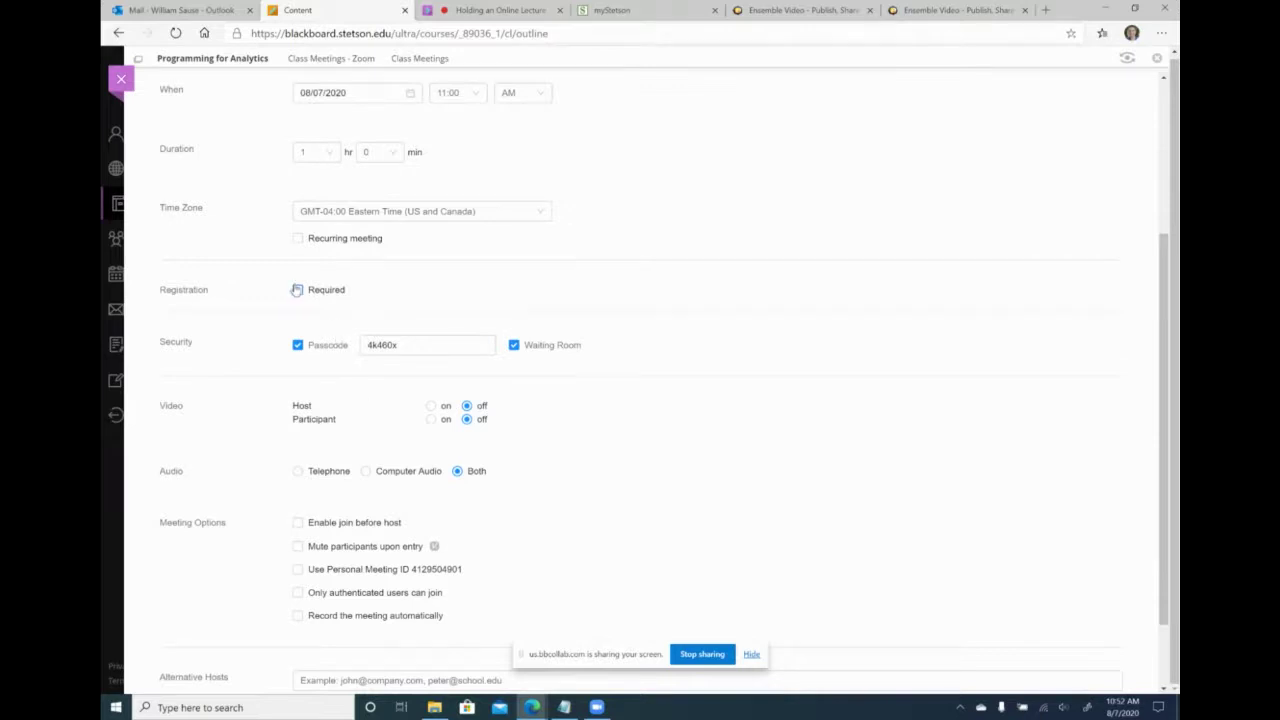
scroll(296, 292, "up", 1)
scroll(314, 414, "down", 1)
scroll(298, 449, "down", 1)
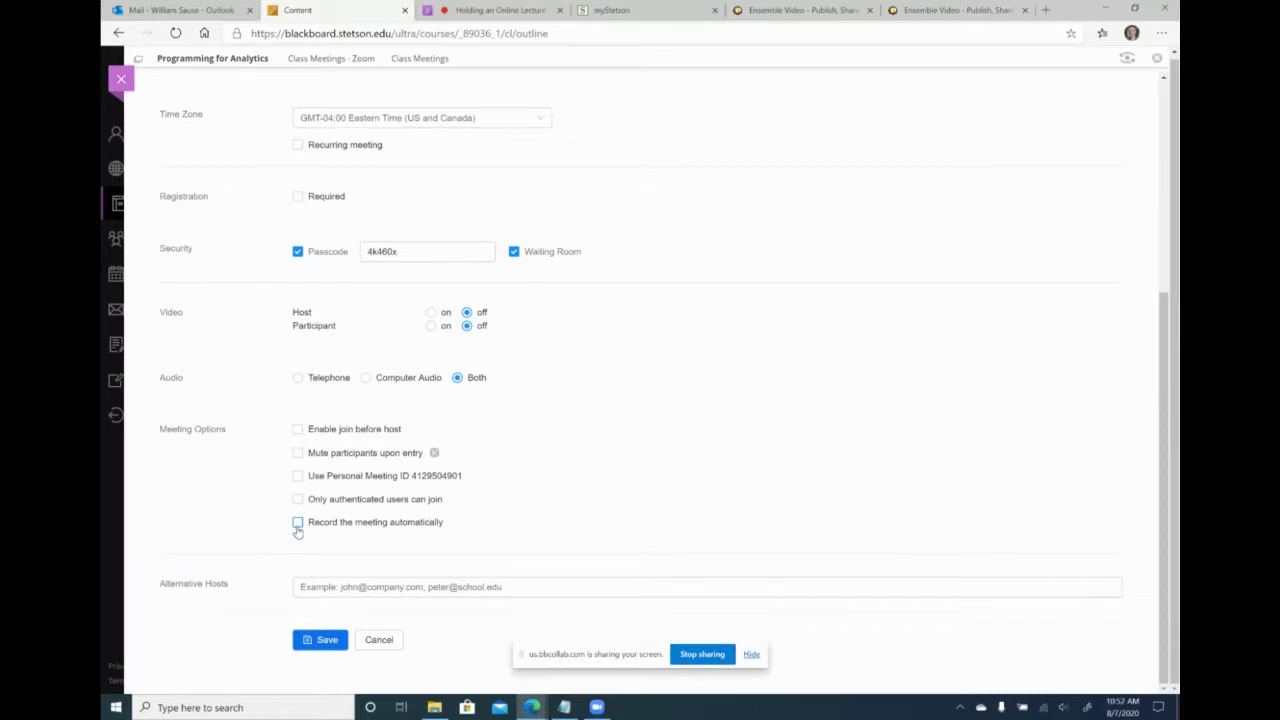
Step: Open the Cloud Recordings from the Final Review Meeting link in Week 8 of the Summer 2020 Databases and Big Data course
left_click(121, 81)
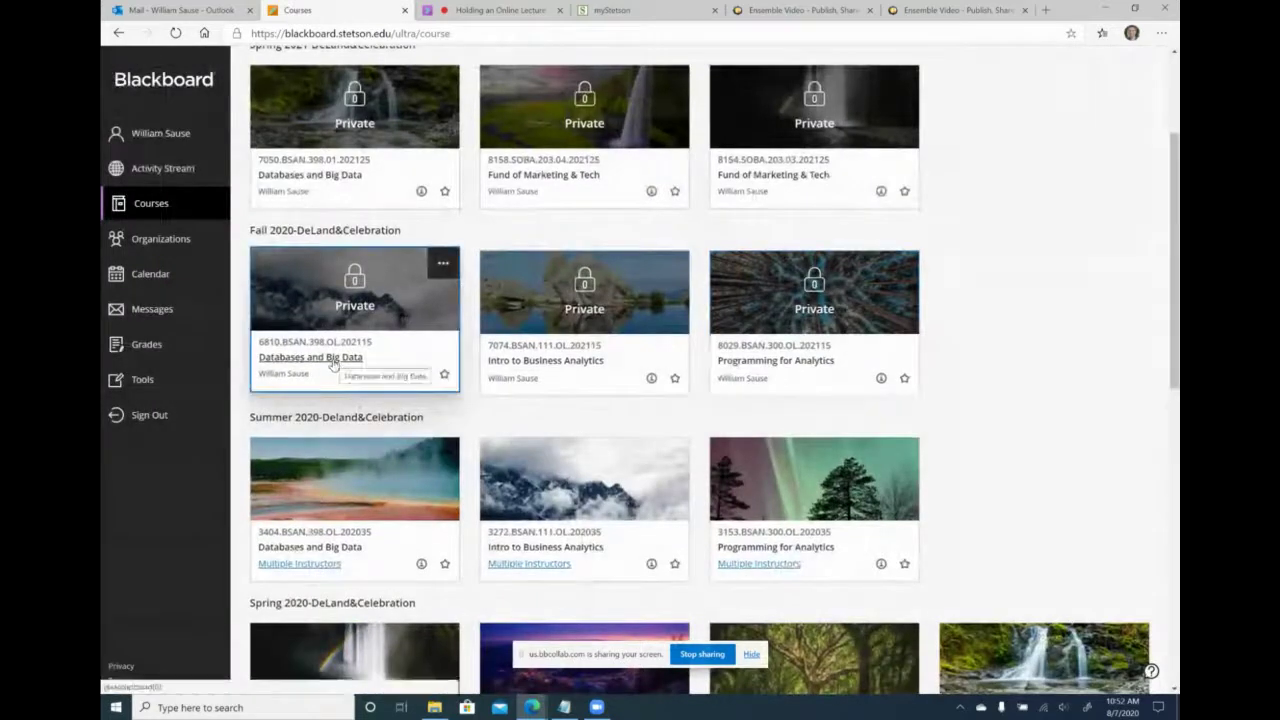
left_click(333, 360)
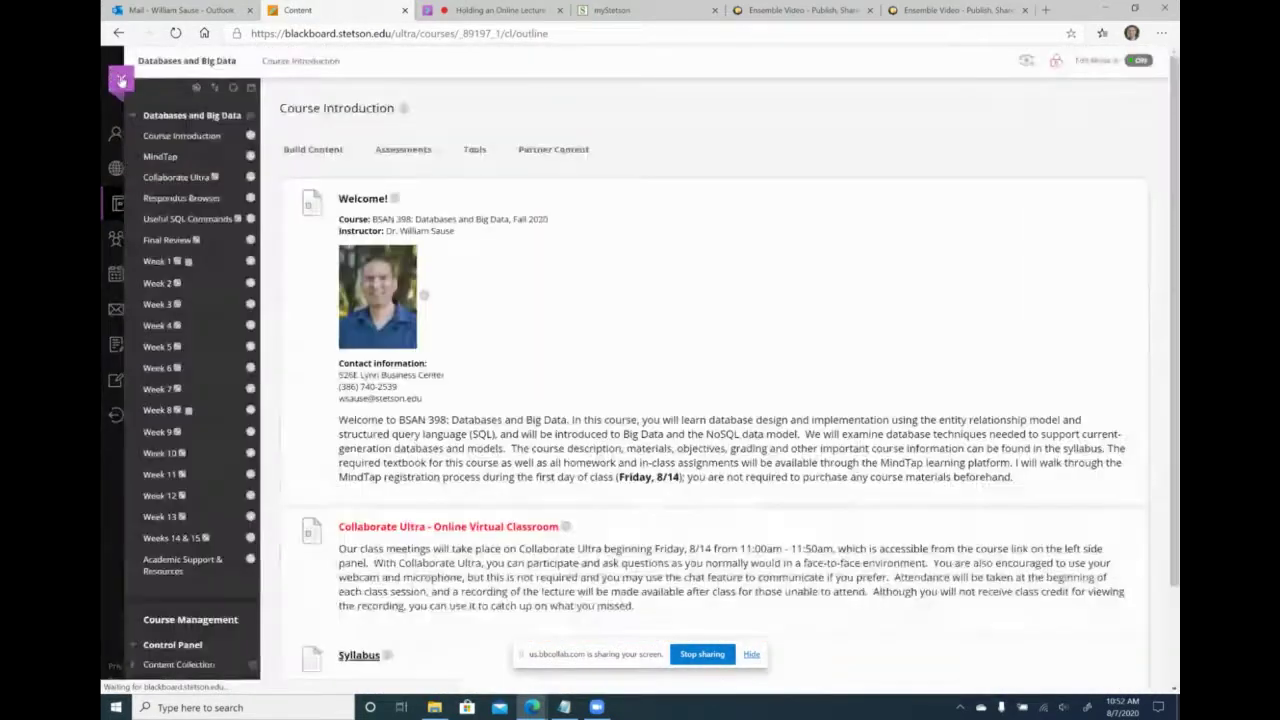
left_click(119, 79)
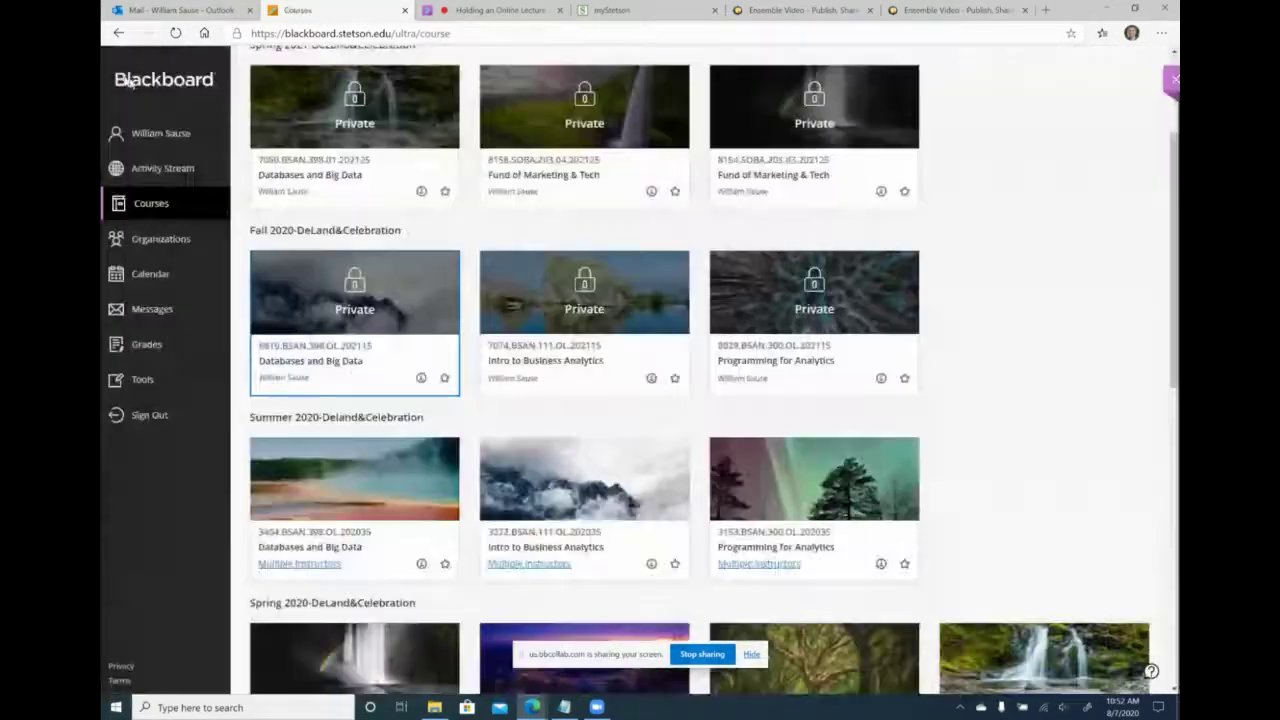
left_click(335, 543)
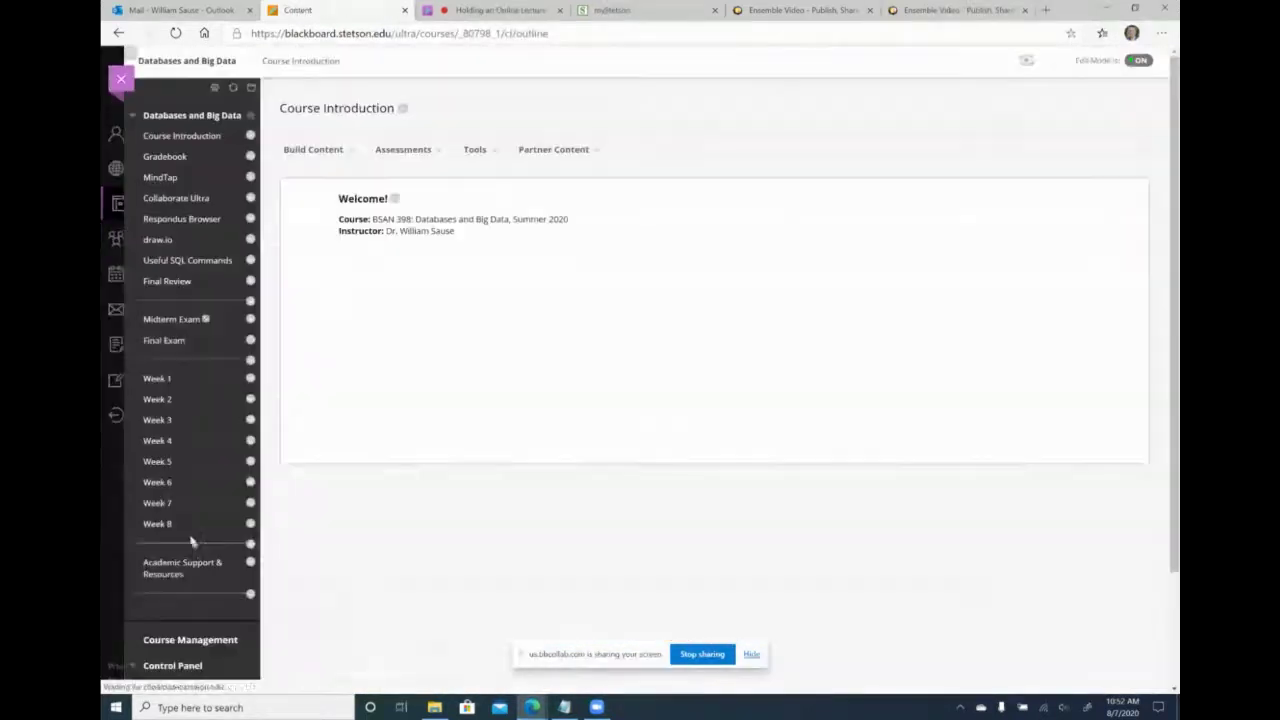
left_click(153, 526)
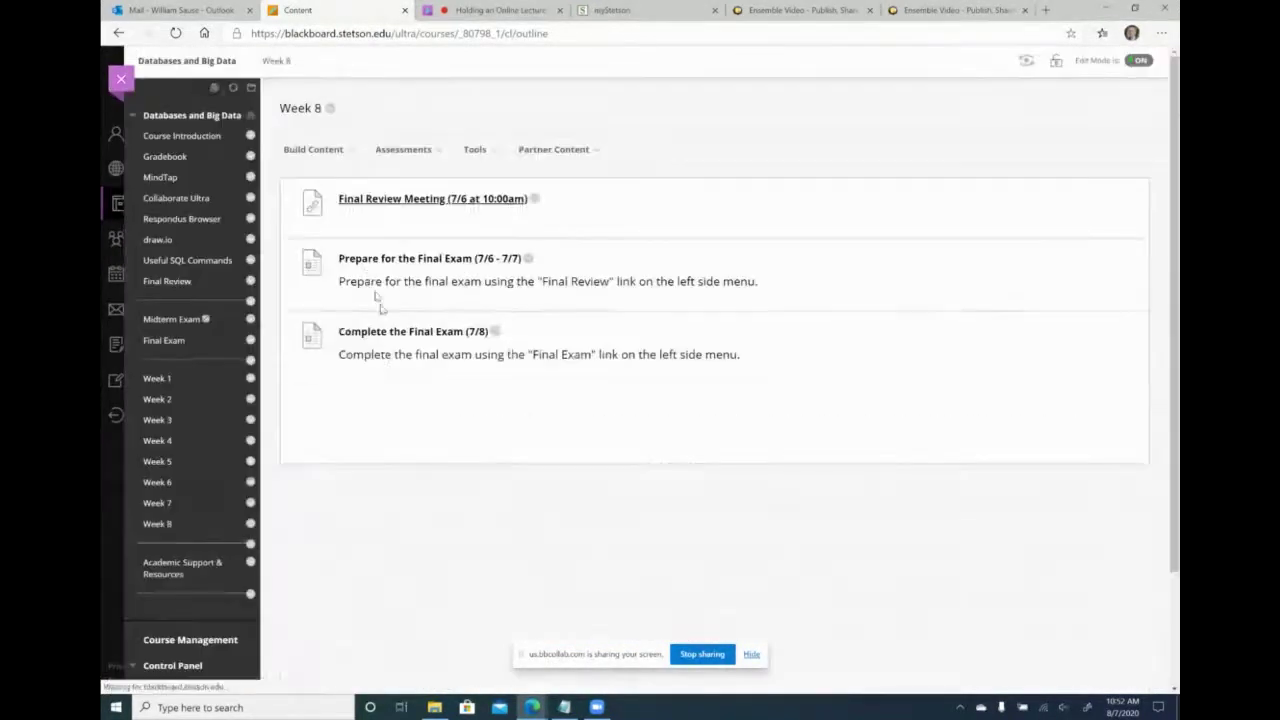
left_click(421, 206)
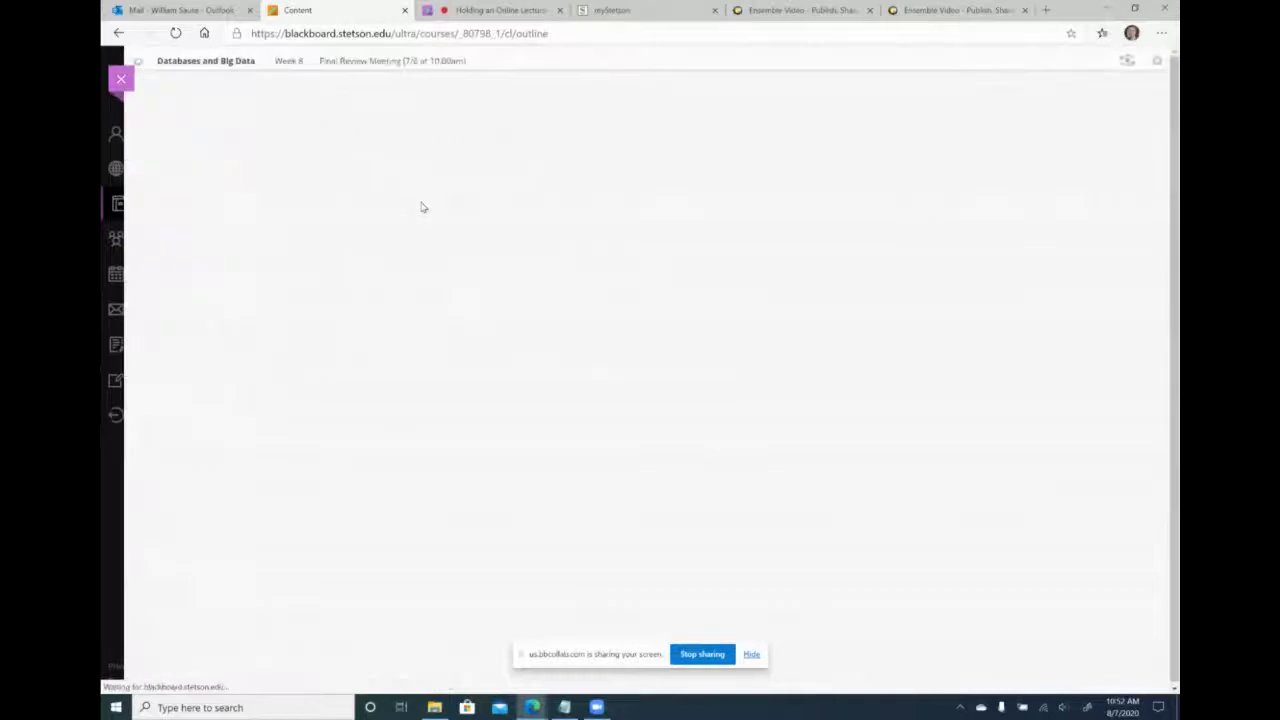
left_click(560, 172)
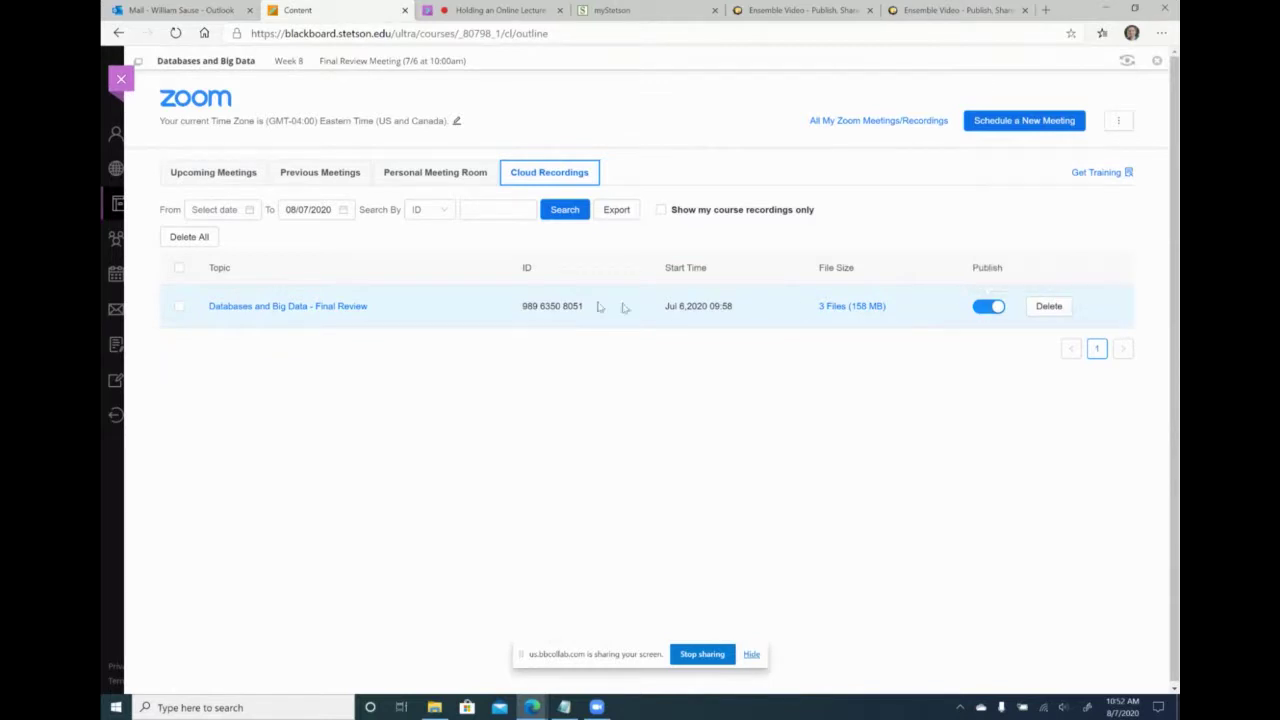
Step: Check the link options of the Databases and Big Data - Final Review recording, and open its recording details with the download and share options
right_click(292, 308)
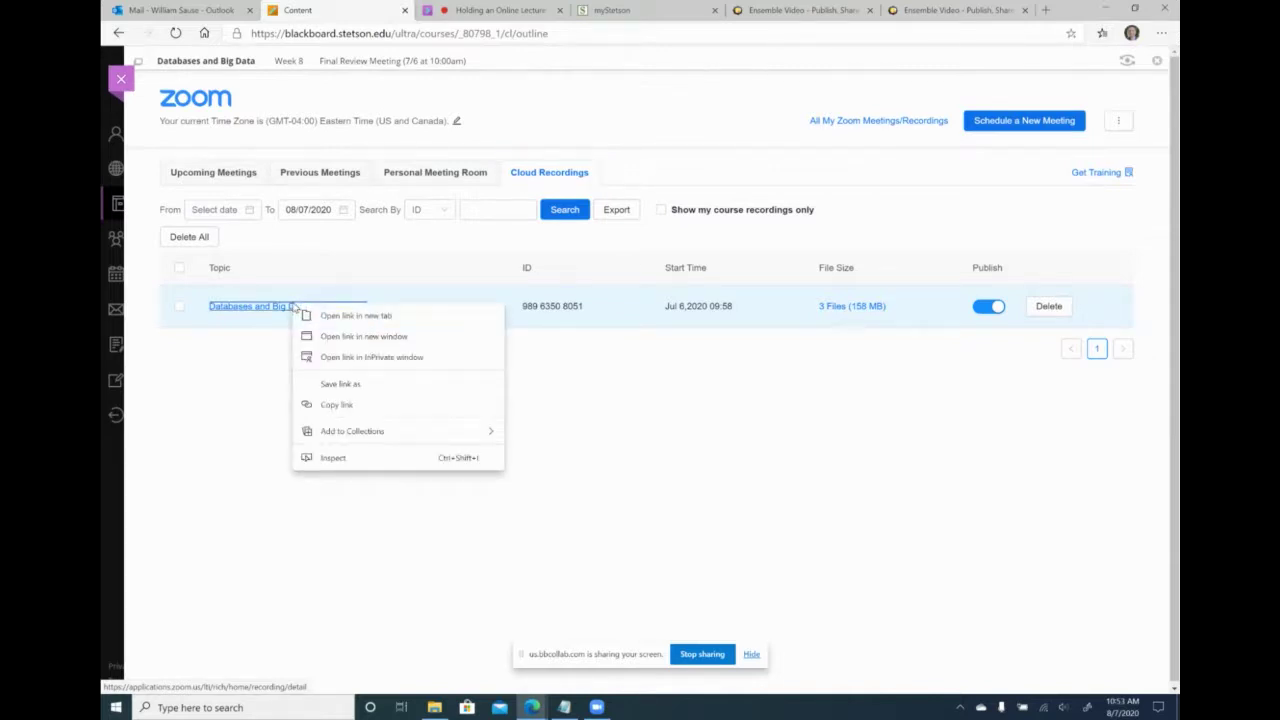
left_click(264, 384)
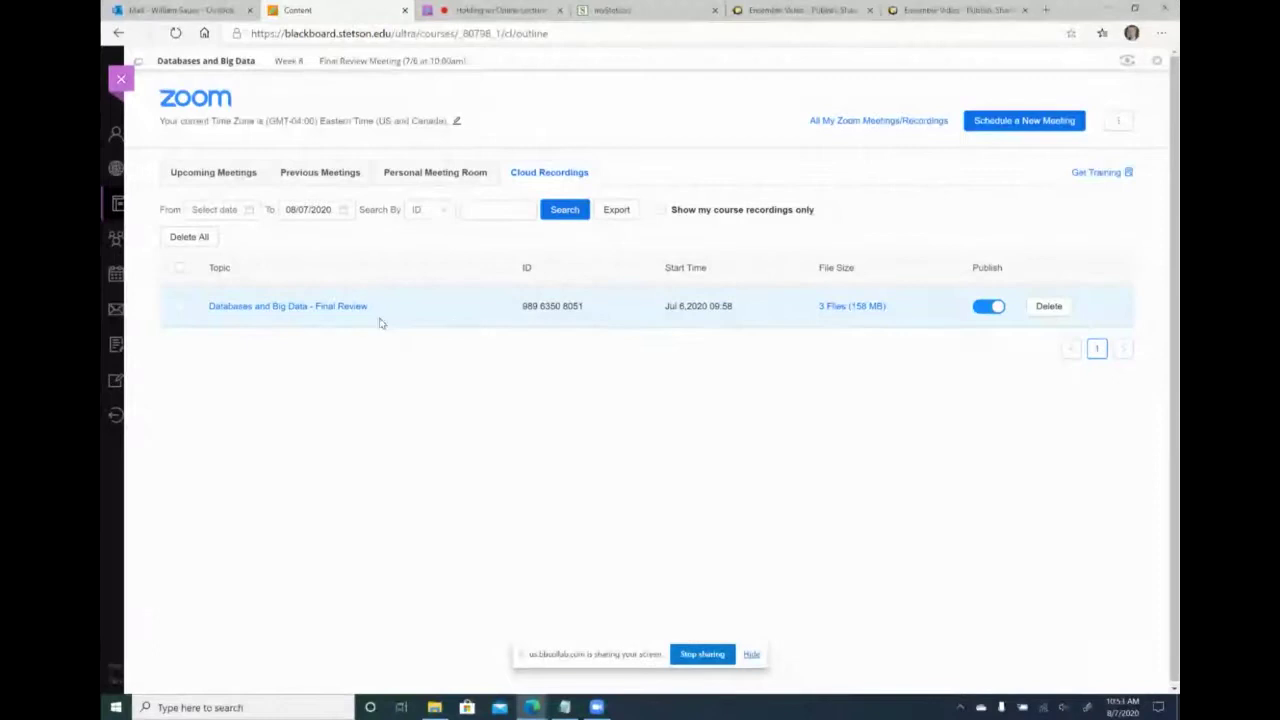
left_click(849, 316)
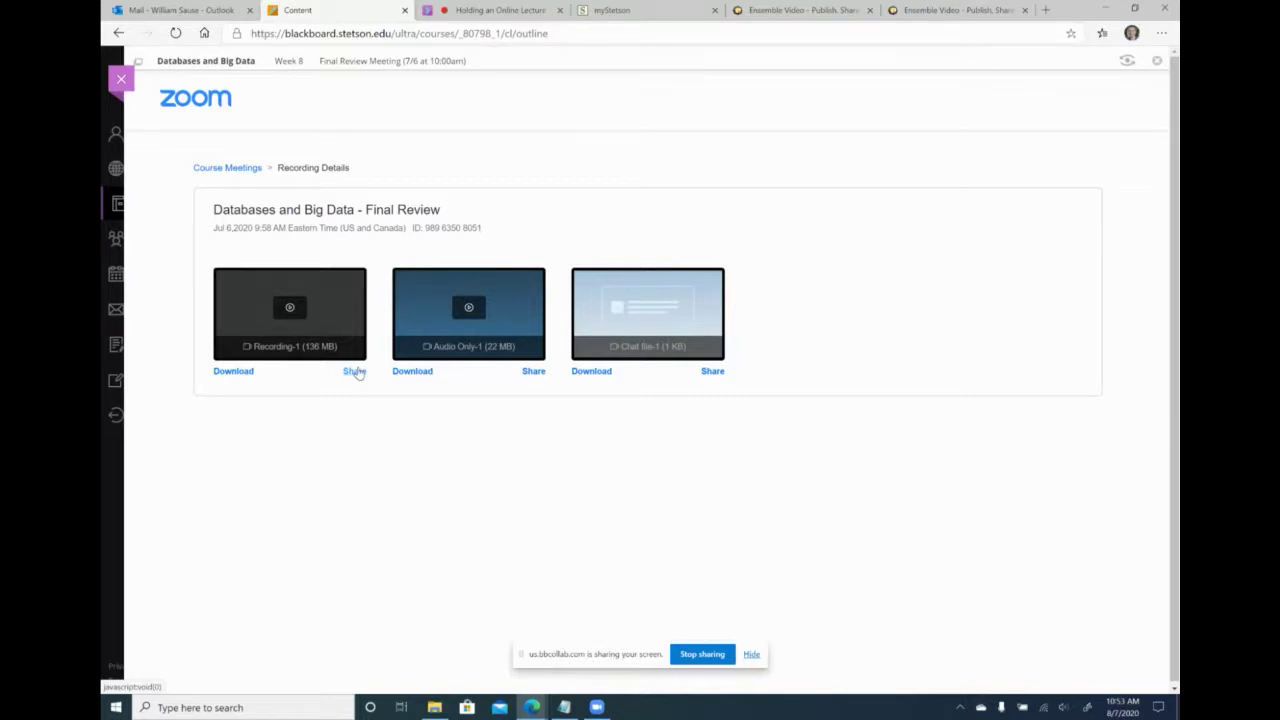
left_click(236, 372)
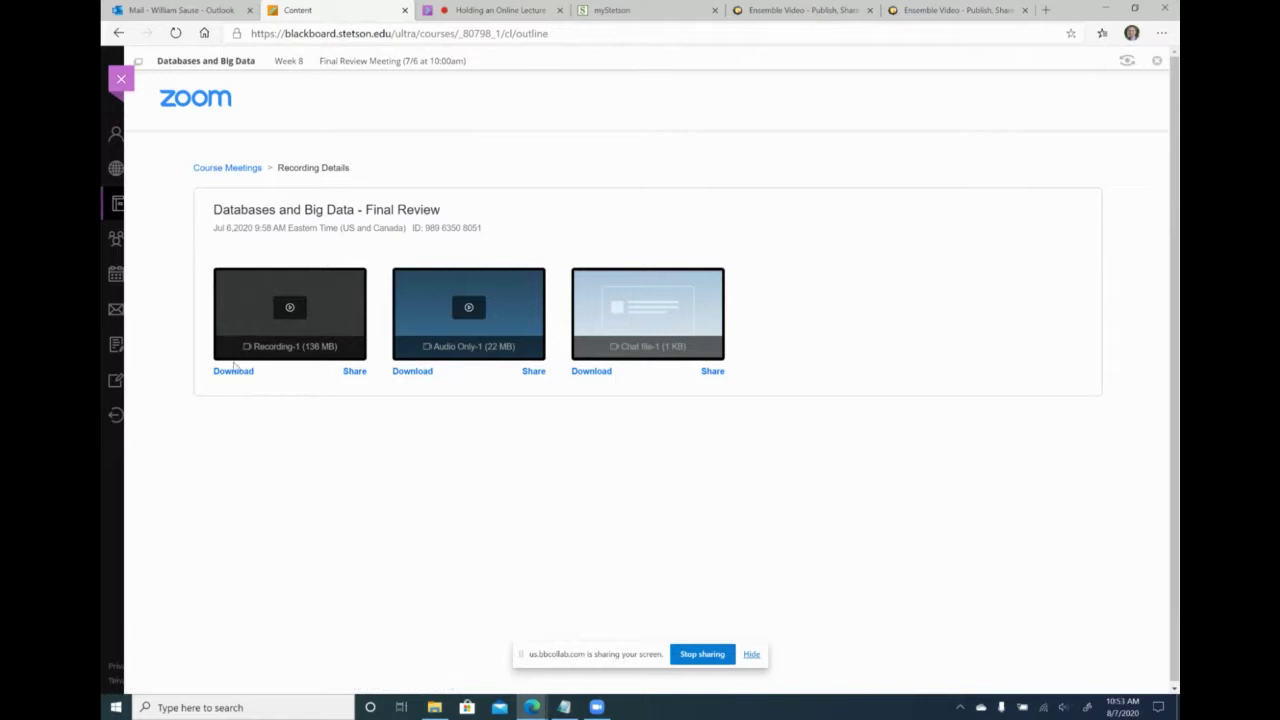
Step: Return to the Collaborate session and review the attendees' chat questions about Zoom downloads and attendance reports
left_click(551, 8)
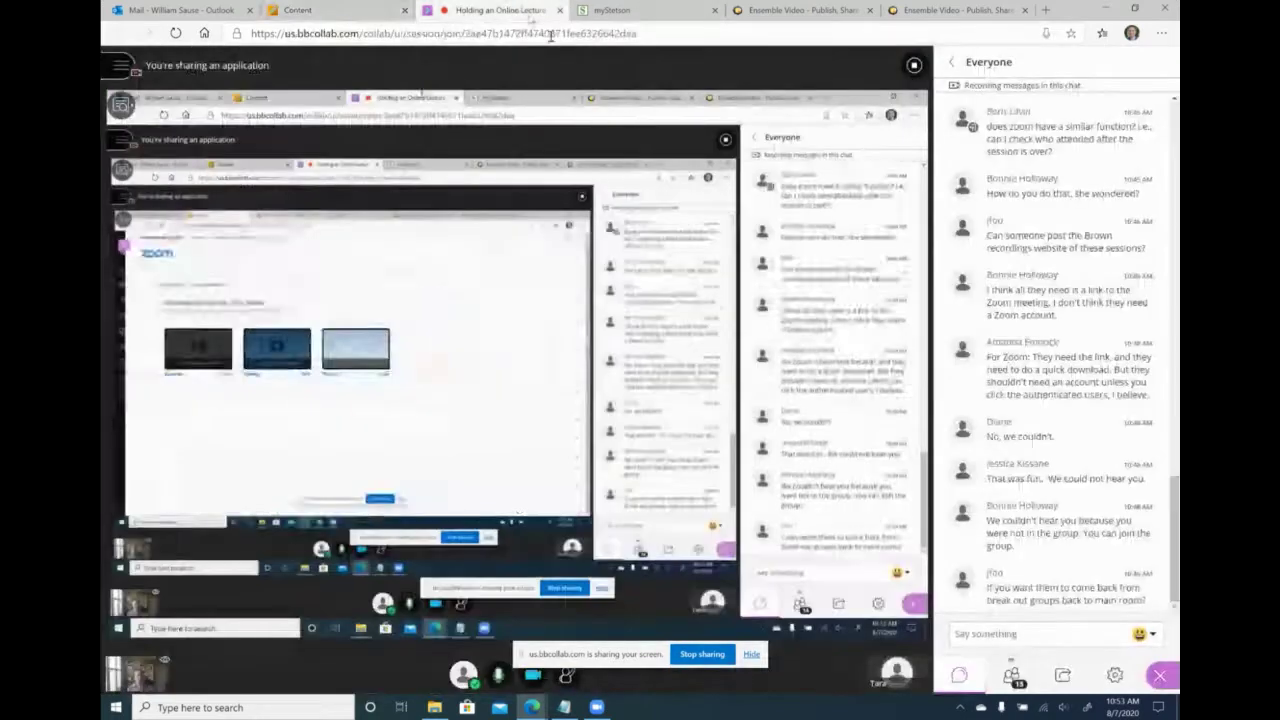
scroll(1066, 483, "up", 5)
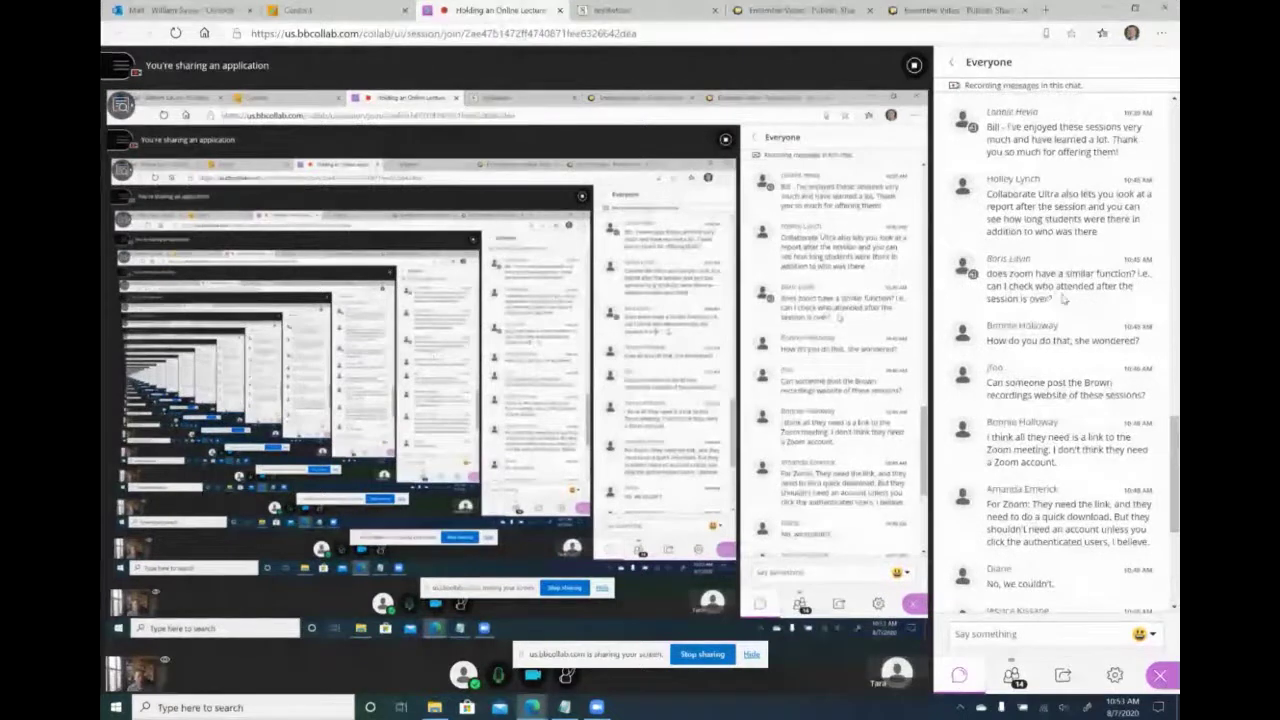
scroll(1063, 298, "up", 1)
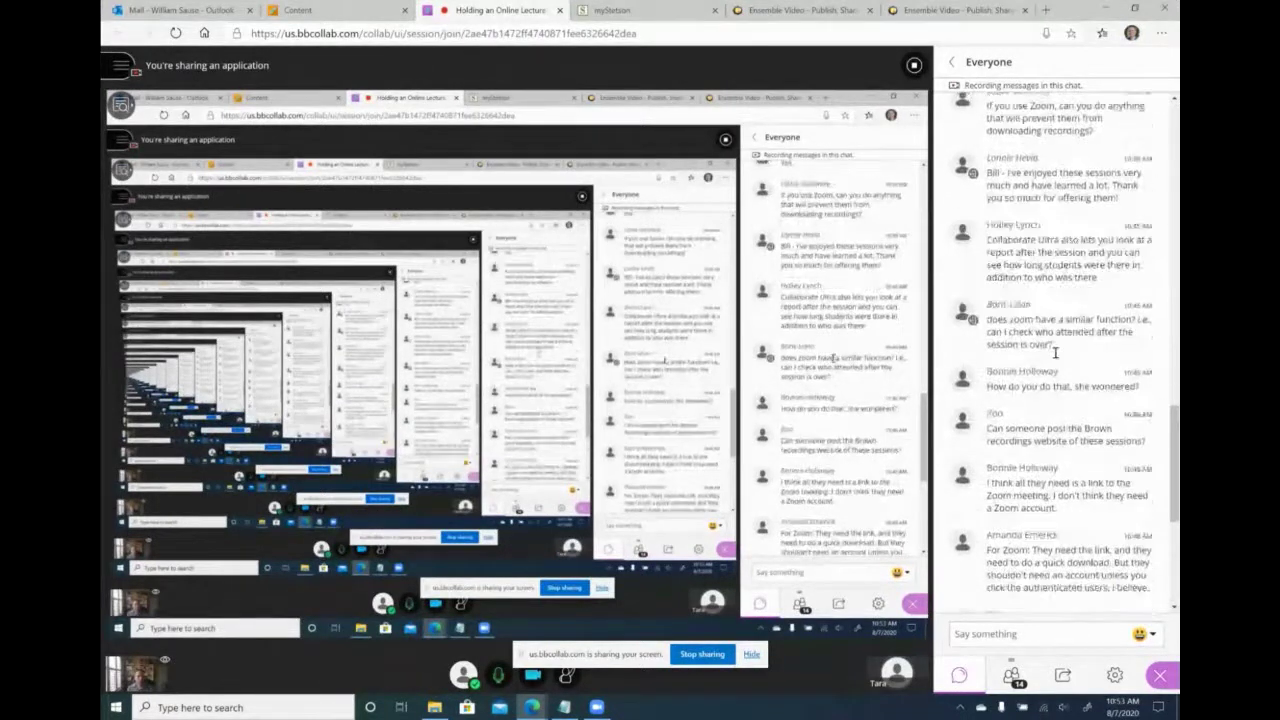
scroll(1063, 290, "down", 1)
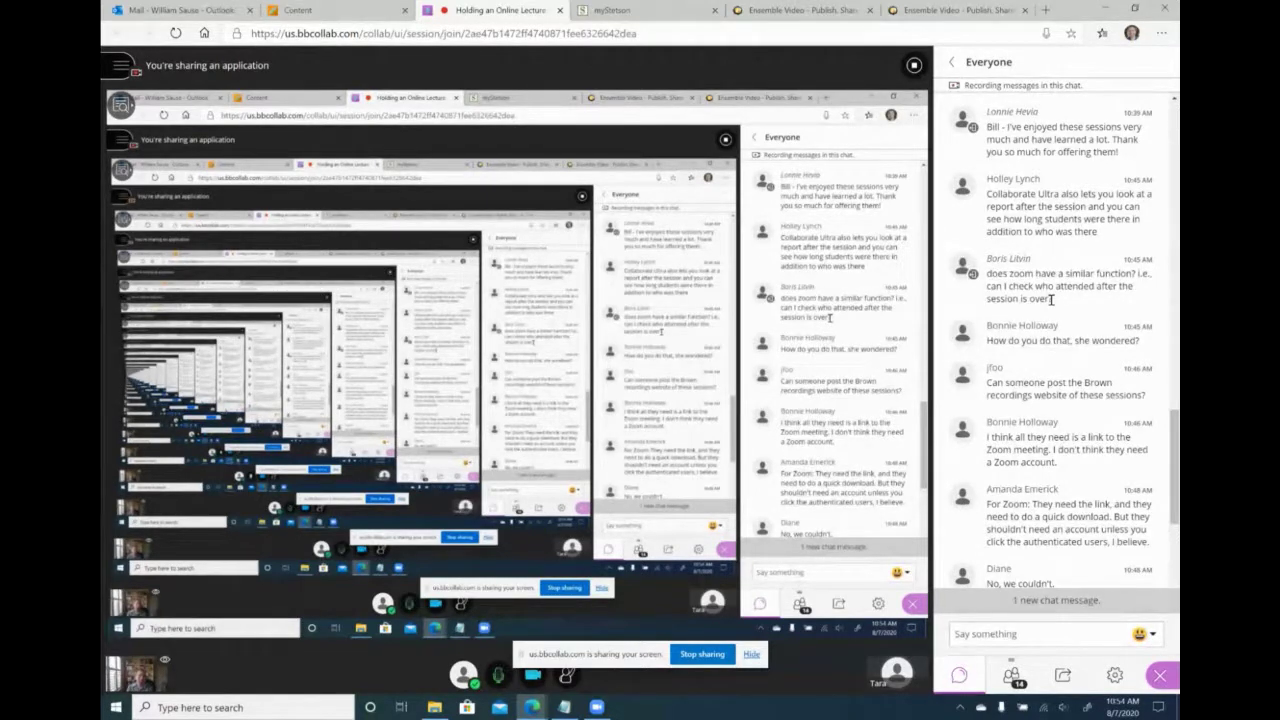
scroll(1054, 340, "down", 1)
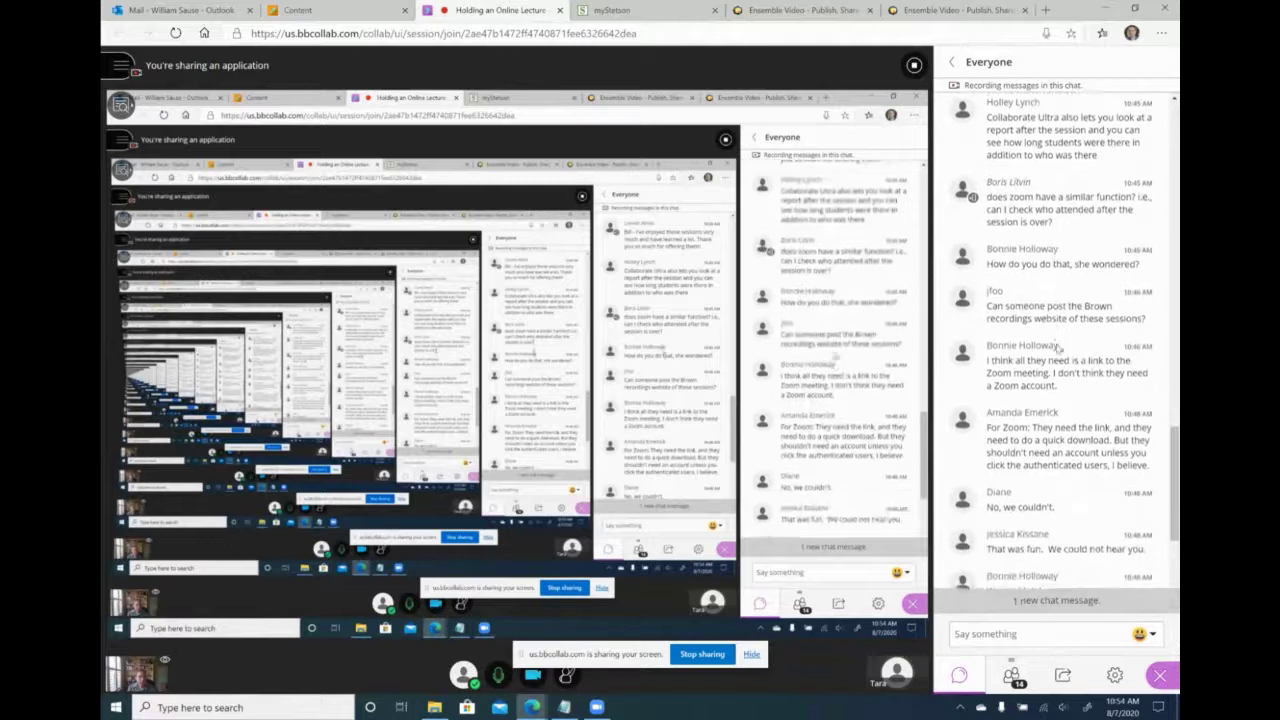
scroll(1056, 343, "up", 1)
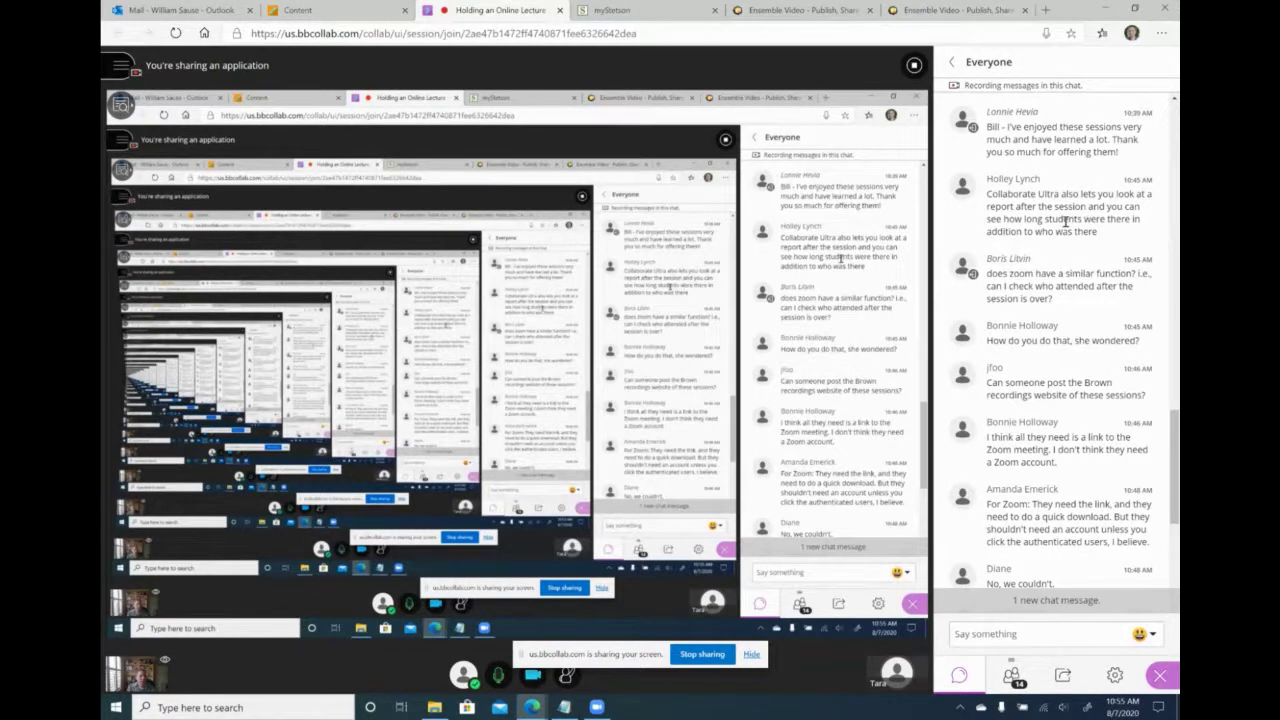
Step: Open the Collaborate Ultra recordings list of the Summer 2020 Databases and Big Data course in Blackboard
left_click(300, 10)
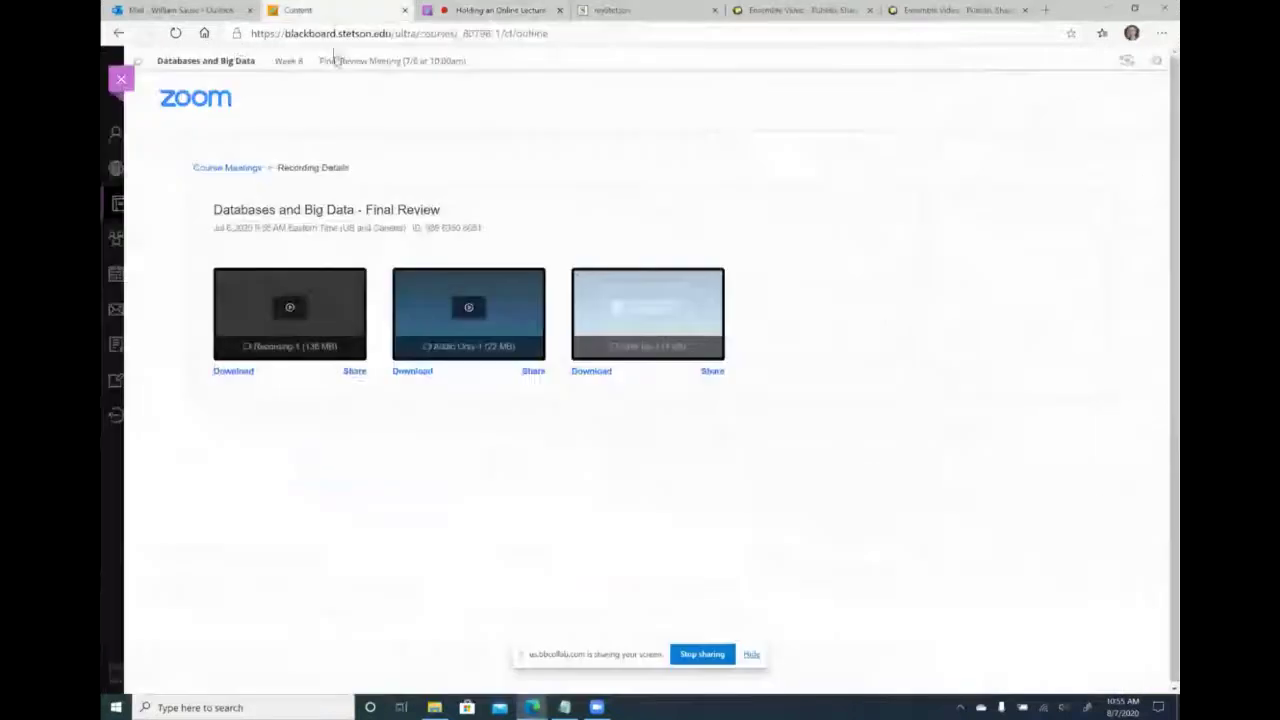
left_click(121, 79)
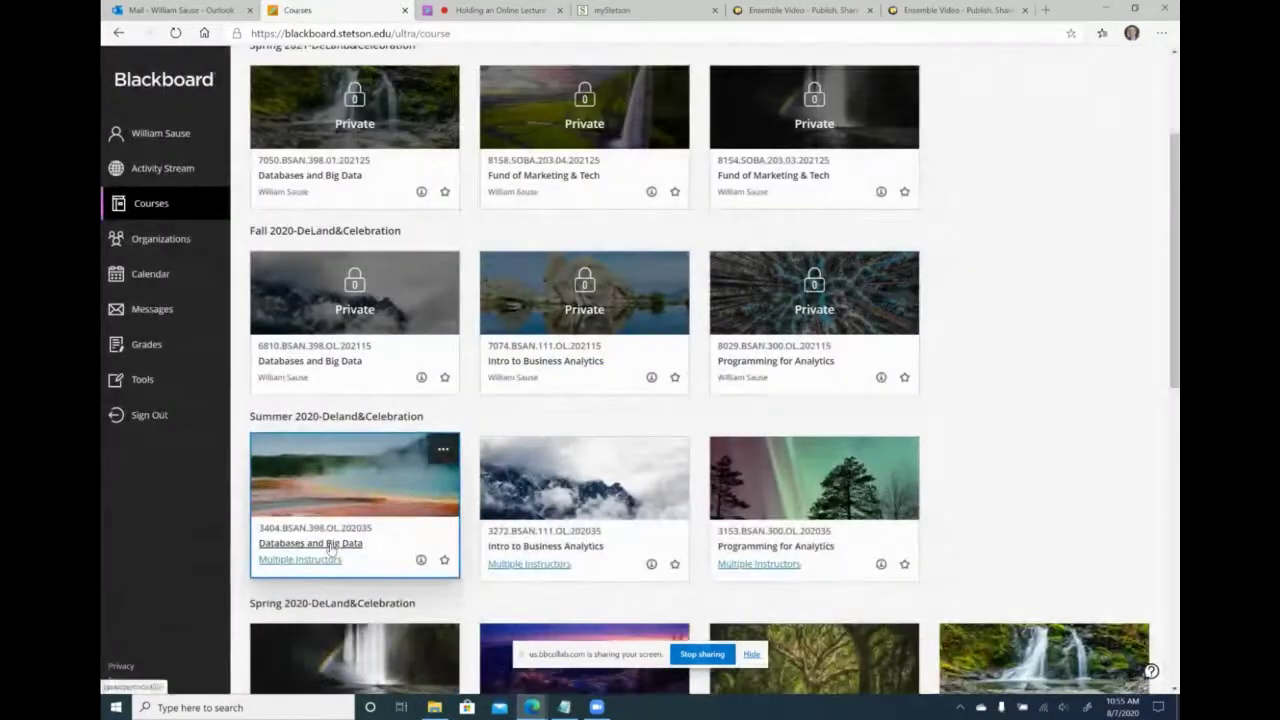
left_click(333, 544)
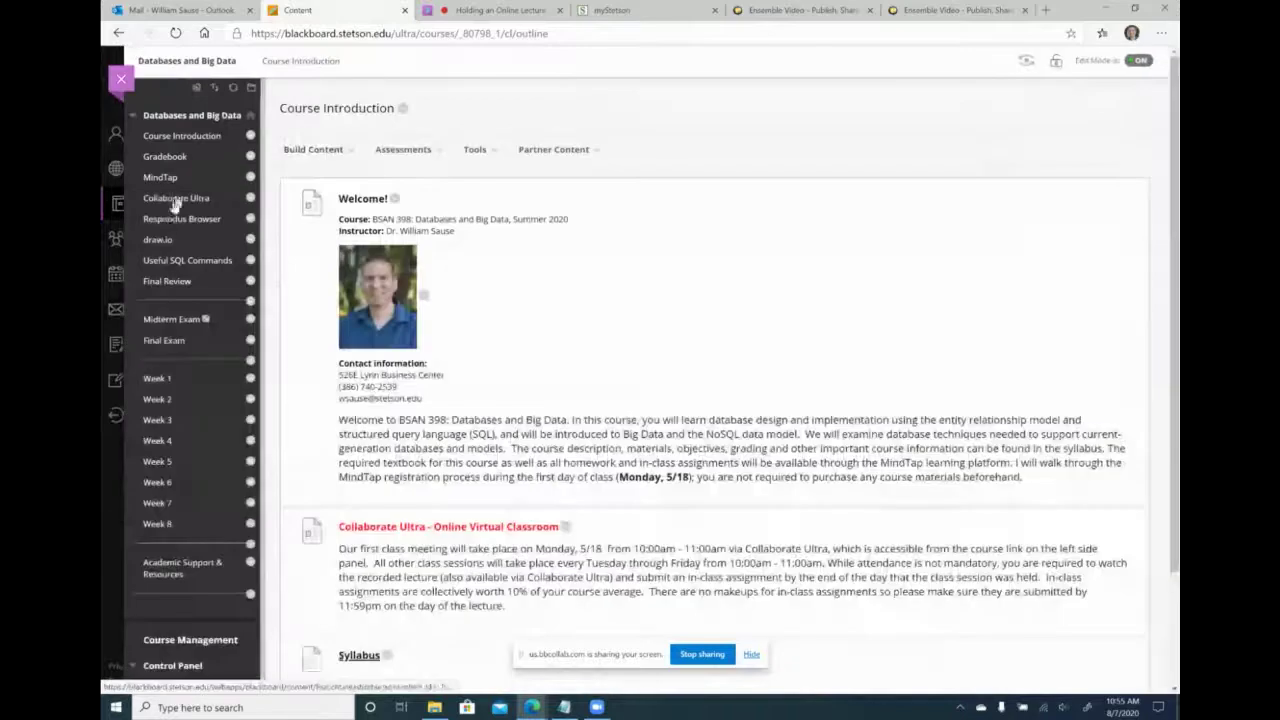
left_click(192, 202)
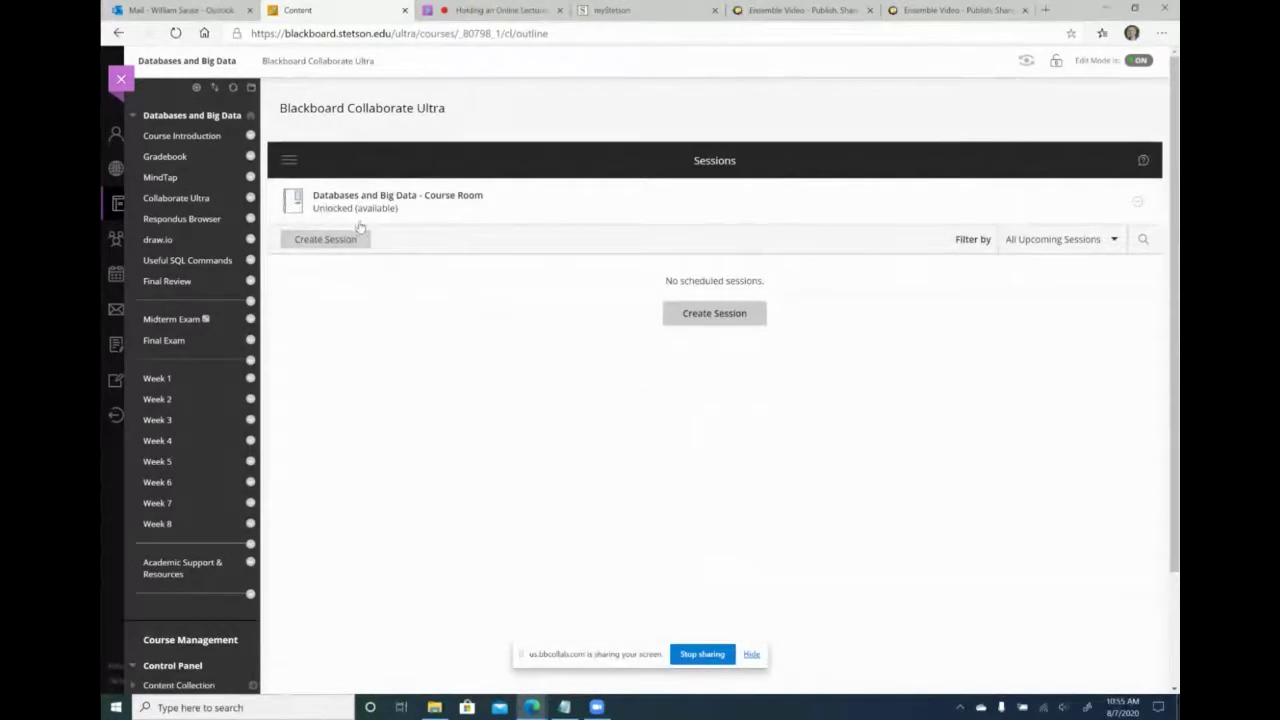
left_click(290, 161)
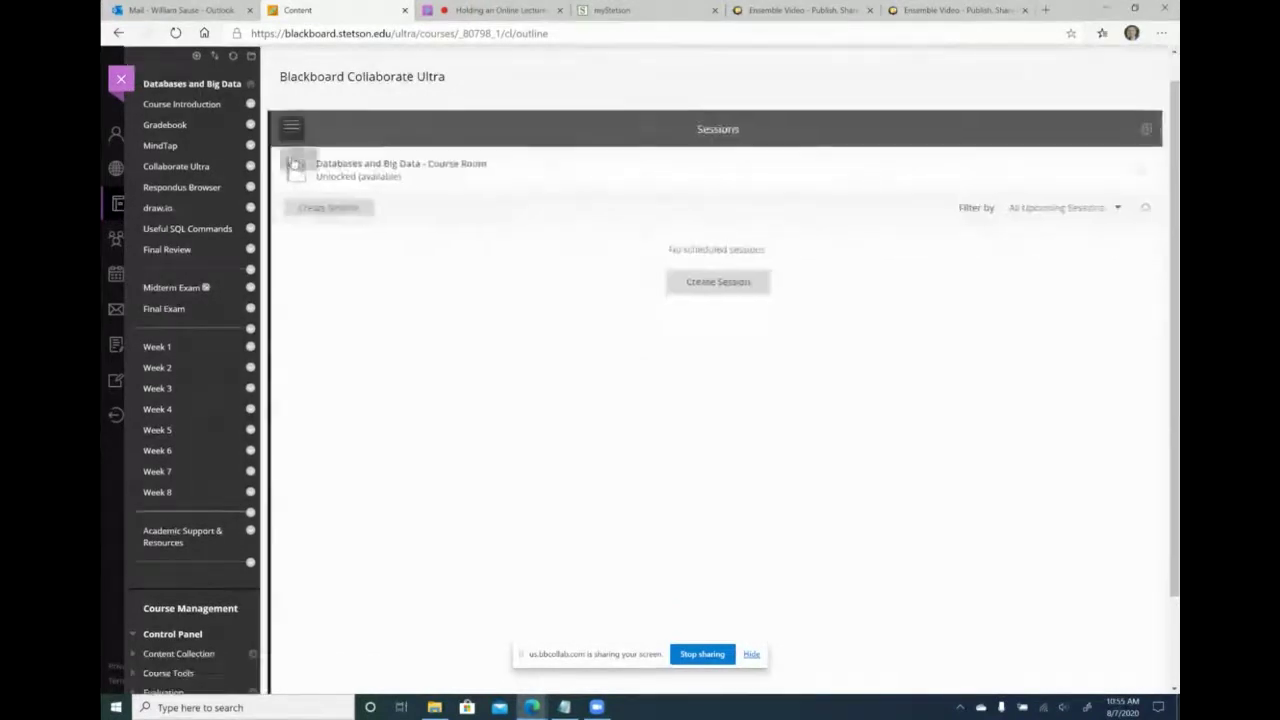
left_click(330, 228)
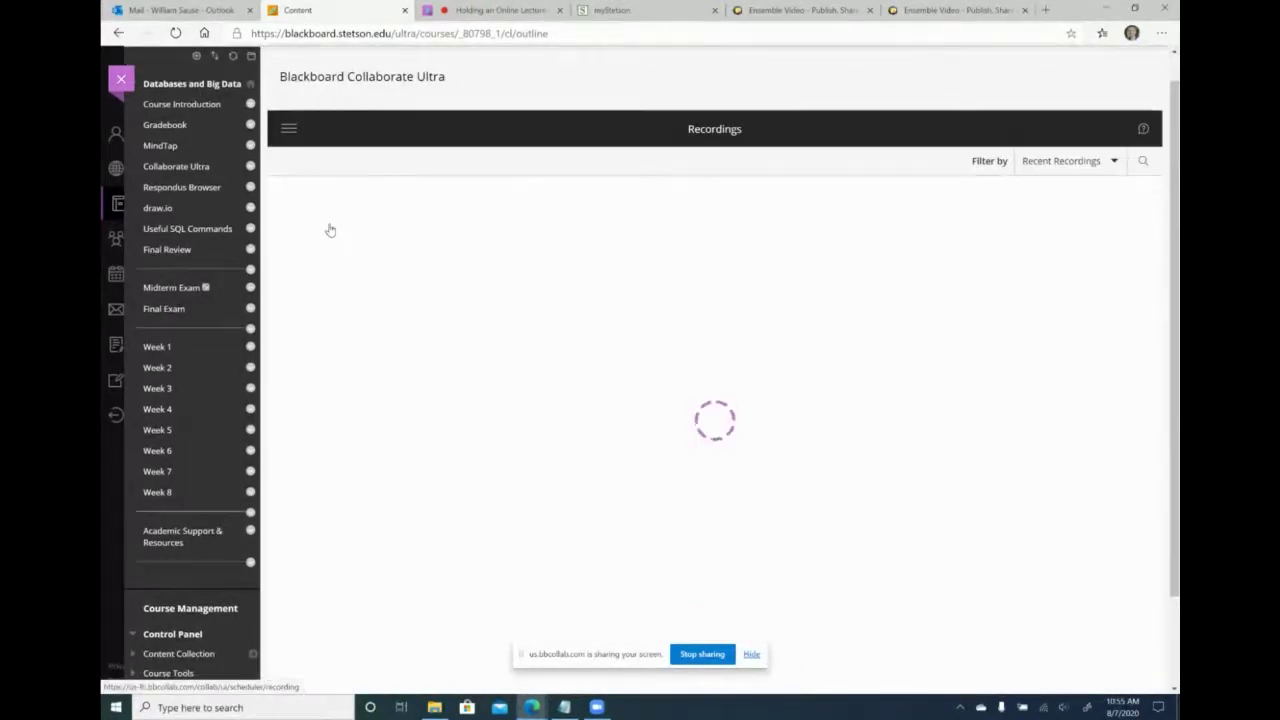
Step: Filter the recordings by a date range starting 4/1/20, and show the available options for the Appendix P Lecture 2 recording
left_click(1078, 168)
left_click(1020, 220)
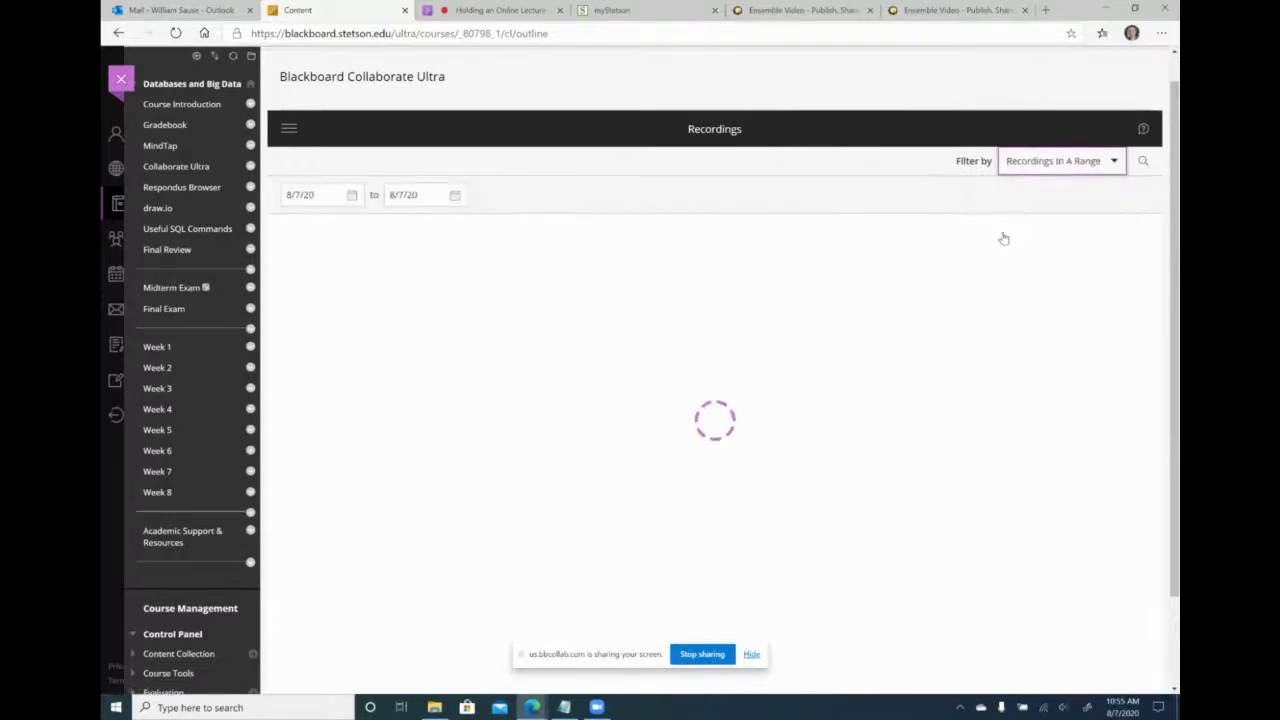
left_click(350, 195)
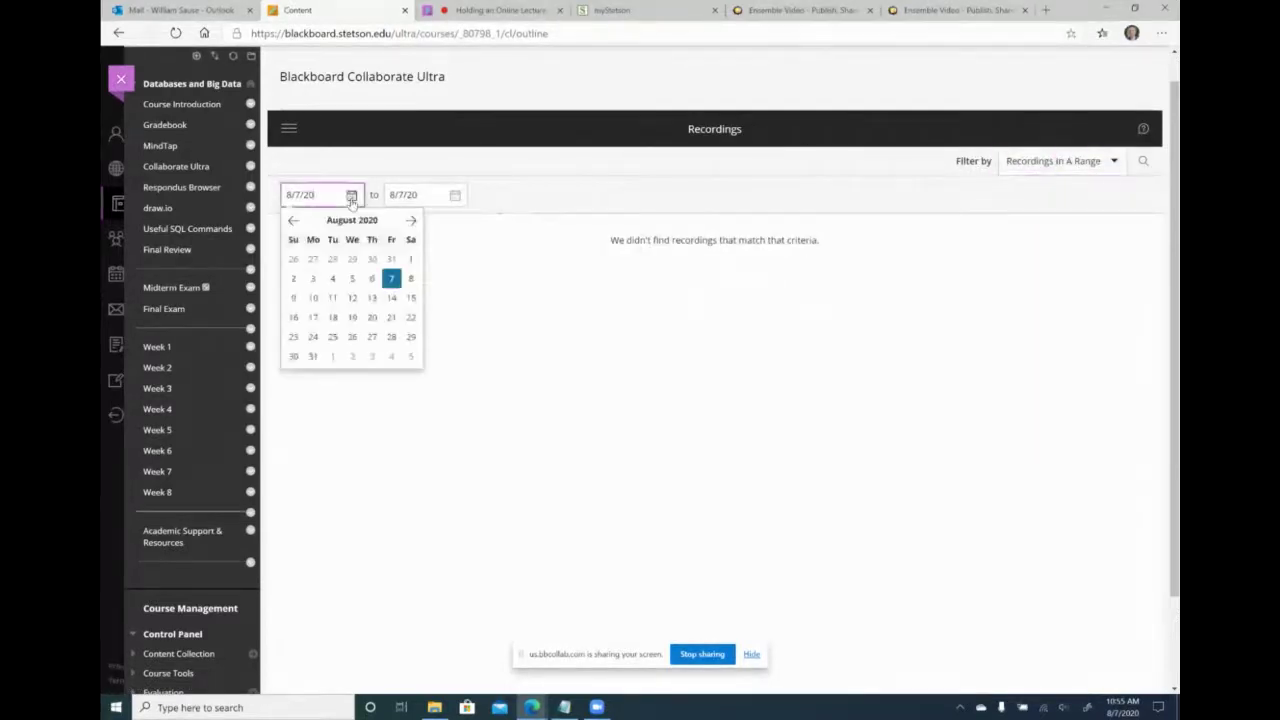
left_click(296, 221)
left_click(296, 221)
left_click(296, 221)
left_click(296, 221)
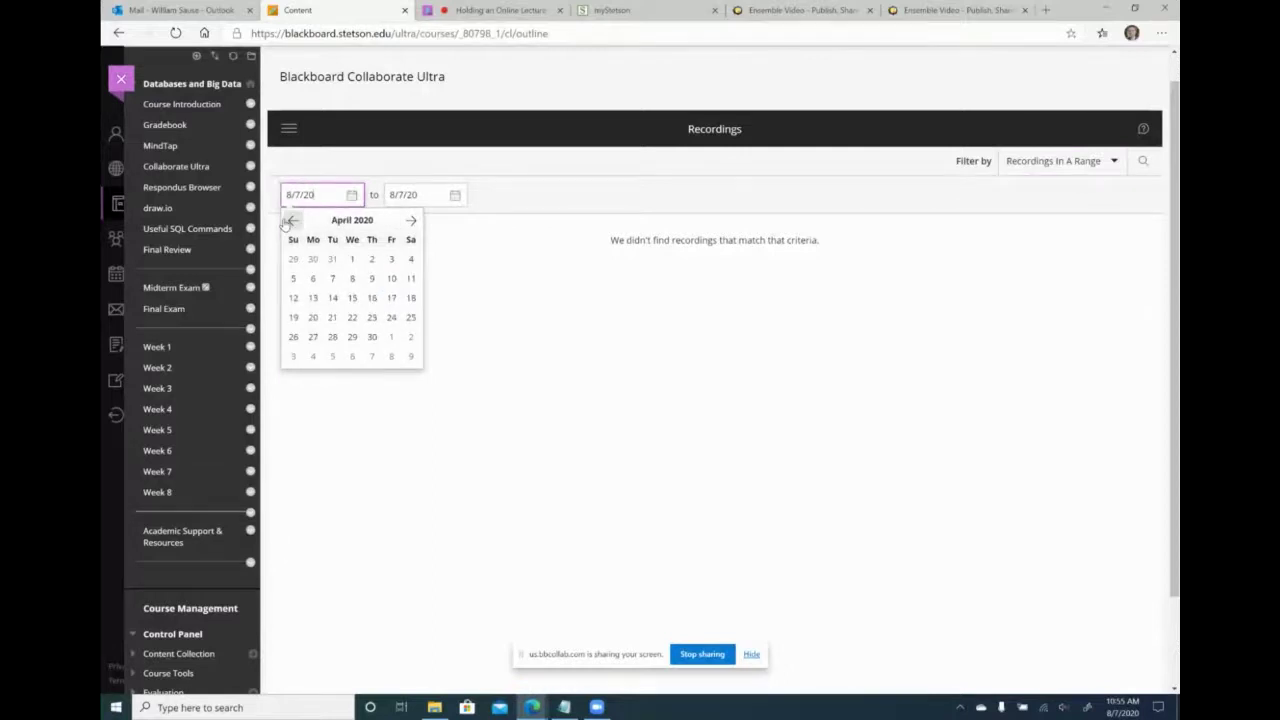
left_click(352, 261)
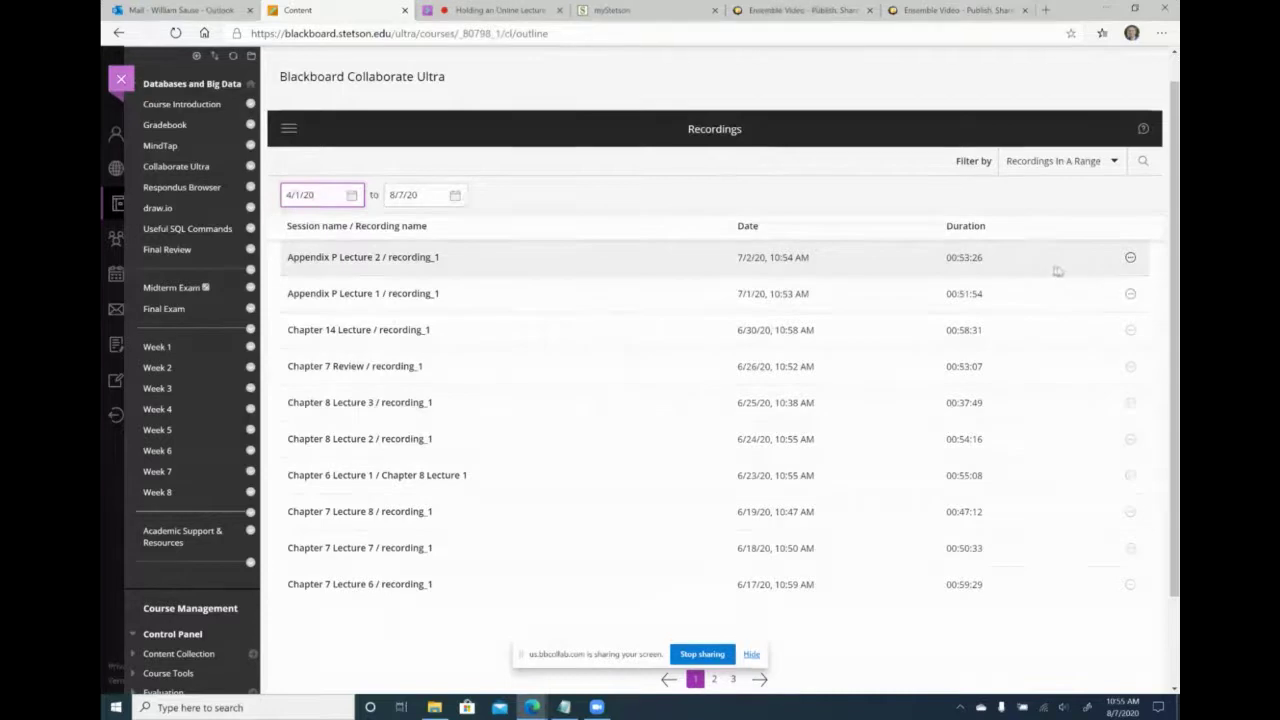
left_click(1131, 259)
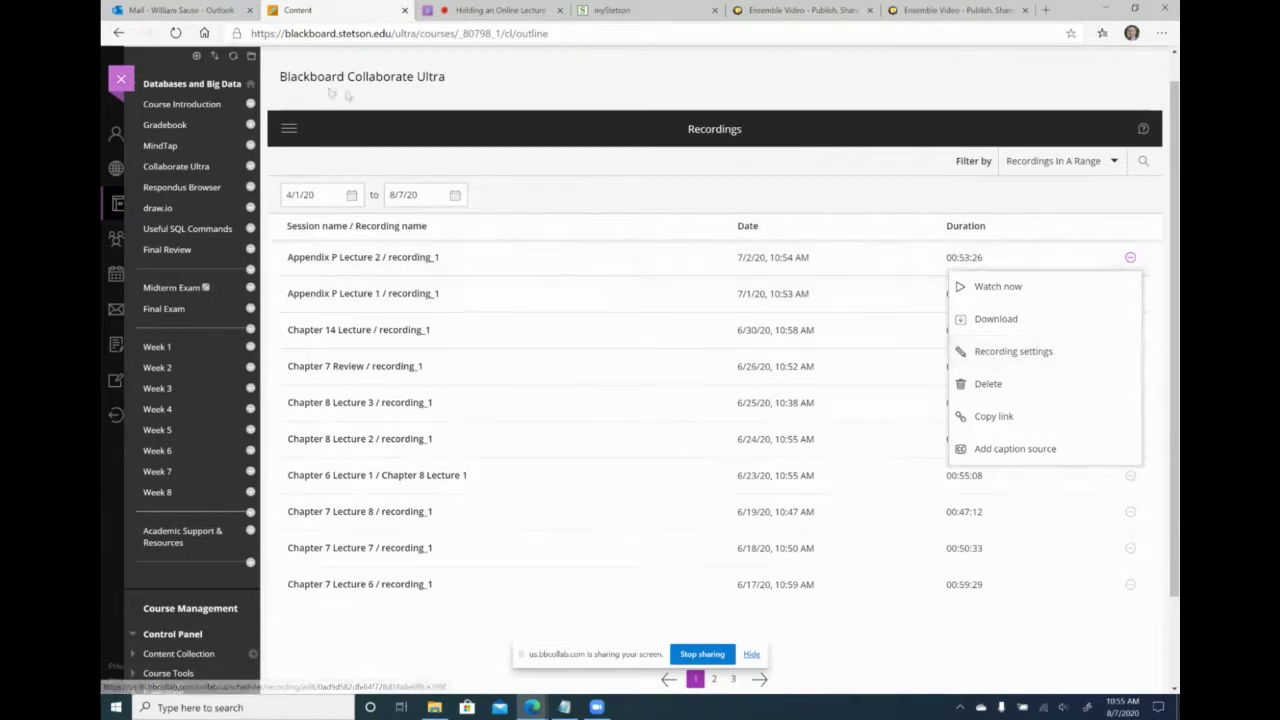
Step: Switch from the recordings to the Collaborate Ultra sessions and list all previous sessions
left_click(289, 128)
left_click(312, 198)
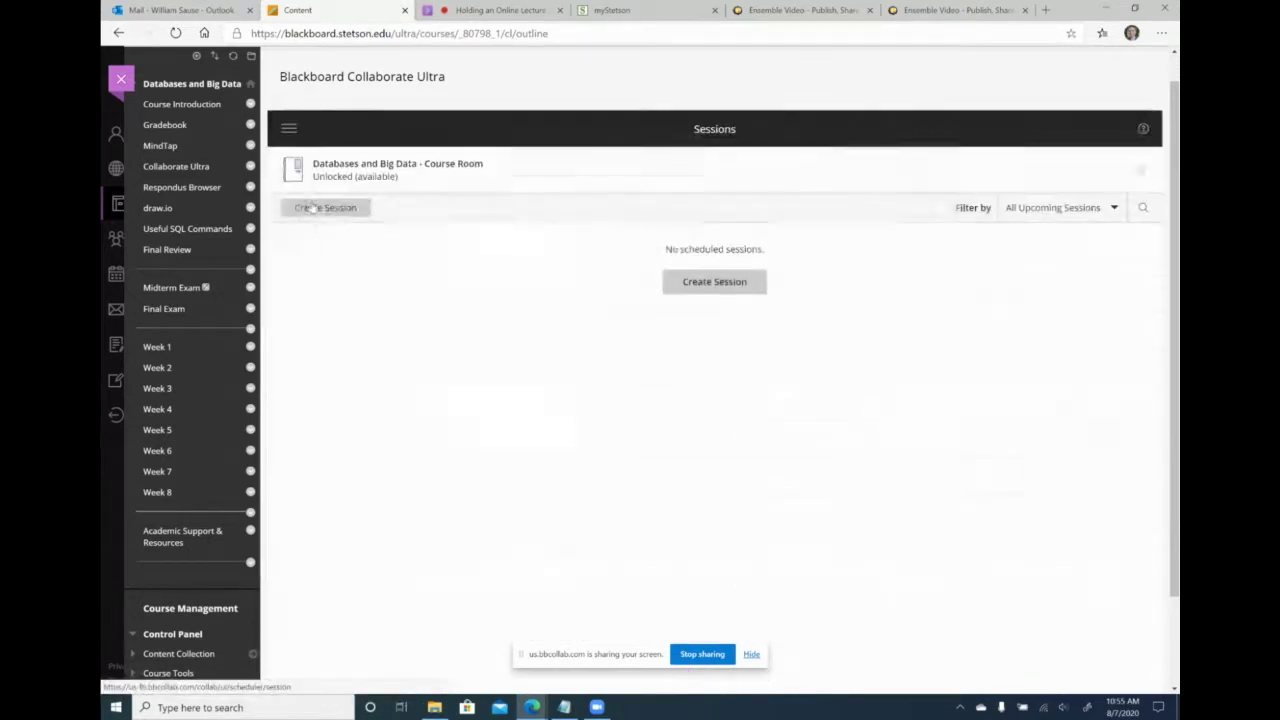
left_click(1088, 212)
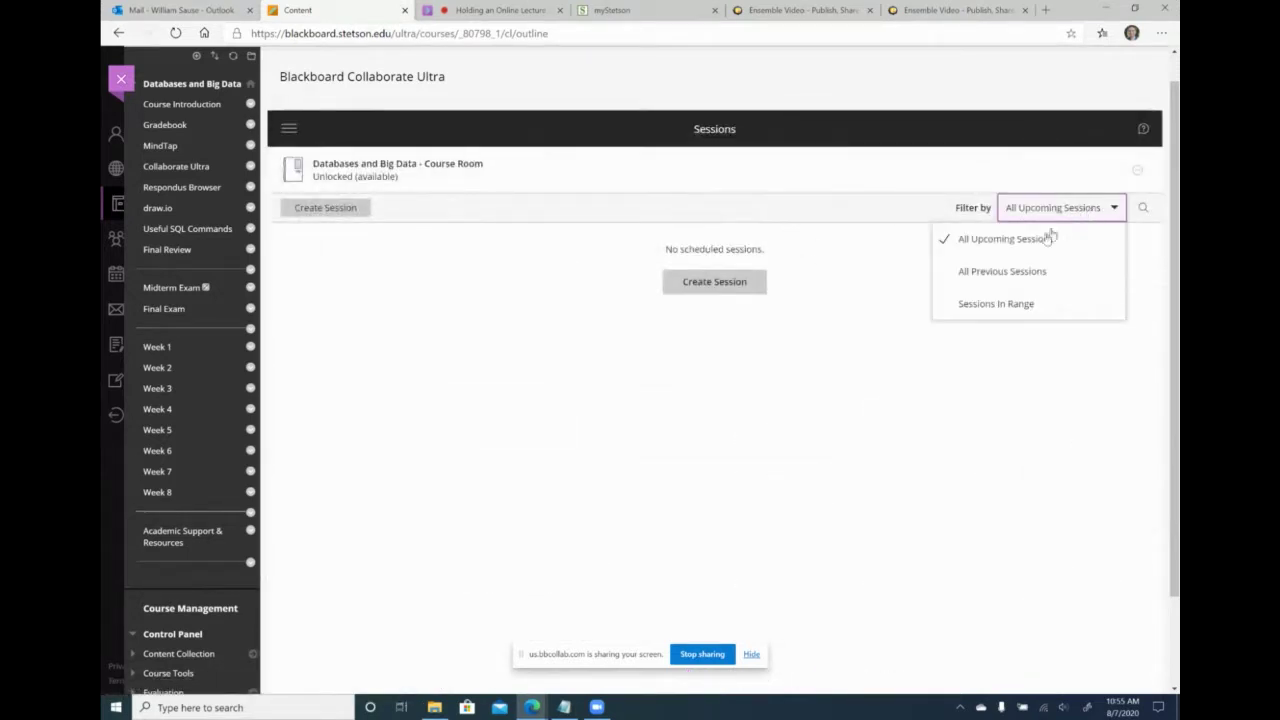
left_click(1006, 280)
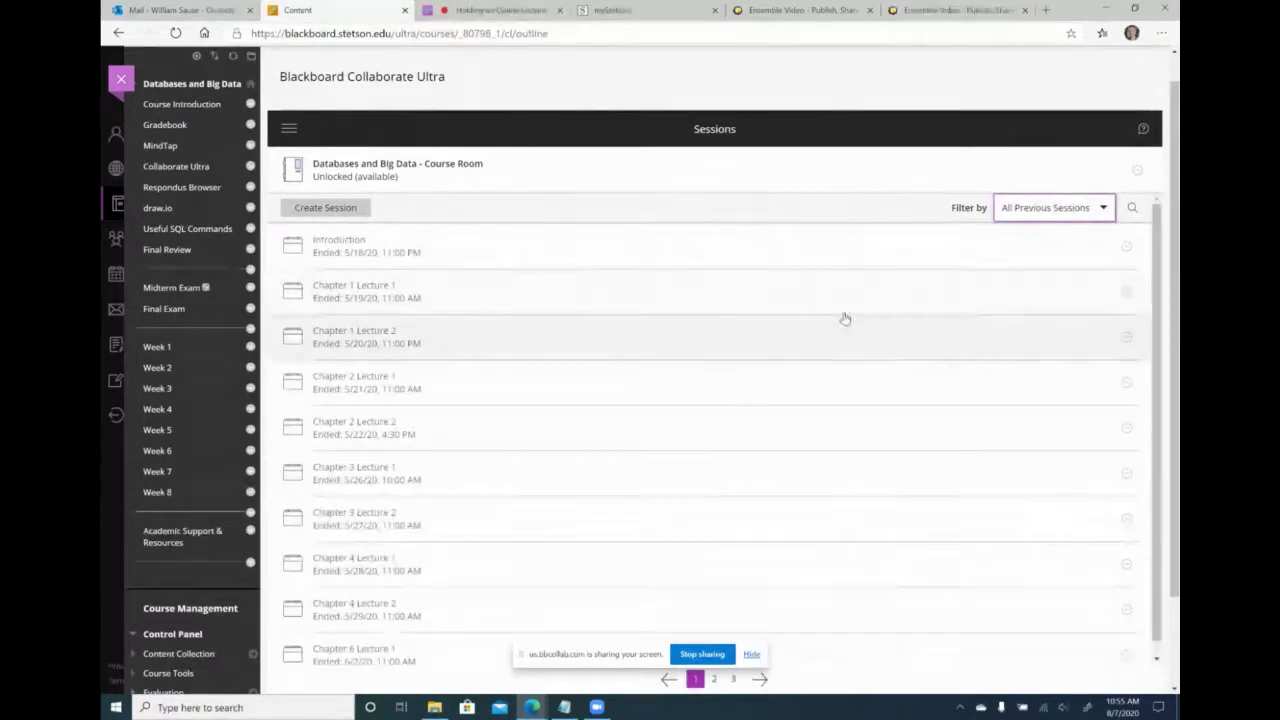
Step: Open the attendance report of the previous Chapter 1 Lecture 1 session
left_click(1127, 293)
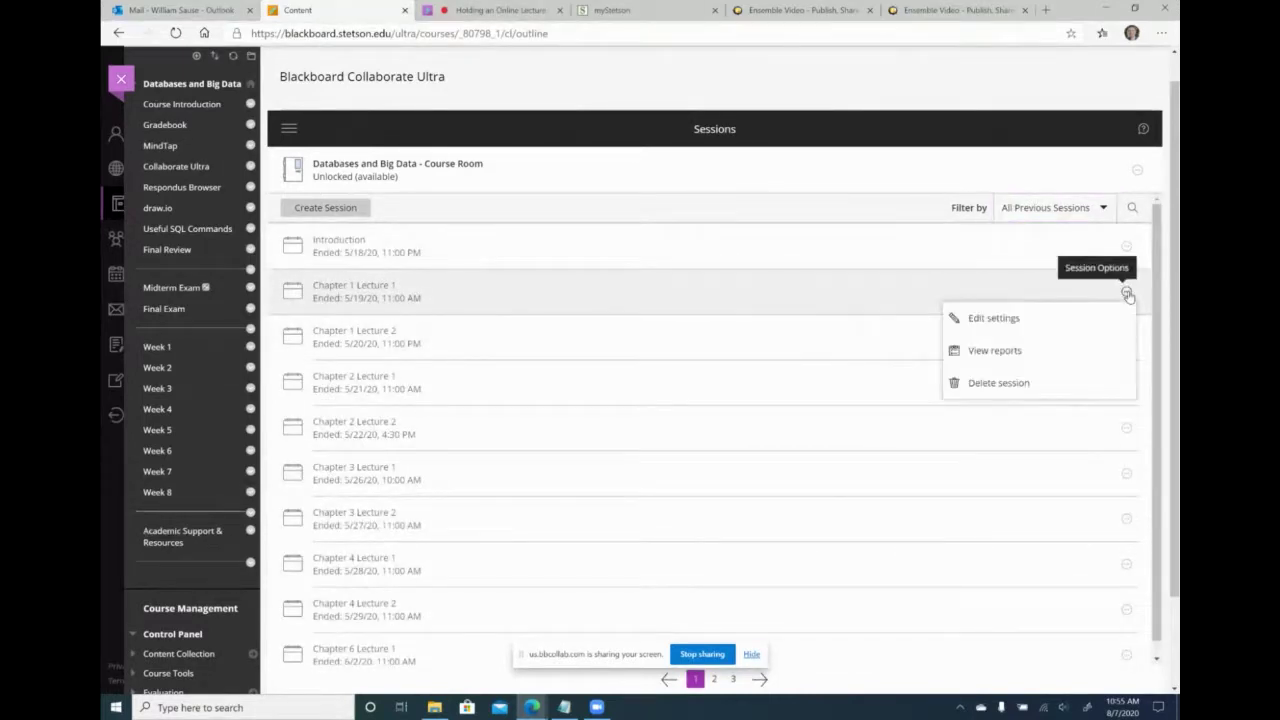
left_click(995, 351)
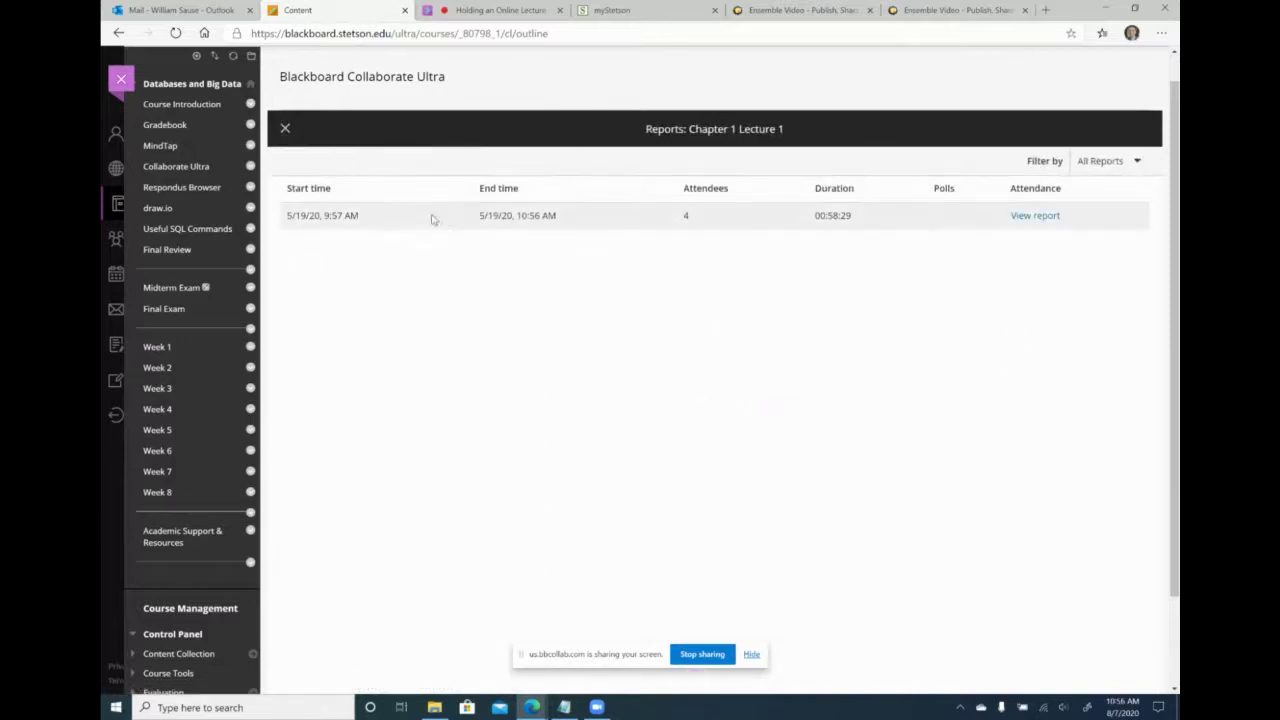
left_click(1025, 216)
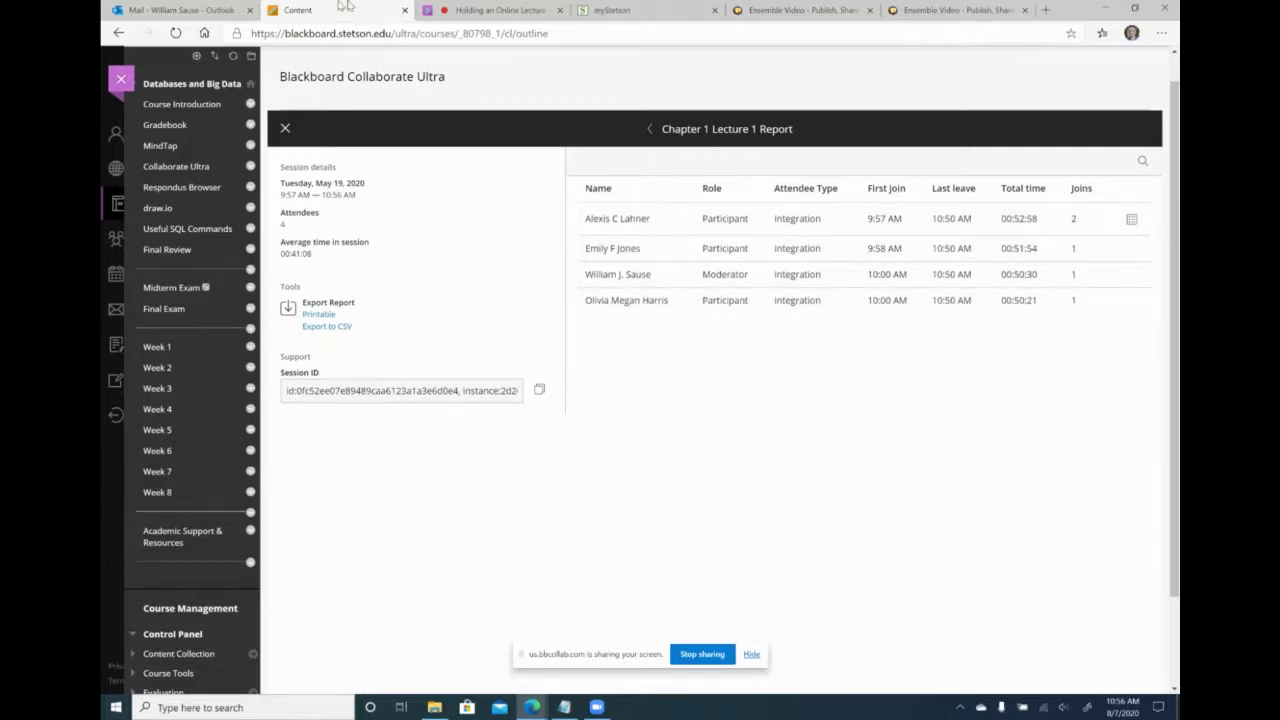
Step: Return to the Collaborate session and read through the chat for unanswered questions, down to the newest messages
left_click(480, 9)
scroll(1097, 256, "up", 3)
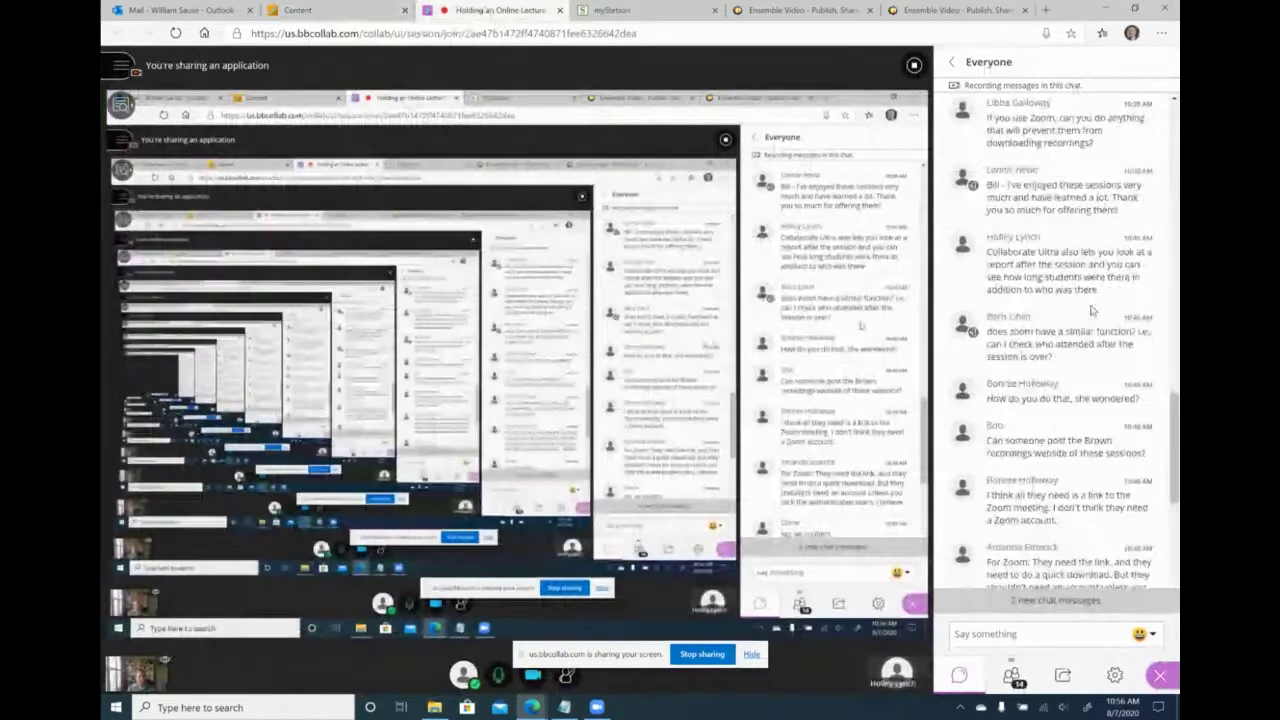
scroll(1097, 256, "up", 4)
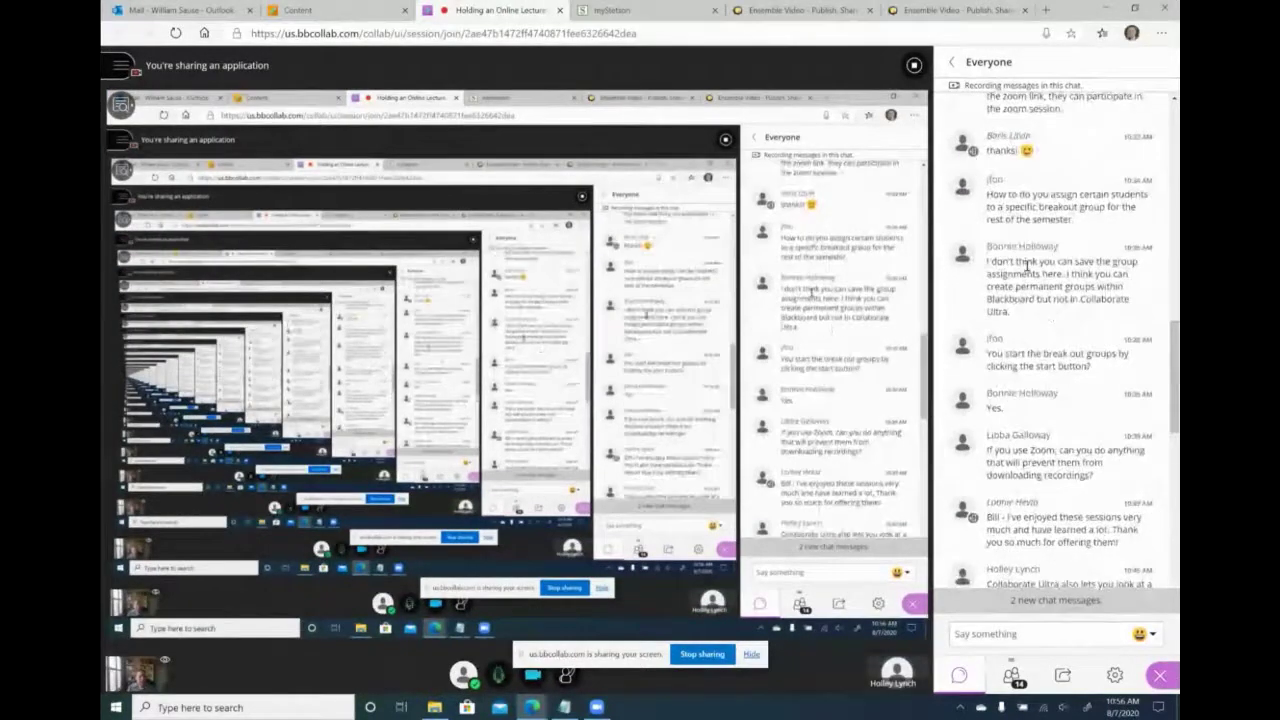
scroll(1046, 290, "down", 2)
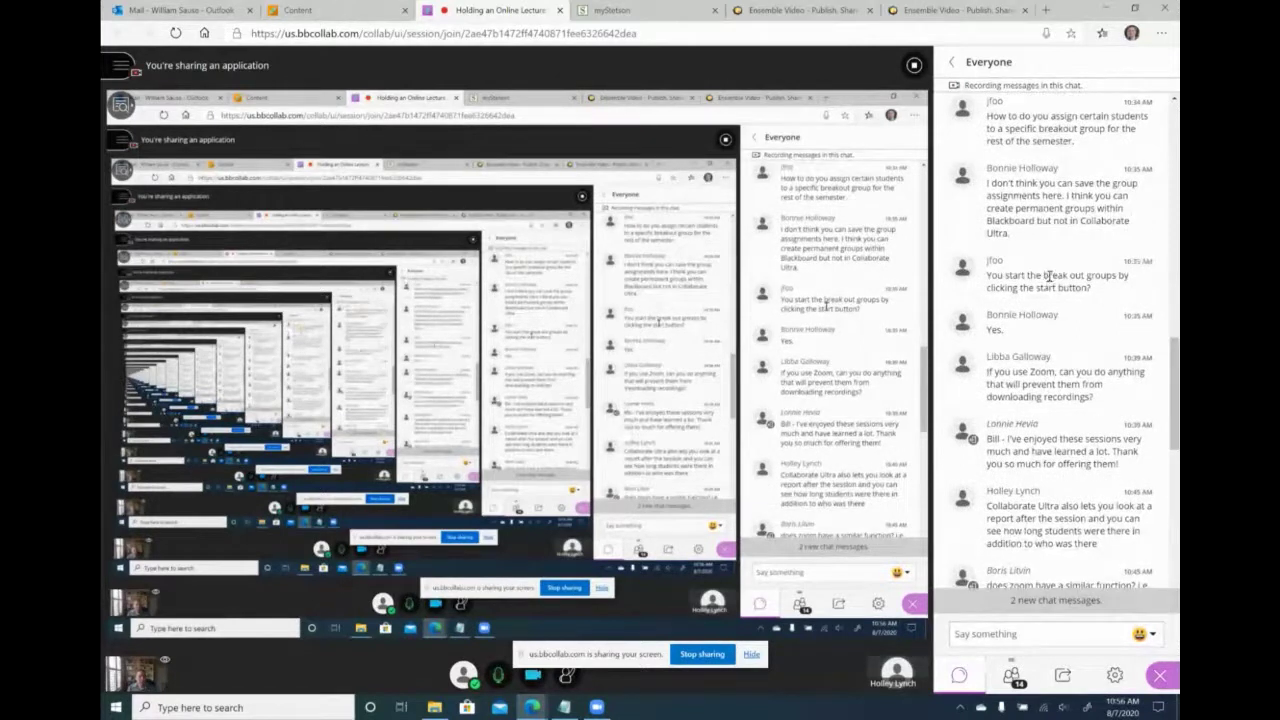
scroll(1050, 290, "down", 2)
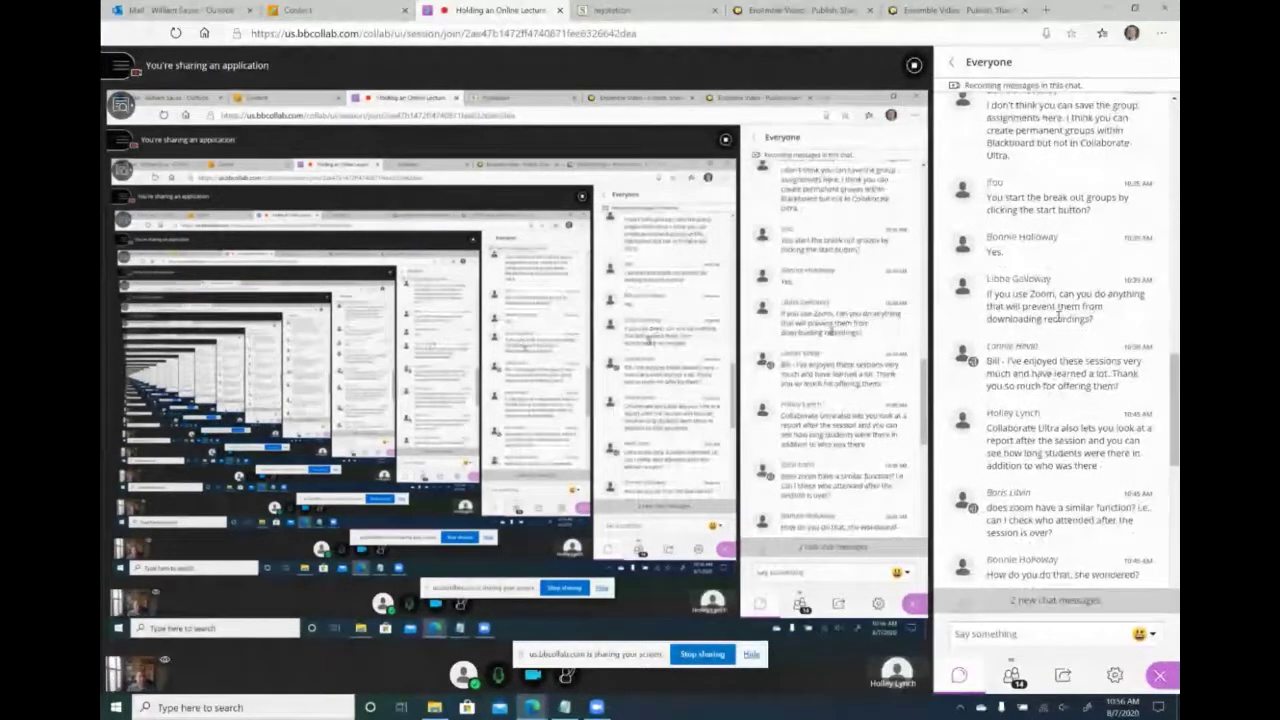
scroll(1057, 318, "down", 2)
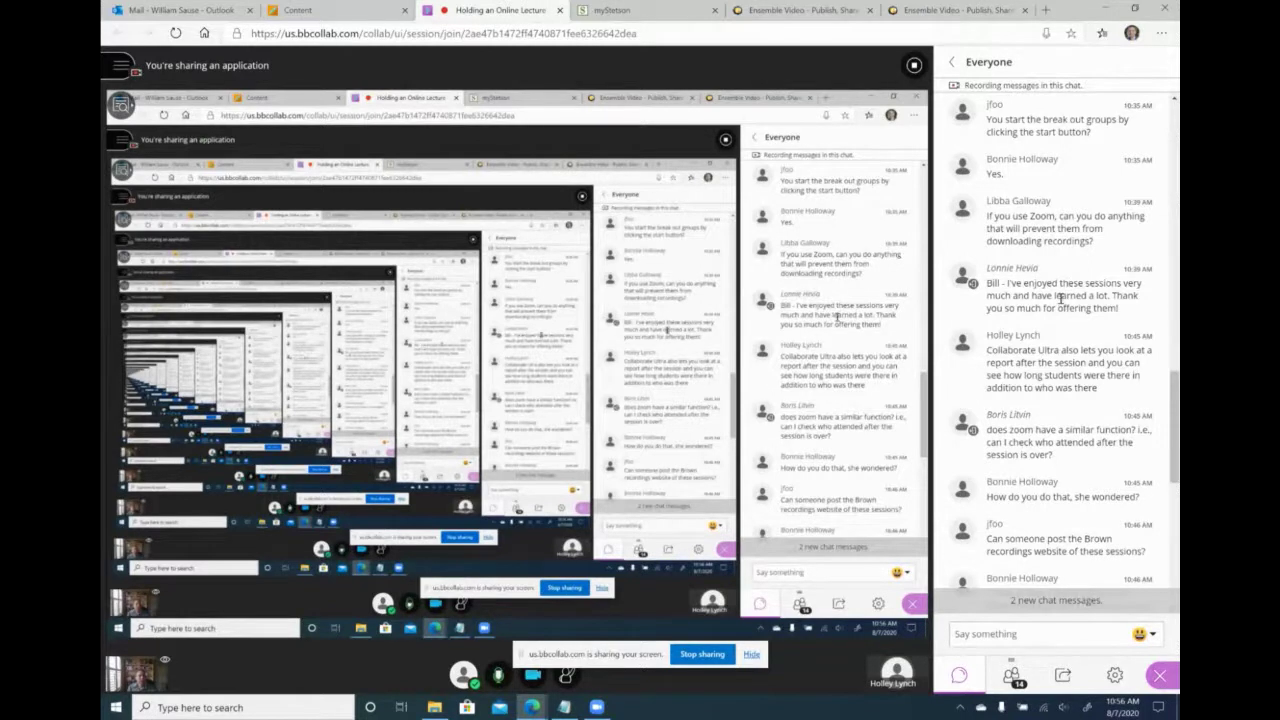
scroll(1068, 325, "down", 2)
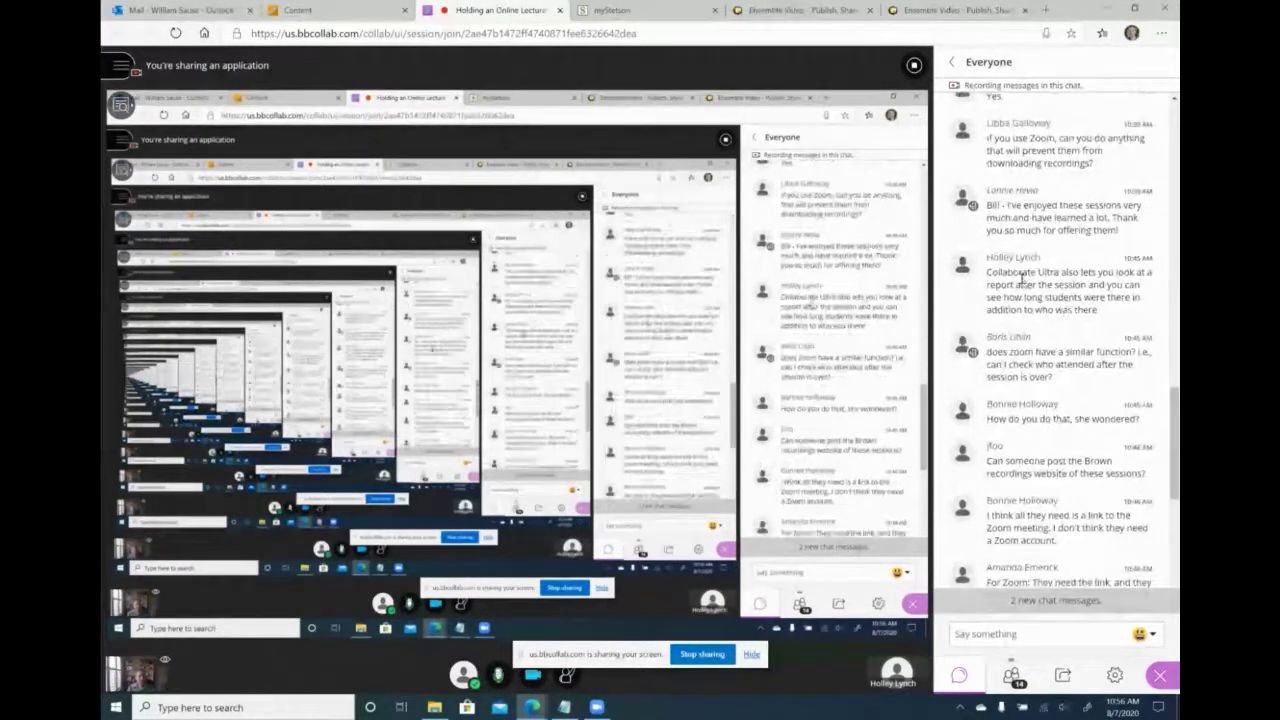
scroll(1082, 278, "down", 2)
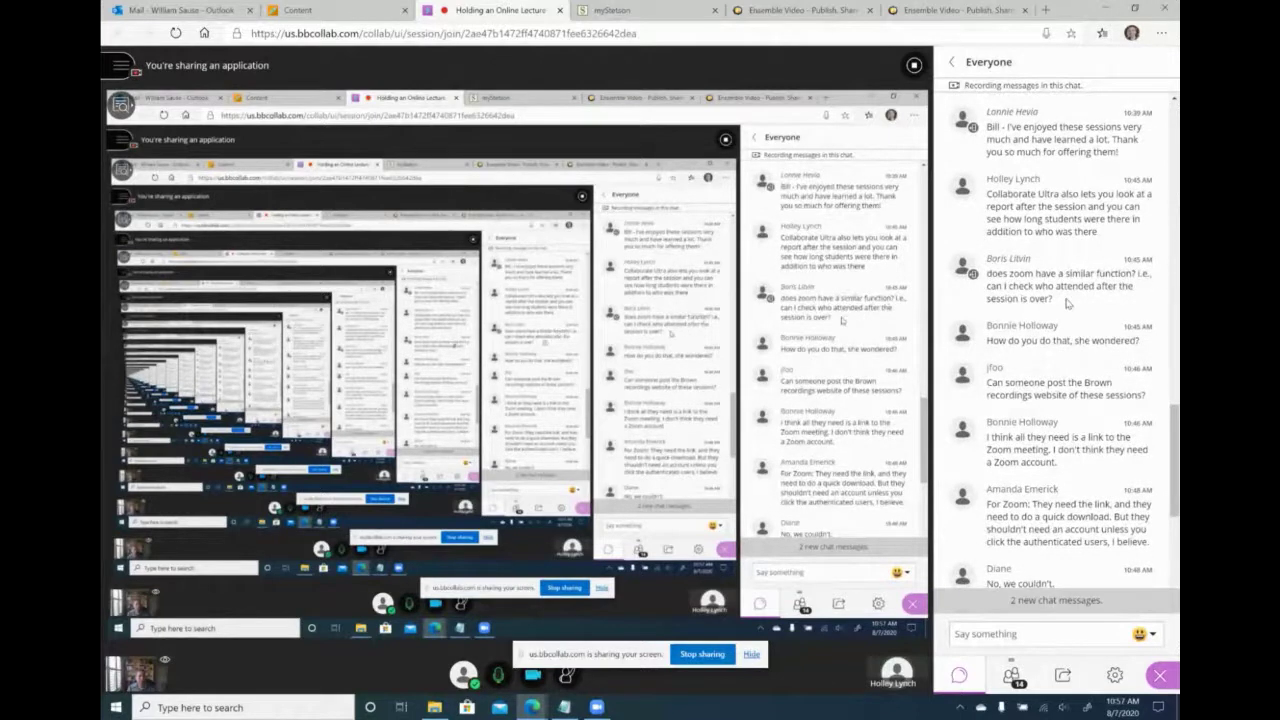
scroll(1070, 300, "down", 2)
scroll(1070, 262, "down", 2)
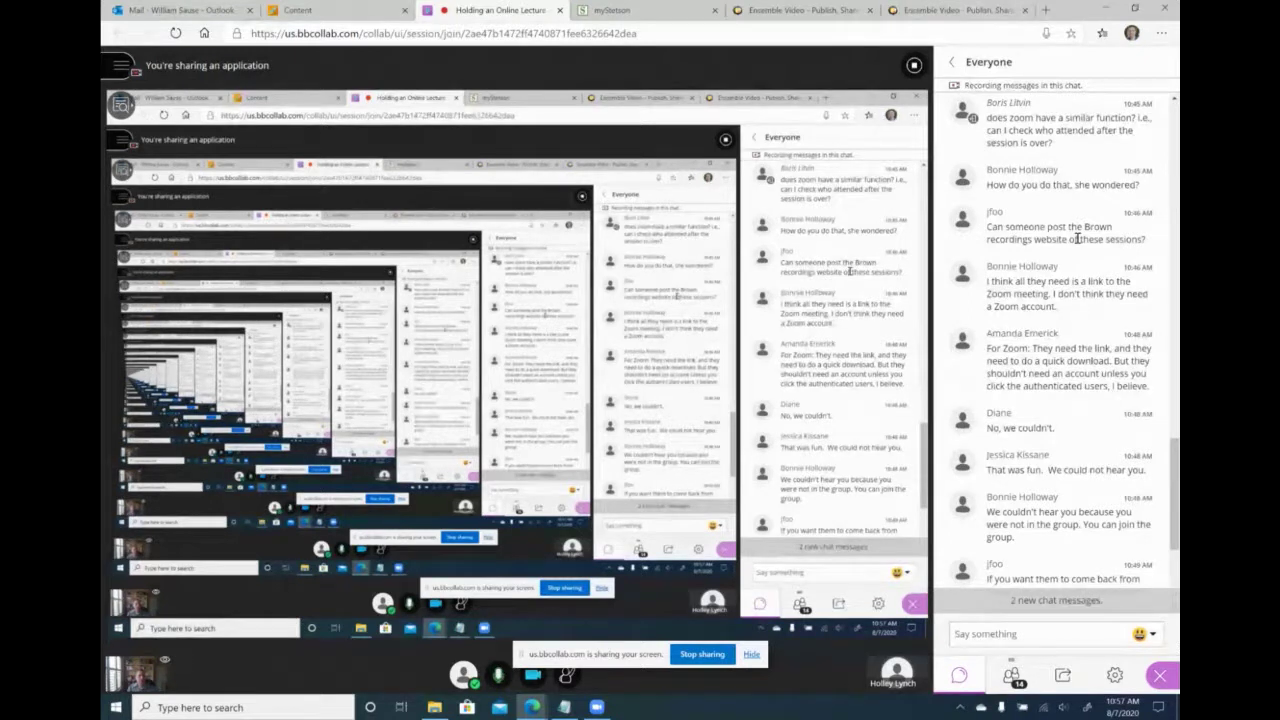
scroll(1040, 238, "down", 1)
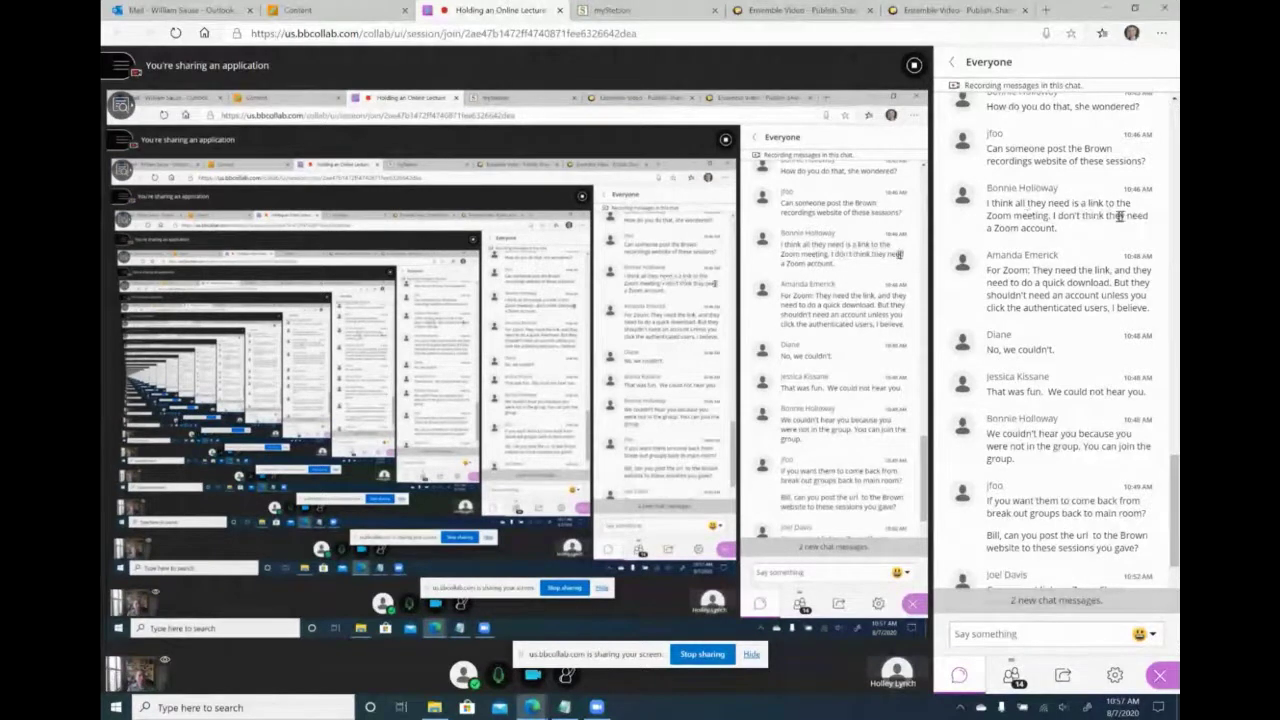
scroll(1015, 225, "down", 2)
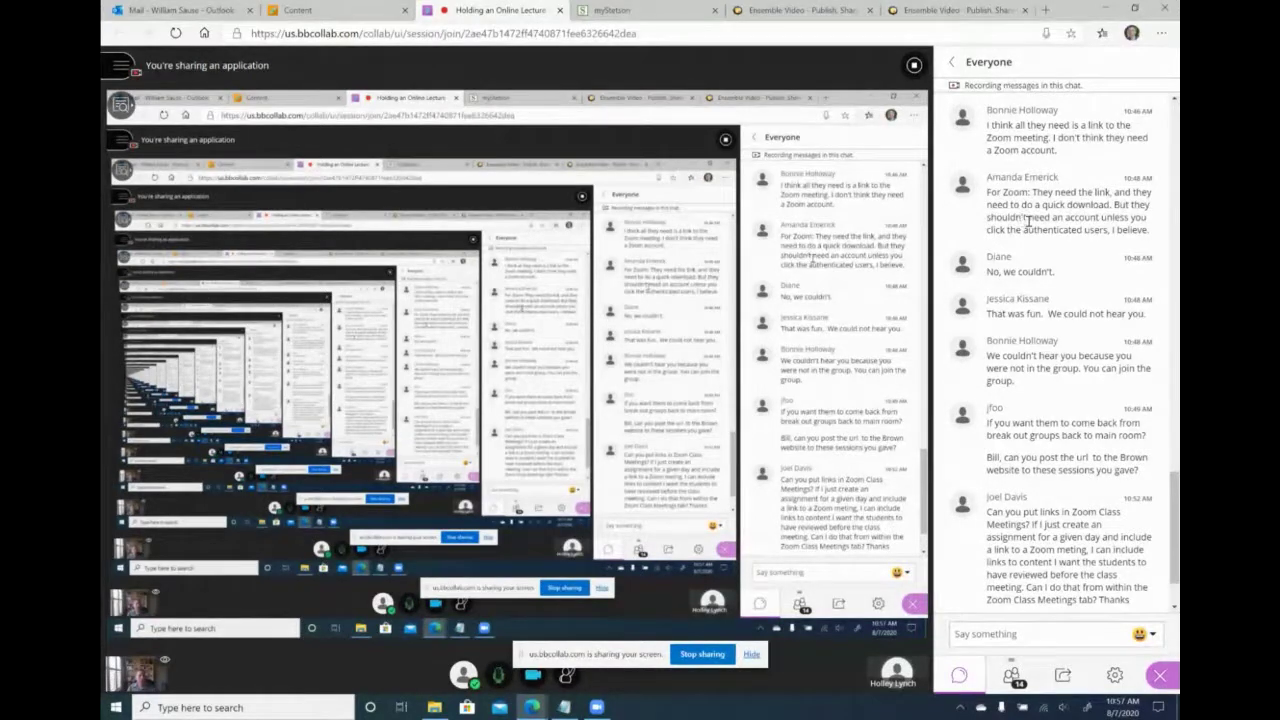
scroll(1028, 221, "down", 2)
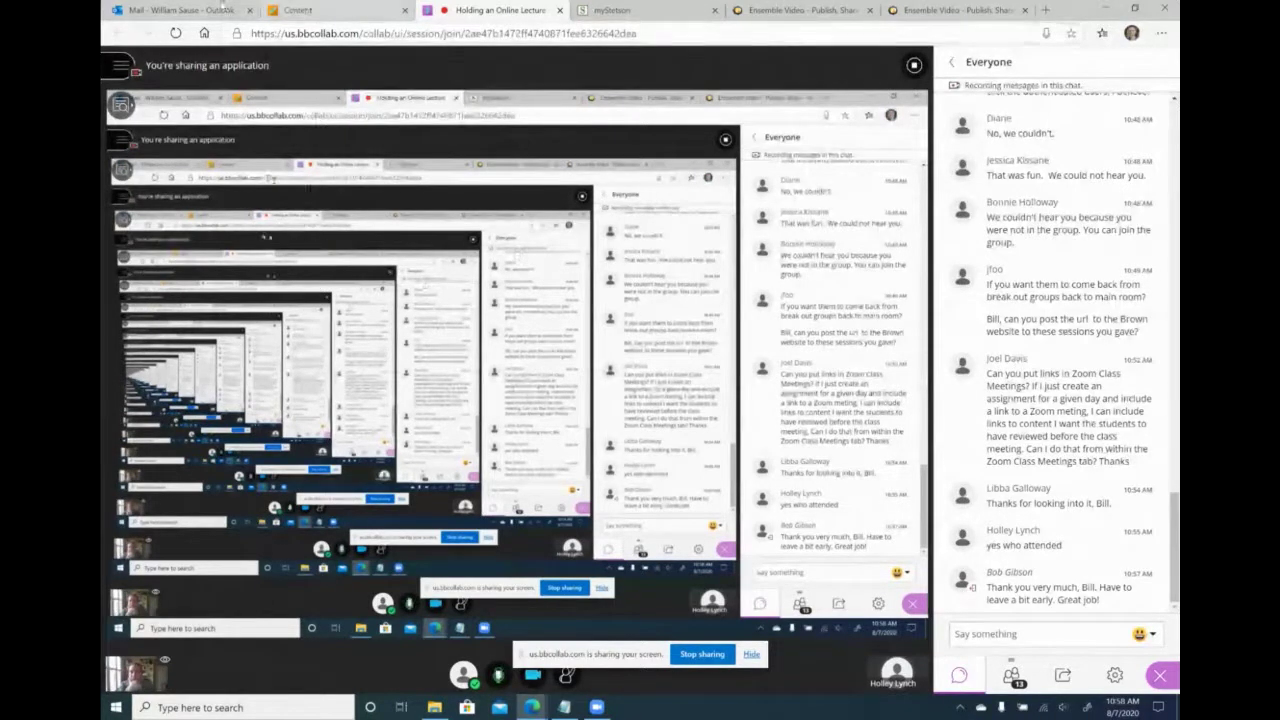
Step: Switch back to Blackboard and open the Zoom class meetings of the Fall 2020 Programming for Analytics course
left_click(318, 8)
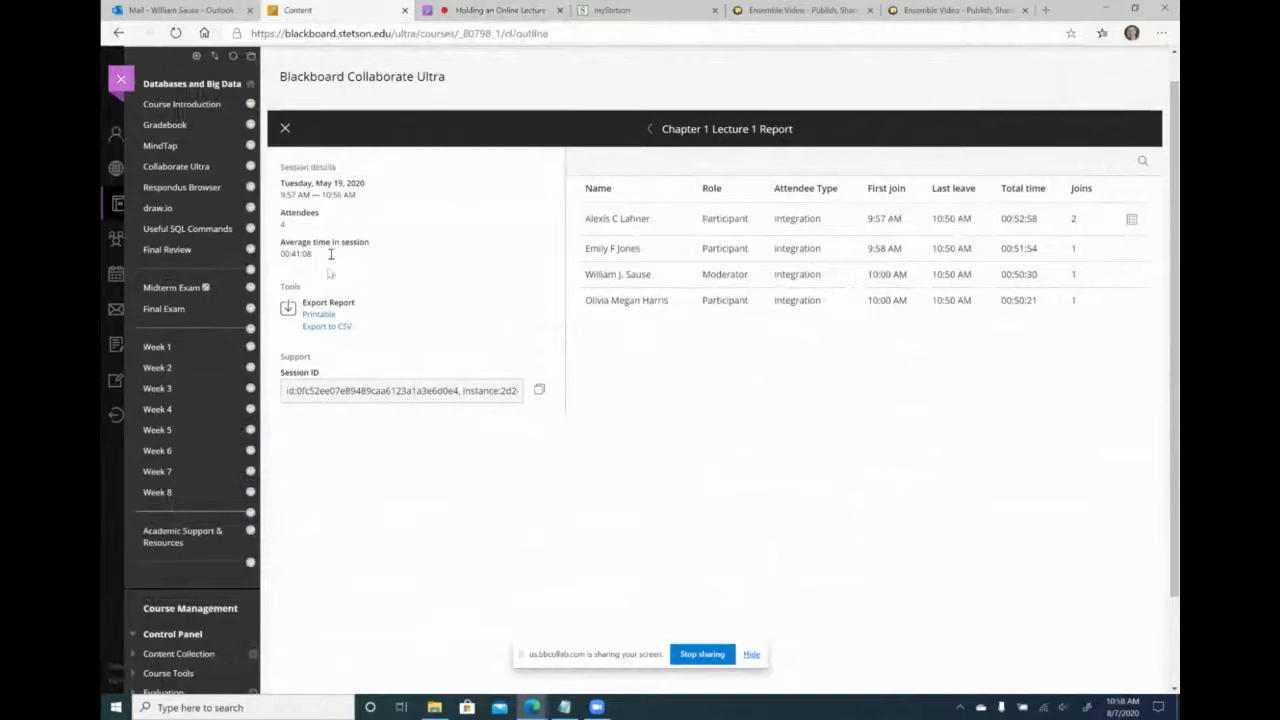
left_click(125, 83)
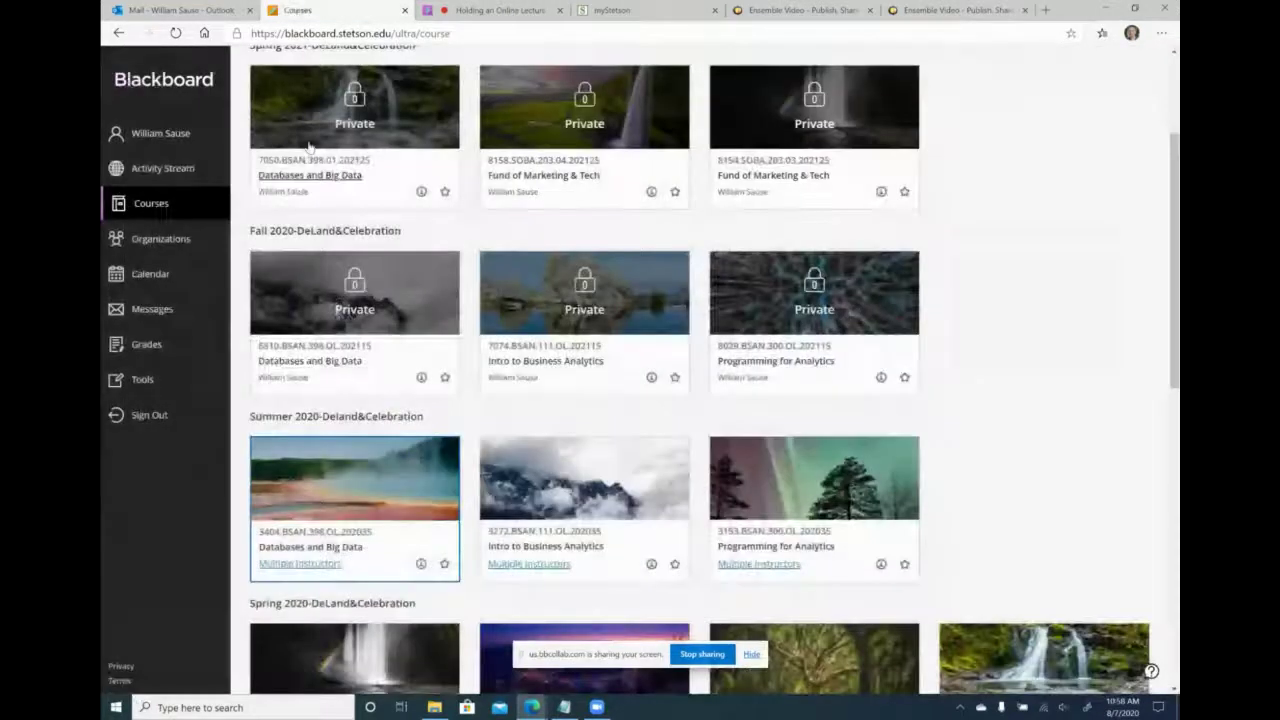
left_click(330, 357)
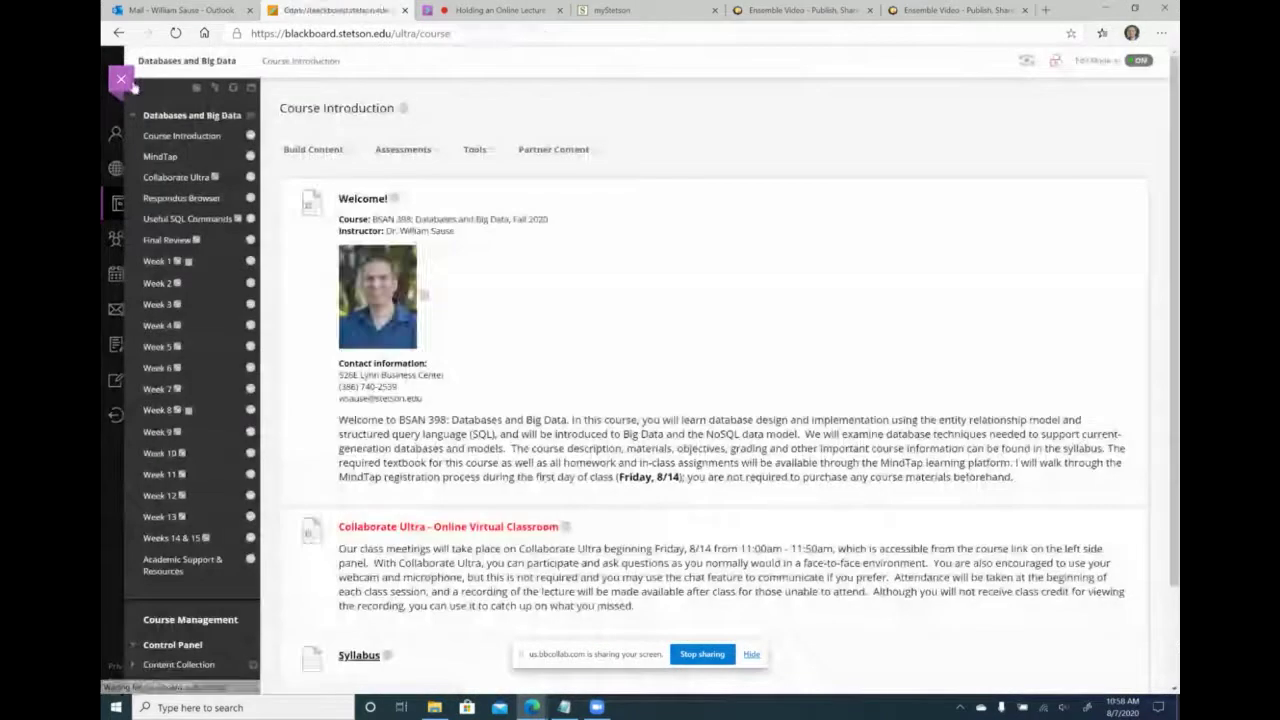
left_click(124, 81)
left_click(743, 361)
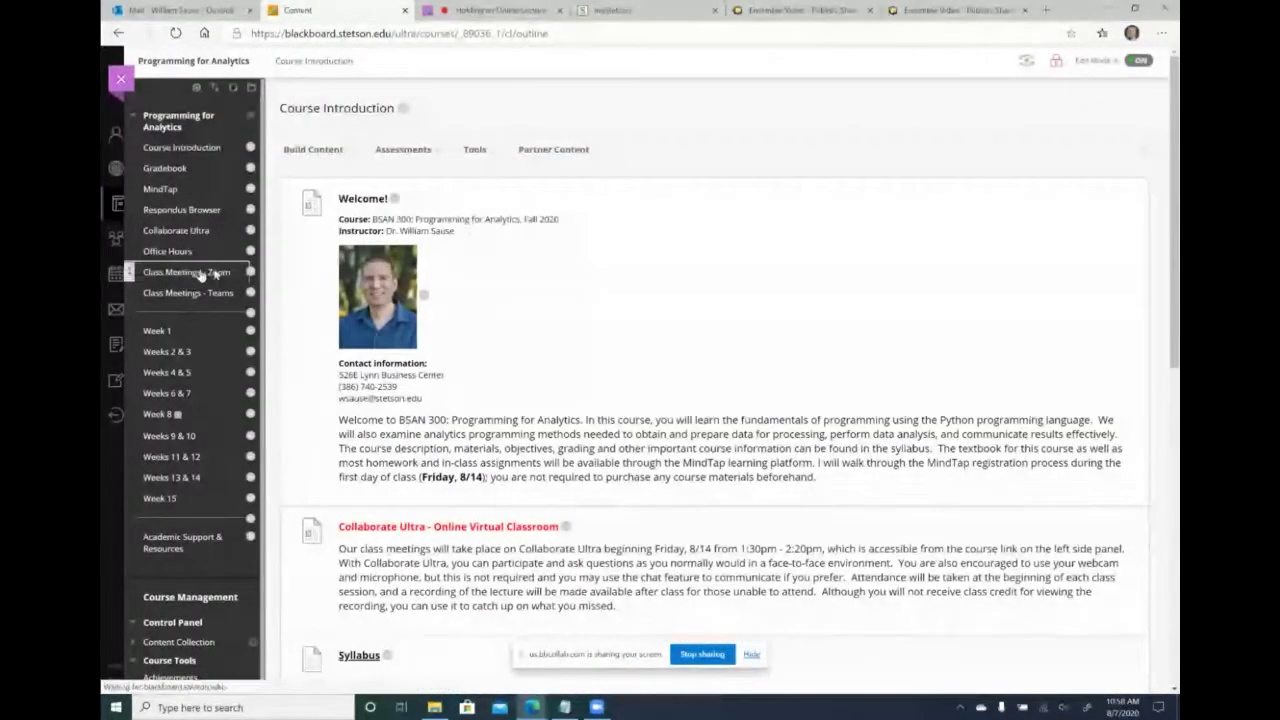
left_click(185, 272)
left_click(371, 205)
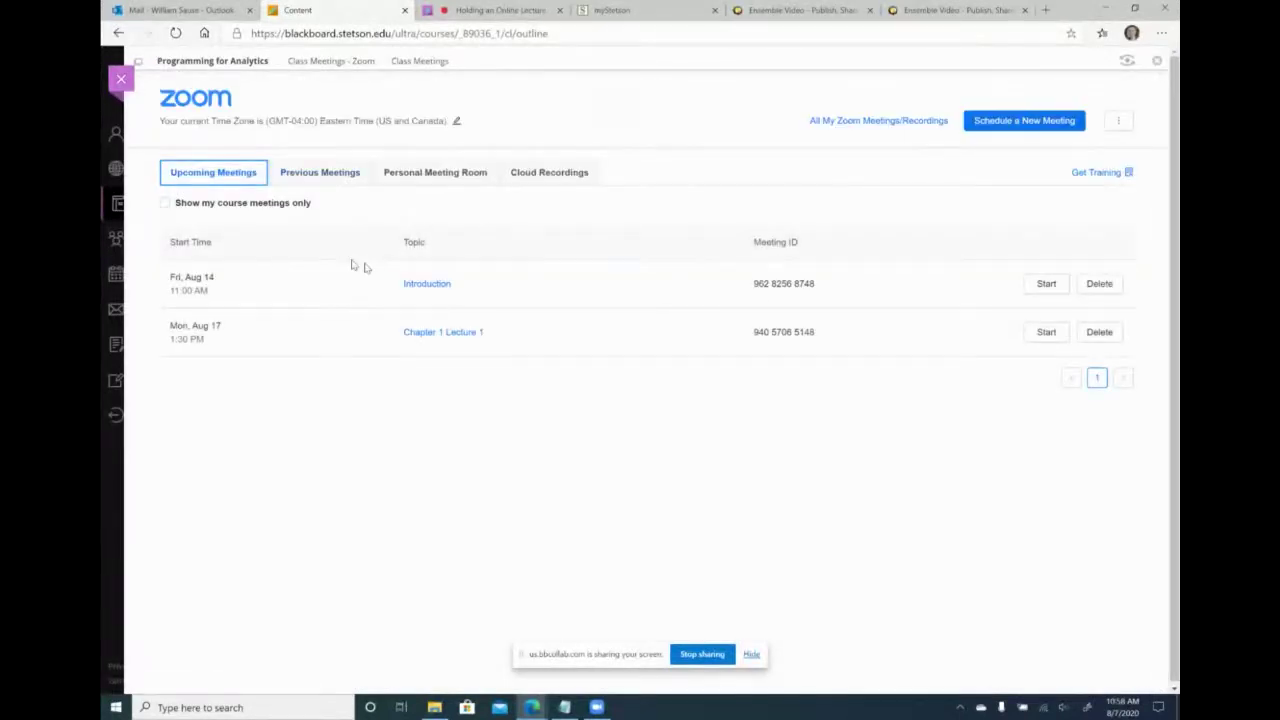
Step: Open the upcoming Introduction meeting and examine its security, video, audio and meeting options
left_click(426, 284)
scroll(493, 366, "down", 1)
scroll(493, 366, "down", 1)
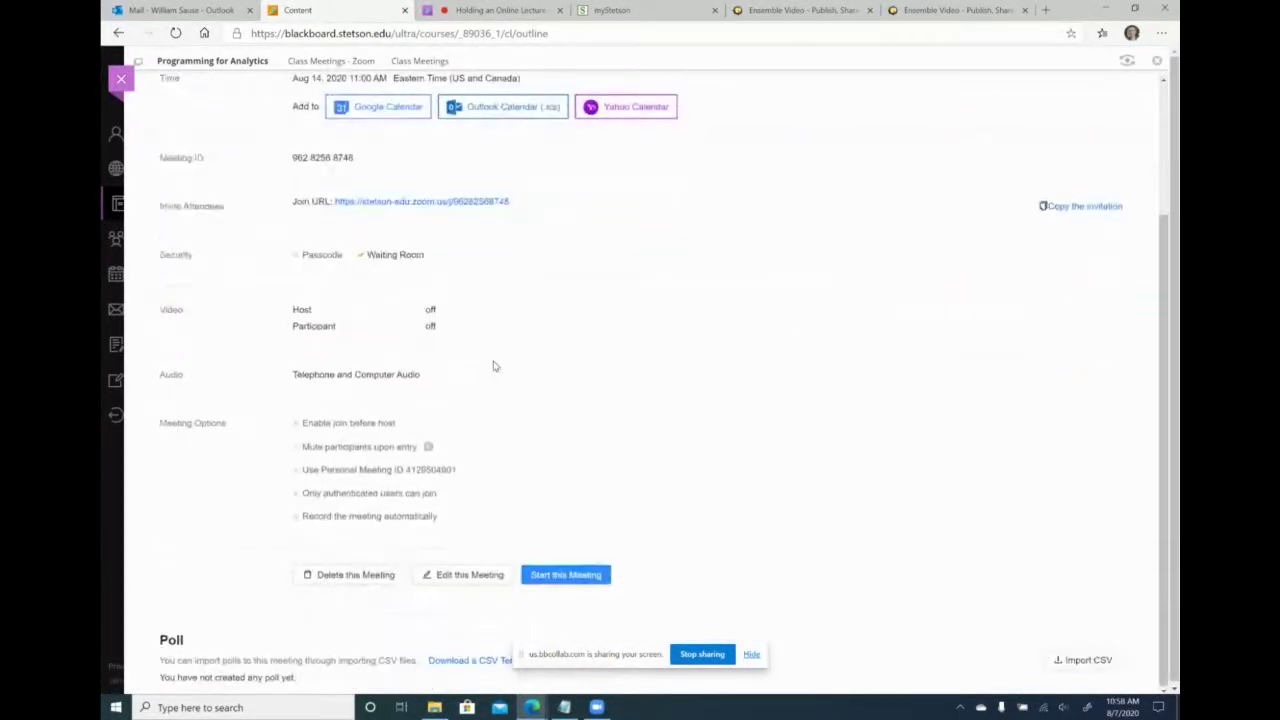
scroll(334, 280, "up", 1)
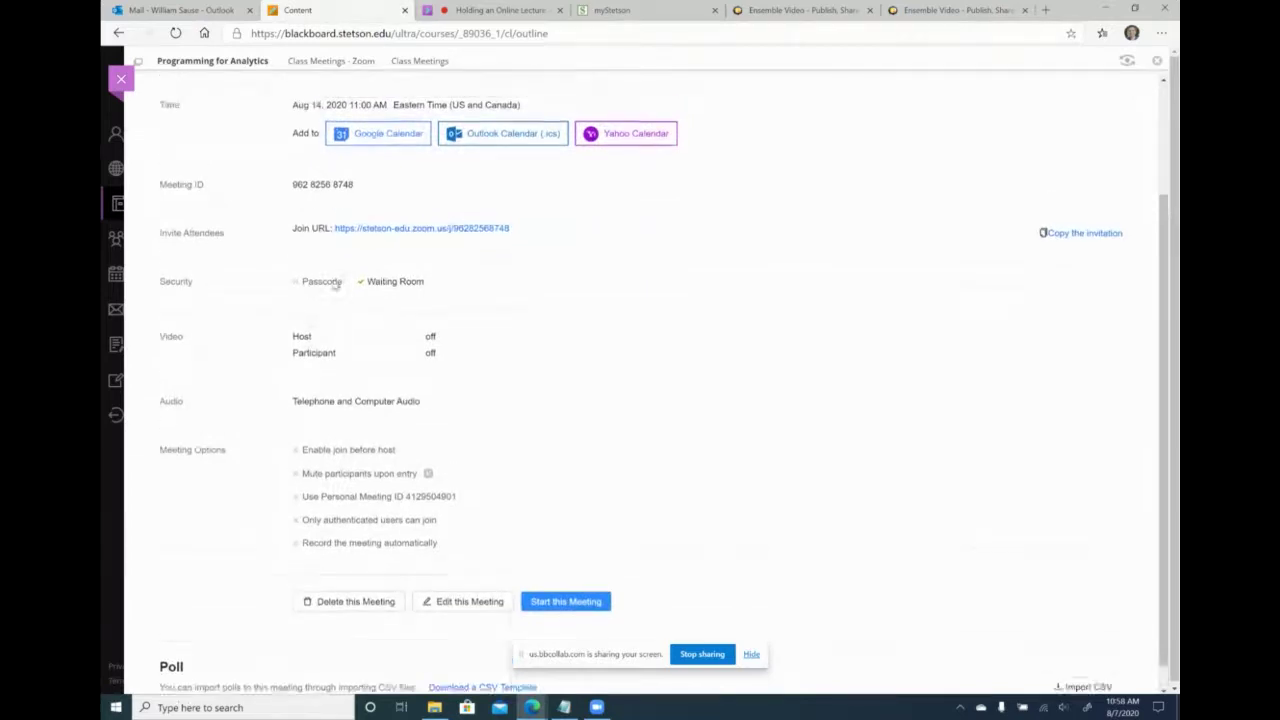
scroll(517, 310, "down", 1)
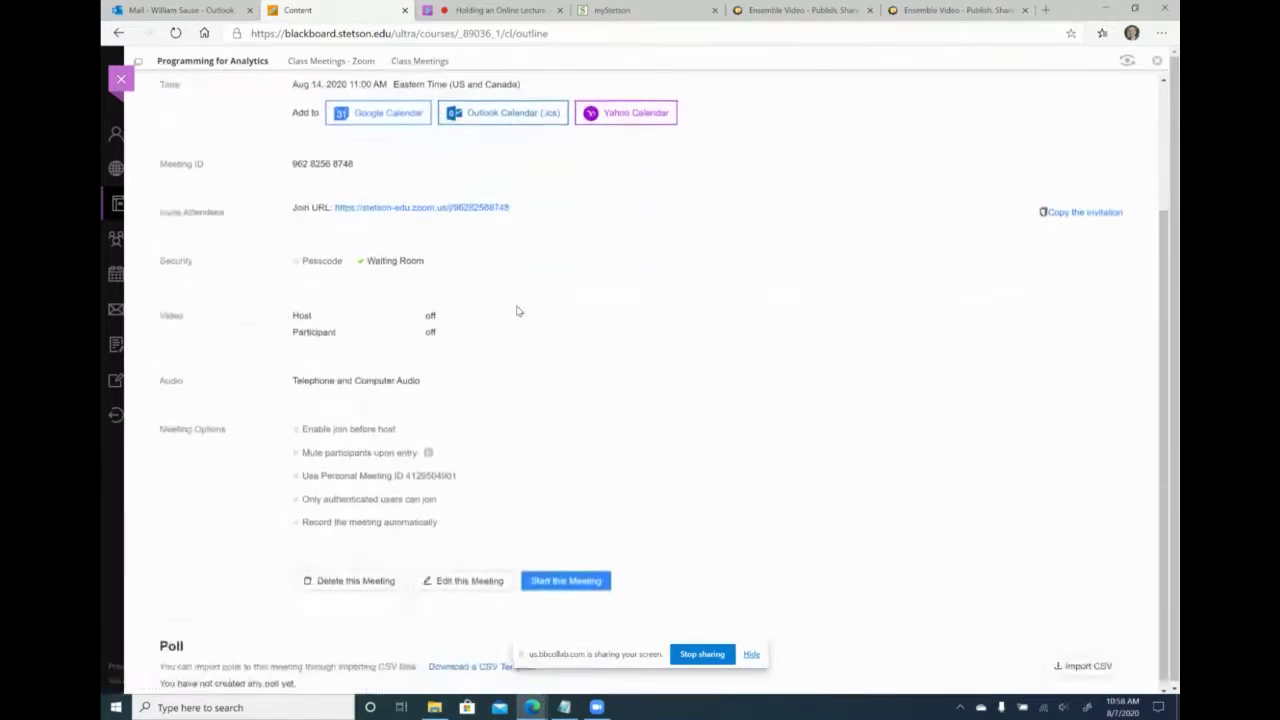
left_click(466, 575)
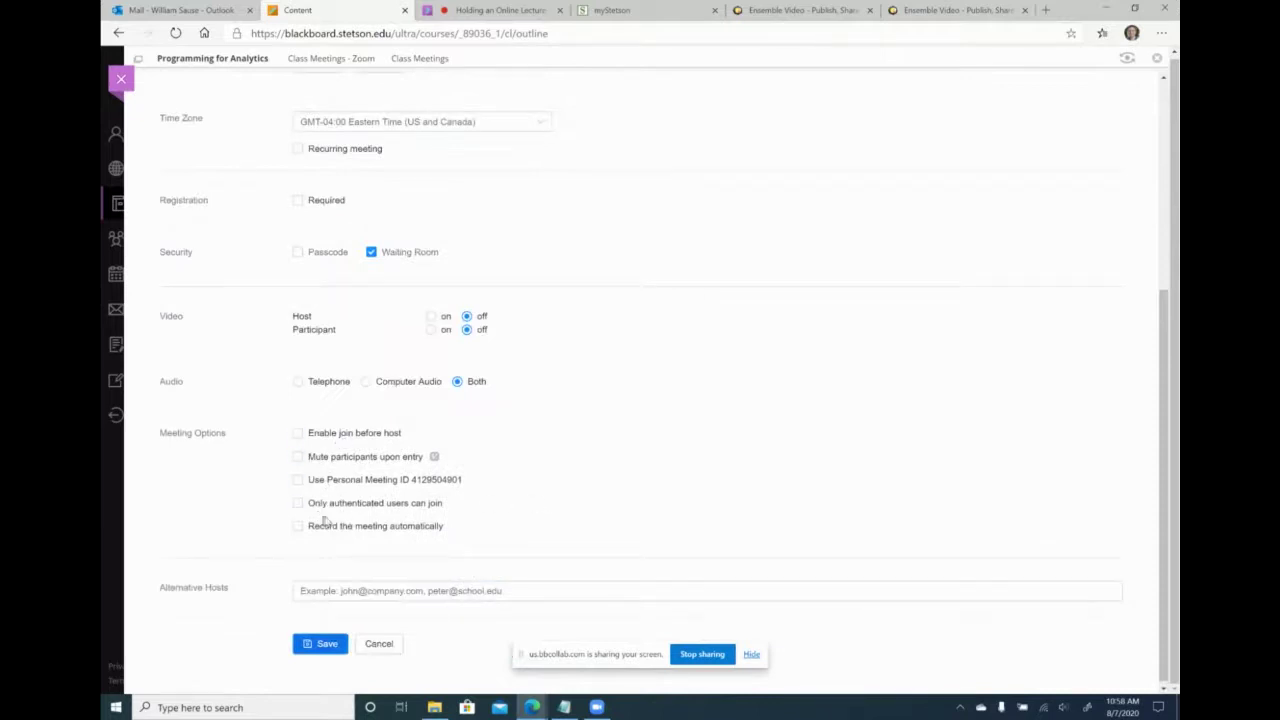
scroll(514, 435, "up", 1)
scroll(515, 435, "up", 3)
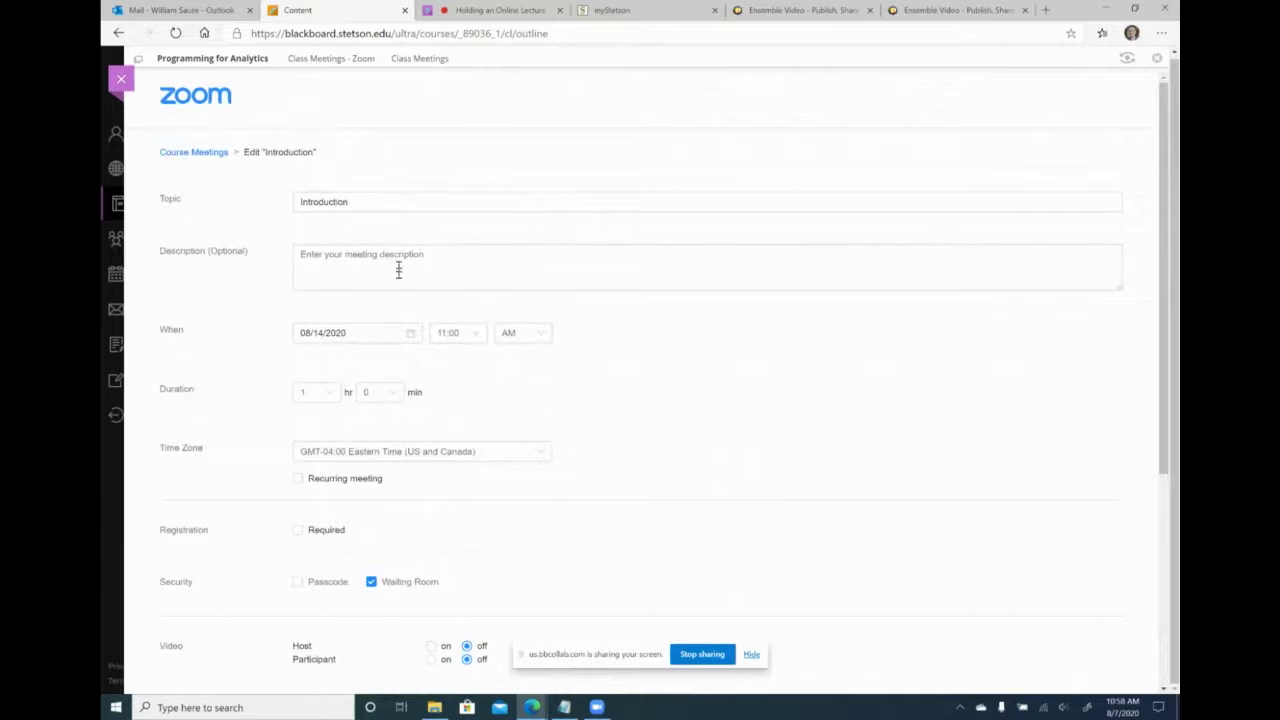
left_click(398, 270)
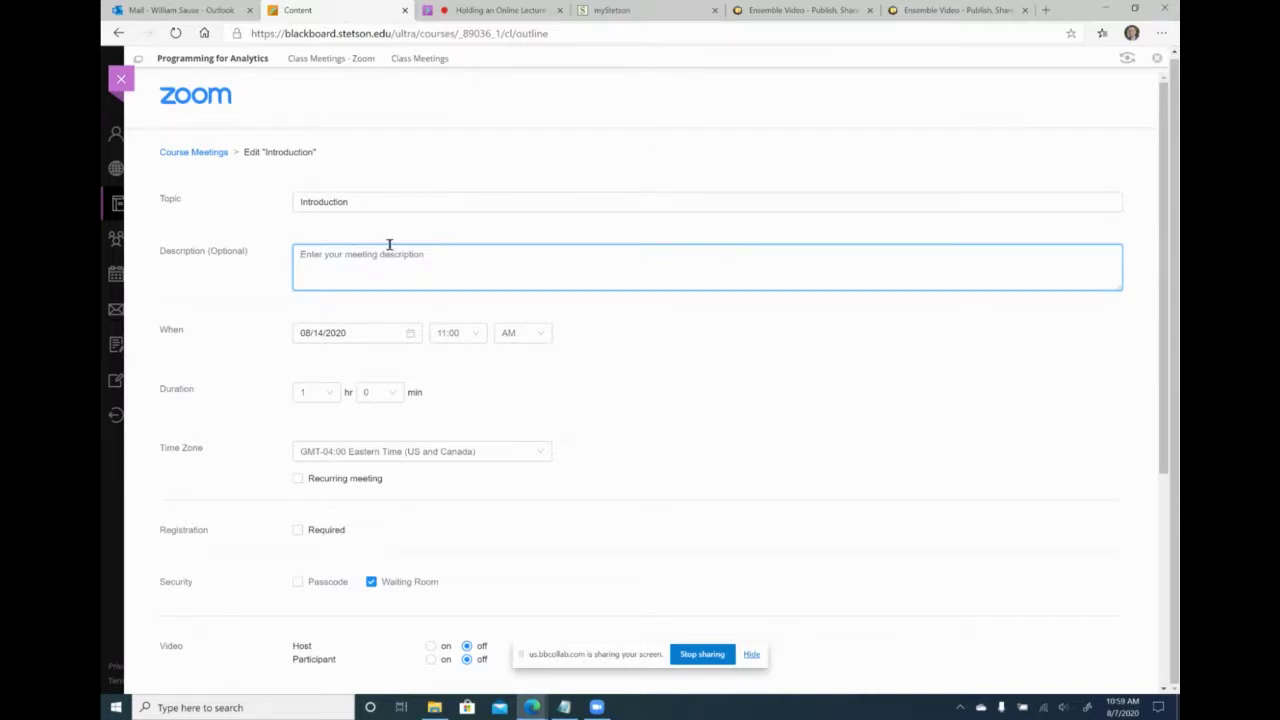
left_click(461, 259)
type("www.google.com")
scroll(549, 410, "down", 3)
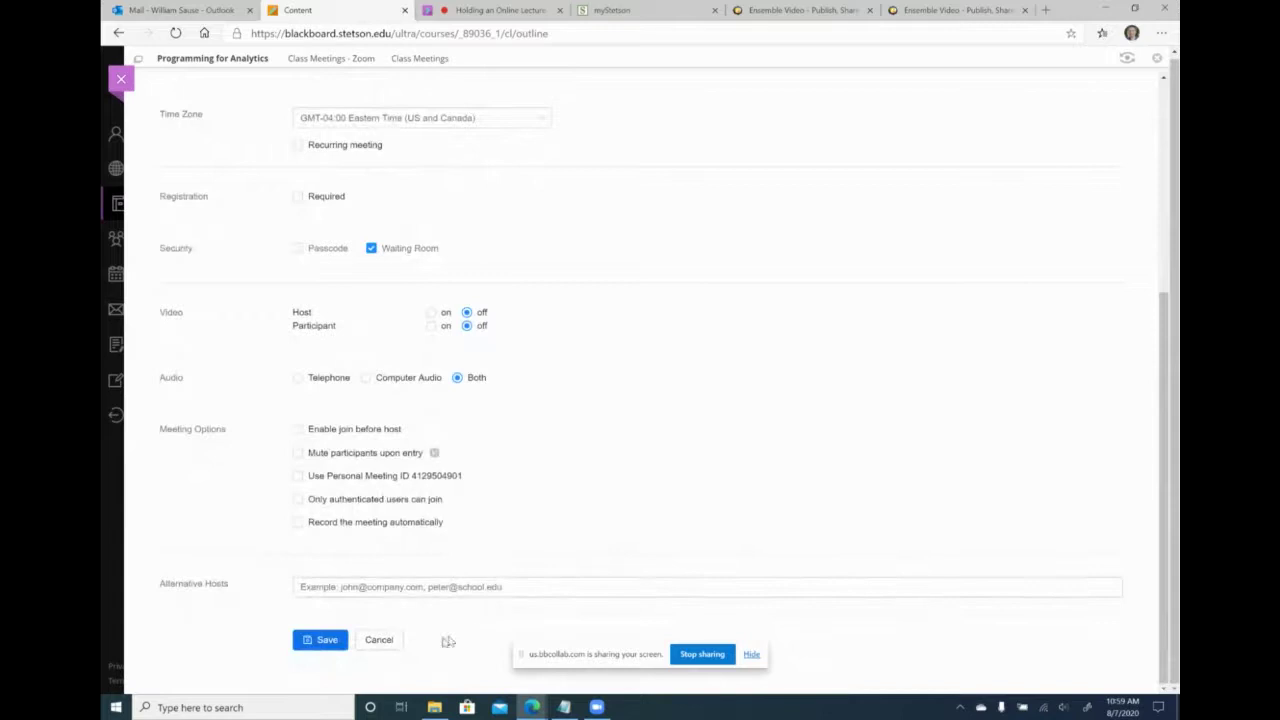
left_click(327, 640)
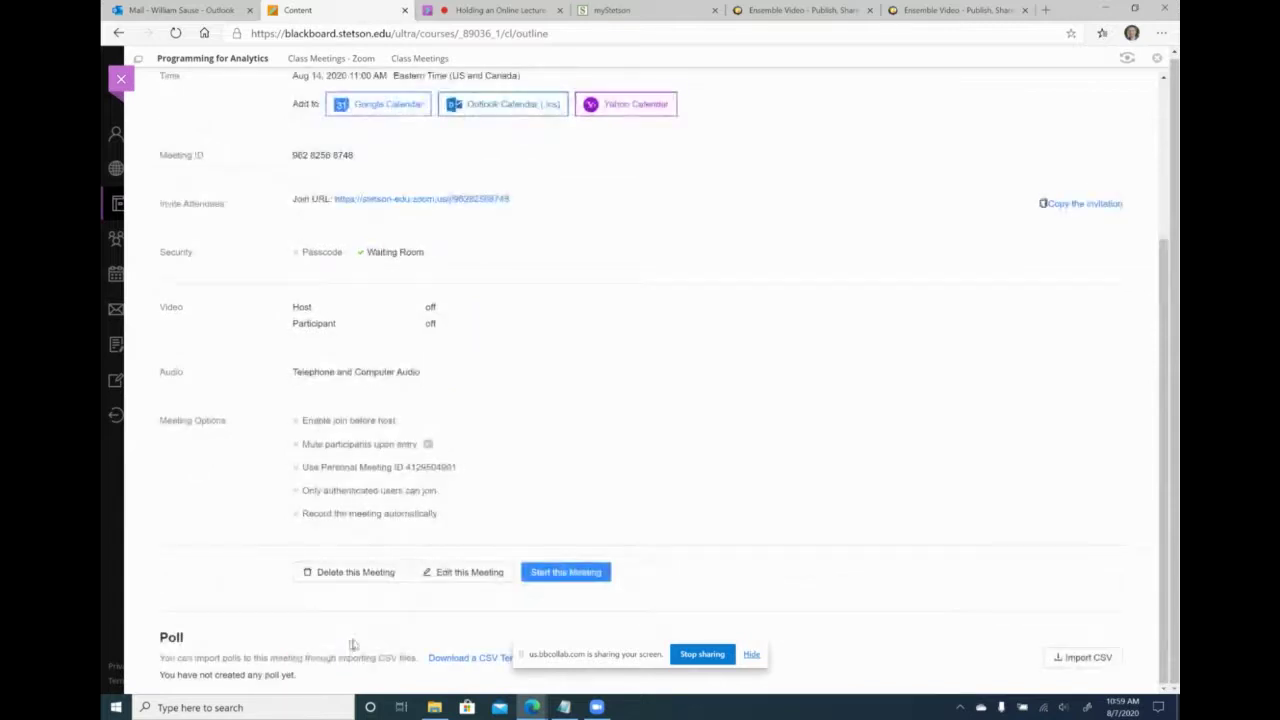
Step: Check how the web address is displayed in the saved meeting's description
scroll(620, 485, "up", 2)
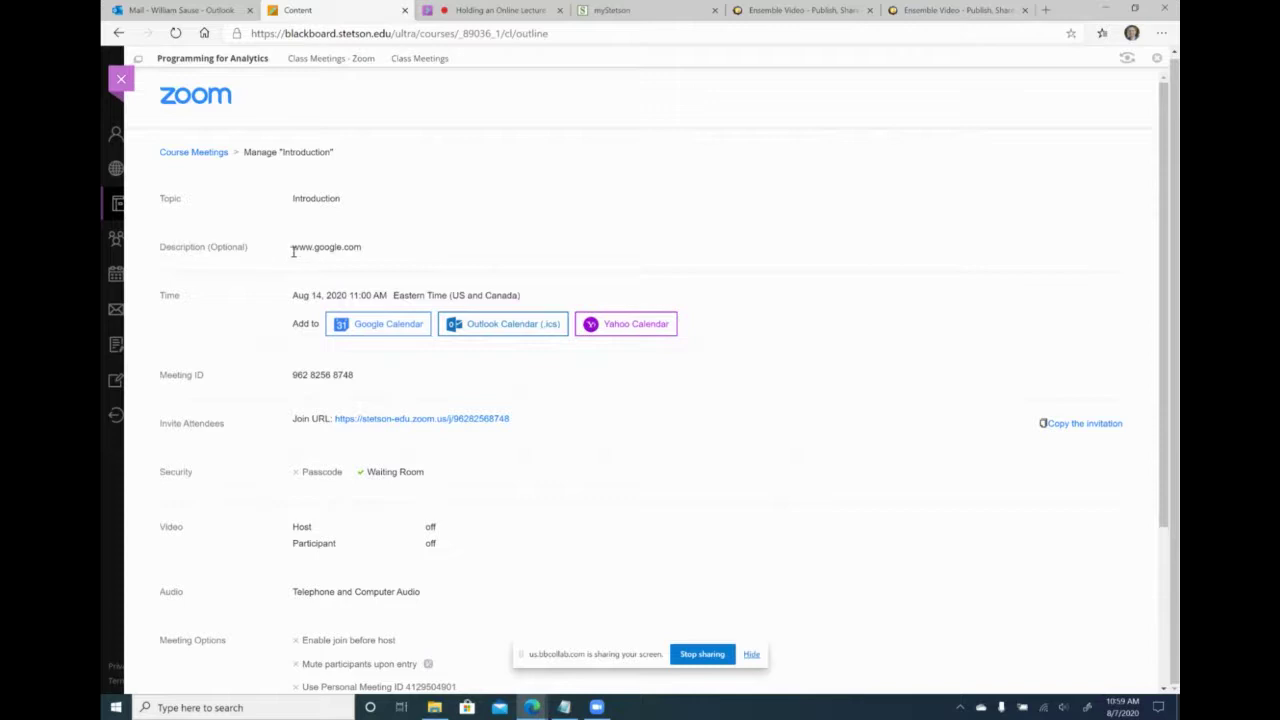
left_click_drag(293, 251, 363, 249)
left_click(366, 254)
scroll(771, 480, "down", 2)
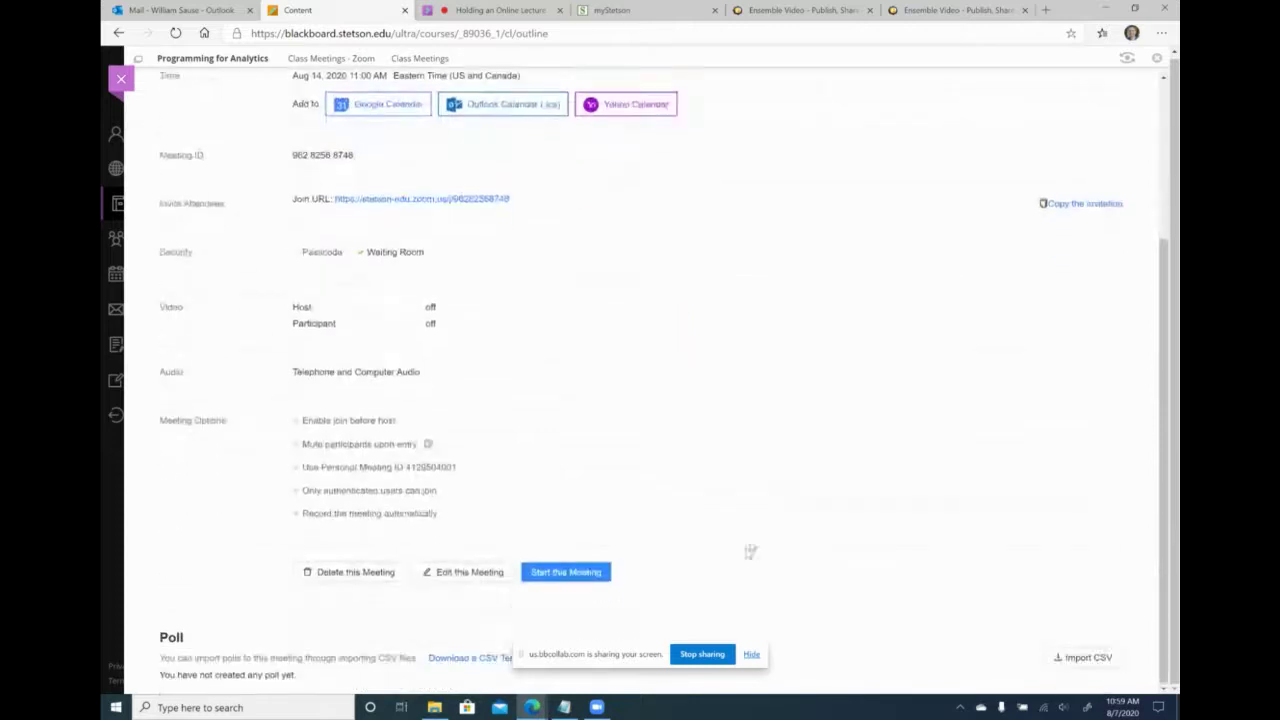
scroll(726, 517, "up", 2)
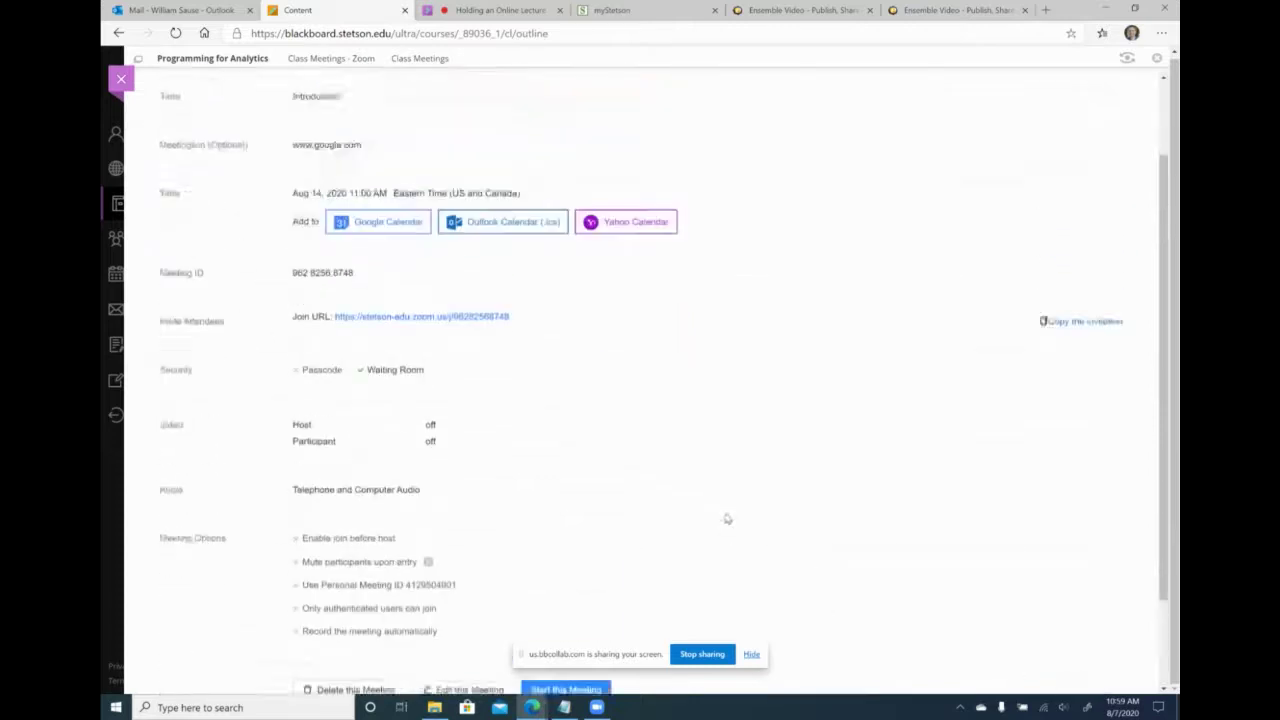
Step: Reopen the Introduction meeting from the course's Zoom meeting list and test whether the description's web address works as a link
left_click(332, 59)
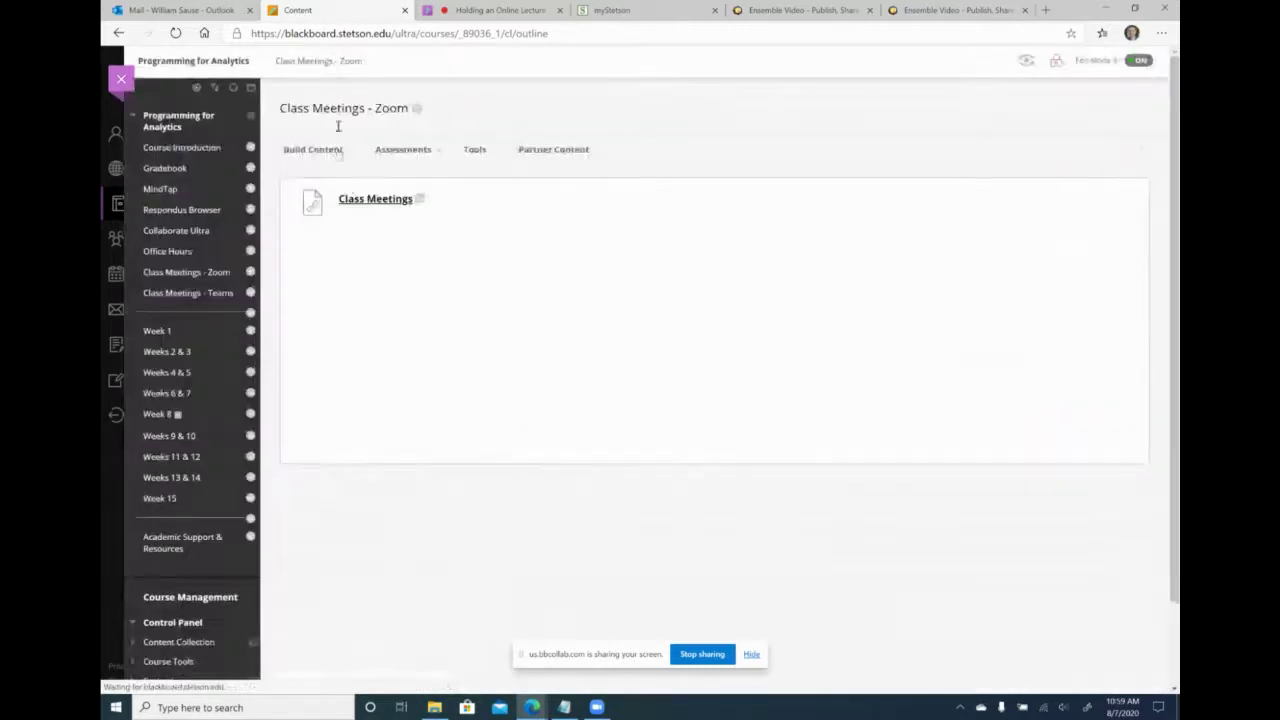
left_click(381, 200)
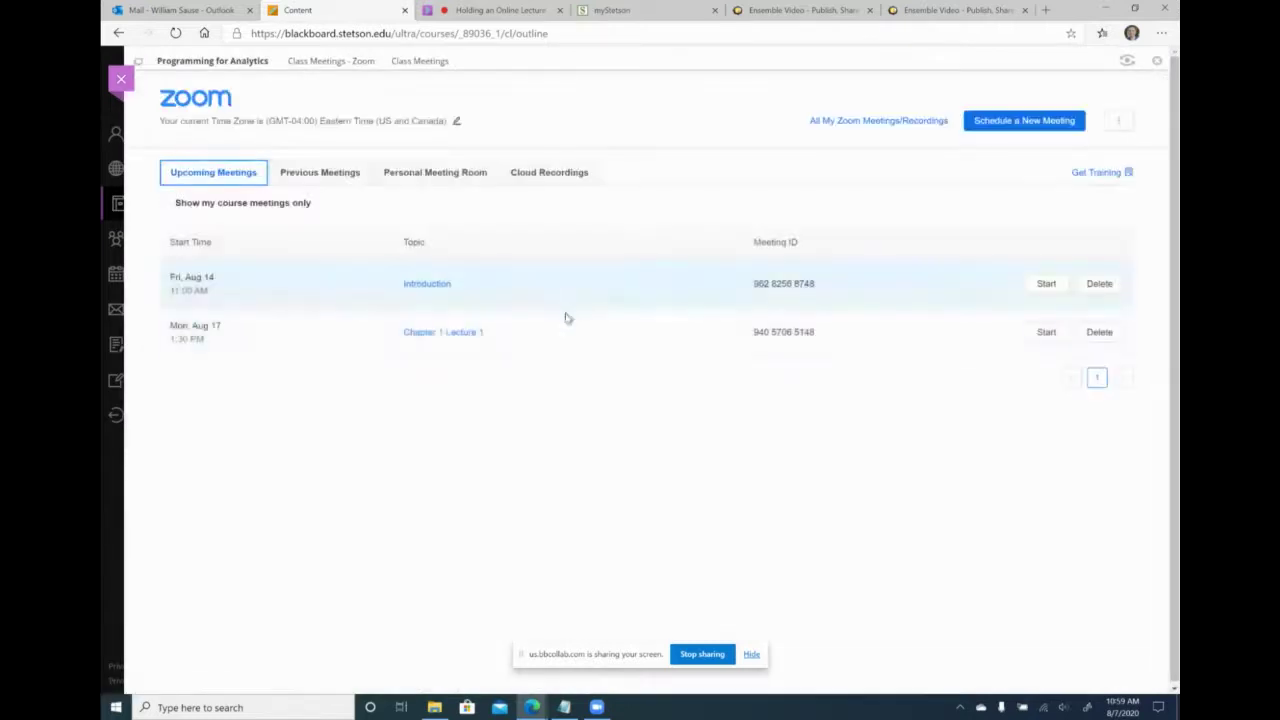
left_click(414, 284)
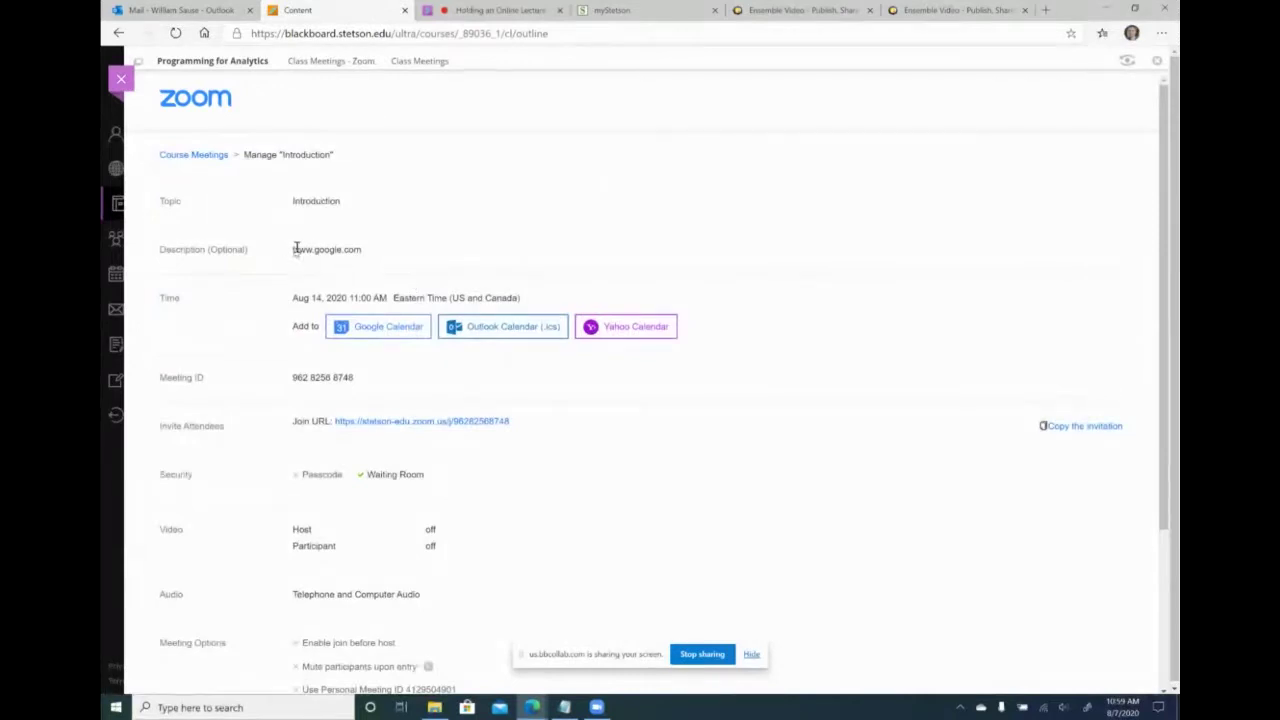
left_click_drag(293, 256, 390, 255)
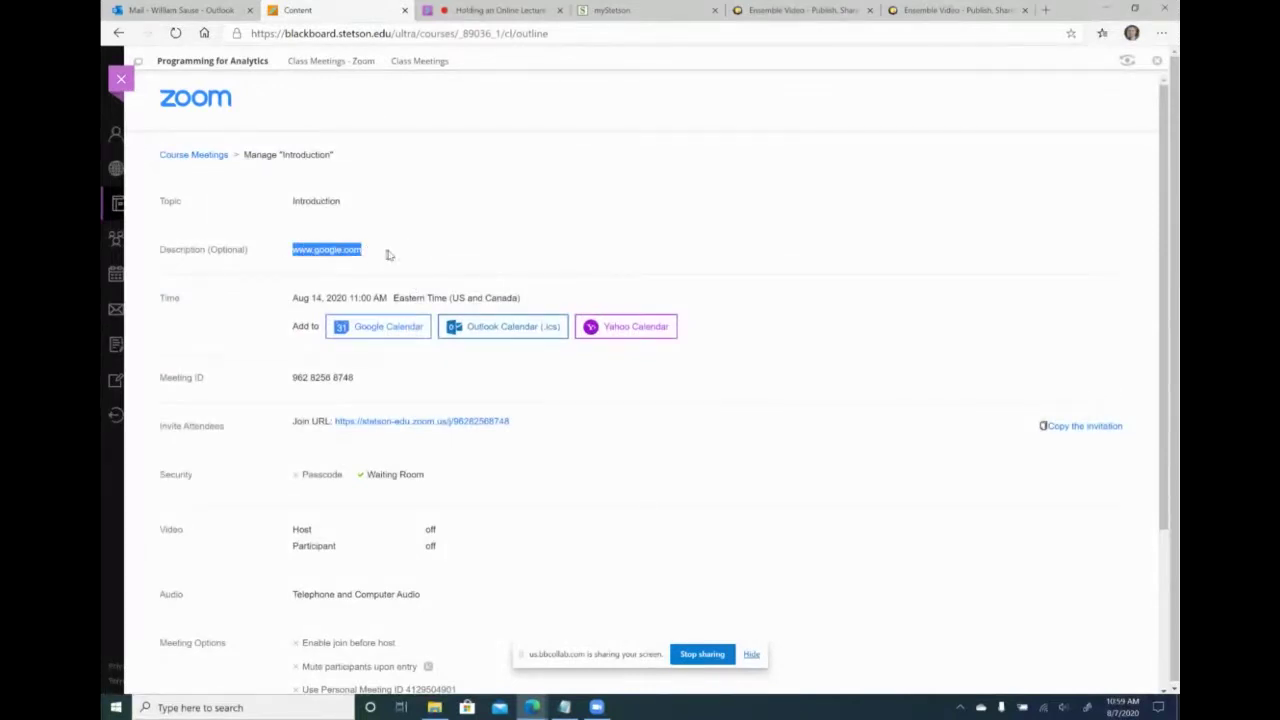
left_click(393, 254)
left_click(368, 254)
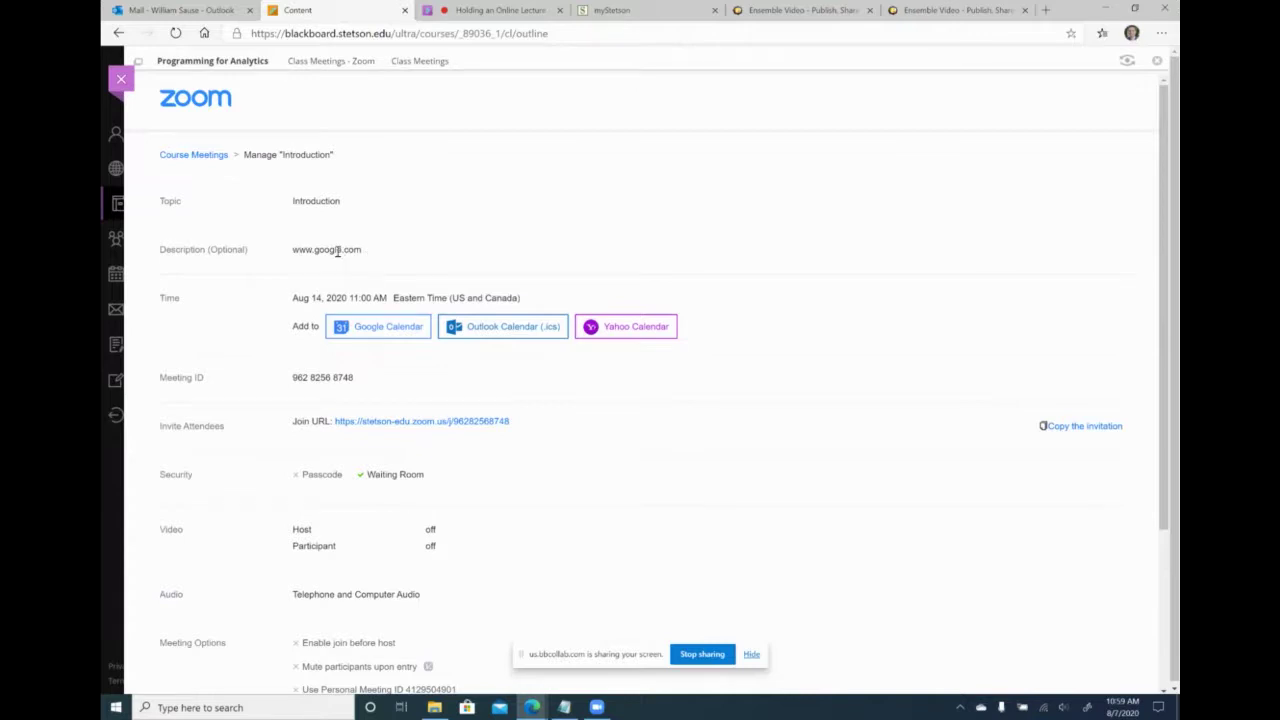
Step: Check whether the web address in the Introduction meeting's description works as a link, and return to the Collaborate session's chat
left_click_drag(312, 253, 361, 253)
left_click(366, 257)
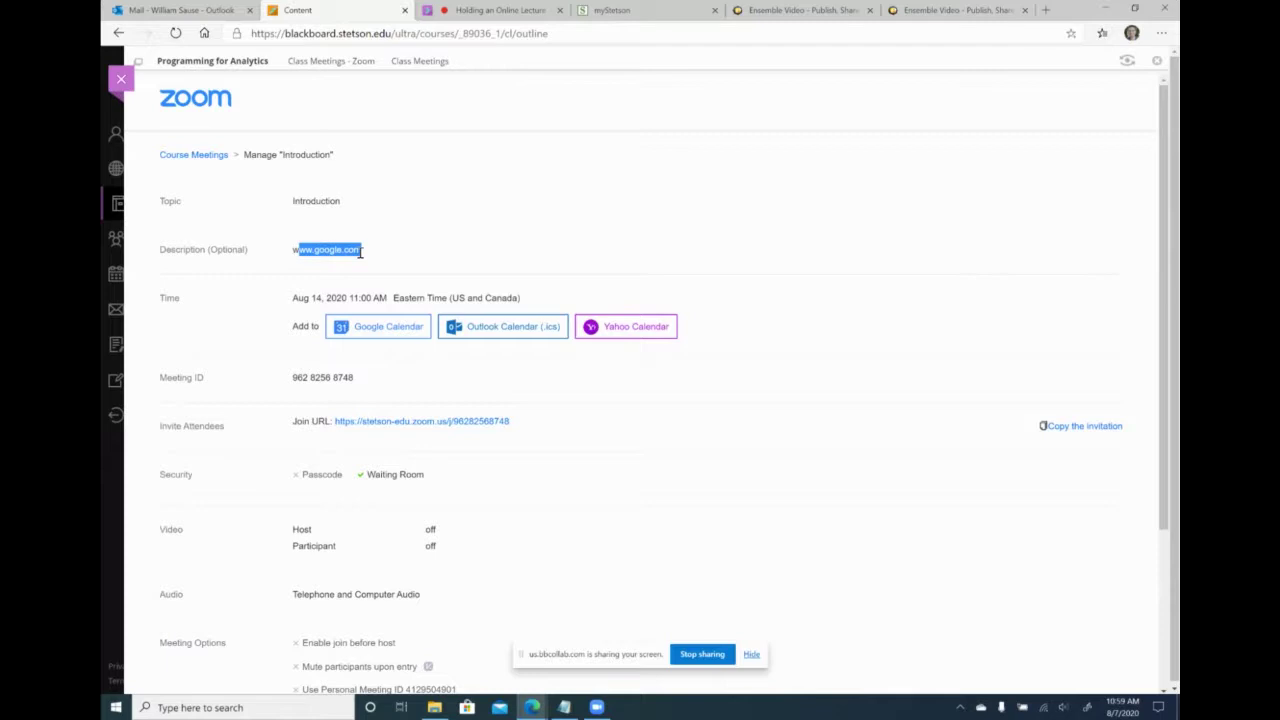
left_click(361, 253)
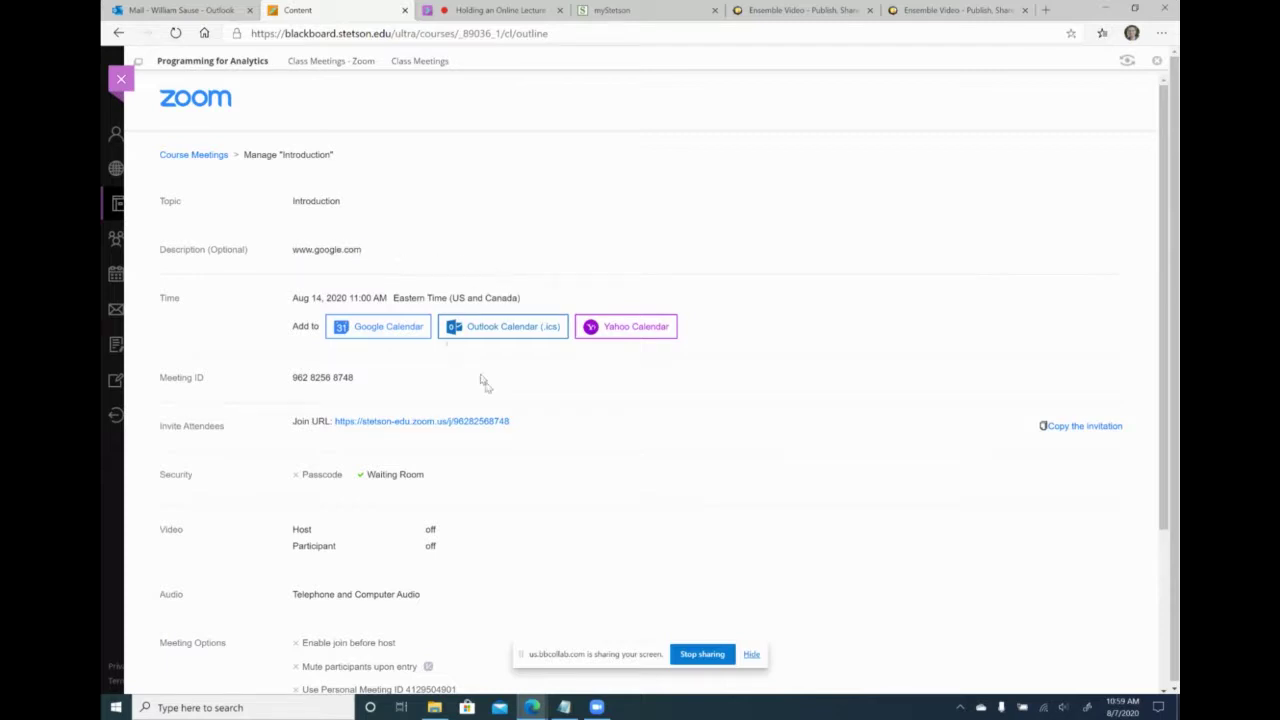
scroll(506, 474, "down", 3)
scroll(506, 474, "up", 2)
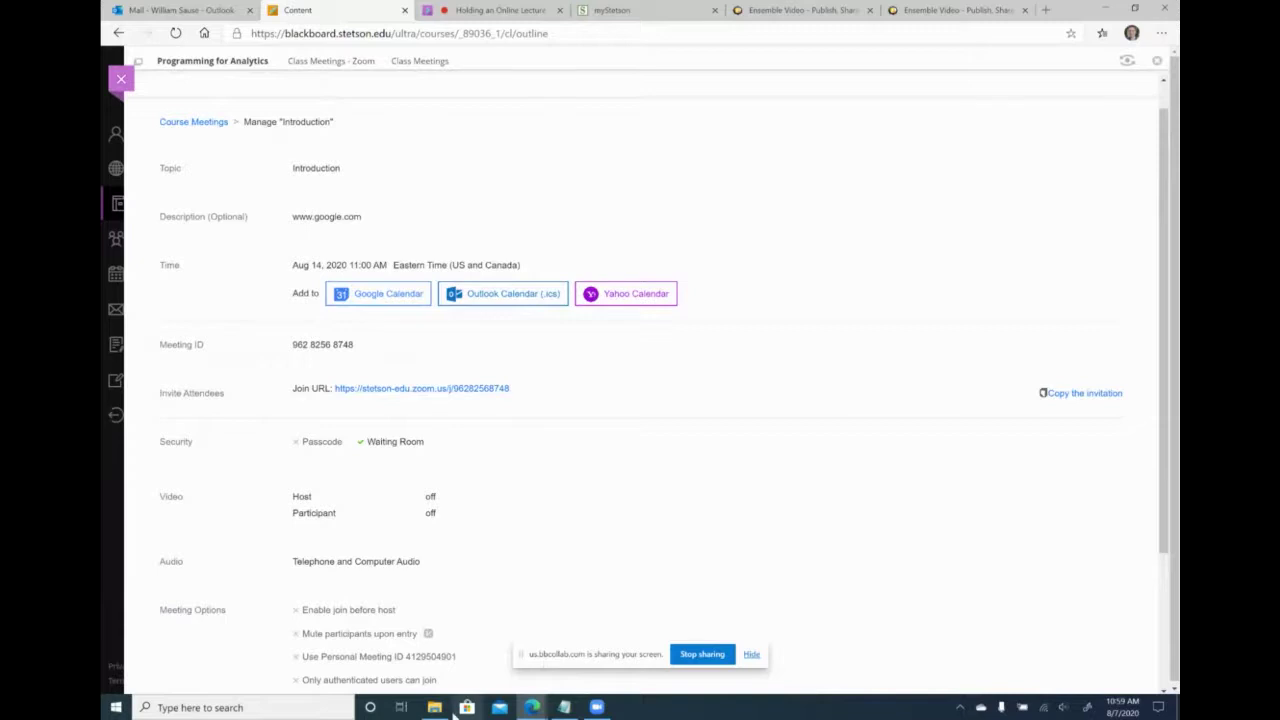
left_click(486, 12)
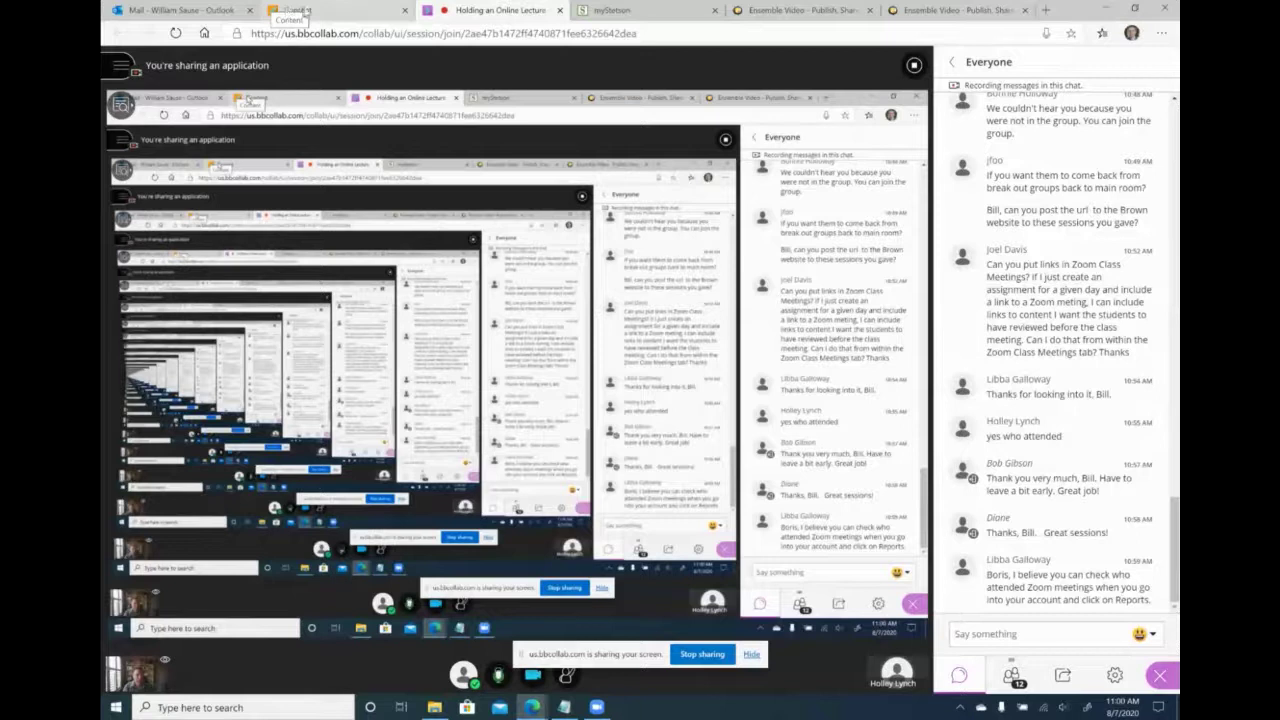
Step: Search the computer for zoom and switch to the Zoom desktop app
left_click(255, 707)
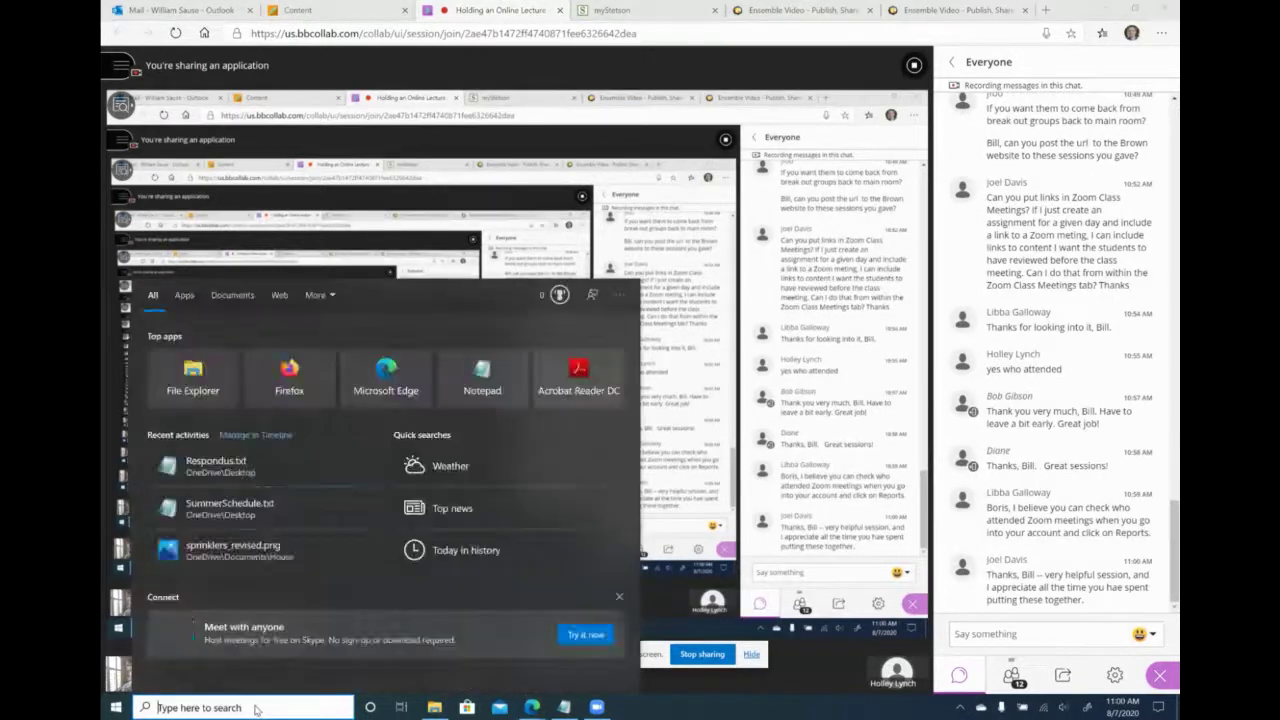
type("zoom")
key("BackSpace")
key("BackSpace")
key("BackSpace")
key("BackSpace")
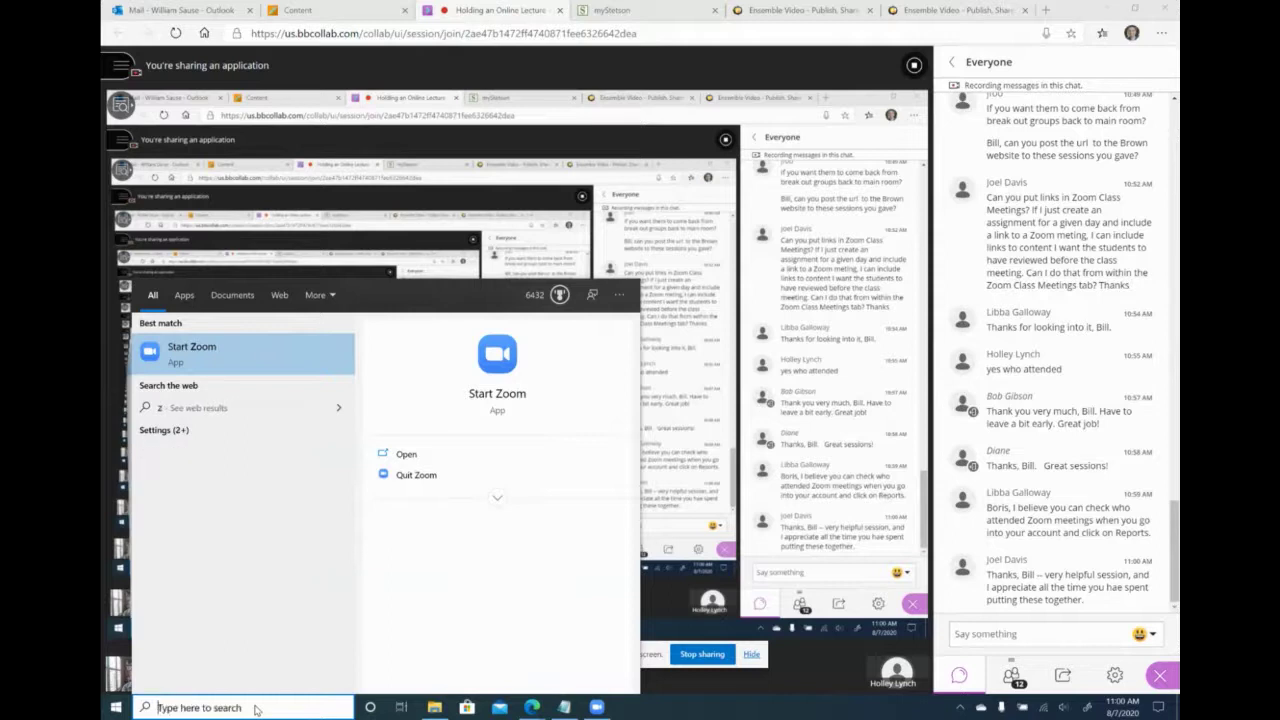
left_click(596, 707)
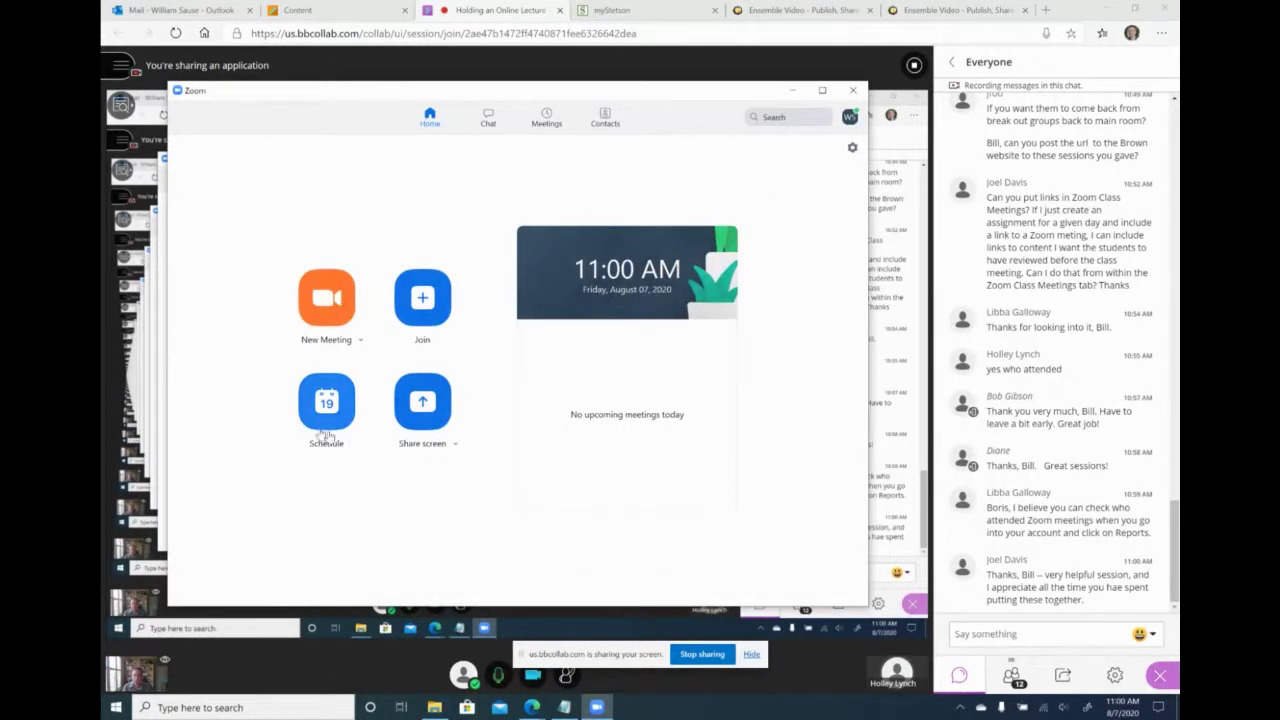
Step: Review the two recorded Final Review meetings and try to open the Databases and Big Data recording in the browser
left_click(547, 119)
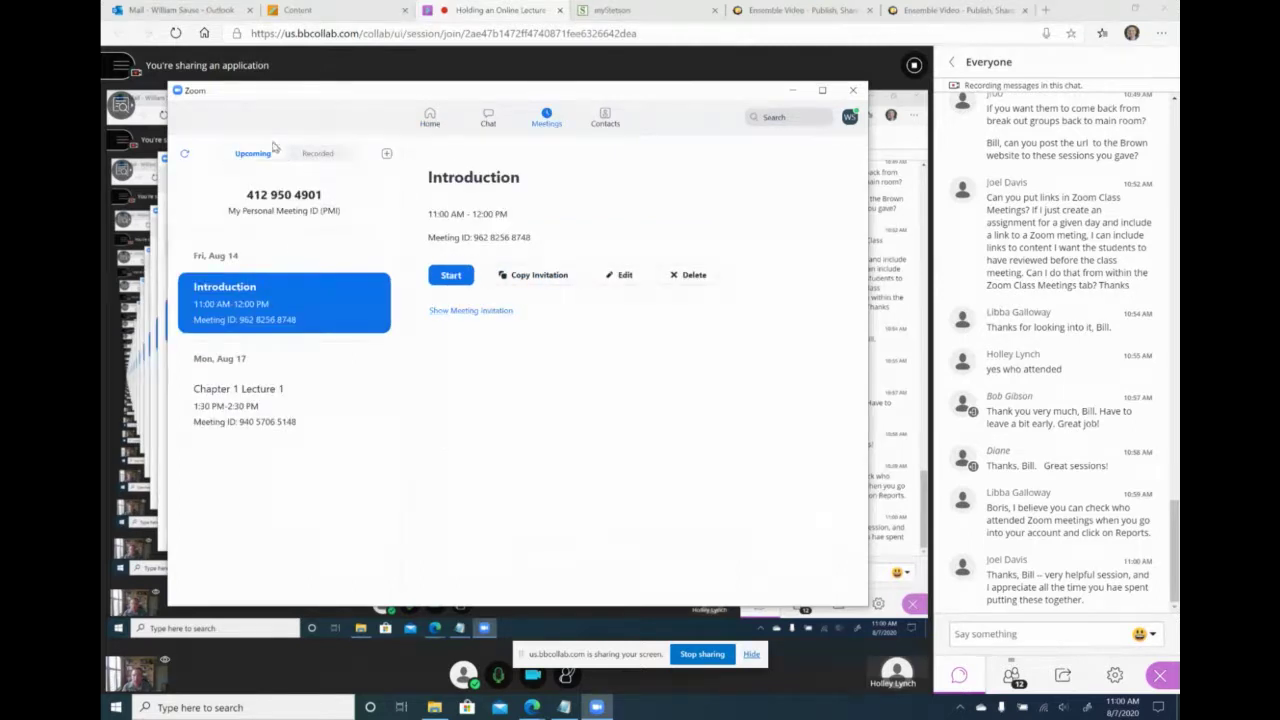
left_click(320, 156)
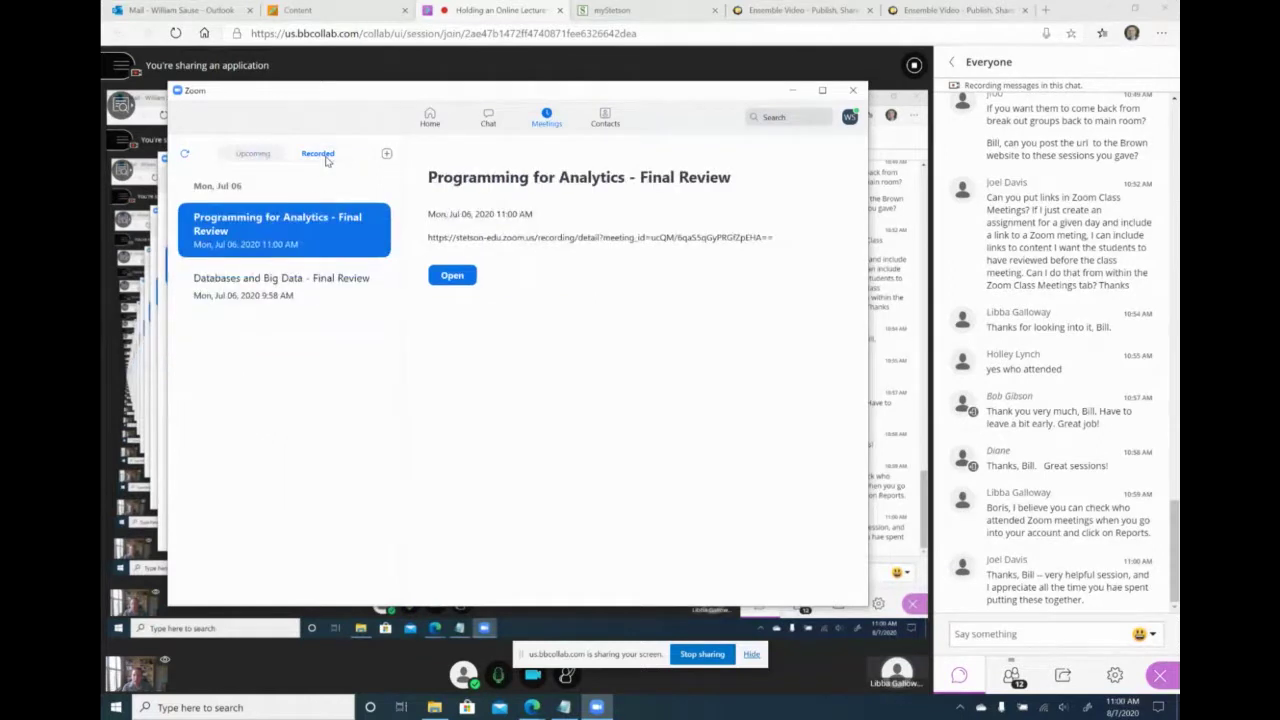
left_click(274, 290)
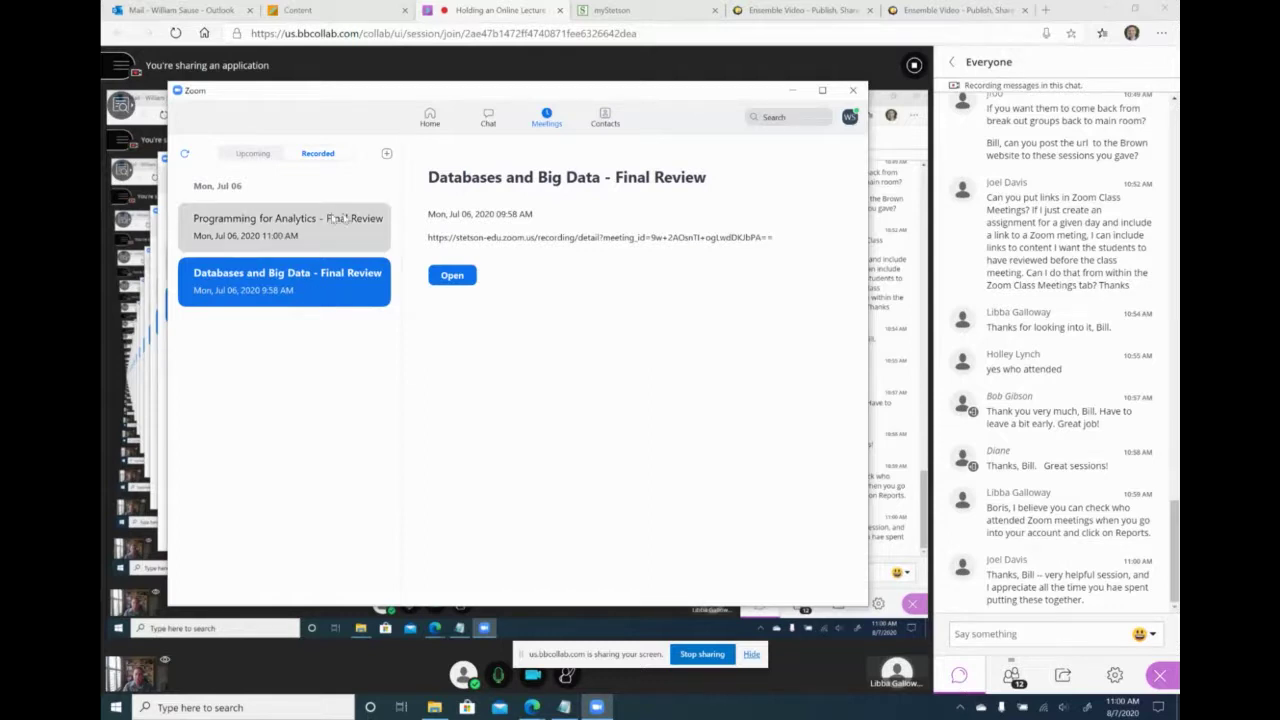
left_click(312, 232)
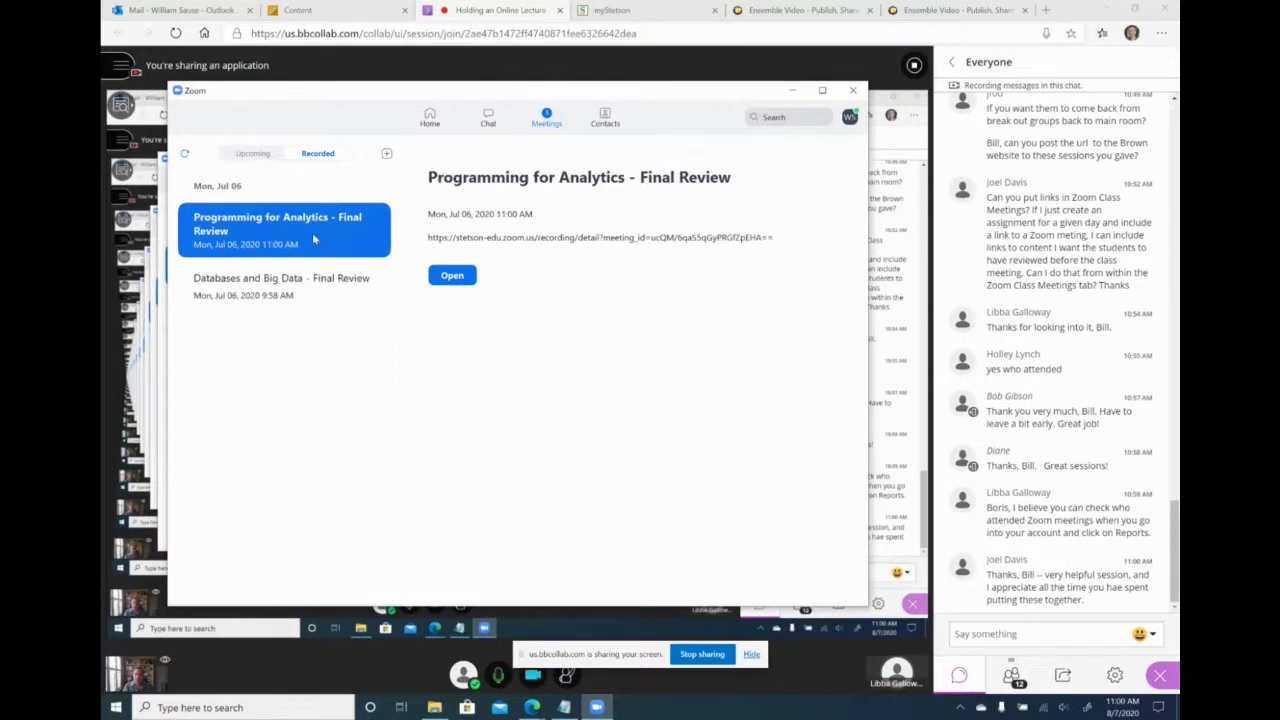
left_click(308, 270)
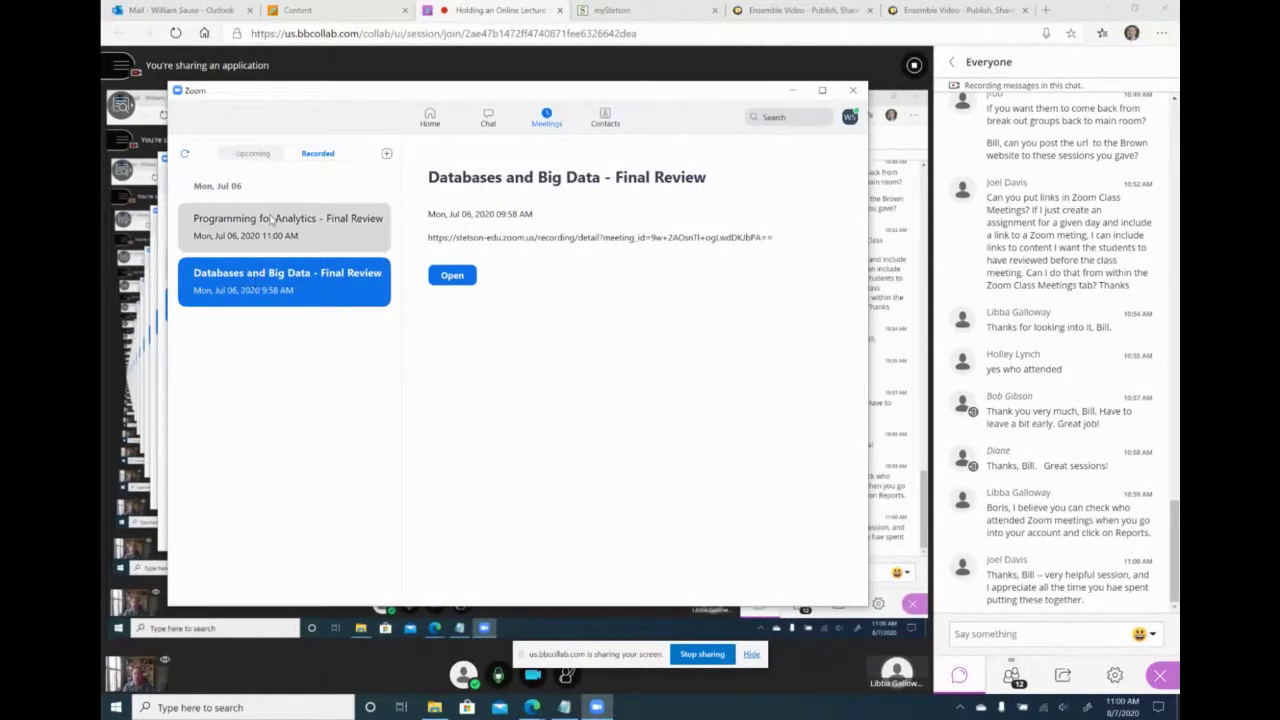
left_click(452, 276)
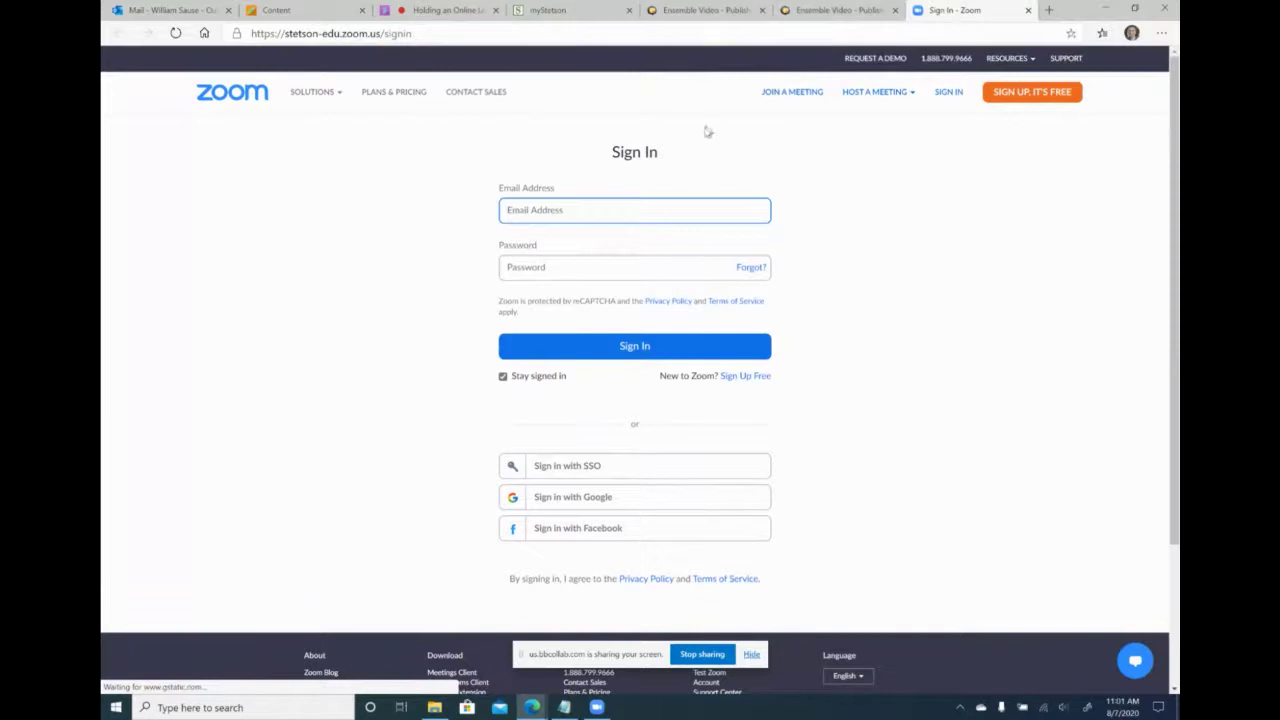
left_click(1026, 12)
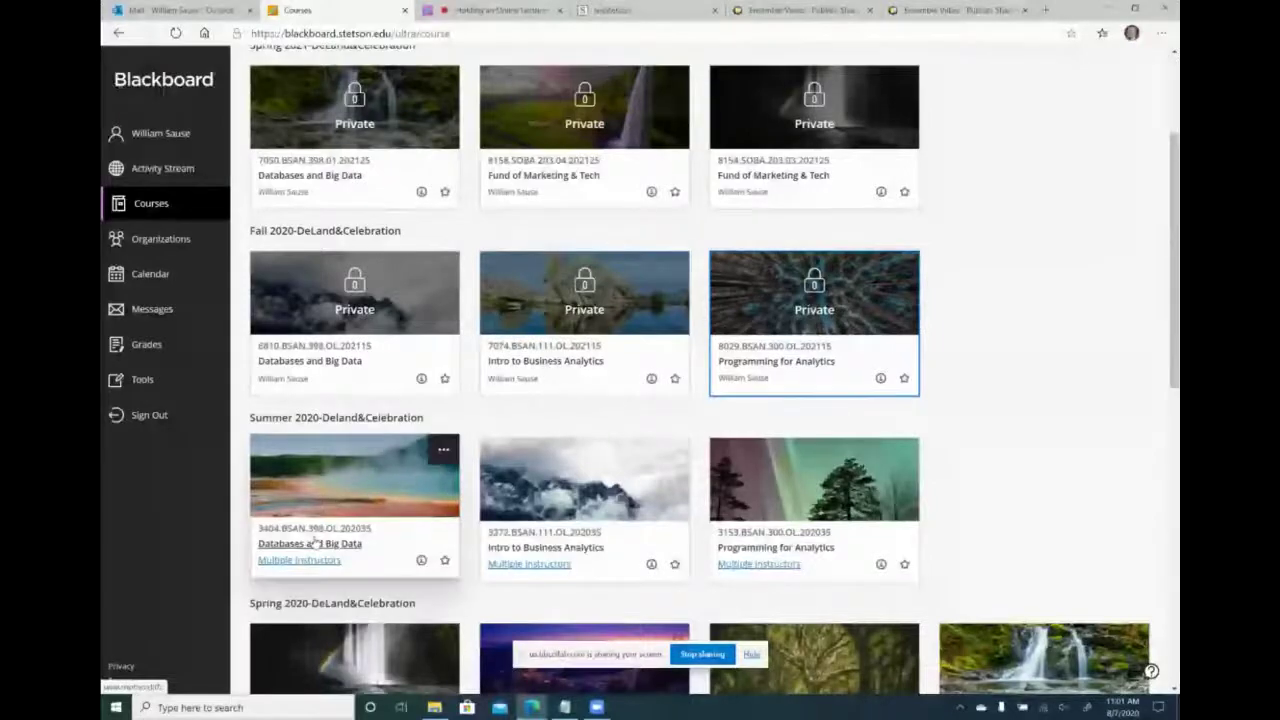
Step: Open the Week 8 Final Review Meeting in the Summer 2020 Databases and Big Data course and check its cloud recordings and previous meetings
left_click(320, 485)
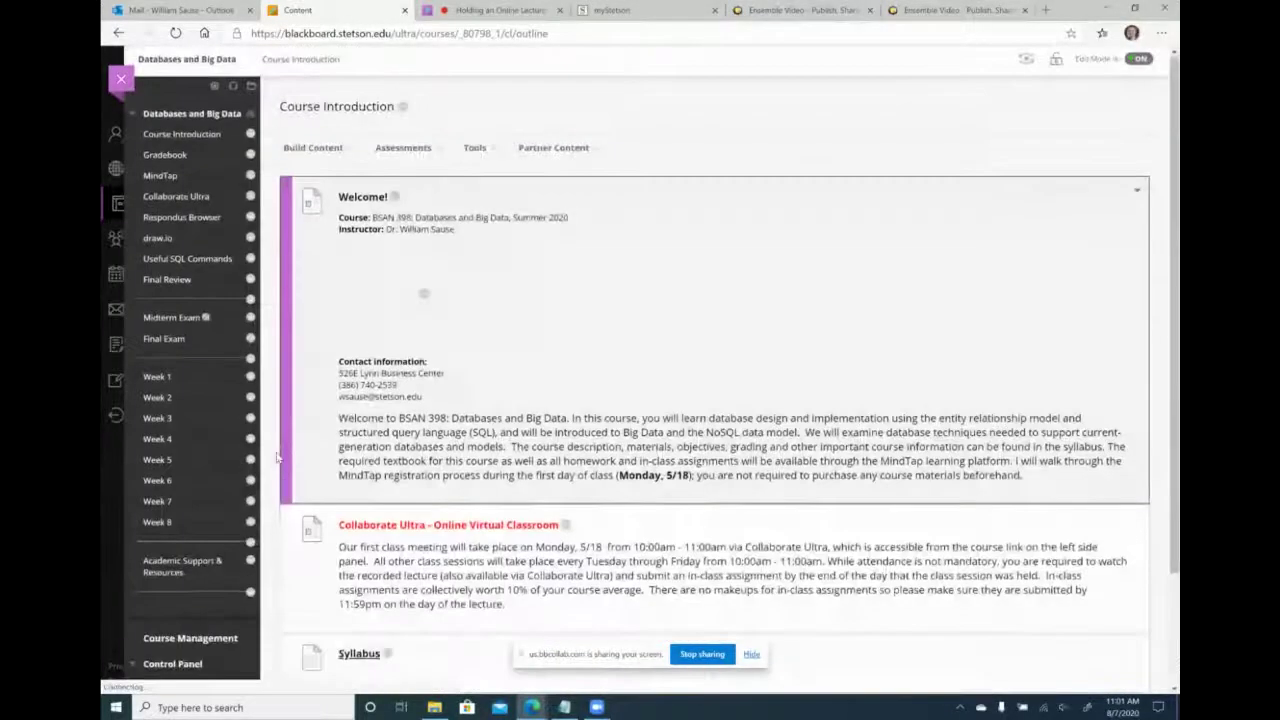
scroll(320, 485, "down", 2)
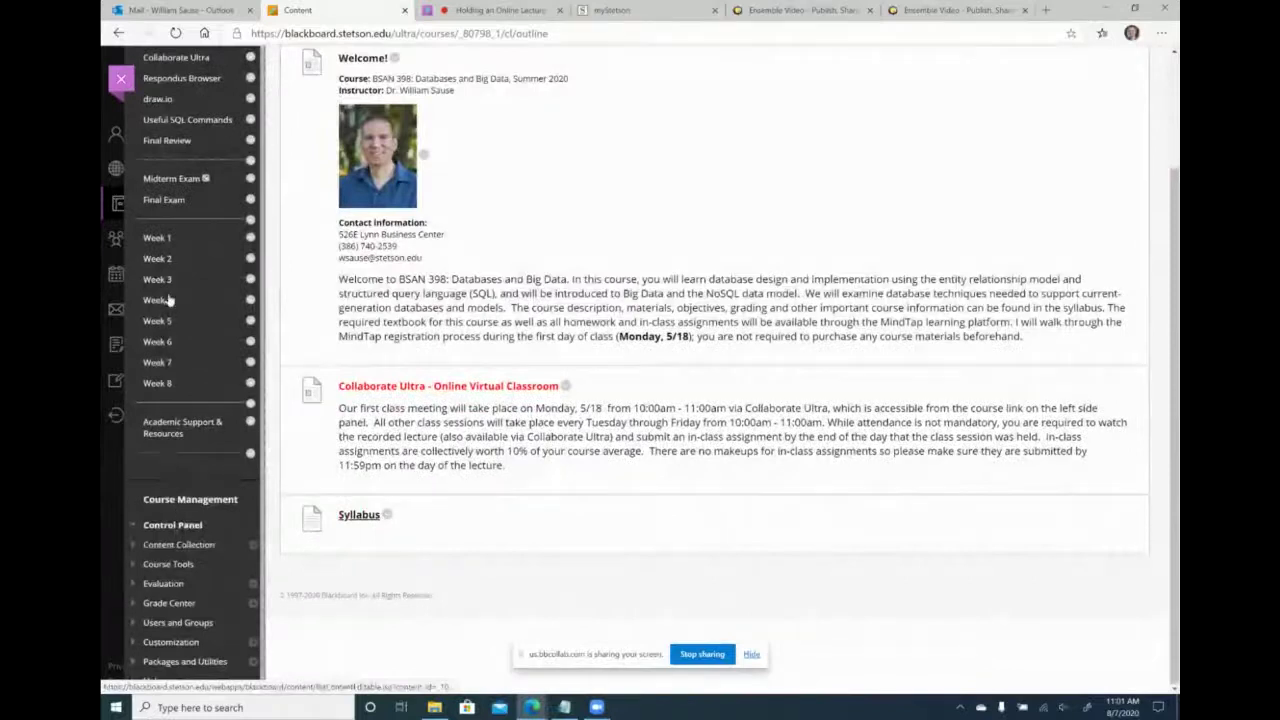
left_click(152, 384)
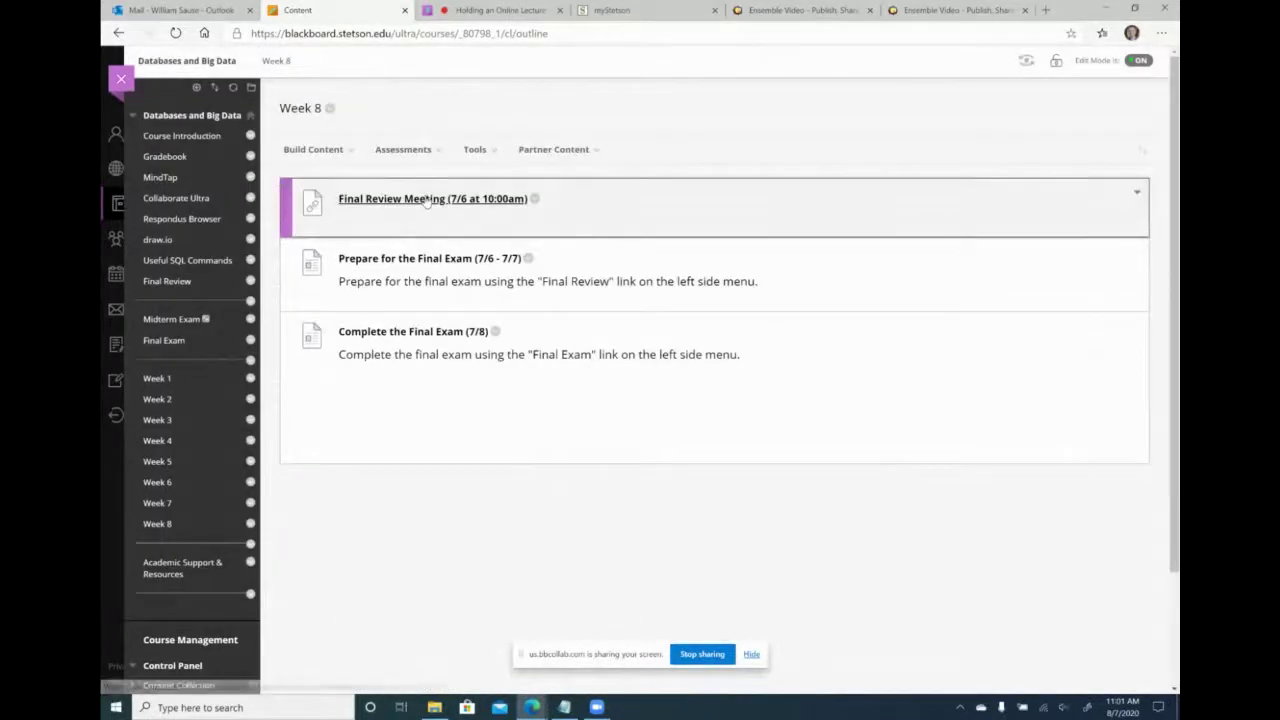
left_click(424, 199)
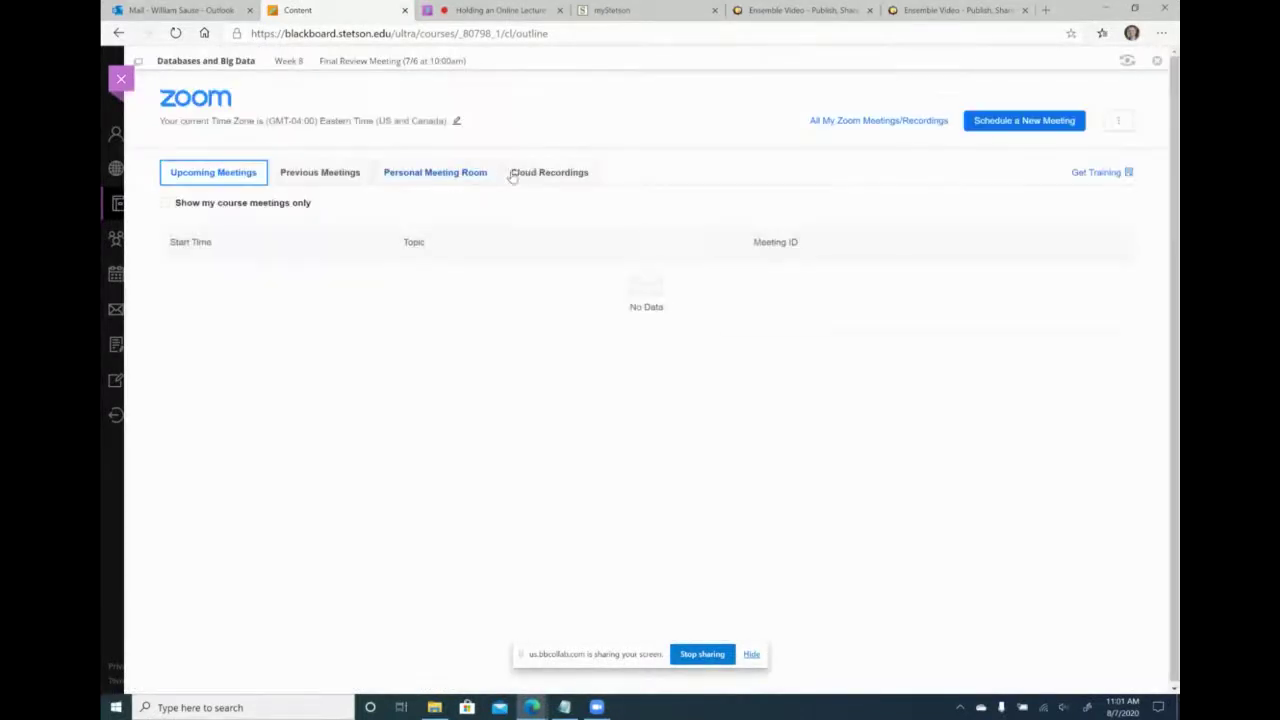
left_click(513, 173)
left_click(288, 173)
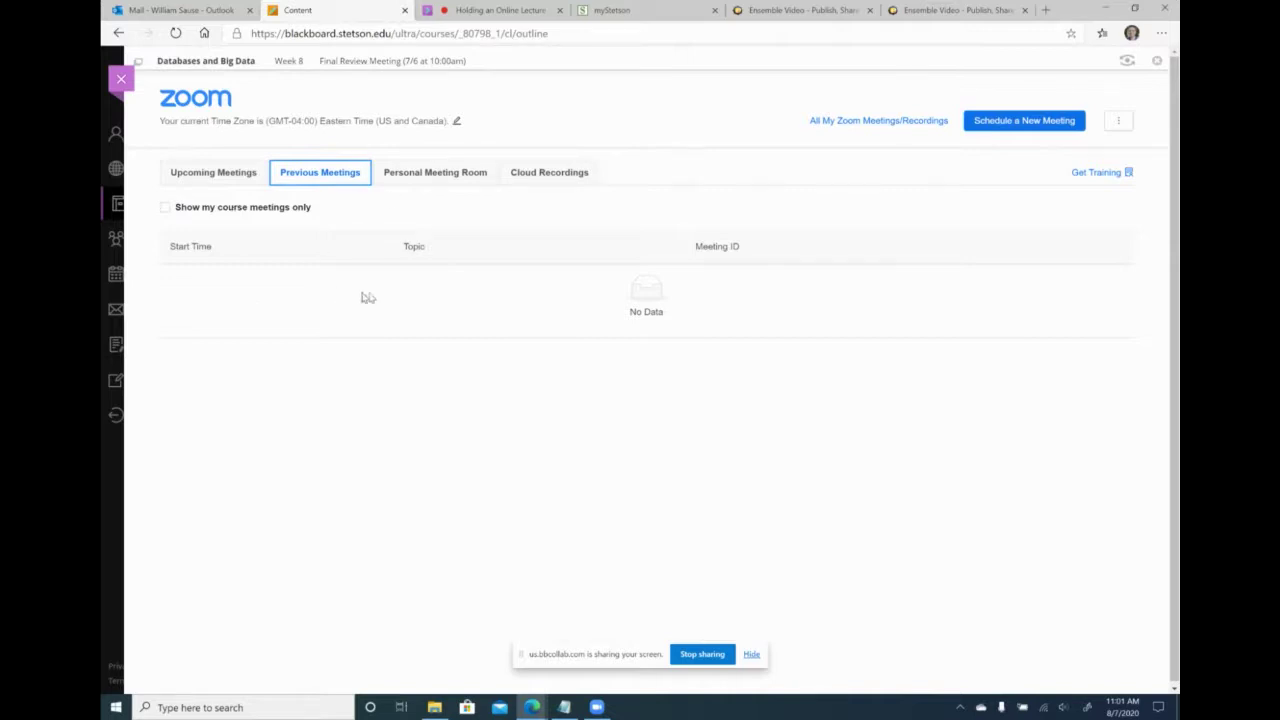
Step: Browse previous meetings and cloud recordings across all Zoom meetings, and open the Databases and Big Data - Final Review recording's details
left_click(857, 123)
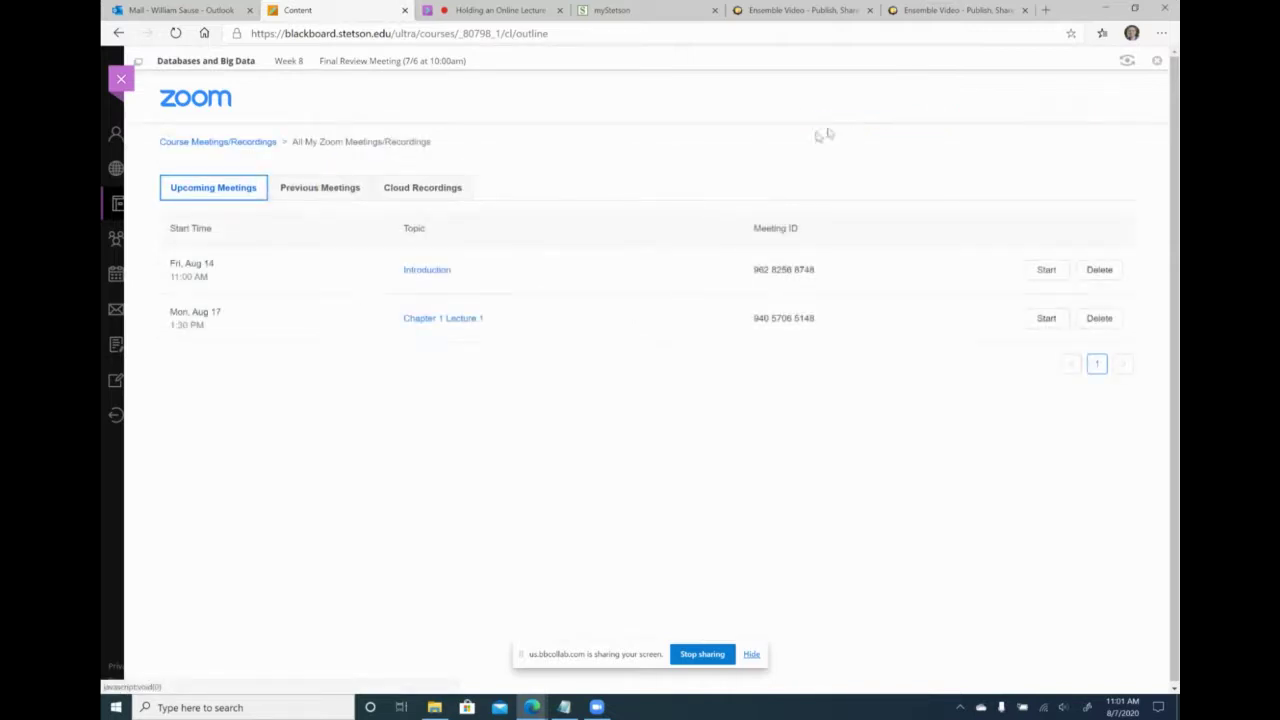
left_click(290, 192)
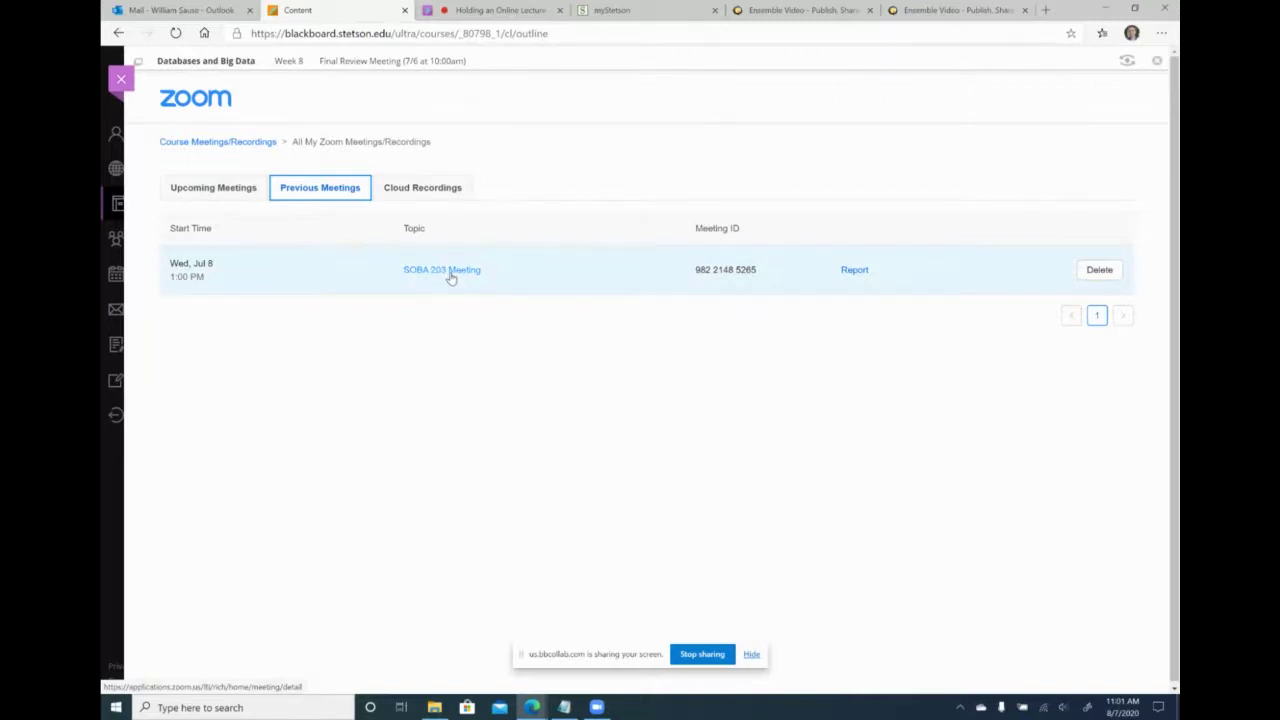
left_click(431, 190)
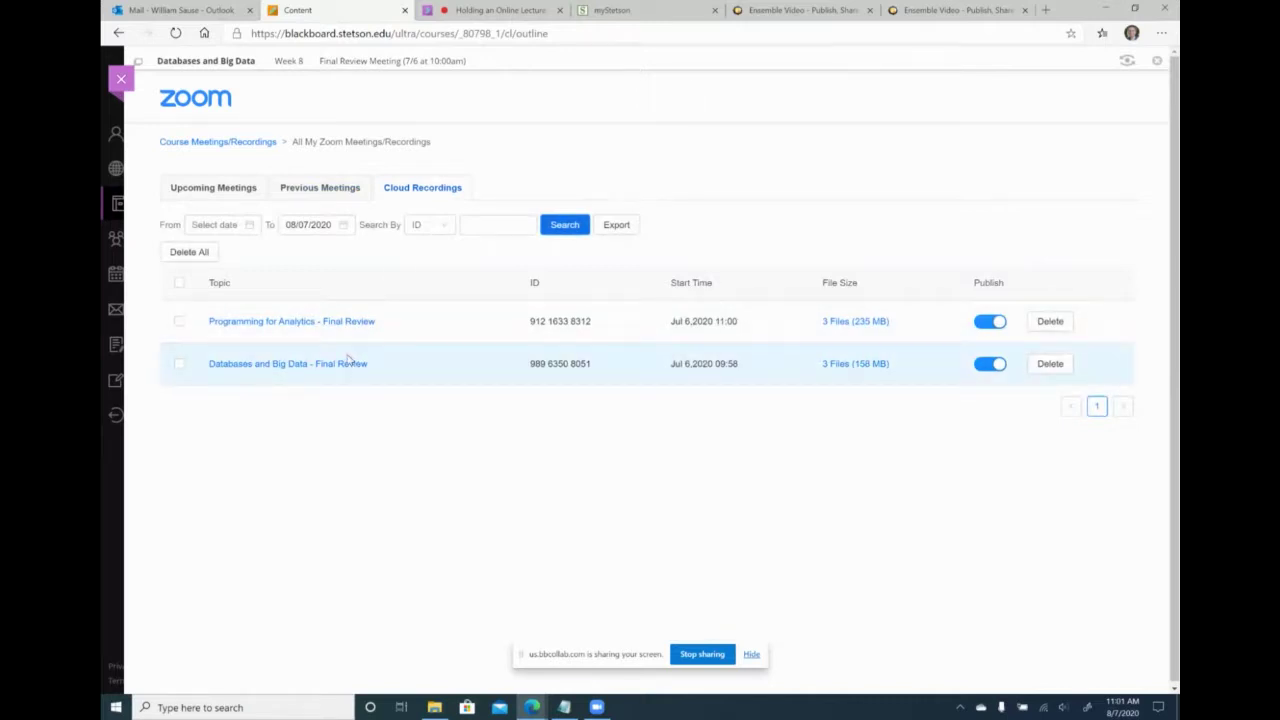
left_click(311, 190)
left_click(404, 188)
left_click(310, 366)
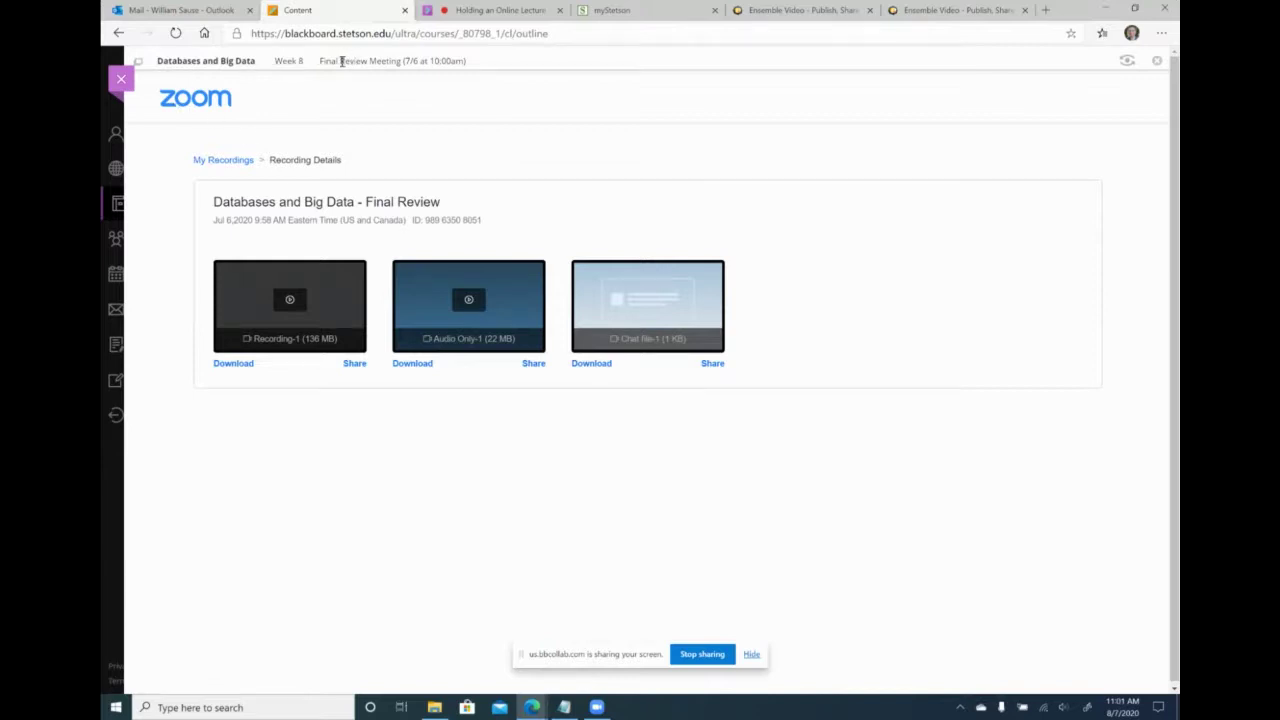
Step: Reopen the Week 8 Final Review Meeting and limit its previous meetings to course meetings only
left_click(286, 63)
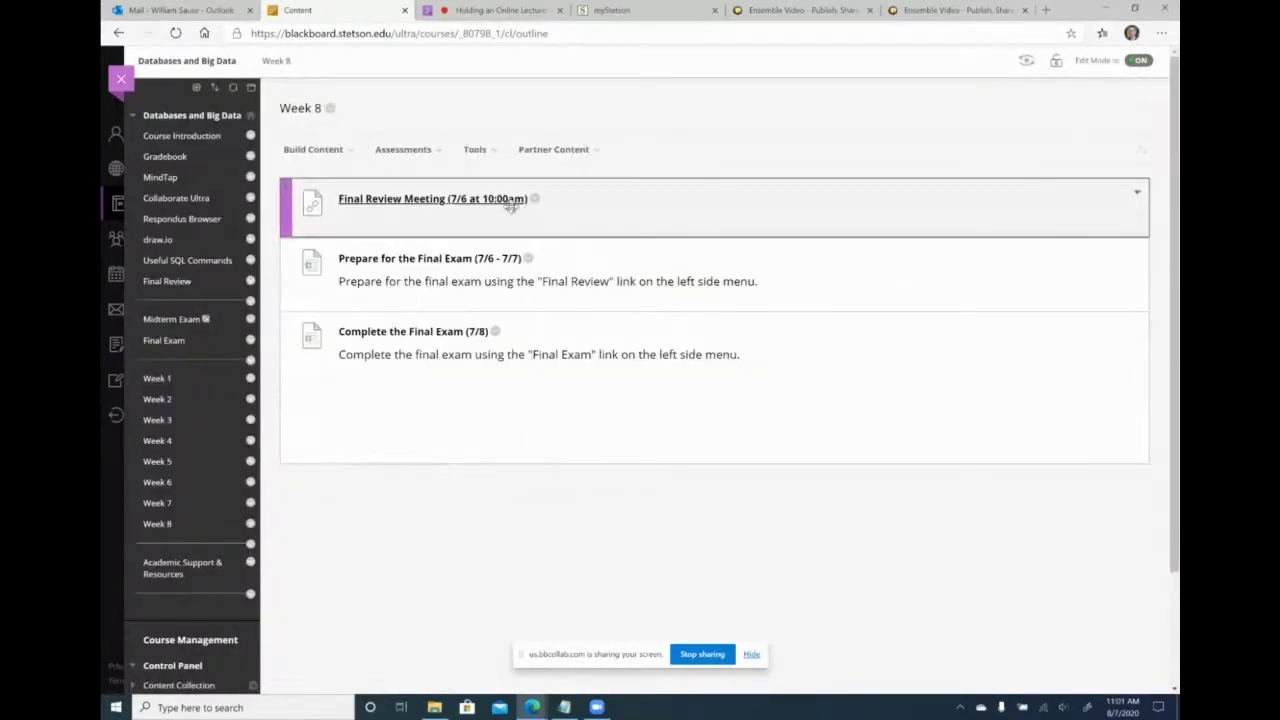
left_click(503, 200)
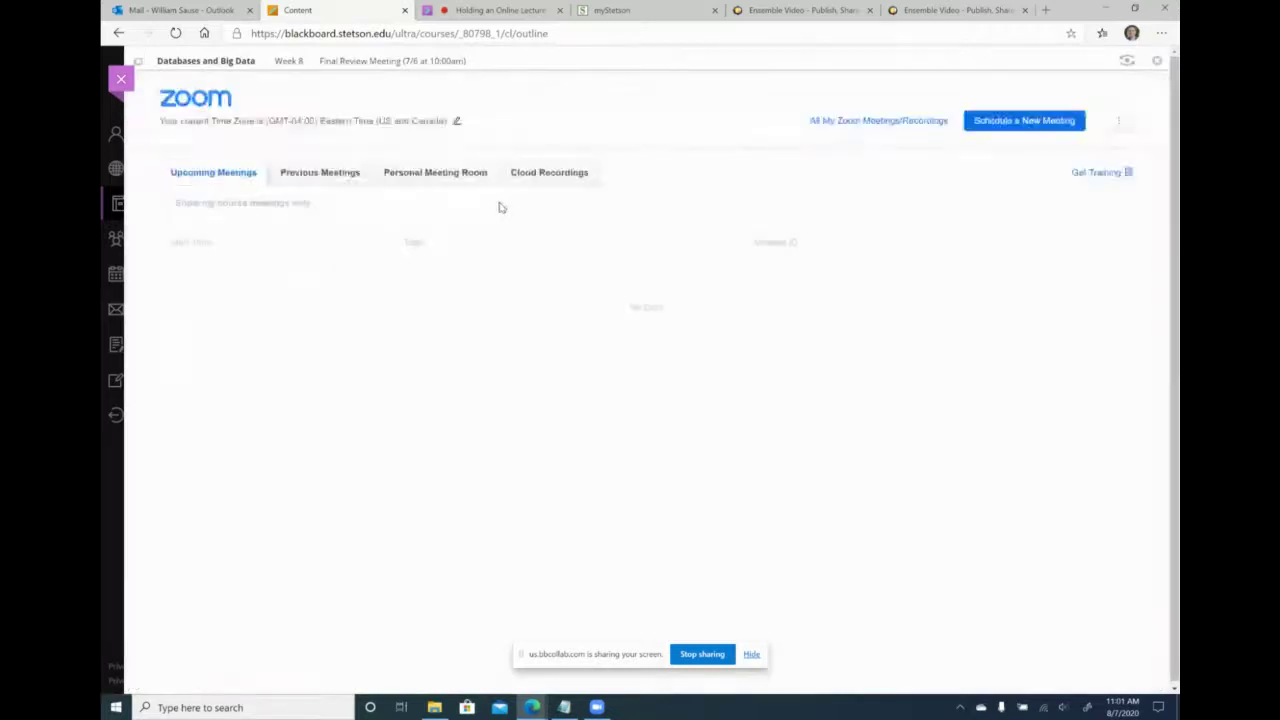
left_click(345, 173)
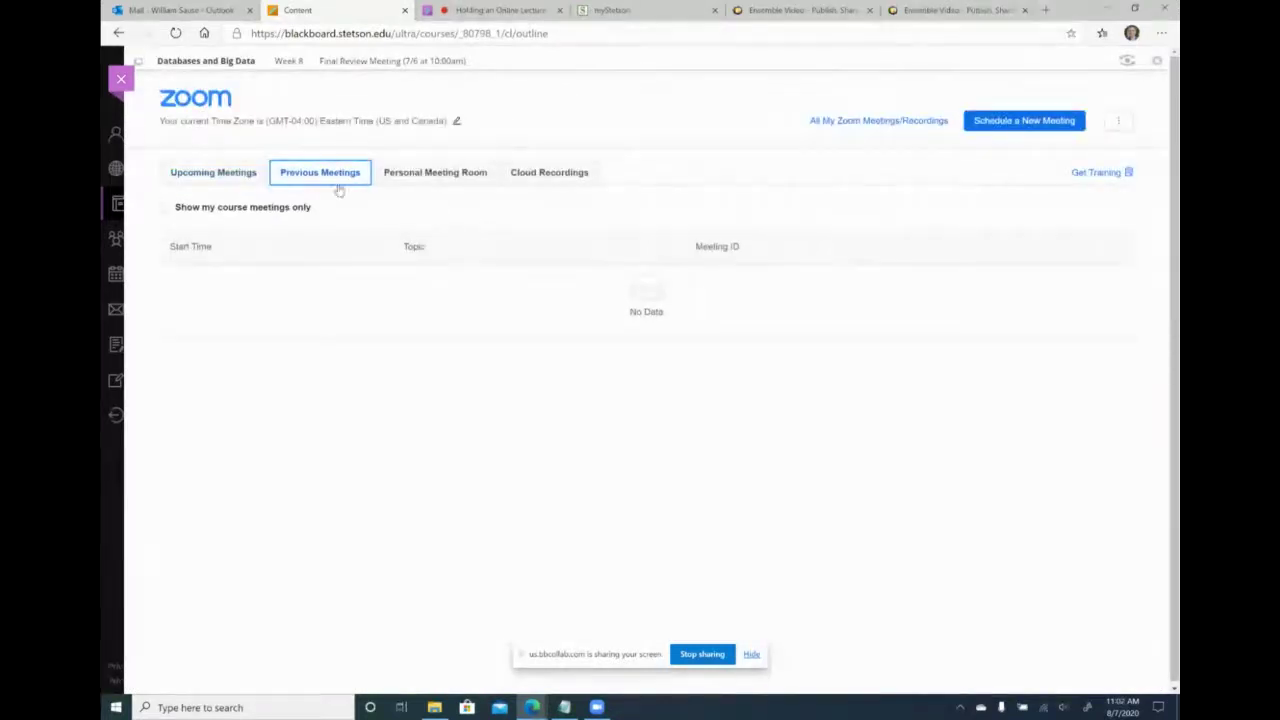
left_click(229, 213)
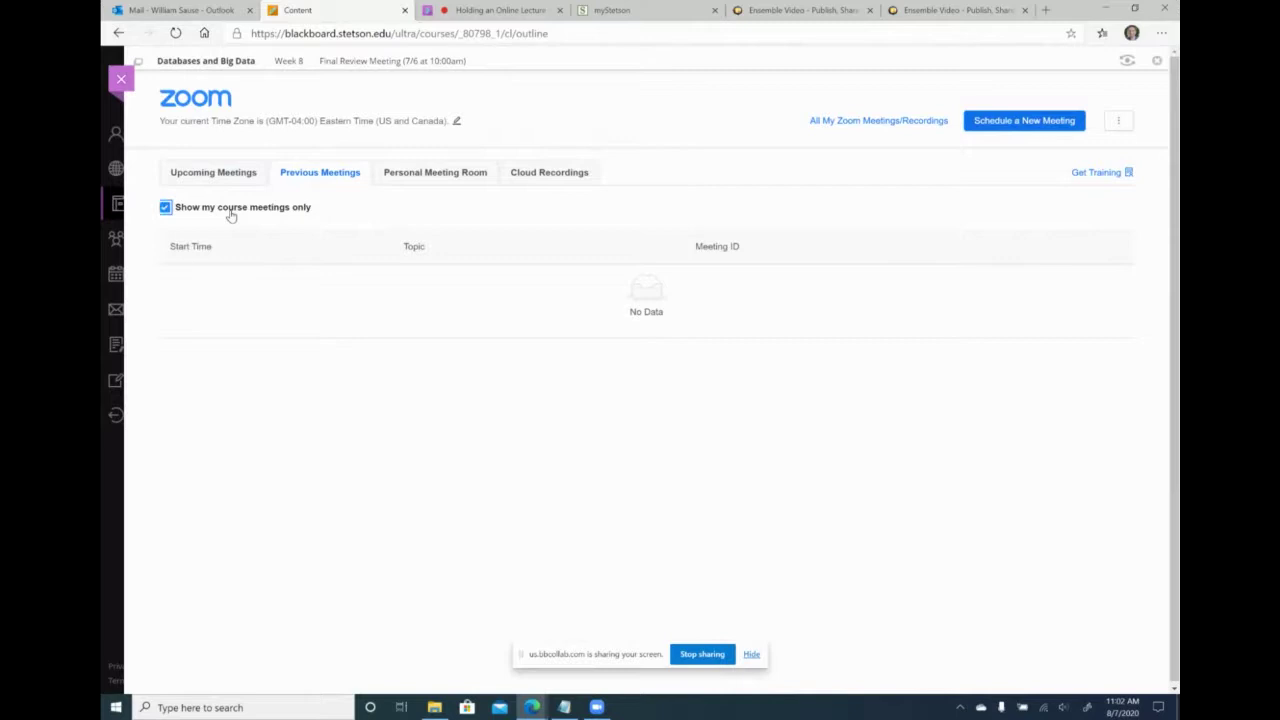
Step: Open the attendance report of the SOBA 203 Meeting from the previous meetings among all Zoom meetings
left_click(870, 122)
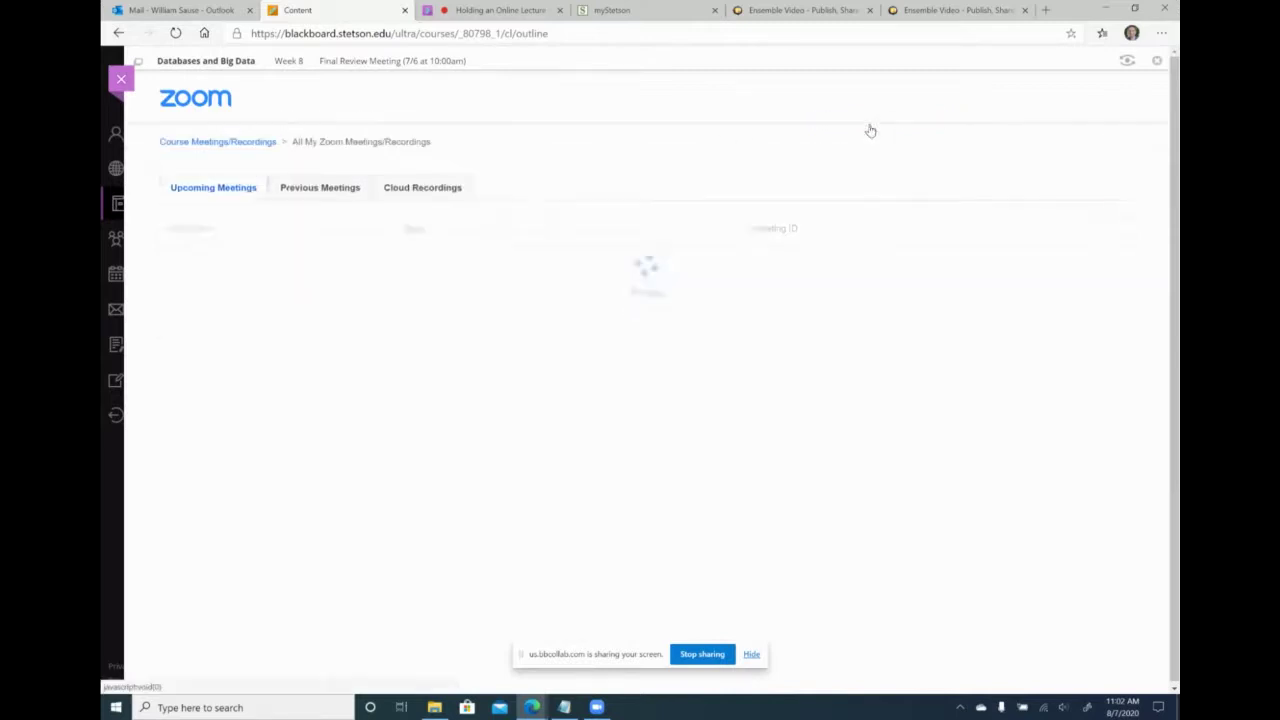
left_click(303, 195)
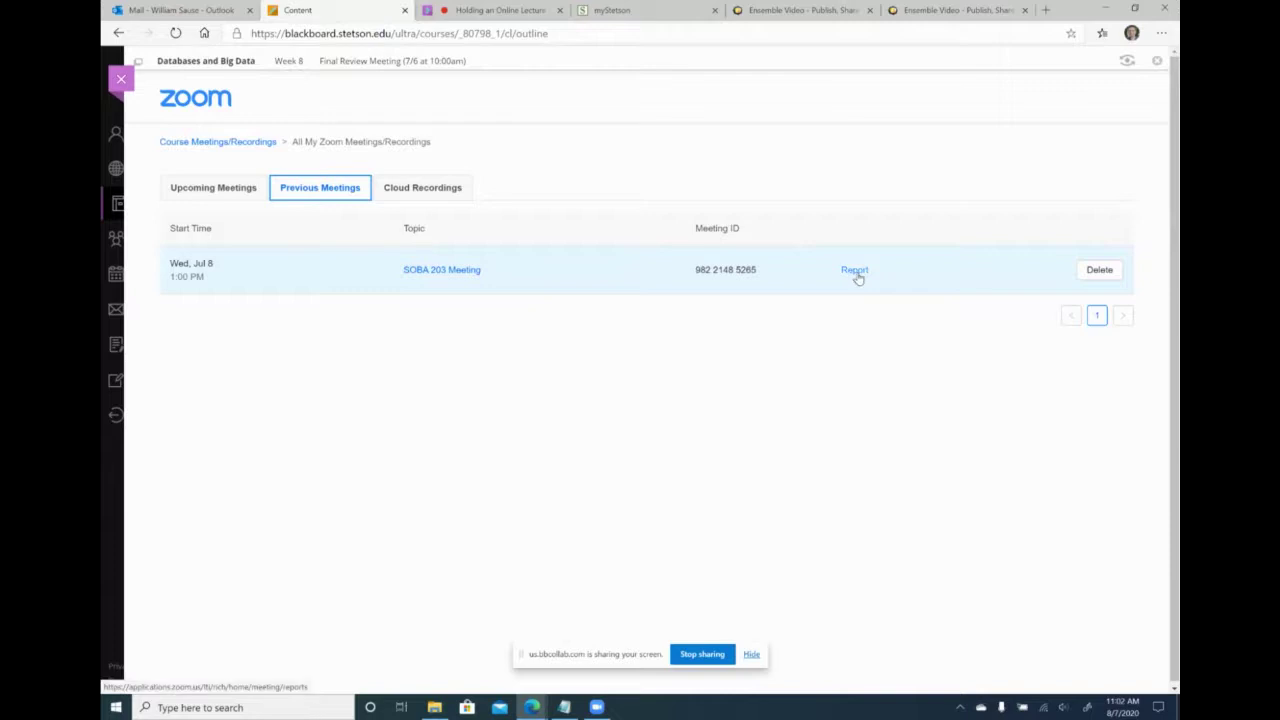
left_click(855, 271)
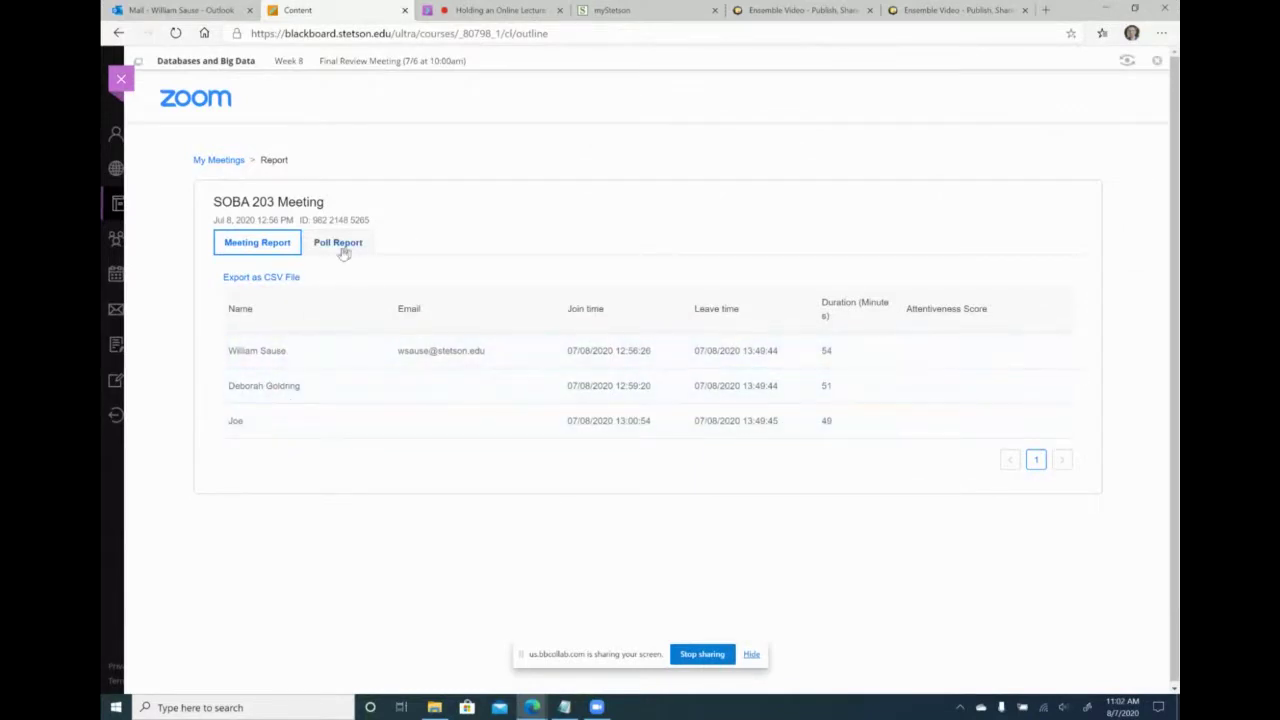
Step: Return to the course meetings page and retrace the route through all Zoom meetings to the SOBA 203 Meeting's report
left_click(236, 161)
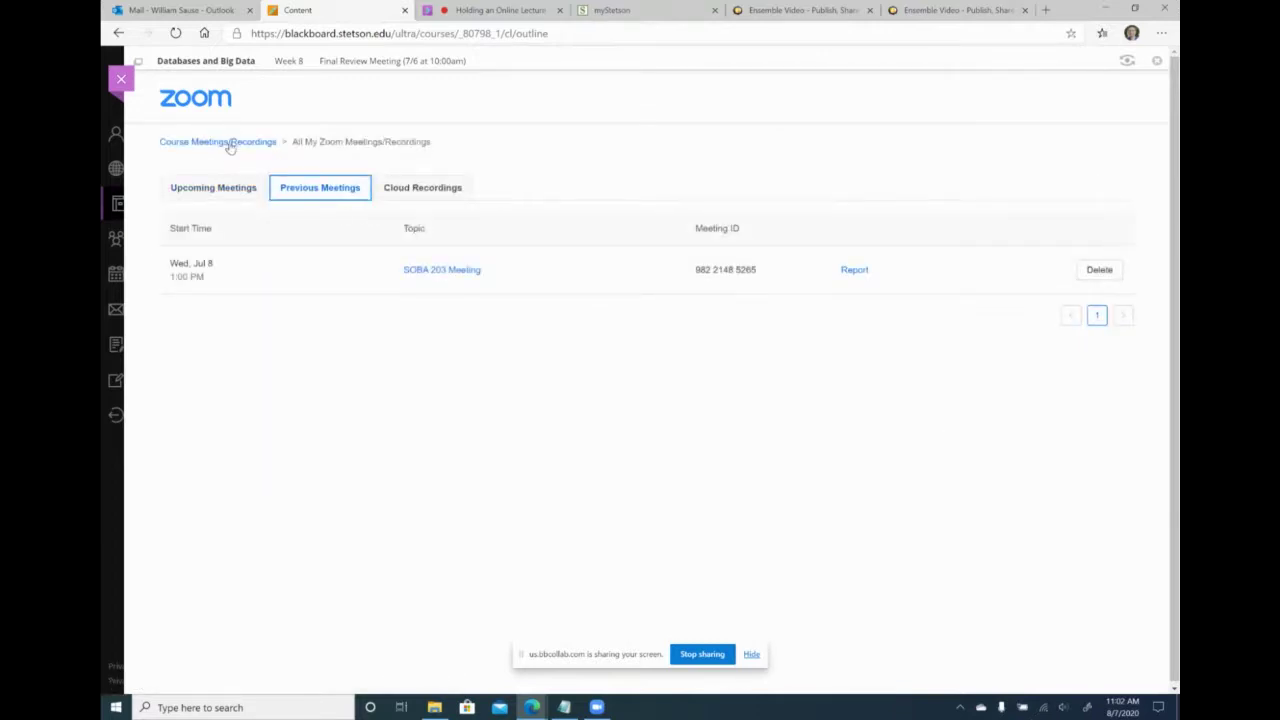
left_click(229, 142)
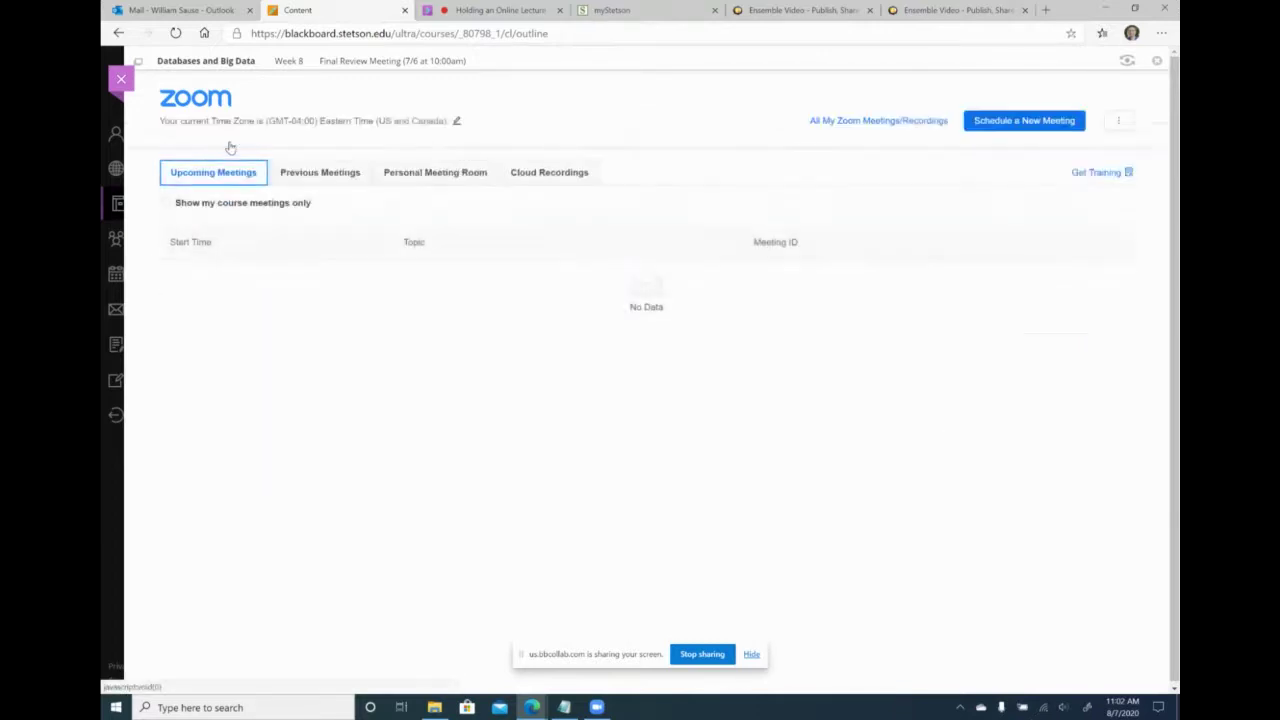
left_click(887, 127)
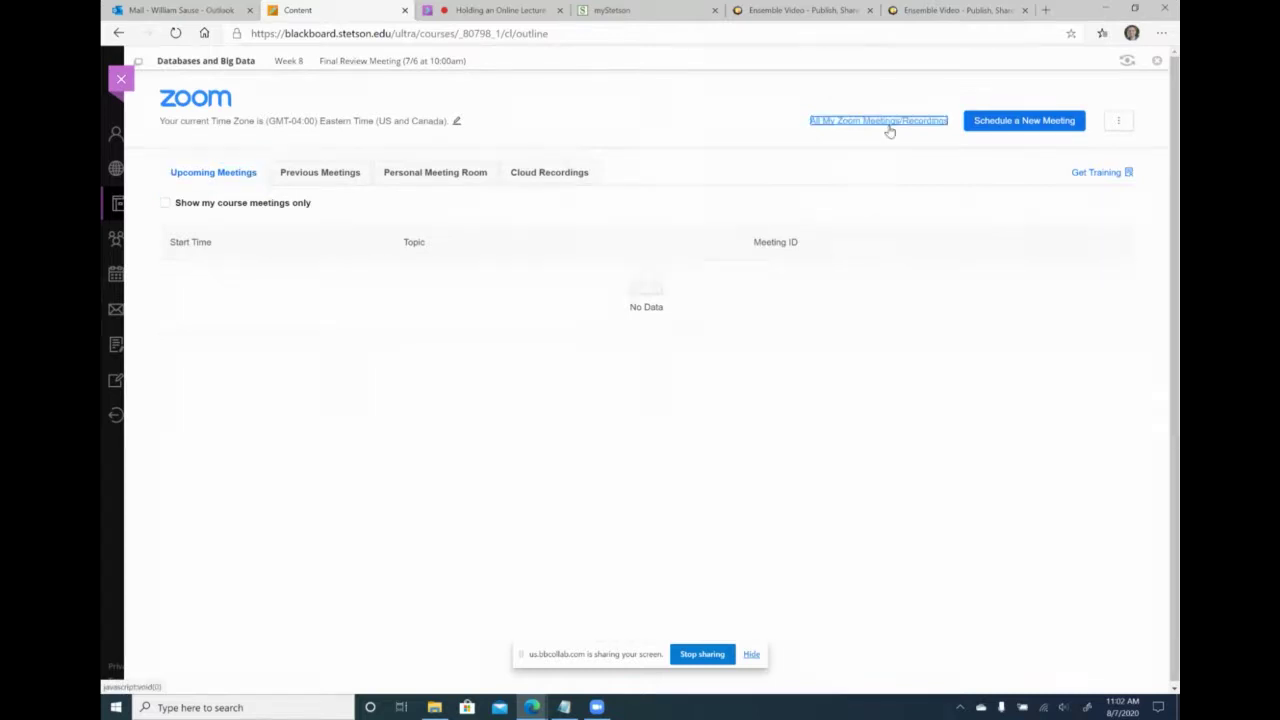
left_click(325, 193)
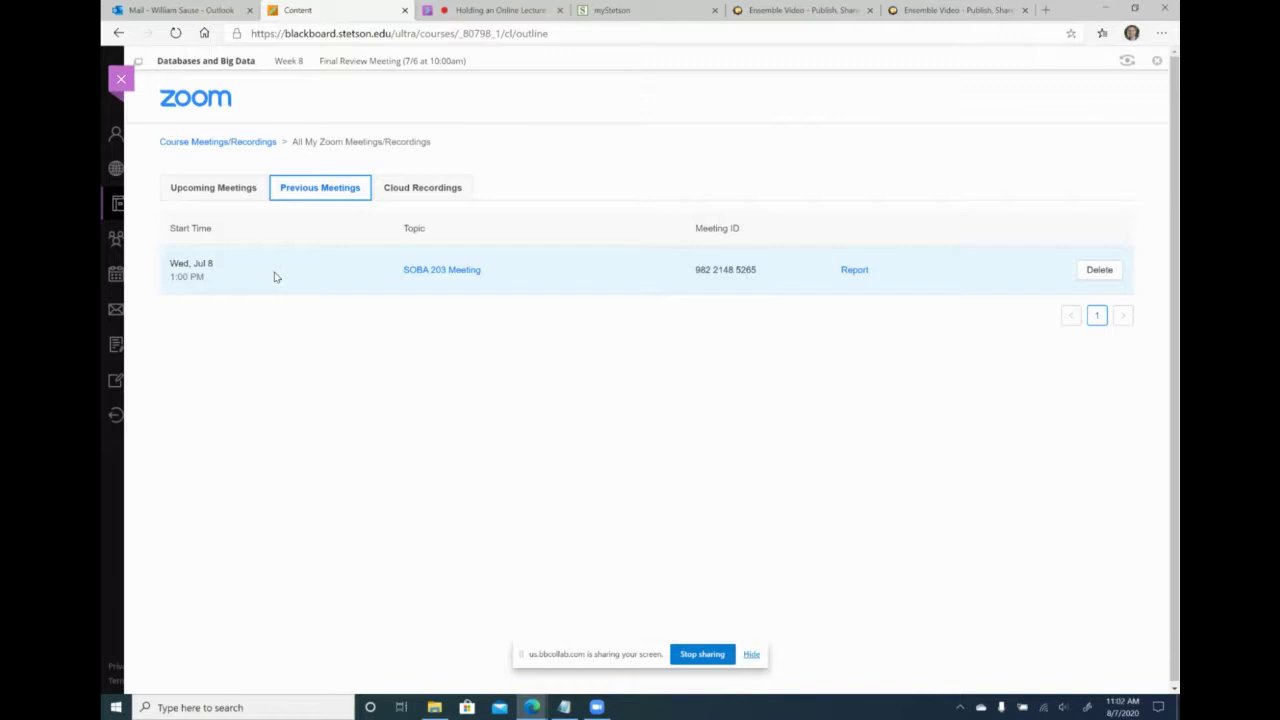
left_click(854, 270)
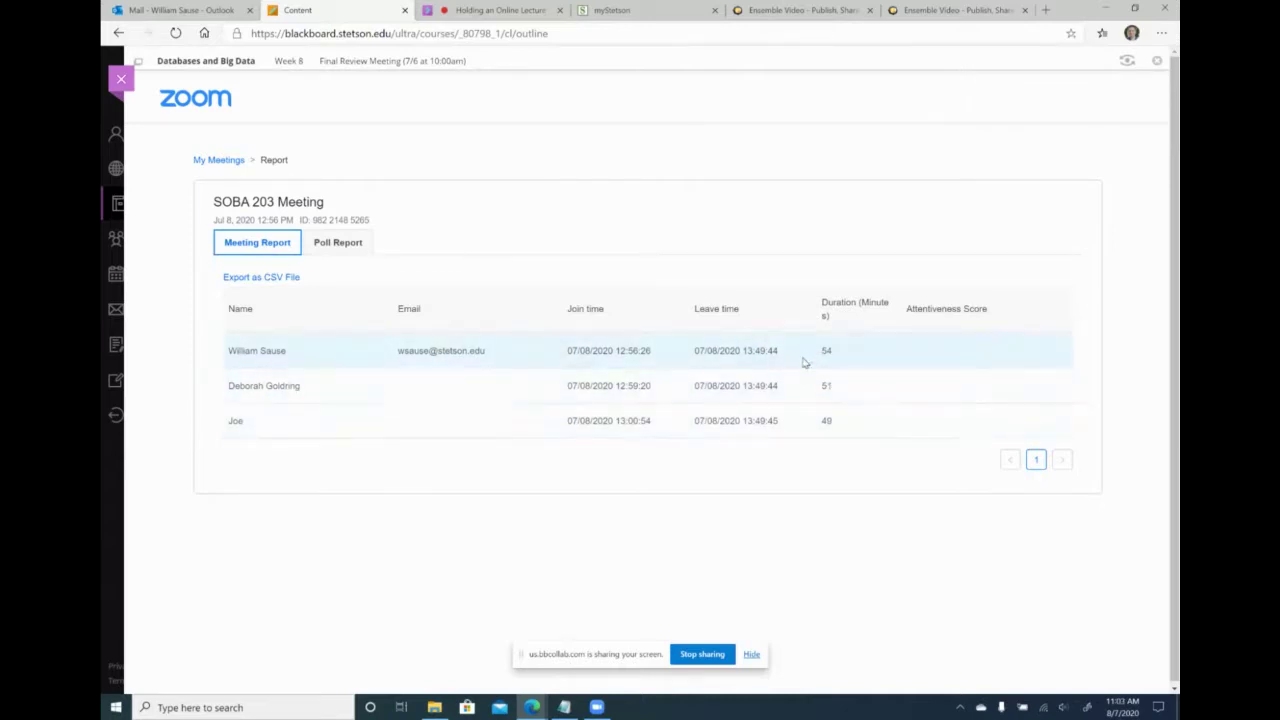
Step: Go back to the previous meetings list, reopen the SOBA 203 Meeting's report once more, and return to the Collaborate session's chat
left_click(232, 162)
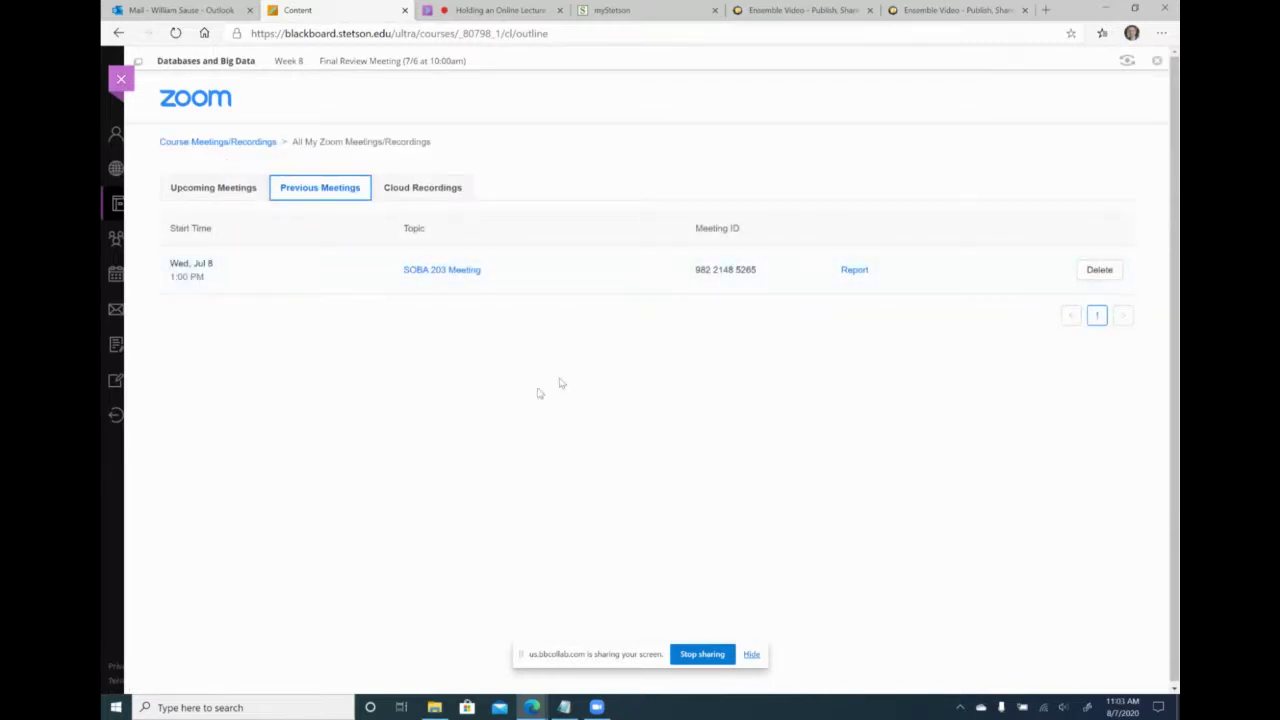
left_click(855, 270)
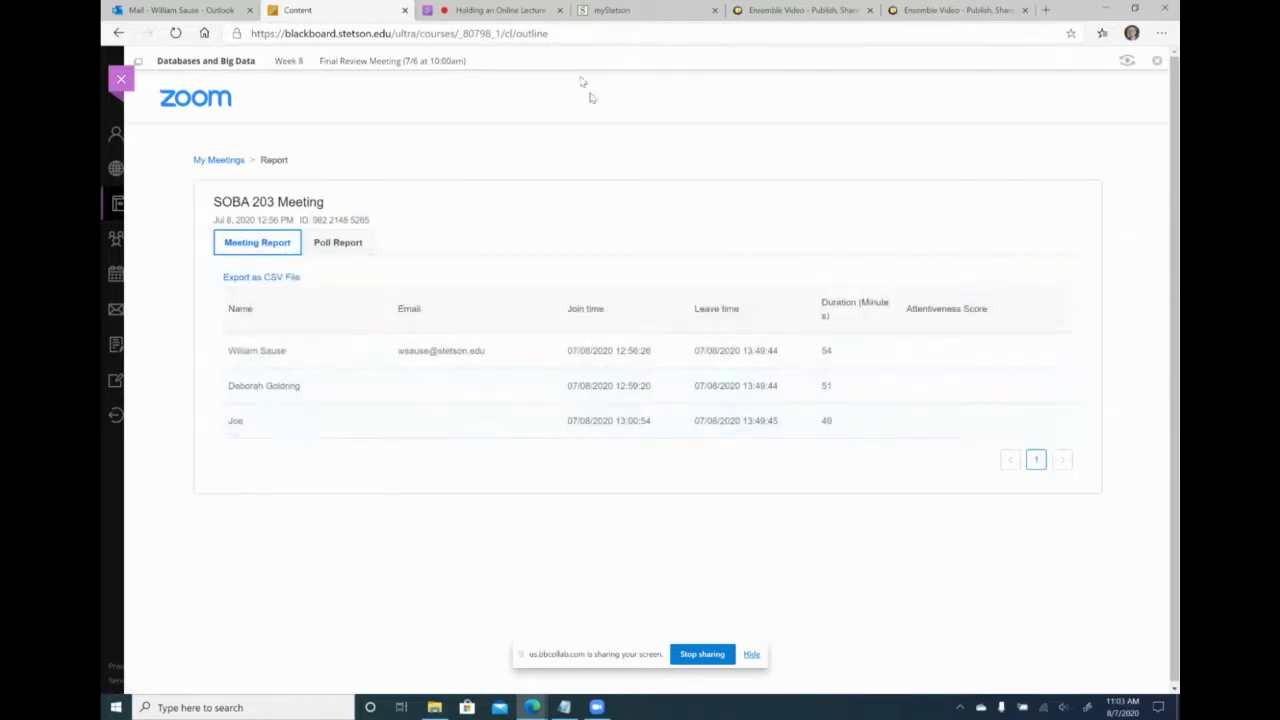
left_click(500, 10)
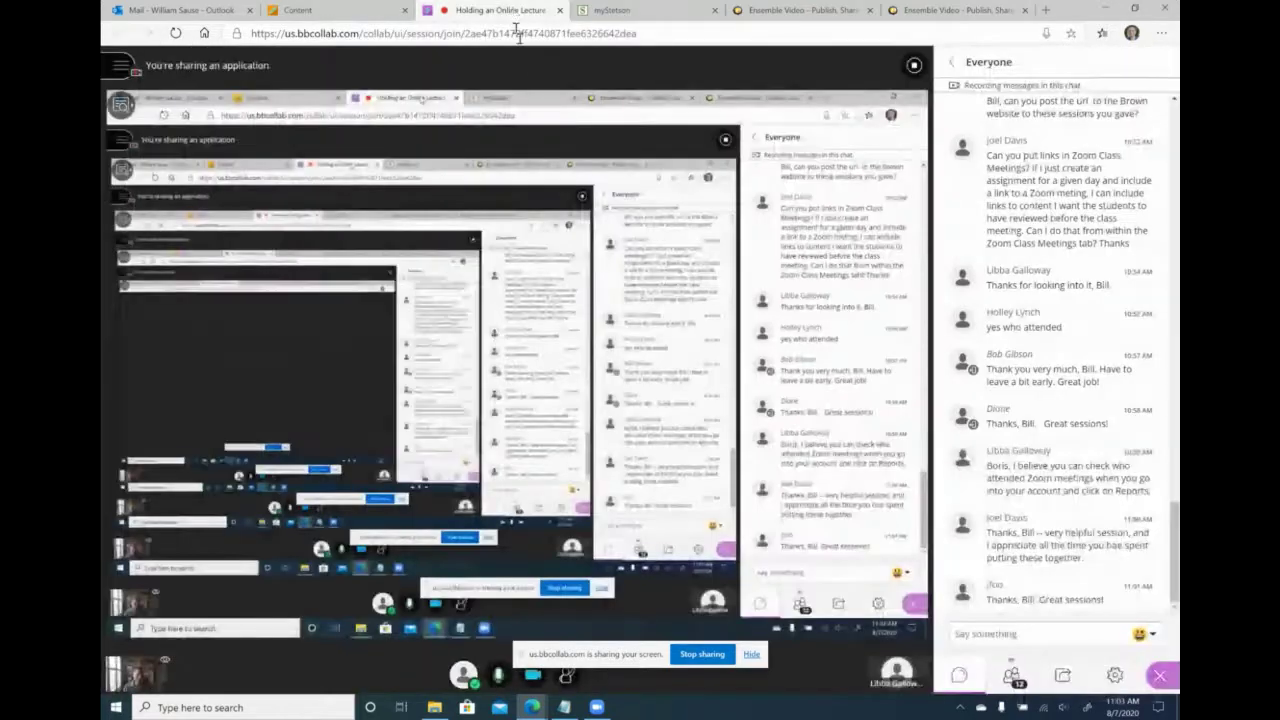